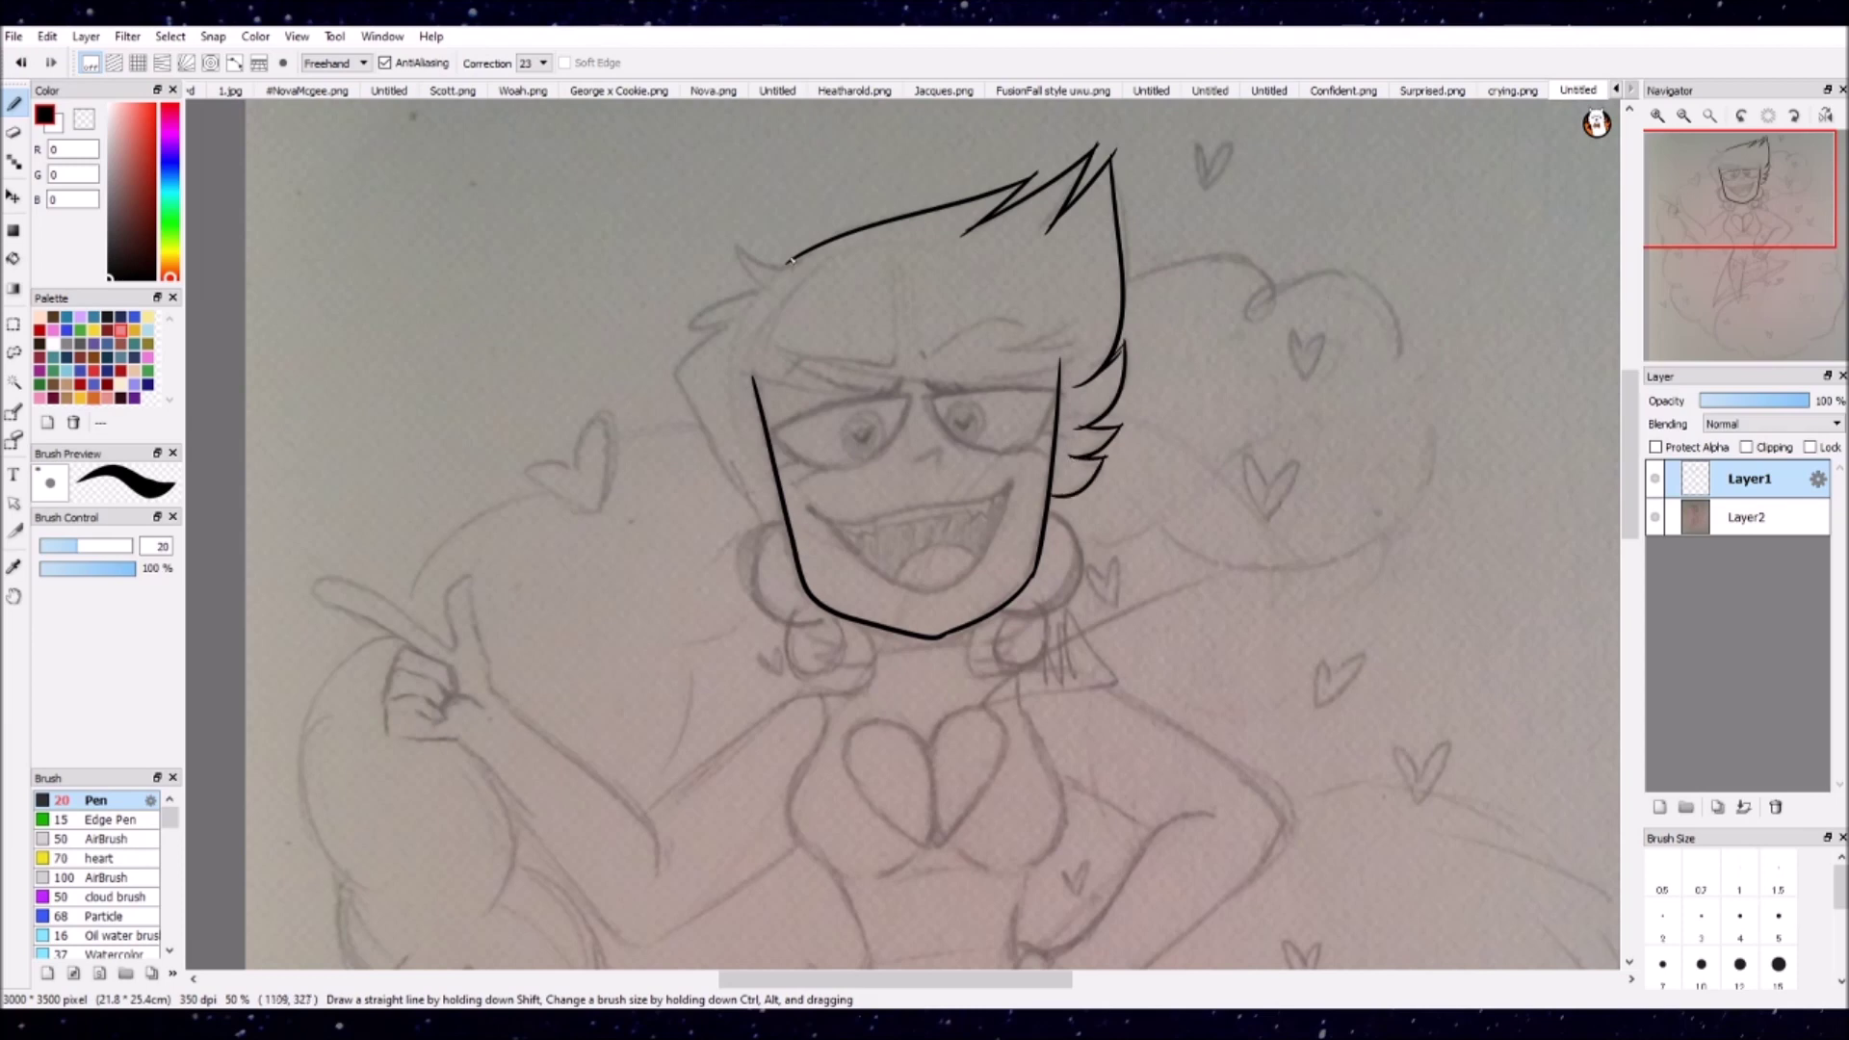
Step: Ink the hair's left edge, the two round curls beside the jaw, the neck sides and the fringe over the sketch
mouse_move(700, 311)
mouse_down()
mouse_move(701, 437)
mouse_move(768, 520)
mouse_move(754, 528)
mouse_move(789, 549)
mouse_up()
drag(782, 525, 838, 621)
drag(1050, 515, 1009, 616)
drag(860, 624, 852, 701)
drag(973, 616, 982, 676)
mouse_move(729, 364)
mouse_down()
mouse_move(877, 393)
mouse_move(1064, 364)
mouse_up()
drag(1002, 361, 1088, 306)
Step: Ink the upper lids of both eyes and complete the outline of the left eye
click(1657, 116)
mouse_move(1001, 438)
mouse_down()
mouse_move(1165, 443)
mouse_move(1011, 525)
mouse_up()
key(ctrl+z)
mouse_move(971, 442)
mouse_down()
mouse_move(789, 493)
mouse_move(1169, 446)
mouse_up()
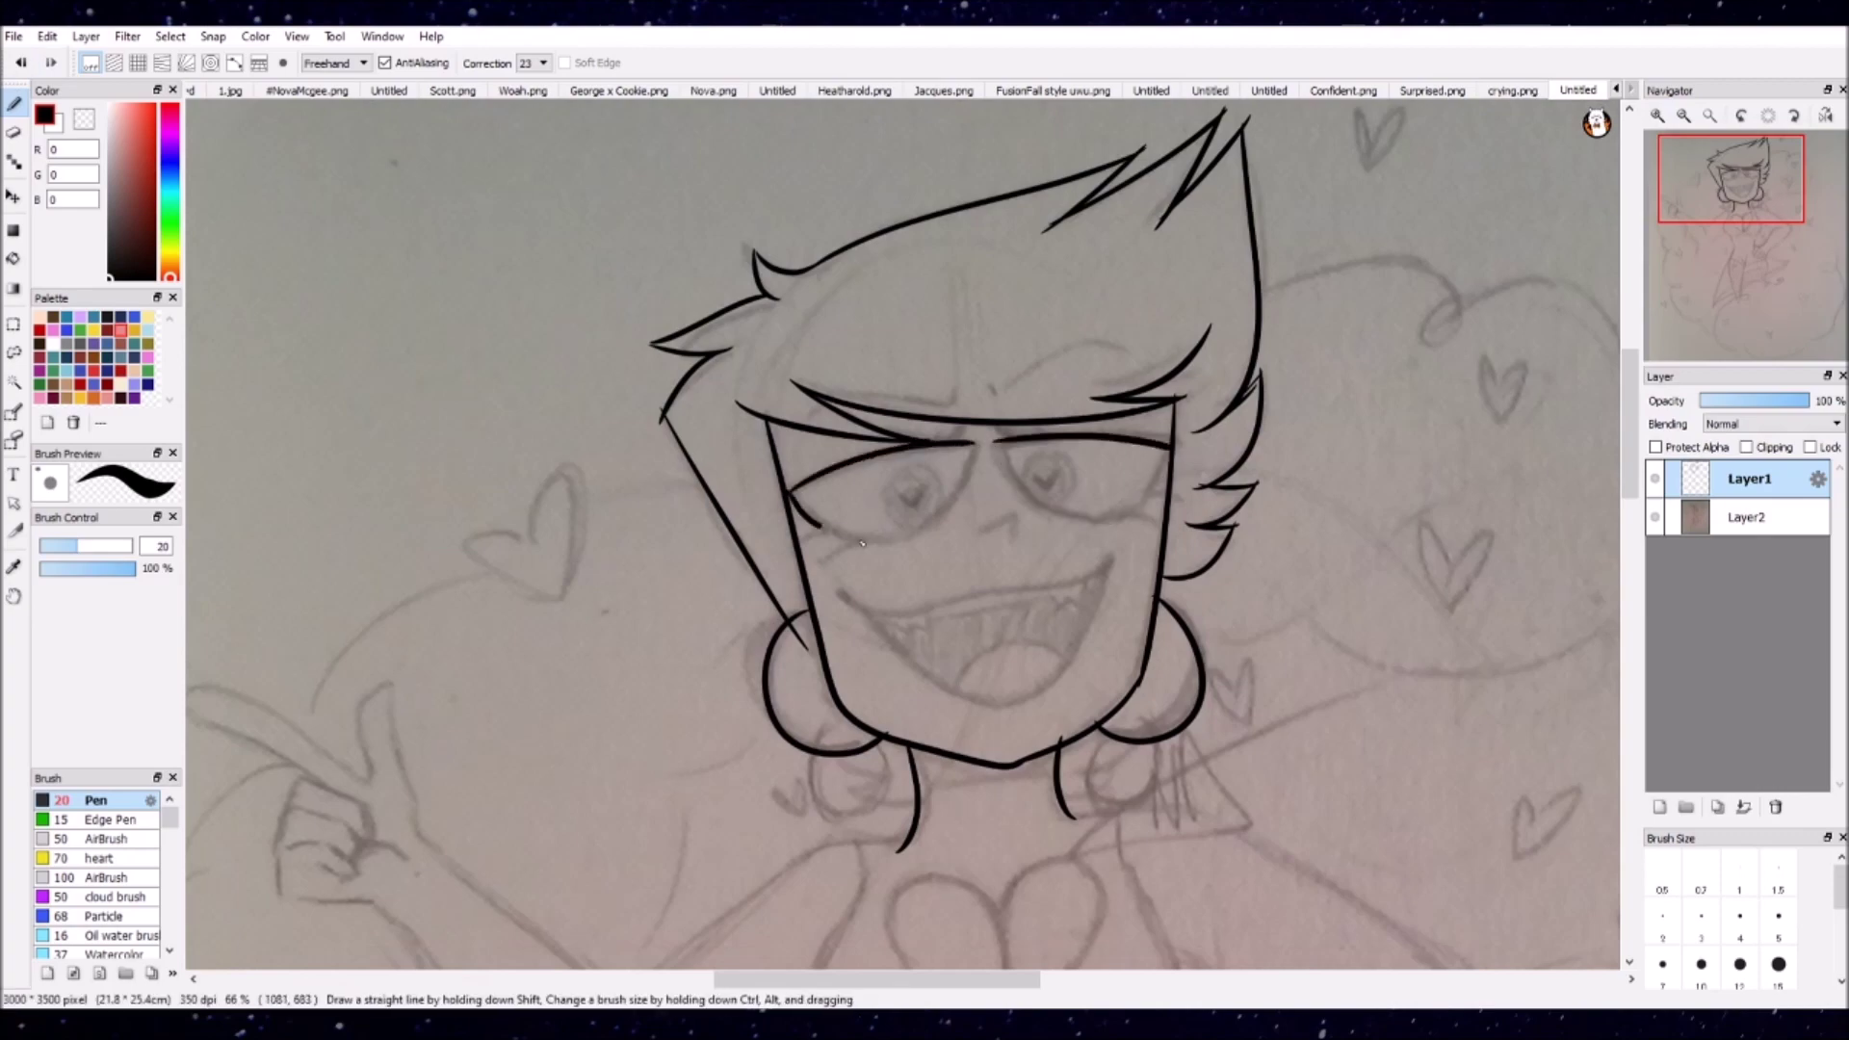
scroll(807, 520, up, 1)
drag(987, 528, 867, 458)
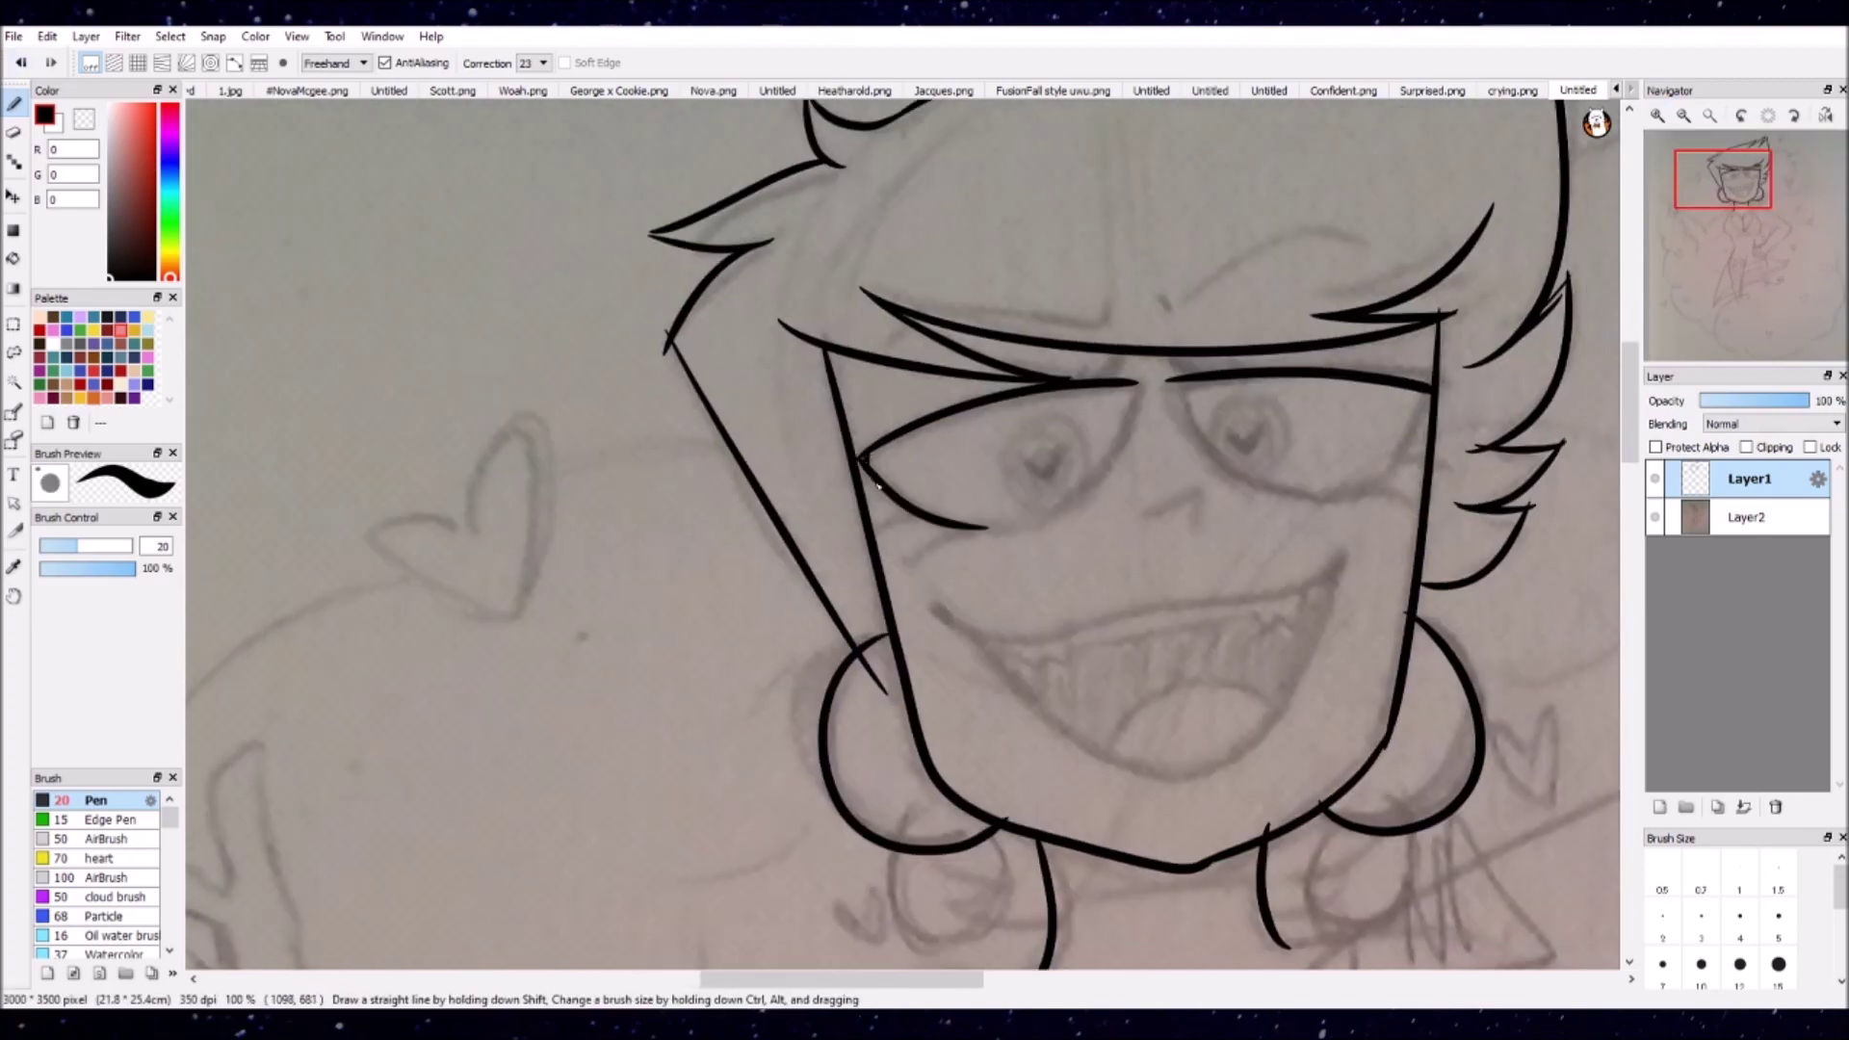
mouse_move(983, 528)
mouse_down()
mouse_move(1073, 506)
mouse_move(1138, 383)
mouse_up()
Step: Ink the remaining outline of the right eye, closing it at both corners
mouse_move(1168, 380)
mouse_down()
mouse_move(1290, 494)
mouse_move(1431, 388)
mouse_up()
drag(1173, 400, 1166, 375)
key(ctrl+z)
key(ctrl+z)
drag(1431, 390, 1280, 501)
drag(1164, 381, 1304, 502)
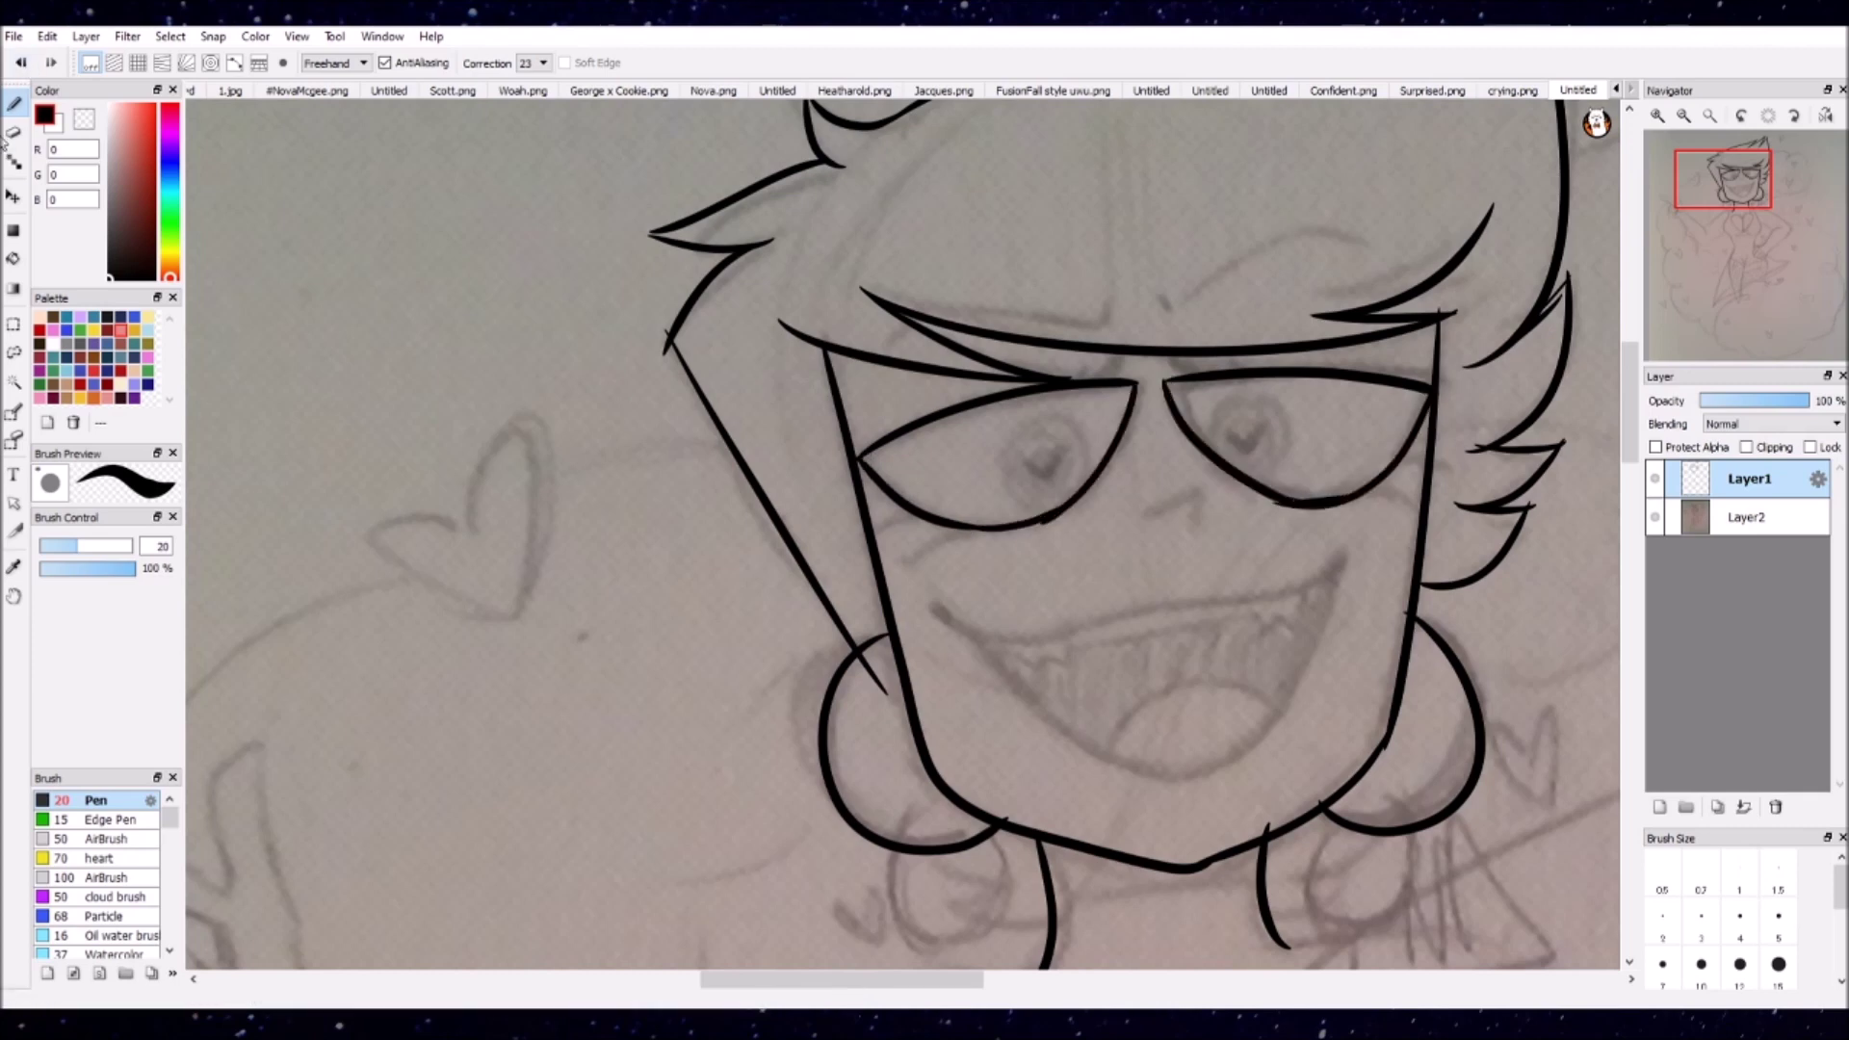
Step: Erase the stray line ends overshooting the left hair curl and around the jaw and right eye
key(e)
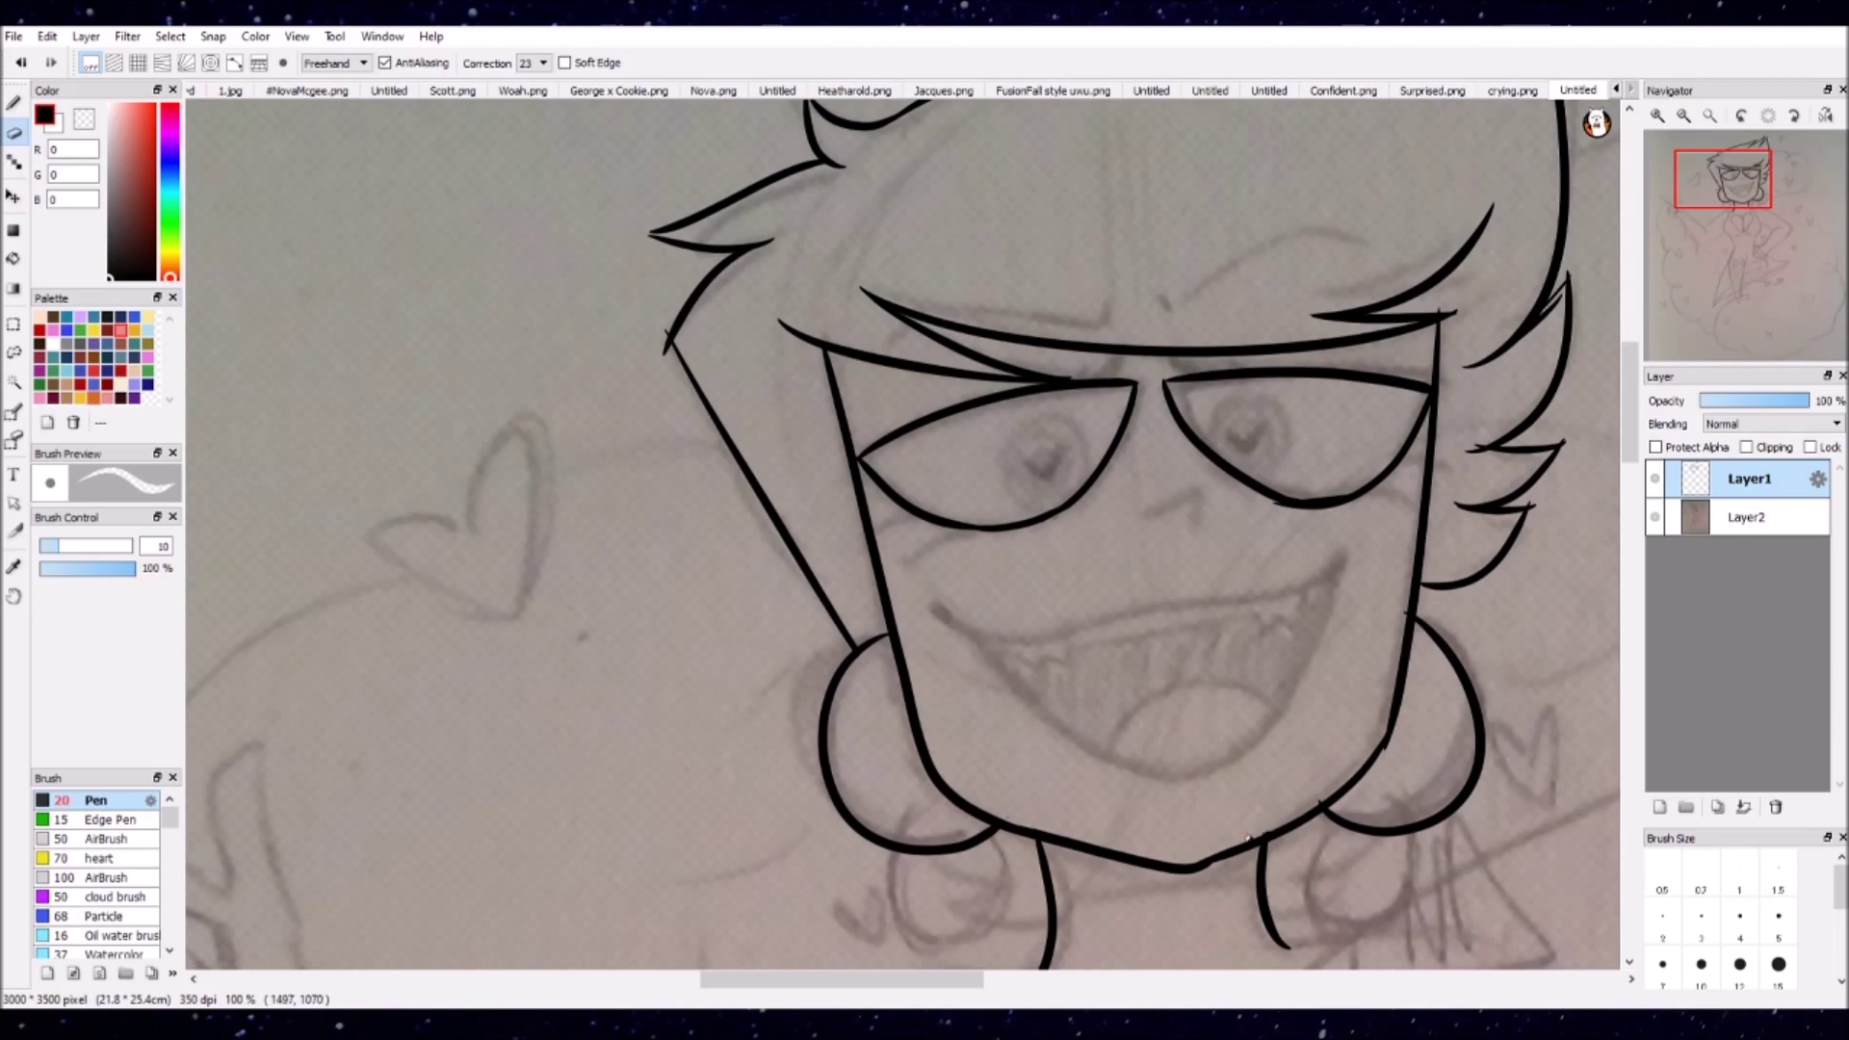
drag(1256, 505, 1305, 503)
key(b)
Step: Draw spiral irises in both eyes and undo the faulty strokes in the left iris
mouse_move(1040, 412)
mouse_down()
mouse_move(1082, 469)
mouse_move(1052, 455)
mouse_move(1021, 481)
mouse_move(1090, 471)
mouse_up()
scroll(1082, 469, up, 1)
key(ctrl+z)
drag(1241, 430, 1230, 445)
drag(1177, 376, 1258, 344)
drag(912, 414, 891, 403)
key(ctrl+z)
key(ctrl+z)
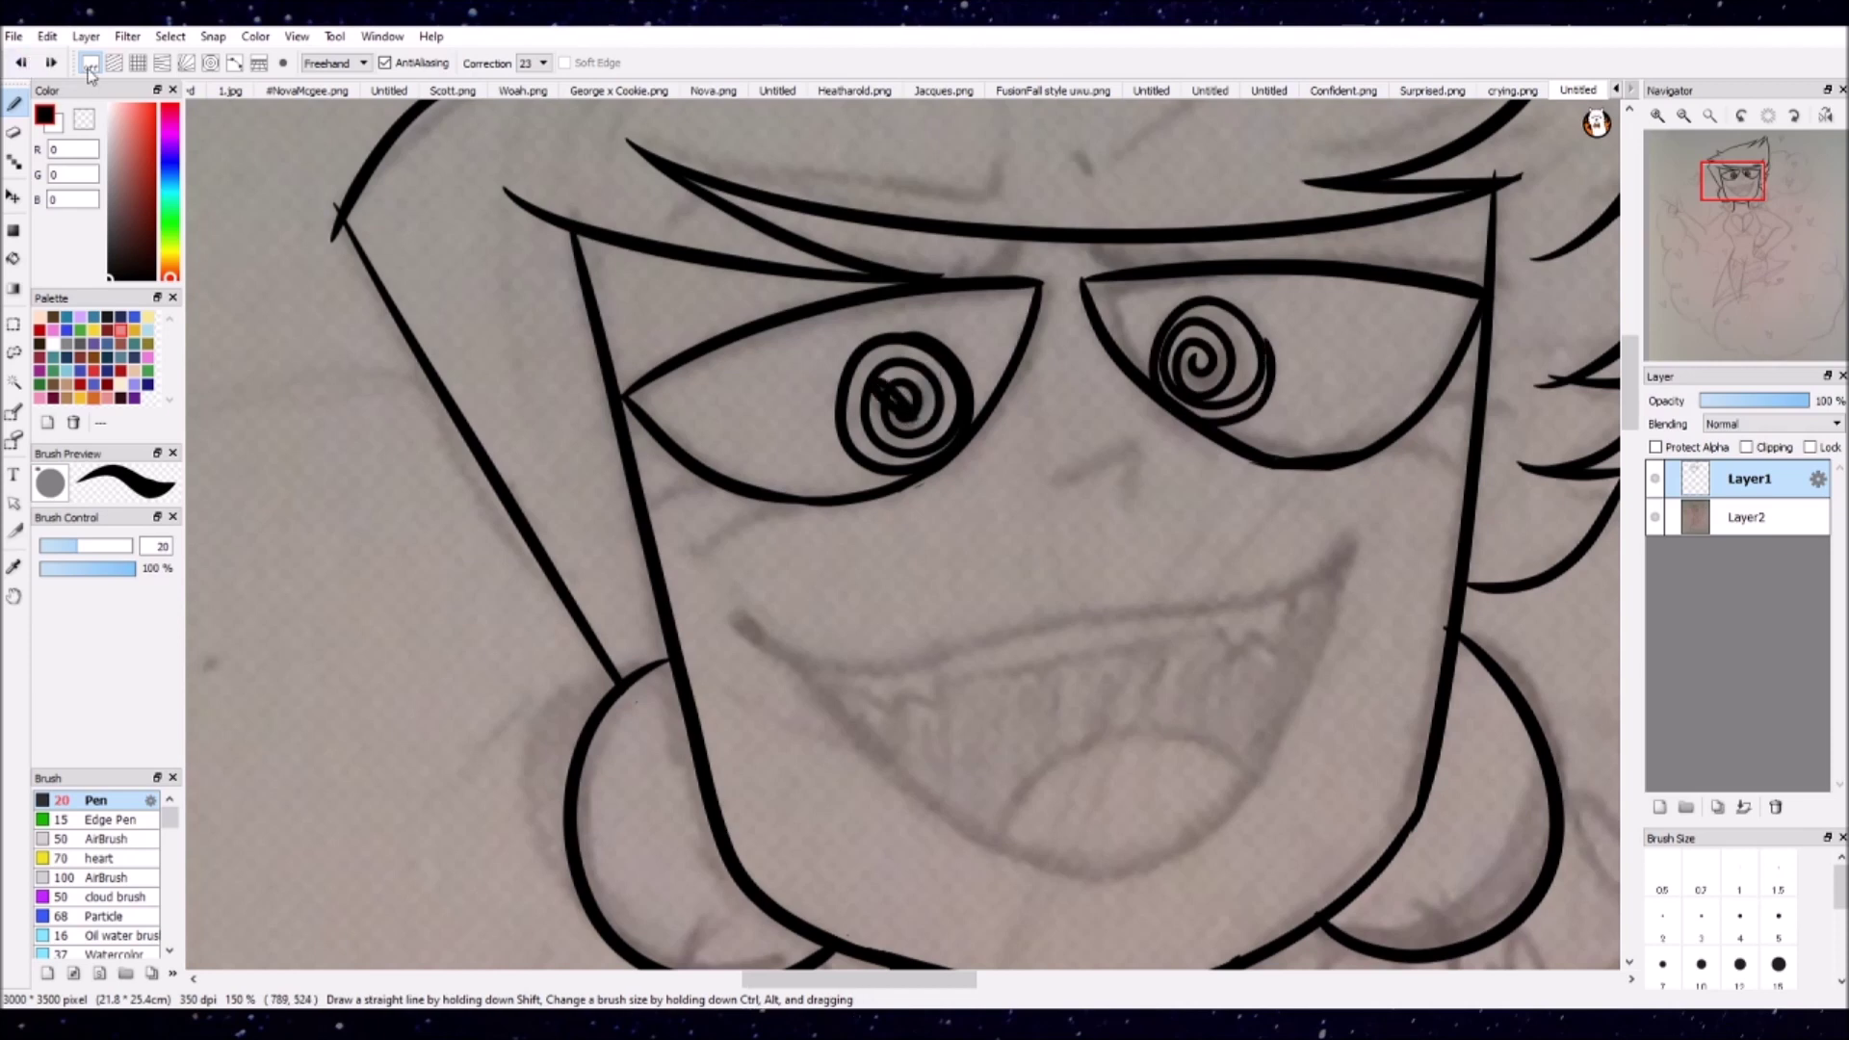
key(ctrl+z)
Step: On a new layer with the line art hidden, draw solid black heart pupils in both eyes and trim the right one
key(ctrl+shift+n)
drag(910, 385, 916, 419)
drag(1195, 384, 1211, 367)
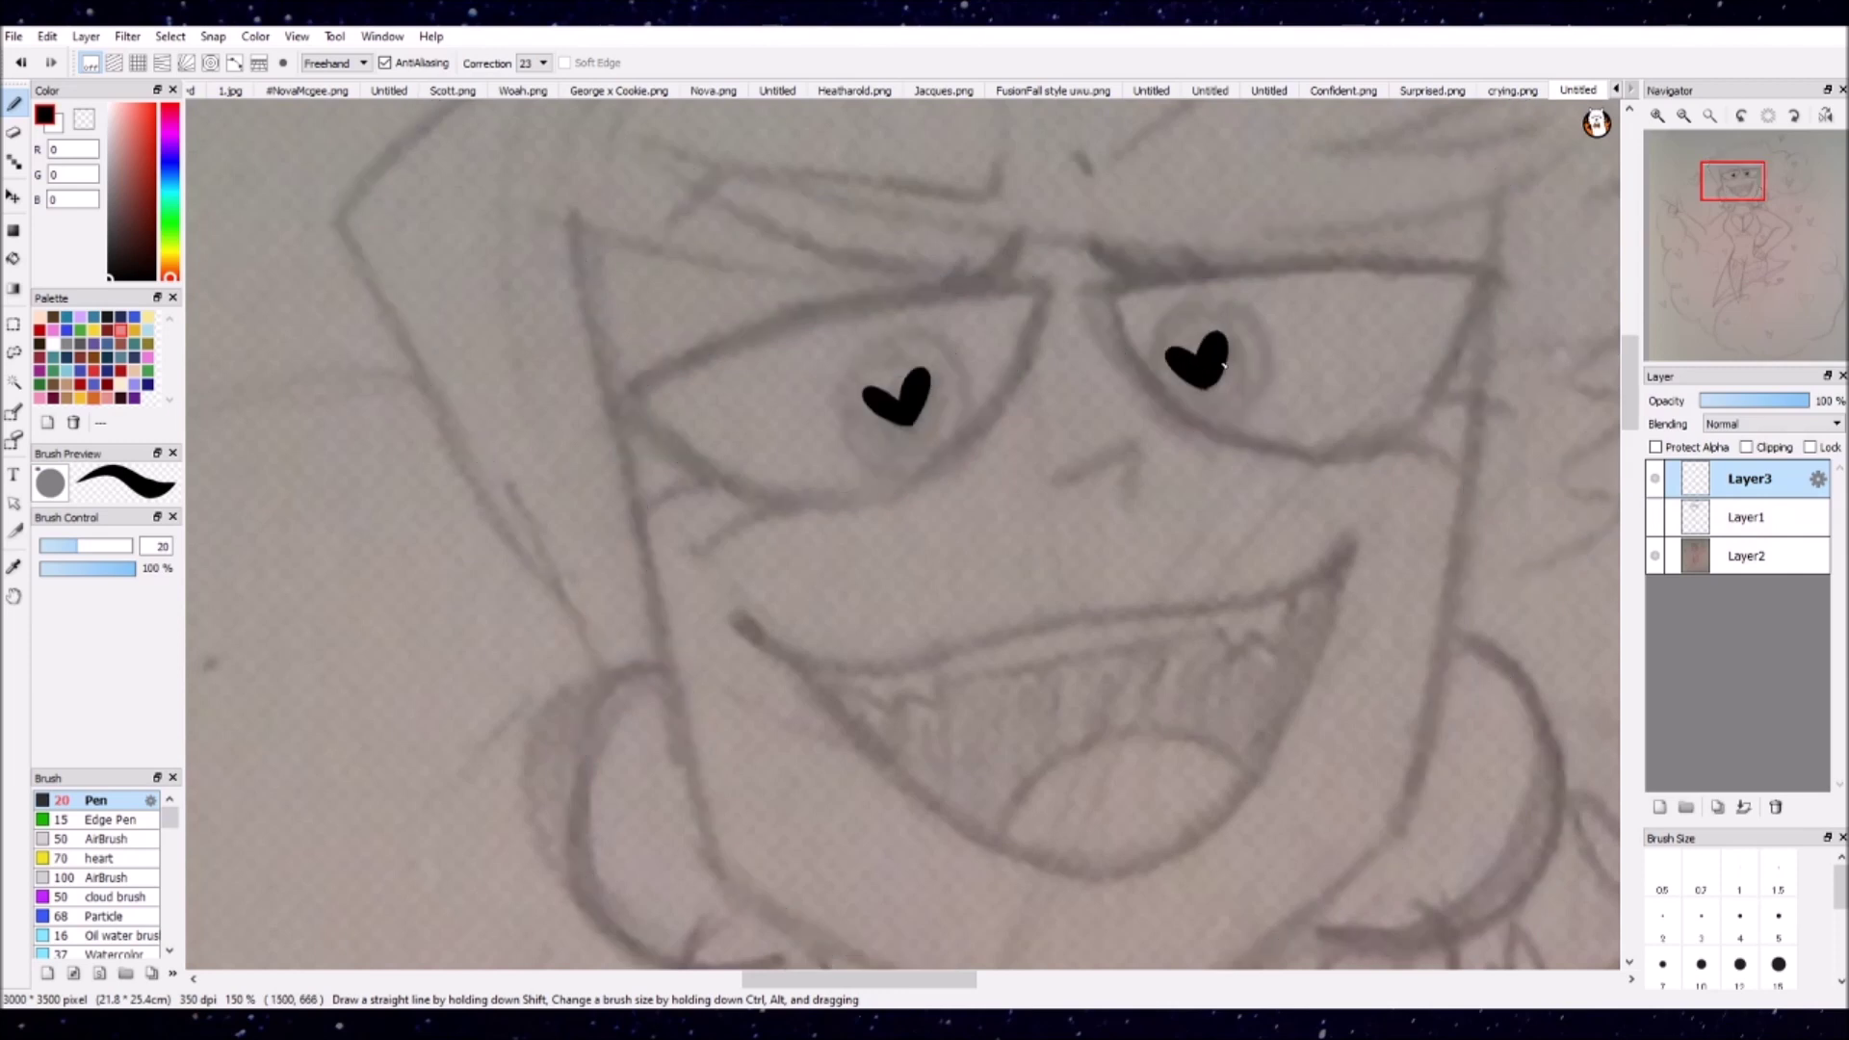
key(e)
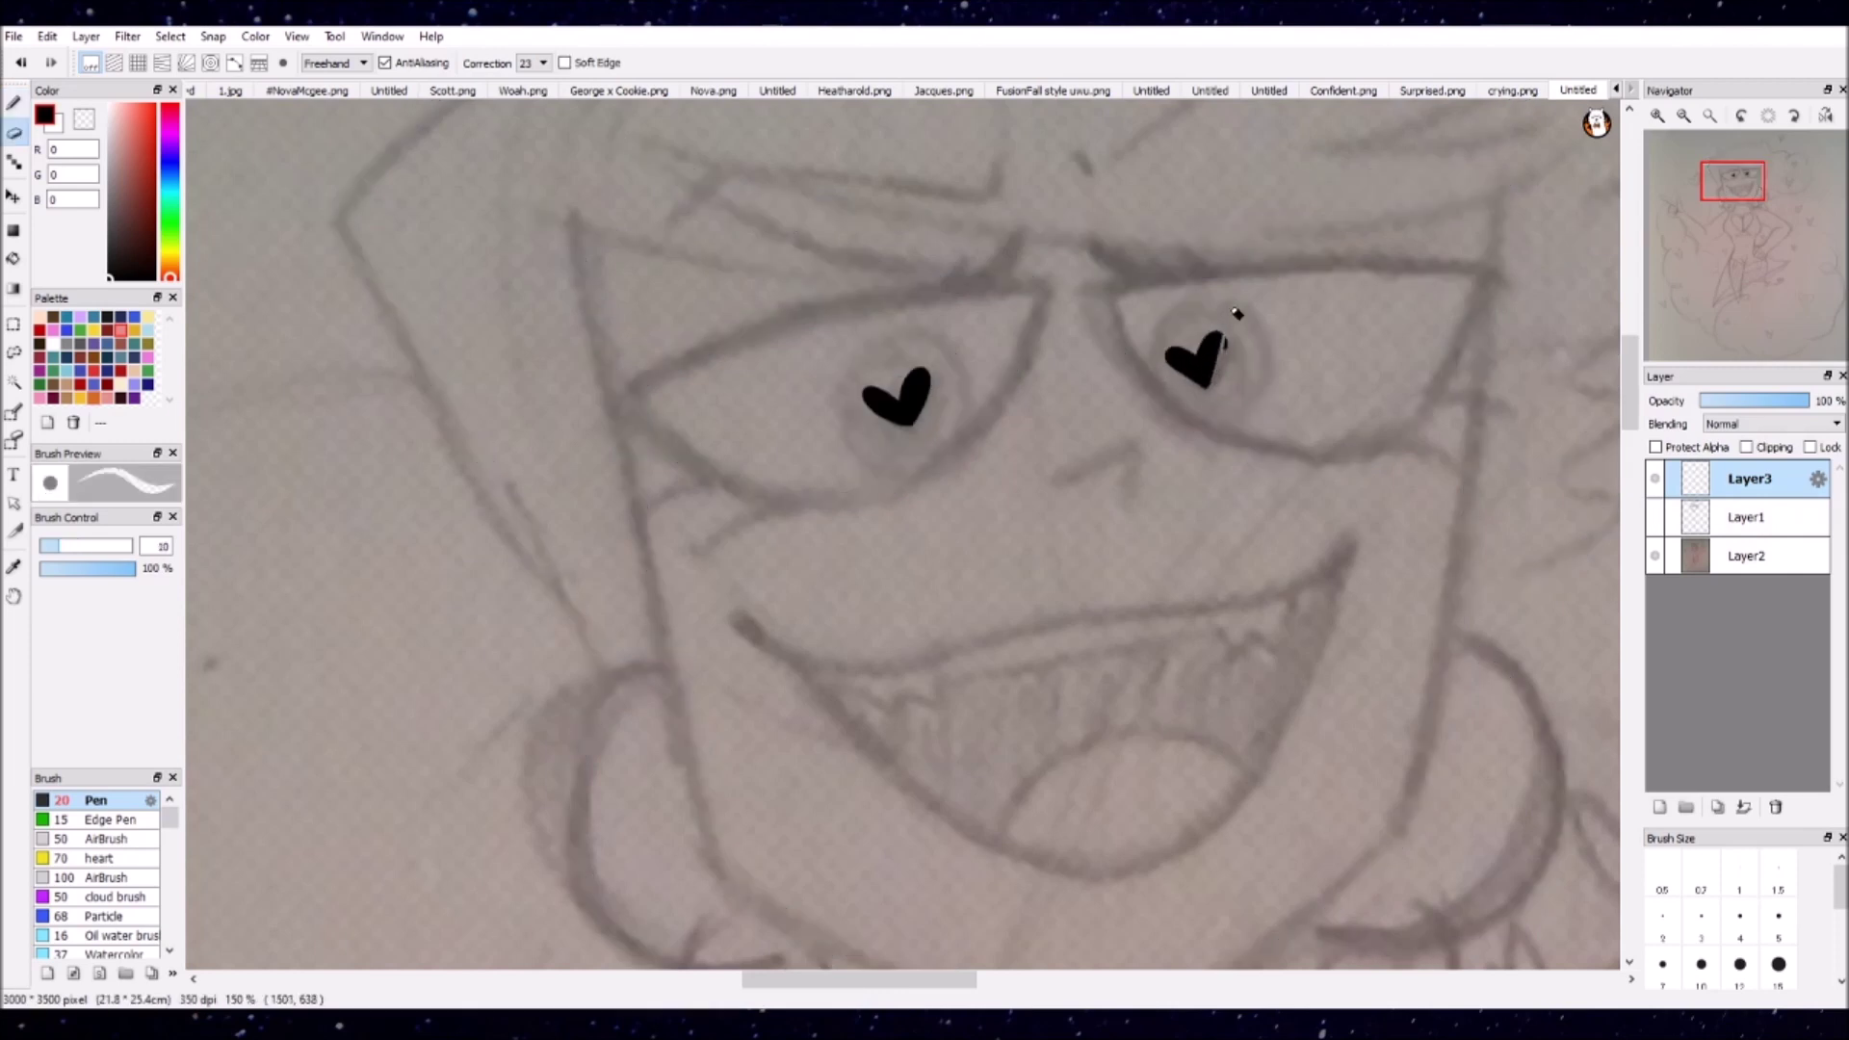
key(b)
Step: Show Layer1 again and ink two lower lashes at the outer corner of each eye on it
click(1655, 518)
click(1745, 517)
drag(663, 520, 756, 489)
drag(724, 544, 799, 500)
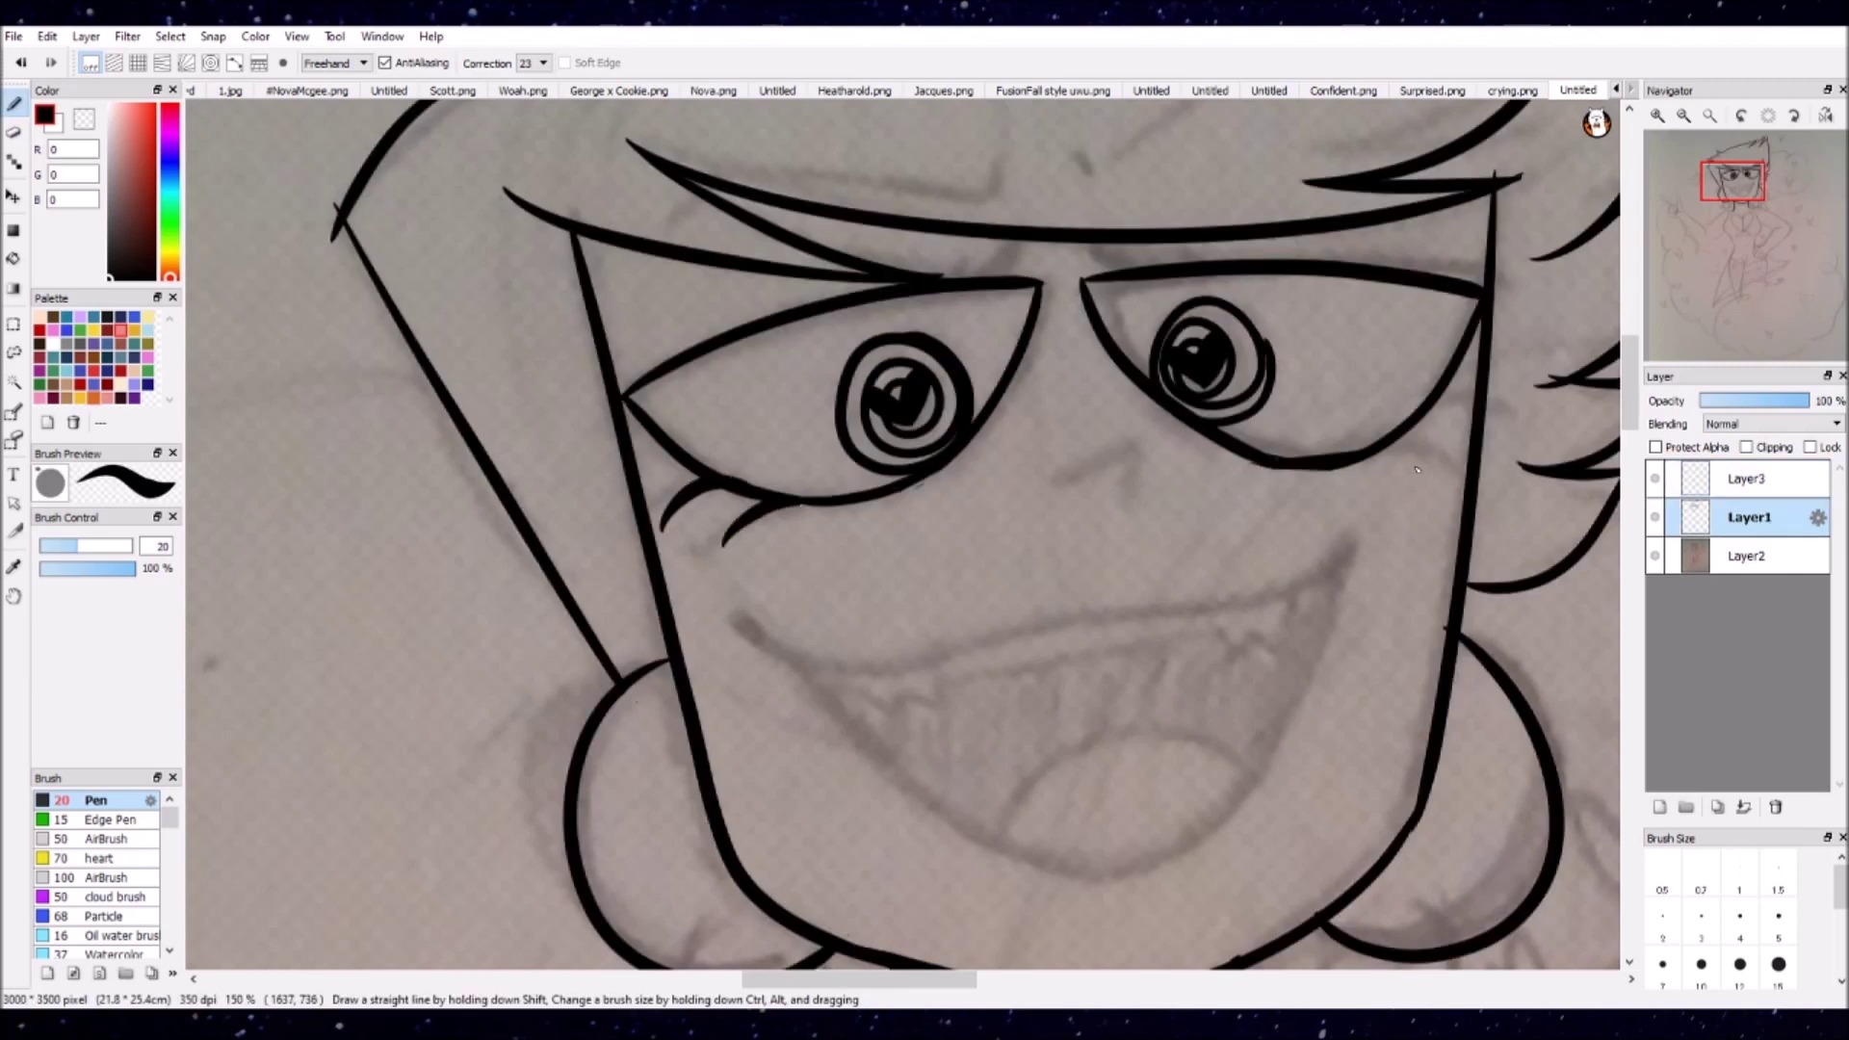
drag(1387, 441, 1462, 462)
drag(1410, 424, 1468, 416)
Step: Thicken the outer corners of both eyes and clean up the left eye's corner with the eraser
drag(1473, 299, 1396, 423)
mouse_move(701, 359)
mouse_down()
mouse_move(653, 423)
mouse_move(799, 493)
mouse_up()
key(e)
drag(659, 403, 785, 484)
key(b)
Step: Ink small pointed lashes above the inner corners of both eyes
scroll(209, 234, up, 3)
drag(902, 443, 961, 407)
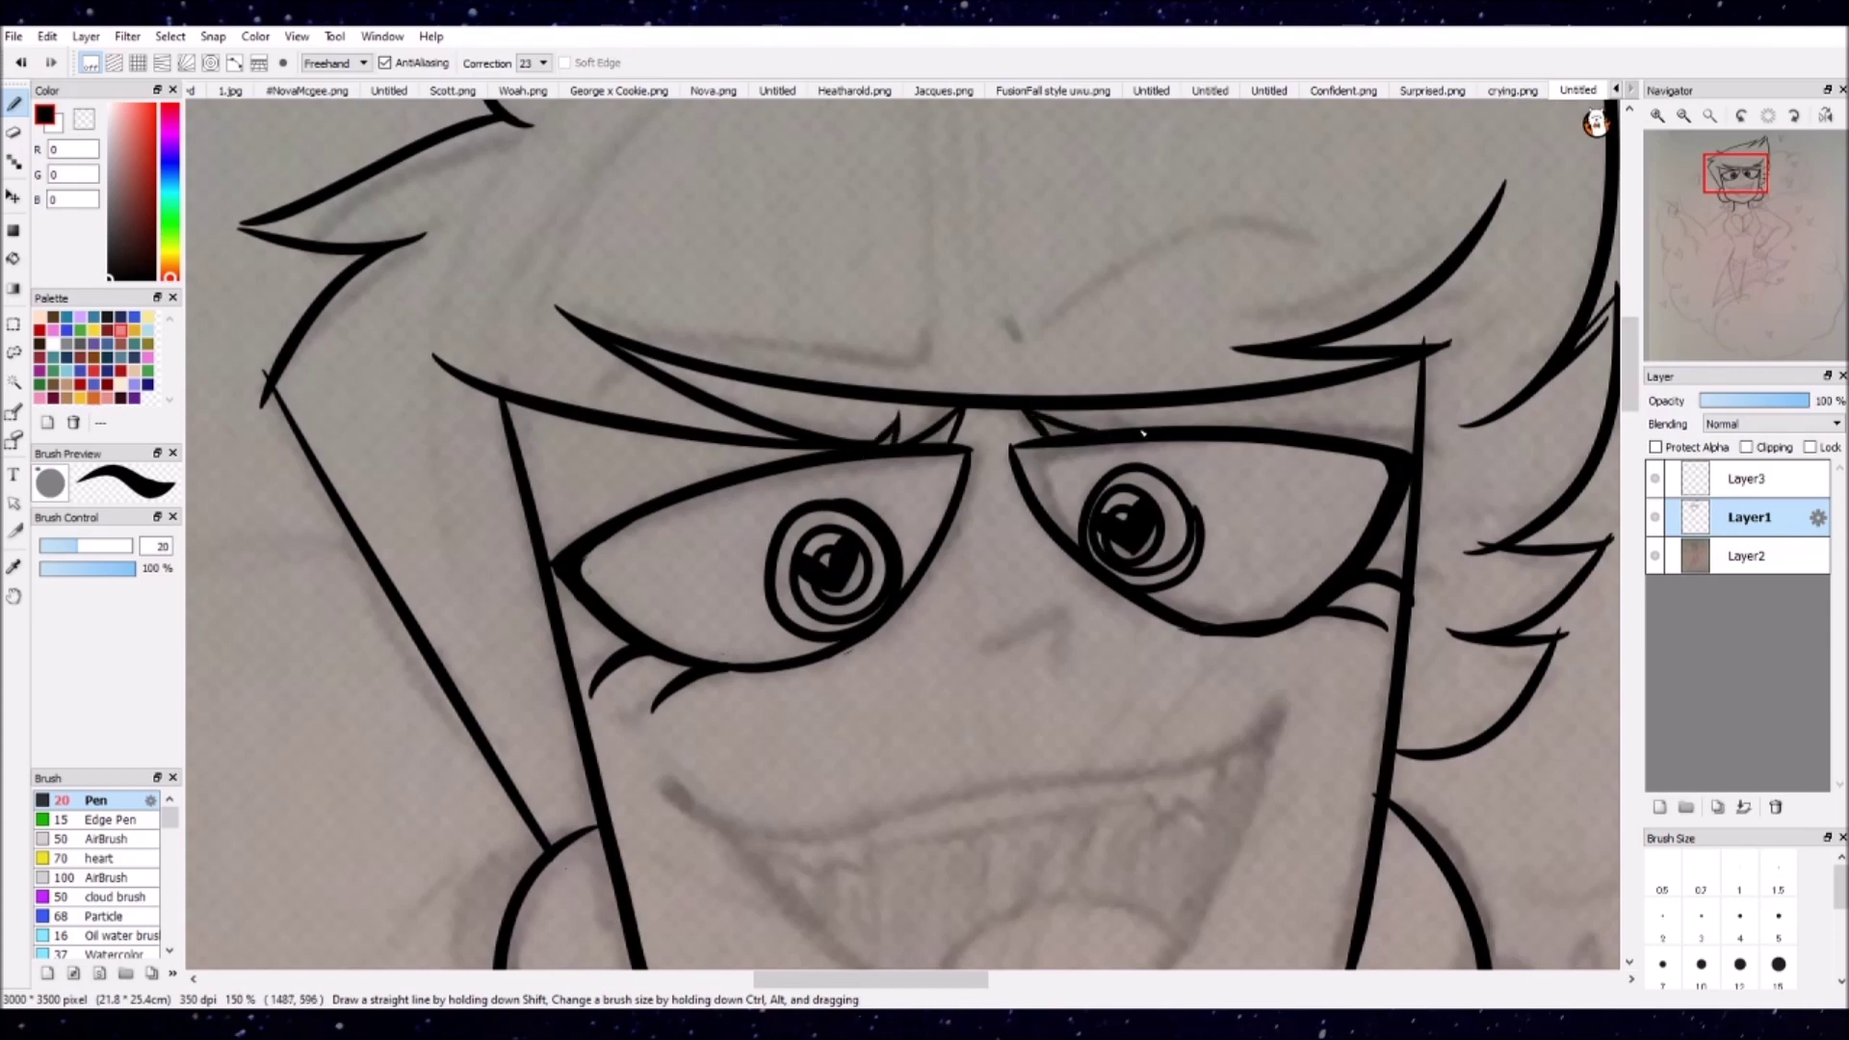
drag(1138, 433, 1077, 412)
Step: Ink the angular nose and the base lines of both eyebrows
mouse_move(988, 646)
mouse_down()
mouse_move(1067, 612)
mouse_move(1051, 668)
mouse_up()
drag(1000, 316, 1295, 216)
drag(928, 339, 561, 395)
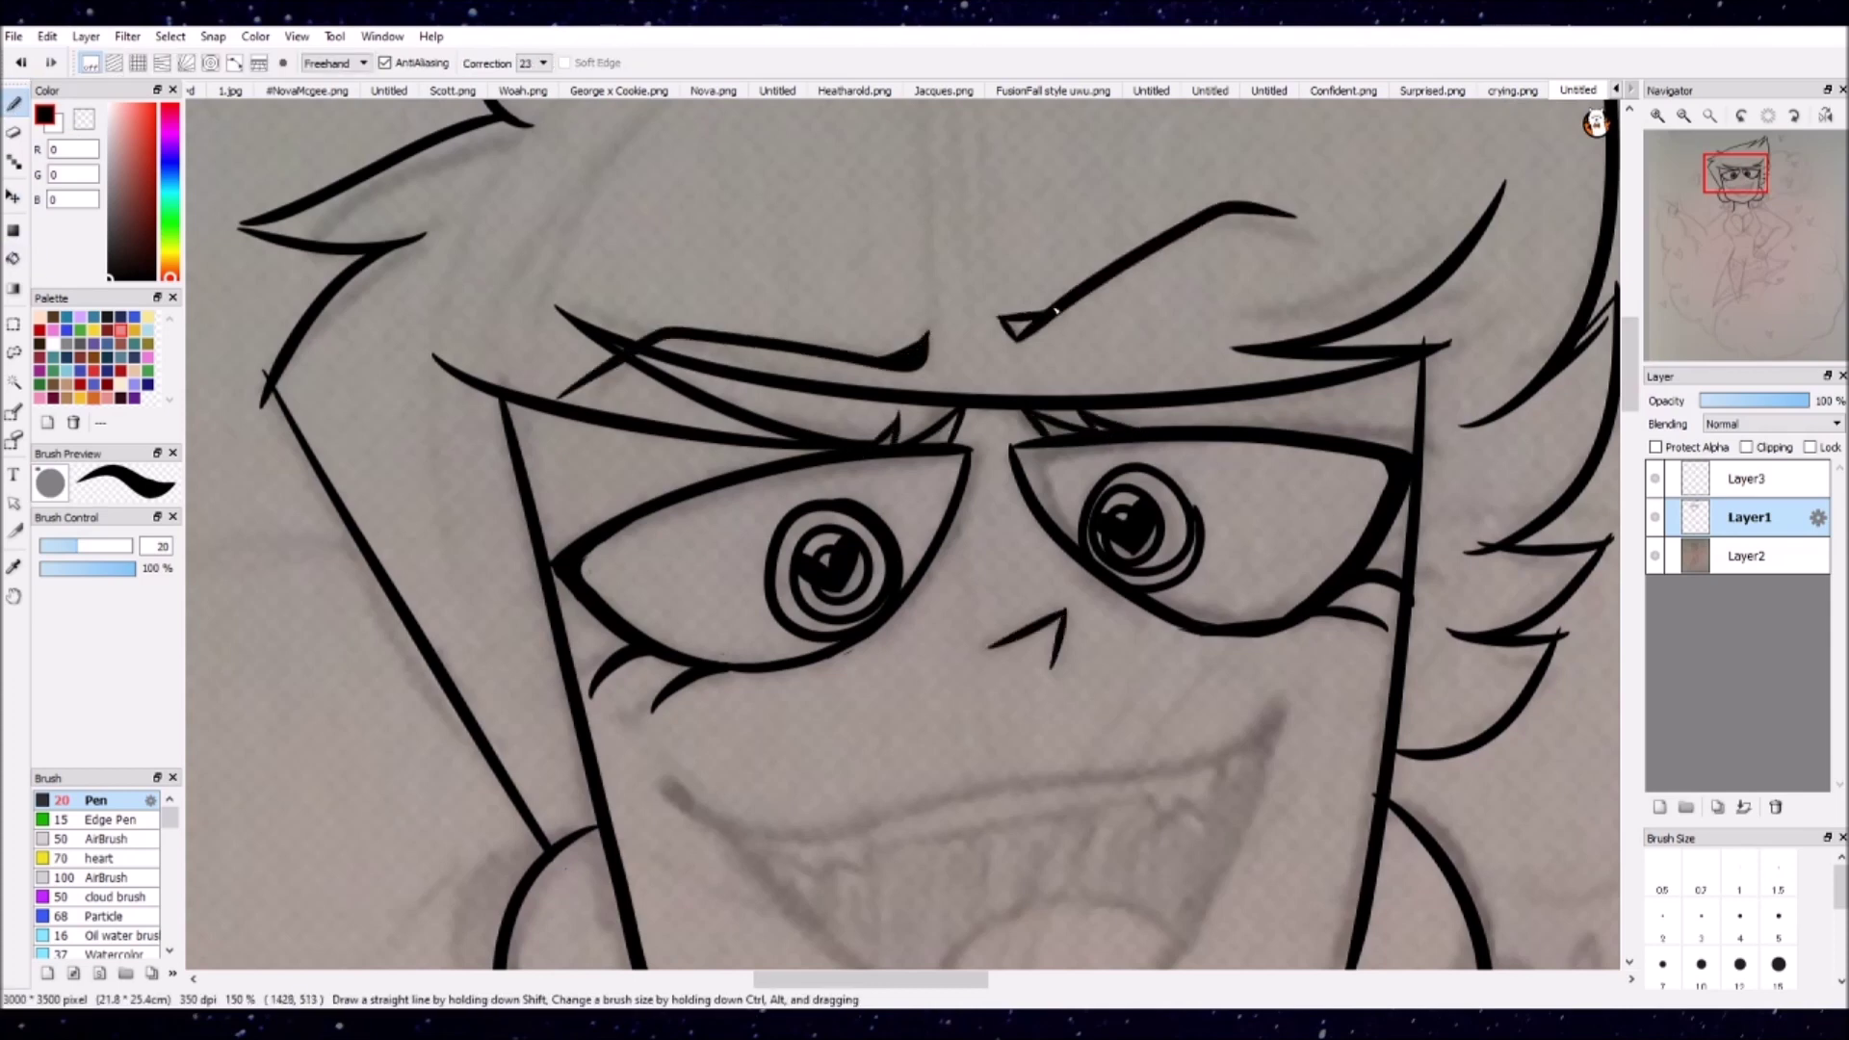
Step: Fill in the inner end of the right eyebrow and trim it to a clean point
drag(1035, 341, 984, 316)
key(e)
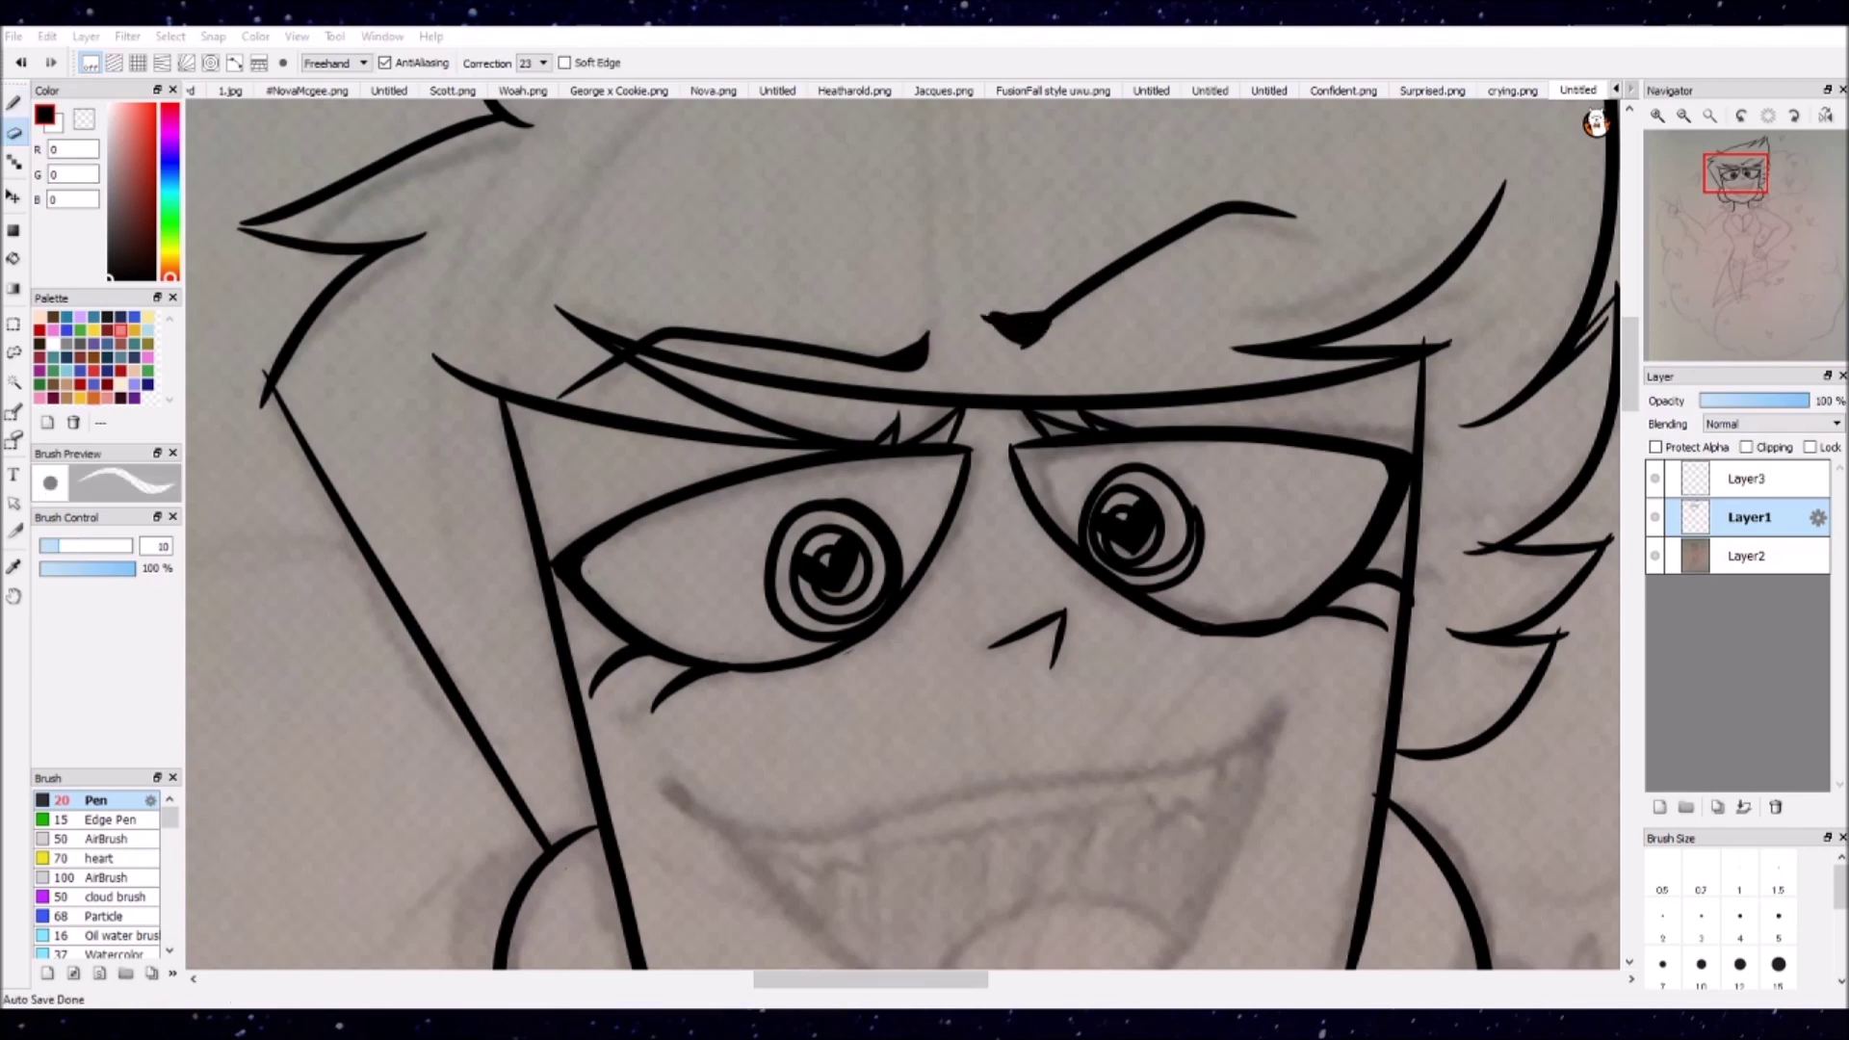
drag(987, 305, 1028, 333)
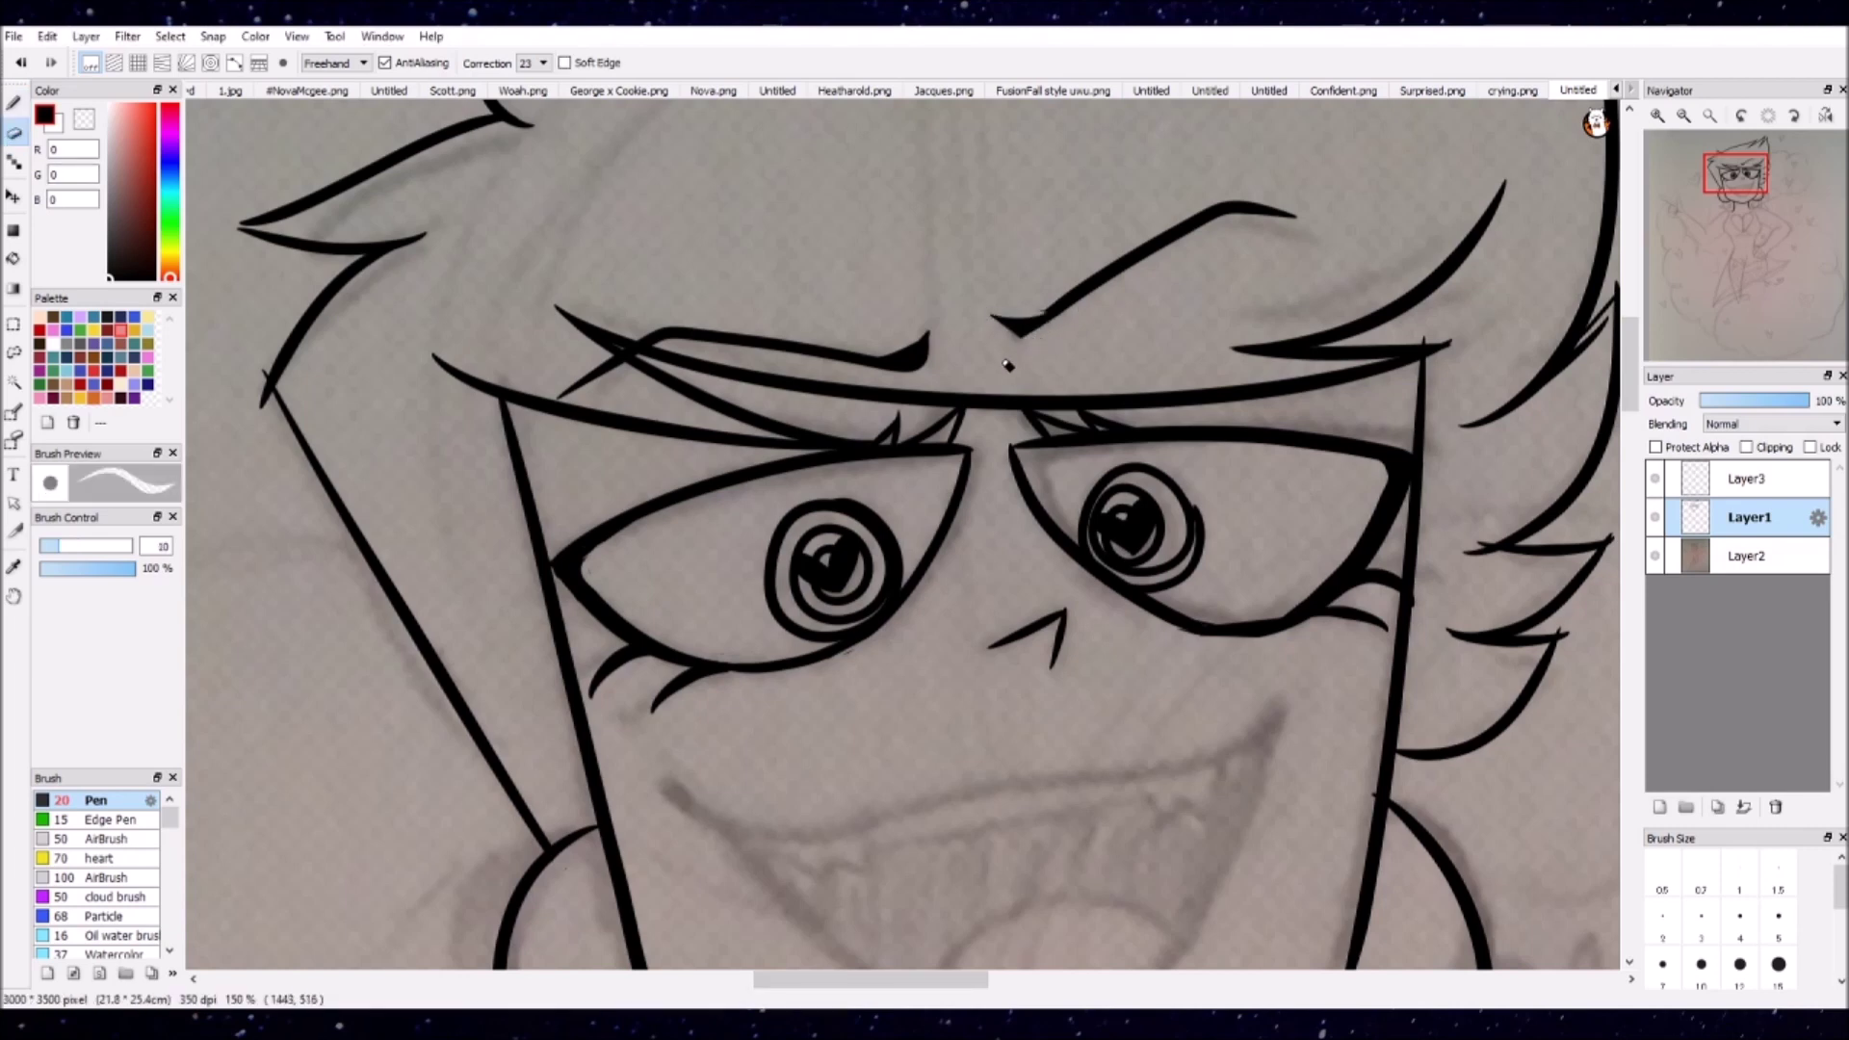
key(b)
key(e)
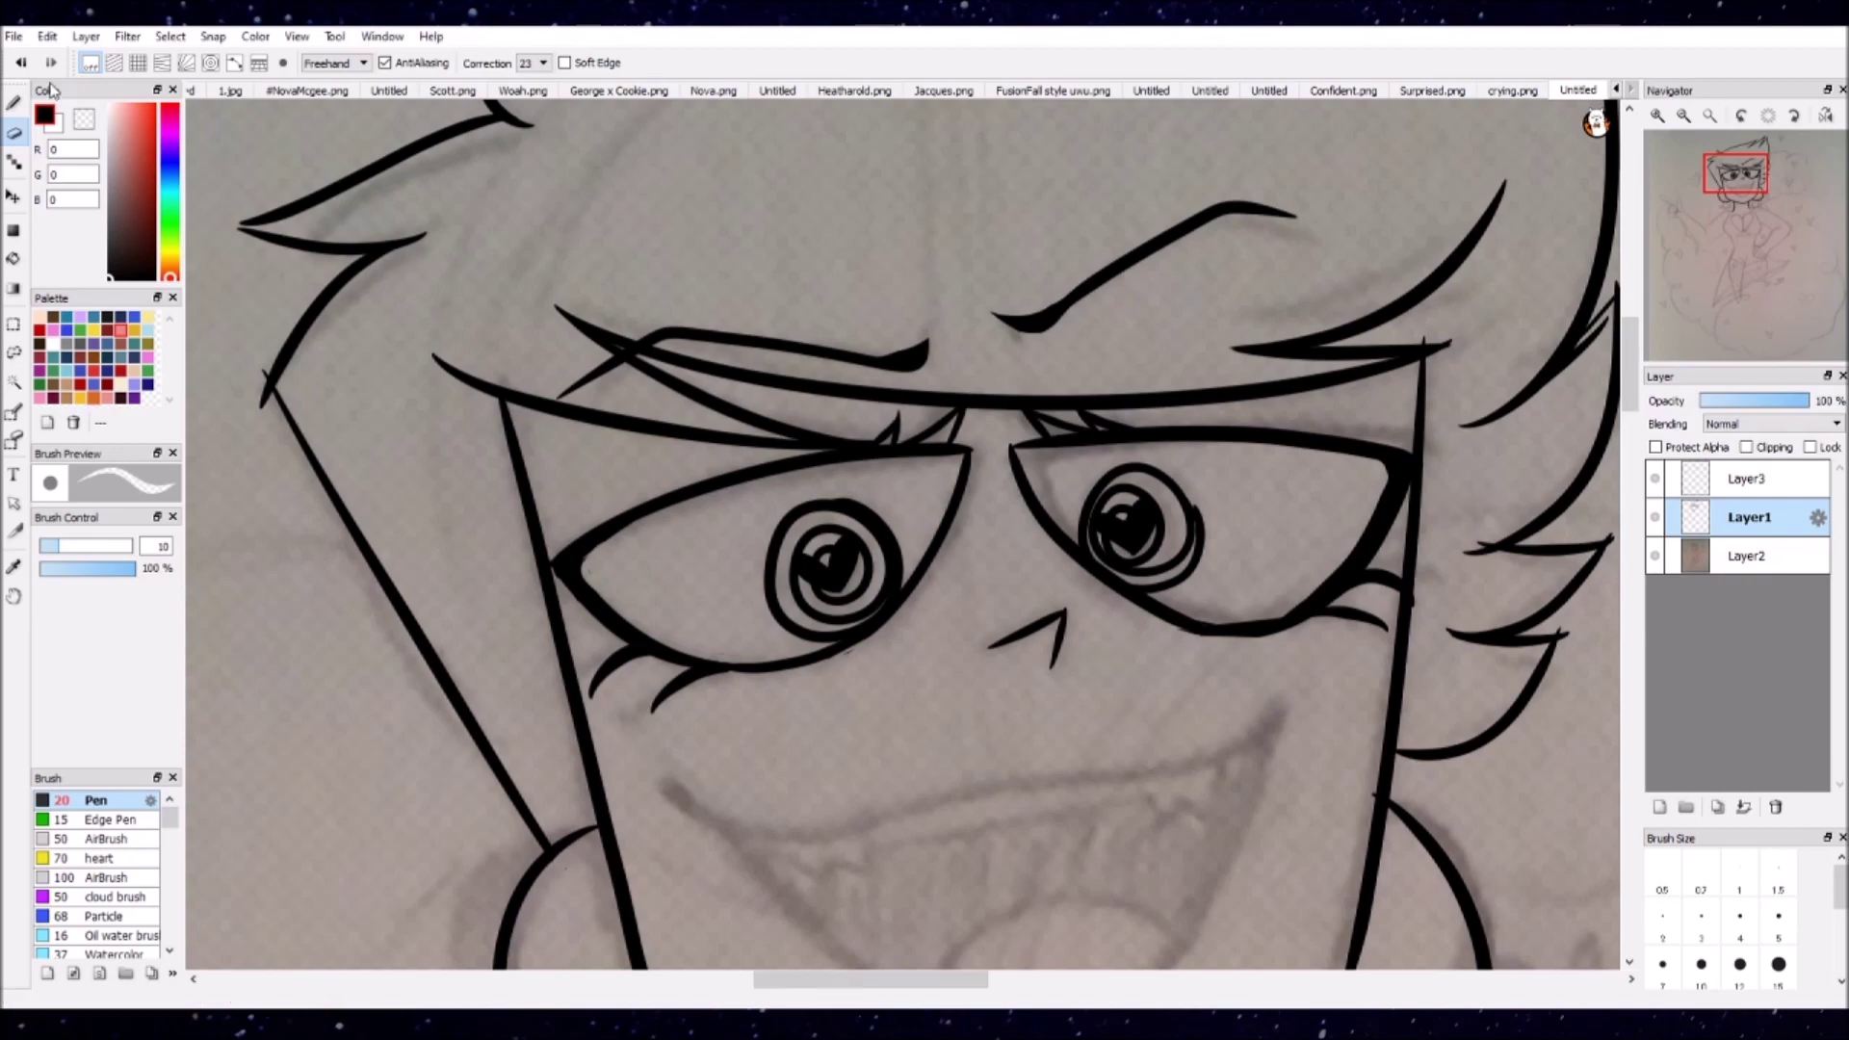
Step: Ink the outline of the wide open grin and erase the overlapping strokes on its lower curve
key(b)
scroll(1456, 272, down, 4)
mouse_move(619, 497)
mouse_down()
mouse_move(1179, 339)
mouse_move(973, 664)
mouse_move(1170, 374)
mouse_up()
key(ctrl+z)
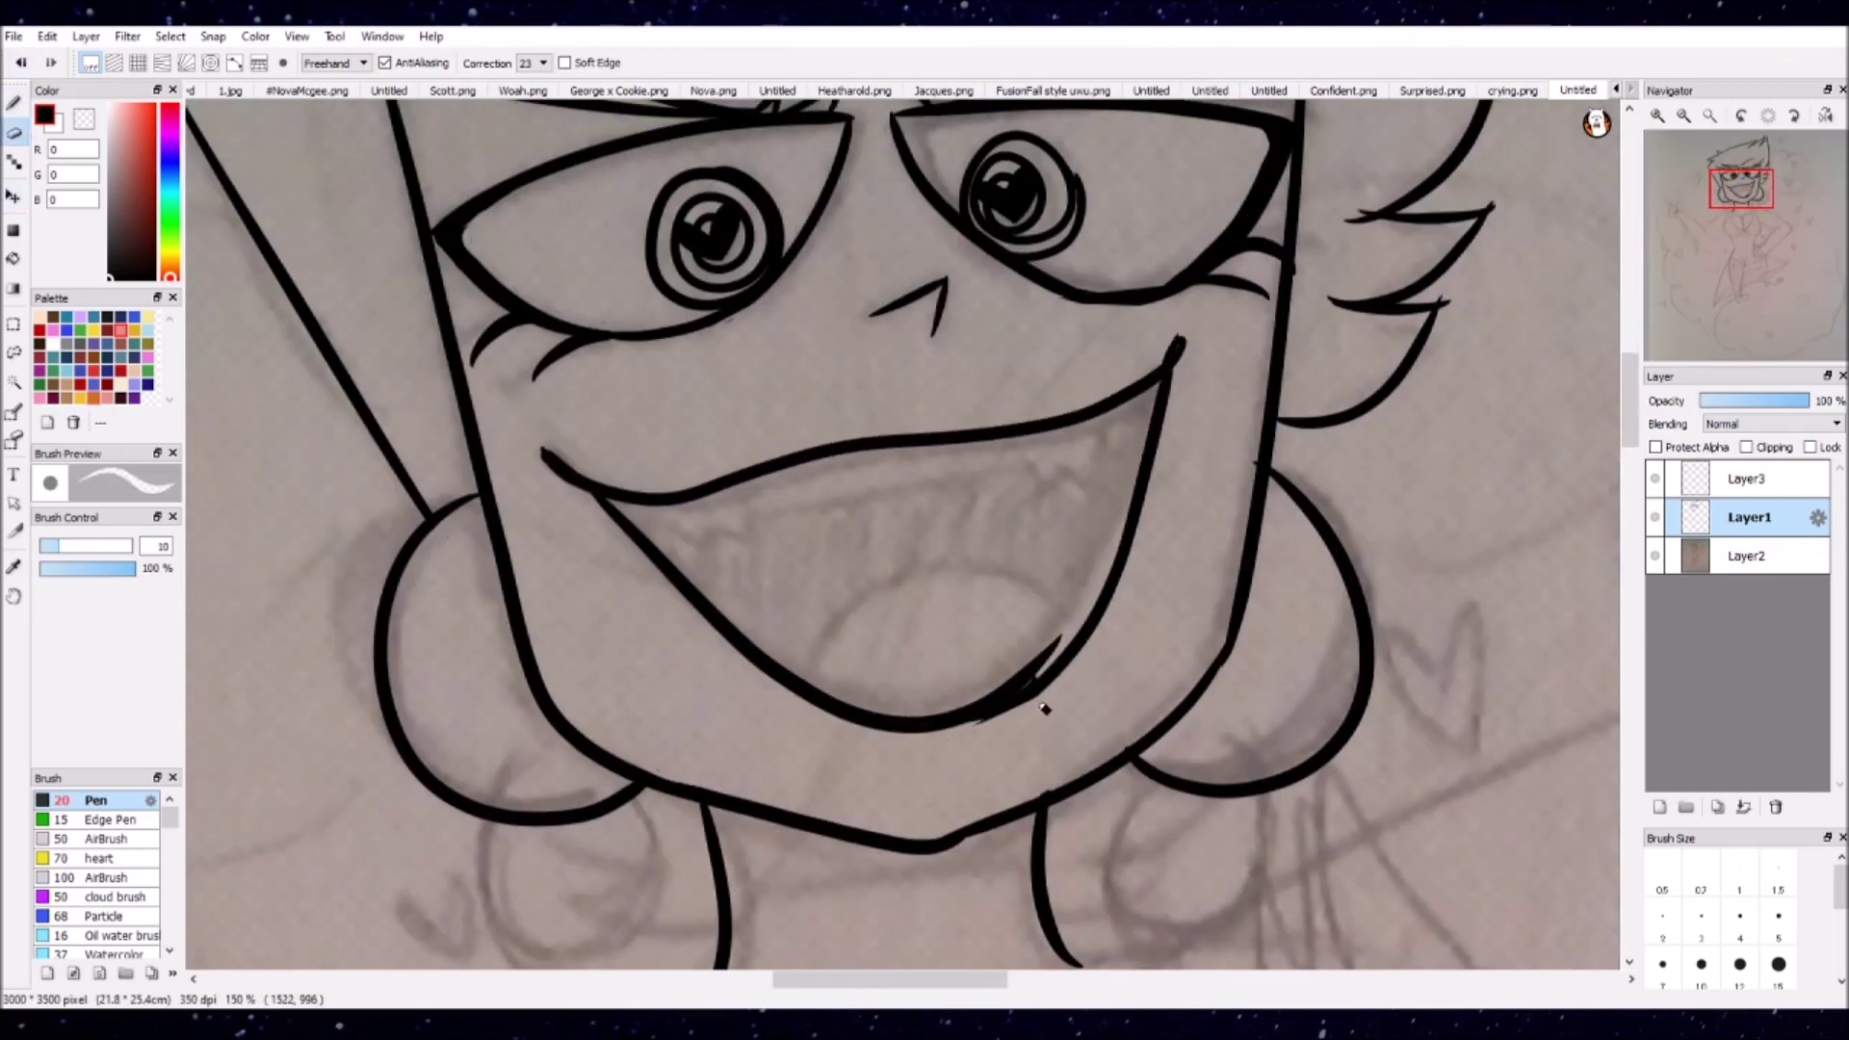
key(e)
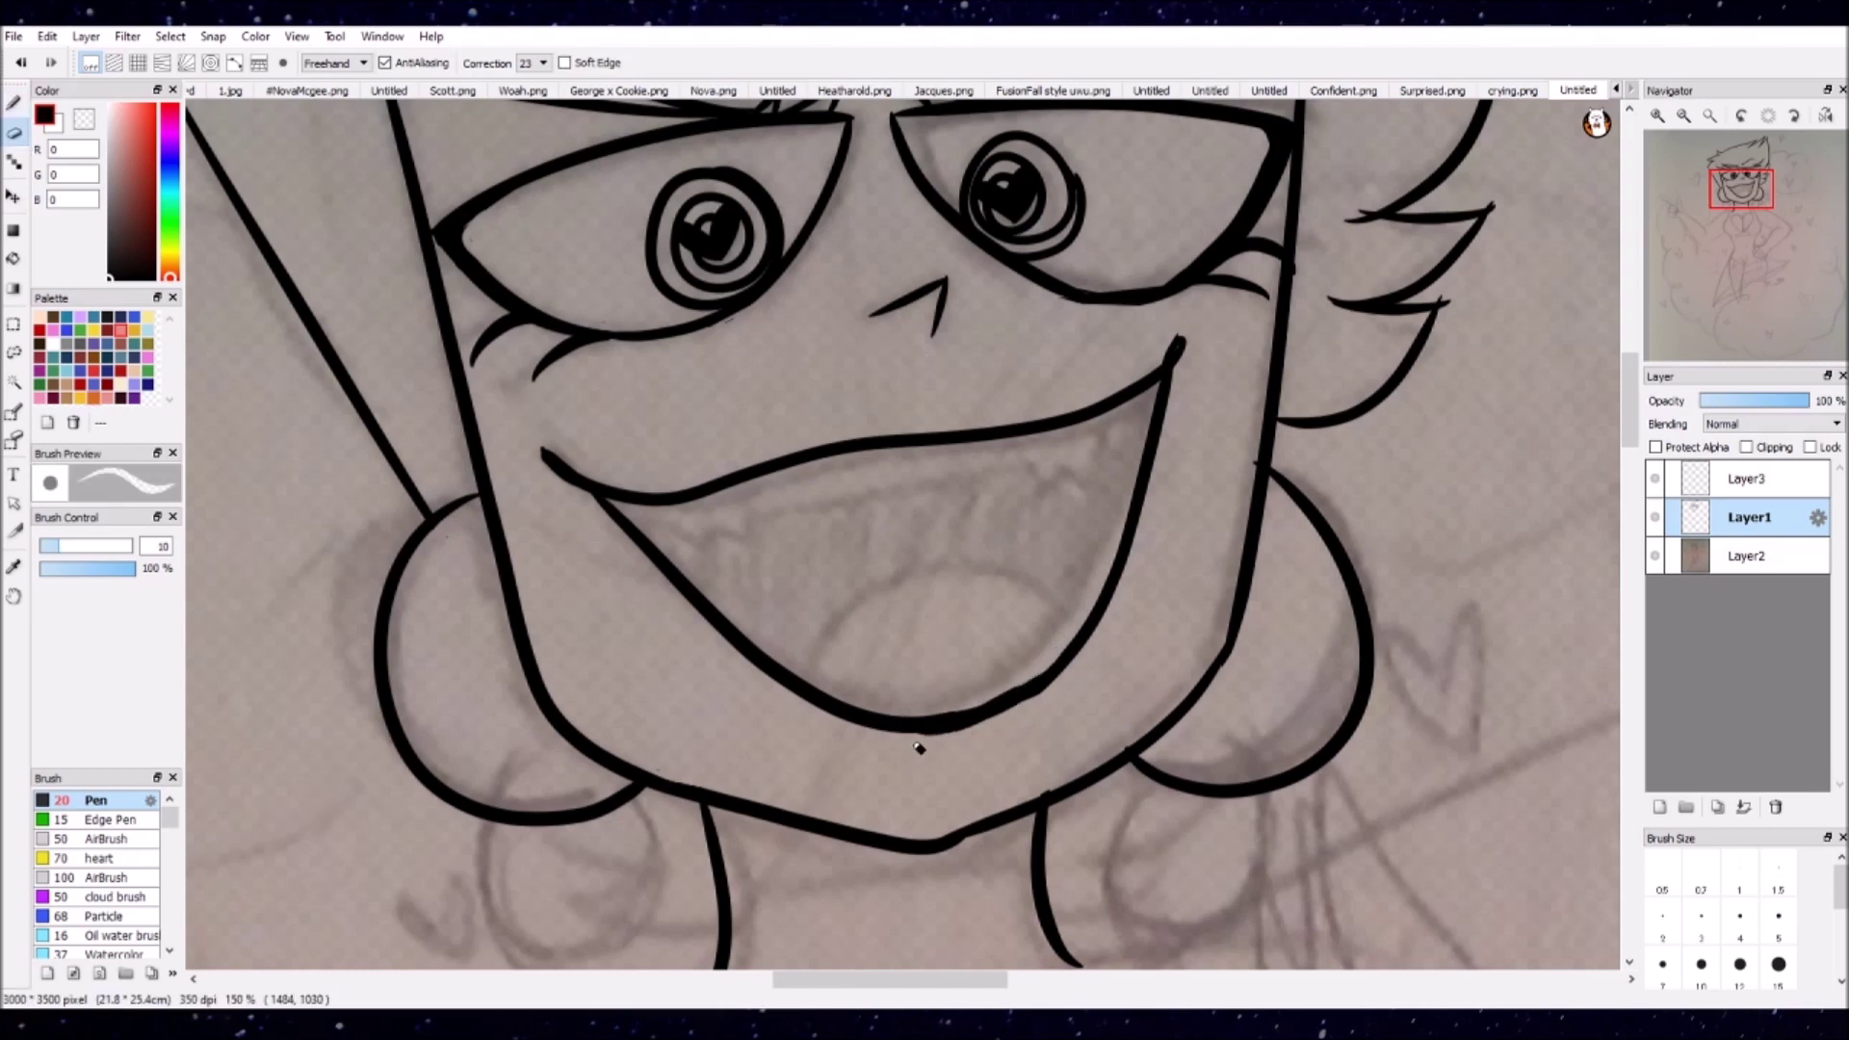
key(b)
Step: Ink the fangs, the upper teeth line and the tongue inside the mouth
drag(651, 508, 697, 563)
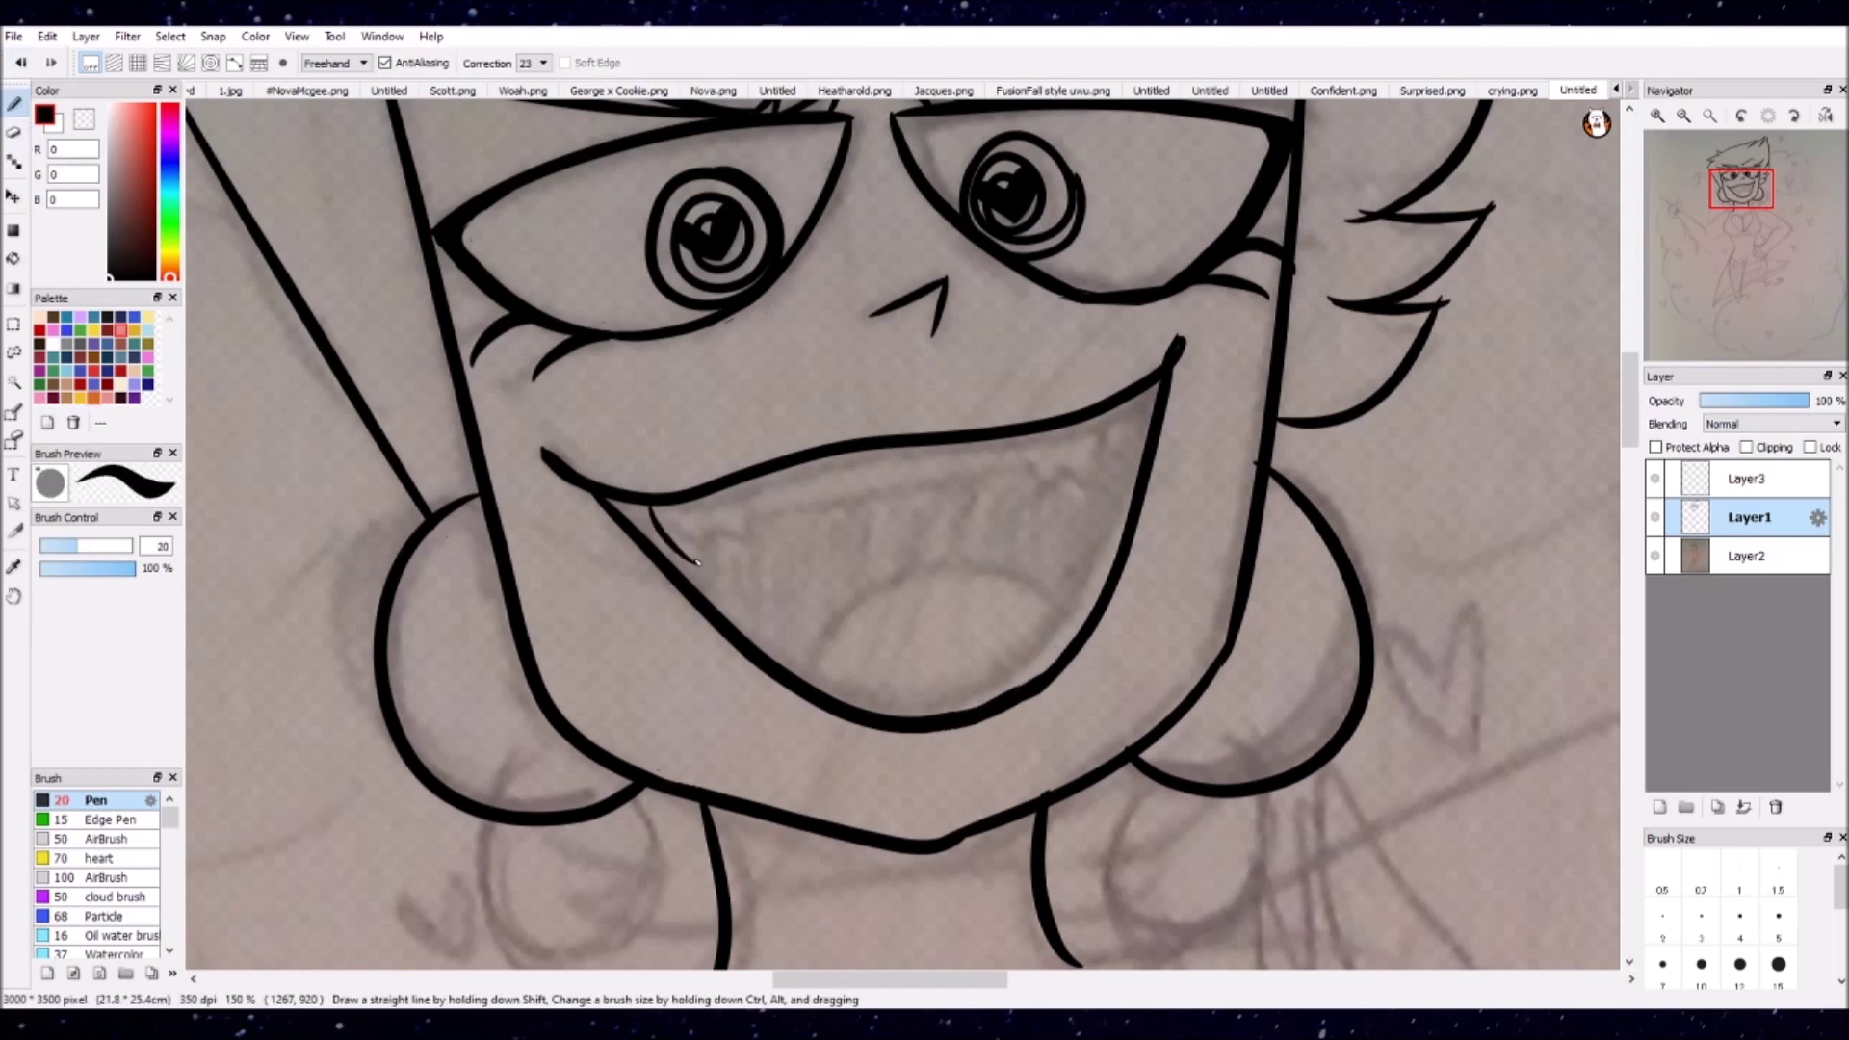
drag(1065, 460, 720, 518)
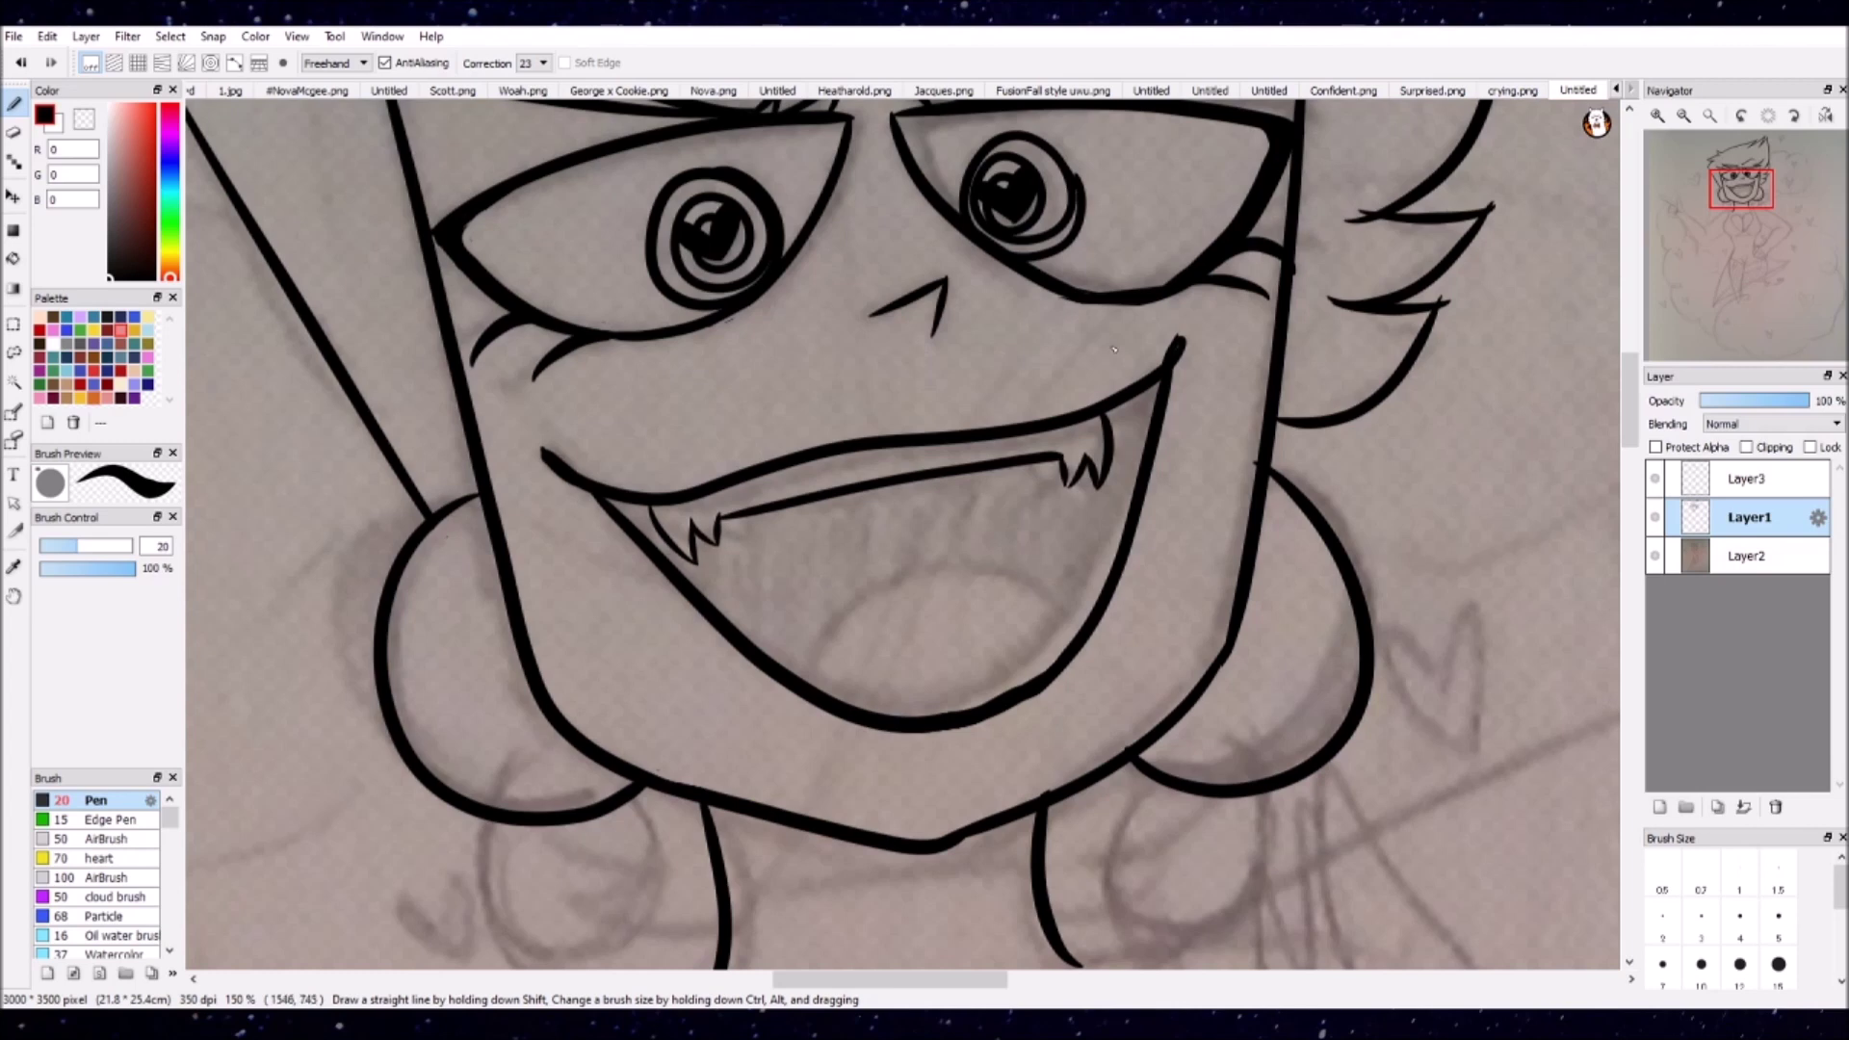
drag(1111, 464, 1087, 498)
key(e)
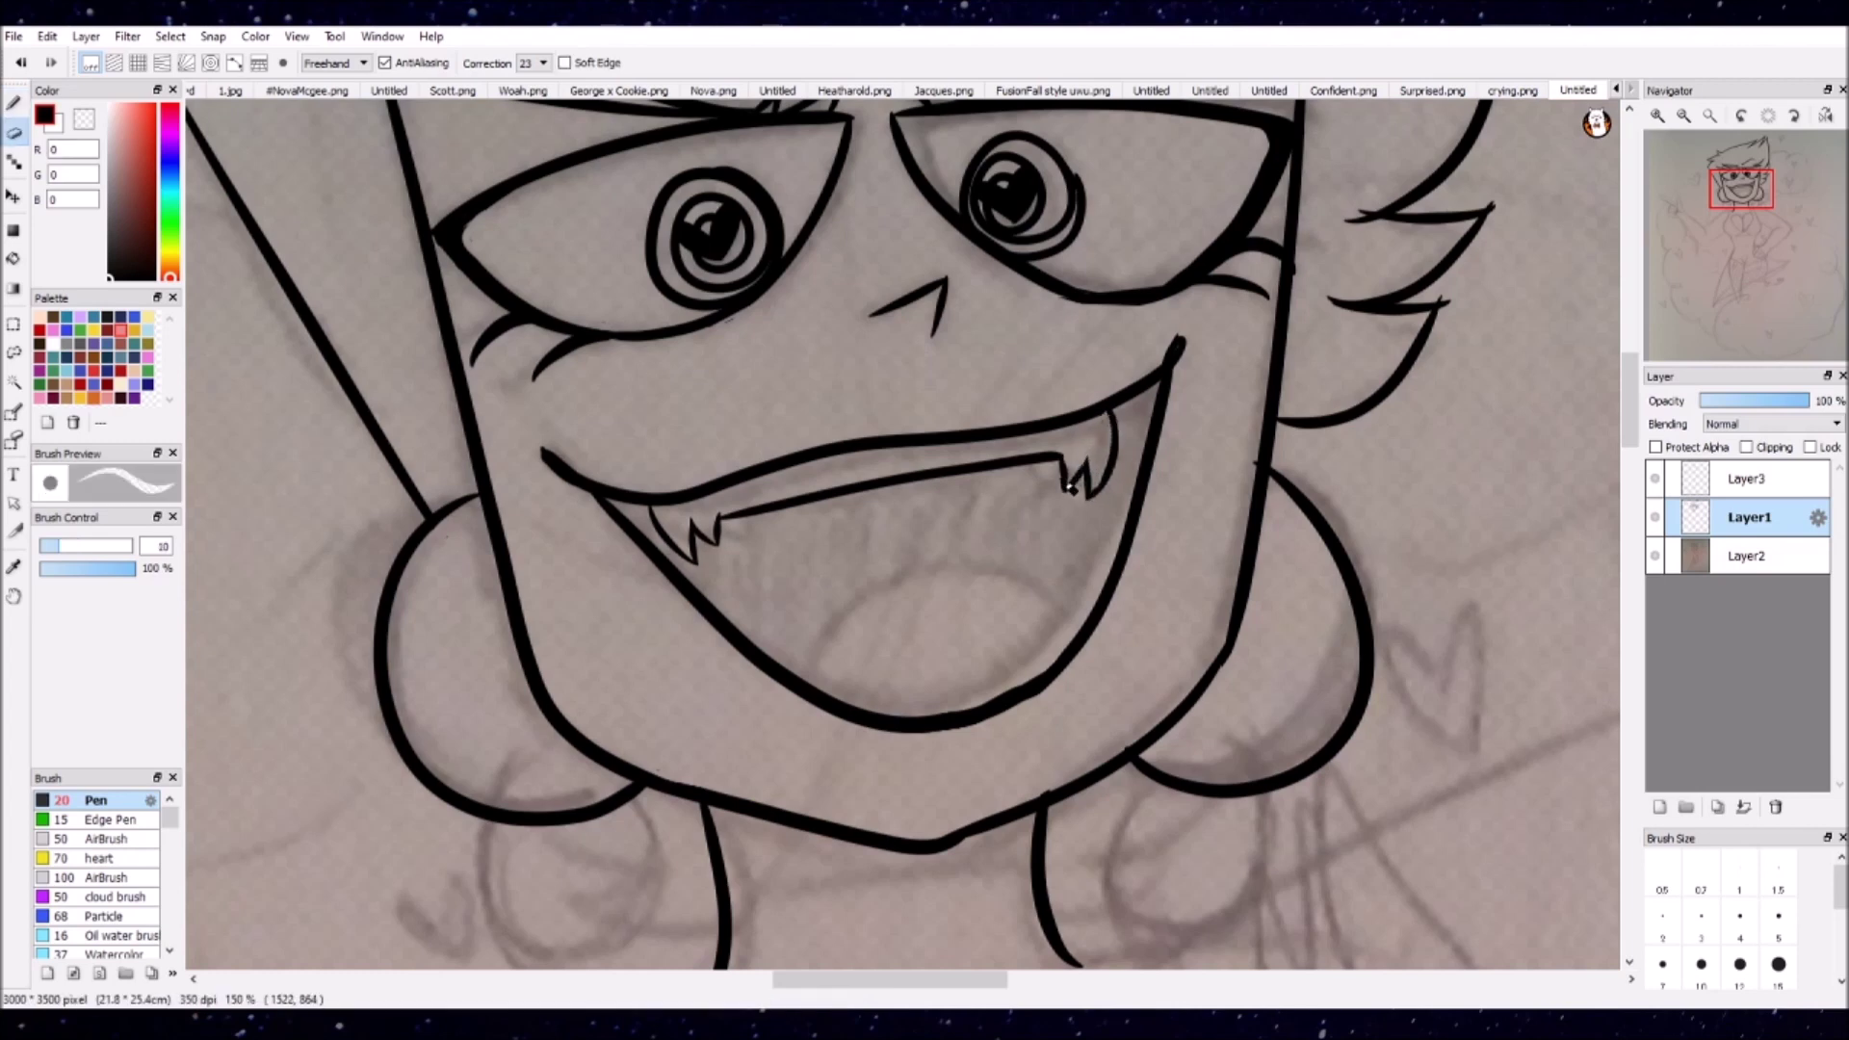
key(b)
drag(818, 684, 1080, 631)
Step: Ink the small hair tufts beside the neck and the side contours of the chest and waist
scroll(961, 421, down, 5)
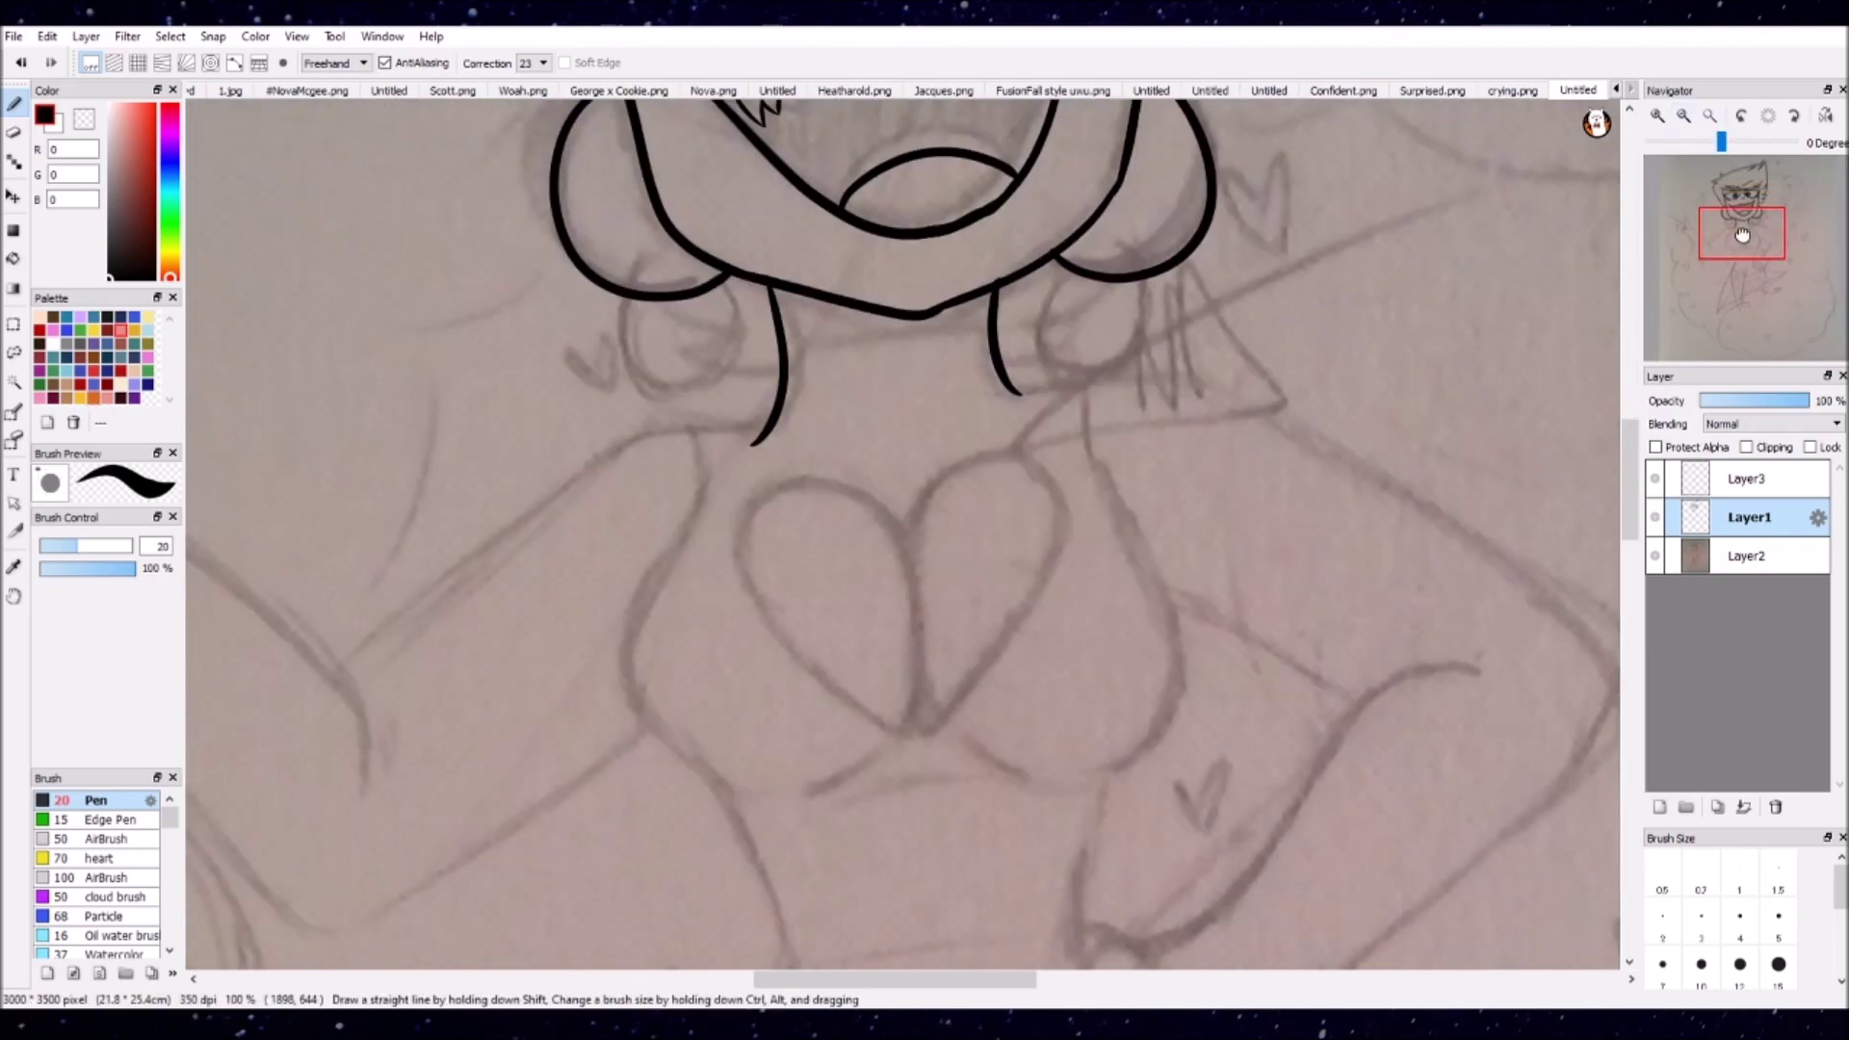
scroll(961, 421, down, 3)
drag(742, 391, 799, 252)
drag(825, 383, 848, 574)
key(ctrl+z)
drag(825, 383, 848, 575)
mouse_move(1096, 359)
mouse_down()
mouse_move(1129, 544)
mouse_move(1096, 576)
mouse_up()
drag(845, 574, 887, 691)
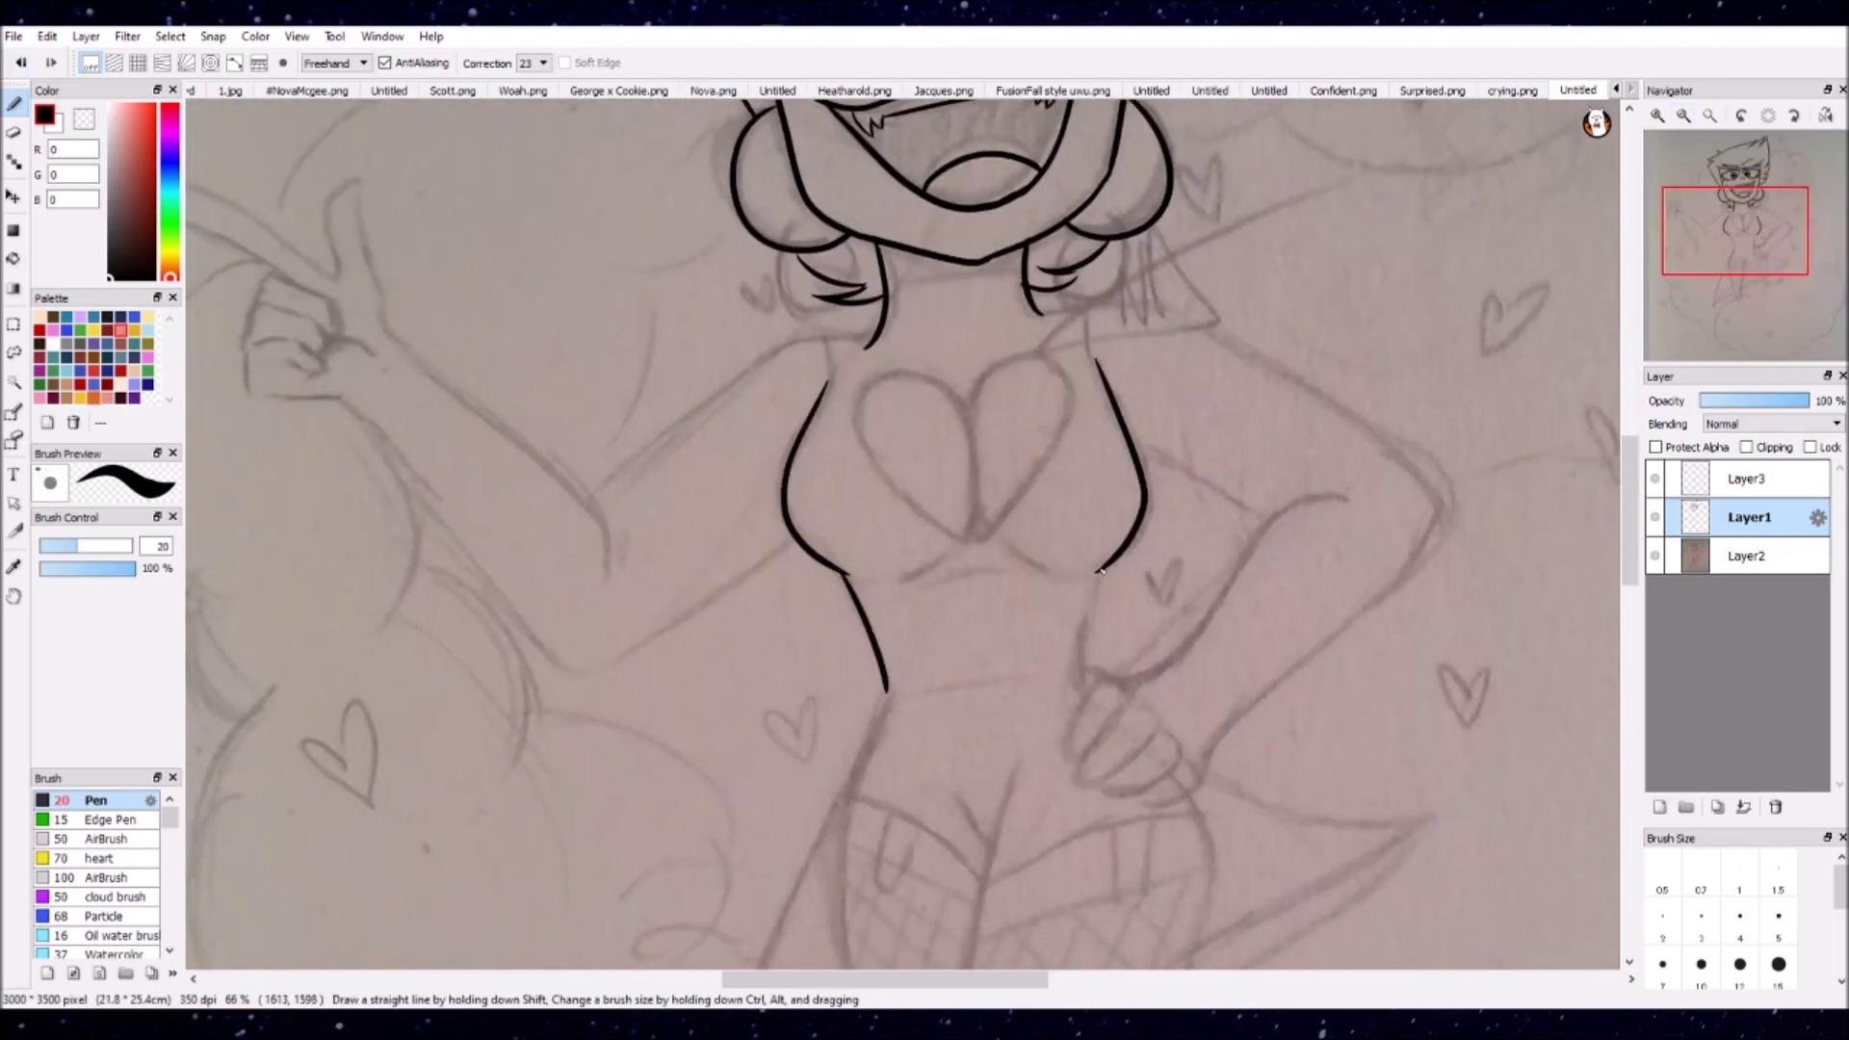
key(ctrl+z)
Step: Ink the heart-shaped chest cutout with its centre line, redrawing the centre line until it fits the sketch
mouse_move(960, 406)
mouse_down()
mouse_move(873, 413)
mouse_move(967, 528)
mouse_up()
mouse_move(962, 409)
mouse_down()
mouse_move(992, 366)
mouse_move(969, 528)
mouse_move(964, 410)
mouse_up()
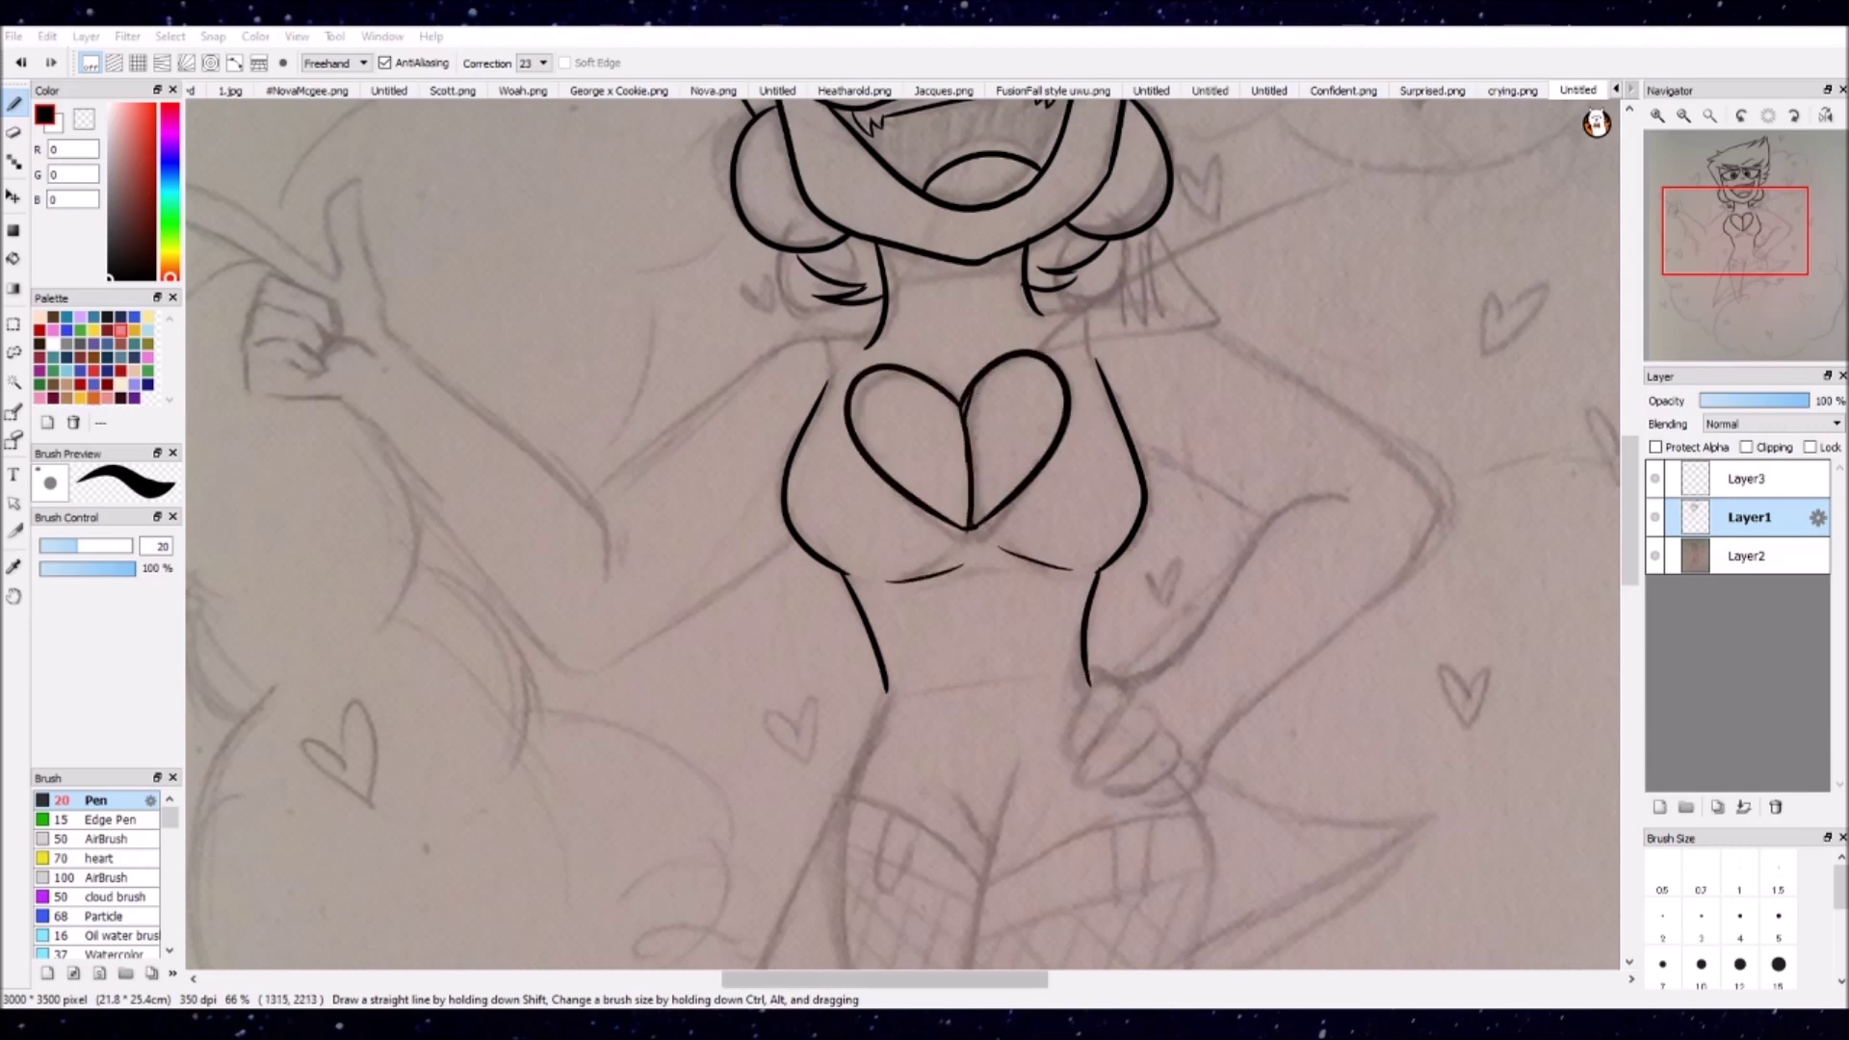
key(ctrl+z)
drag(958, 404, 969, 528)
scroll(1343, 407, up, 1)
key(ctrl+z)
drag(775, 386, 785, 438)
key(ctrl+z)
drag(798, 369, 793, 582)
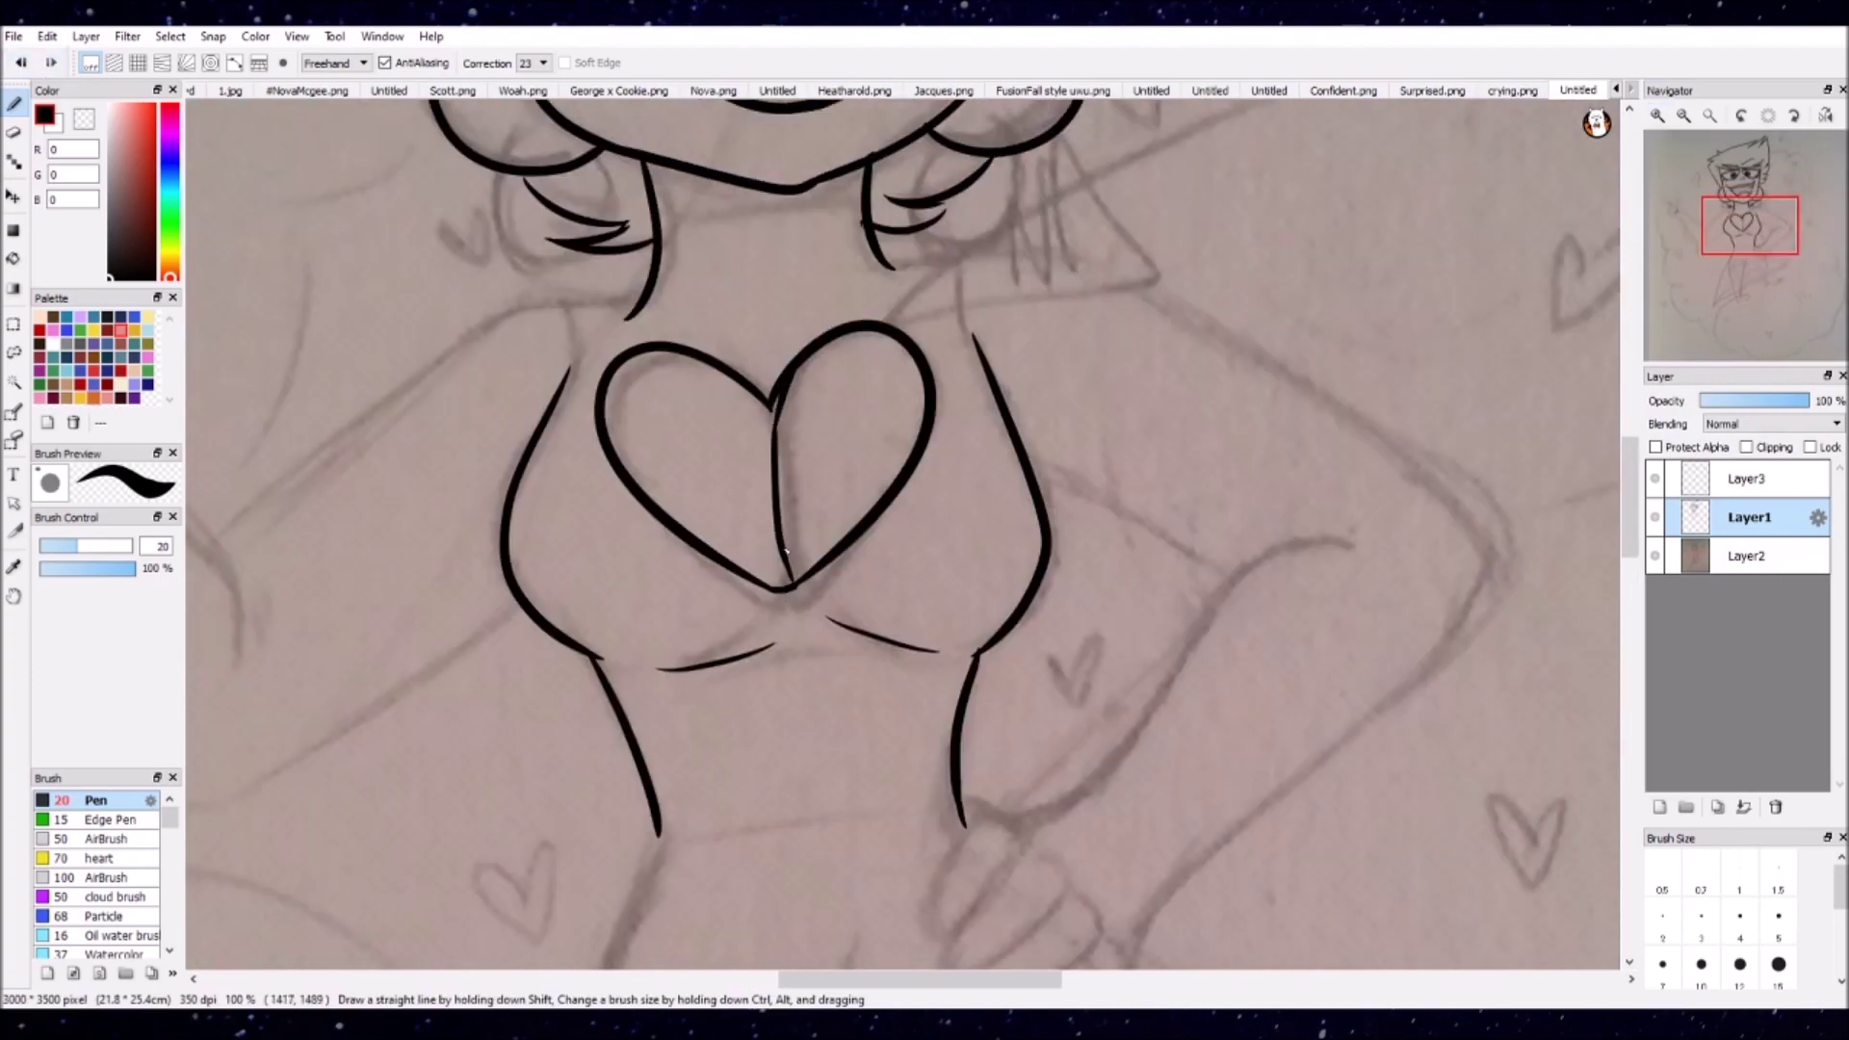
Step: Ink the arm bent toward the hip and the contours of the hips and legs
scroll(850, 286, down, 2)
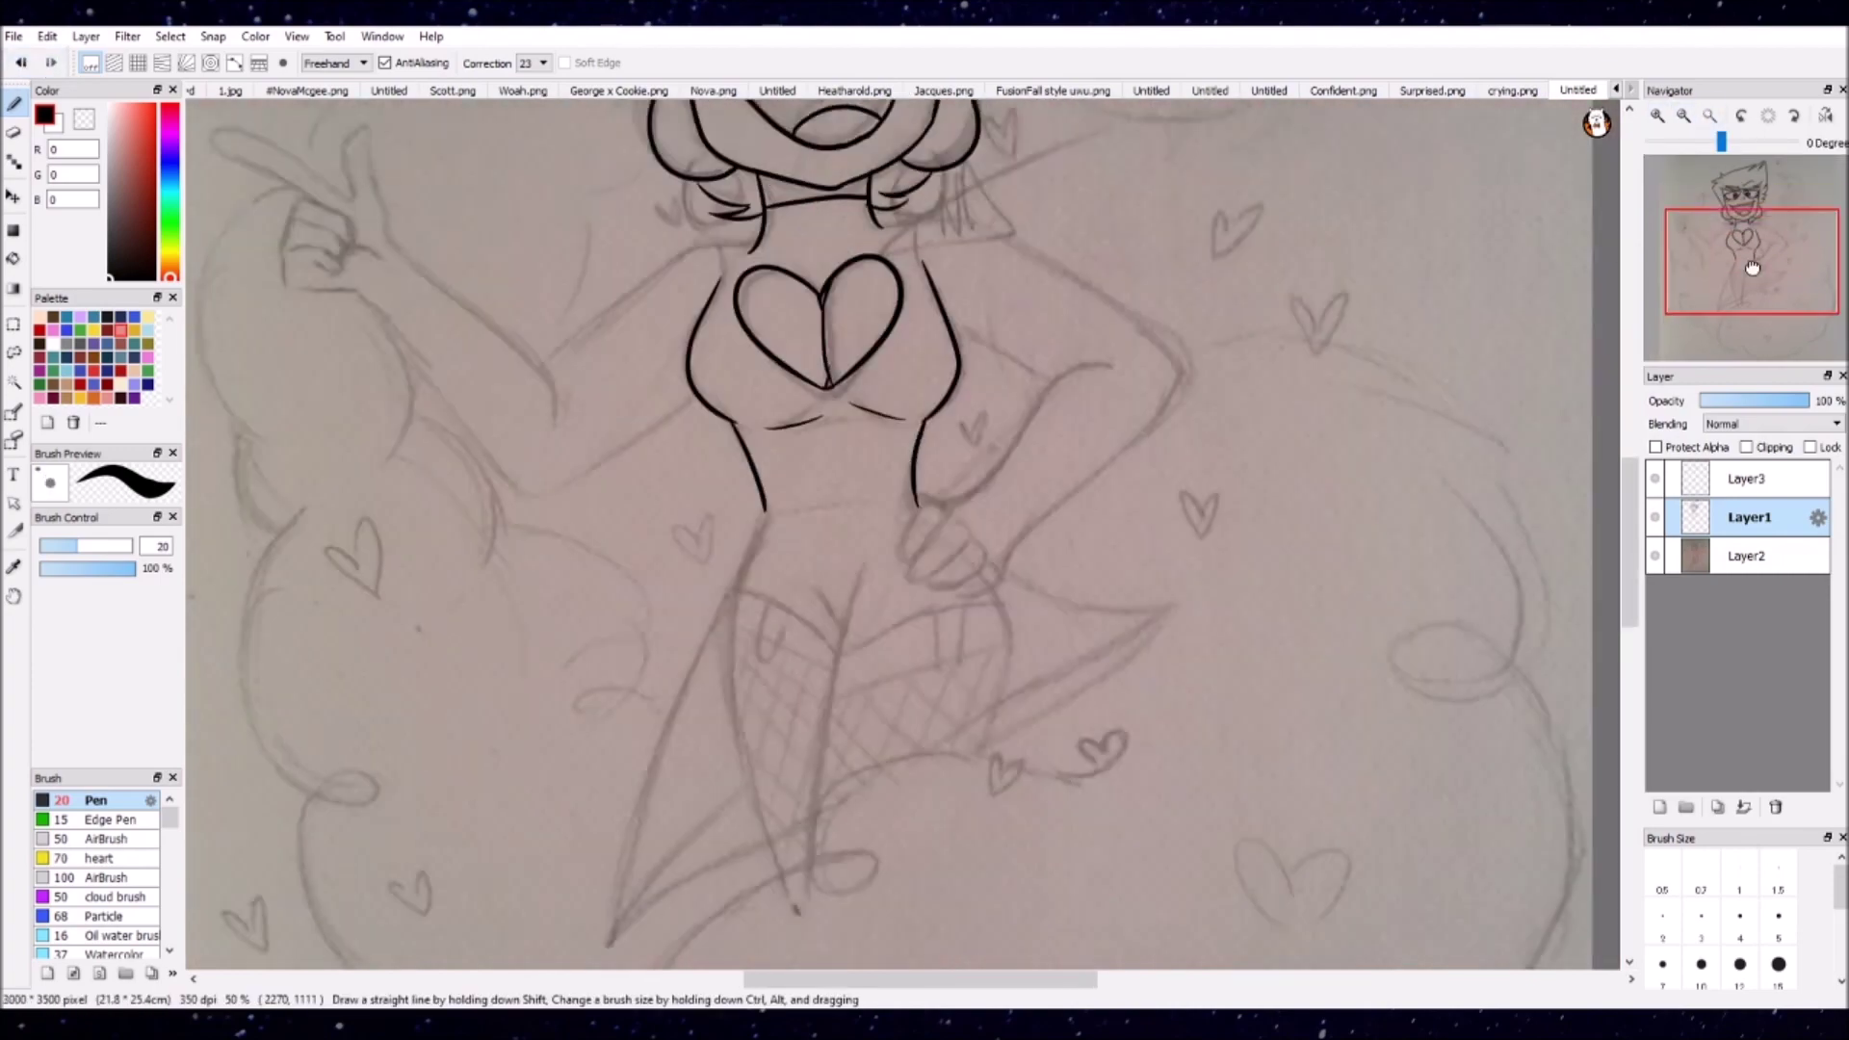
drag(1009, 323, 1062, 599)
drag(954, 384, 918, 737)
drag(860, 325, 896, 740)
scroll(925, 404, up, 1)
drag(799, 462, 1194, 837)
key(h)
drag(1006, 462, 843, 891)
key(ctrl+z)
drag(737, 646, 915, 847)
drag(795, 672, 920, 607)
key(h)
scroll(1083, 366, down, 3)
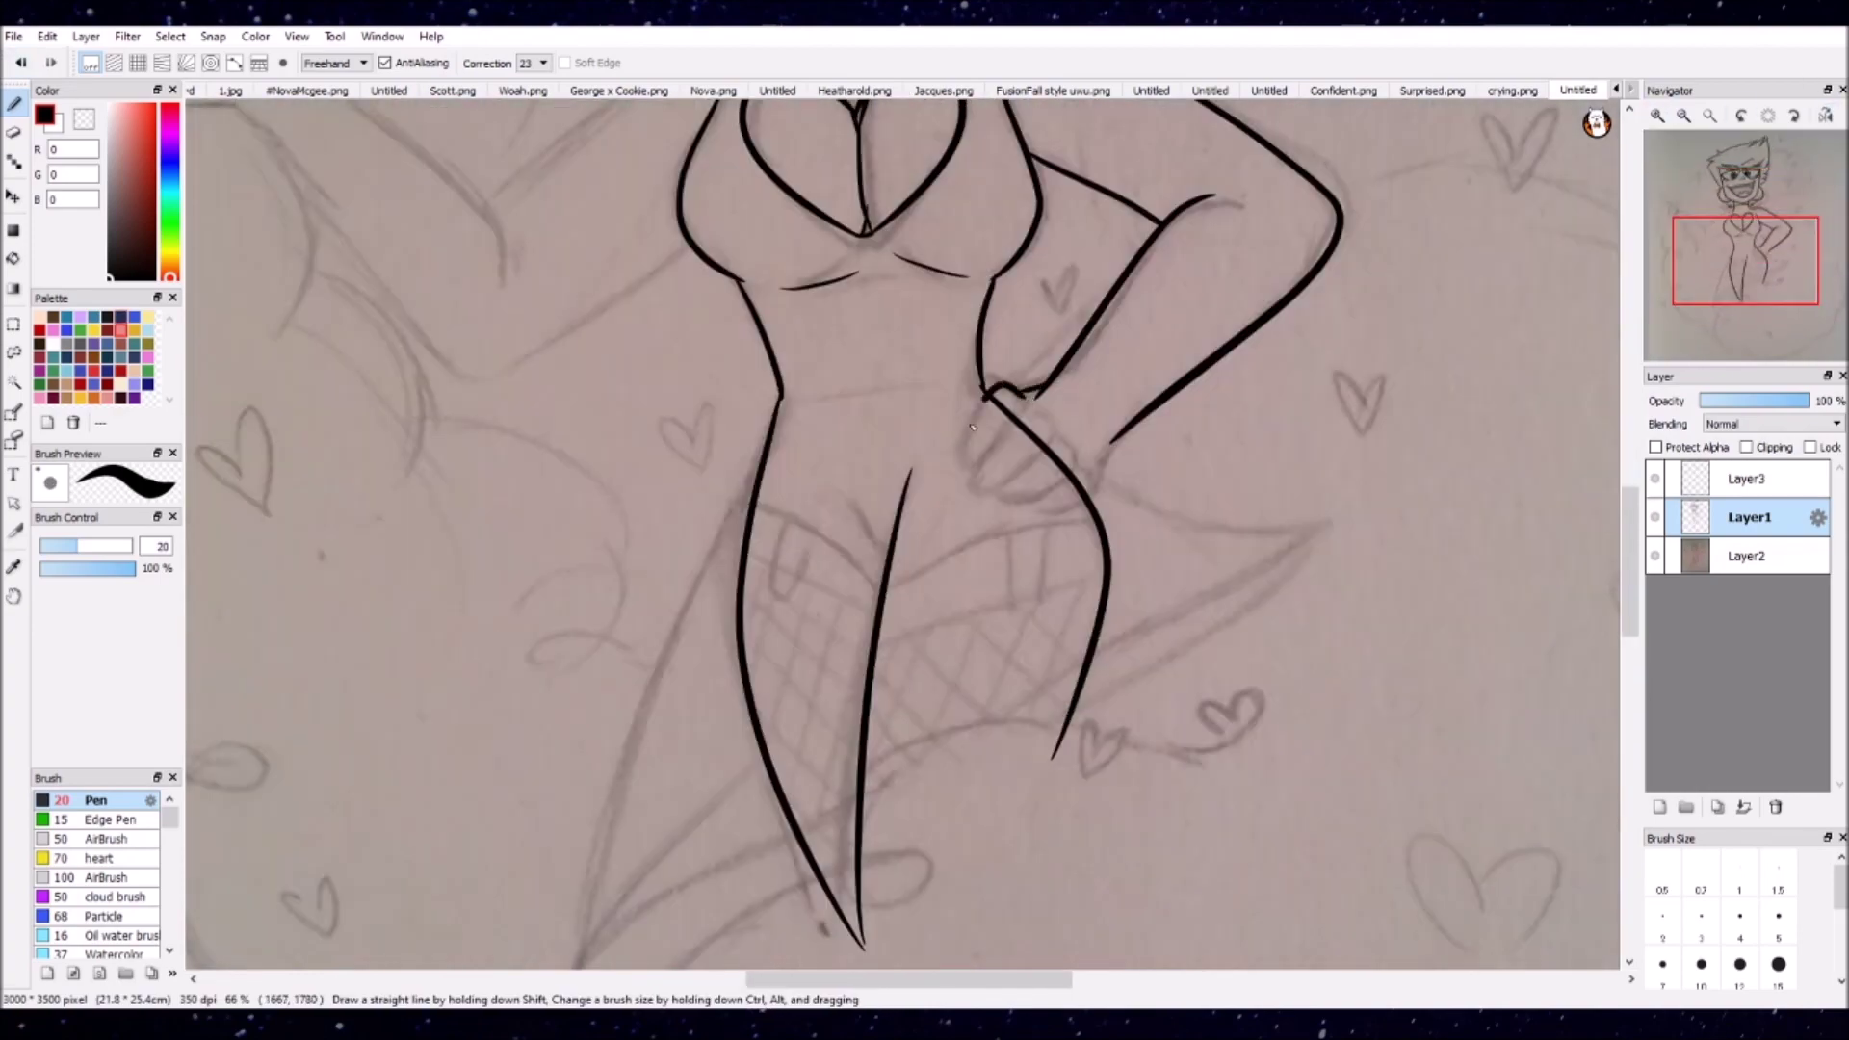
Step: Ink the fingers of the hand on the hip and erase the overlapping lines at the hand and wrist
key(ctrl+z)
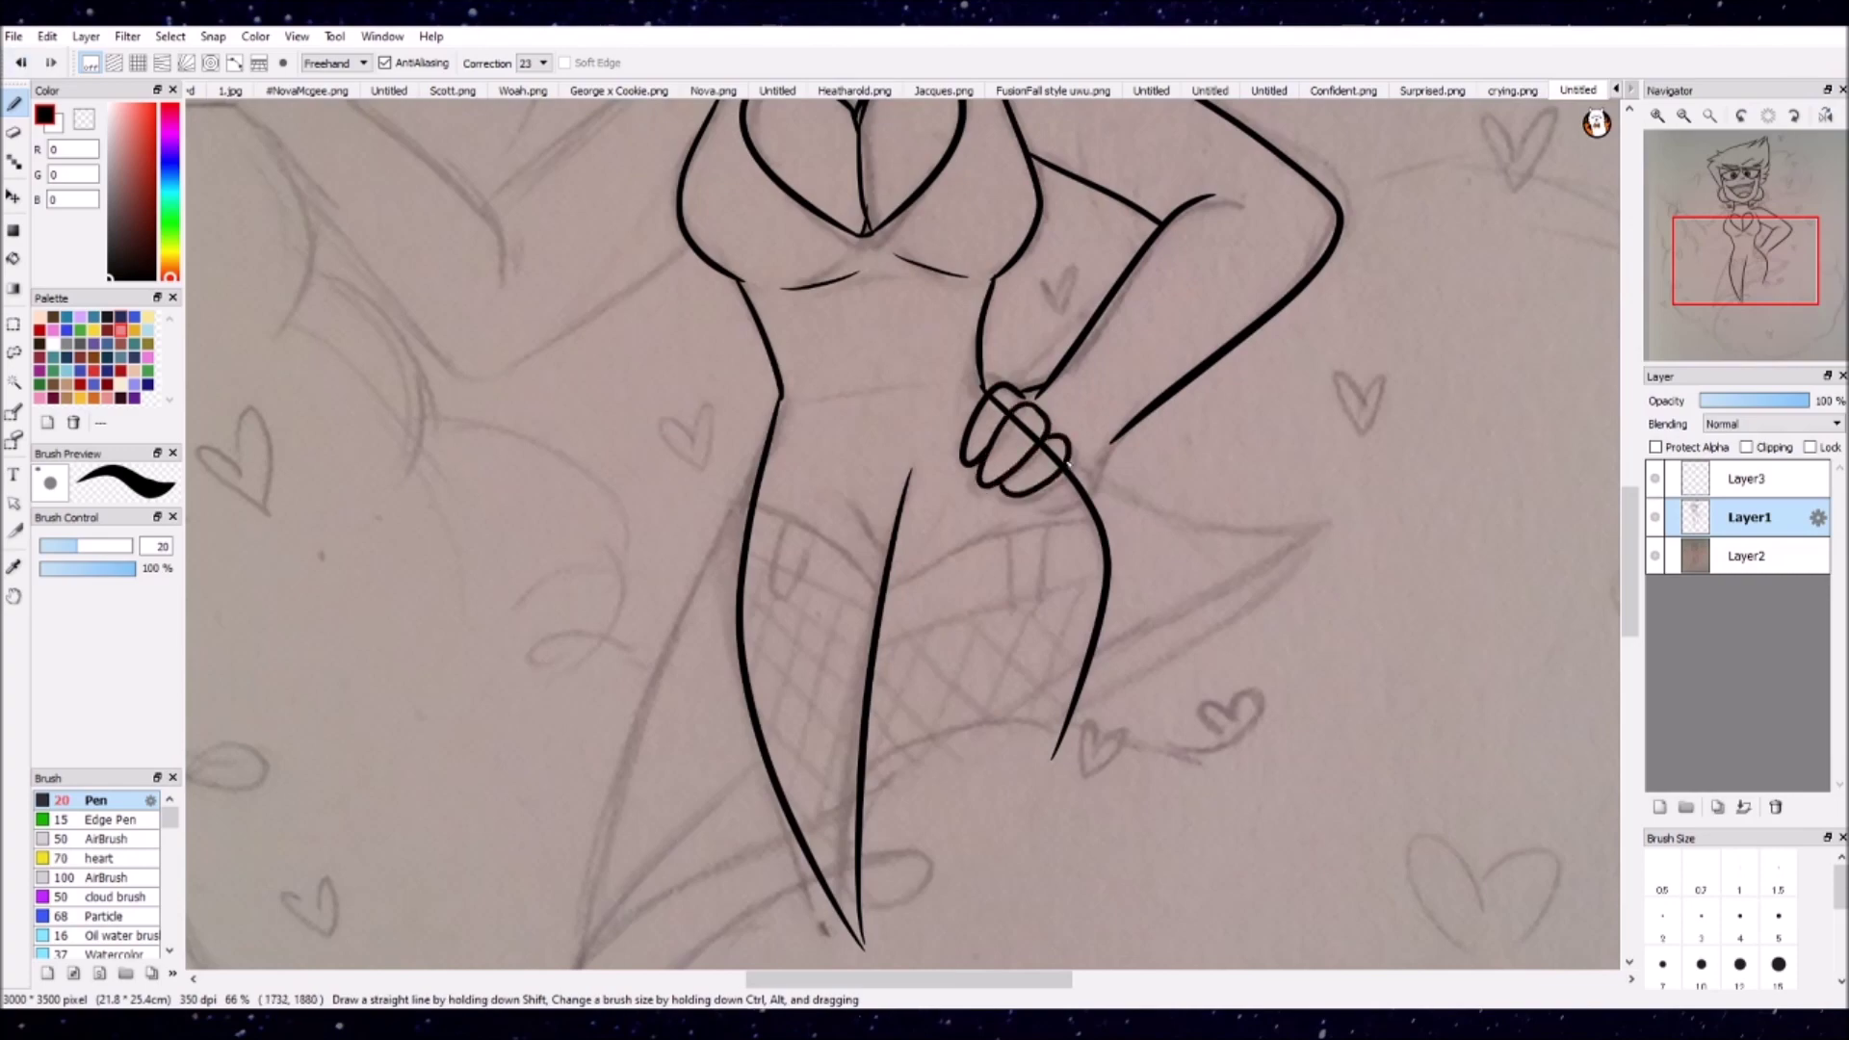
scroll(1083, 491, up, 2)
key(e)
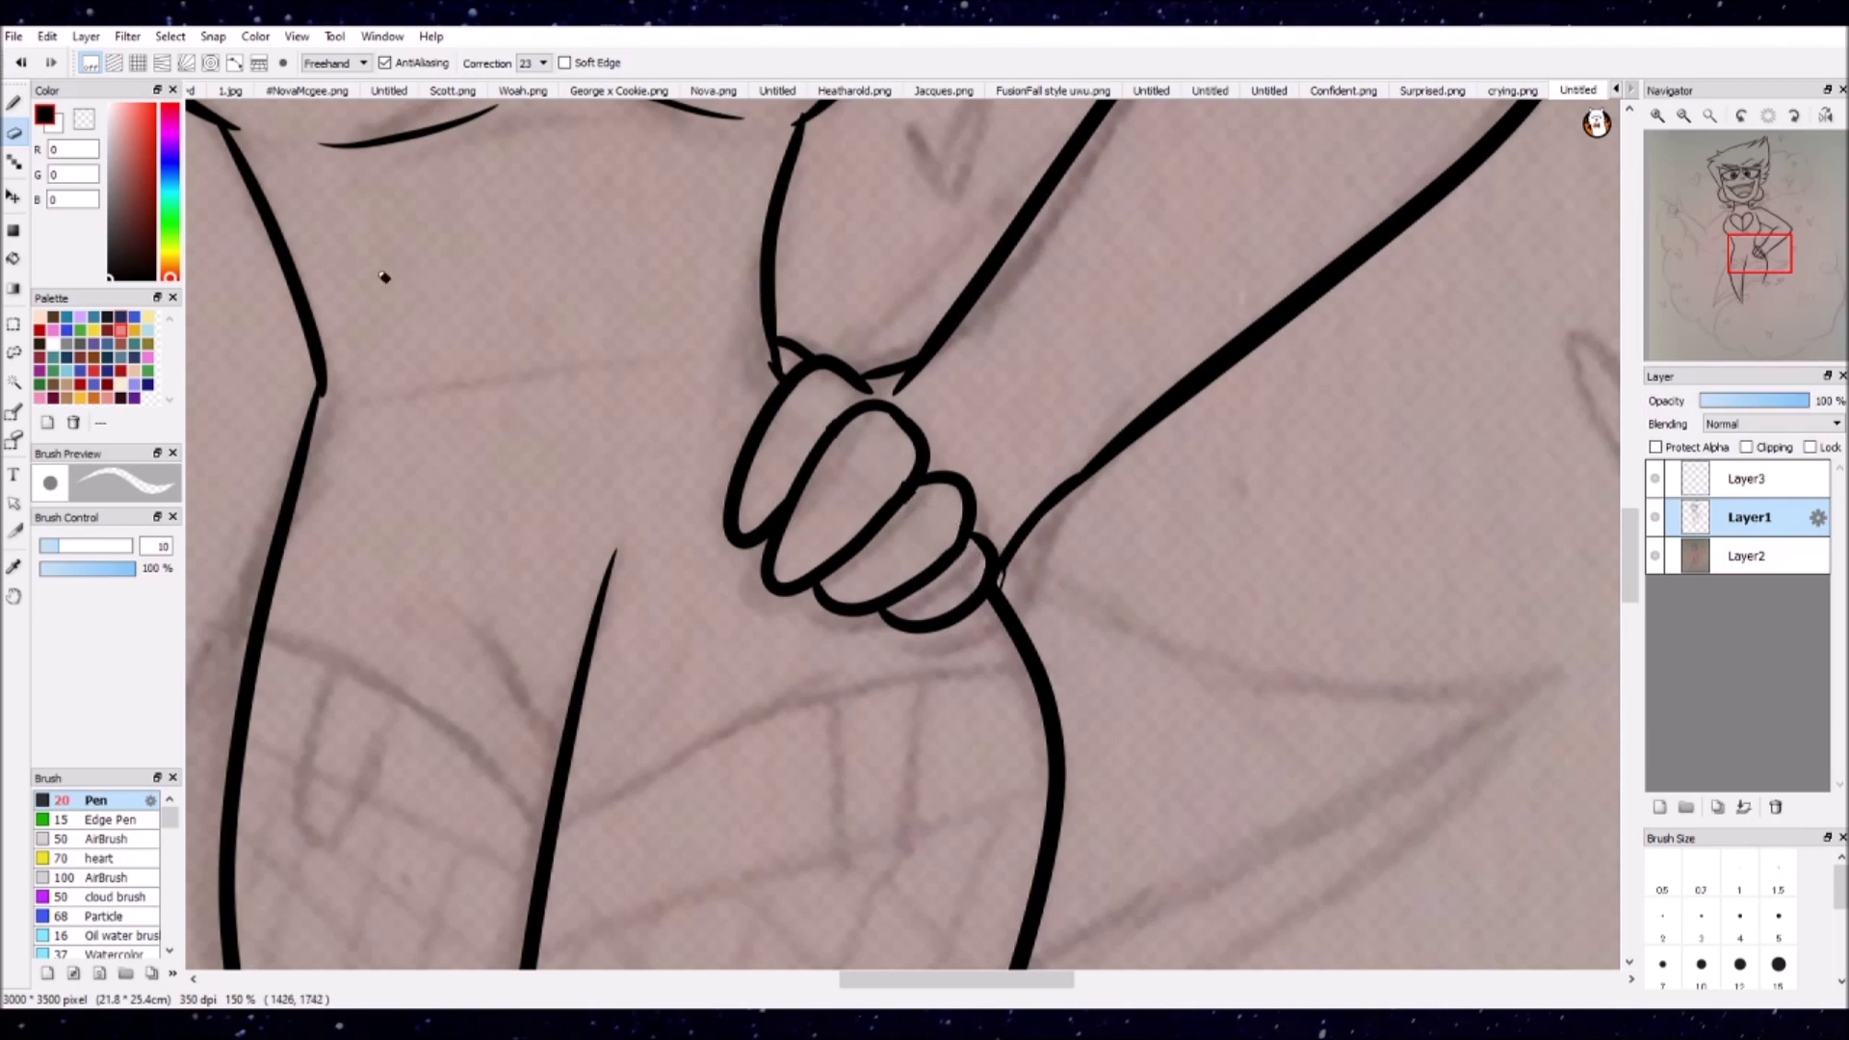
drag(894, 385, 921, 374)
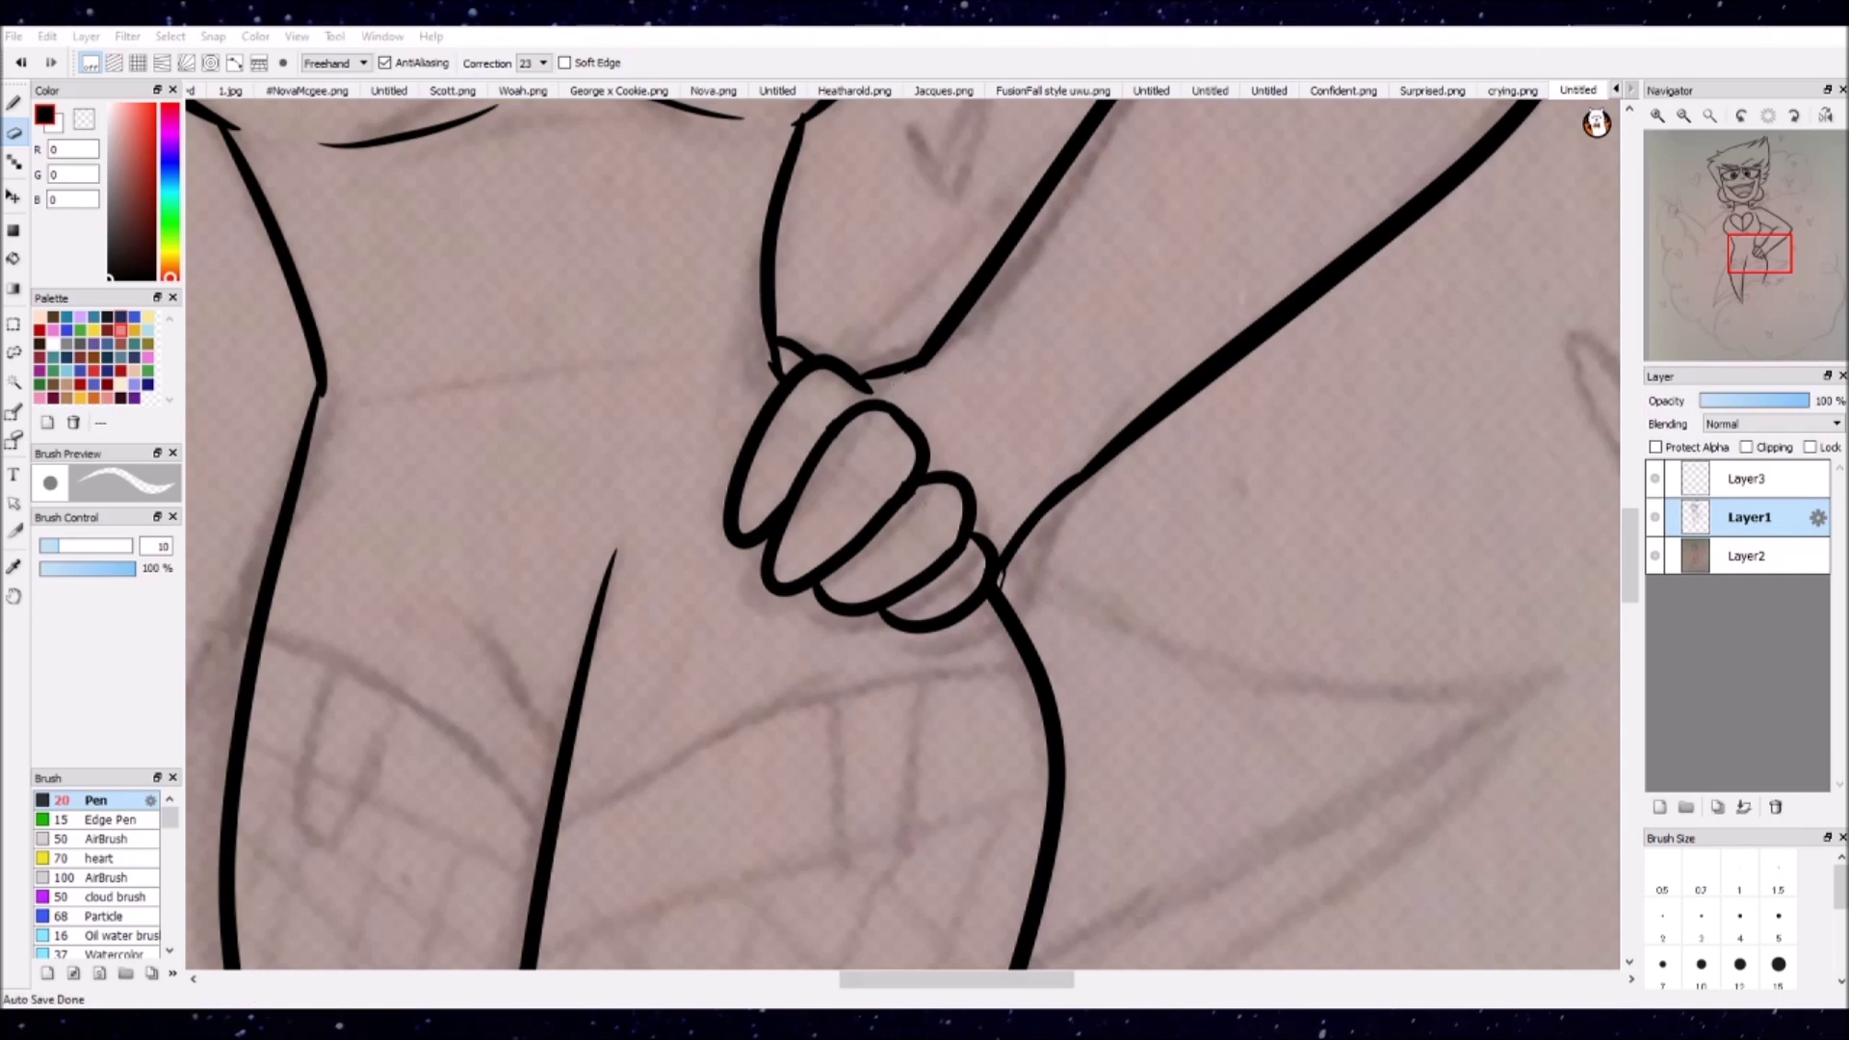
key(b)
scroll(965, 422, down, 2)
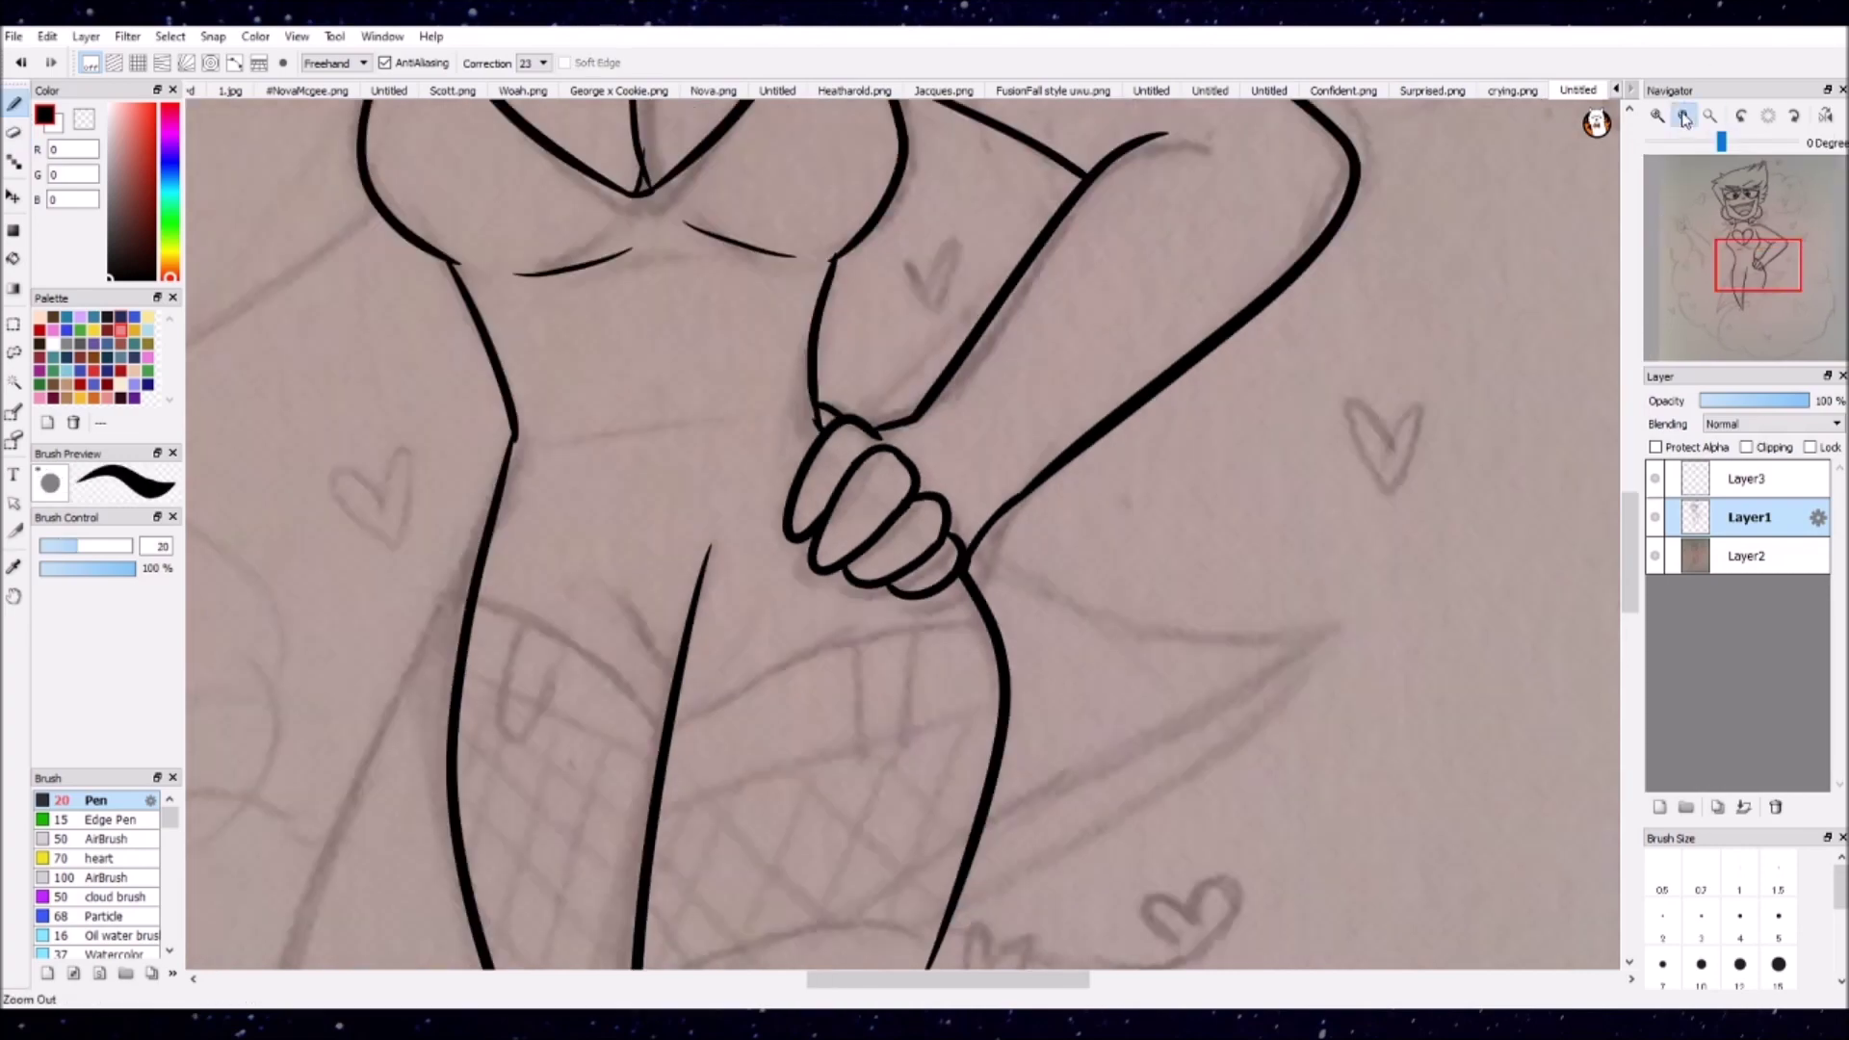
Step: Ink the upper arm and forearm contours of the raised left arm
drag(819, 449, 544, 616)
mouse_move(741, 640)
mouse_down()
mouse_move(294, 510)
mouse_move(525, 771)
mouse_move(299, 511)
mouse_up()
key(ctrl+z)
key(h)
key(h)
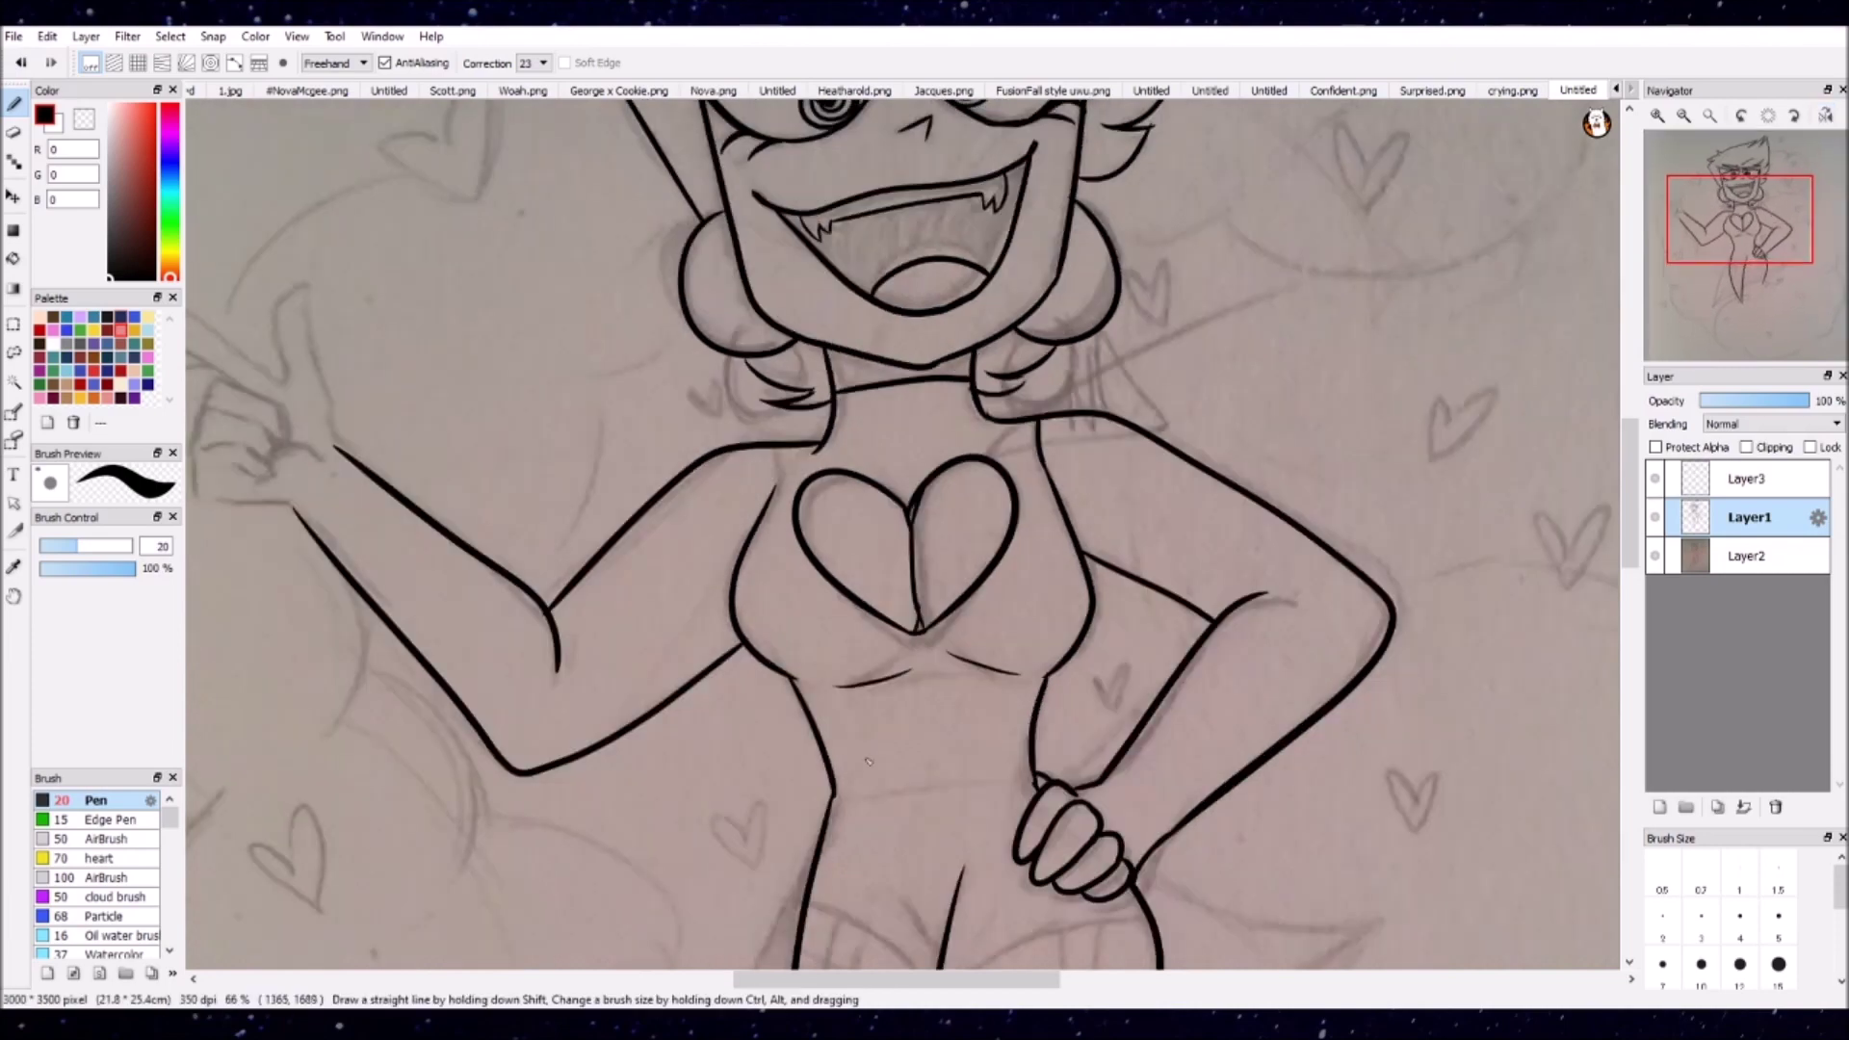
Step: Ink the thumb of the raised hand and undo the first version of its index finger
scroll(1274, 622, up, 2)
key(End)
key(End)
mouse_move(938, 643)
mouse_down()
mouse_move(914, 493)
mouse_move(963, 564)
mouse_move(1016, 409)
mouse_move(915, 493)
mouse_move(753, 272)
mouse_up()
key(ctrl+z)
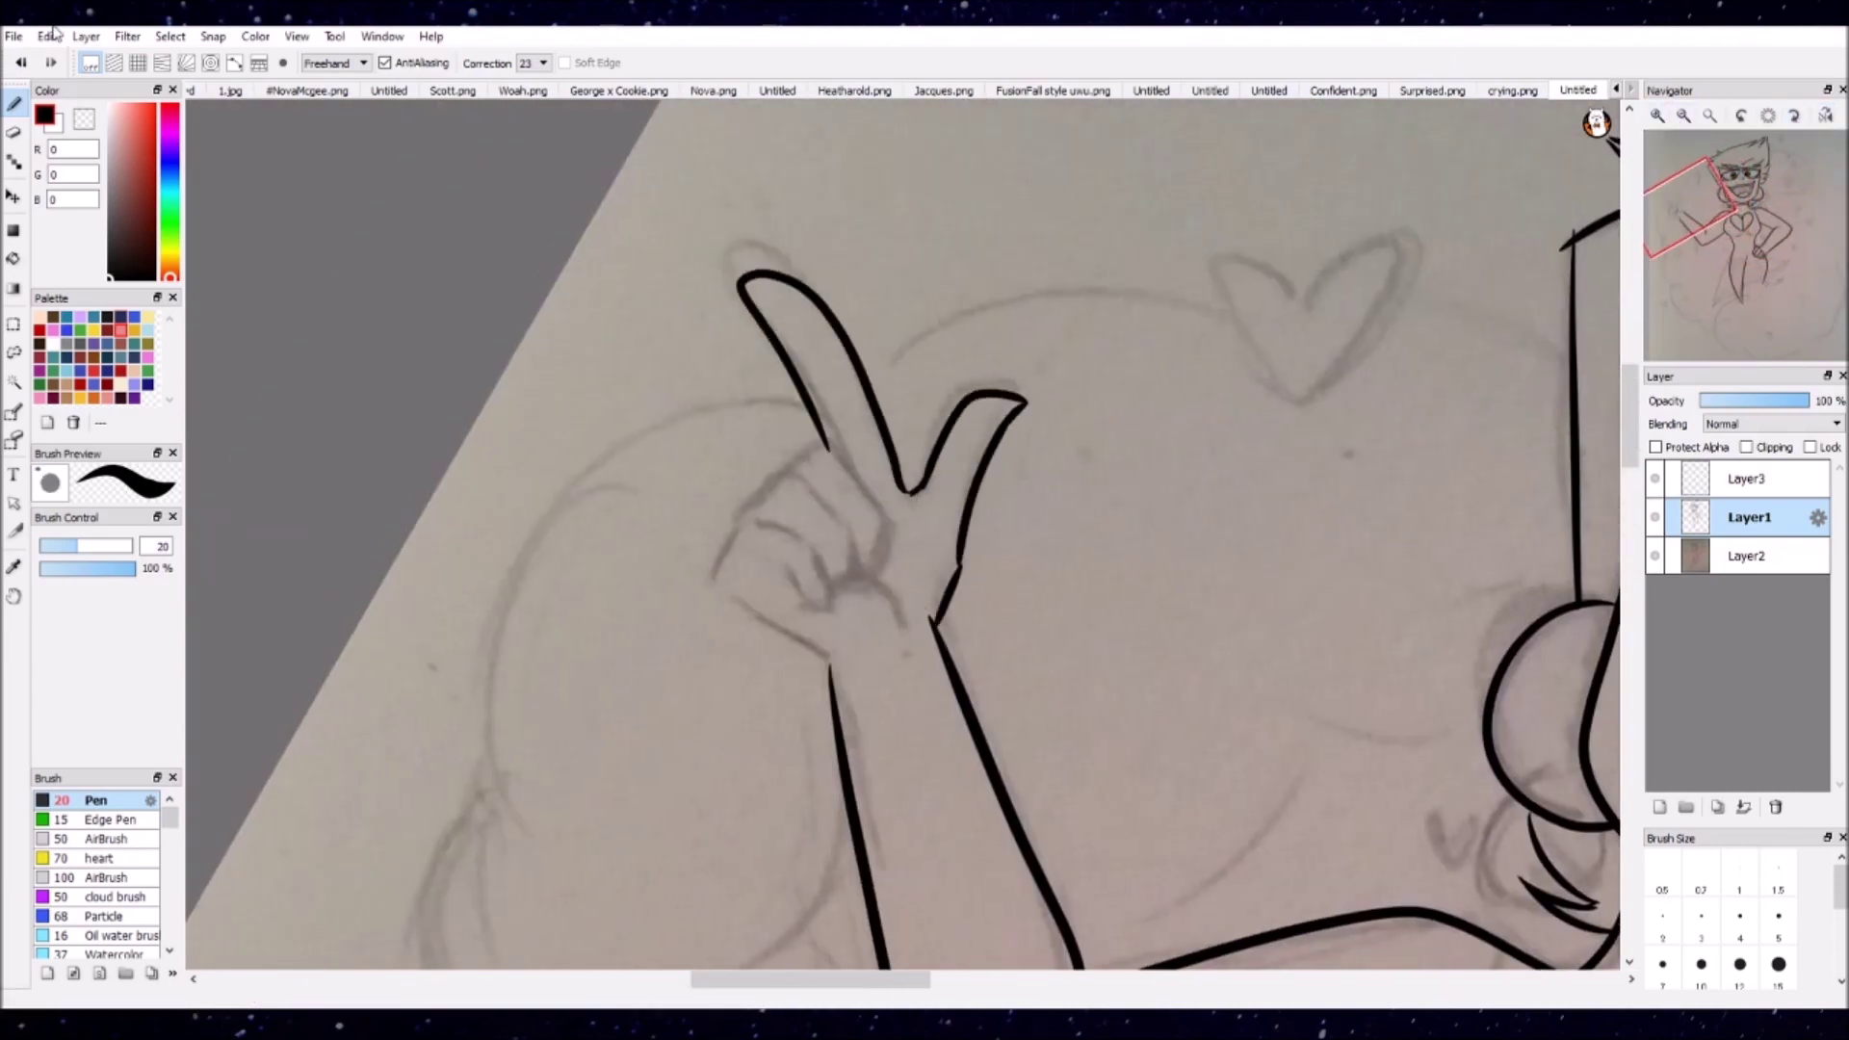
key(ctrl+z)
Step: Ink the outer edge and heel of the raised hand's palm, undoing faulty strokes
key(h)
drag(890, 487, 1077, 252)
key(ctrl+z)
mouse_move(975, 664)
mouse_down()
mouse_move(1088, 599)
mouse_move(979, 586)
mouse_move(914, 610)
mouse_up()
key(ctrl+z)
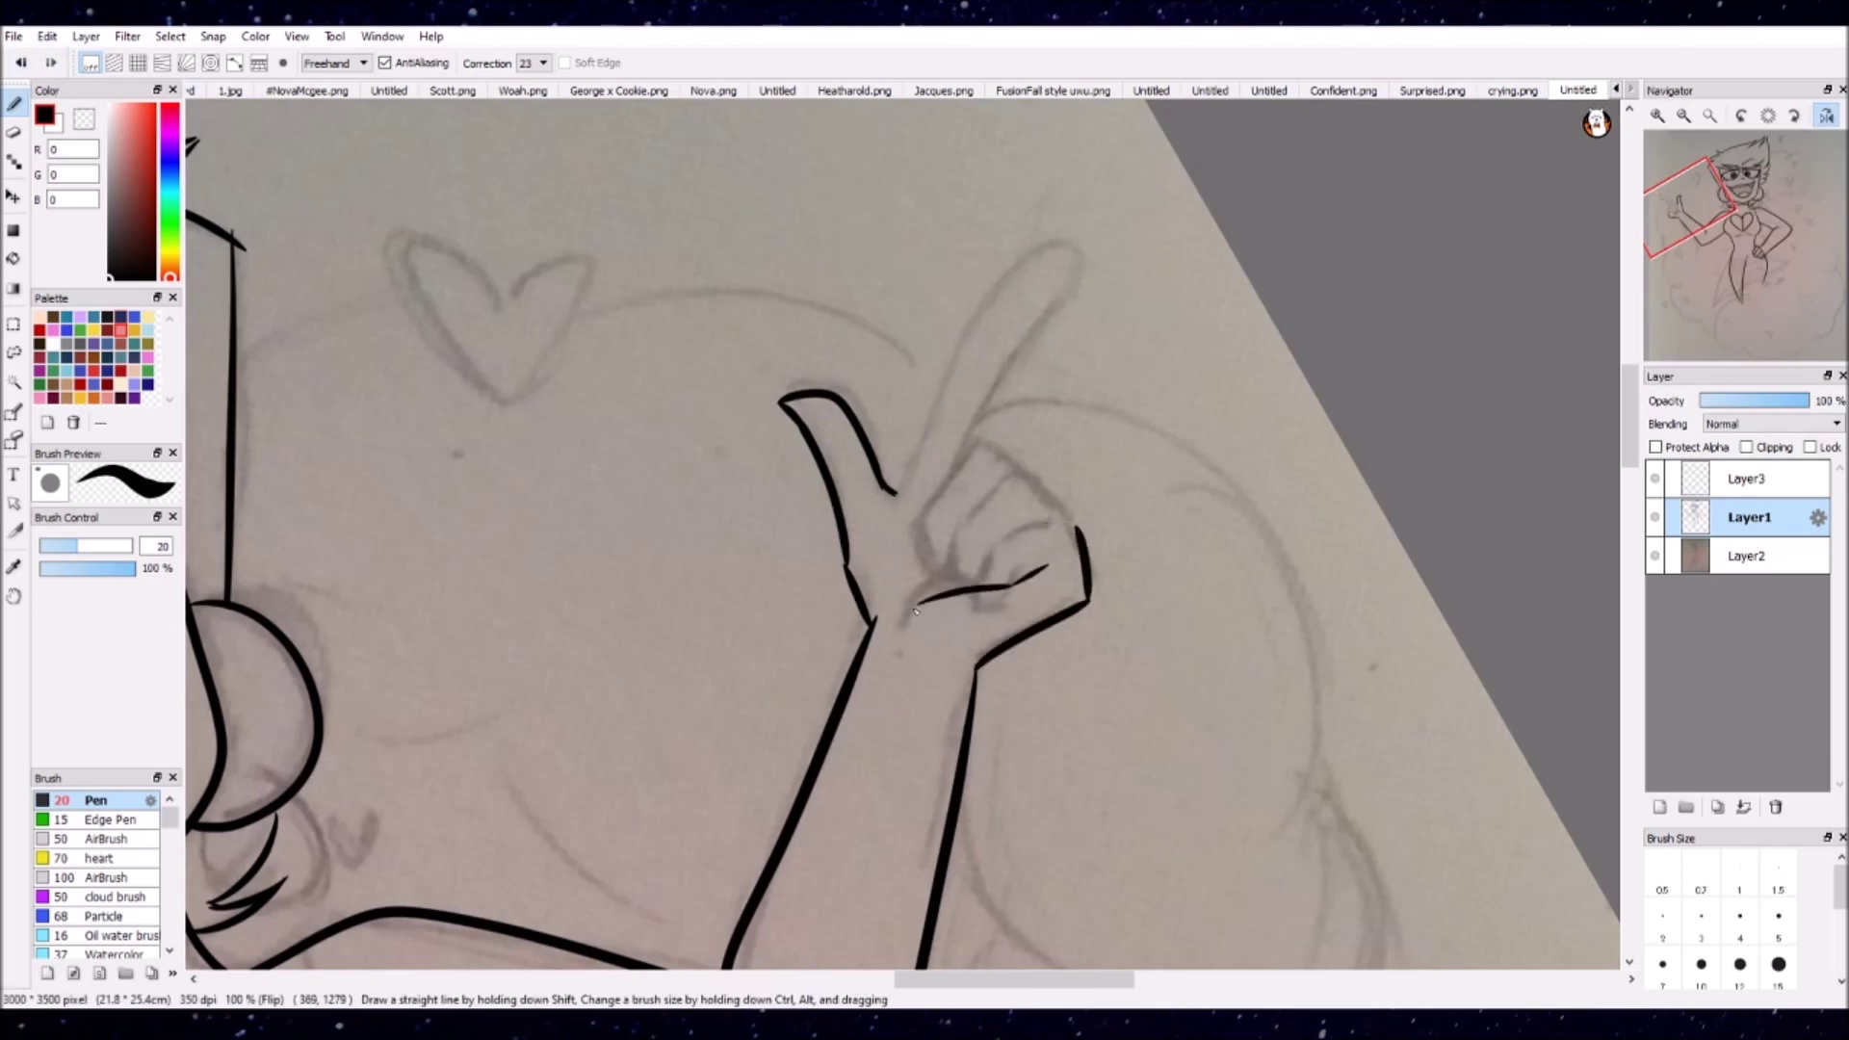
Step: Ink the curled fingers and the extended index finger of the raised hand
mouse_move(1075, 526)
mouse_down()
mouse_move(976, 584)
mouse_move(1030, 568)
mouse_up()
mouse_move(1072, 525)
mouse_down()
mouse_move(963, 529)
mouse_move(974, 584)
mouse_up()
drag(944, 496, 1035, 493)
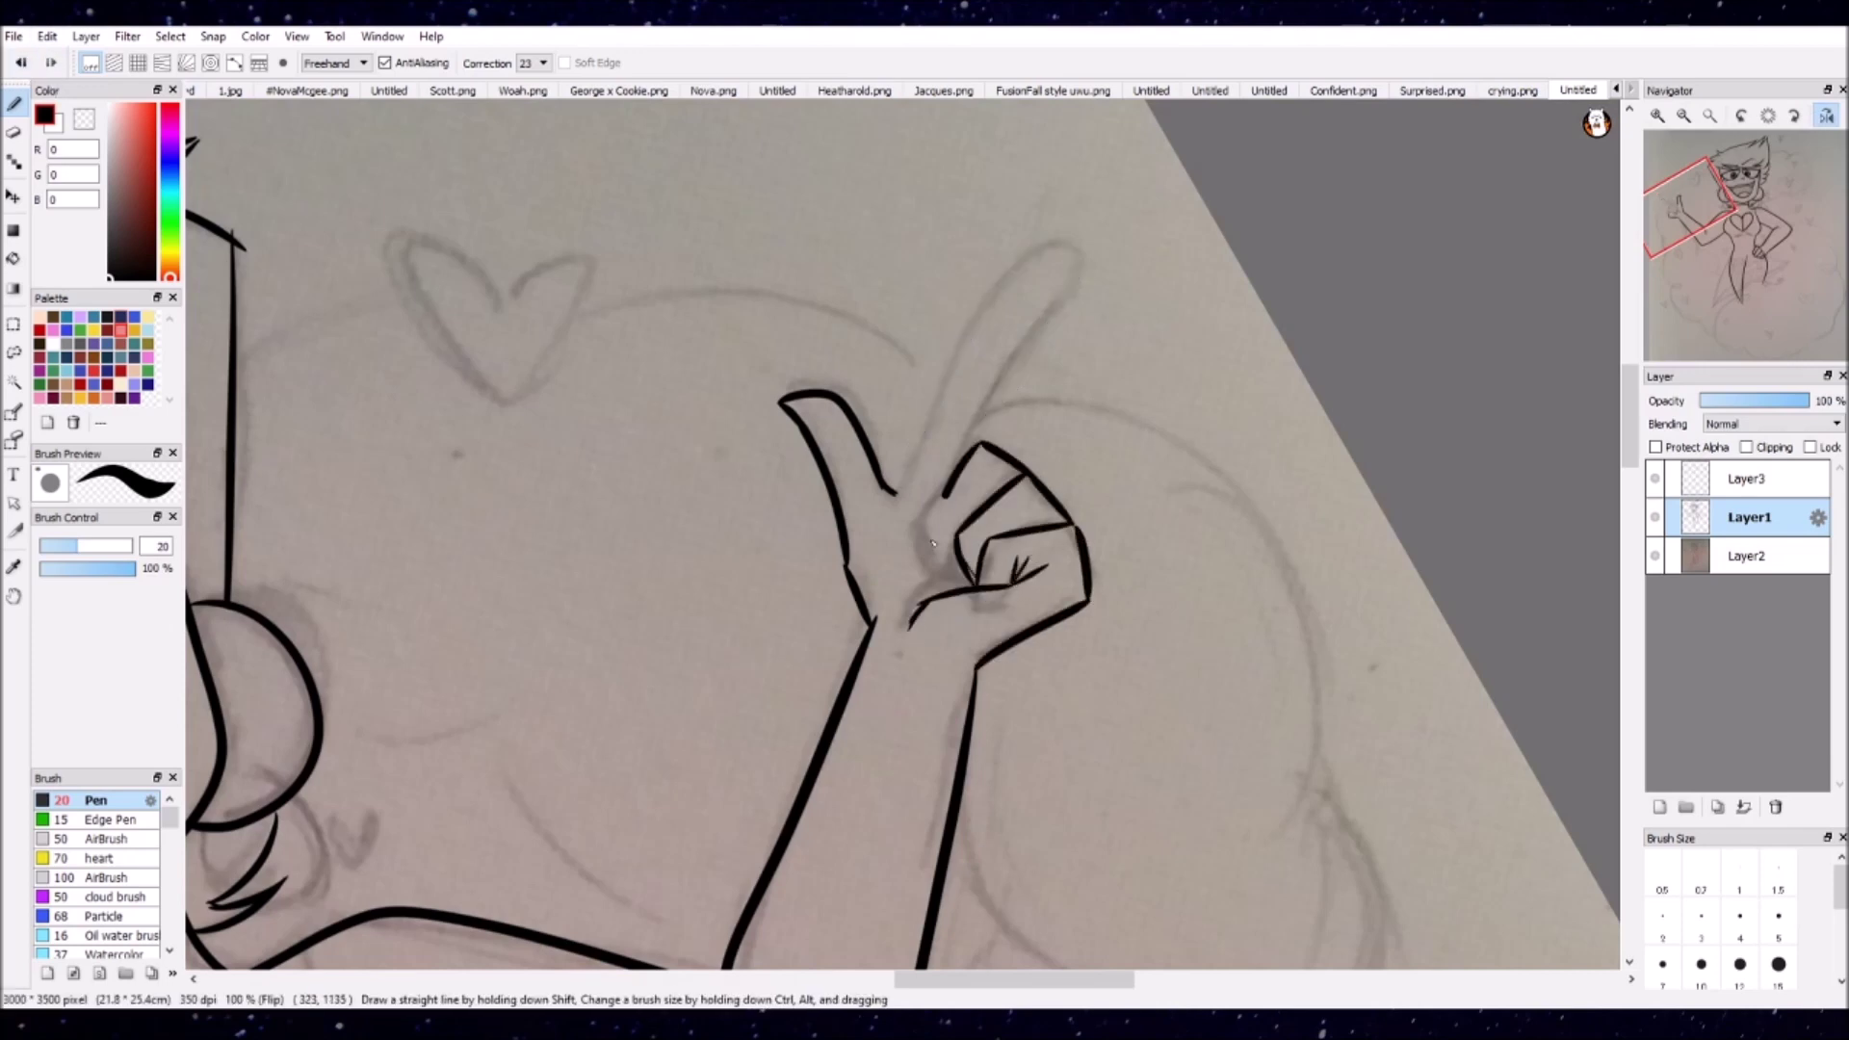
drag(900, 461, 968, 453)
key(ctrl+z)
key(ctrl+y)
click(1709, 117)
Step: Ink the curved garment edge and the thick stocking bands across both thighs
scroll(748, 747, up, 3)
mouse_move(1107, 431)
mouse_down()
mouse_move(1315, 354)
mouse_move(1097, 491)
mouse_move(966, 395)
mouse_up()
click(51, 63)
key(ctrl+z)
key(ctrl+y)
Step: Hatch the right stocking with parallel slanted lines running down from its thick band
mouse_move(1312, 426)
mouse_down()
mouse_move(1244, 605)
mouse_move(1218, 610)
mouse_up()
drag(1253, 439, 1194, 622)
mouse_move(1229, 446)
mouse_down()
mouse_move(1173, 632)
mouse_move(1152, 635)
mouse_up()
drag(1179, 460, 1132, 640)
drag(1151, 469, 1108, 640)
drag(1127, 478, 1098, 606)
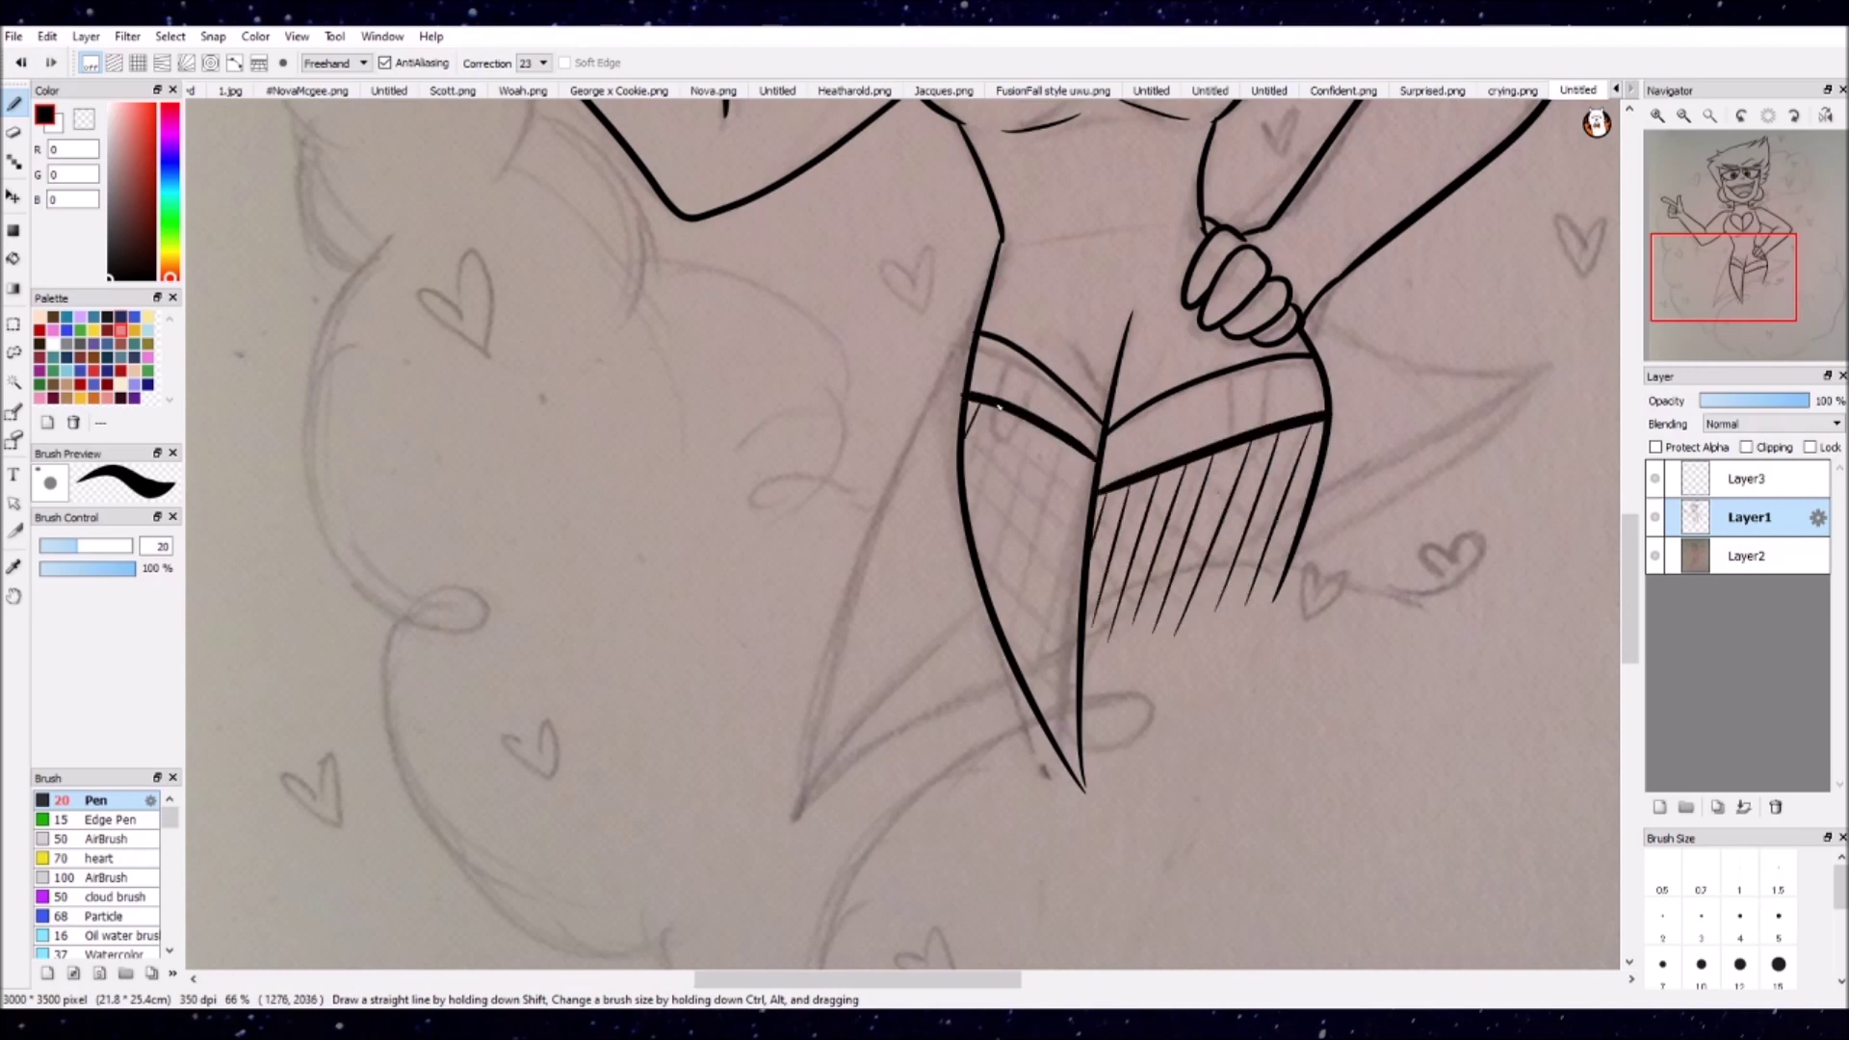
Step: Hatch the left stocking with parallel slanted lines from its band down to the pointed tip
drag(1001, 406, 966, 472)
mouse_move(1035, 427)
mouse_down()
mouse_move(982, 565)
mouse_move(996, 606)
mouse_up()
drag(1073, 450, 1016, 642)
drag(1086, 462, 1027, 682)
drag(1086, 525, 1048, 720)
drag(1077, 661, 1056, 744)
mouse_move(1796, 161)
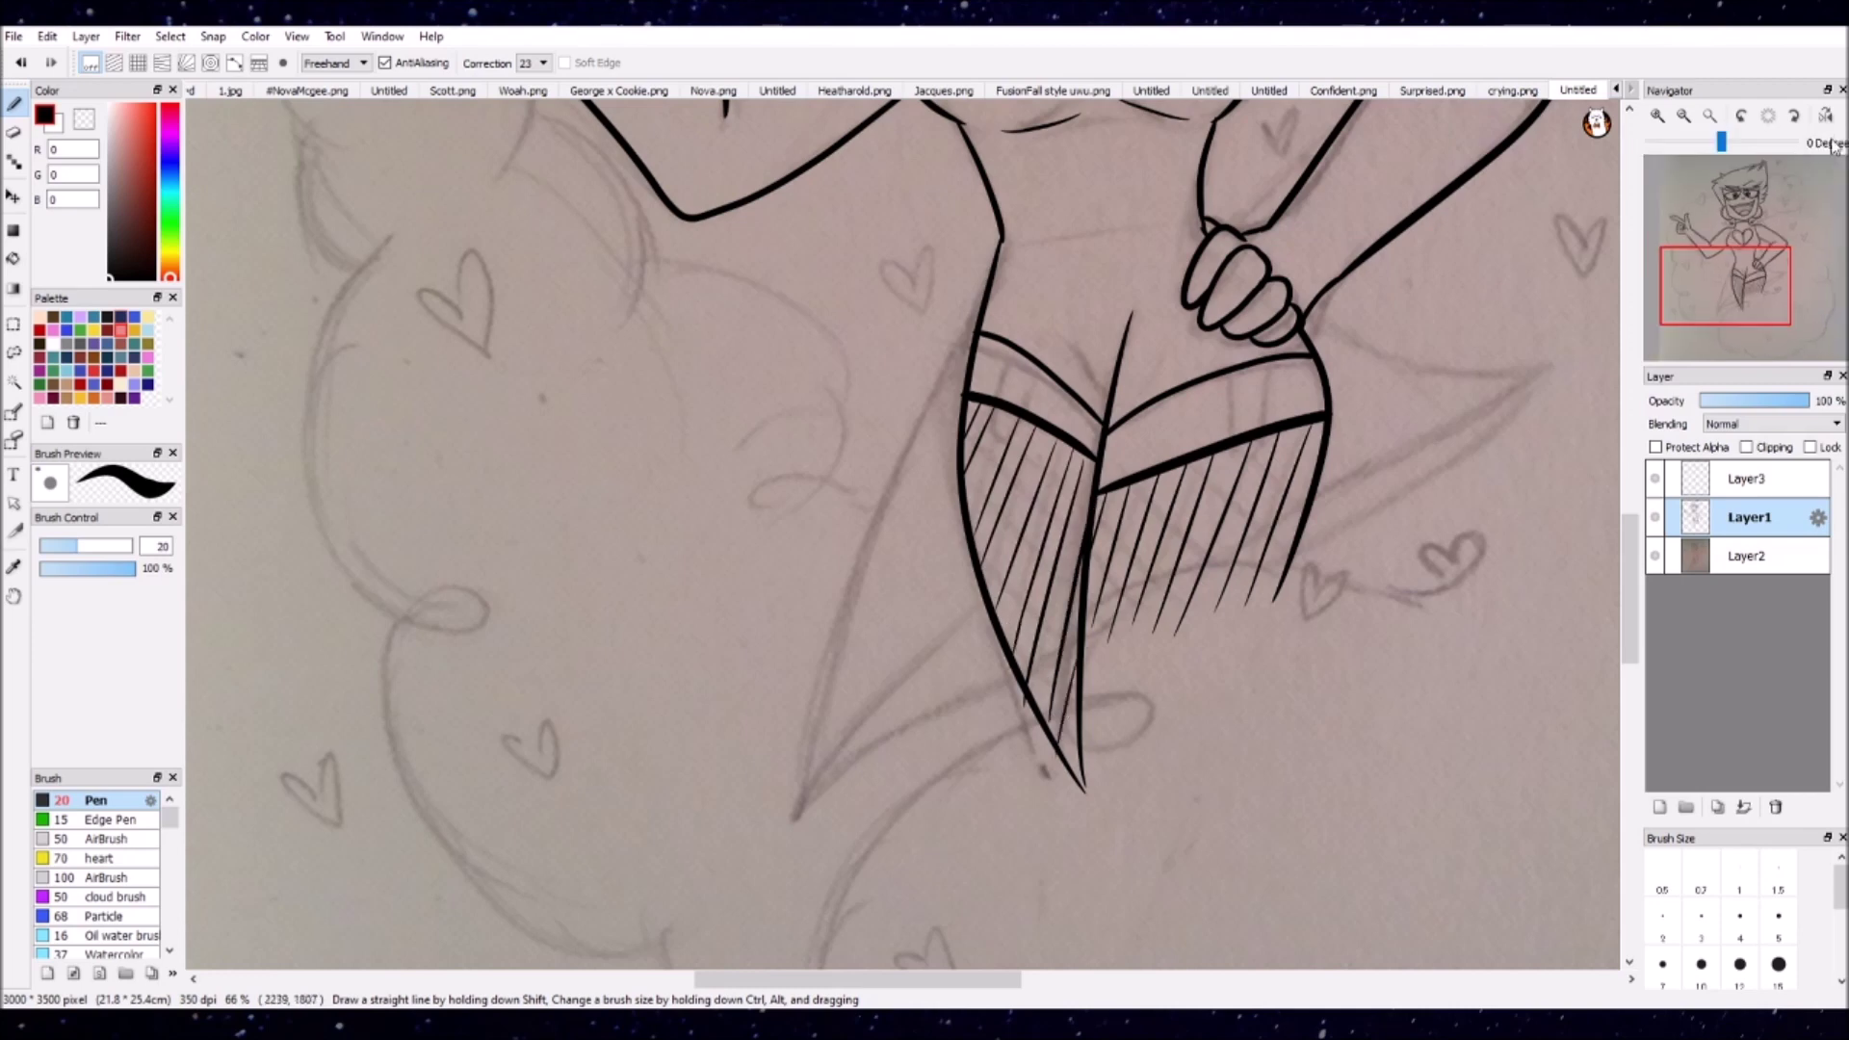
Step: Cross-hatch the pointed left stocking into fishnet with parallel lines slanted against the existing hatching
click(1825, 116)
key(ctrl+z)
drag(817, 408, 724, 535)
drag(837, 416, 730, 566)
drag(834, 459, 728, 612)
drag(795, 545, 732, 645)
drag(845, 520, 732, 689)
drag(812, 603, 730, 724)
drag(770, 703, 730, 759)
Step: Cross-hatch the wider right stocking with opposing slanted lines and trim the stray line ends outside the leg outline
drag(535, 435, 487, 470)
drag(578, 447, 501, 529)
mouse_move(617, 462)
mouse_down()
mouse_move(518, 567)
mouse_move(535, 596)
mouse_up()
drag(685, 485, 583, 596)
drag(699, 519, 636, 606)
mouse_move(709, 514)
mouse_down()
mouse_move(632, 604)
mouse_move(652, 622)
mouse_up()
key(h)
key(e)
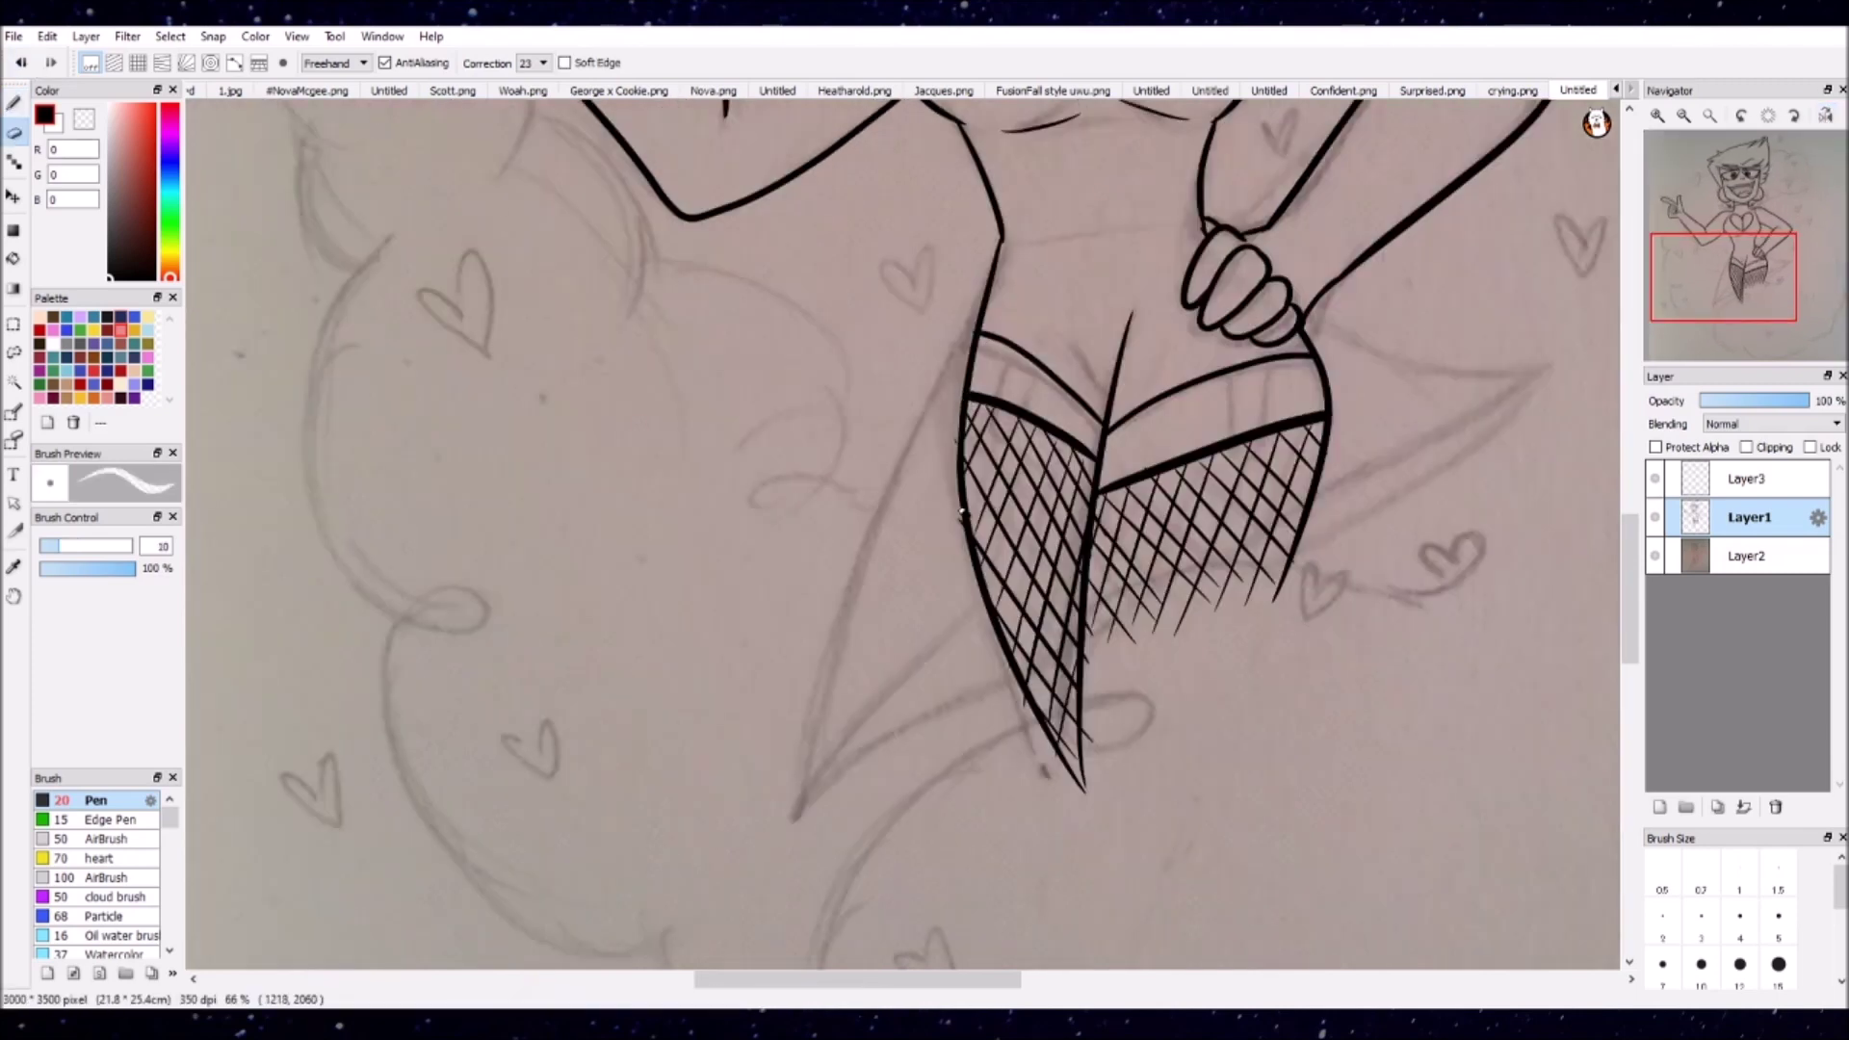
Step: Ink the crease lines above the thighs and a round-ended garter strap over each stocking band, erasing the band lines inside the straps
key(n)
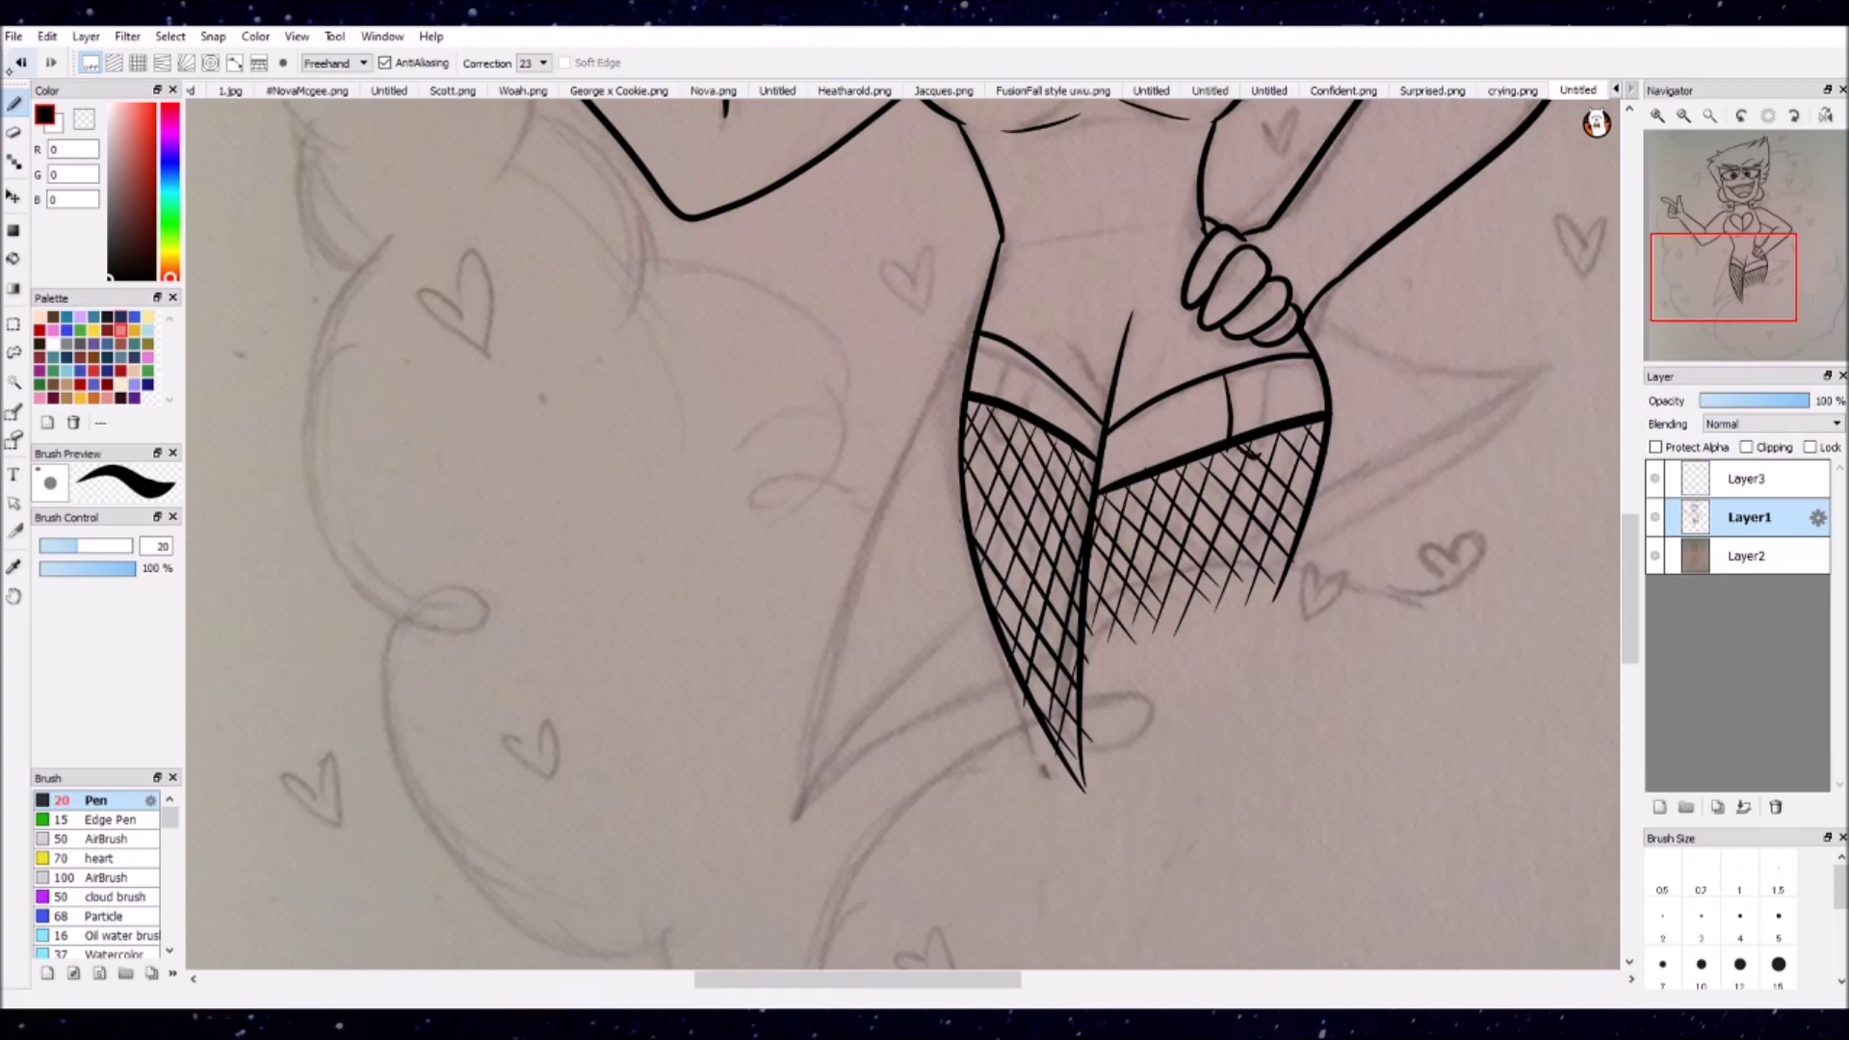
scroll(1754, 270, up, 1)
drag(1754, 270, 1778, 257)
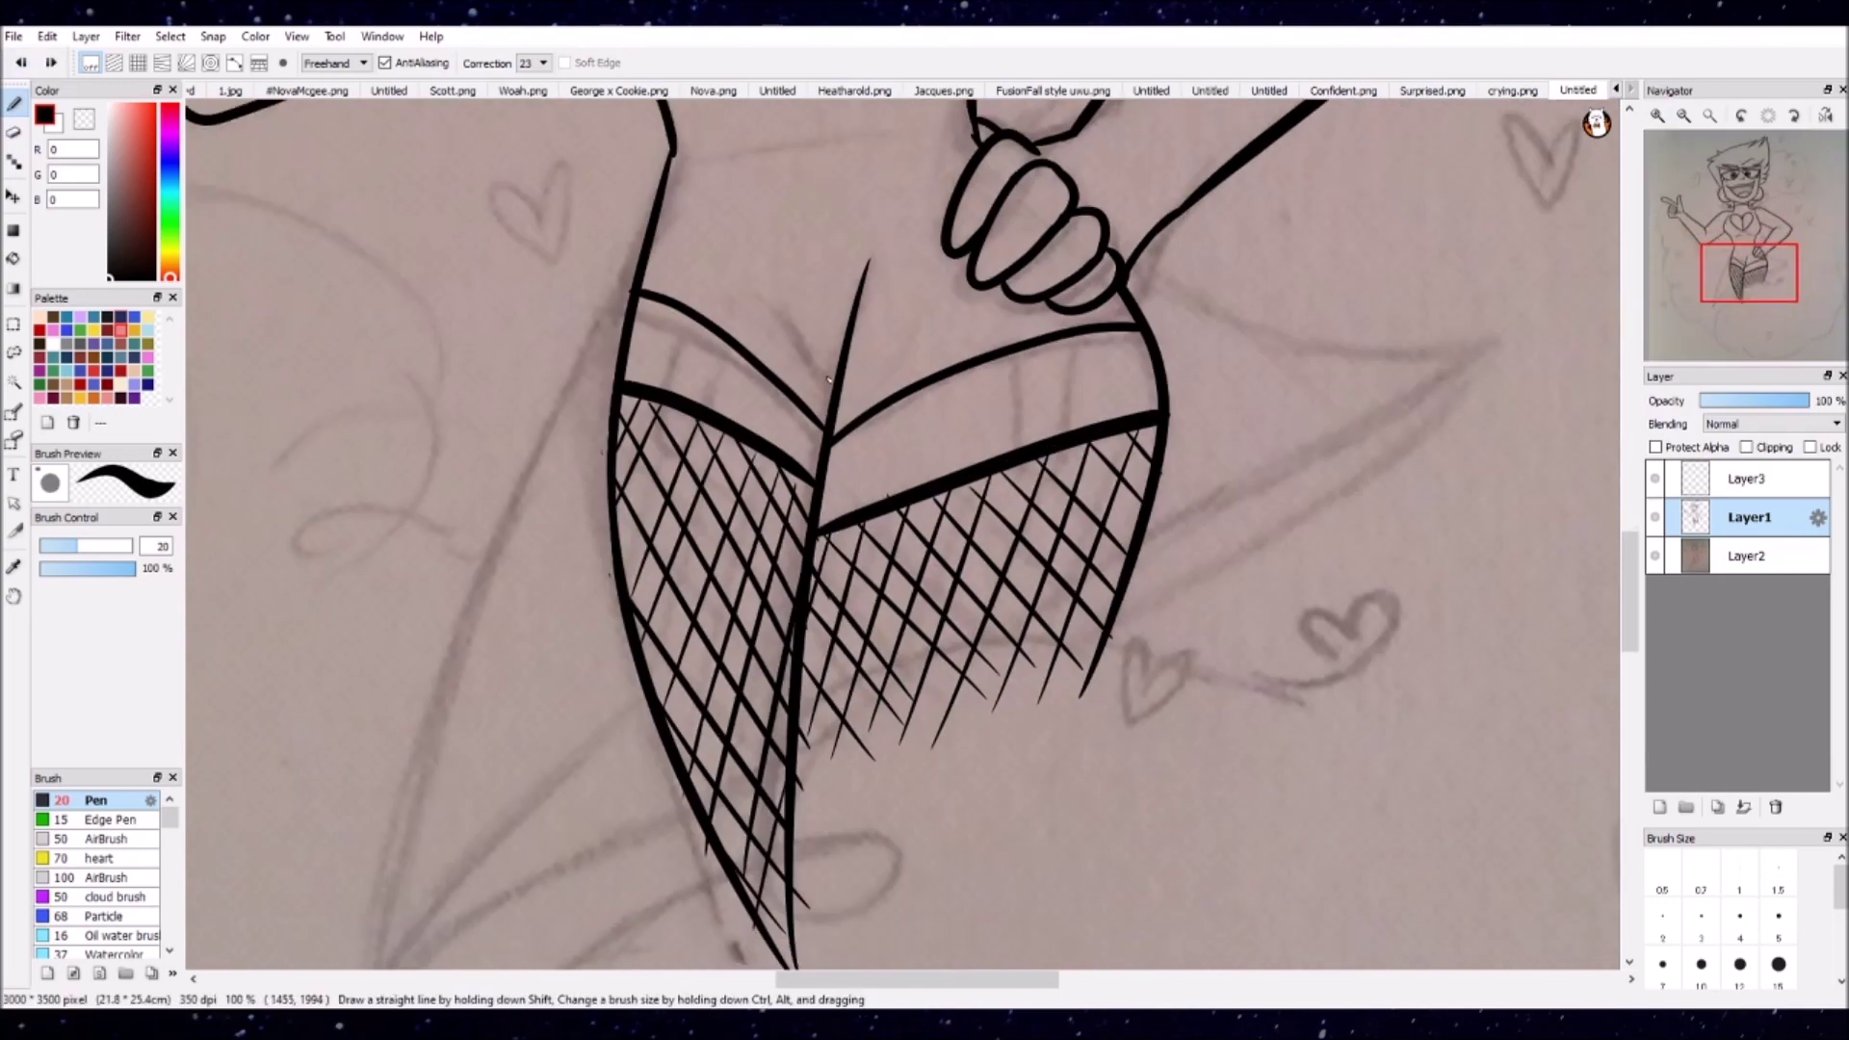
drag(761, 303, 829, 399)
click(19, 64)
mouse_move(1011, 352)
mouse_down()
mouse_move(1069, 337)
mouse_move(1067, 452)
mouse_move(1067, 337)
mouse_up()
key(ctrl+z)
mouse_move(674, 315)
mouse_down()
mouse_move(688, 443)
mouse_move(722, 345)
mouse_up()
key(e)
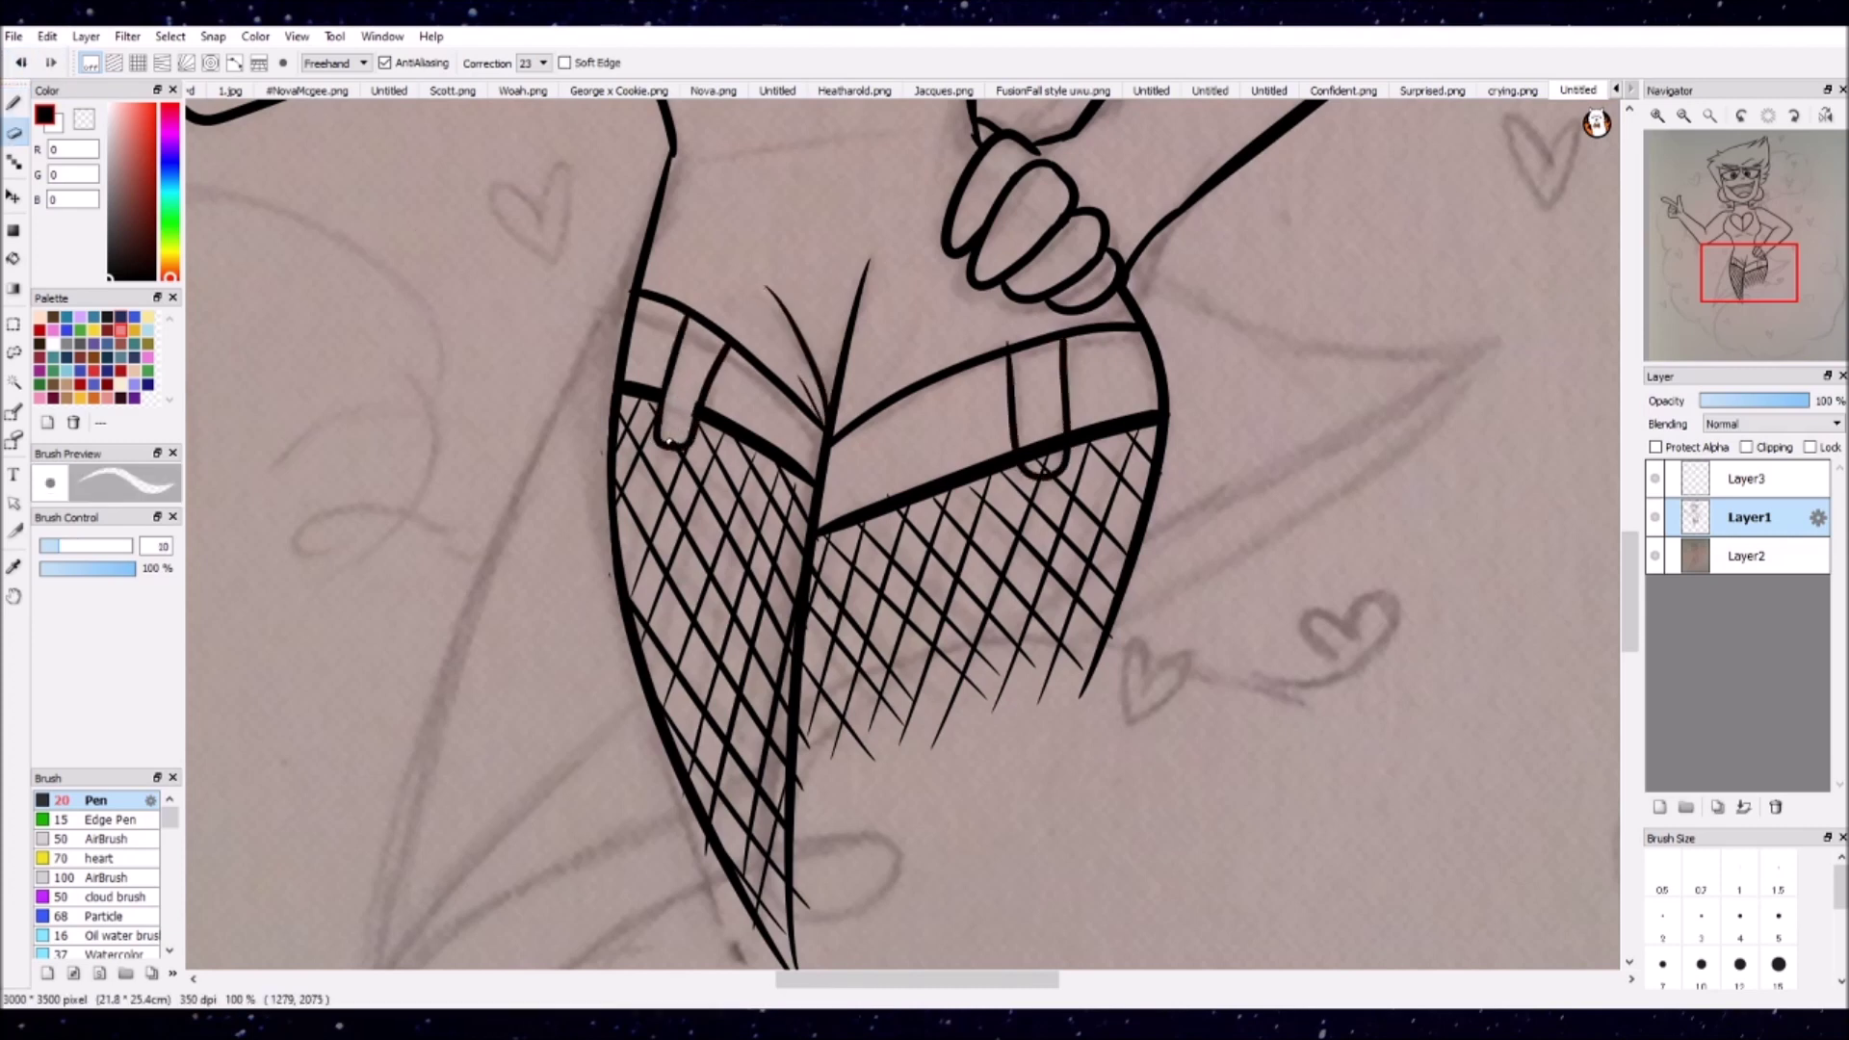
scroll(1058, 423, down, 4)
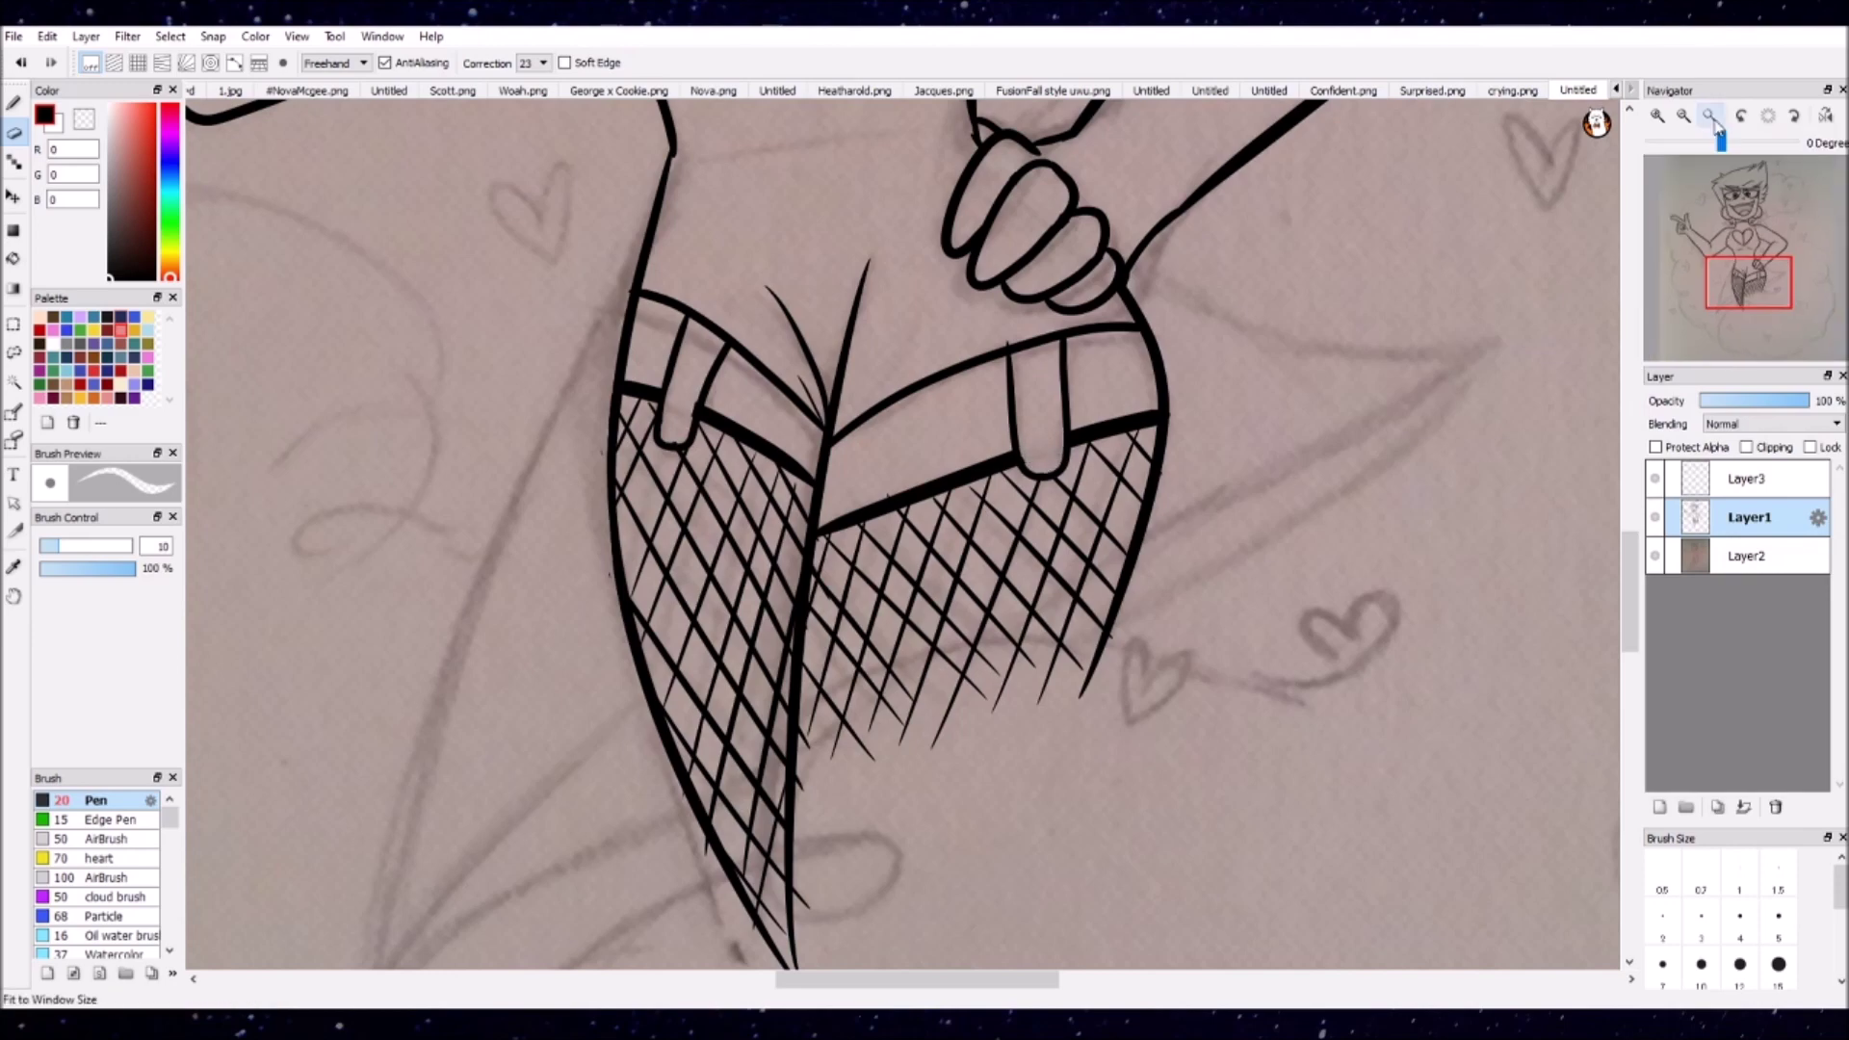
Step: On a new layer, outline the flowing pointed skirt around the waist and hips in light blue (122, 170, 183)
click(1659, 807)
click(123, 146)
key(ctrl+plus)
click(123, 152)
key(b)
drag(771, 761, 915, 452)
key(ctrl+z)
drag(775, 886, 962, 669)
key(ctrl+z)
drag(775, 888, 1445, 505)
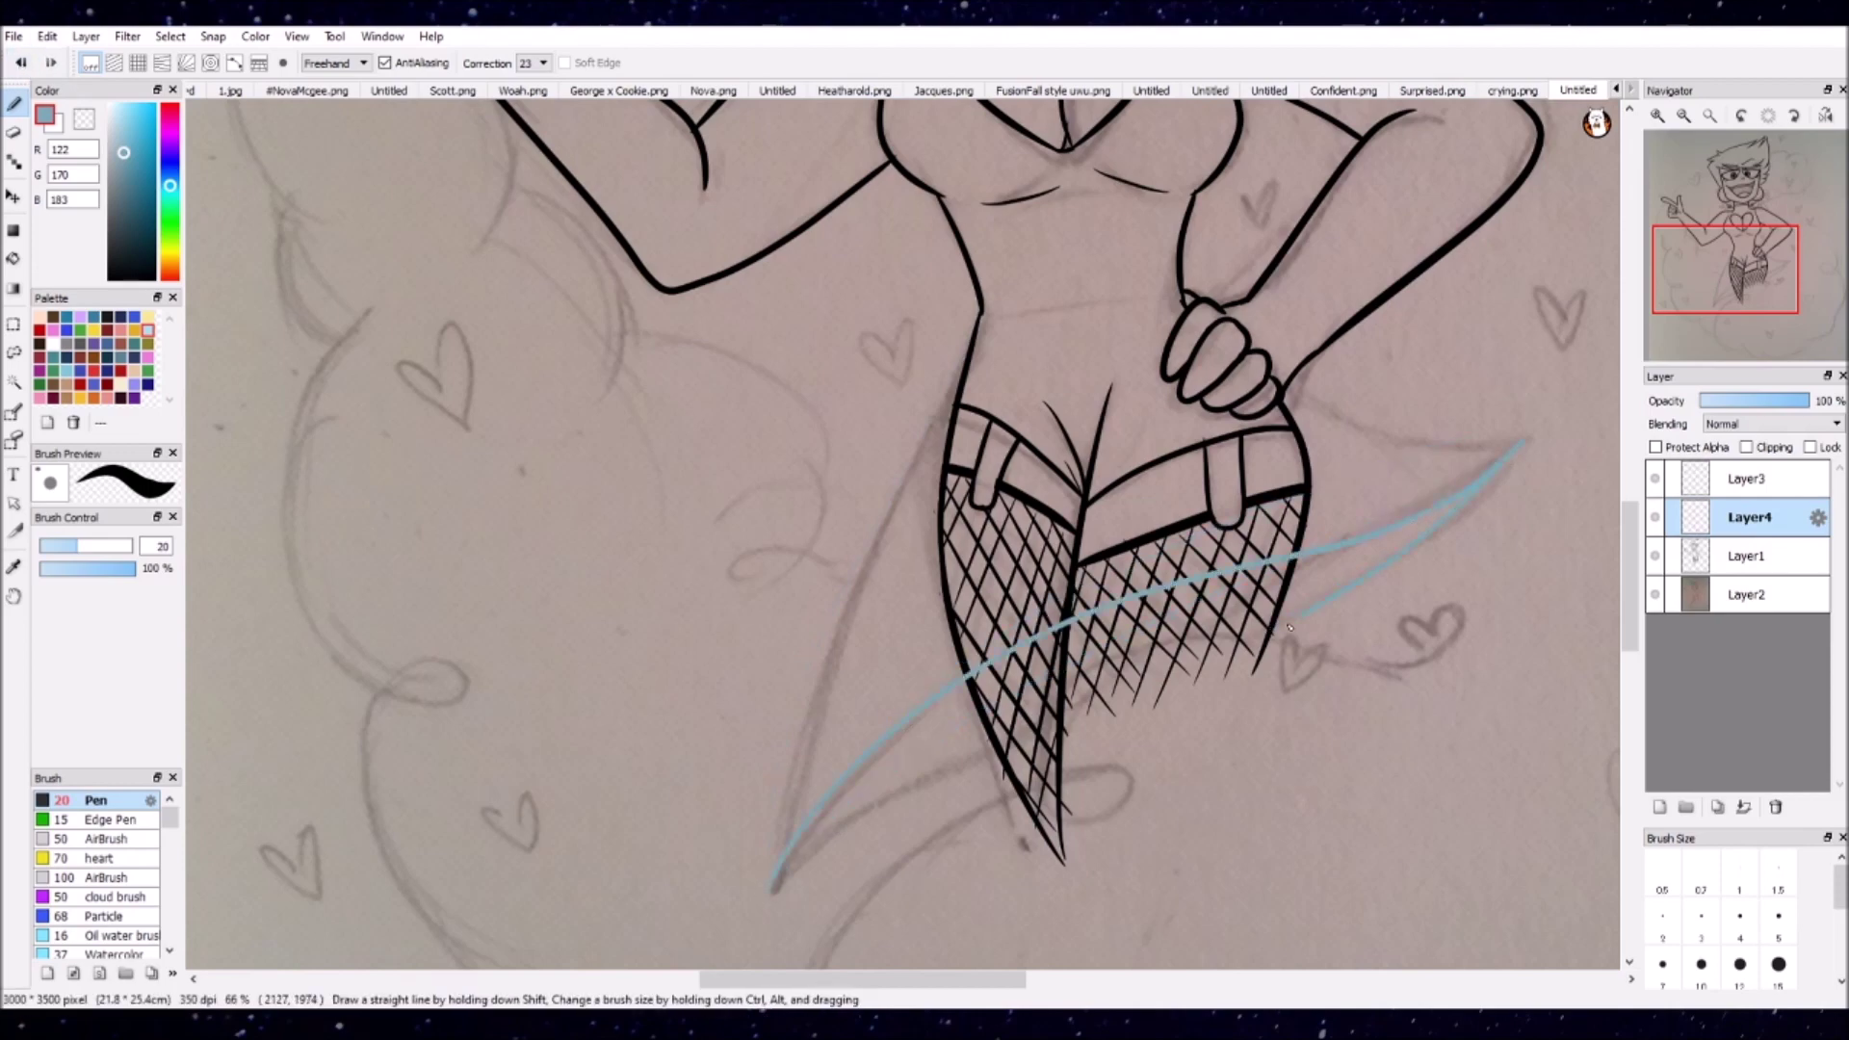
drag(770, 894, 973, 323)
scroll(1013, 312, up, 2)
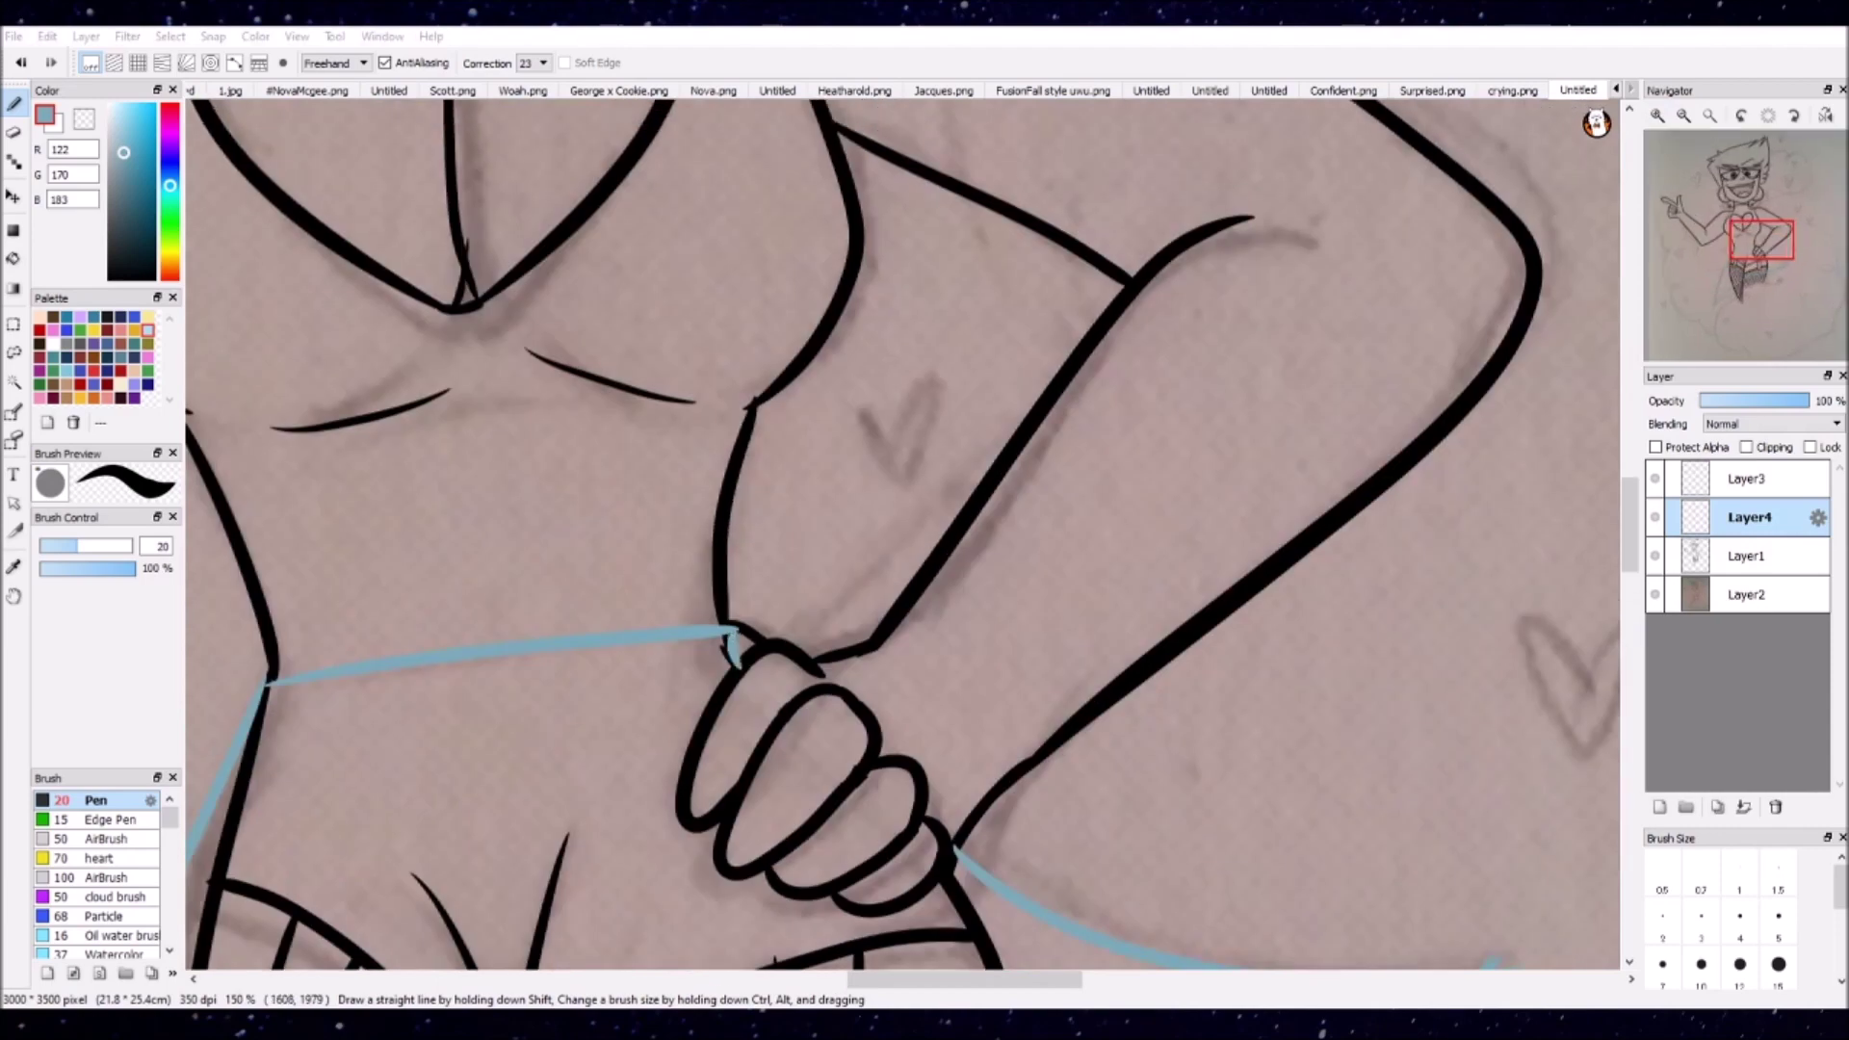
Step: Erase the blue outline's overshoot beside the hand on the hip and select the black line-art layer
key(e)
scroll(968, 830, down, 1)
scroll(776, 695, up, 1)
key(ctrl+Down)
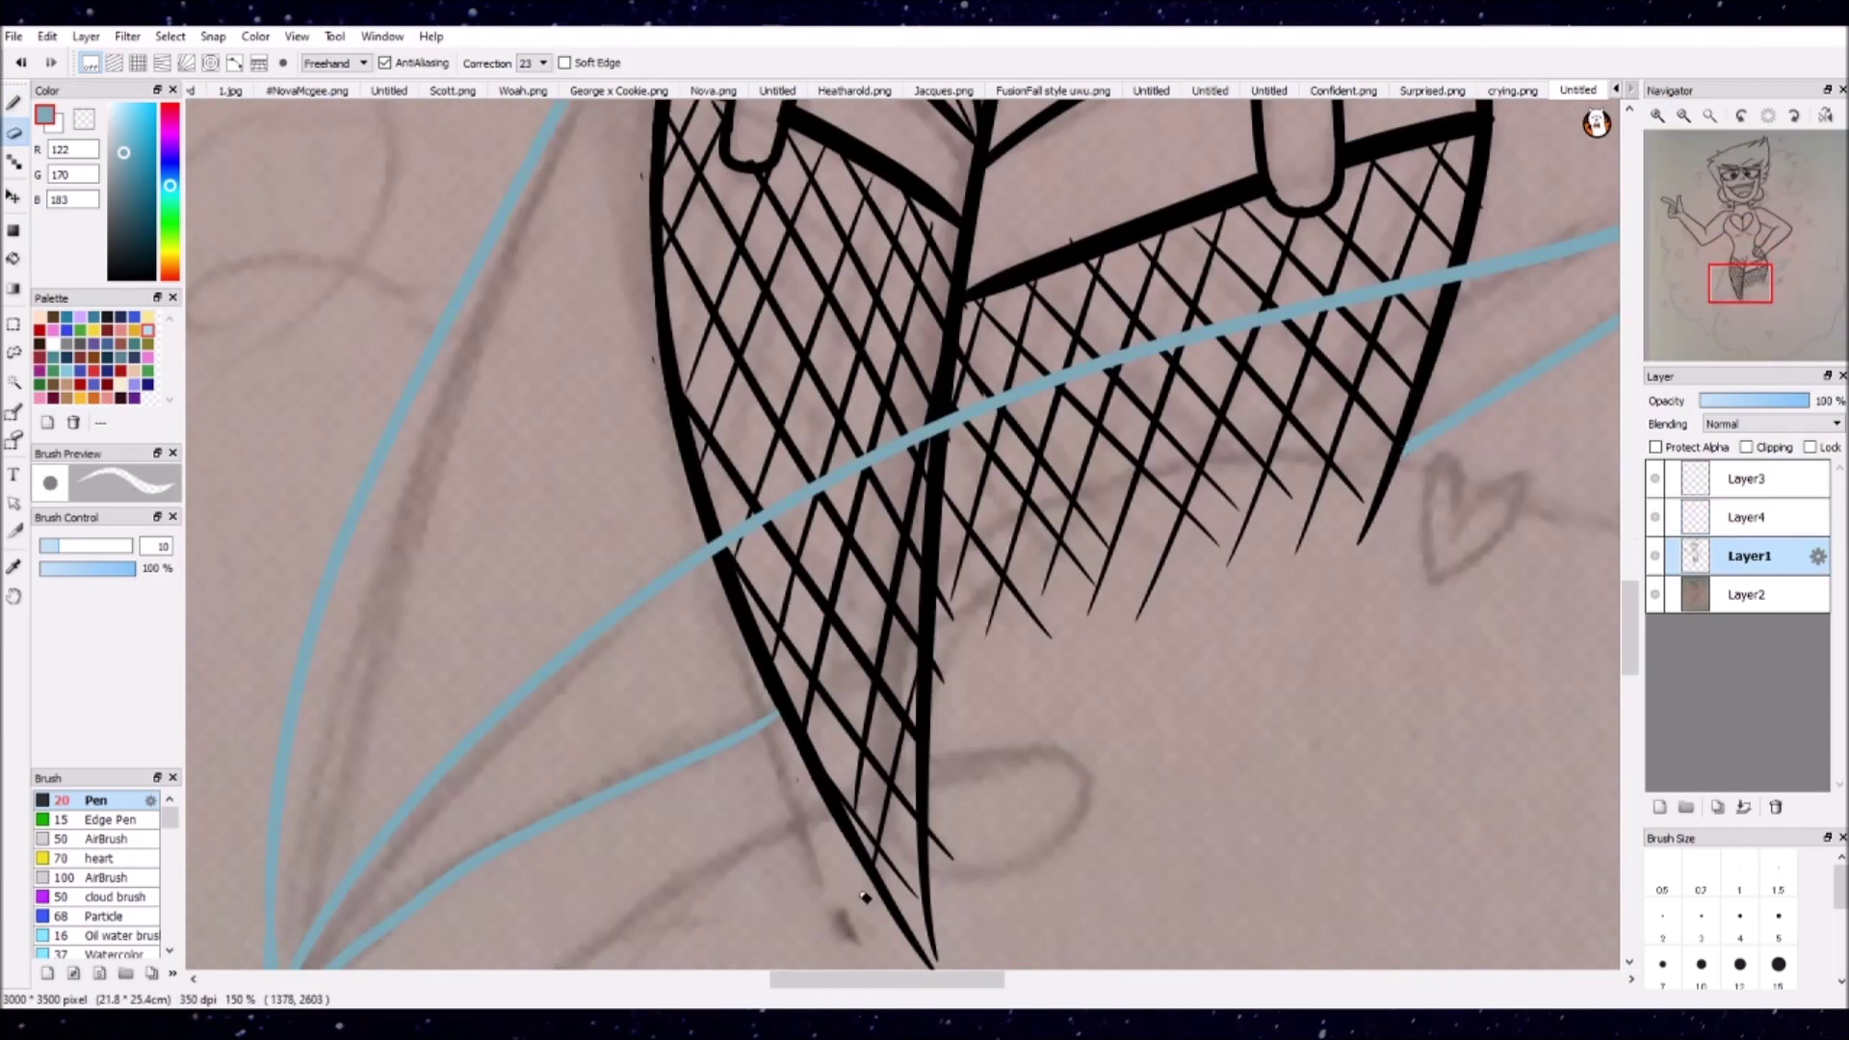
Step: On a new layer beneath the line art, trace the cloud's outer left and upper edge in grey (157, 157, 157)
scroll(906, 950, down, 3)
key(ctrl+shift+n)
click(66, 343)
click(109, 171)
key(b)
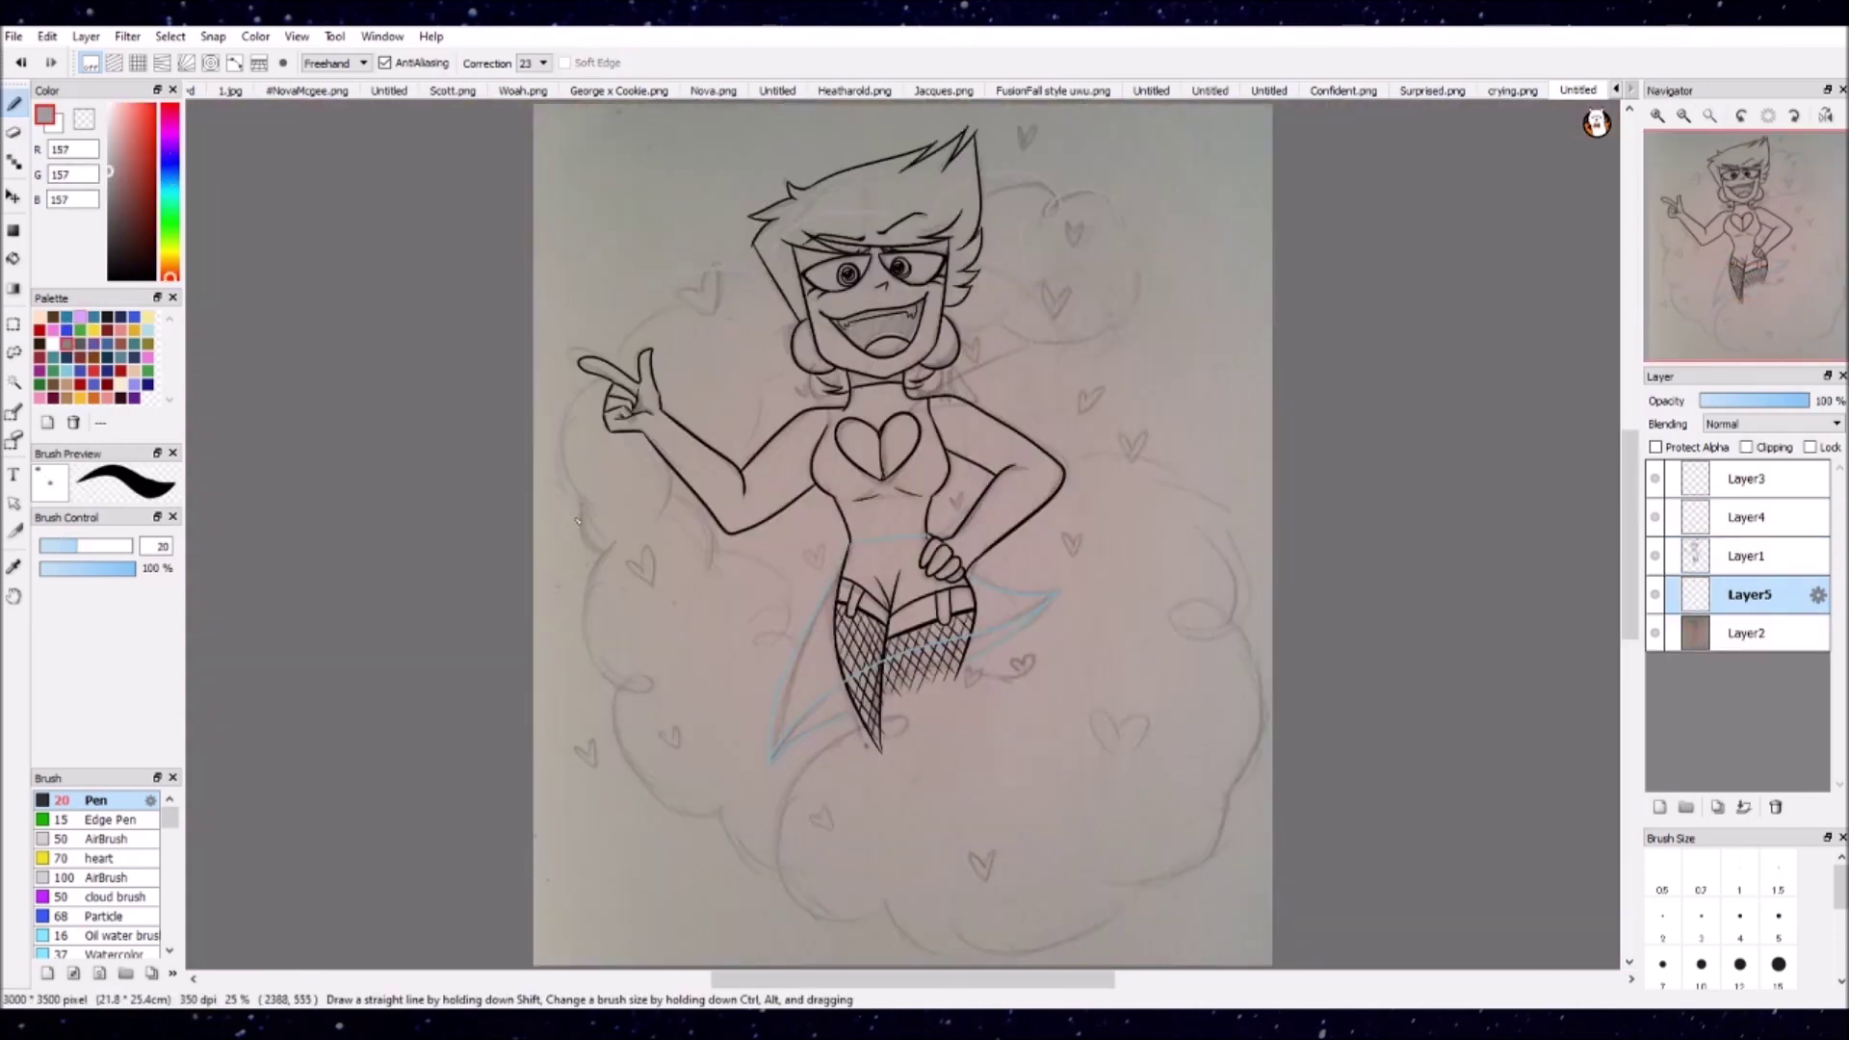
drag(782, 883, 1122, 233)
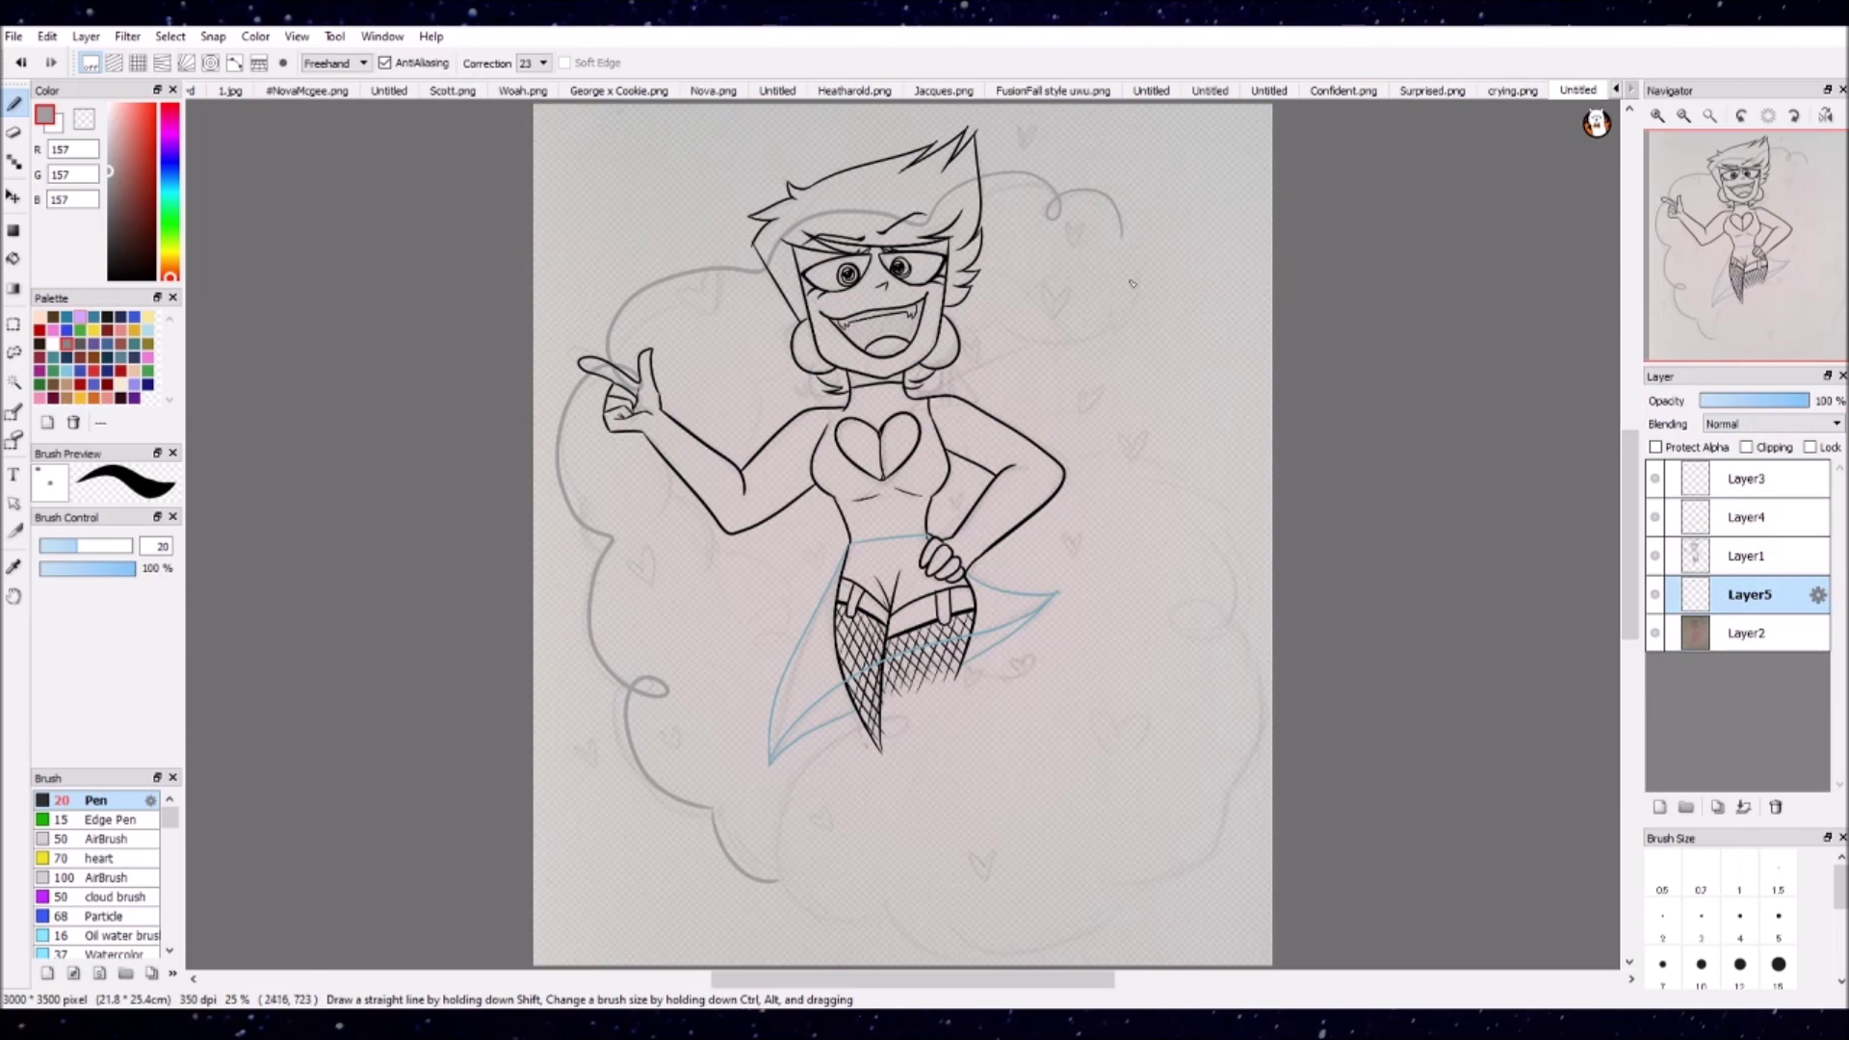
Step: Trace the cloud's inner edges, curls and large lower puff in grey around the figure
drag(991, 348, 749, 474)
drag(768, 573, 809, 711)
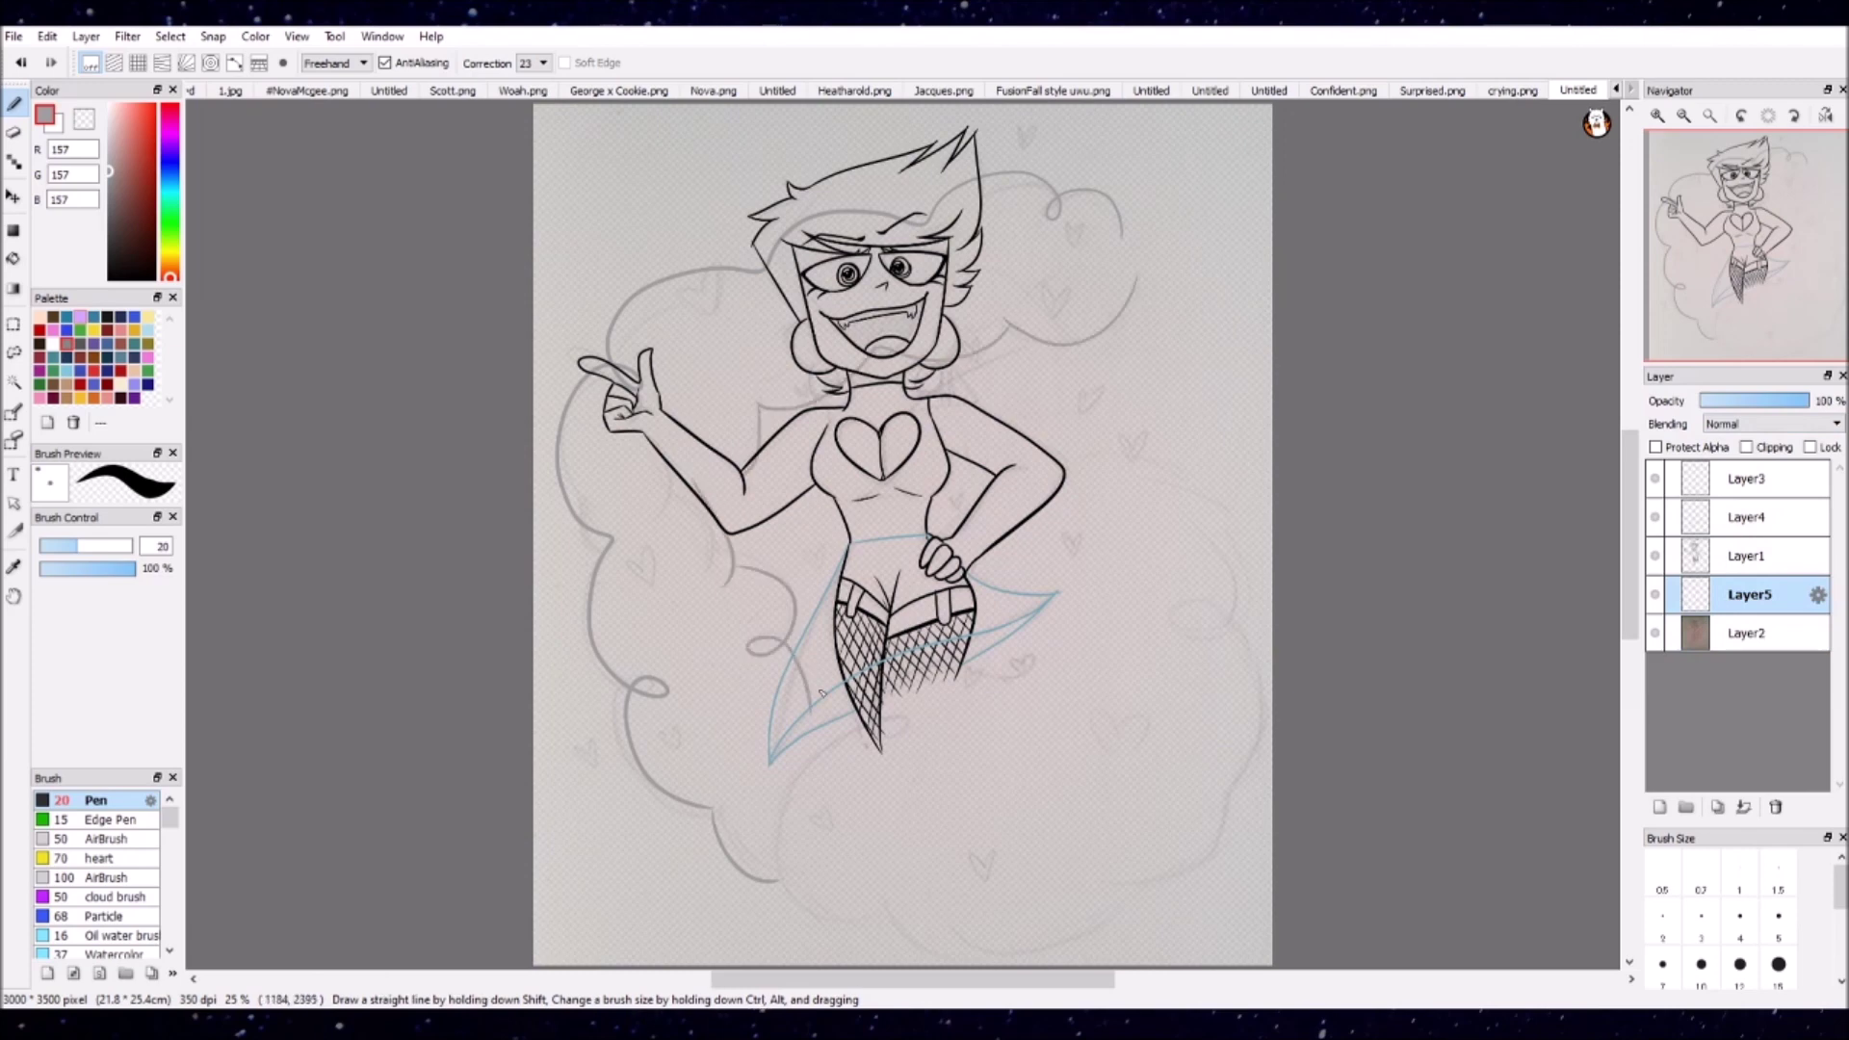
mouse_move(923, 527)
mouse_down()
mouse_move(1194, 626)
mouse_move(924, 920)
mouse_up()
mouse_move(1030, 655)
mouse_down()
mouse_move(886, 727)
mouse_move(771, 929)
mouse_up()
Step: Erase the left stocking's pointed tip where it extends below the cloud curl
scroll(1155, 669, up, 1)
drag(1748, 594, 1733, 472)
scroll(650, 488, up, 2)
key(e)
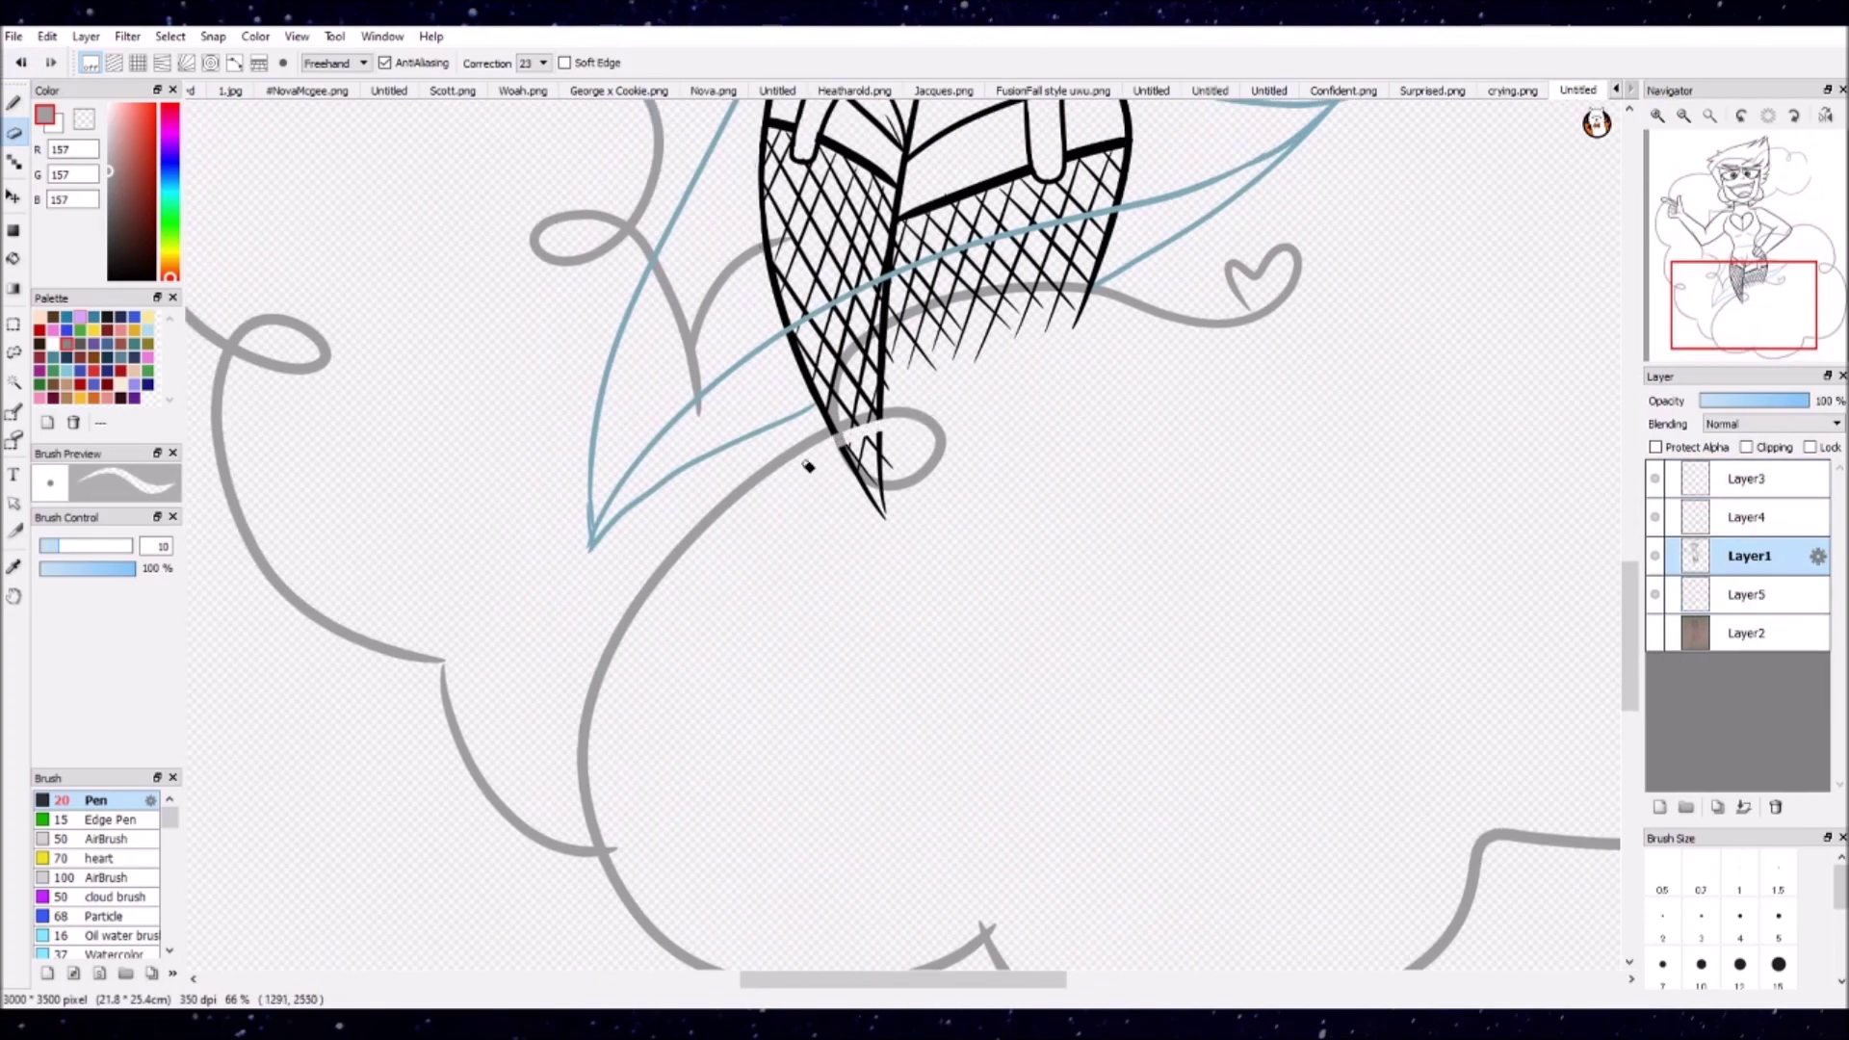
drag(877, 510, 884, 493)
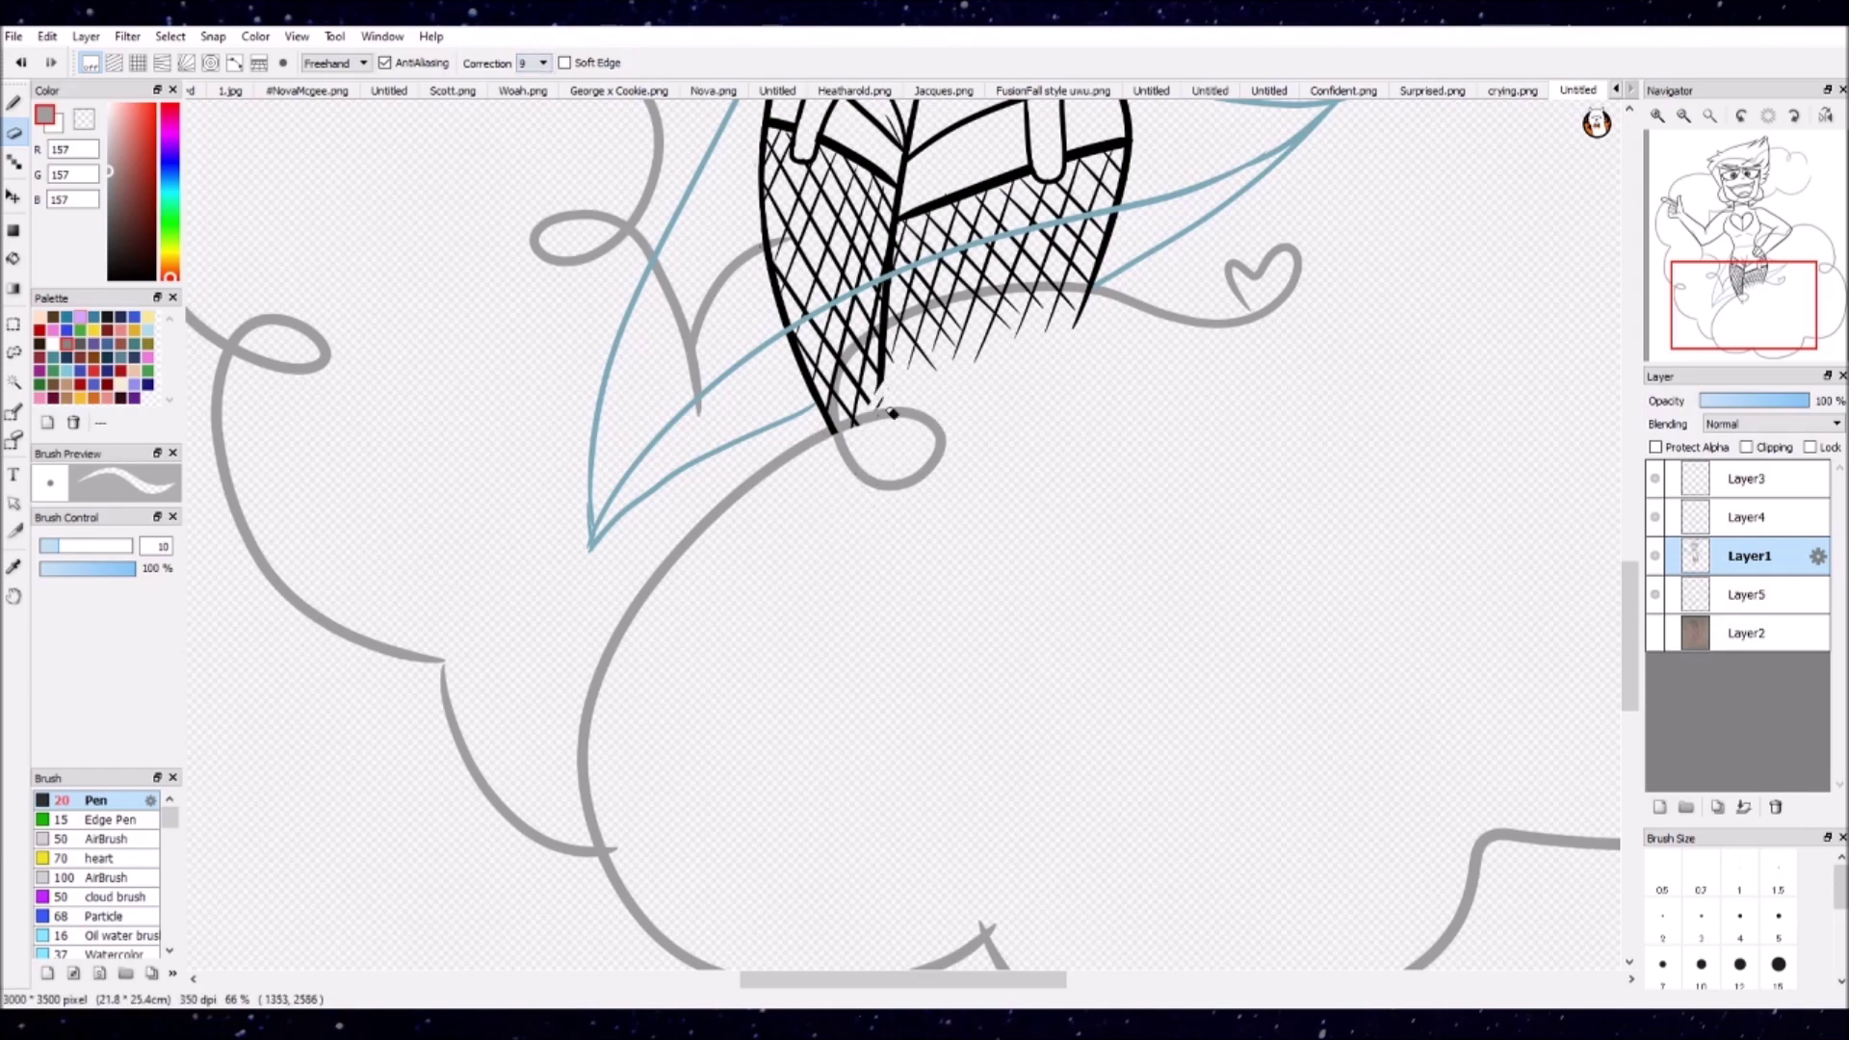
Step: Place the cloud layer above the line art at 76% opacity and erase the fishnet lines extending below the cloud edge
scroll(893, 412, up, 1)
mouse_move(1383, 467)
mouse_down()
mouse_move(1232, 486)
mouse_move(1170, 539)
mouse_move(1097, 528)
mouse_move(1010, 651)
mouse_up()
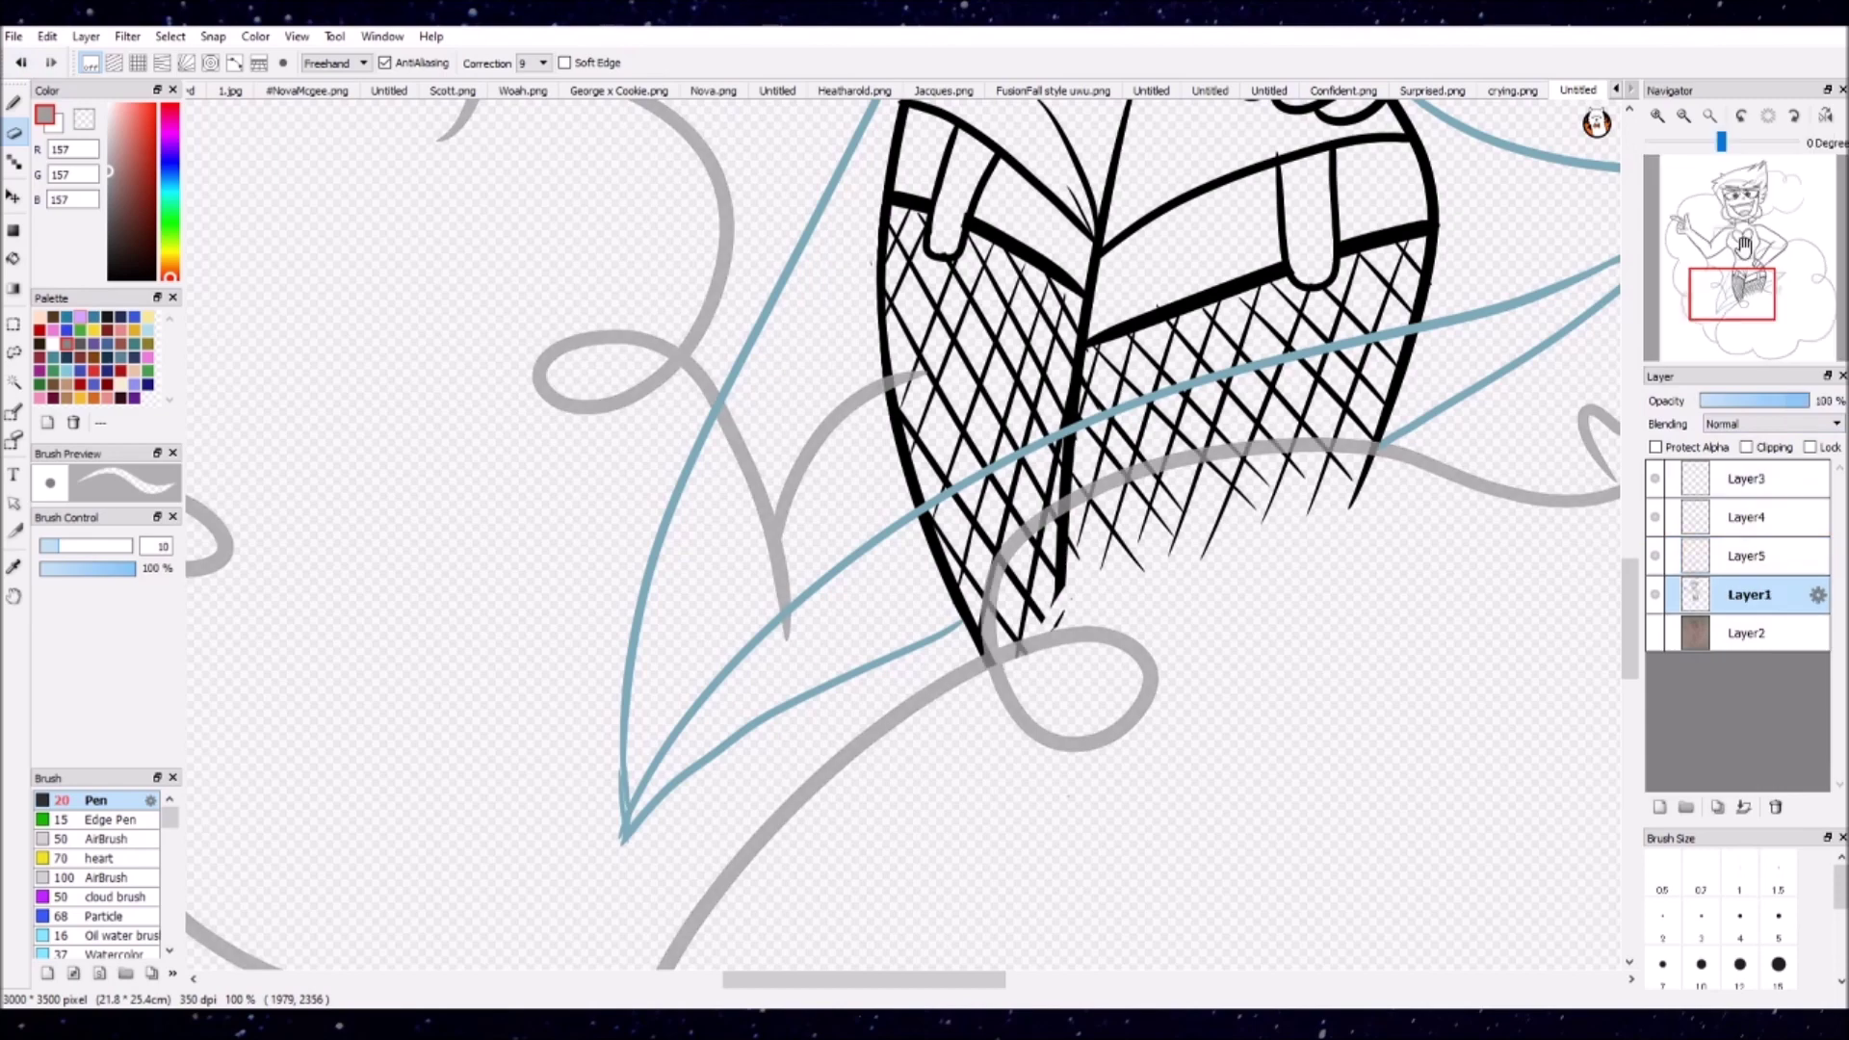
key(ctrl+plus)
mouse_move(1110, 364)
mouse_down()
mouse_move(1092, 125)
mouse_move(961, 539)
mouse_move(826, 695)
mouse_up()
mouse_move(1020, 510)
mouse_down()
mouse_move(1345, 540)
mouse_move(1304, 488)
mouse_move(1097, 472)
mouse_up()
drag(1372, 439, 1230, 512)
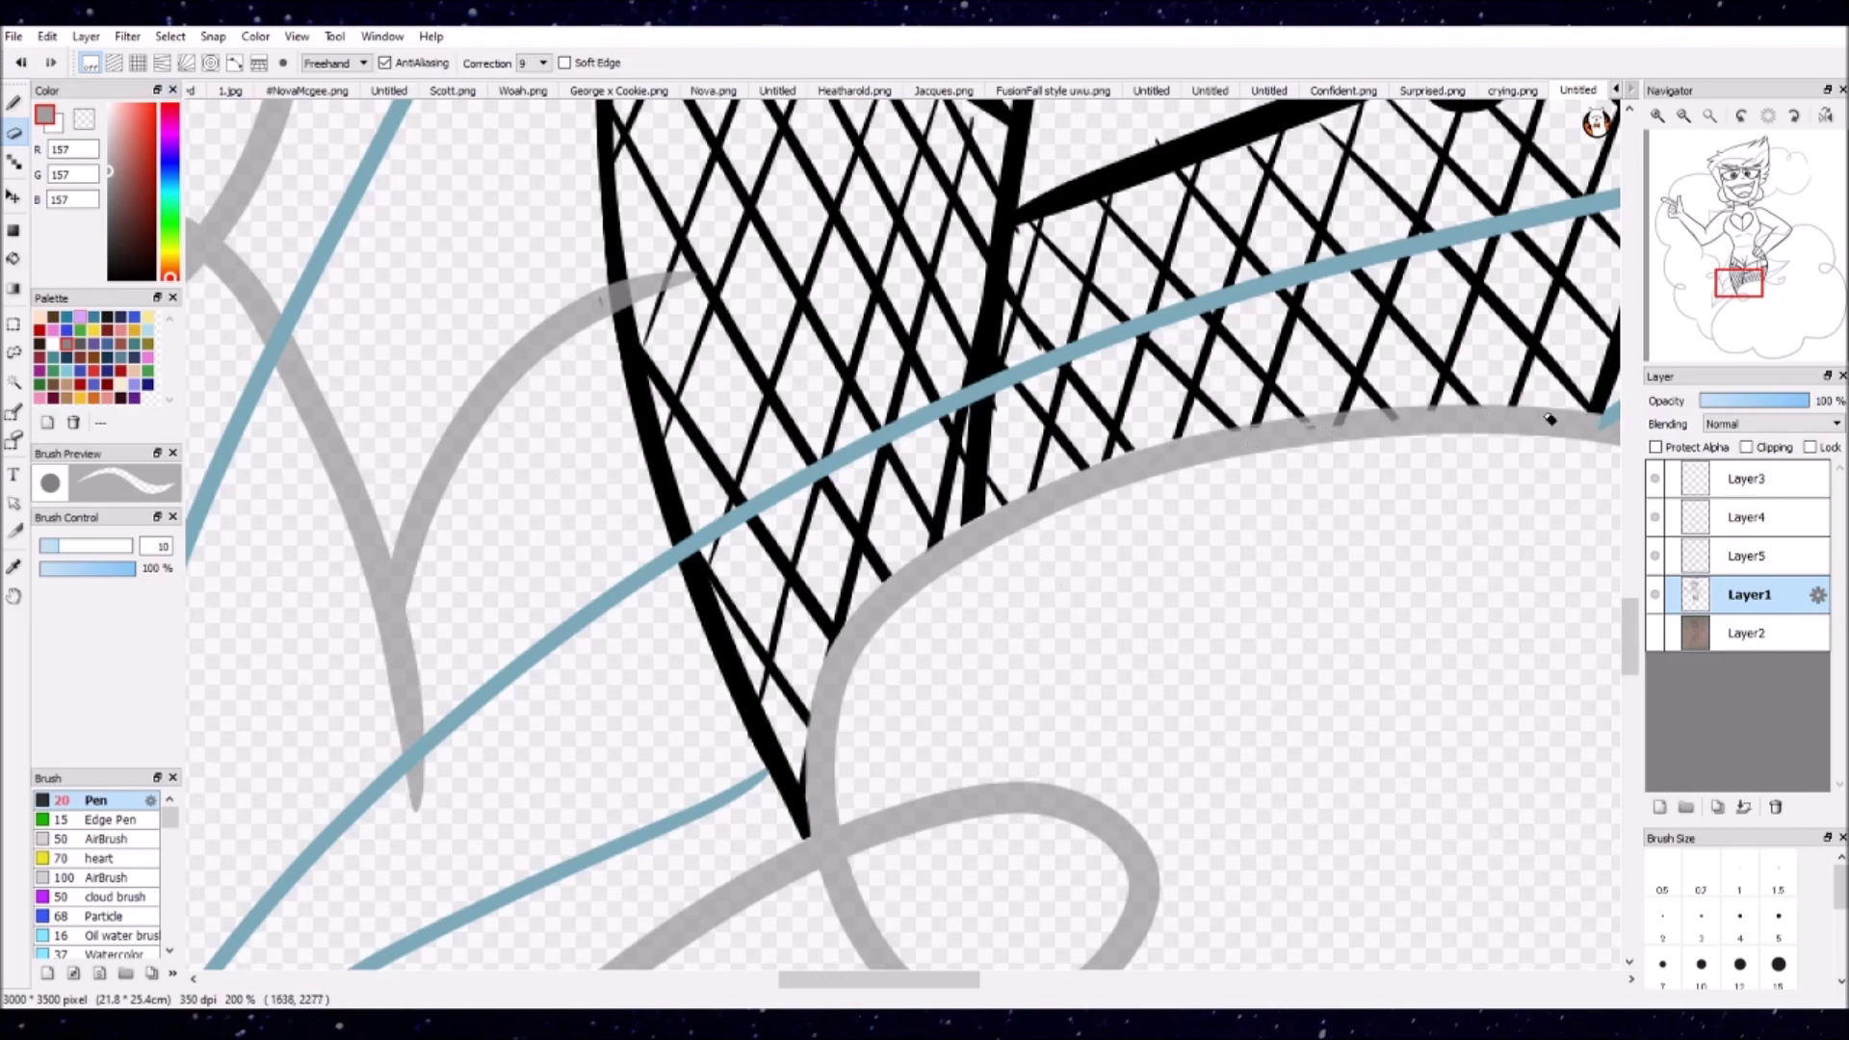
Step: Move the blue skirt layer below the line art and draw extra grey cloud puffs toward the canvas's upper-right corner
click(1733, 517)
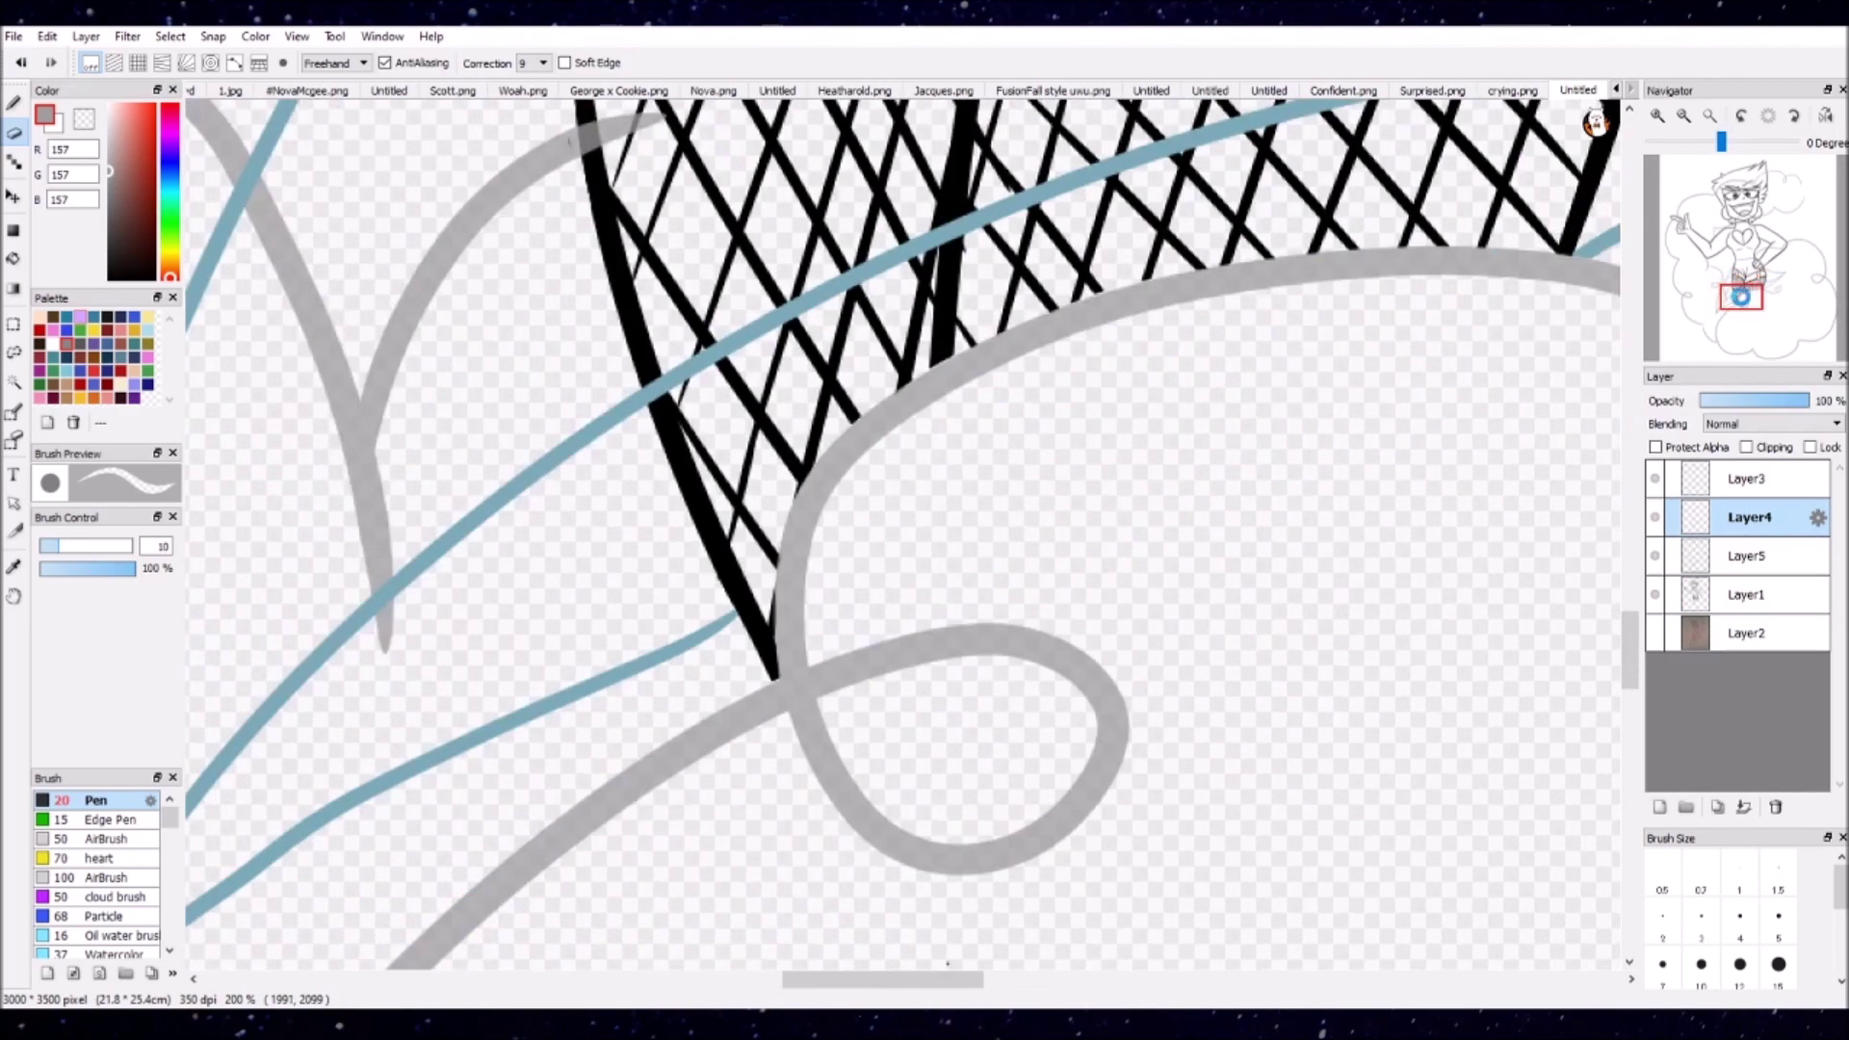
drag(1733, 517, 1717, 609)
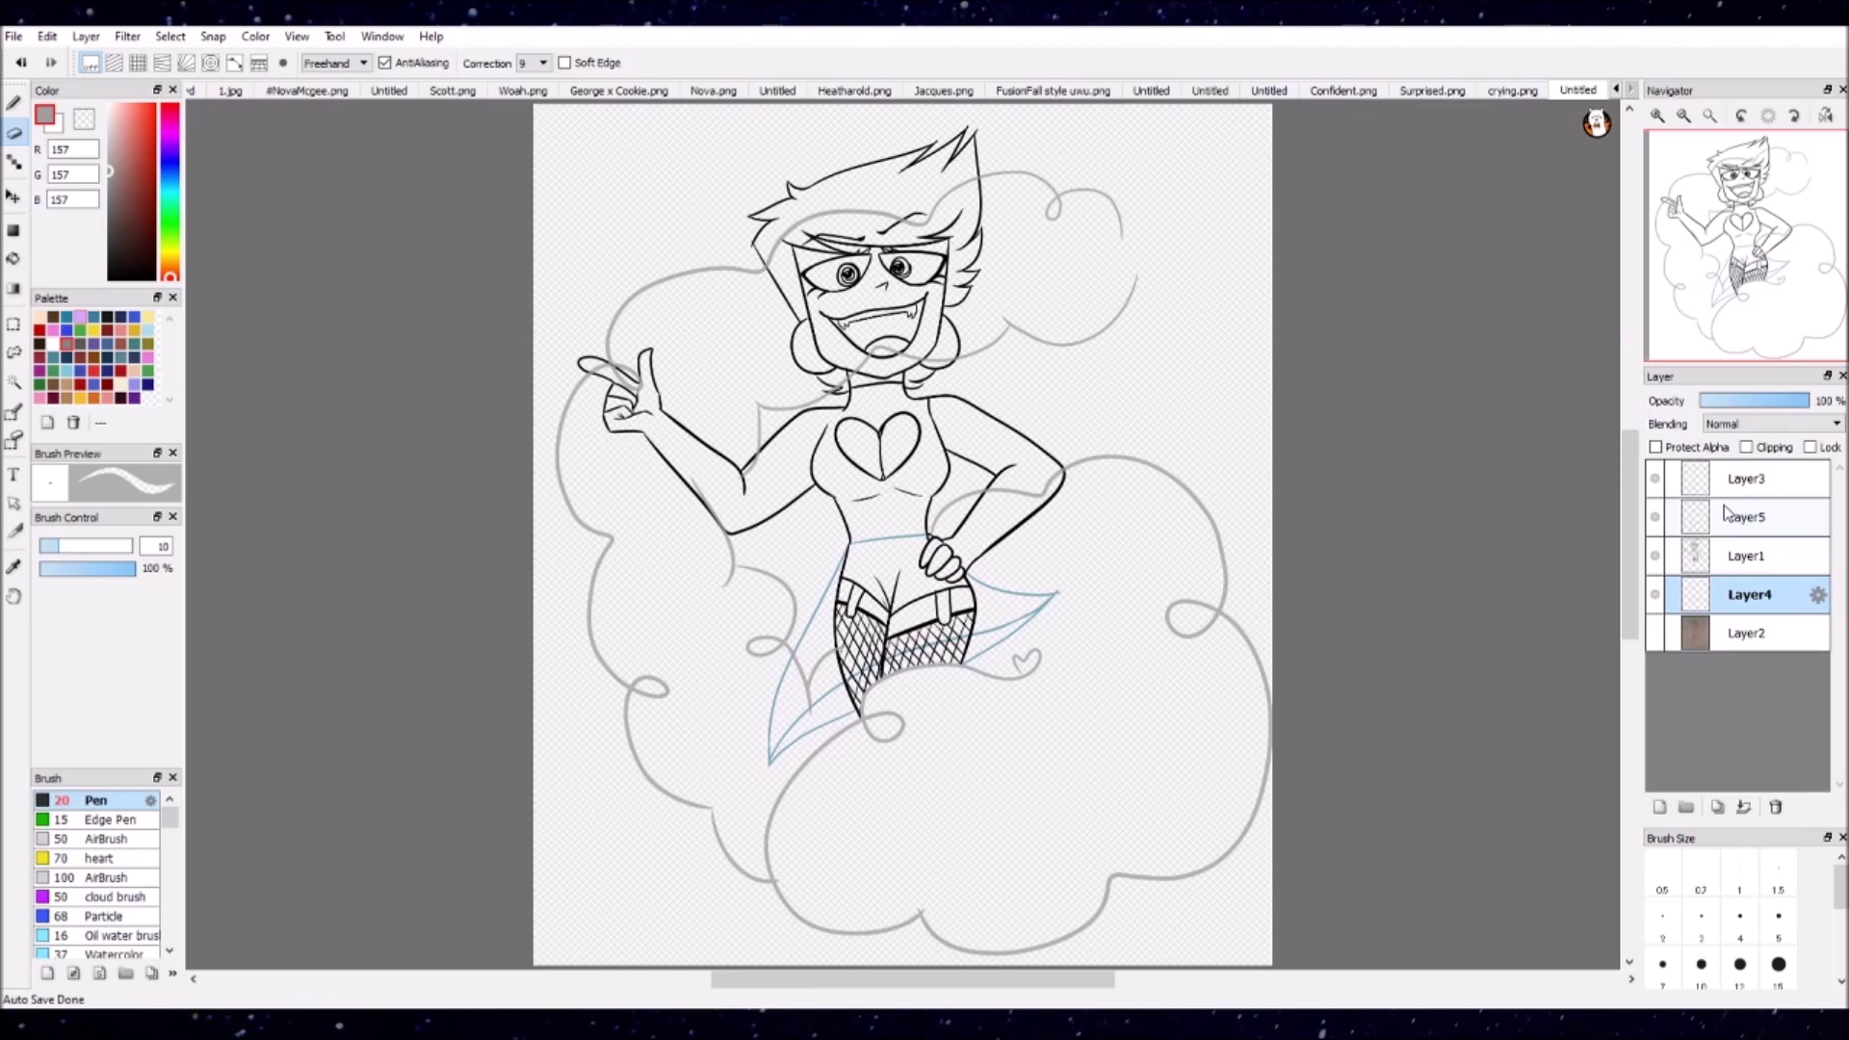
key(ctrl+plus)
key(b)
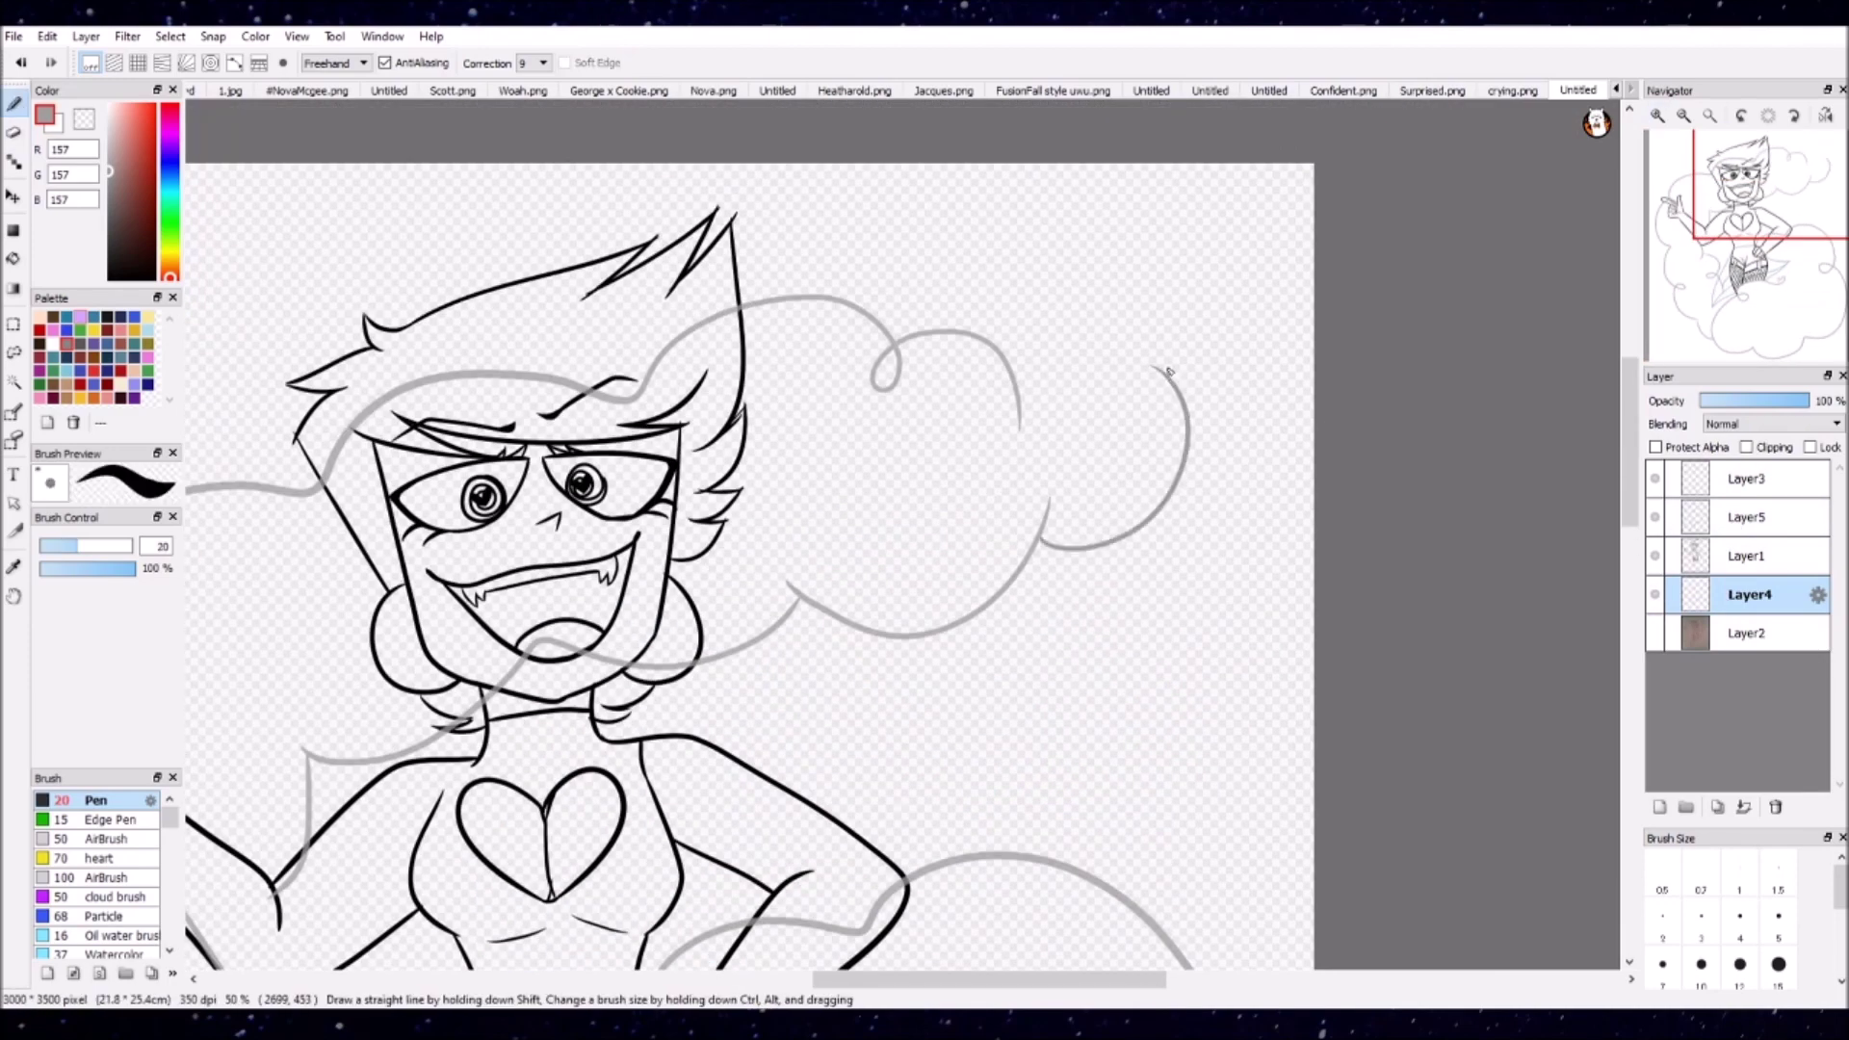
key(ctrl+minus)
key(ctrl+minus)
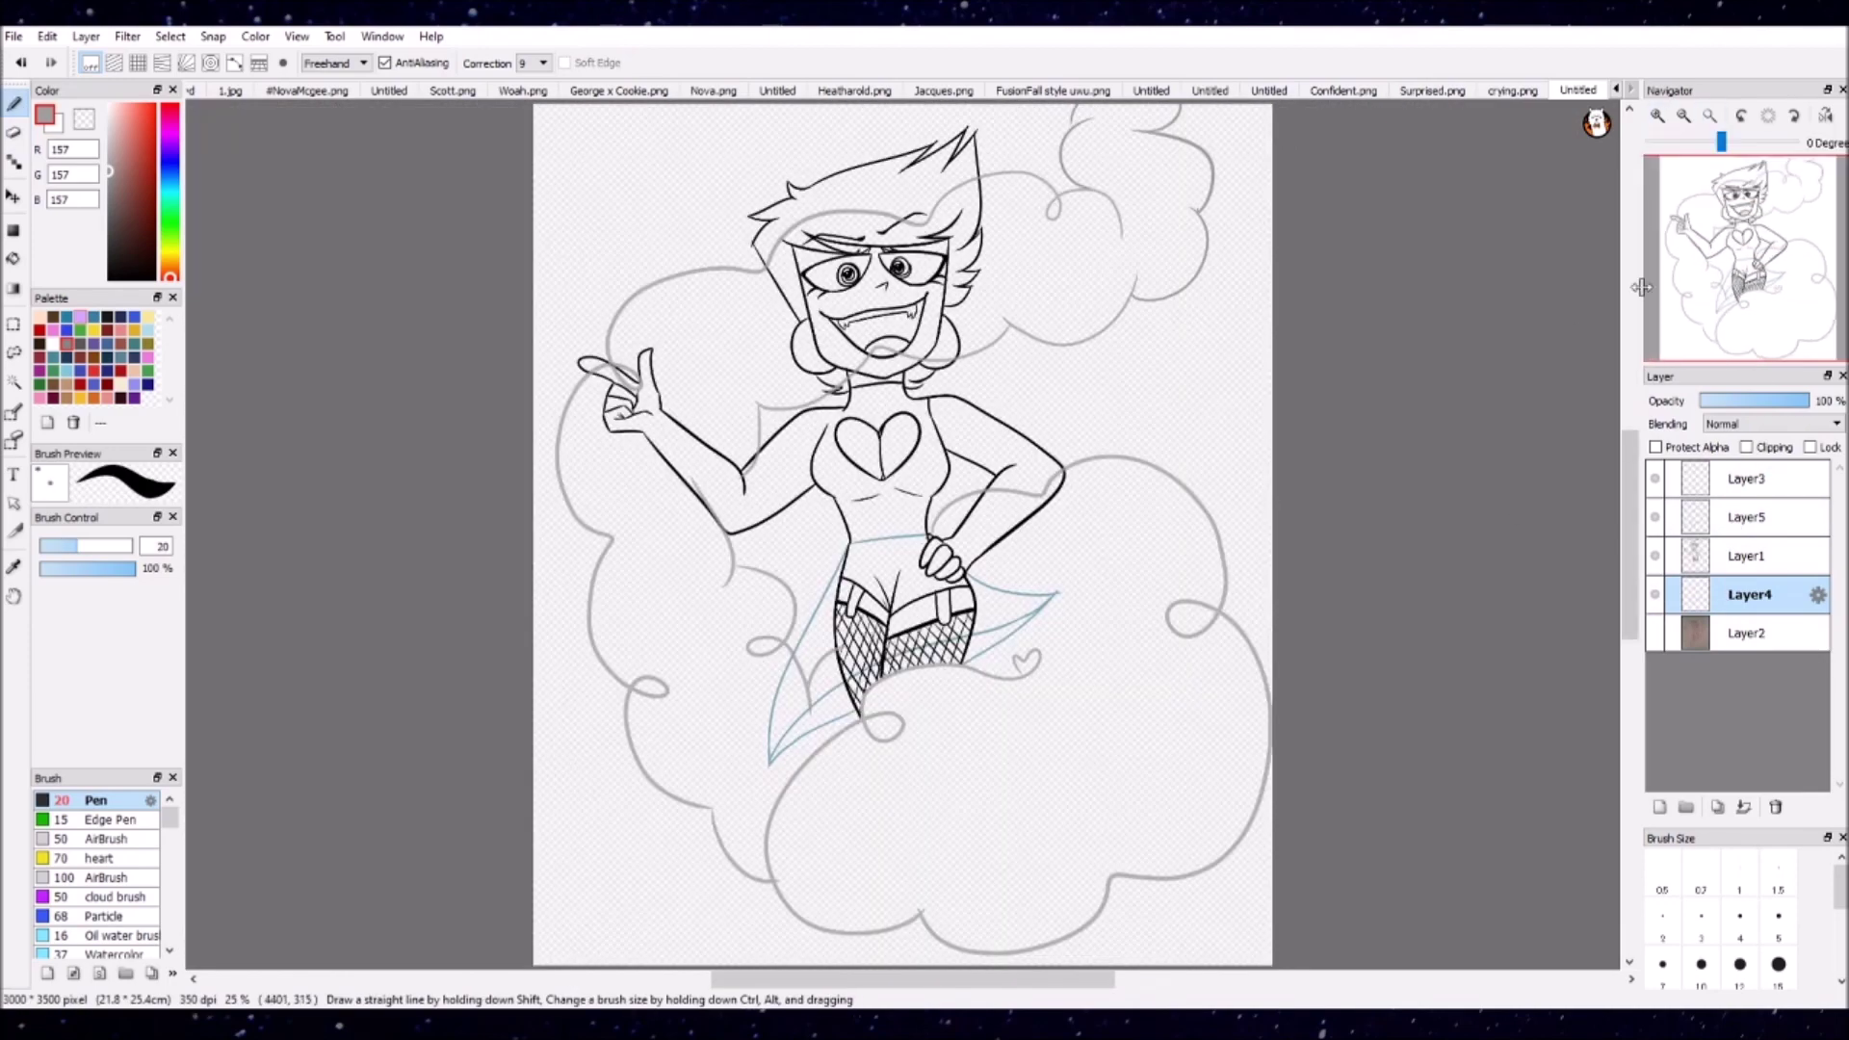
key(ctrl+plus)
key(ctrl+plus)
key(ctrl+plus)
scroll(905, 543, left, 3)
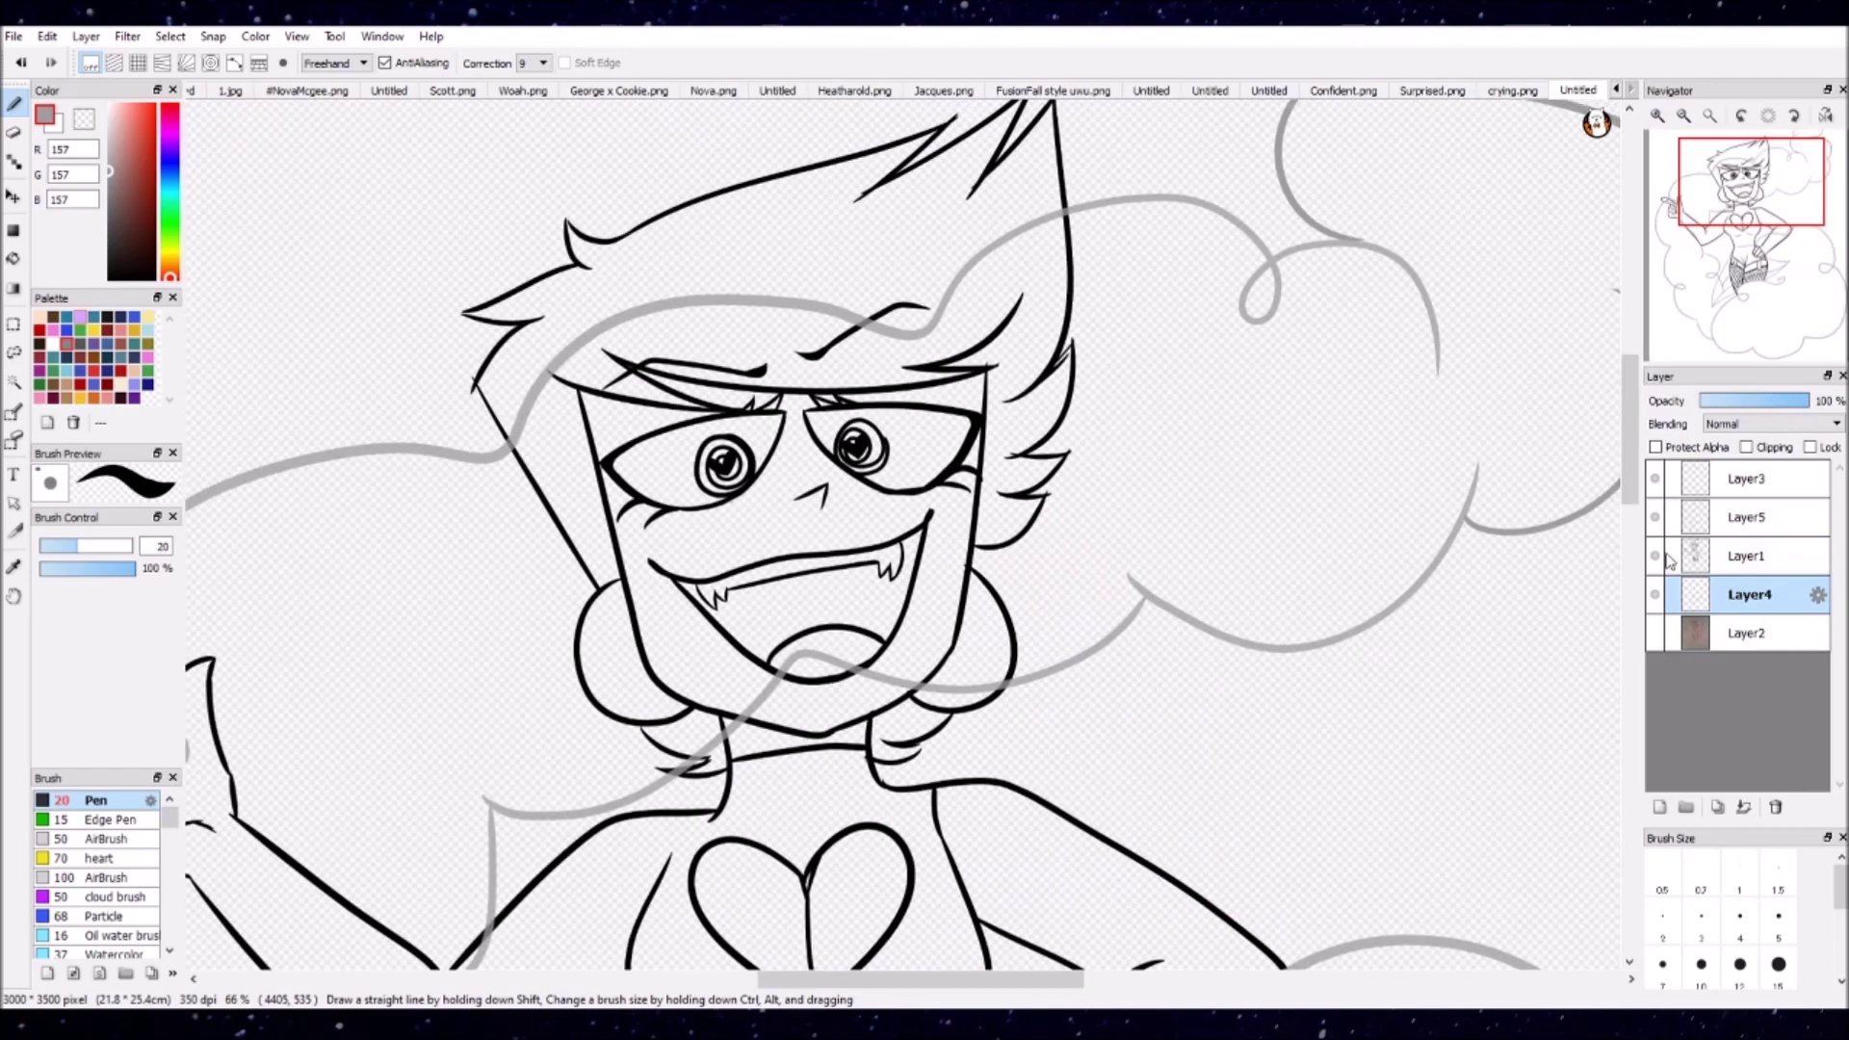
Step: Reorder the layers so the blue skirt lies above the line art and the cloud lies below it at 100% opacity
click(1748, 519)
click(1654, 518)
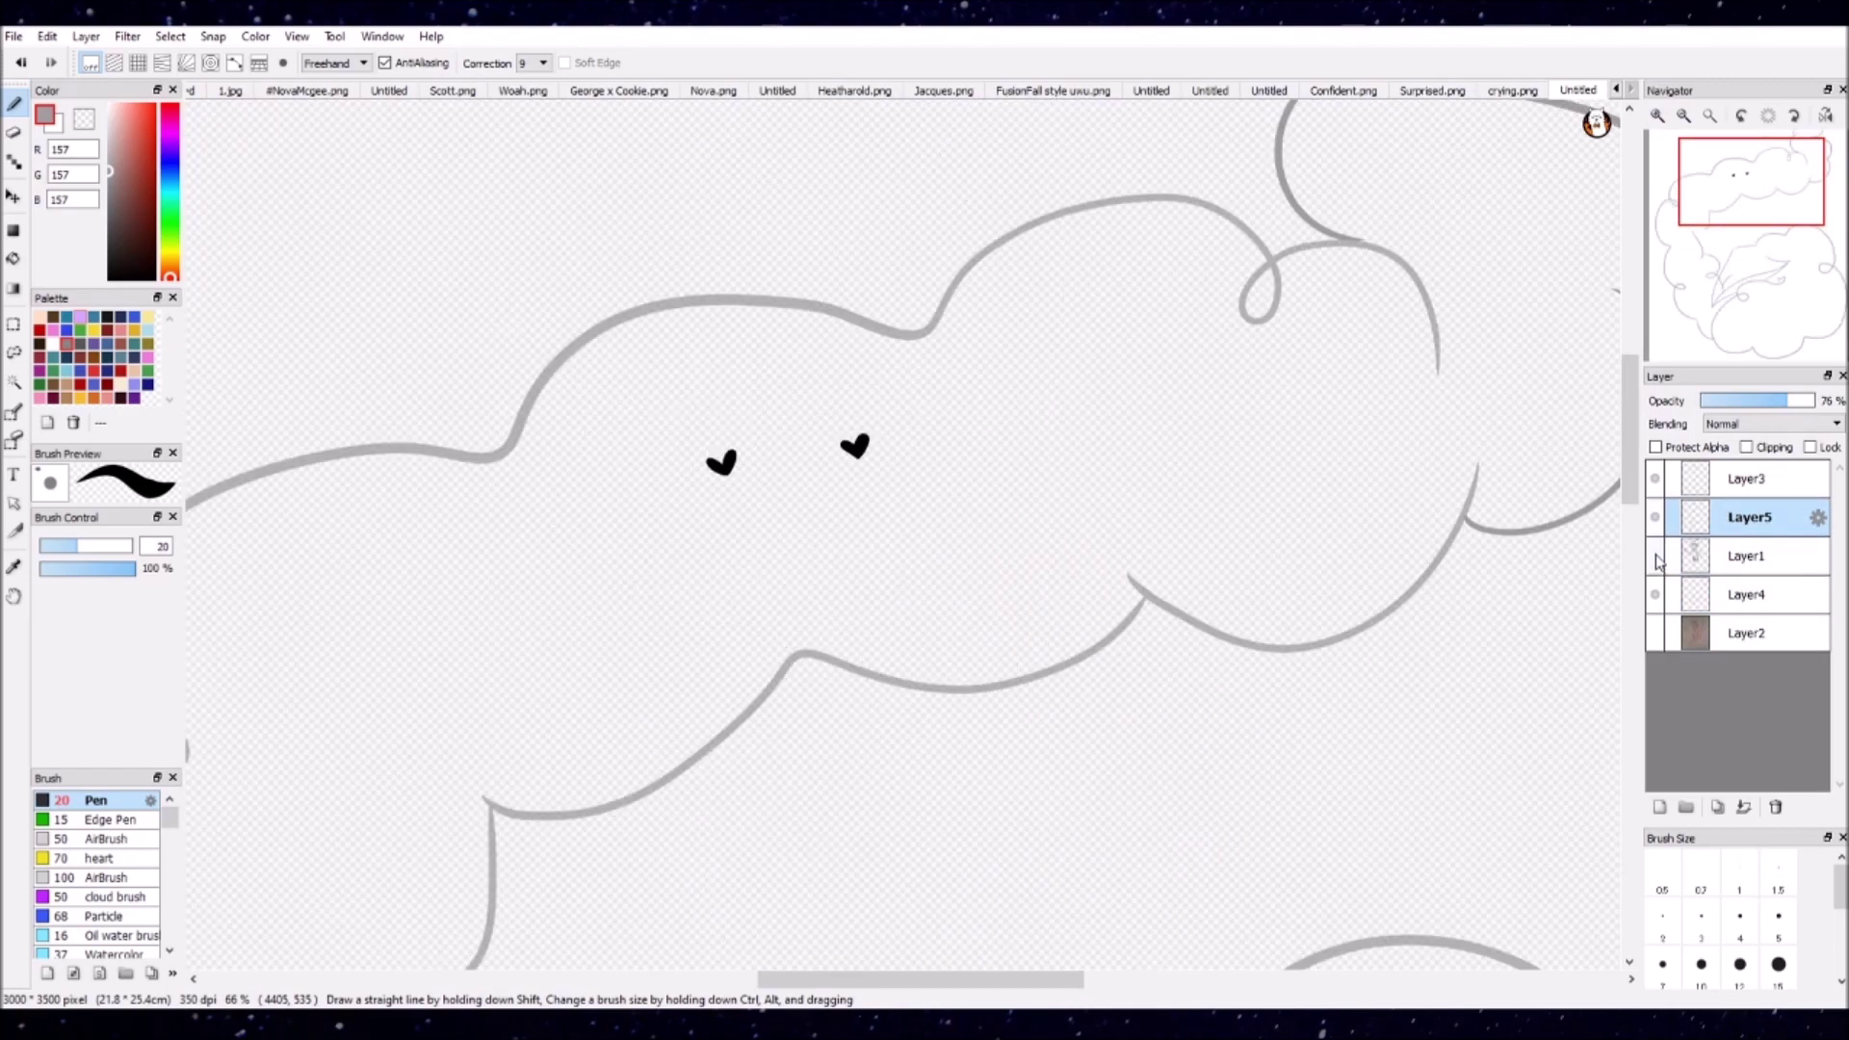
click(1730, 279)
click(1654, 517)
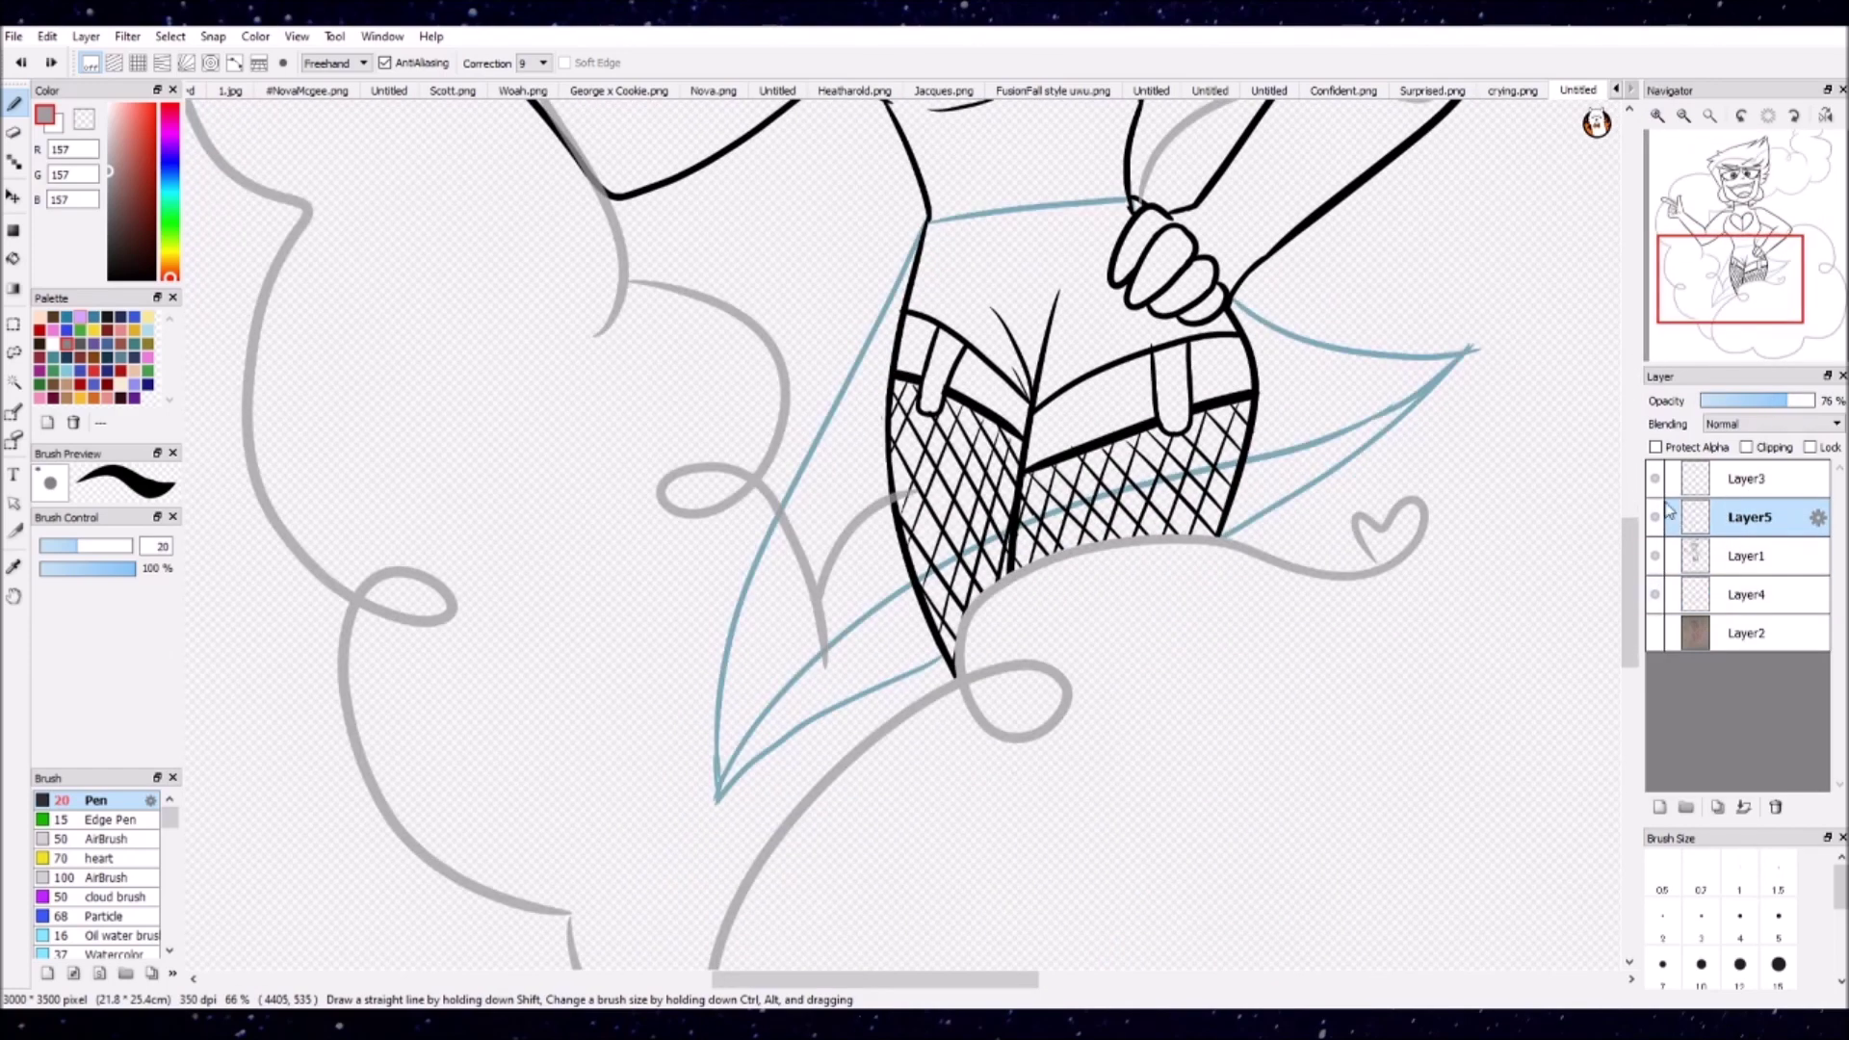
drag(1667, 510, 1676, 594)
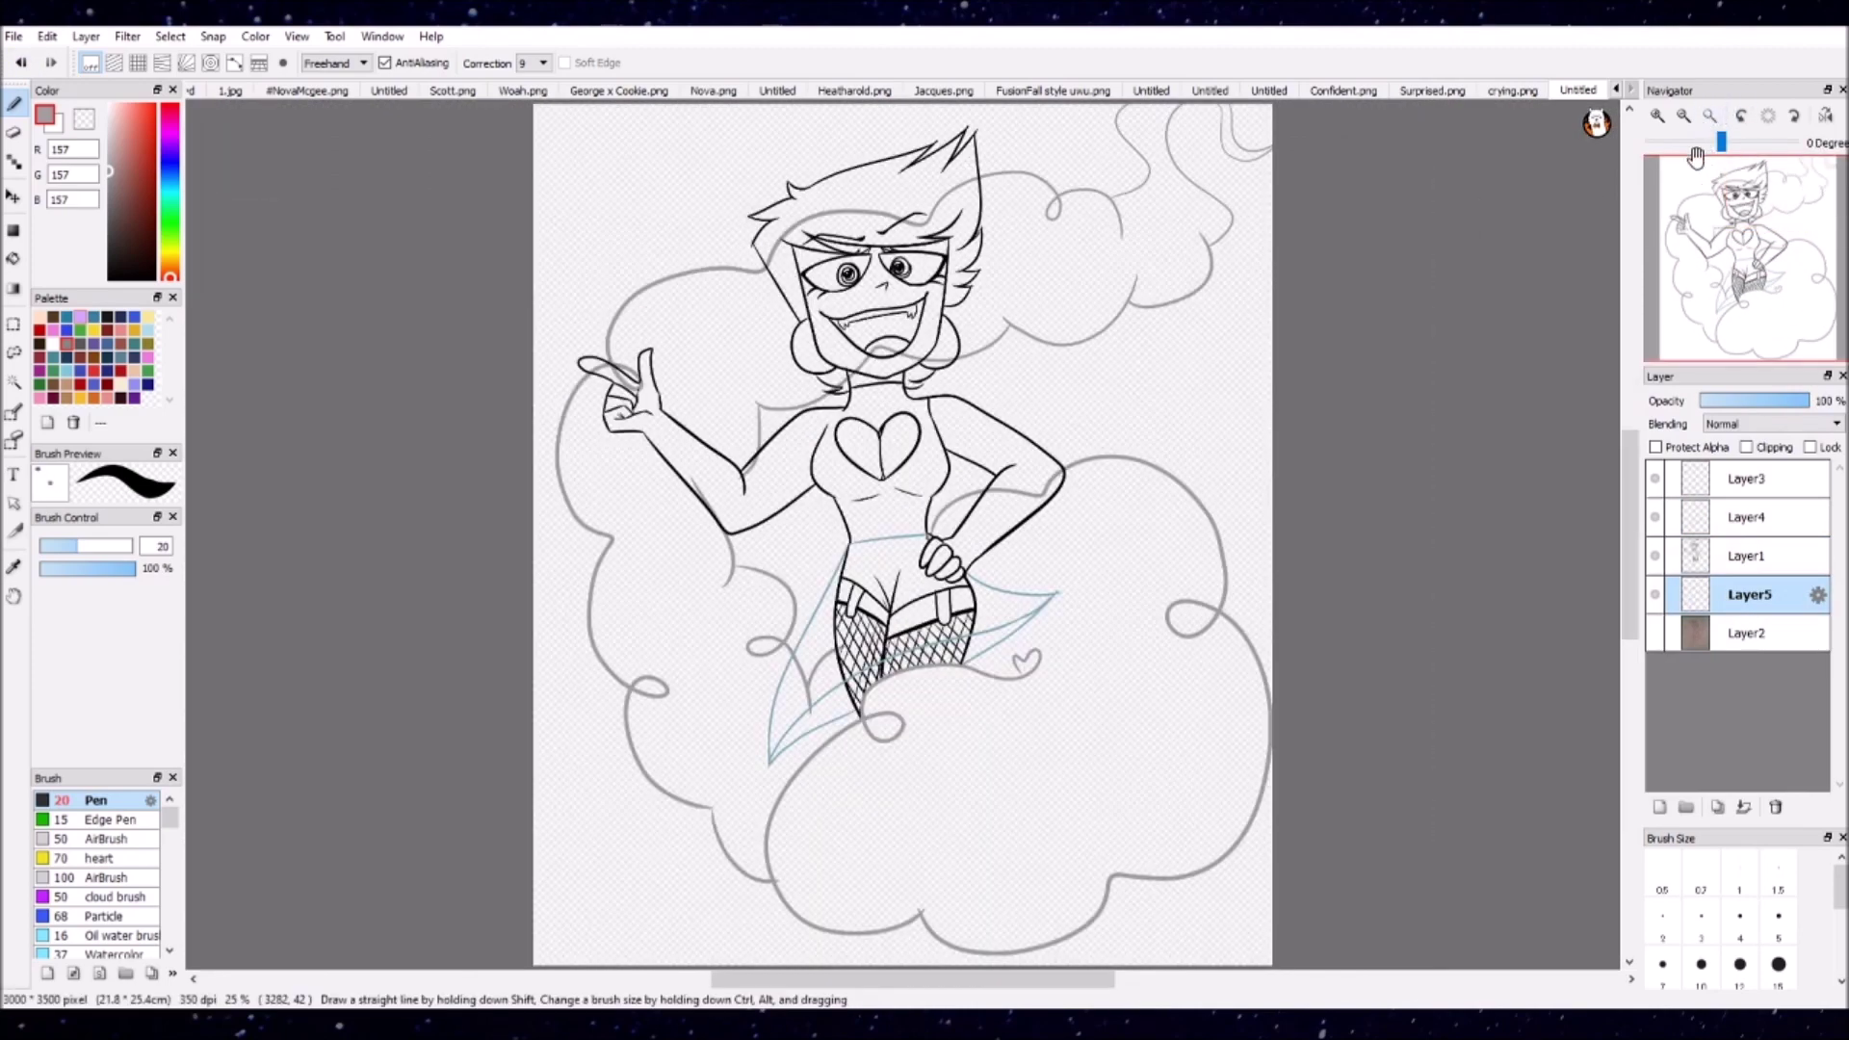
scroll(1412, 400, up, 2)
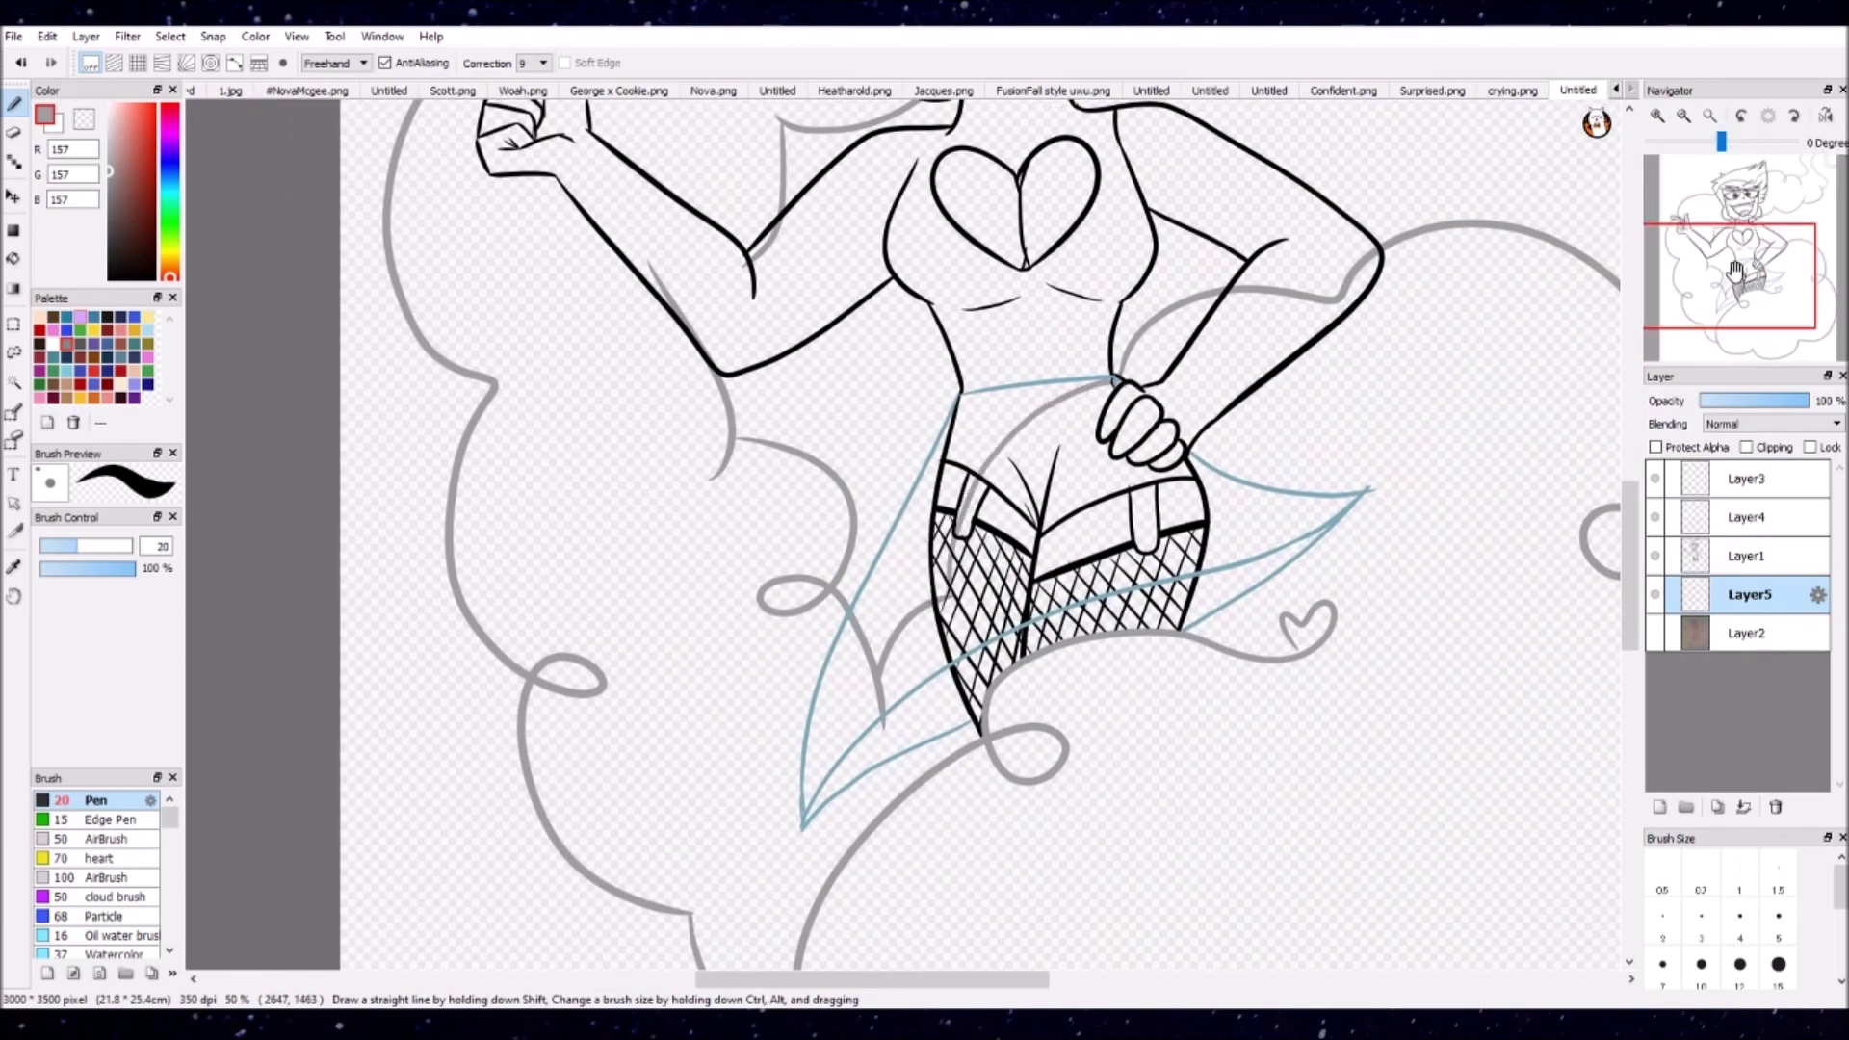
Step: Hide the grey cloud and blue skirt layers and select the black line-art layer
click(1654, 594)
click(1745, 556)
click(1666, 248)
click(1654, 517)
scroll(778, 845, up, 2)
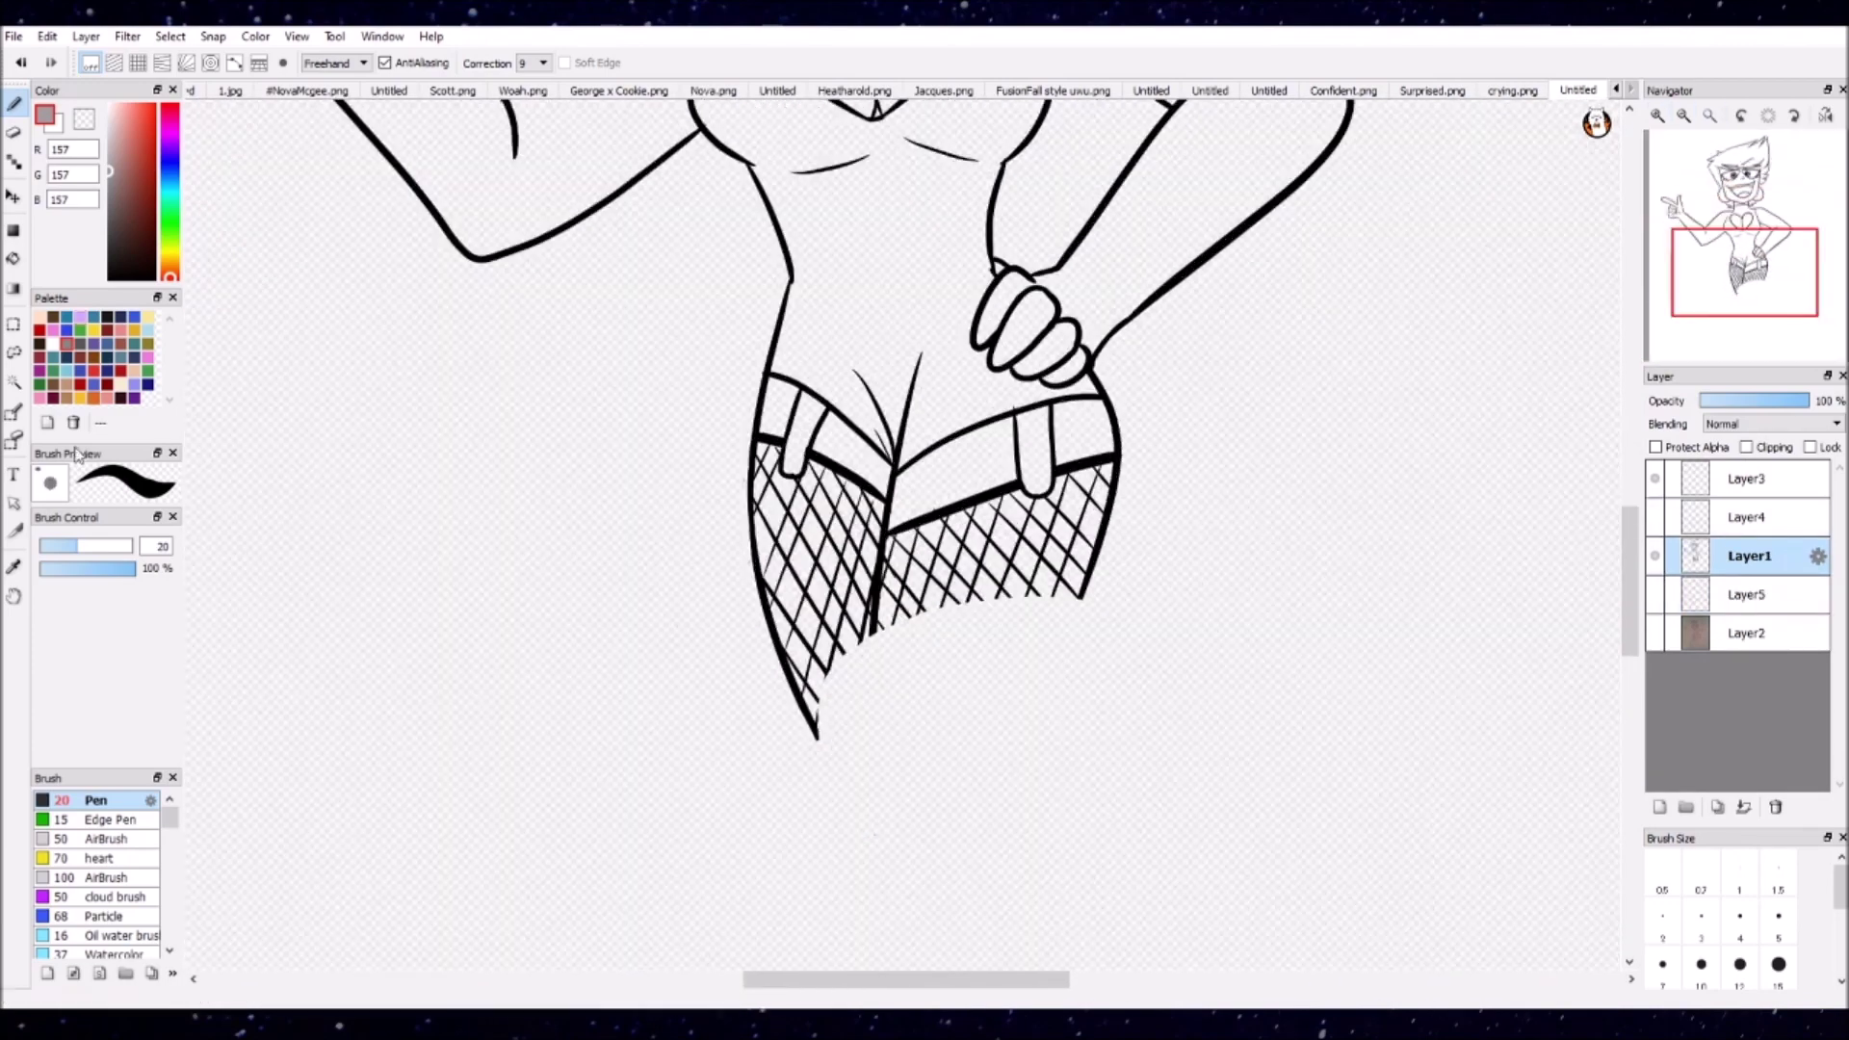
key(ctrl+shift+n)
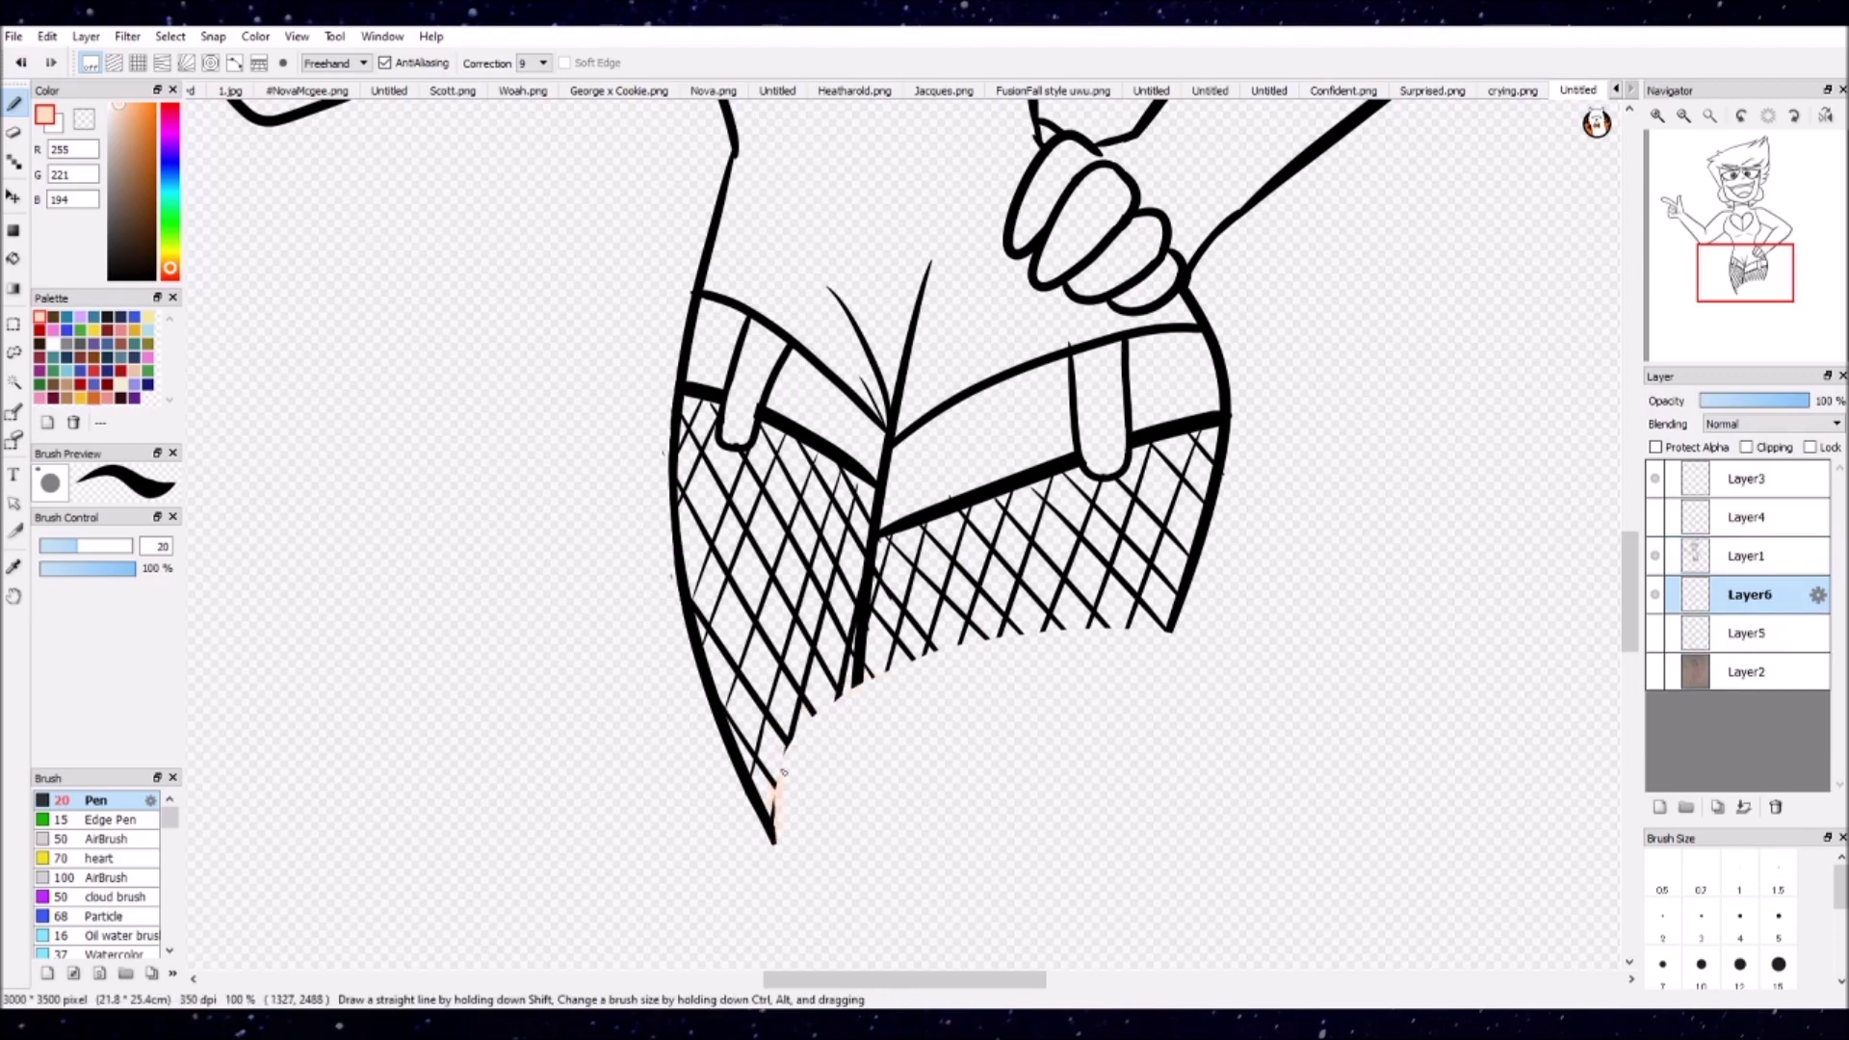
key(ctrl+z)
key(ctrl+z)
scroll(839, 669, up, 1)
key(g)
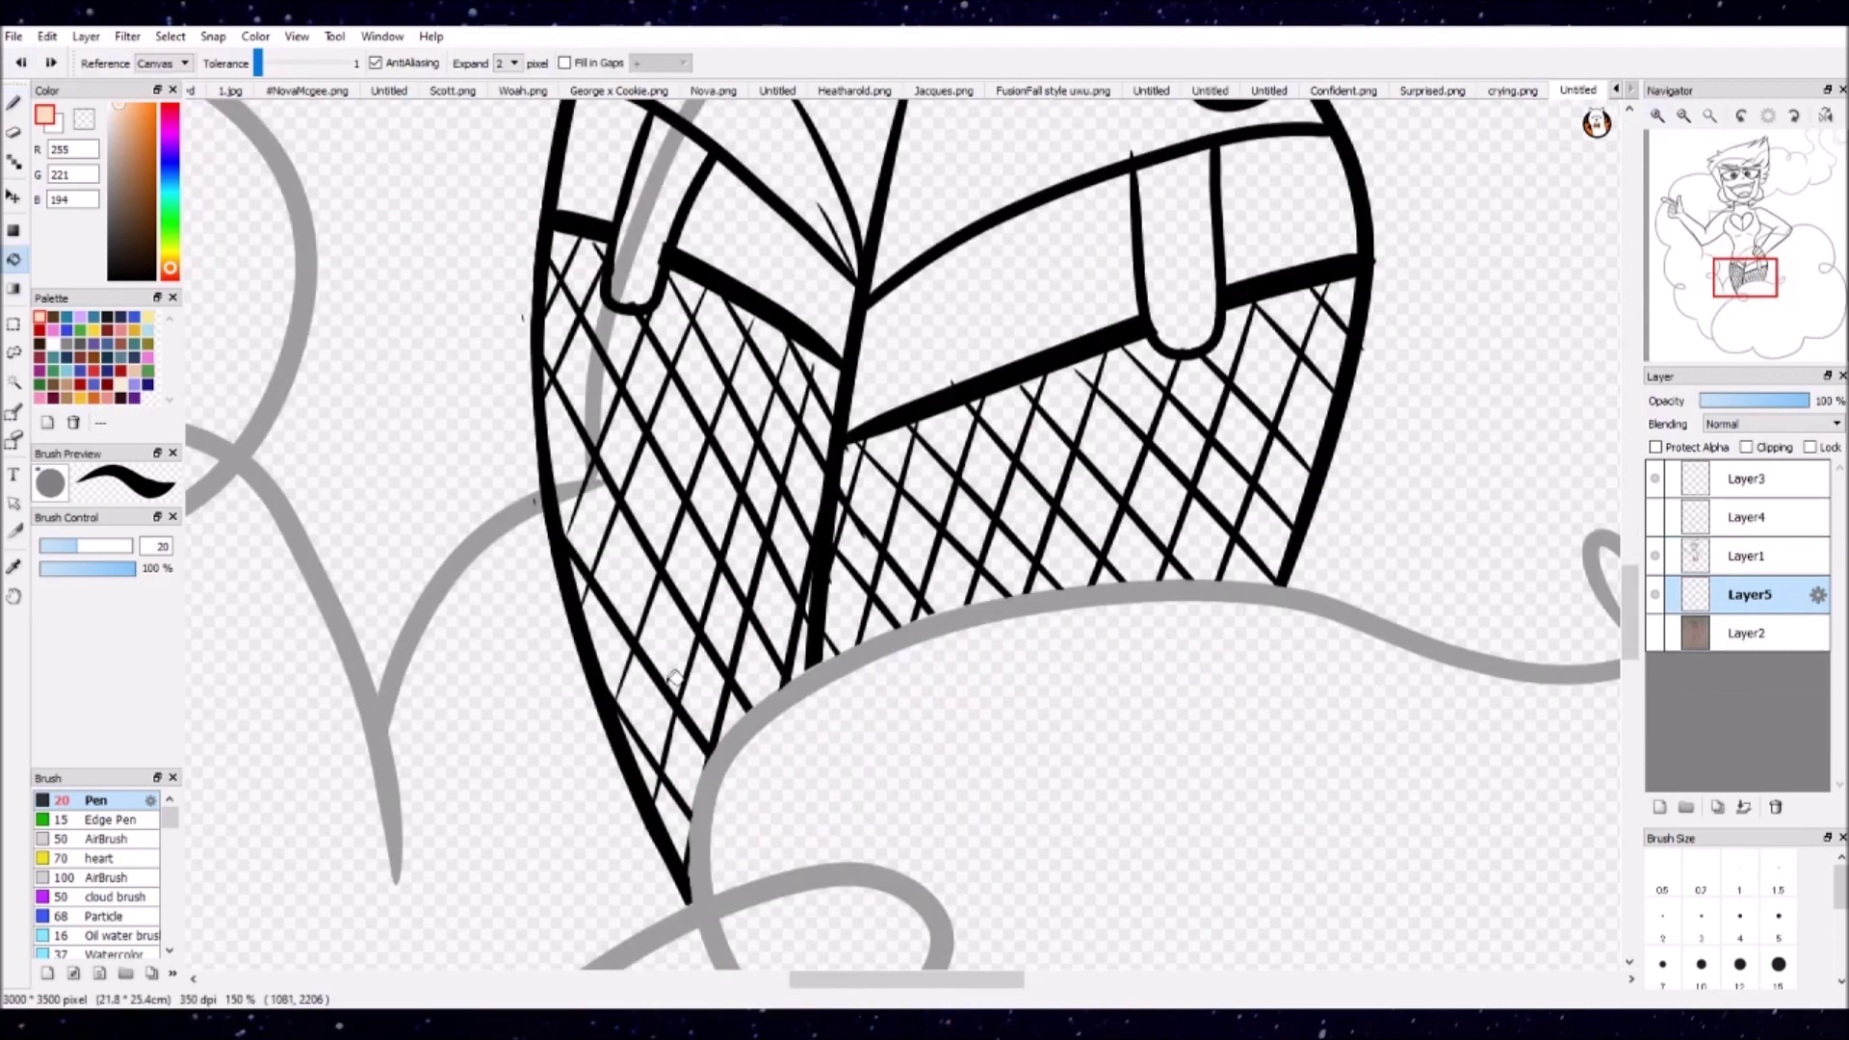
click(675, 824)
click(691, 756)
click(761, 674)
click(1139, 563)
click(1198, 557)
click(1250, 570)
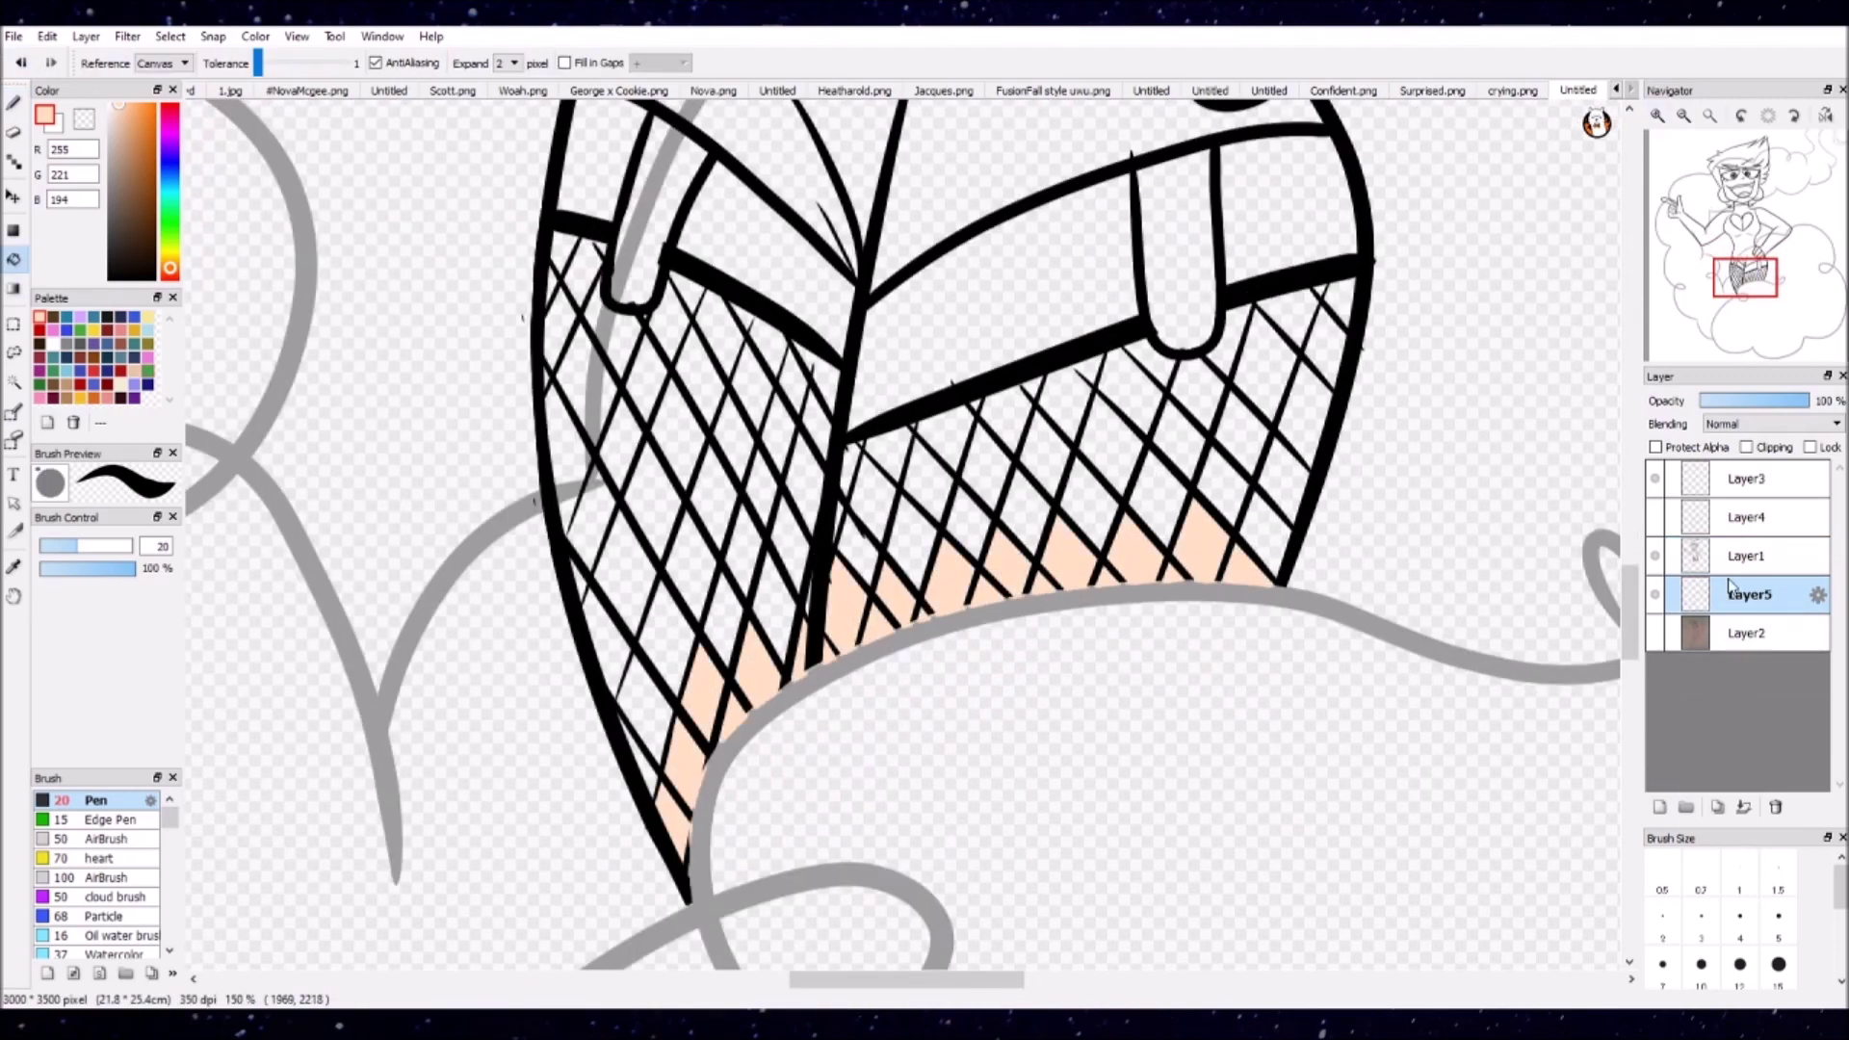
key(ctrl+z)
key(ctrl+z)
key(ctrl+z)
key(ctrl+z)
key(ctrl+z)
key(ctrl+z)
key(ctrl+z)
key(ctrl+z)
key(ctrl+z)
Step: On a new layer, fill the open fishnet cells along the cloud edge with peach (255, 221, 194)
key(ctrl+shift+n)
click(679, 790)
click(707, 688)
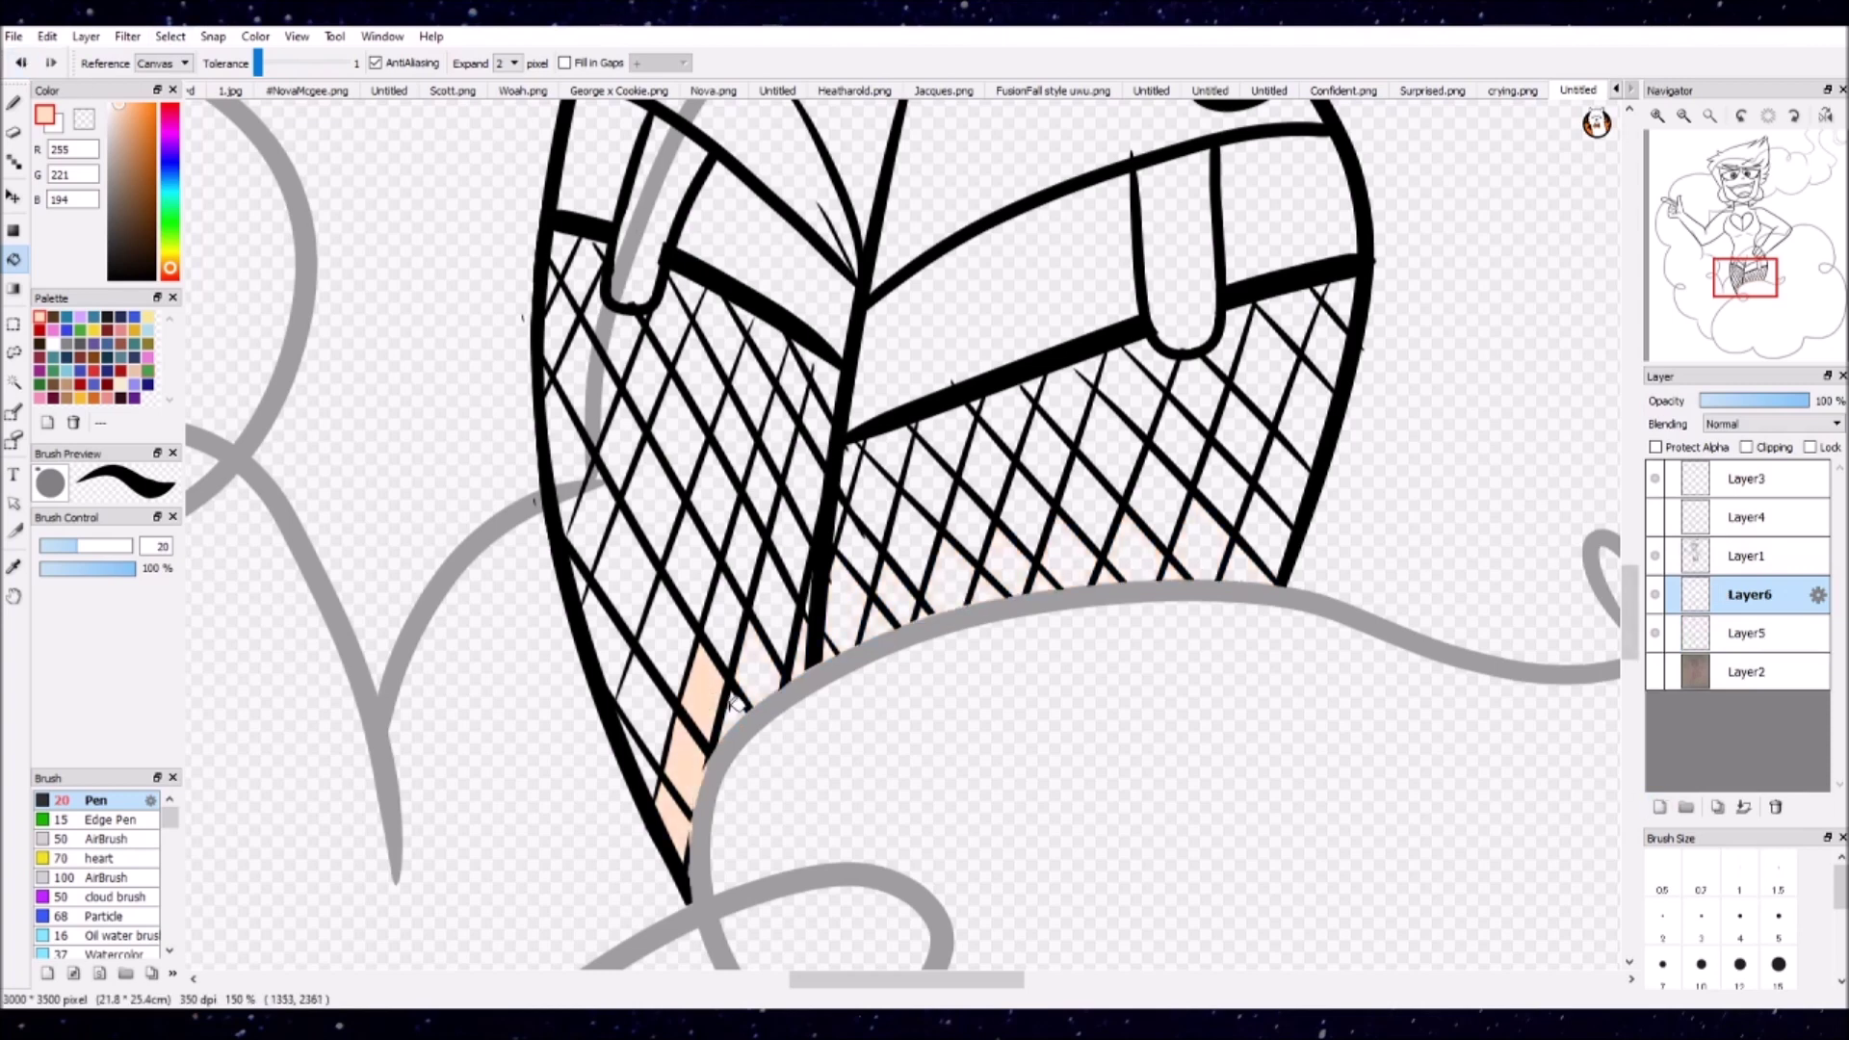
click(1060, 568)
click(1146, 557)
click(1199, 554)
click(1250, 568)
Step: Move the peach layer below the cloud layer, hide the cloud, and fill the left stocking's remaining fishnet cells
drag(1749, 594, 1749, 637)
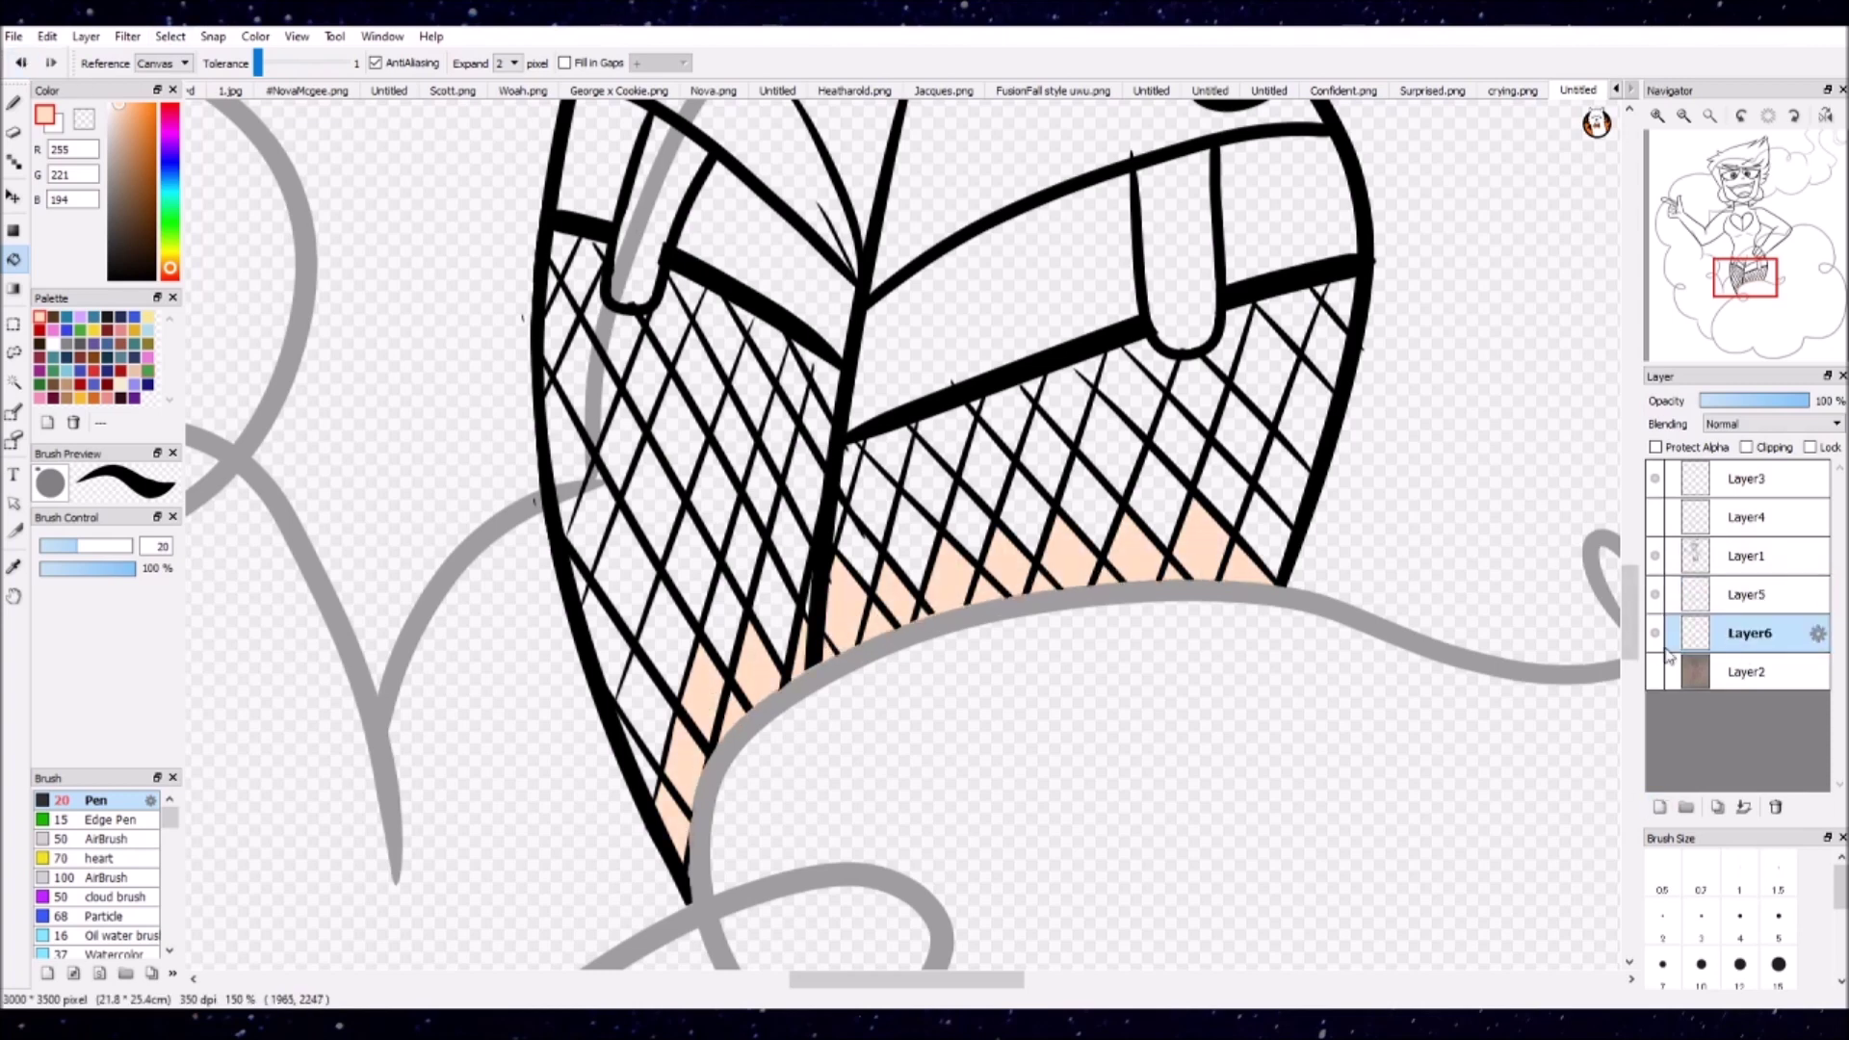
click(1654, 594)
click(583, 582)
click(590, 520)
click(567, 452)
click(558, 371)
click(651, 507)
click(679, 434)
click(691, 568)
click(714, 500)
click(806, 483)
click(792, 544)
click(771, 458)
click(699, 373)
Step: Fill the right stocking's remaining fishnet cells with the same peach
click(867, 491)
click(913, 544)
click(928, 481)
click(986, 467)
click(1110, 446)
click(1130, 388)
click(1243, 434)
click(1265, 364)
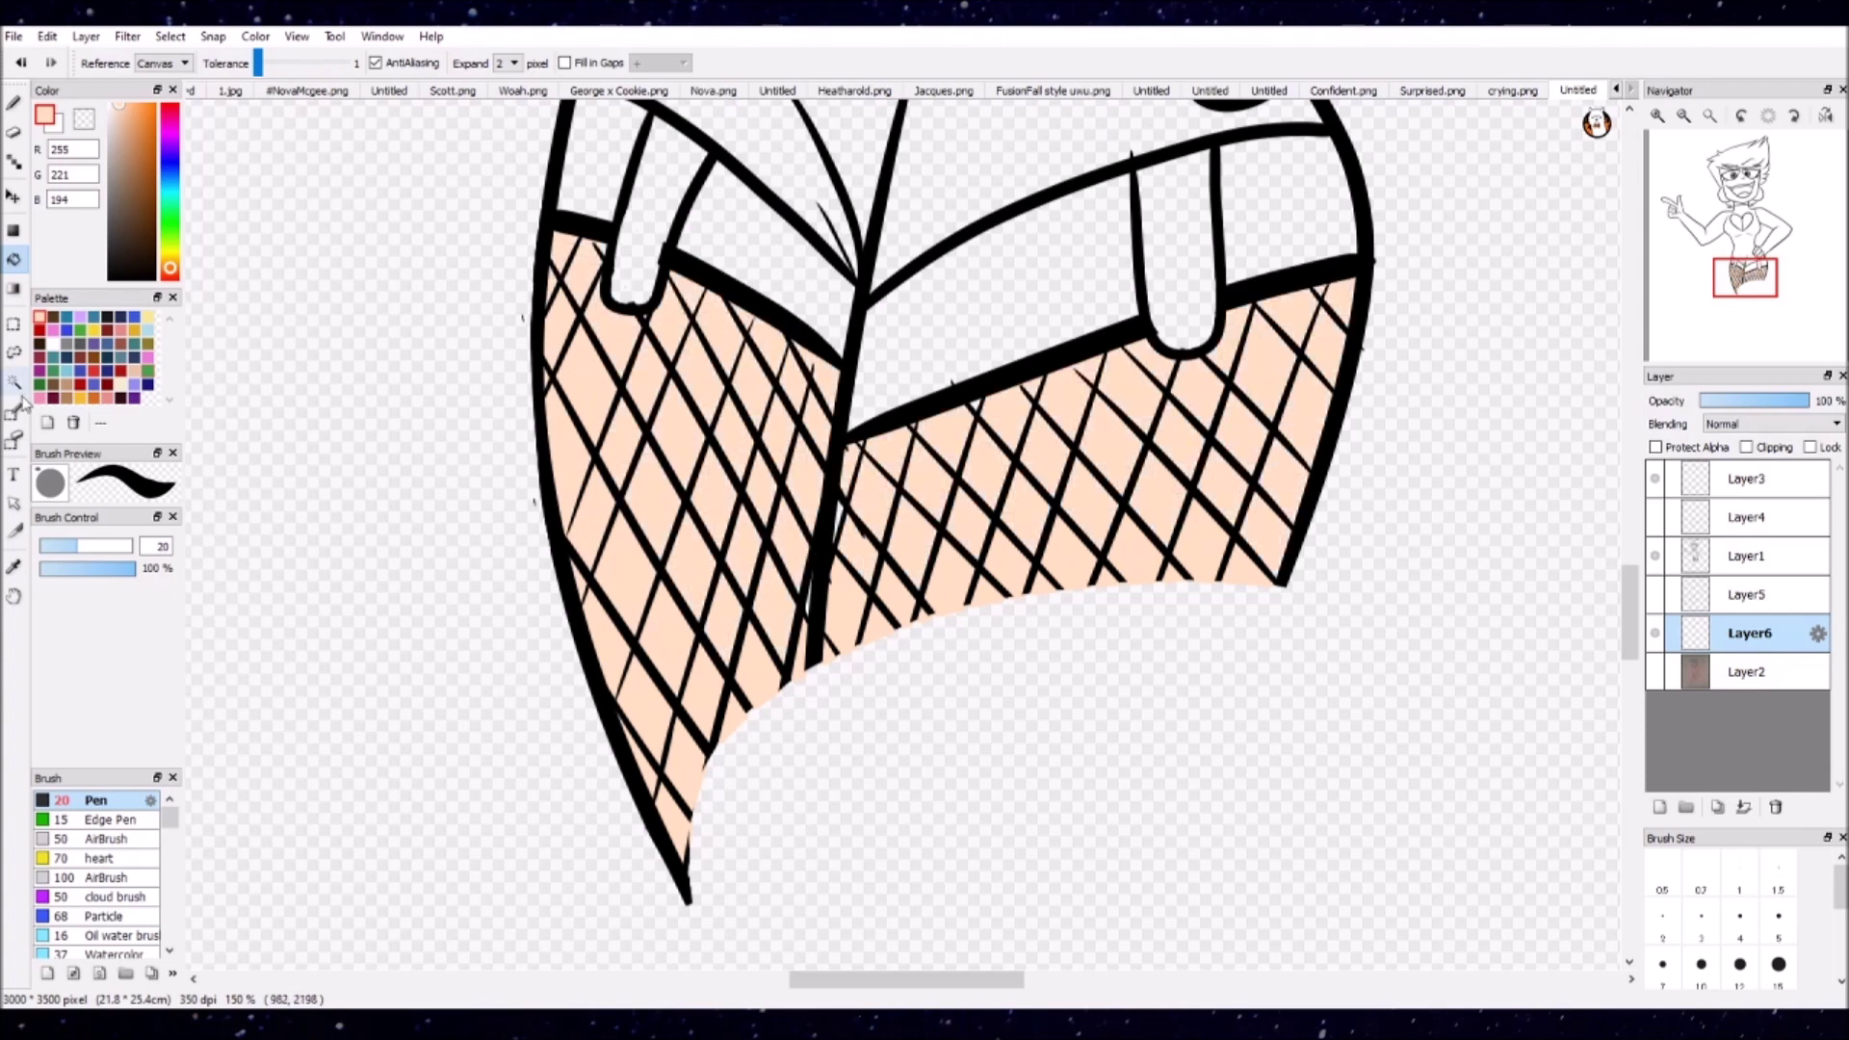
Step: Add a layer clipped to the peach fill and paint a dark tone over both stockings
key(b)
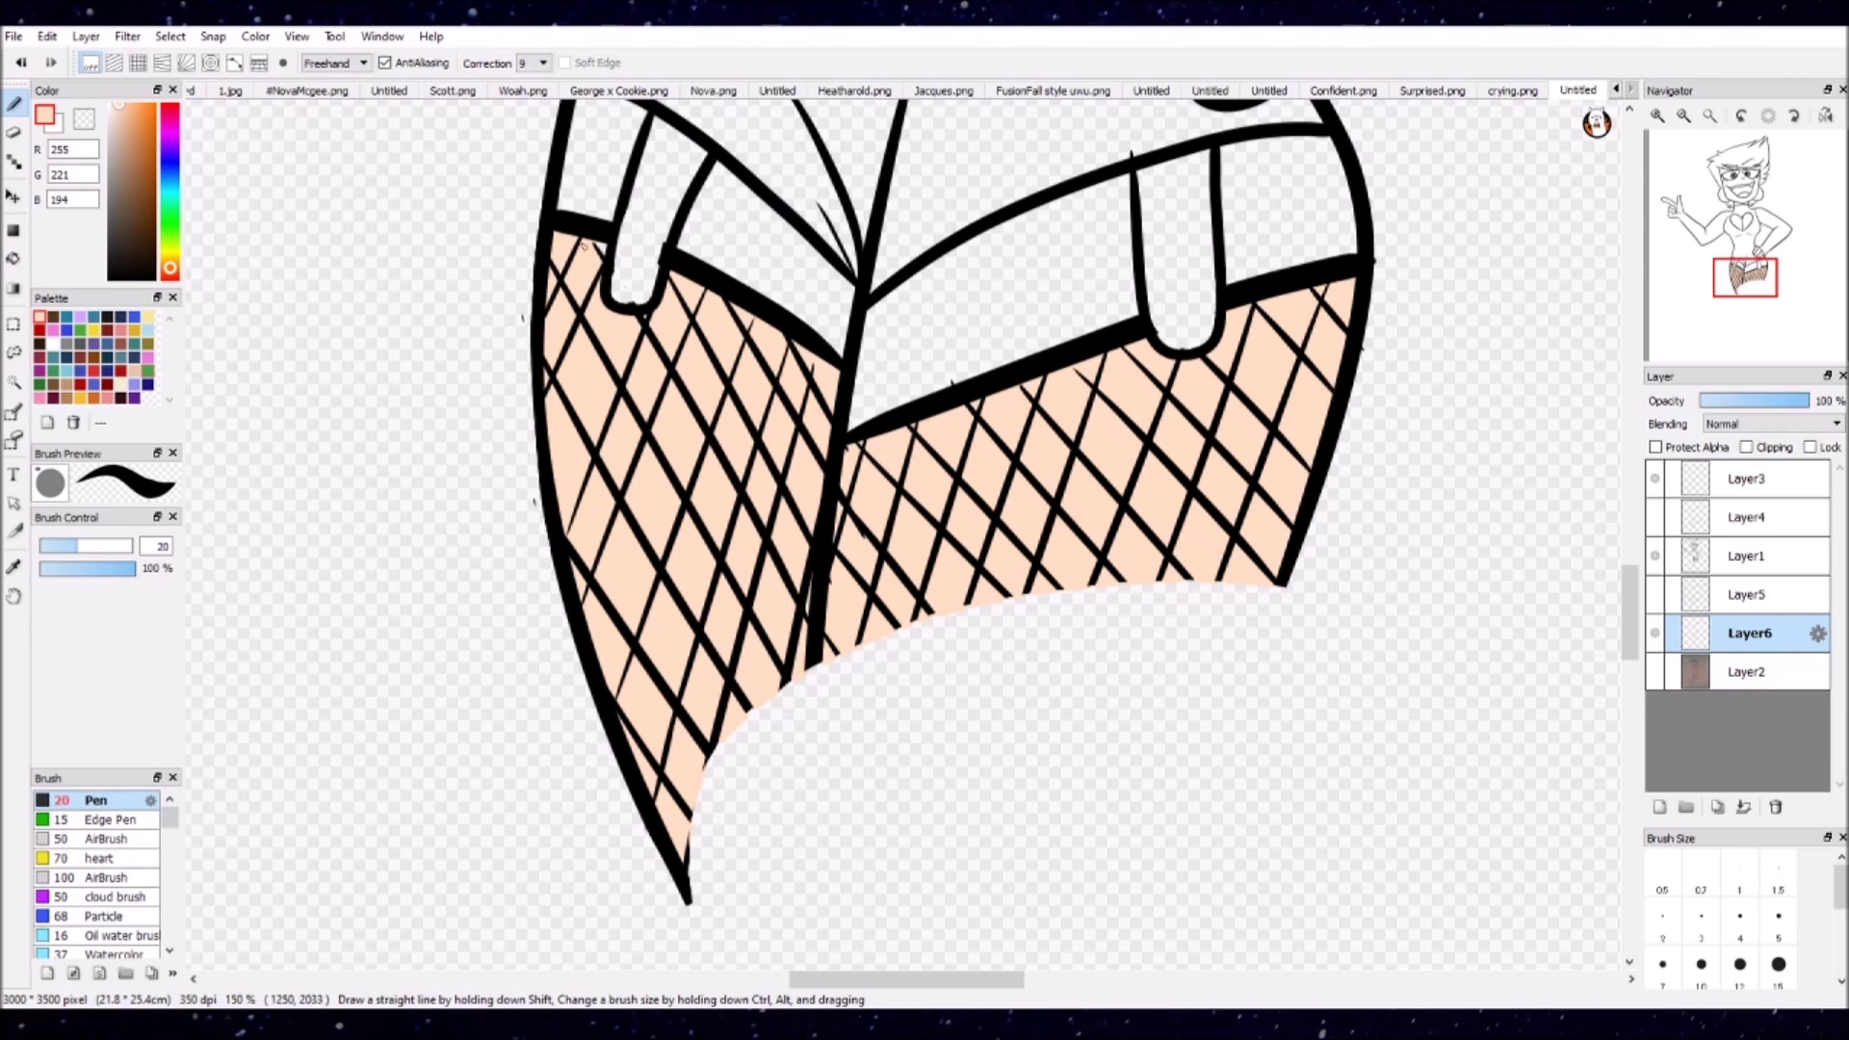
click(1659, 807)
click(1745, 447)
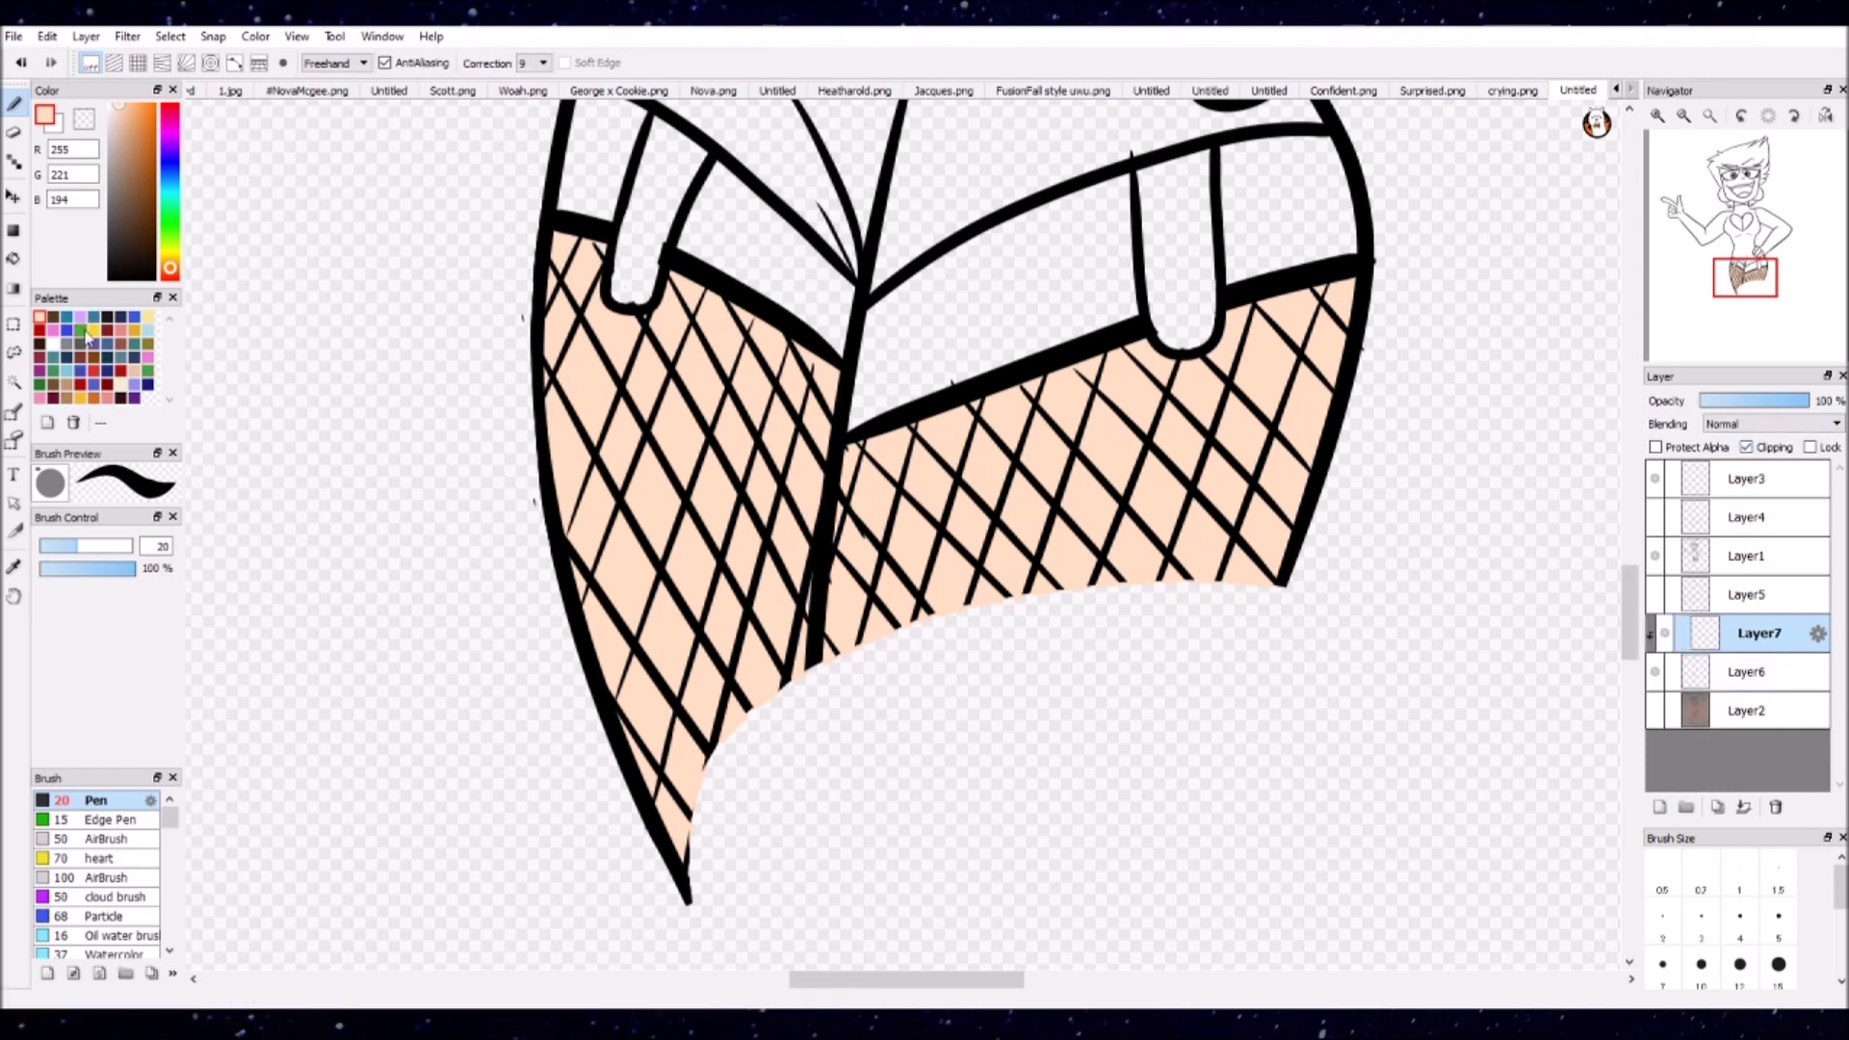
alt+click(554, 233)
mouse_move(555, 308)
mouse_down()
mouse_move(574, 496)
mouse_move(624, 324)
mouse_move(675, 319)
mouse_move(824, 378)
mouse_move(801, 614)
mouse_move(771, 681)
mouse_move(677, 773)
mouse_move(618, 466)
mouse_move(712, 549)
mouse_move(759, 443)
mouse_move(677, 336)
mouse_move(997, 417)
mouse_move(1135, 370)
mouse_move(1019, 539)
mouse_move(1262, 572)
mouse_move(1069, 487)
mouse_move(1194, 496)
mouse_move(1276, 365)
mouse_move(1154, 360)
mouse_move(1249, 332)
mouse_up()
Step: Touch up the peach base under the stockings and lower the opacity of the dark clipped layer
click(1749, 671)
alt+click(572, 545)
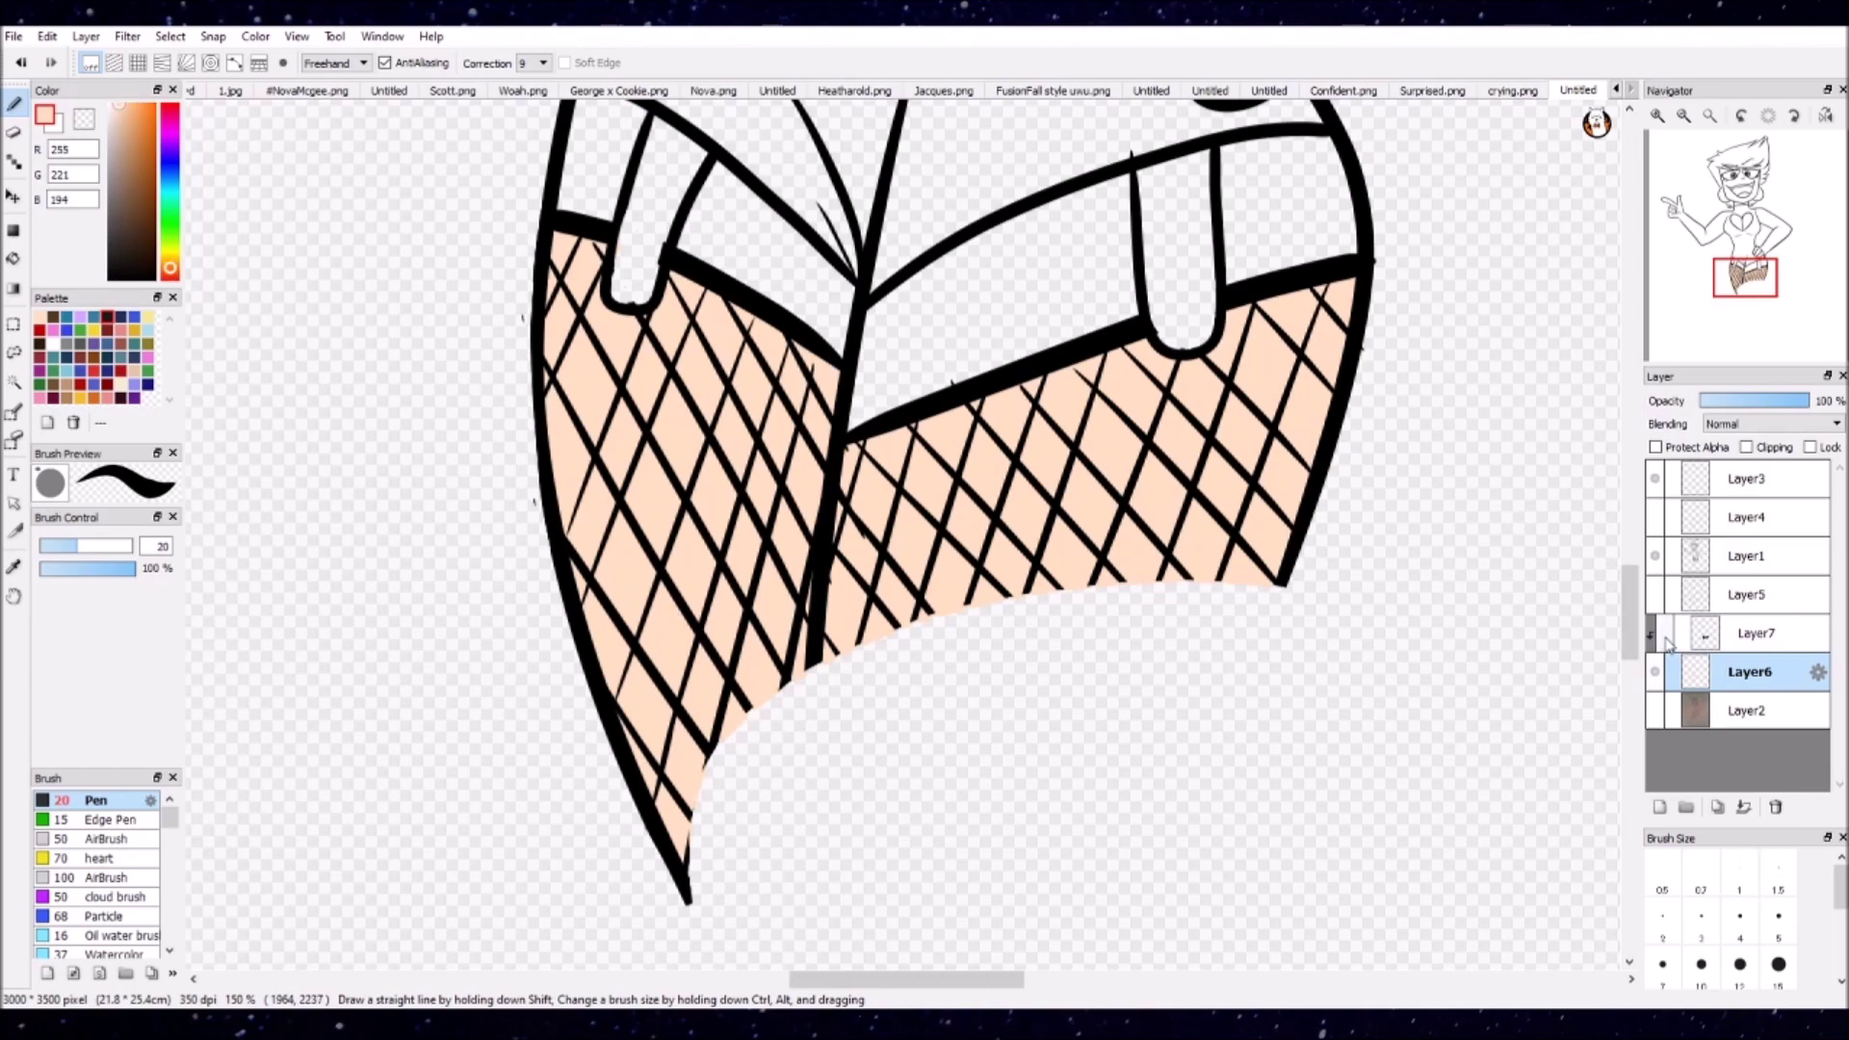
click(1755, 633)
drag(1809, 399, 1733, 399)
Step: Fill the bare skin above the stockings and the arm resting on the hip with peach on the skin layer
click(1749, 671)
scroll(867, 481, up, 3)
click(14, 258)
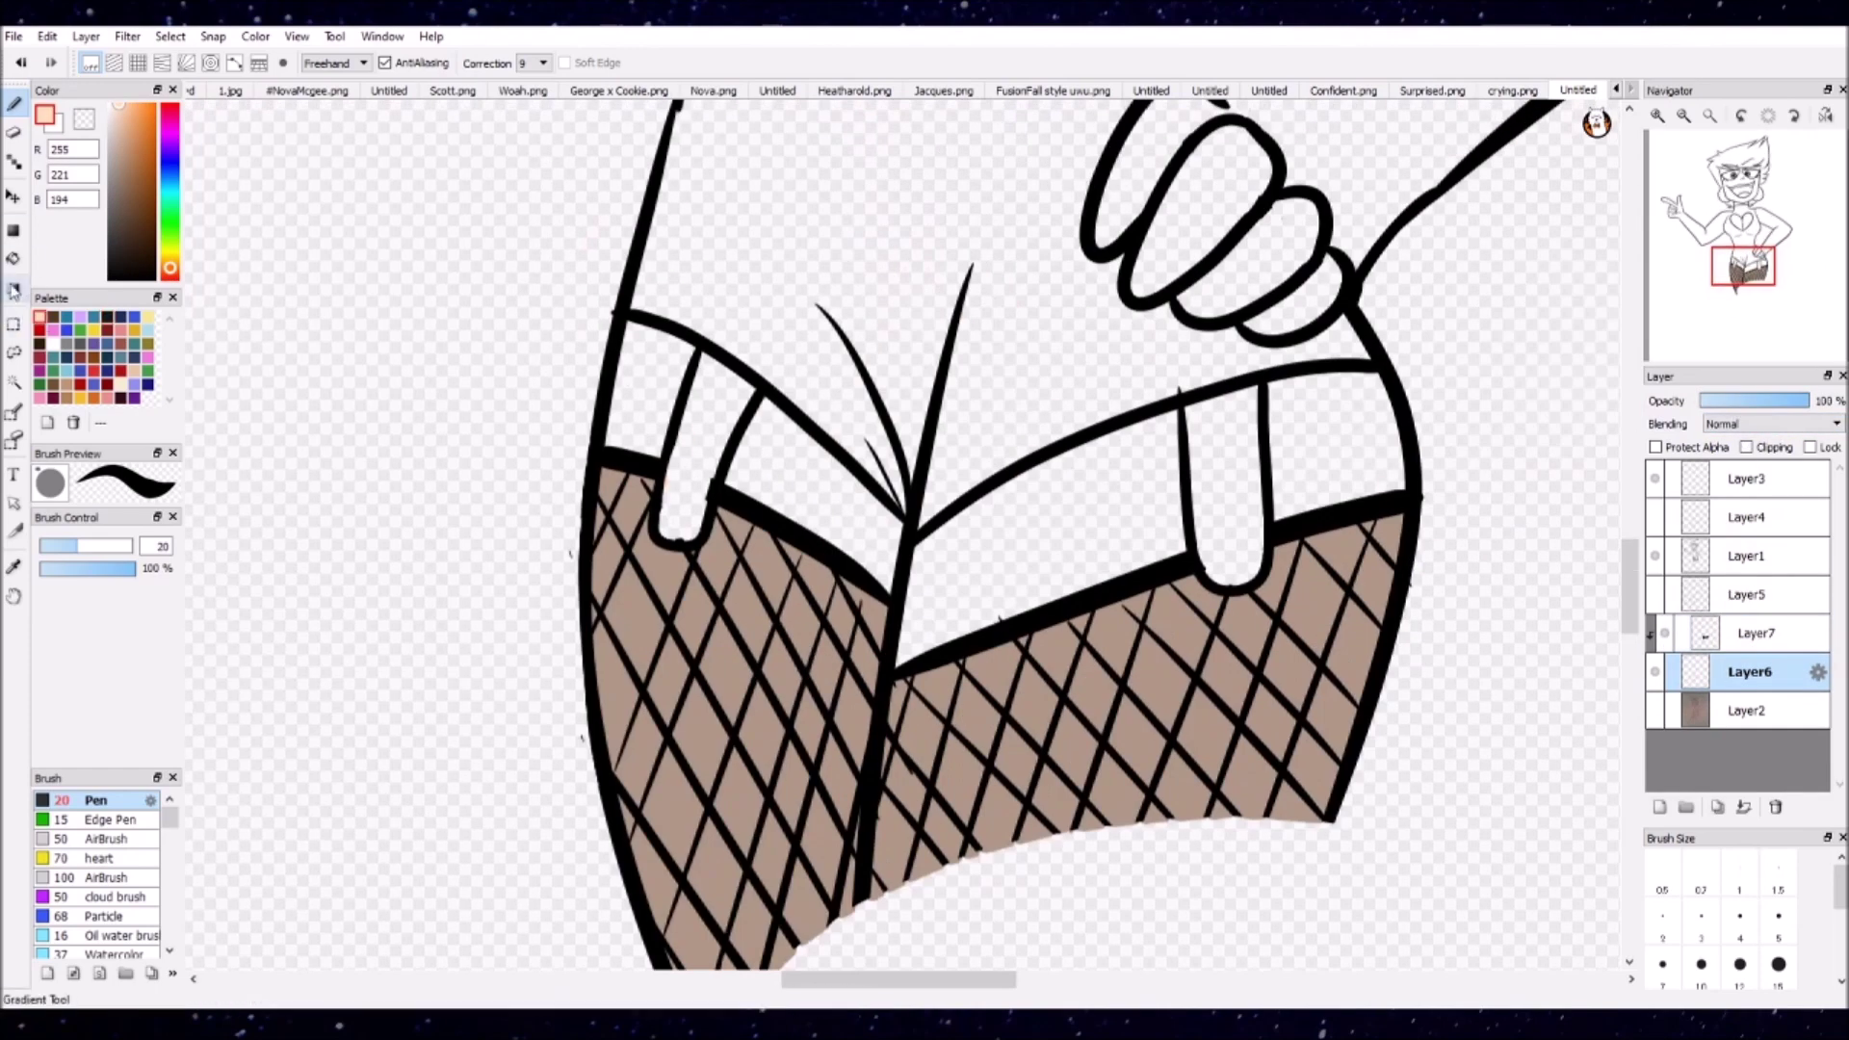
click(640, 394)
click(1059, 539)
scroll(750, 231, up, 10)
scroll(750, 232, left, 5)
scroll(750, 231, right, 10)
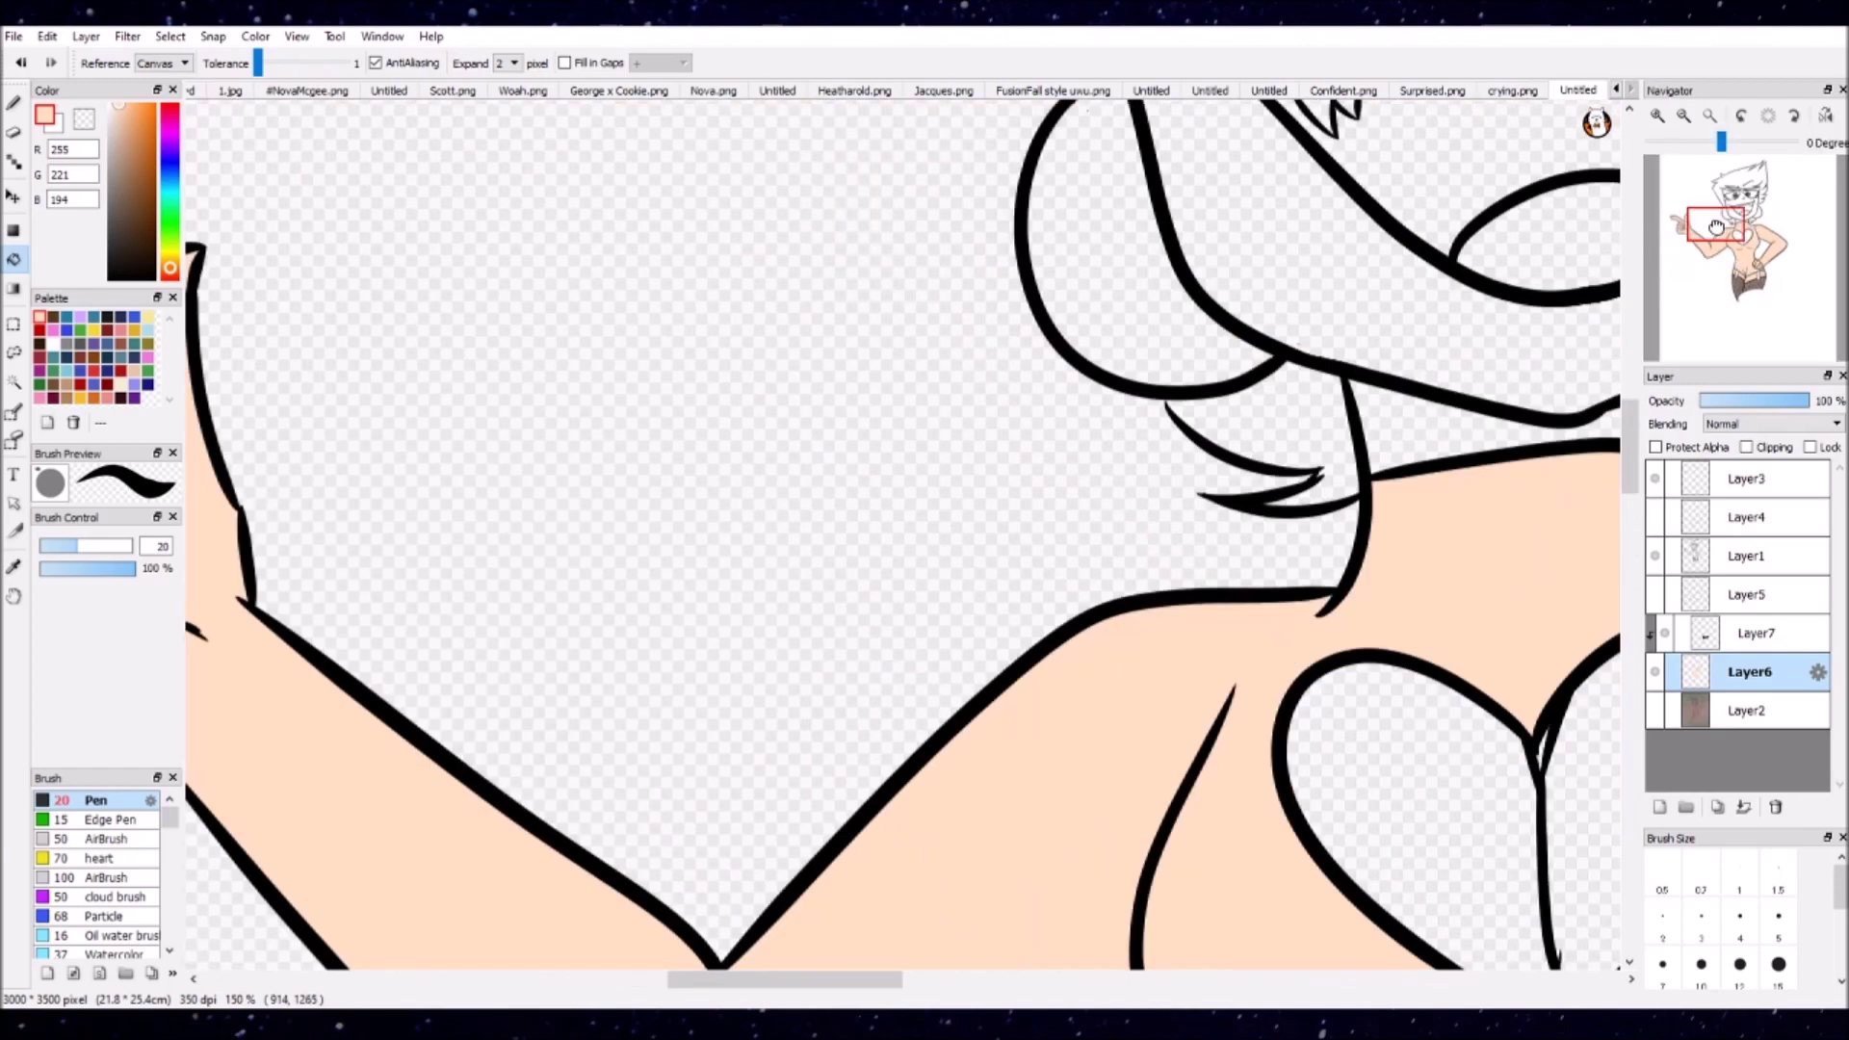
Step: Undo the last peach fill and extend the black armhole line up to the shoulder on the pointing arm's side
alt+click(978, 441)
key(ctrl+z)
key(b)
click(1749, 671)
scroll(866, 482, left, 10)
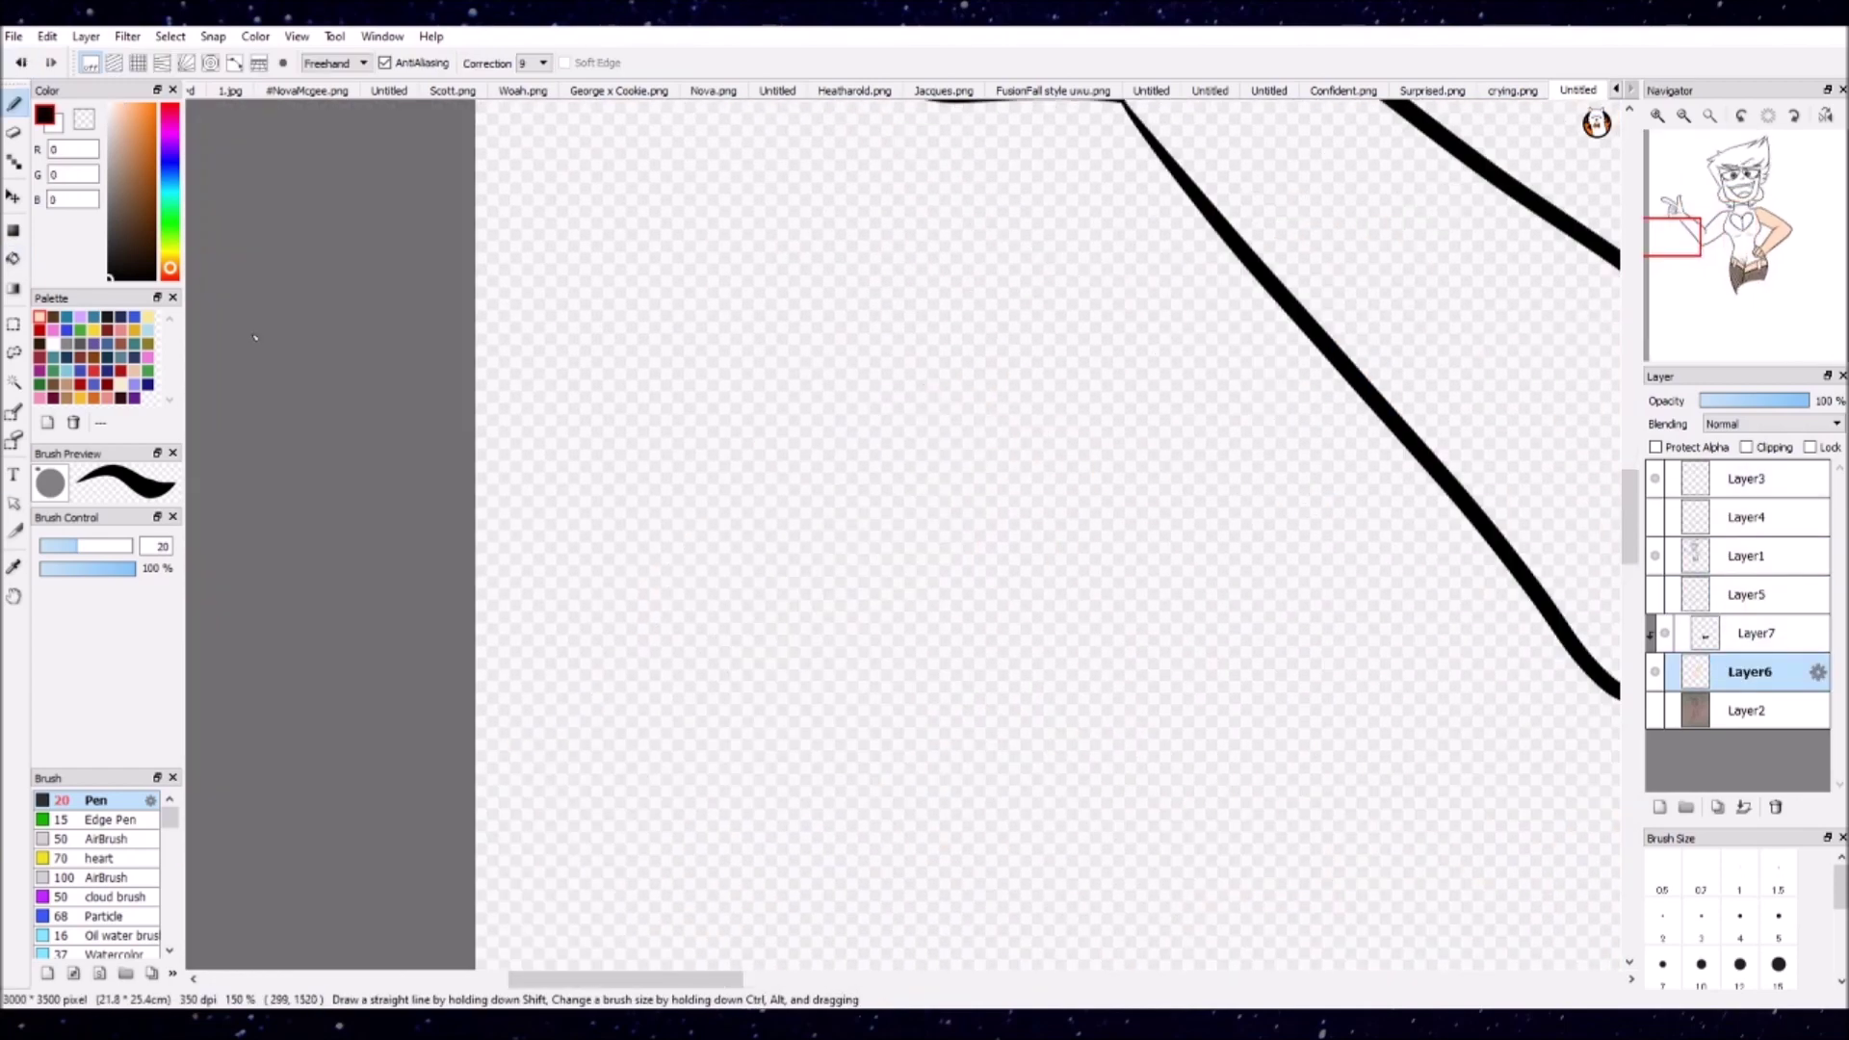
Step: Fill the pointing arm, face, ears, neck and heart-shaped chest opening with peach on the skin layer
click(14, 258)
scroll(866, 482, down, 5)
scroll(866, 482, right, 5)
click(857, 683)
click(783, 421)
click(751, 193)
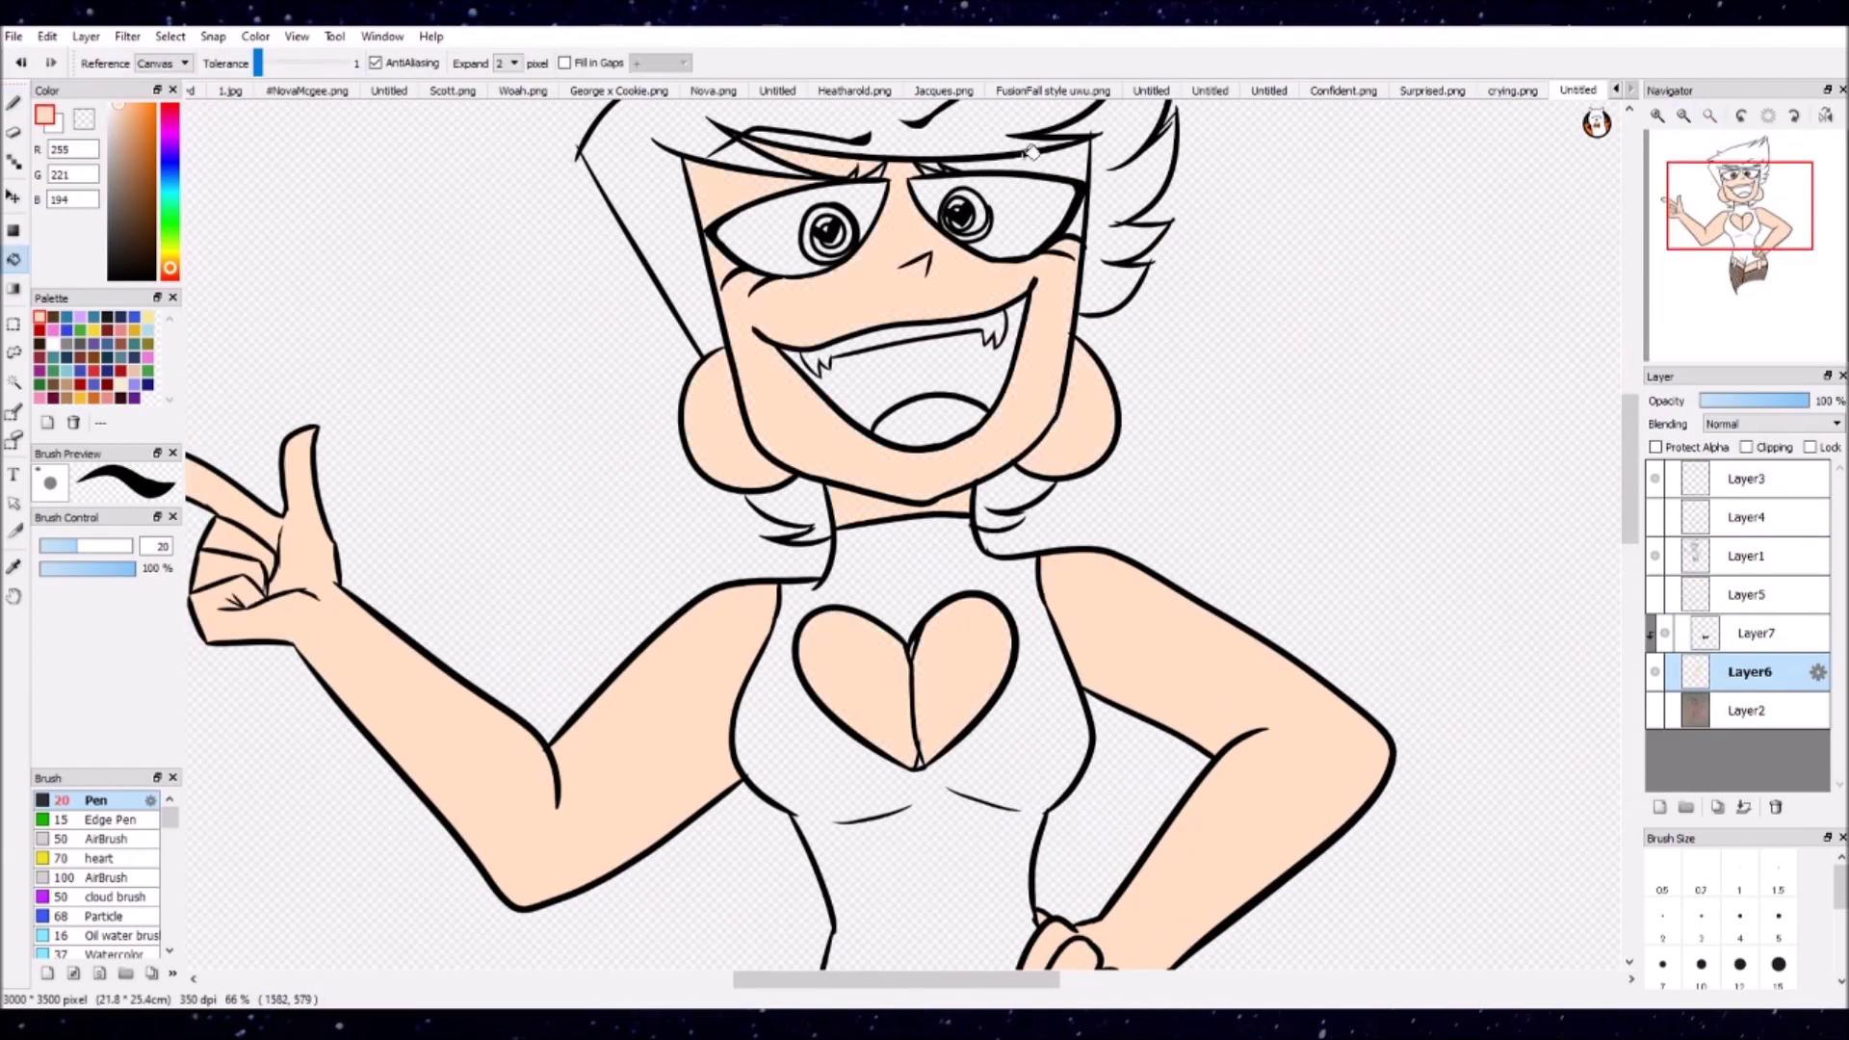
click(1021, 159)
Step: Touch up the black facial line art and paint leftover gaps in the skin fill with the same peach
alt+click(1088, 193)
scroll(1088, 192, up, 5)
key(b)
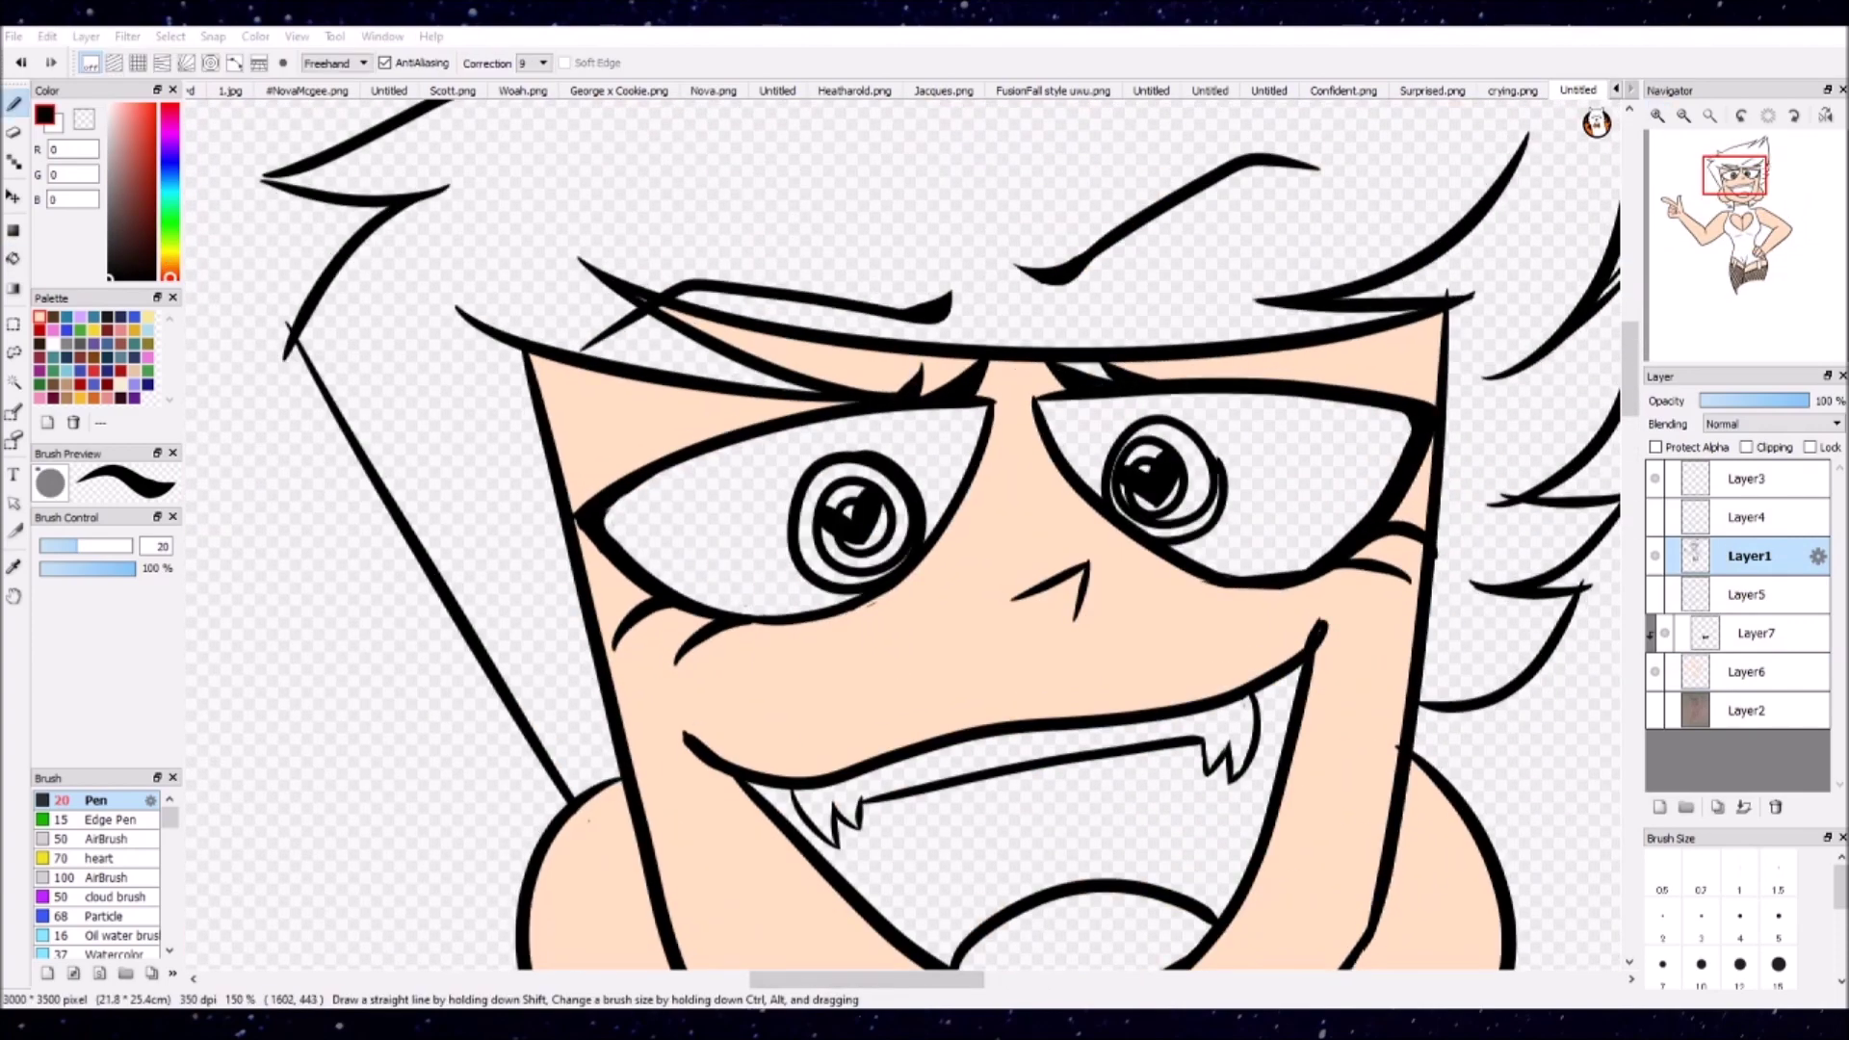
alt+click(1088, 404)
click(1747, 671)
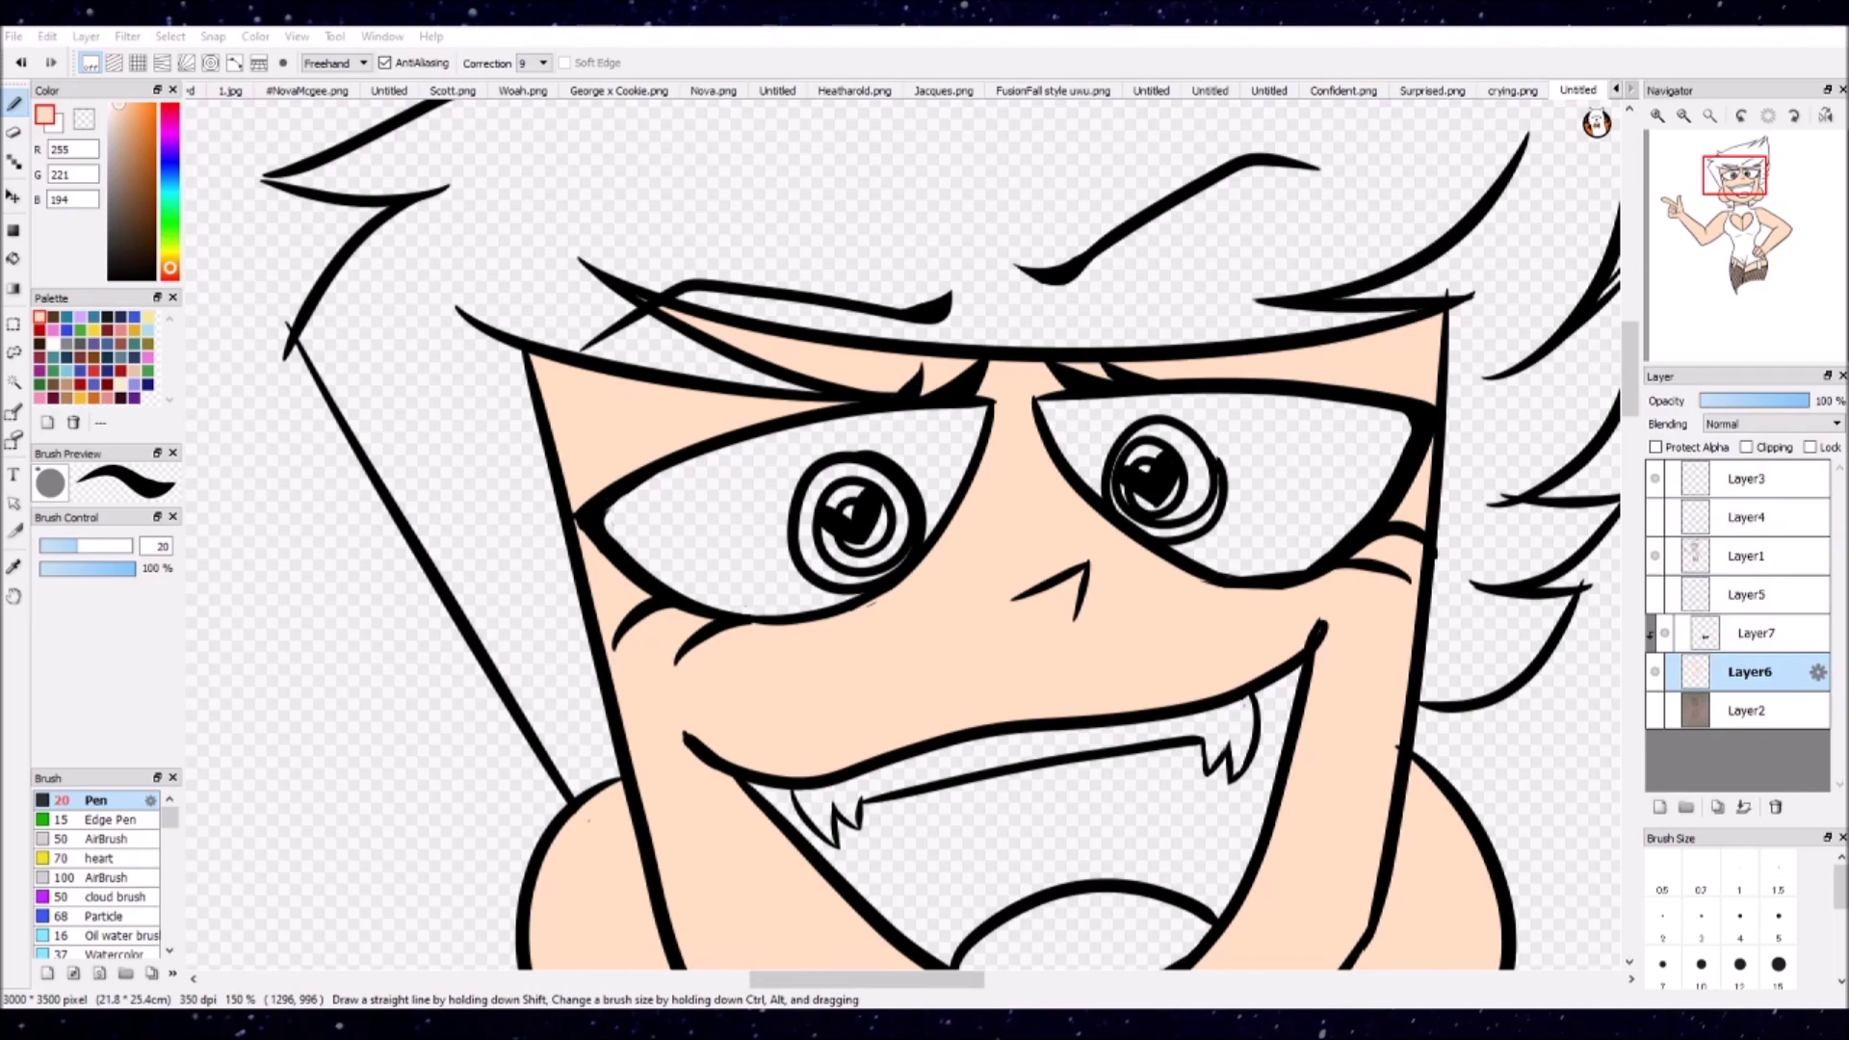
scroll(1069, 511, down, 10)
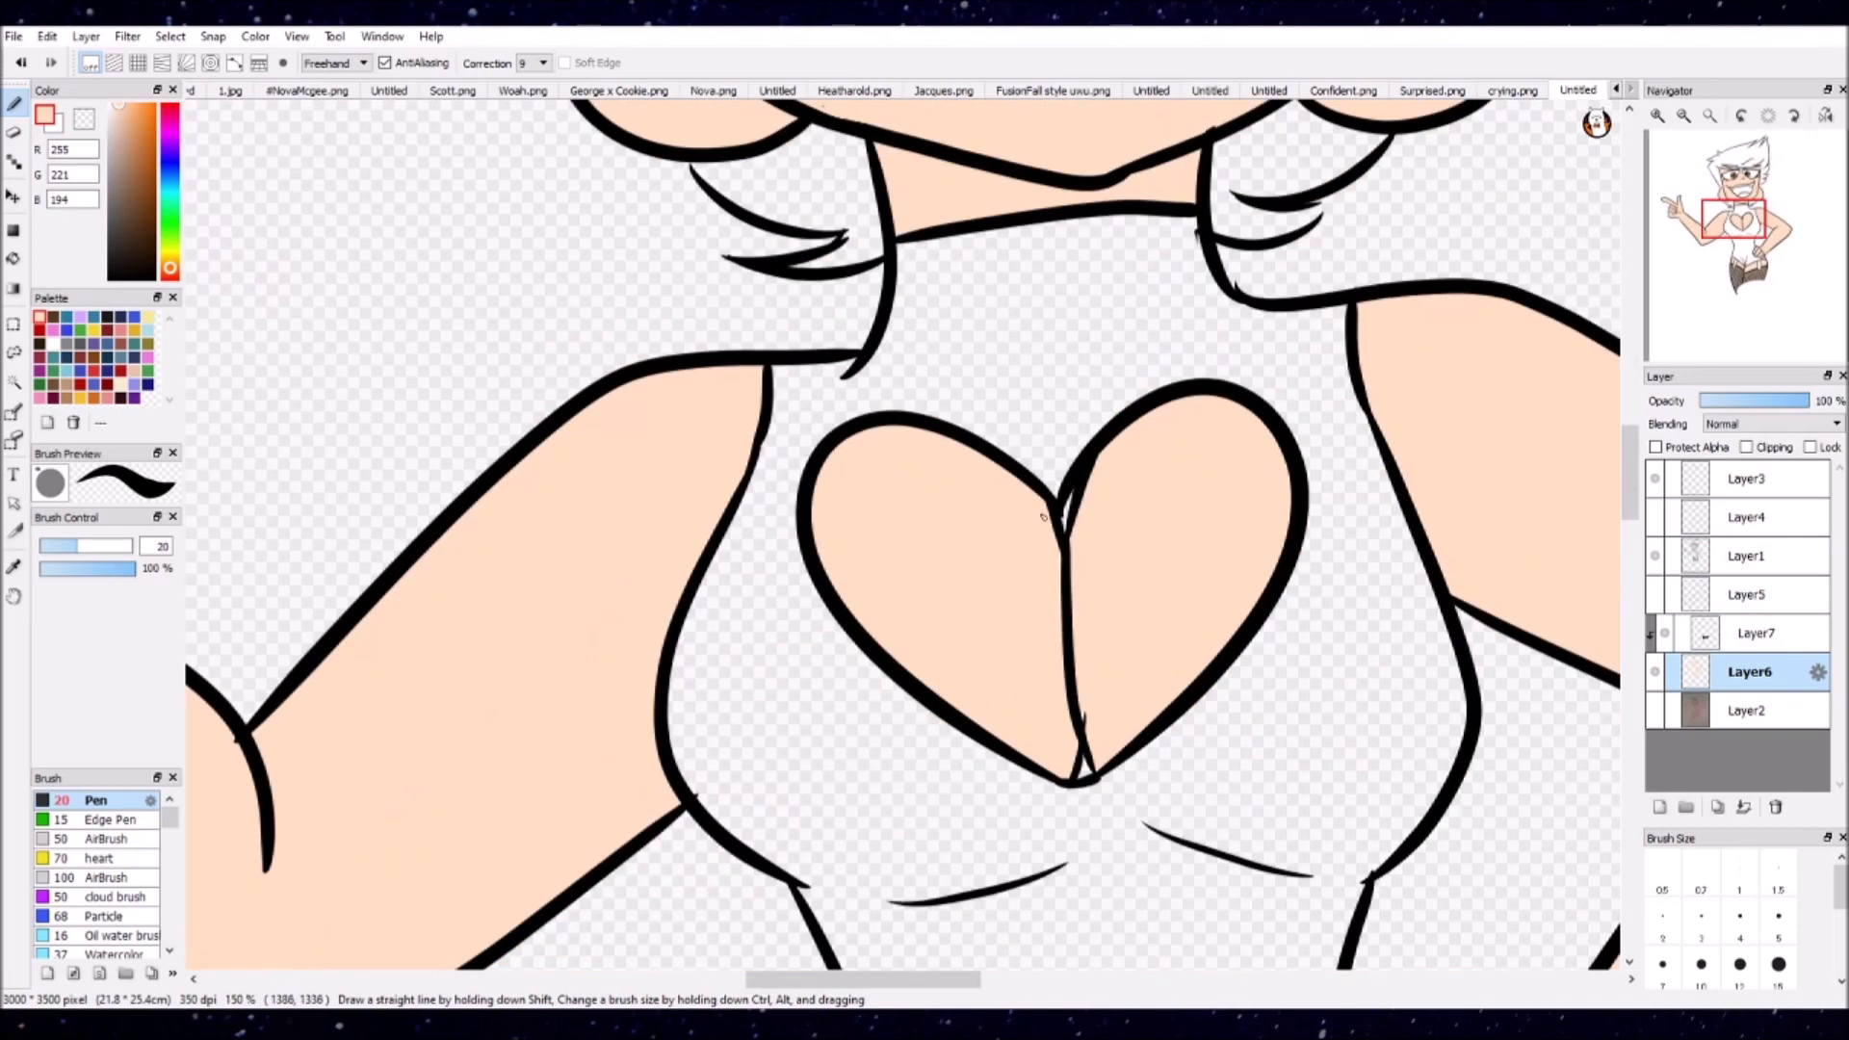
scroll(1079, 543, up, 8)
scroll(1080, 543, down, 4)
Step: Add a new layer and fill all hair sections with brown, RGB 127, 96, 72
key(ctrl+shift+n)
click(53, 316)
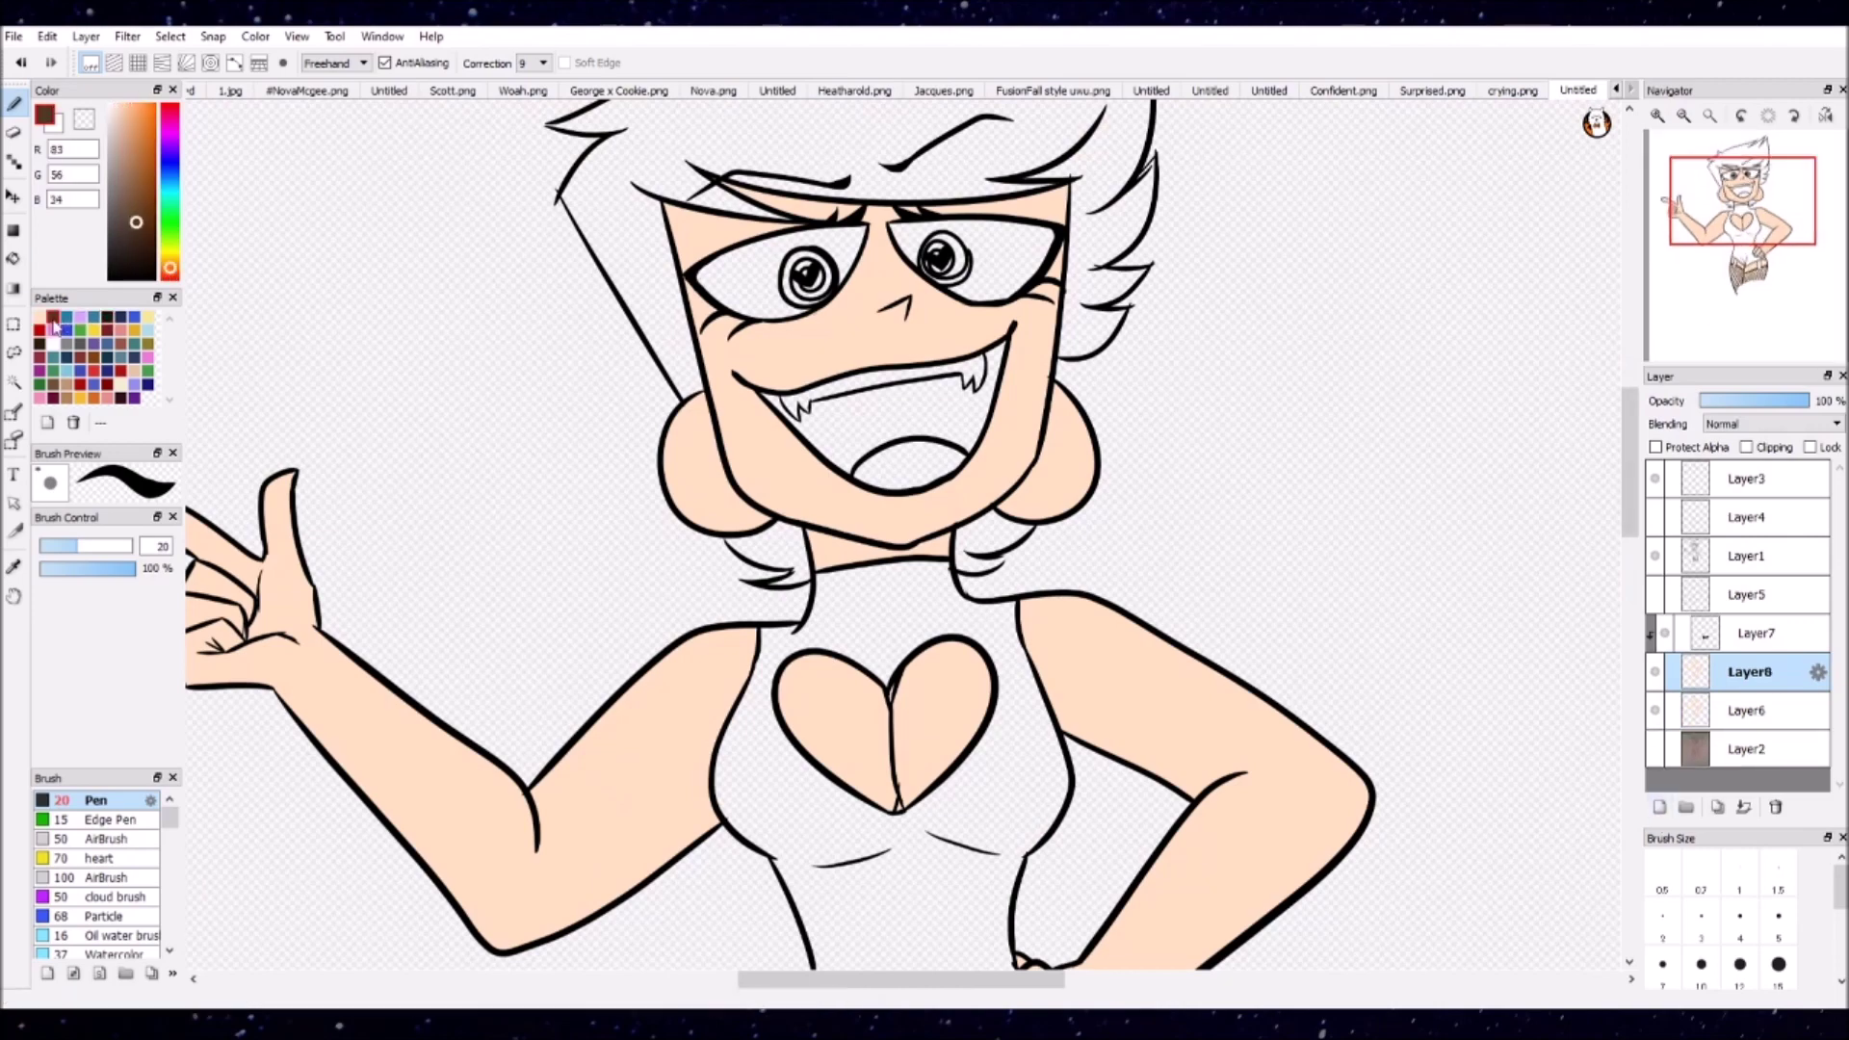
key(g)
click(616, 231)
click(771, 559)
click(982, 549)
scroll(963, 578, up, 6)
key(b)
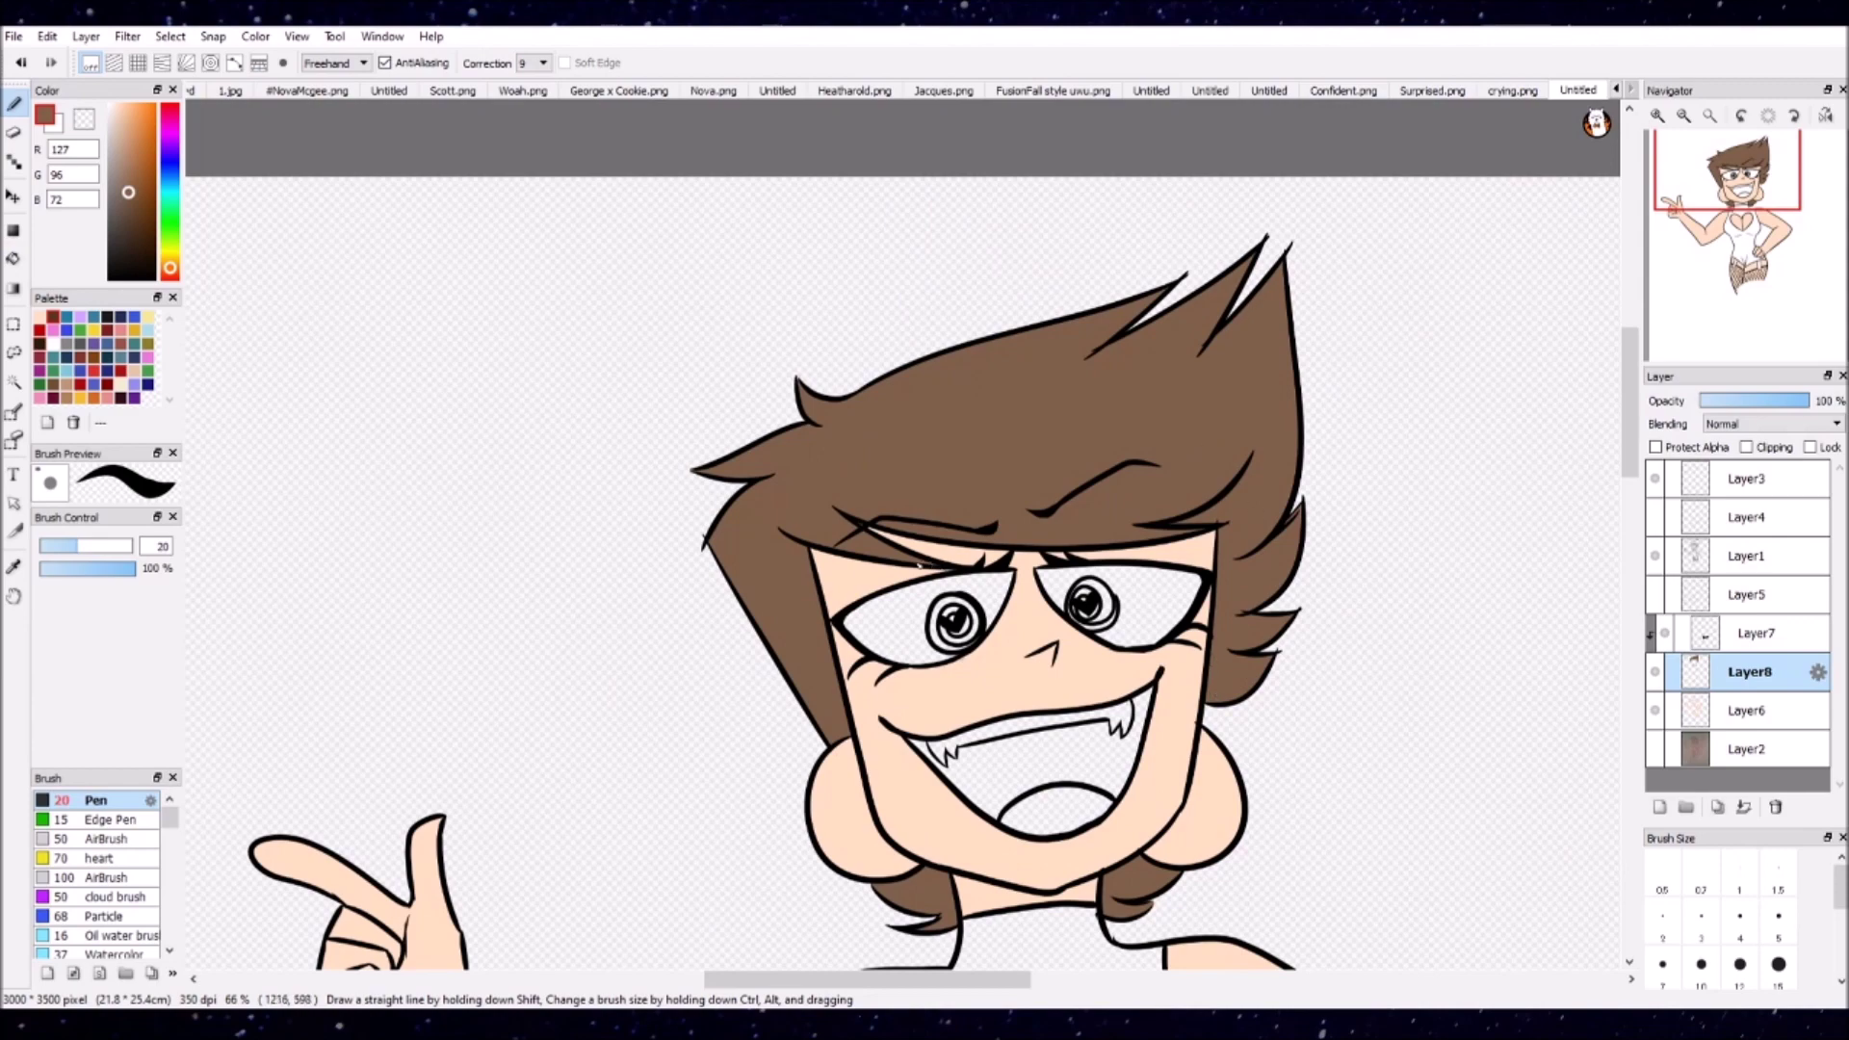
Step: Add a new layer and fill the eyes and teeth white, the mouth interior dark red and the tongue pink
scroll(903, 539, down, 3)
key(ctrl+shift+n)
click(138, 385)
key(g)
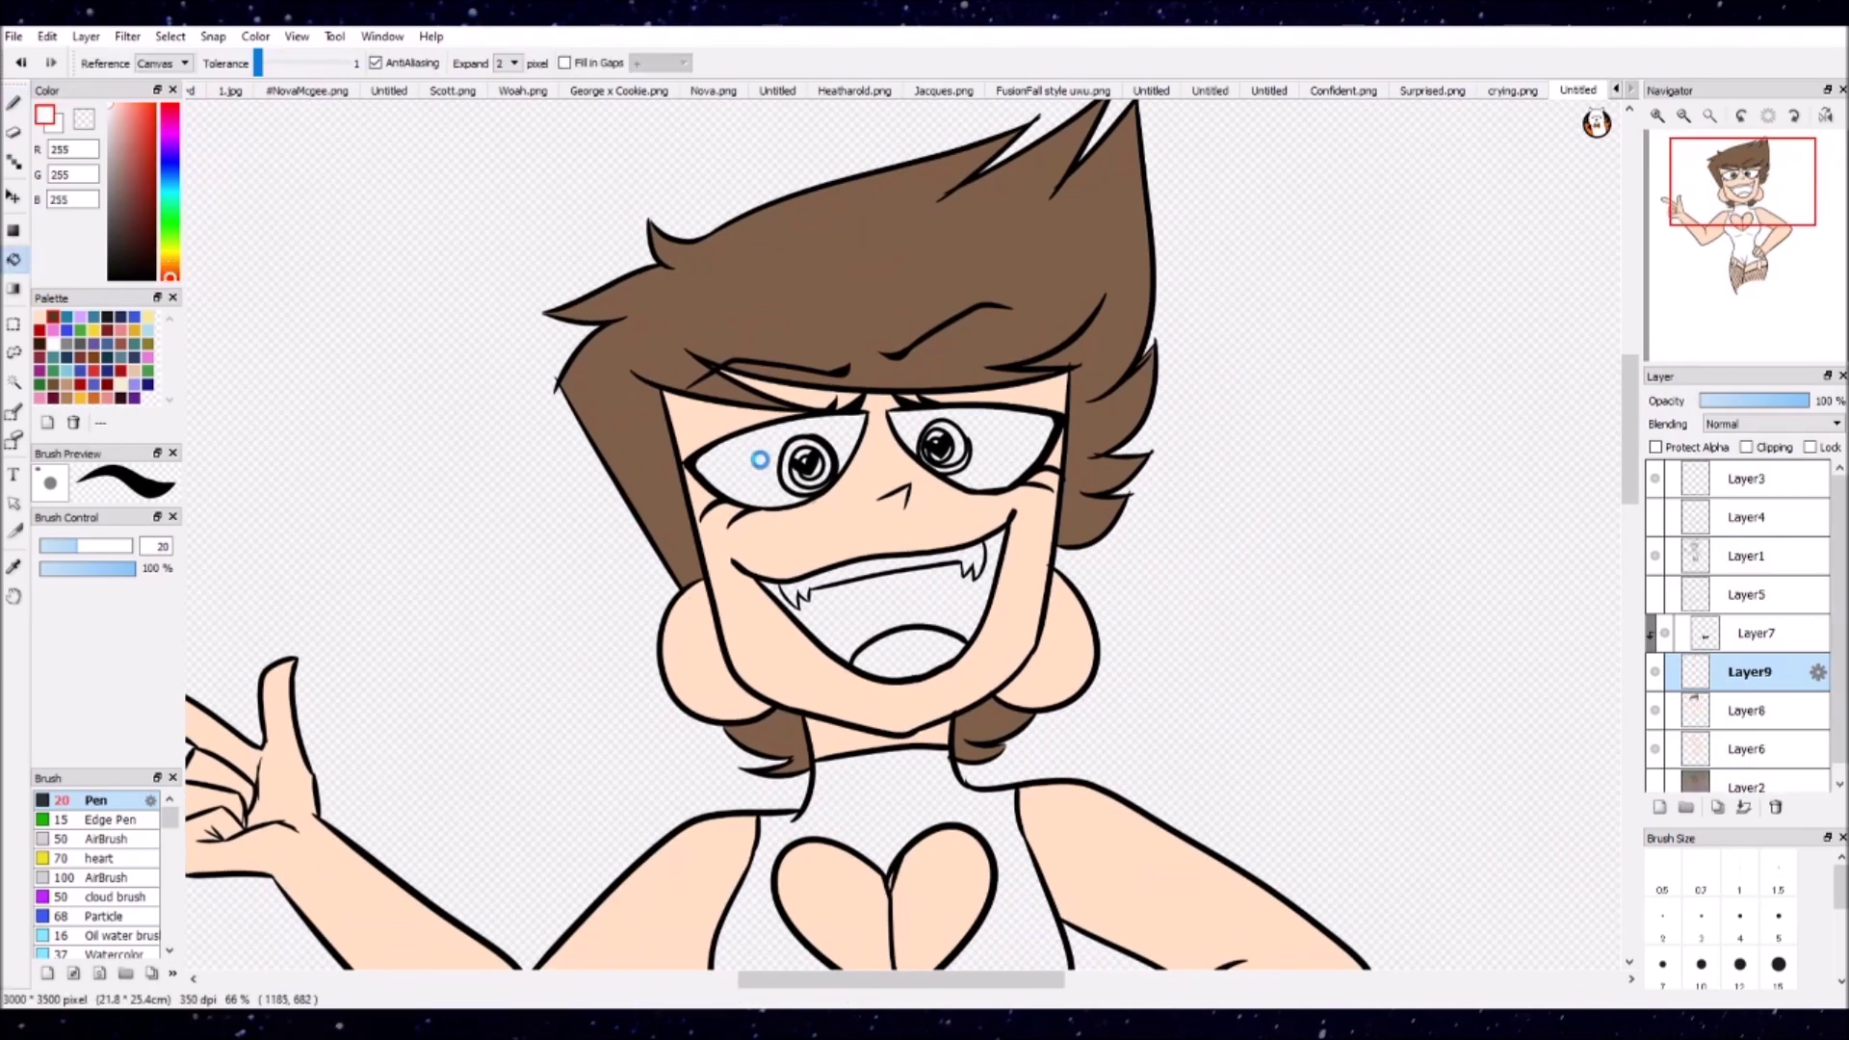
click(53, 316)
click(818, 617)
click(120, 331)
click(905, 659)
Step: Paint both irises pink, RGB 237, 120, 215, on a new layer and clean up the paint around their edges
scroll(770, 398, up, 5)
click(1747, 556)
click(1724, 671)
key(b)
drag(819, 515, 870, 542)
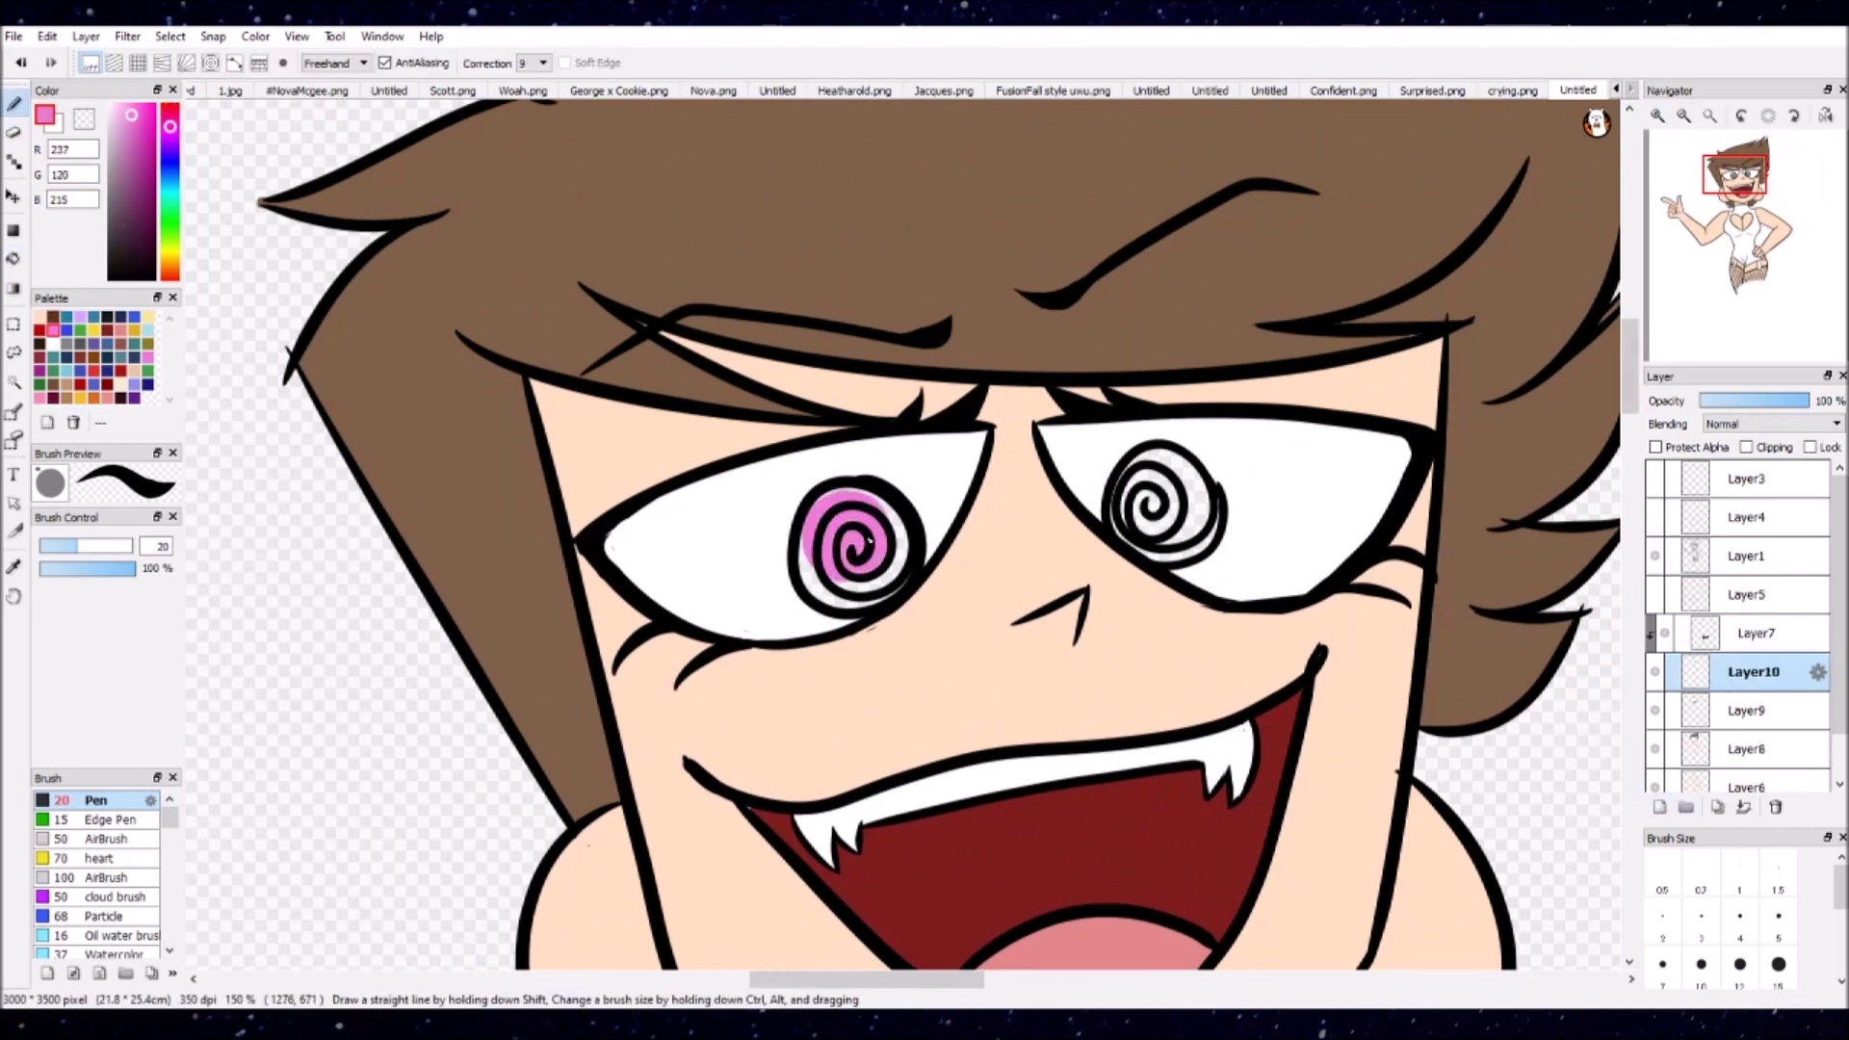
mouse_move(1136, 477)
mouse_down()
mouse_move(1156, 539)
mouse_move(1209, 554)
mouse_up()
alt+click(1213, 573)
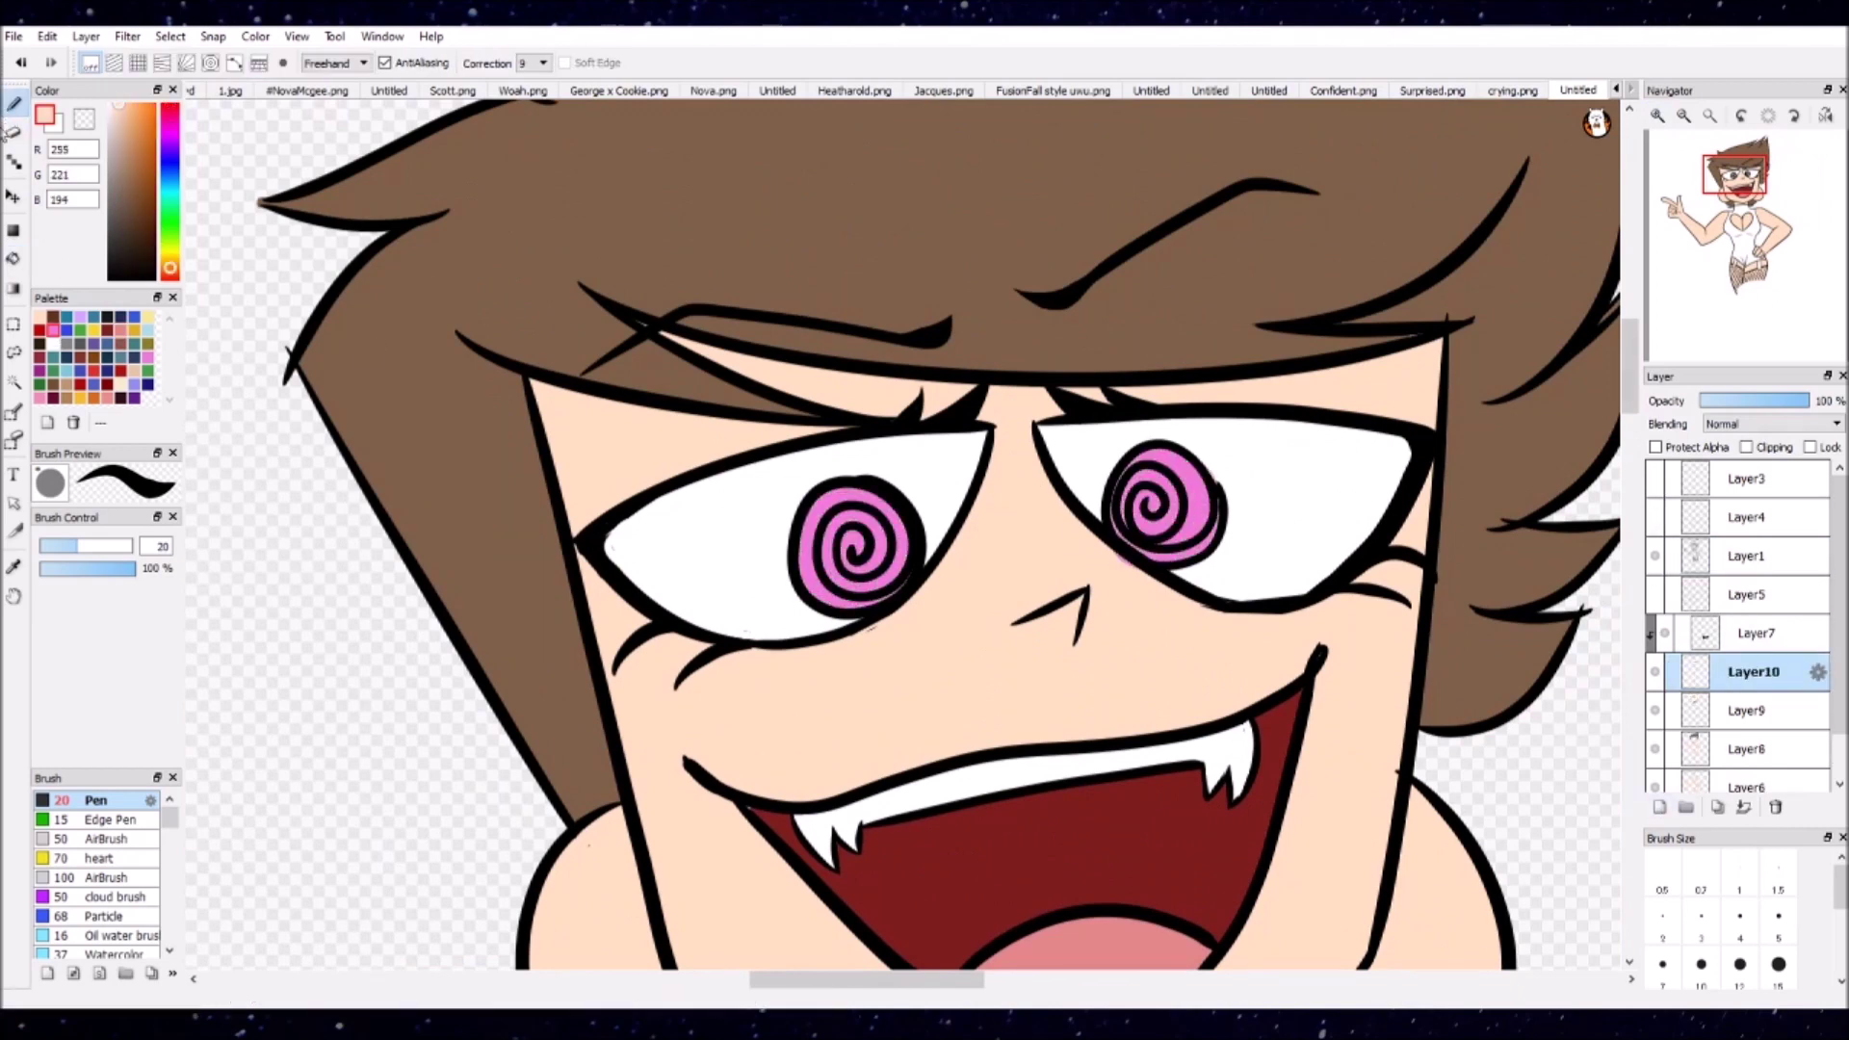
key(e)
Step: Show the pupil heart layer, protect its alpha and paint both hearts red, RGB 188, 0, 0
click(1745, 478)
click(1654, 478)
click(80, 332)
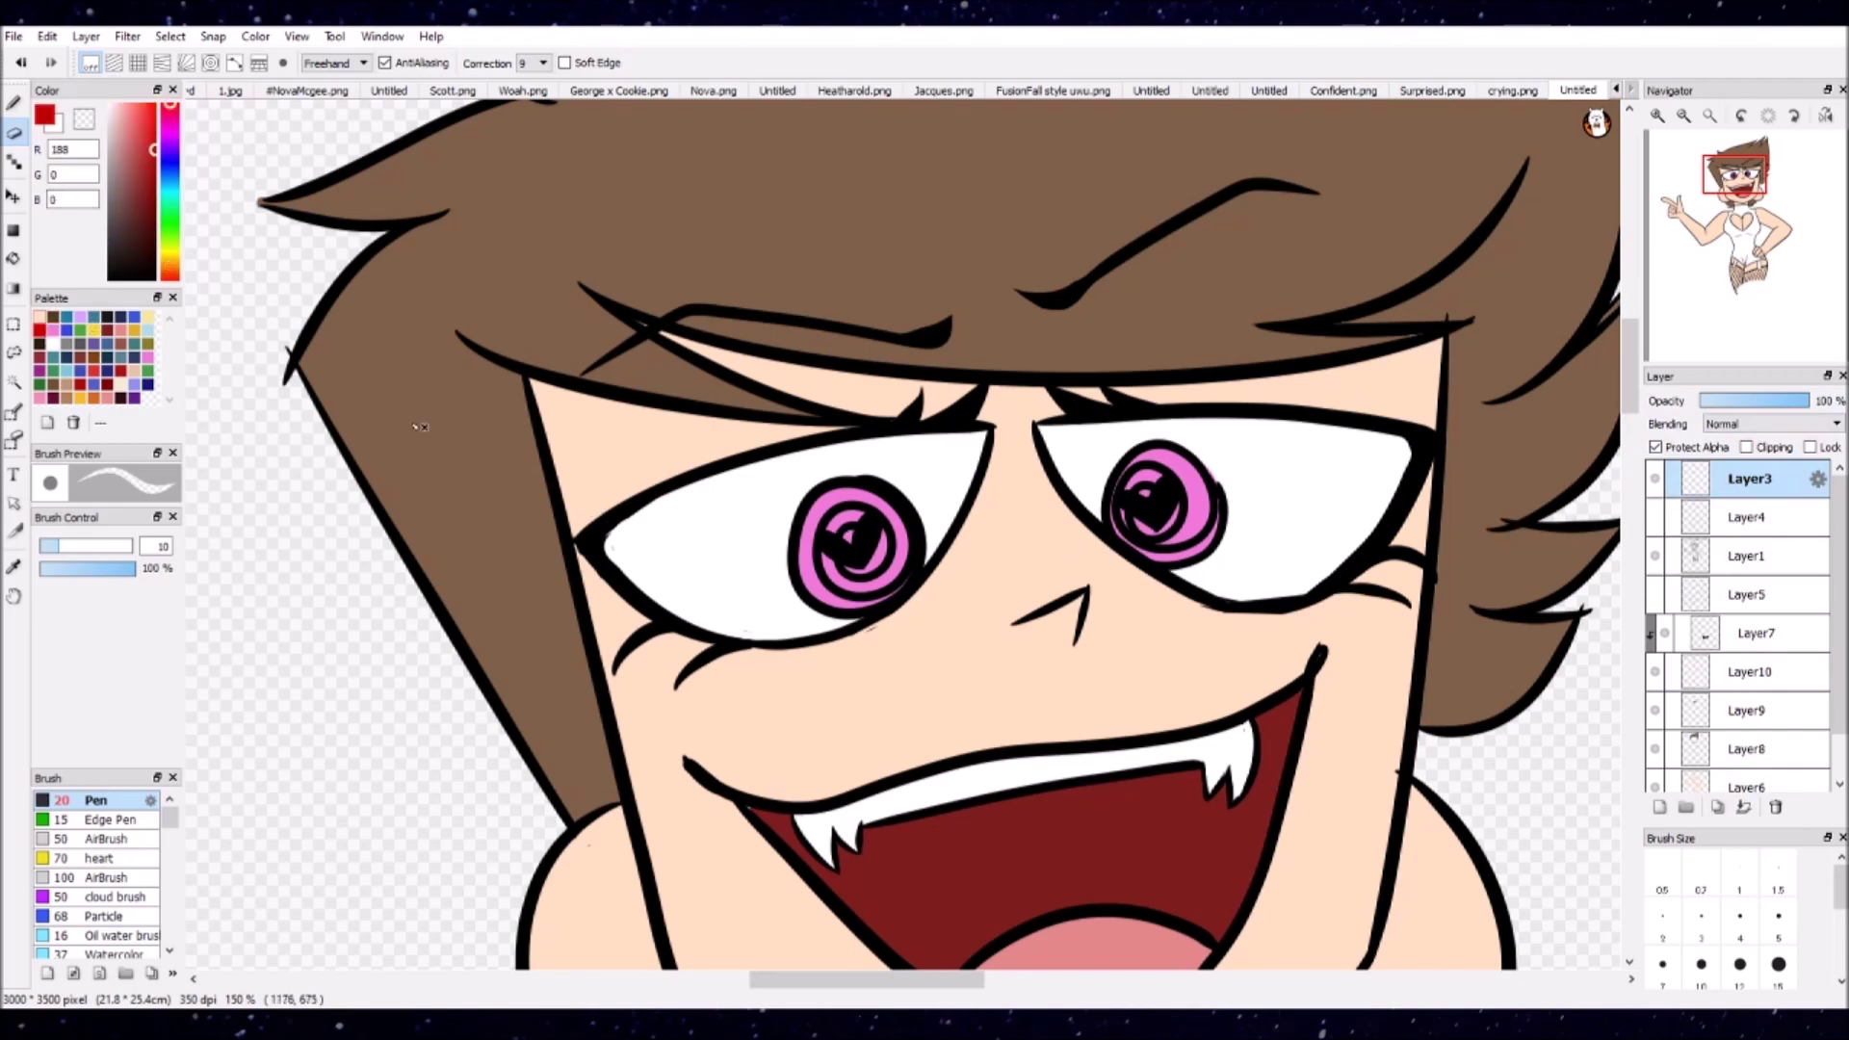
key(b)
drag(819, 534, 878, 520)
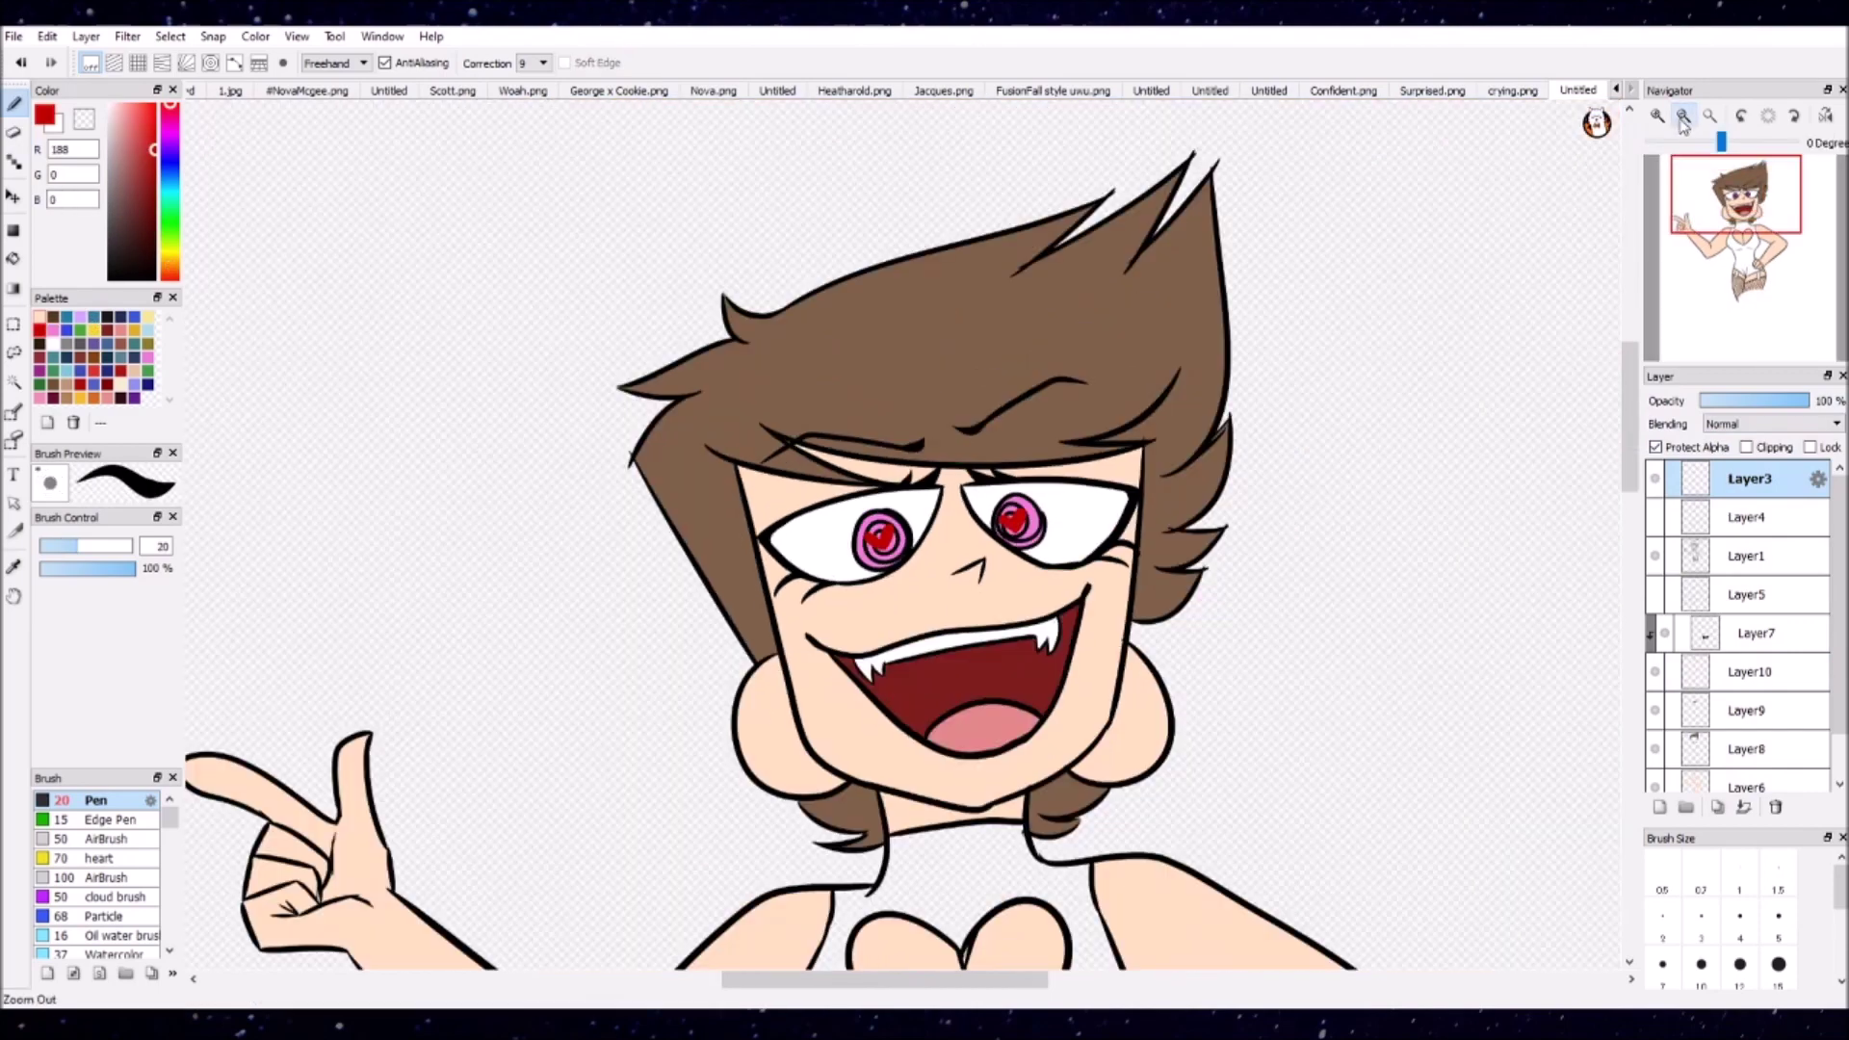
Step: Recolour the left pupil's heart light blue and the right pupil's heart light pink
alt+click(892, 493)
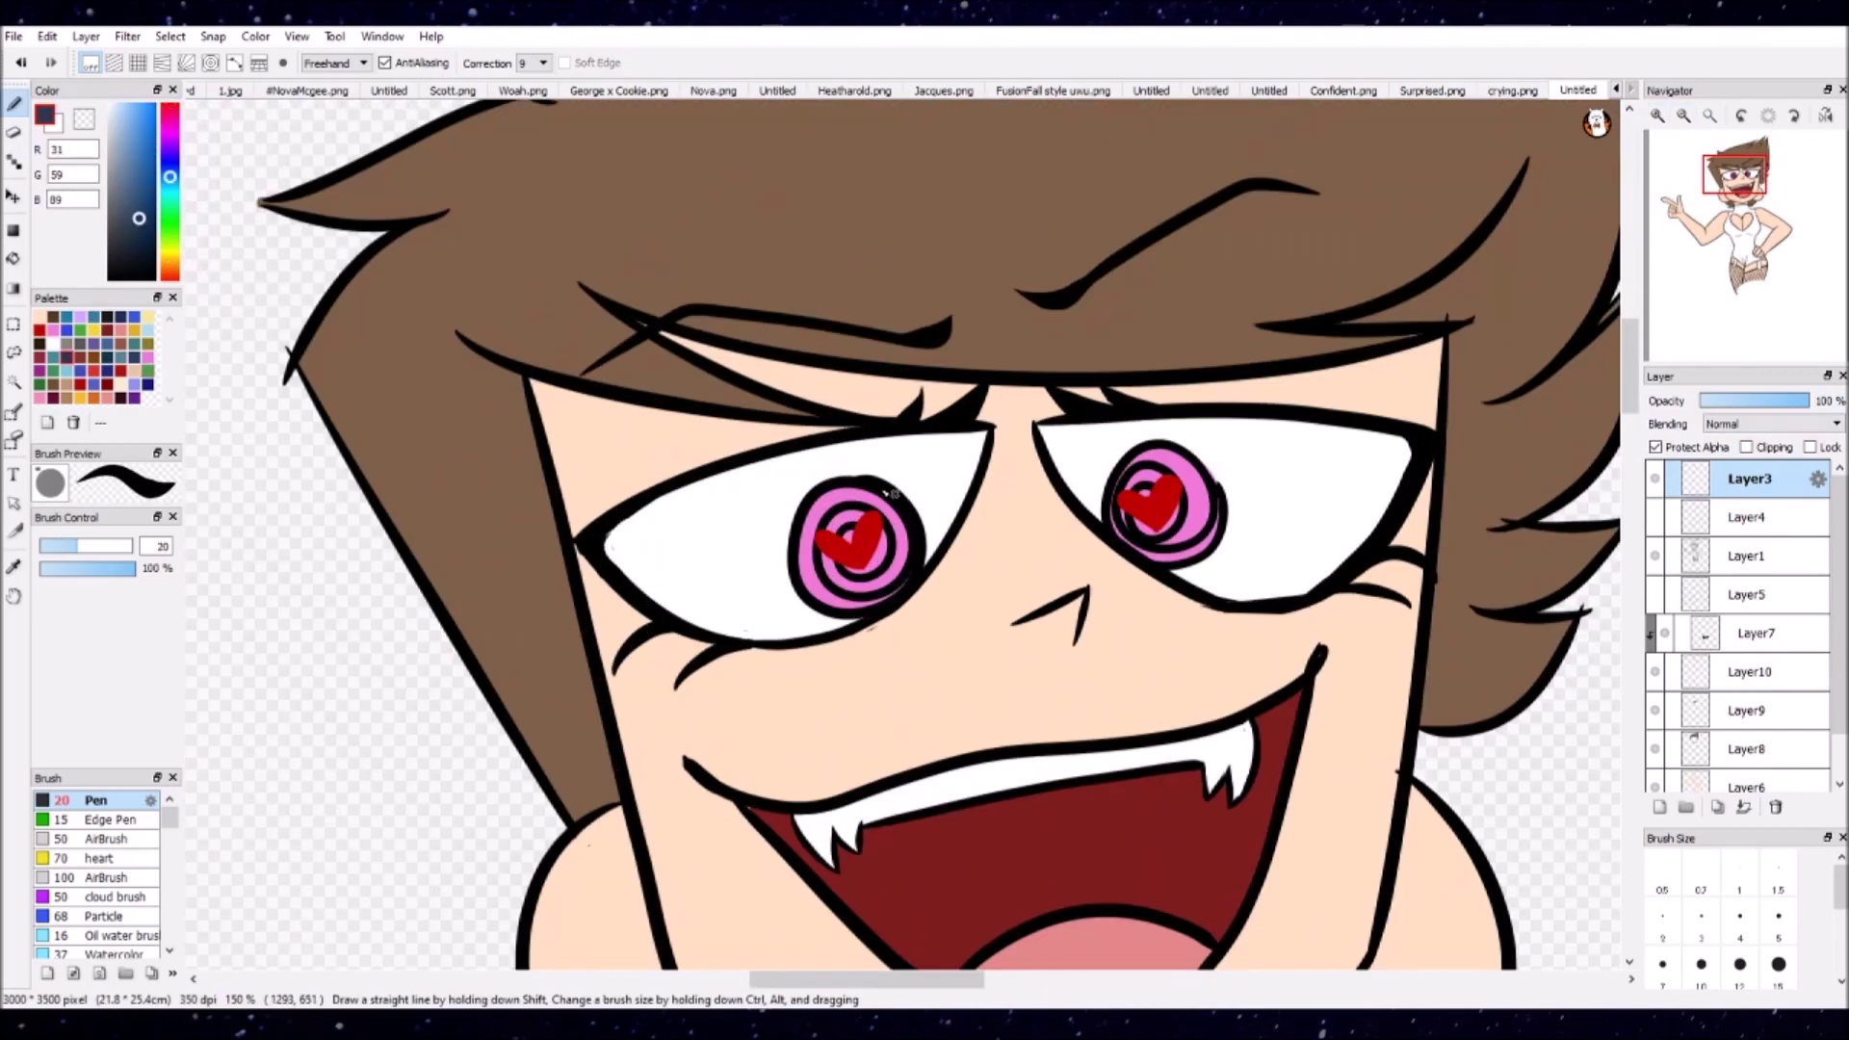
drag(830, 541, 871, 532)
click(120, 117)
drag(1122, 501, 1156, 508)
alt+click(1198, 520)
Step: Add a new layer and fill the leotard and garter straps with blue-violet, RGB 76, 72, 167
scroll(866, 539, down, 3)
scroll(867, 539, down, 5)
click(1658, 807)
click(170, 165)
click(135, 154)
key(g)
click(828, 732)
click(168, 172)
click(170, 160)
click(135, 164)
click(828, 674)
click(754, 895)
click(982, 920)
Step: Show the skirt outline, add a new layer, and move the clipped stocking shading directly above the peach fill
scroll(867, 539, down, 3)
click(1655, 517)
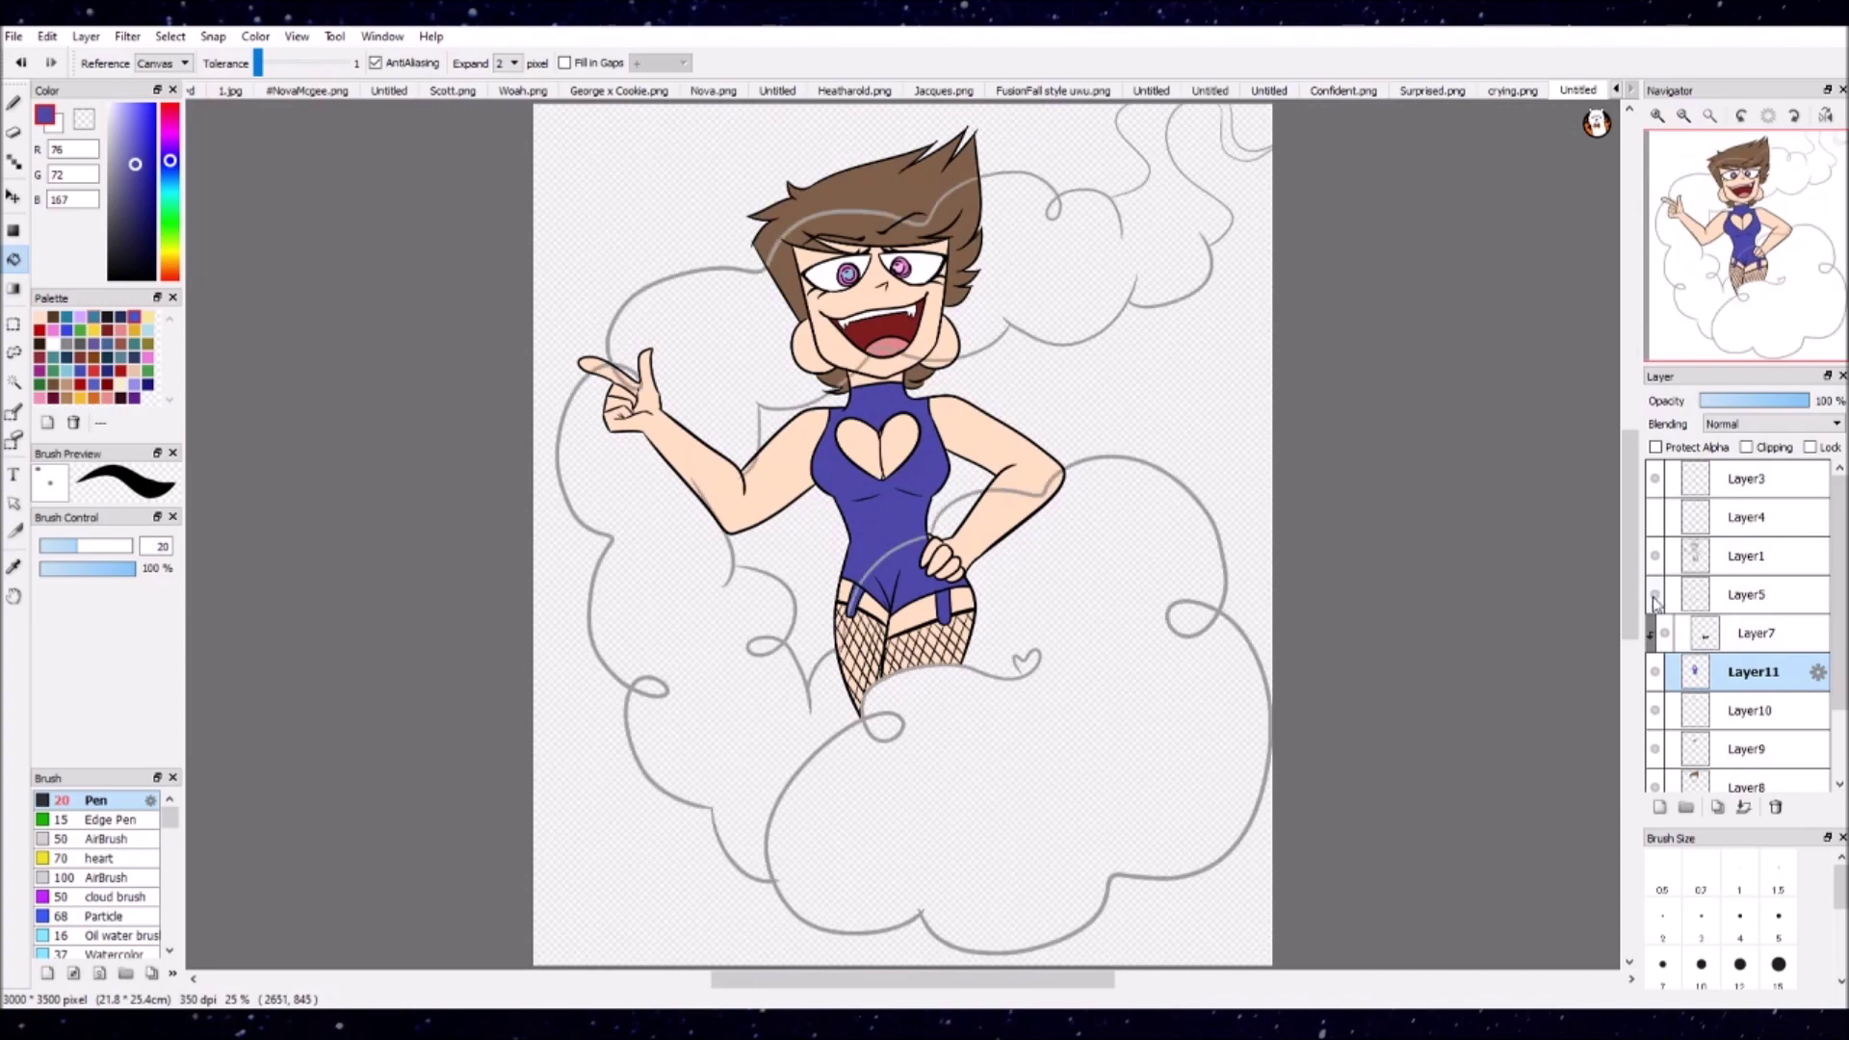
scroll(867, 539, up, 3)
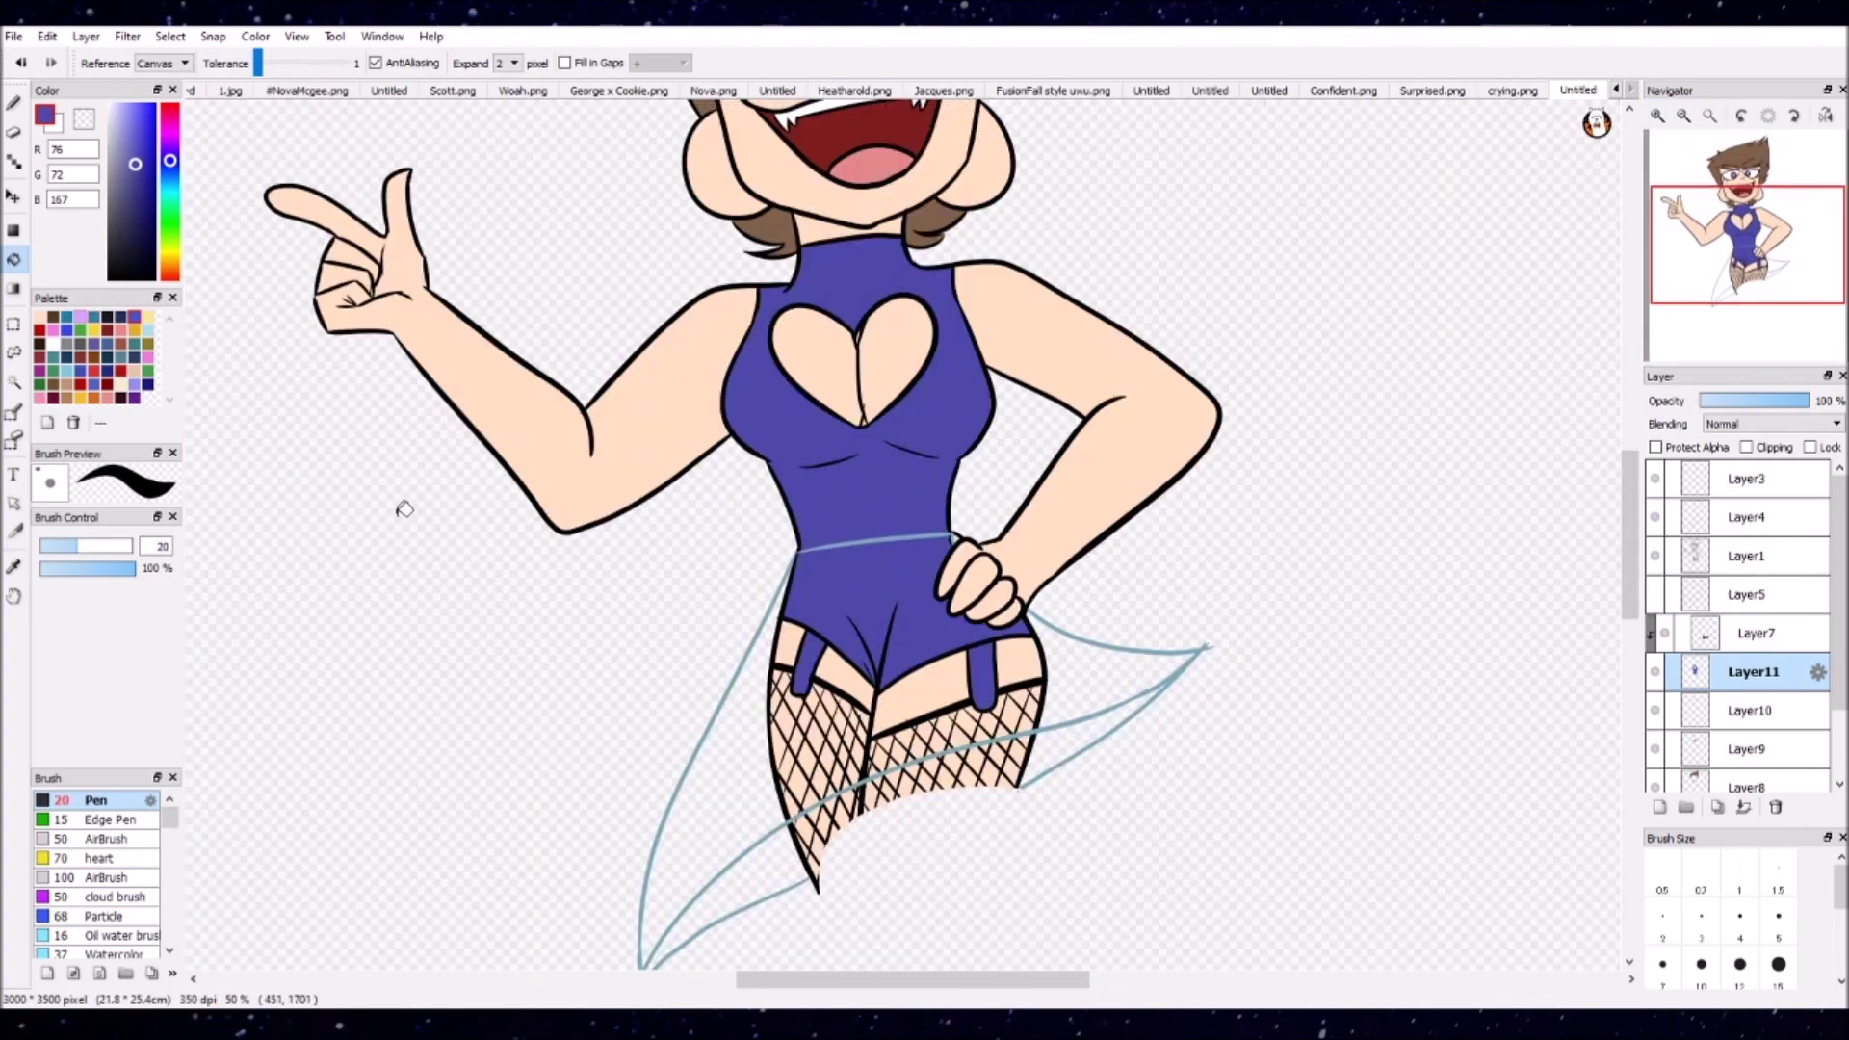
click(1659, 807)
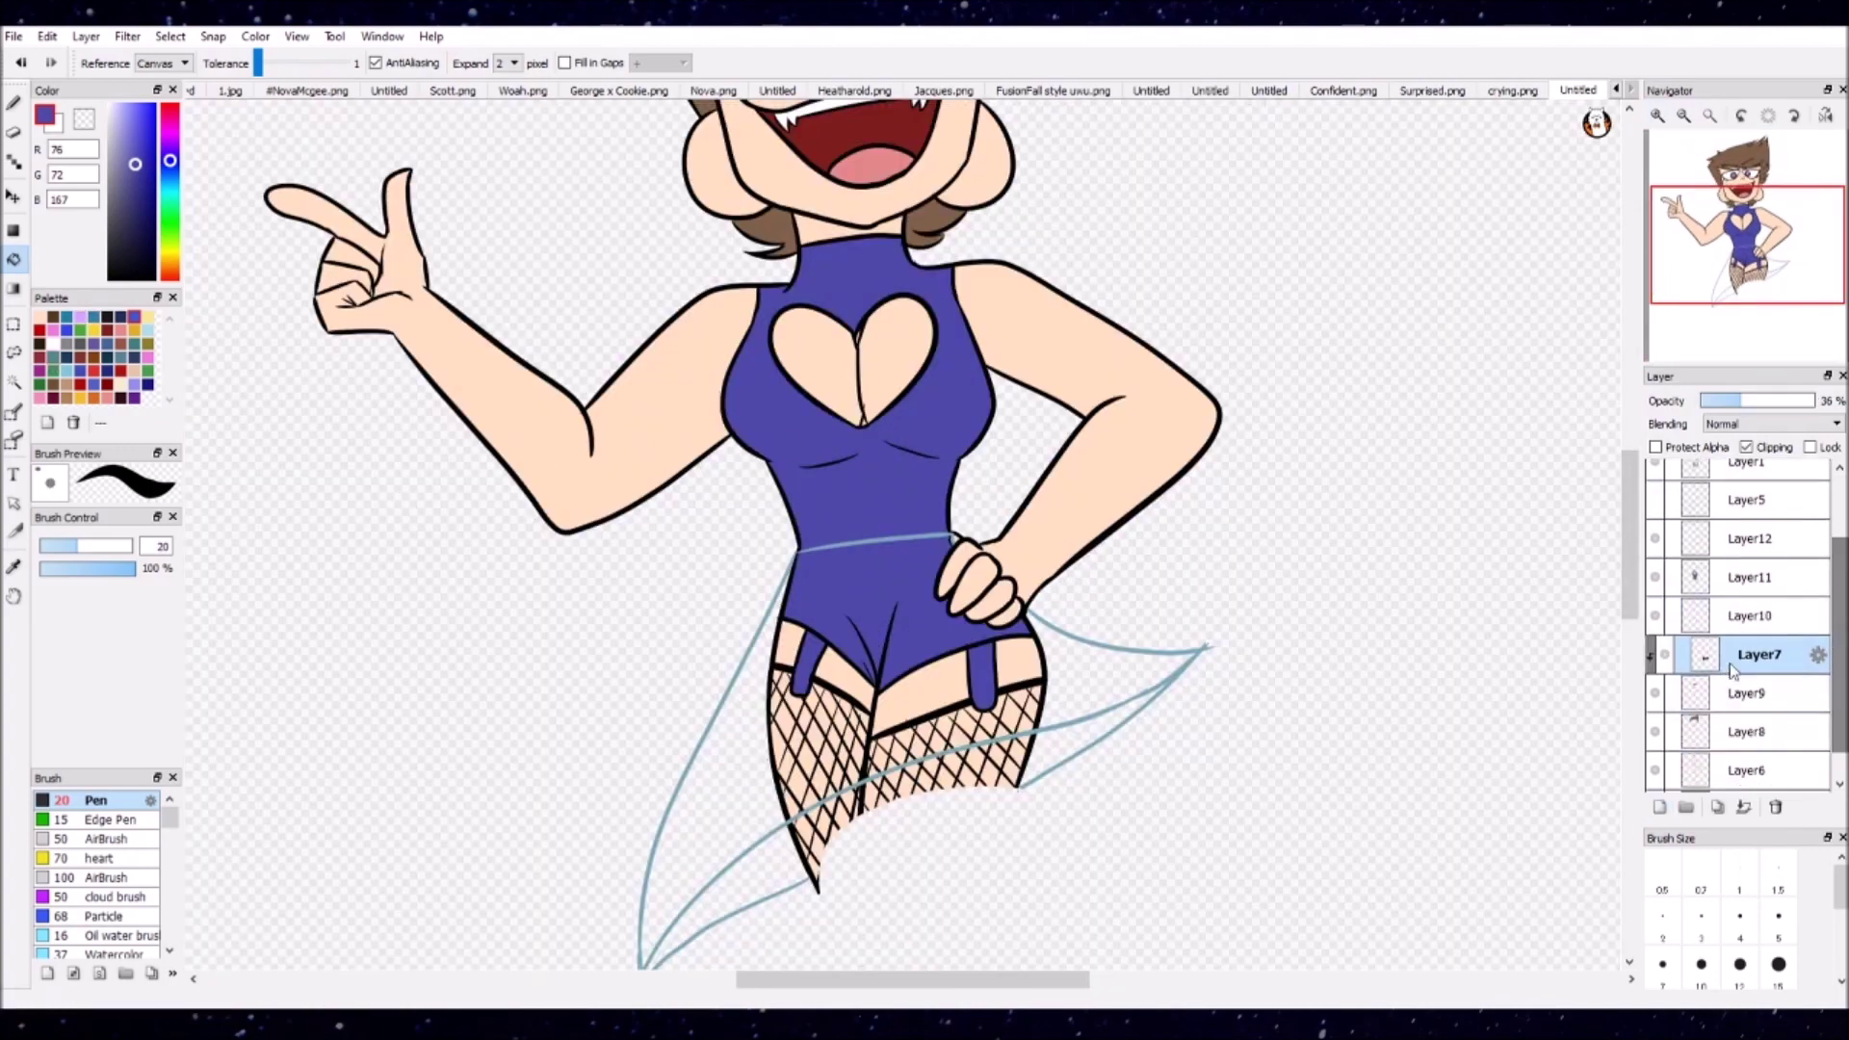
Step: Fill the skirt's underside folds on both sides of the legs with light blue, RGB 126, 199, 218
click(67, 371)
click(732, 905)
click(1079, 741)
key(b)
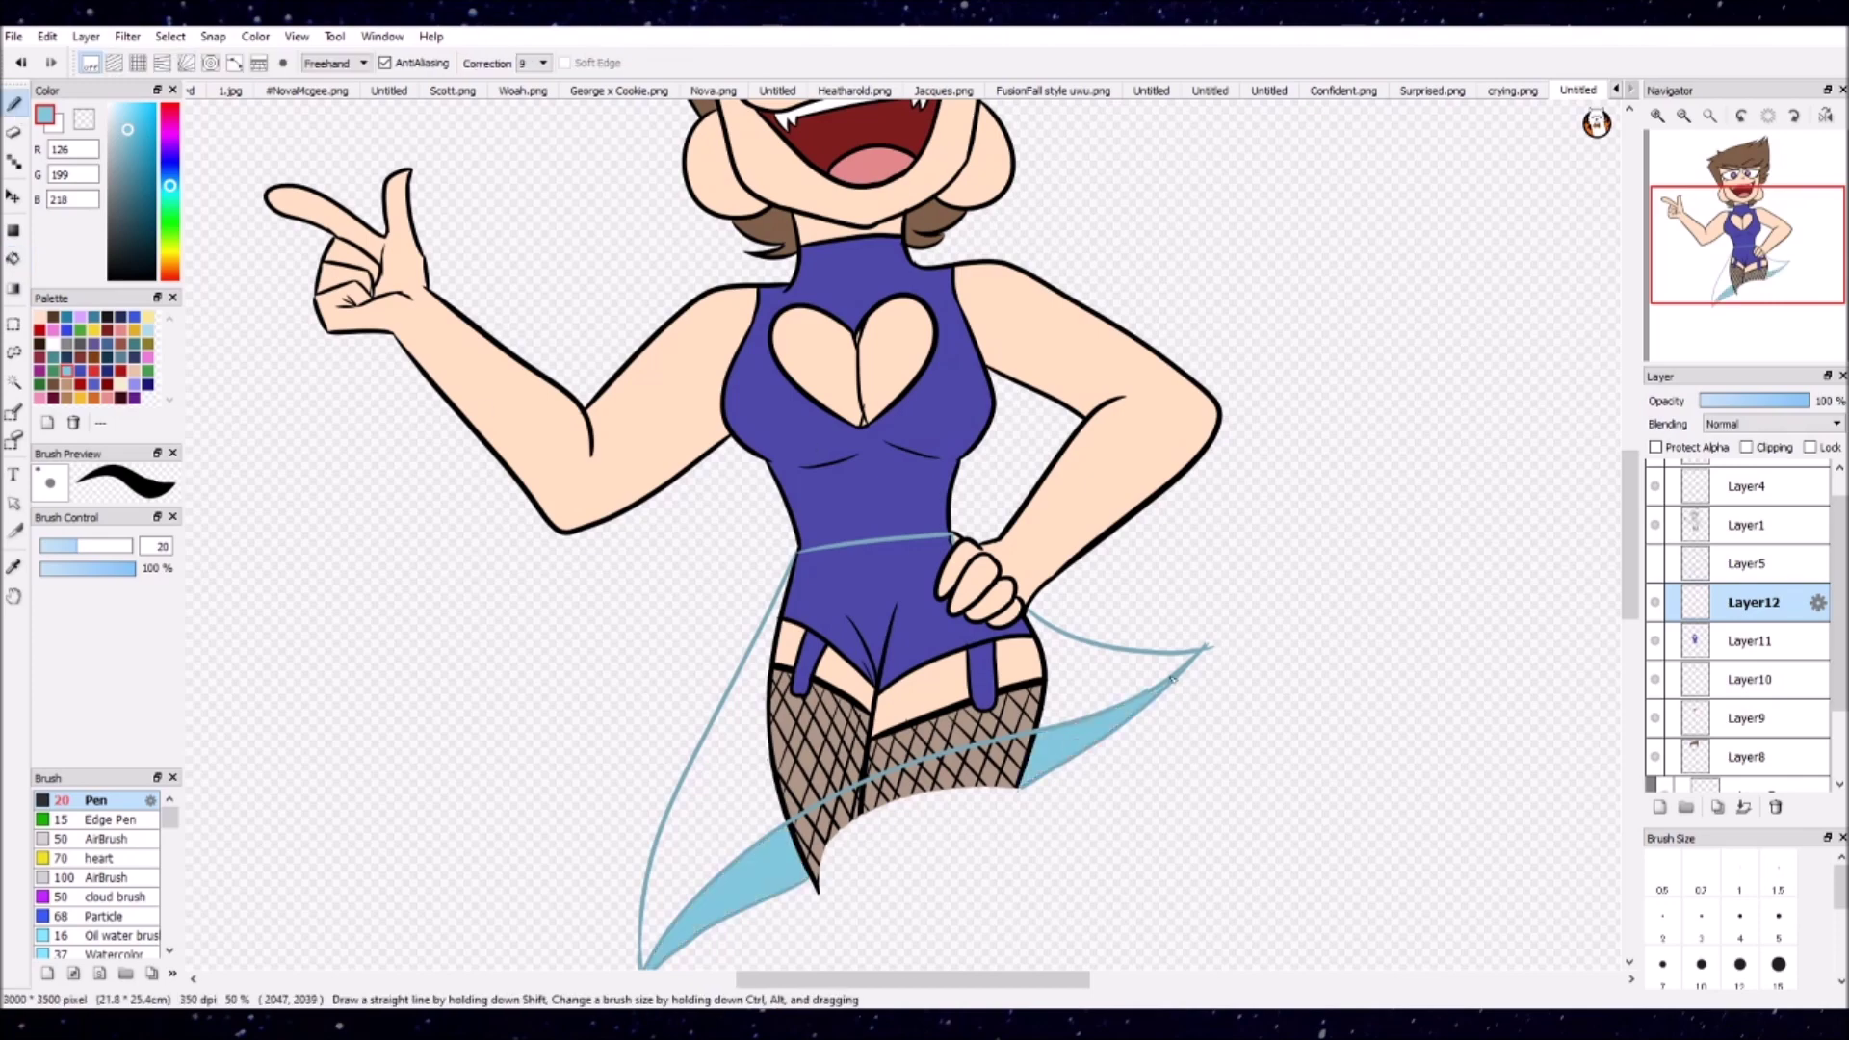
Step: Add a layer above the figure's line art and trace around the fingers on the hip in light blue
scroll(1743, 270, up, 3)
click(1659, 807)
drag(1753, 601, 1752, 525)
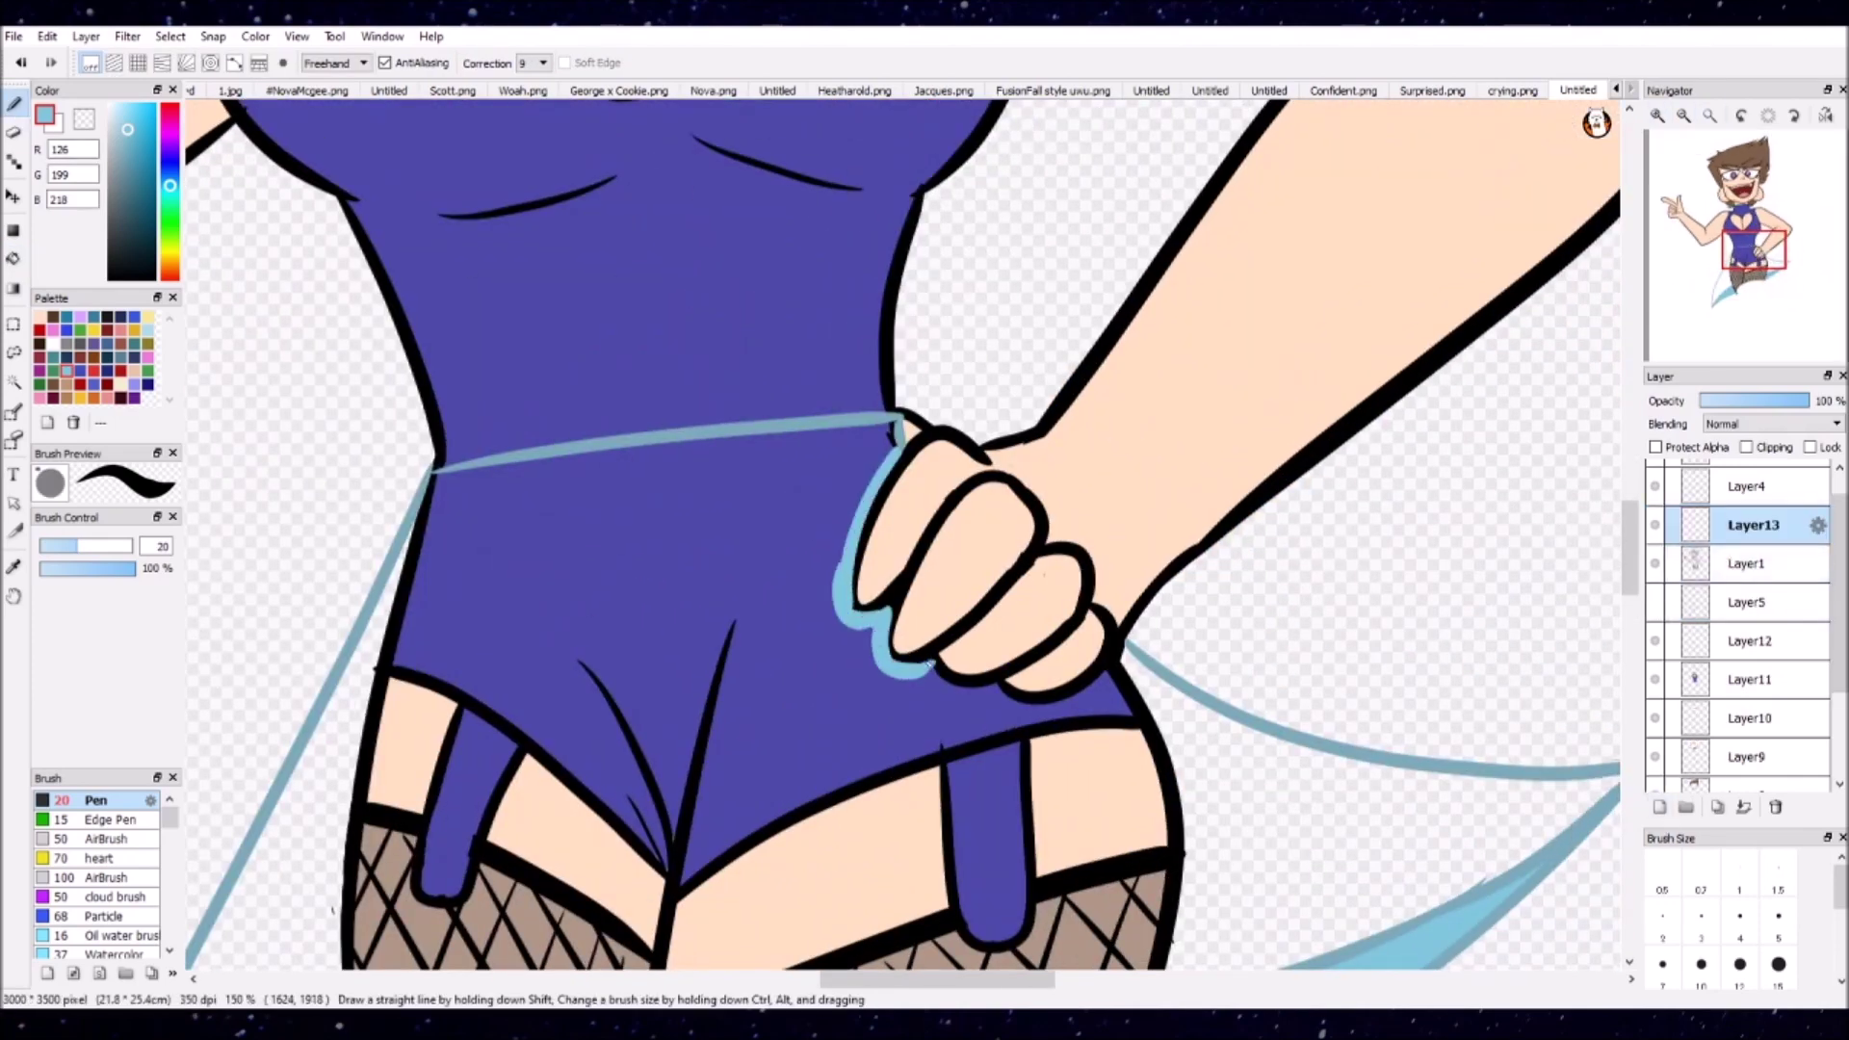
Step: Hide the figure's line art and leotard, fill the skirt's front with light blue, and show those layers again
key(g)
click(1654, 563)
click(1654, 679)
scroll(1733, 674, down, 2)
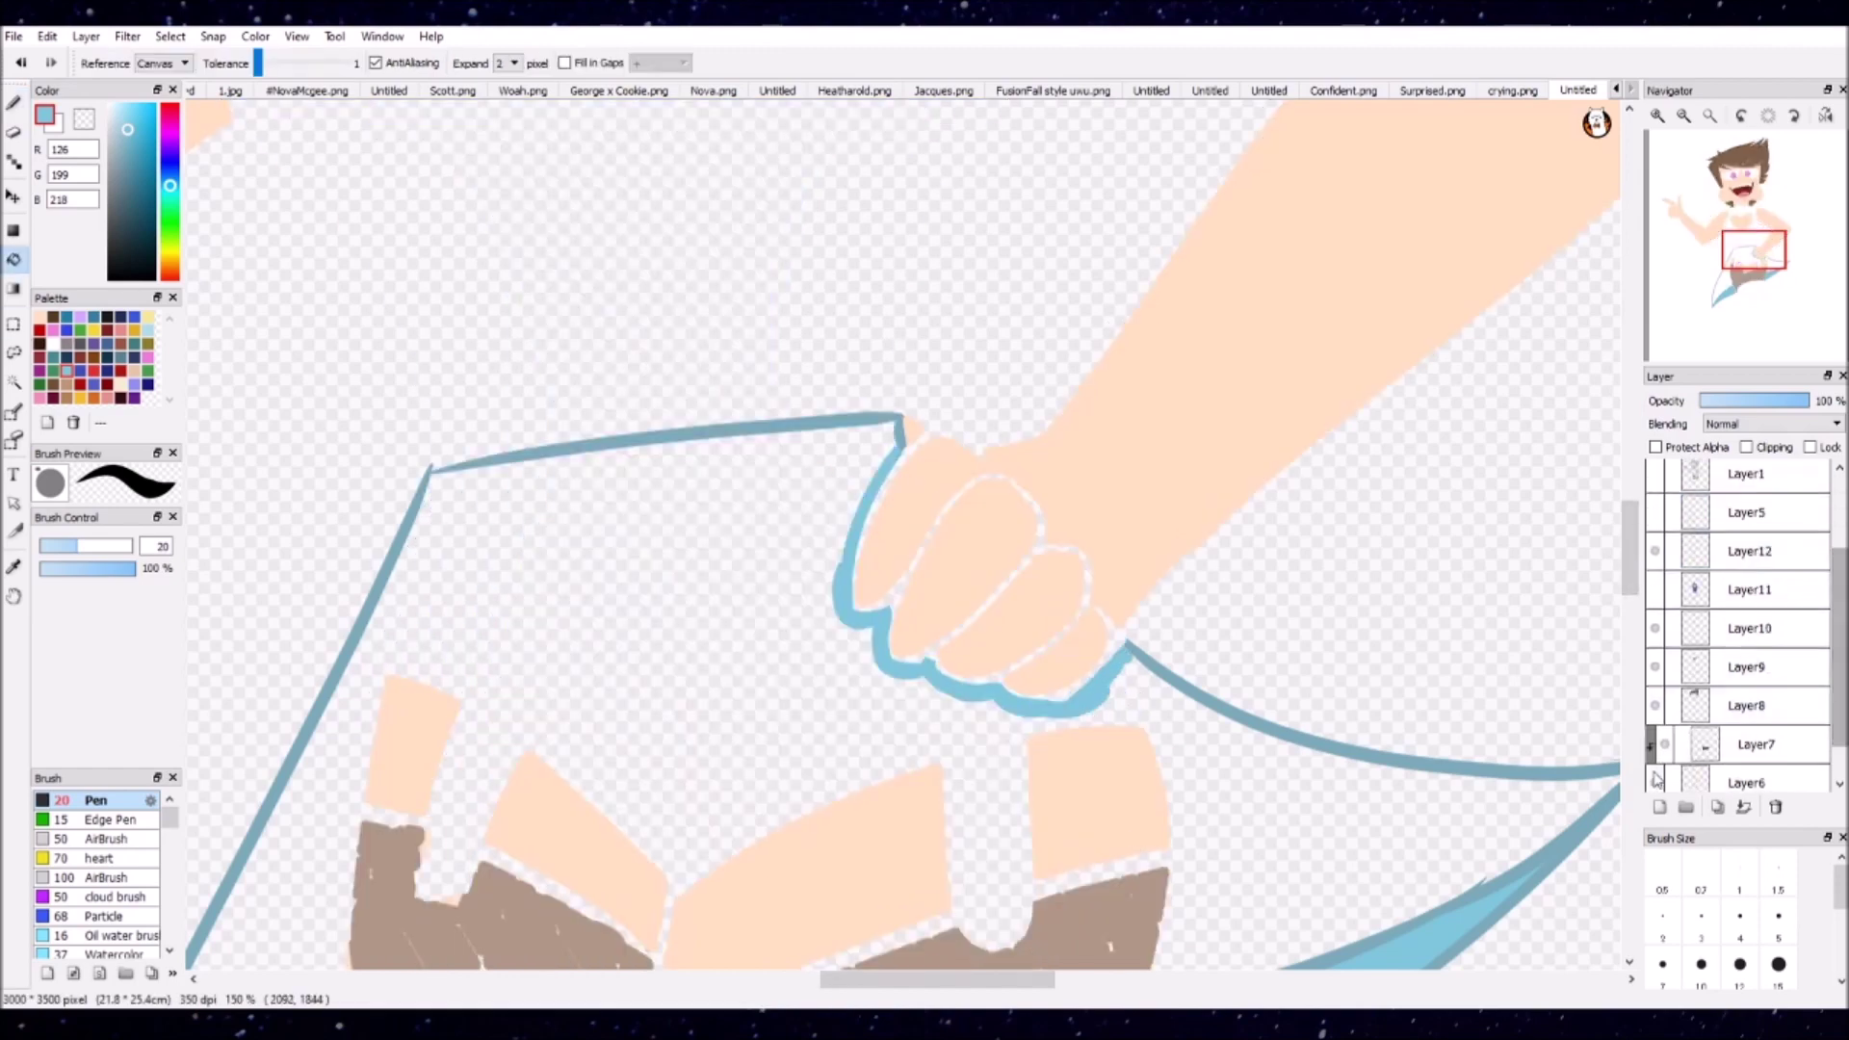
click(1664, 745)
click(1654, 589)
scroll(1733, 626, up, 2)
click(1654, 576)
Step: Lower the skirt layer's opacity to 67% and erase the blue overlapping the fingers' outlines
drag(1809, 401, 1779, 400)
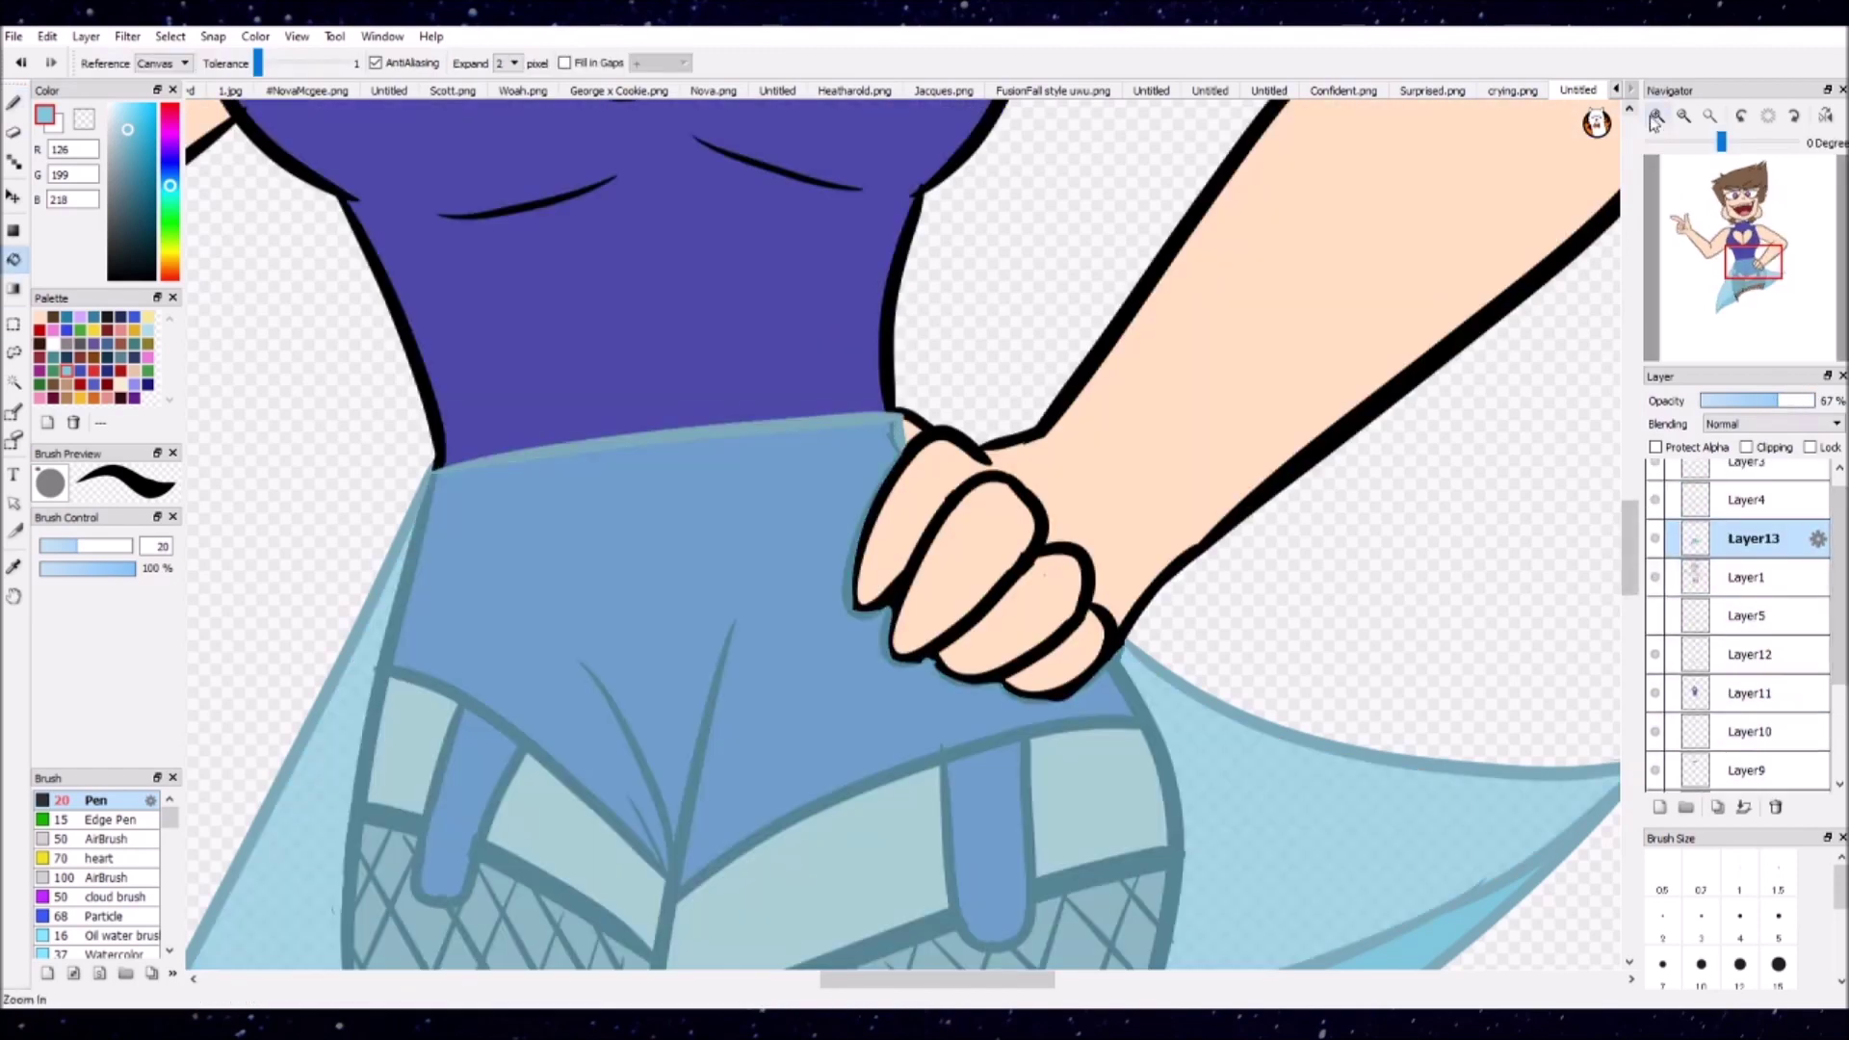
scroll(1754, 268, up, 2)
drag(1755, 268, 1750, 254)
key(e)
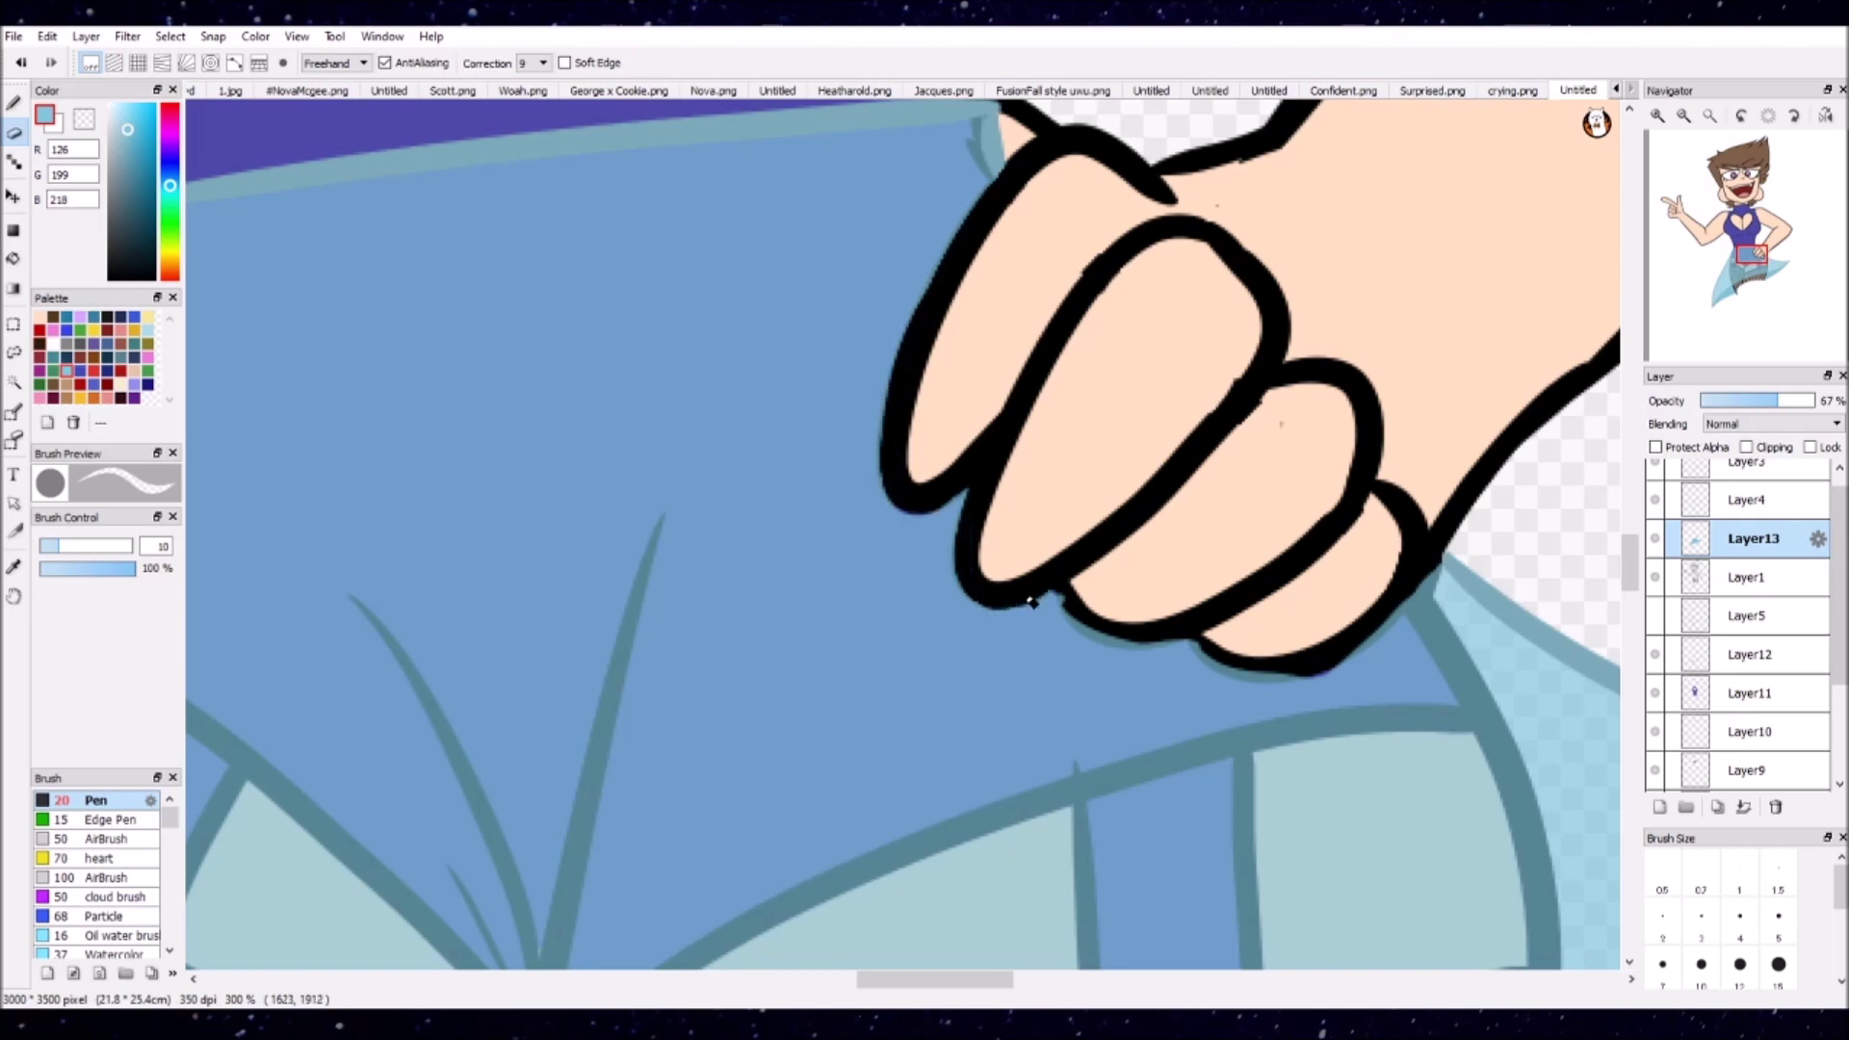
key(ctrl+z)
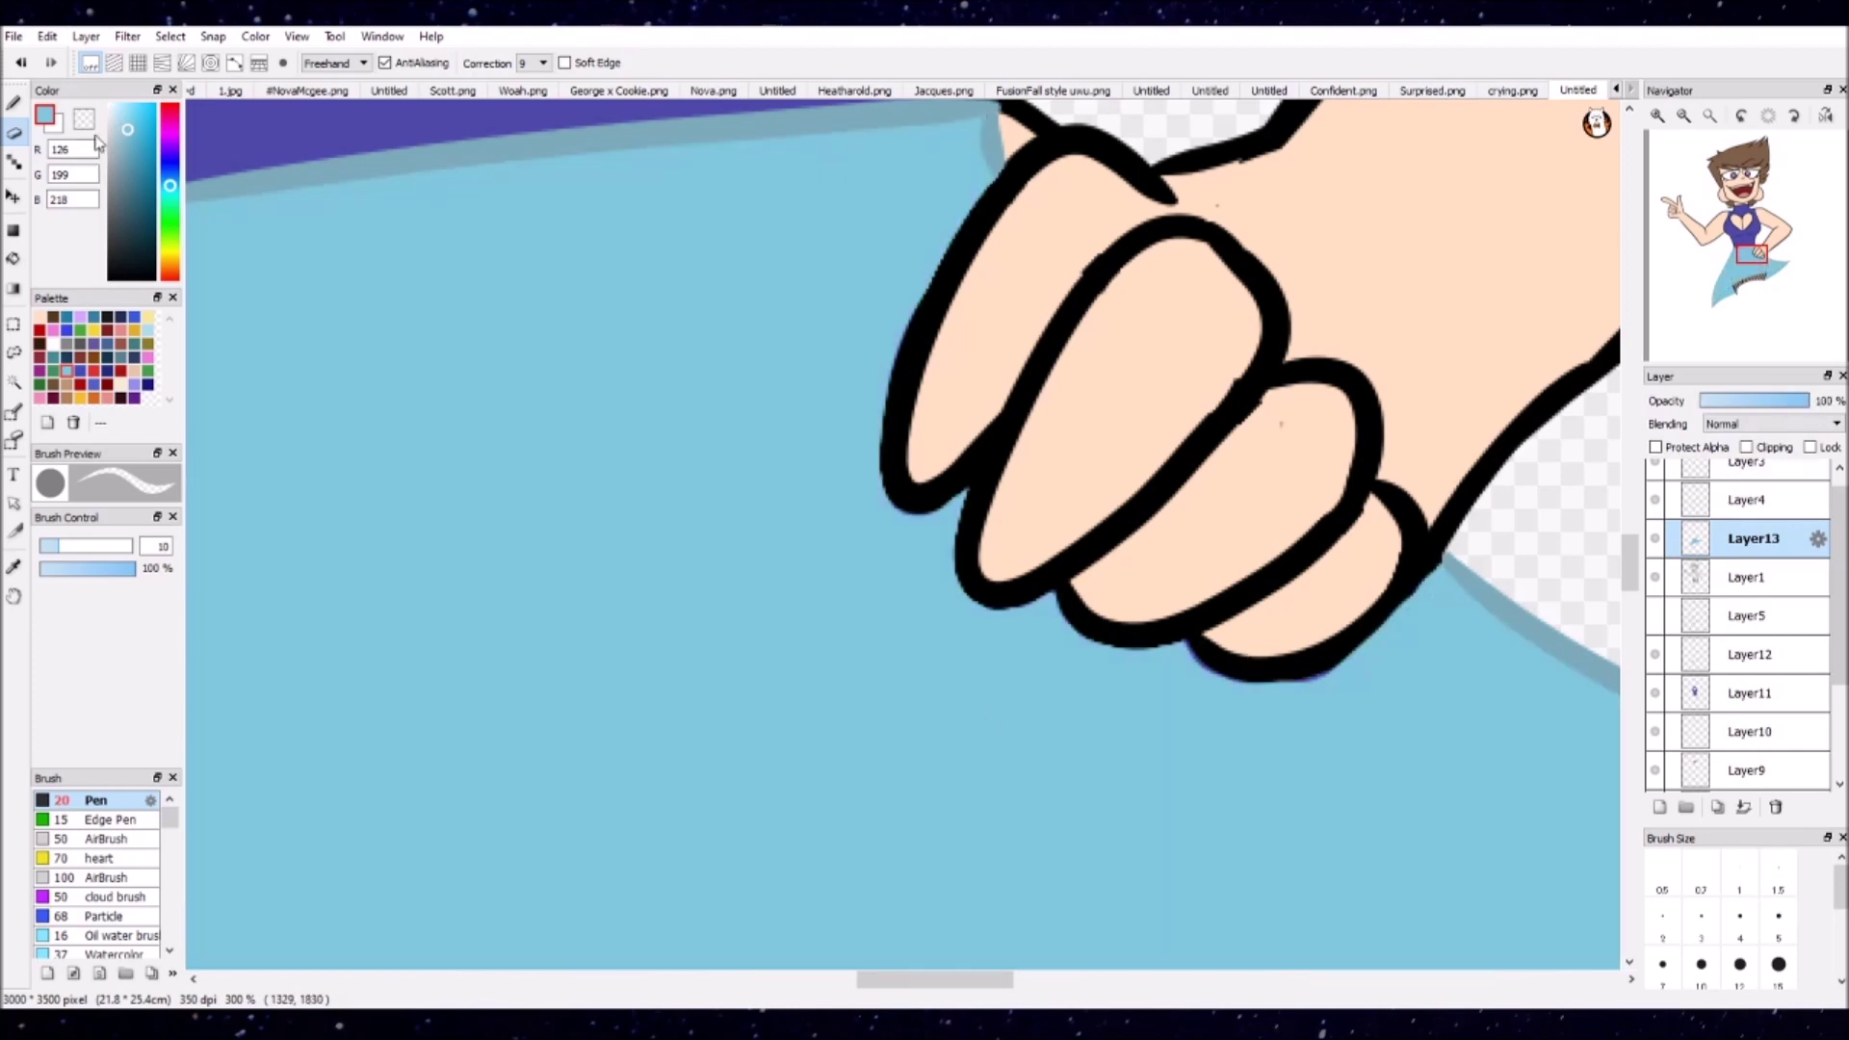
Step: Restore the skirt layer's opacity to 100% and finish cleaning its edge around the knuckles
key(b)
key(e)
key(ctrl+y)
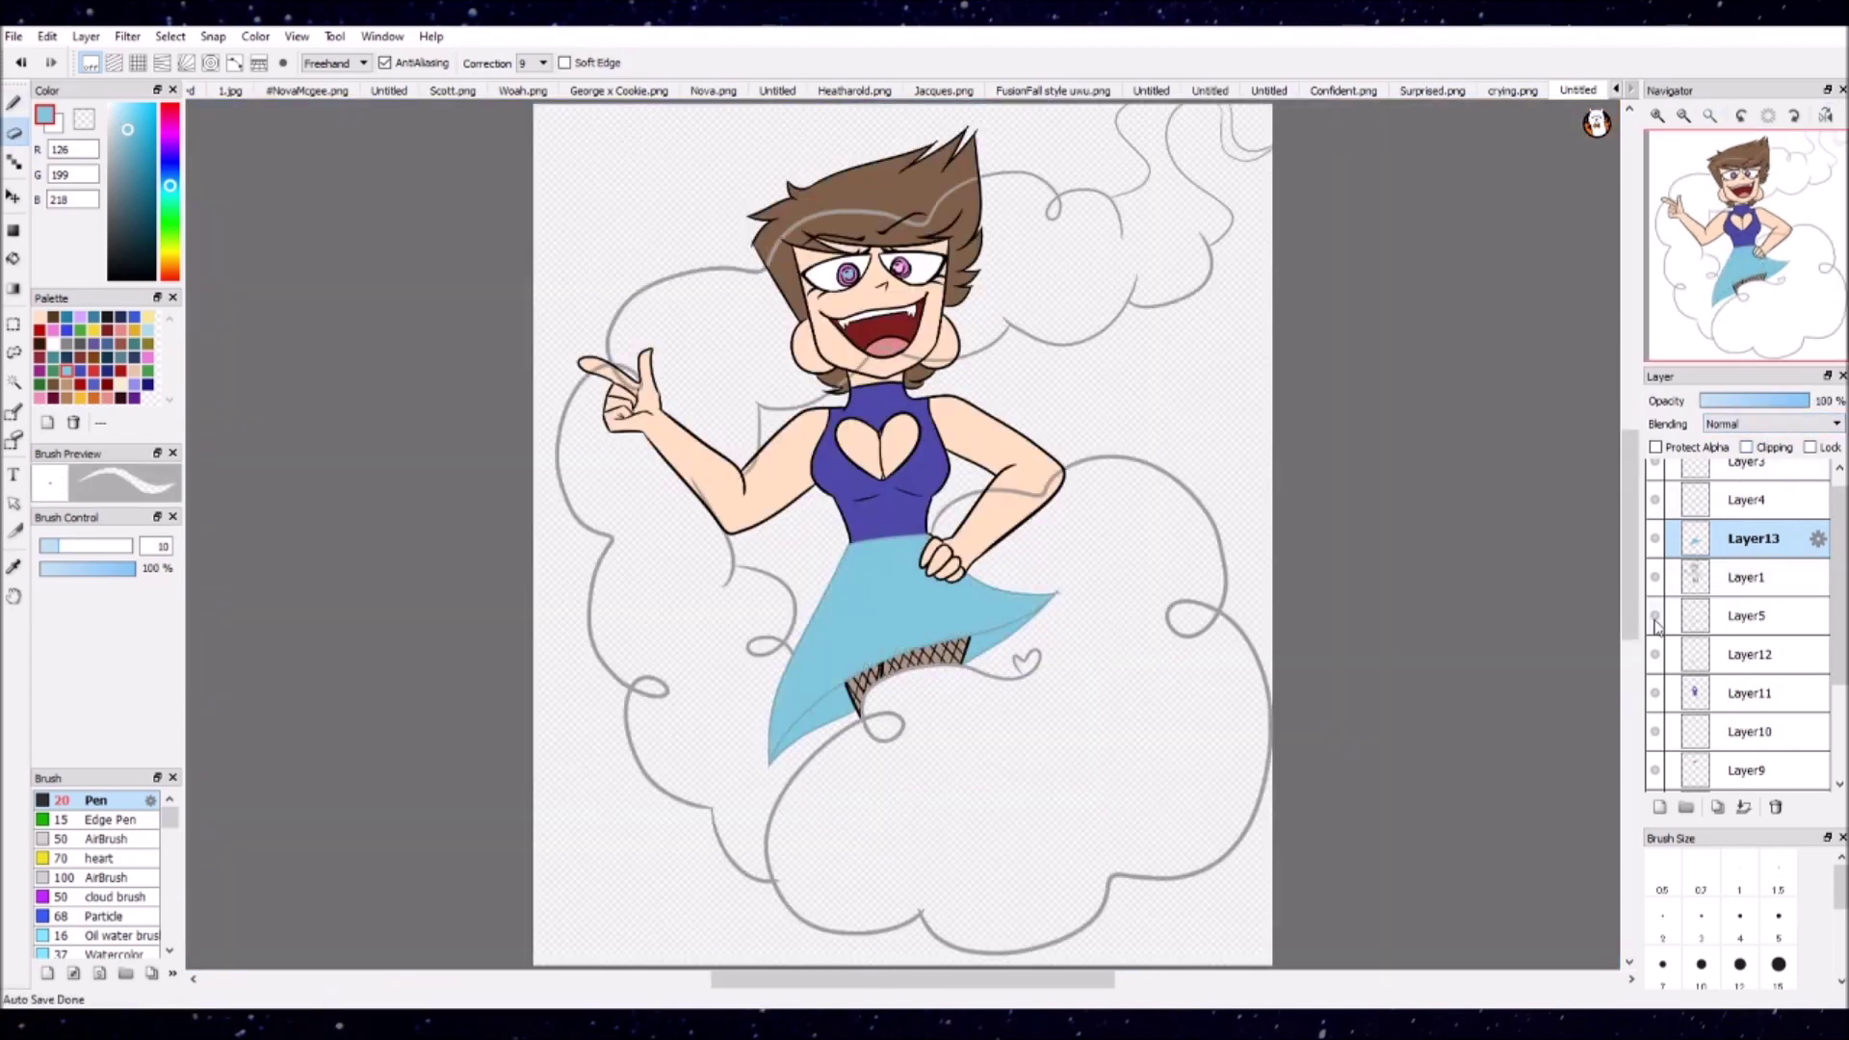
Step: Move the cloud outline layer below the peach fill, add a layer beneath it, and hide the figure layers
drag(1746, 615, 1749, 737)
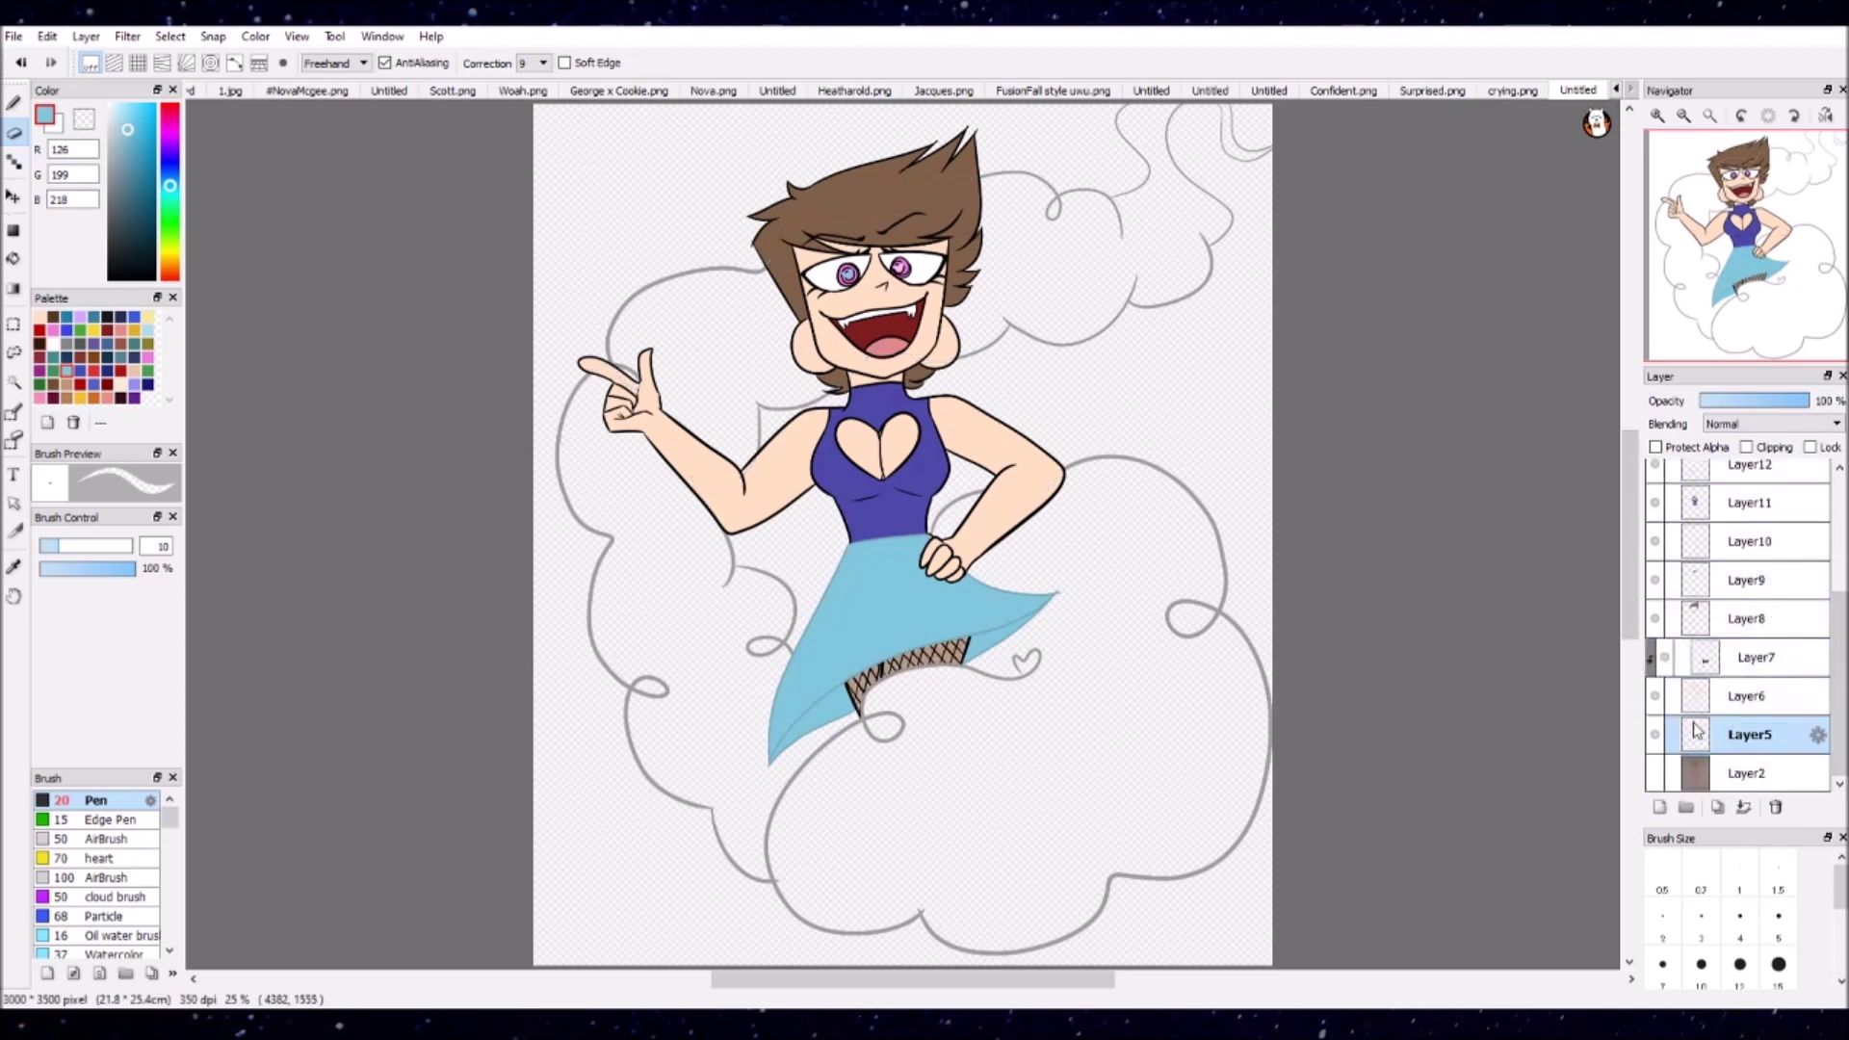
click(1656, 735)
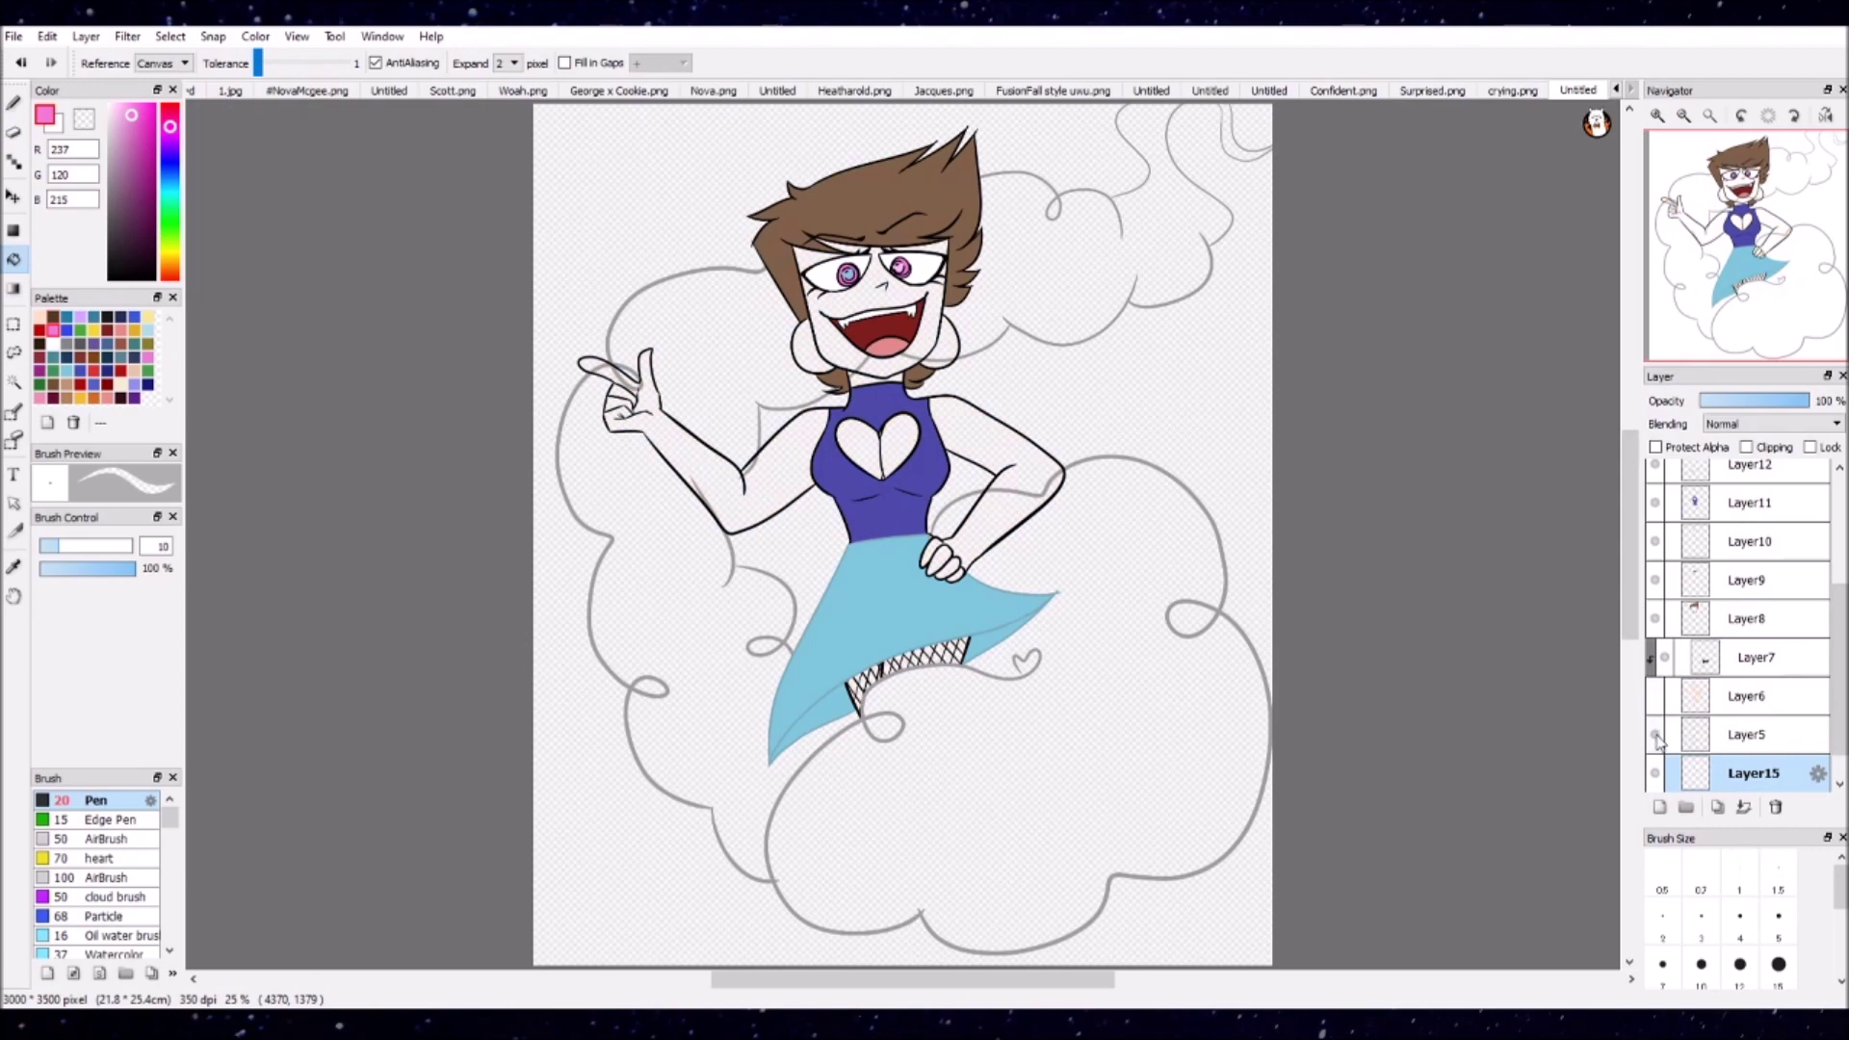
drag(1651, 617, 1654, 471)
Step: Undo the trial pink cloud fill and close the gap in the grey cloud outline on its own layer
click(924, 673)
key(ctrl+z)
click(1722, 559)
key(n)
scroll(621, 379, up, 1)
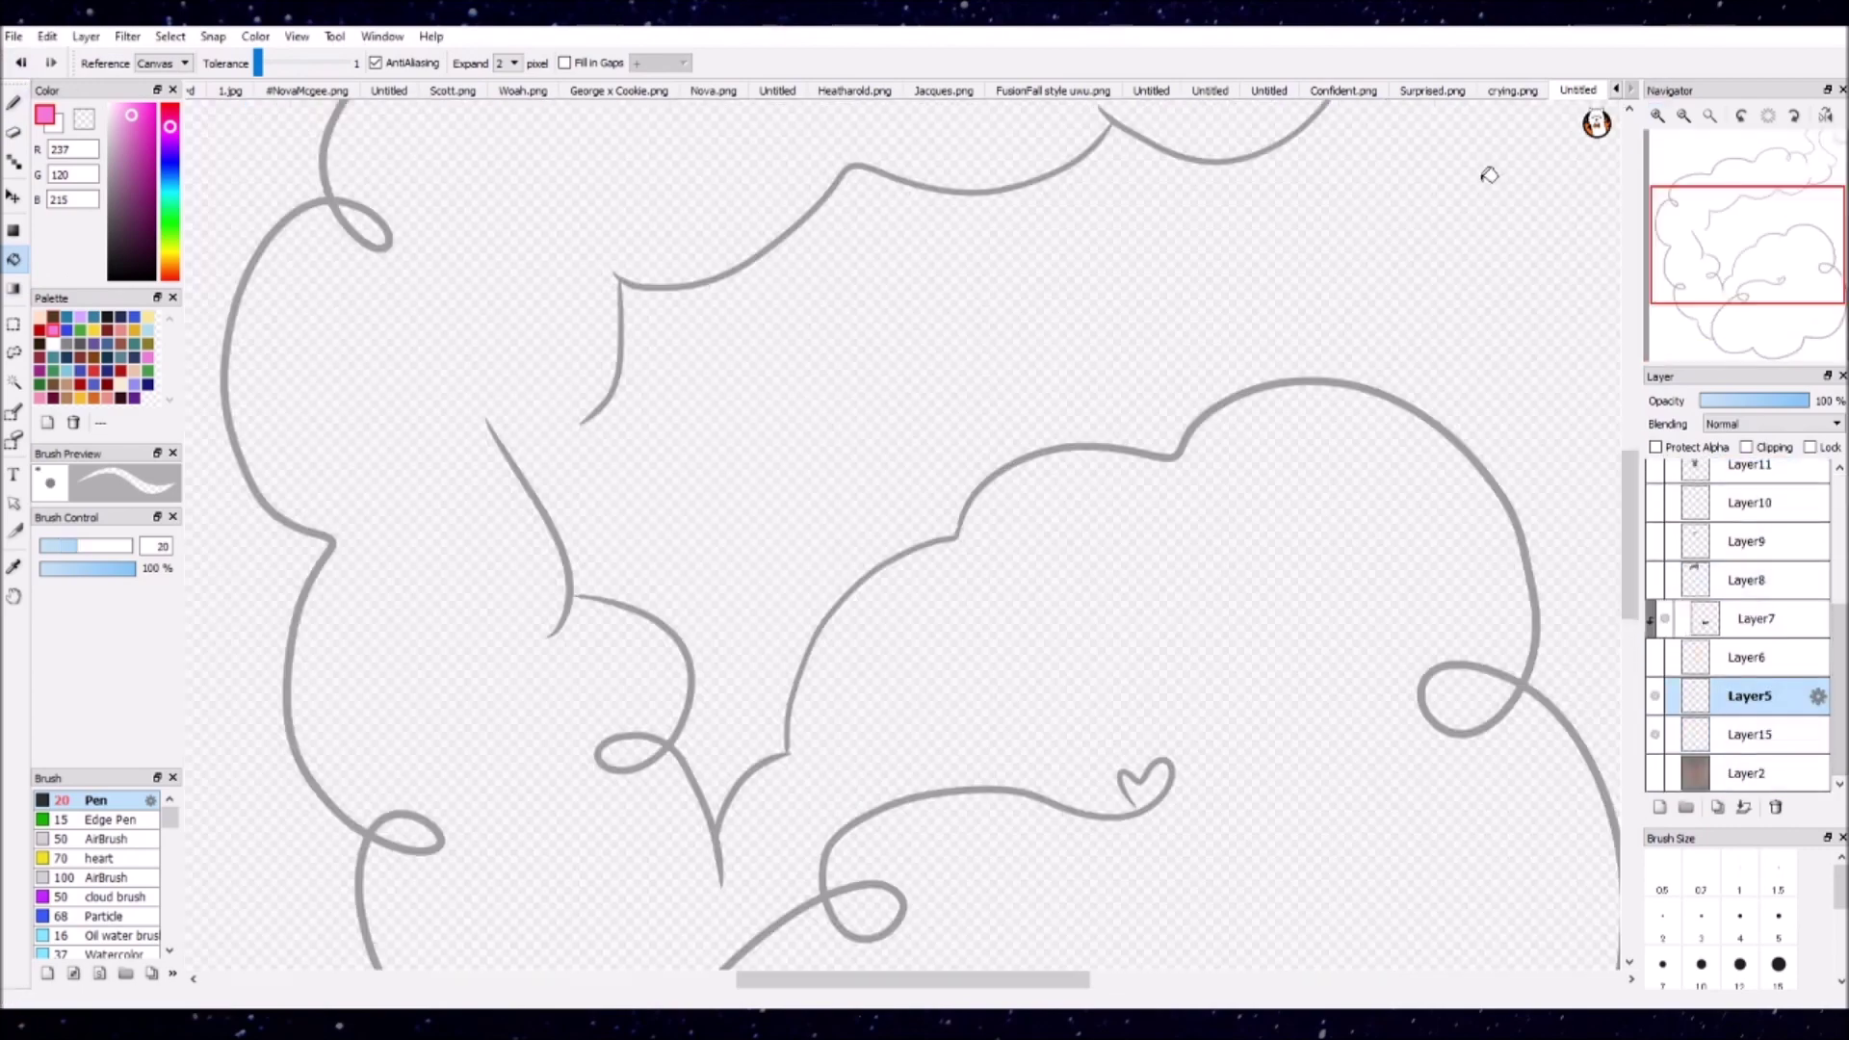
Step: Fill the whole cloud and its small outline loops with pink, RGB 237, 120, 215, on the layer beneath the outline
key(g)
click(1722, 734)
click(1399, 809)
click(631, 751)
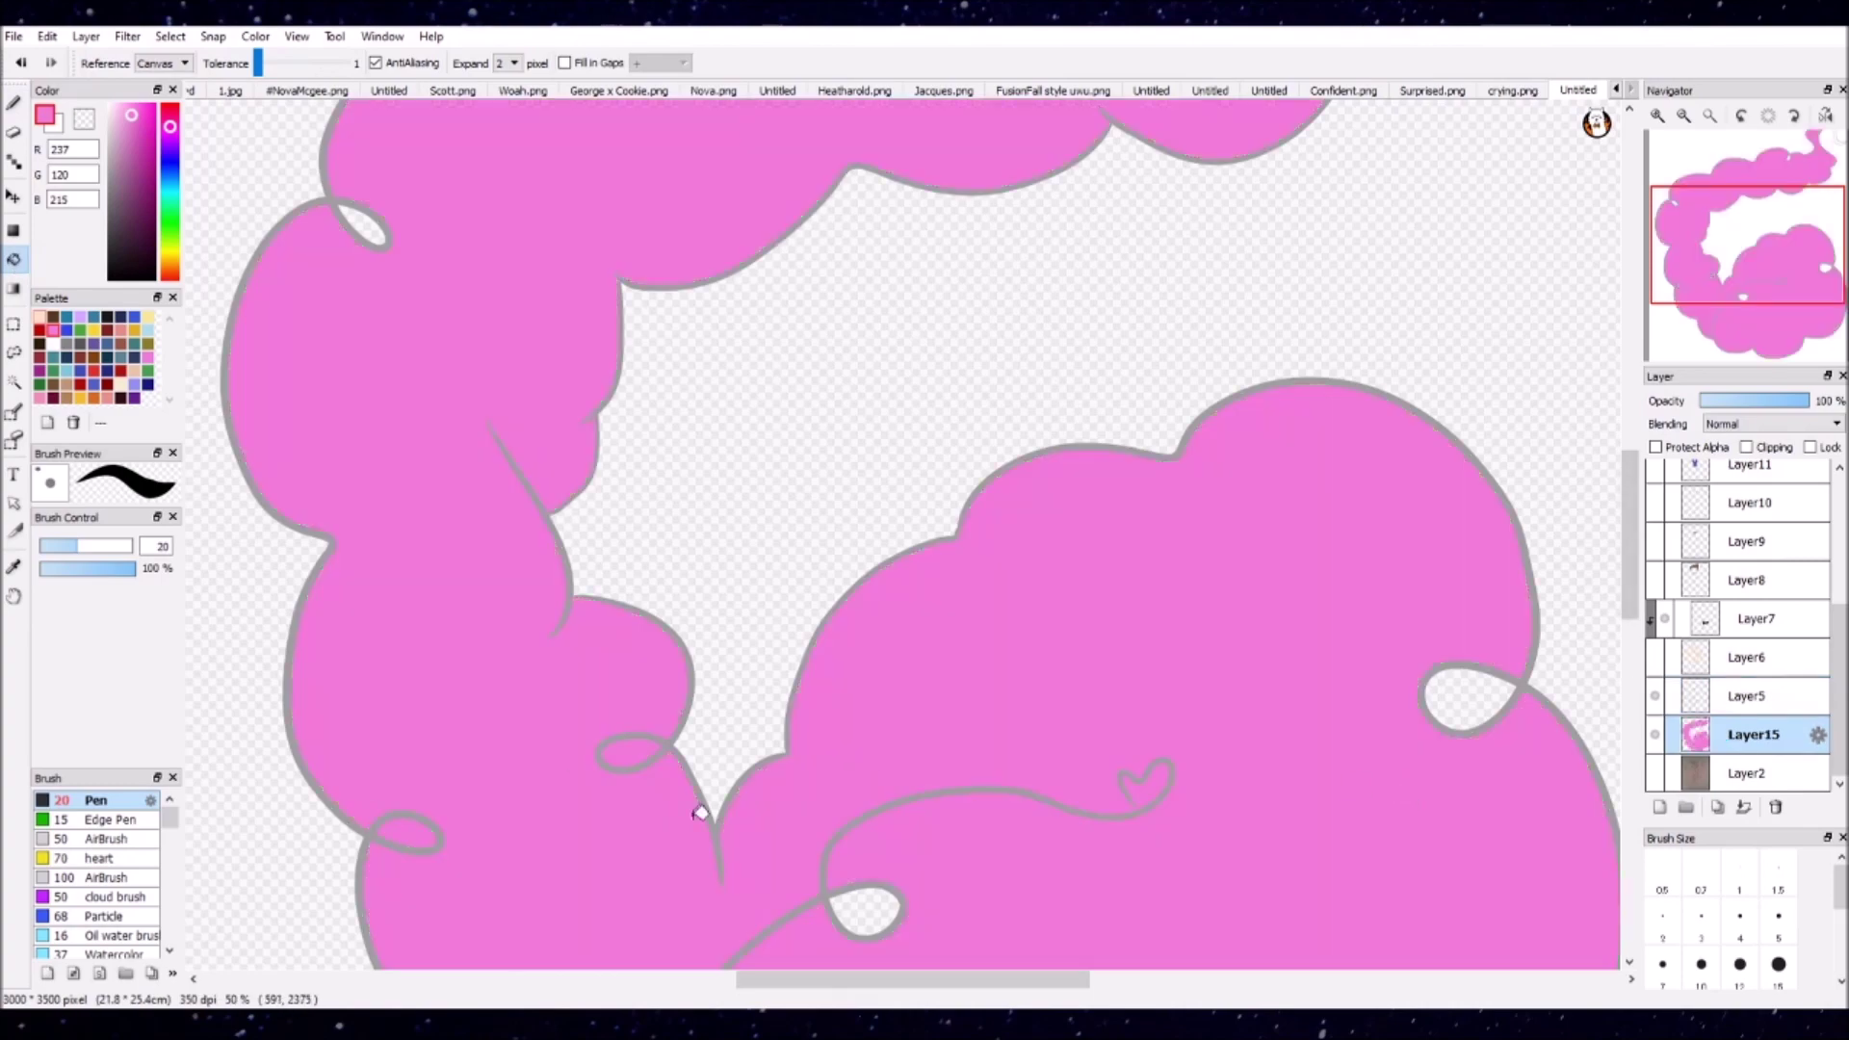
click(400, 833)
click(866, 910)
click(1468, 693)
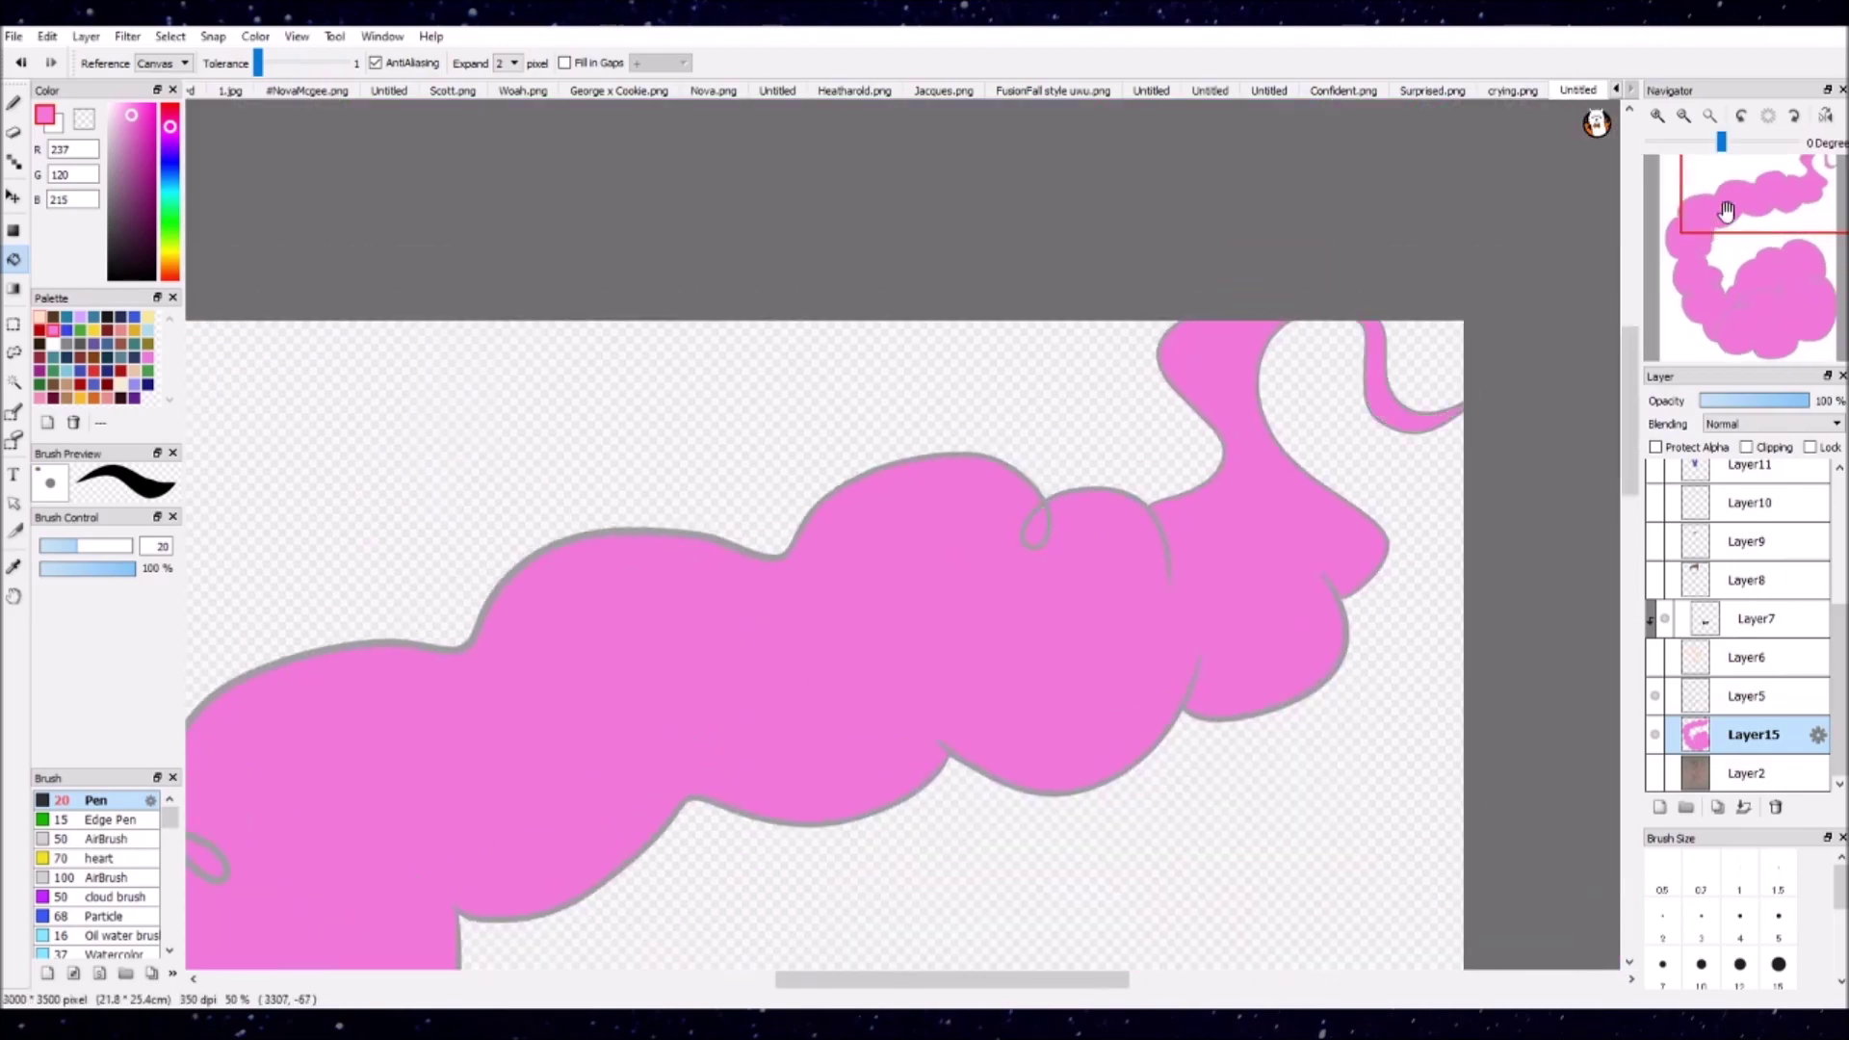
Step: Protect the cloud outline layer's alpha and recolour its lines dark magenta, RGB 107, 33, 92, with a size 1000 pen
click(1746, 695)
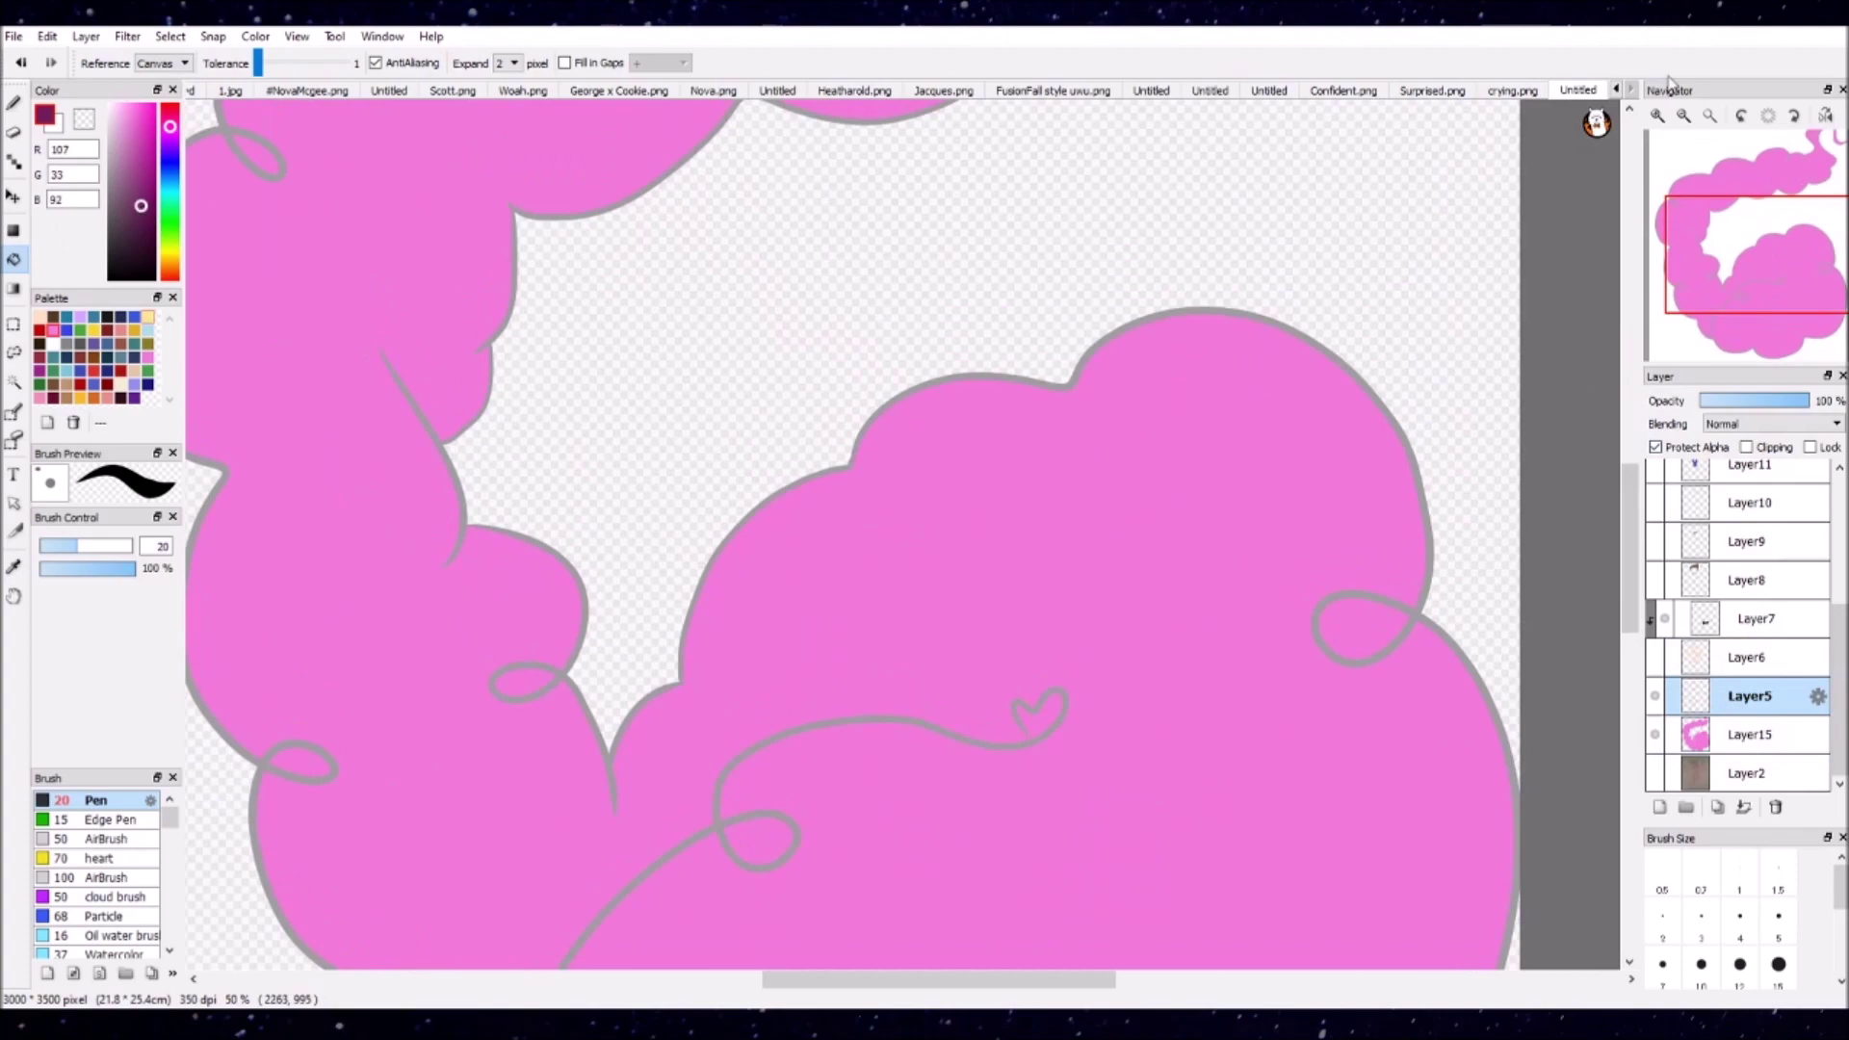
click(1684, 115)
key(b)
drag(867, 221, 1146, 125)
drag(597, 289, 1233, 944)
Step: Show all the hidden figure layers again over the pink cloud
click(1654, 656)
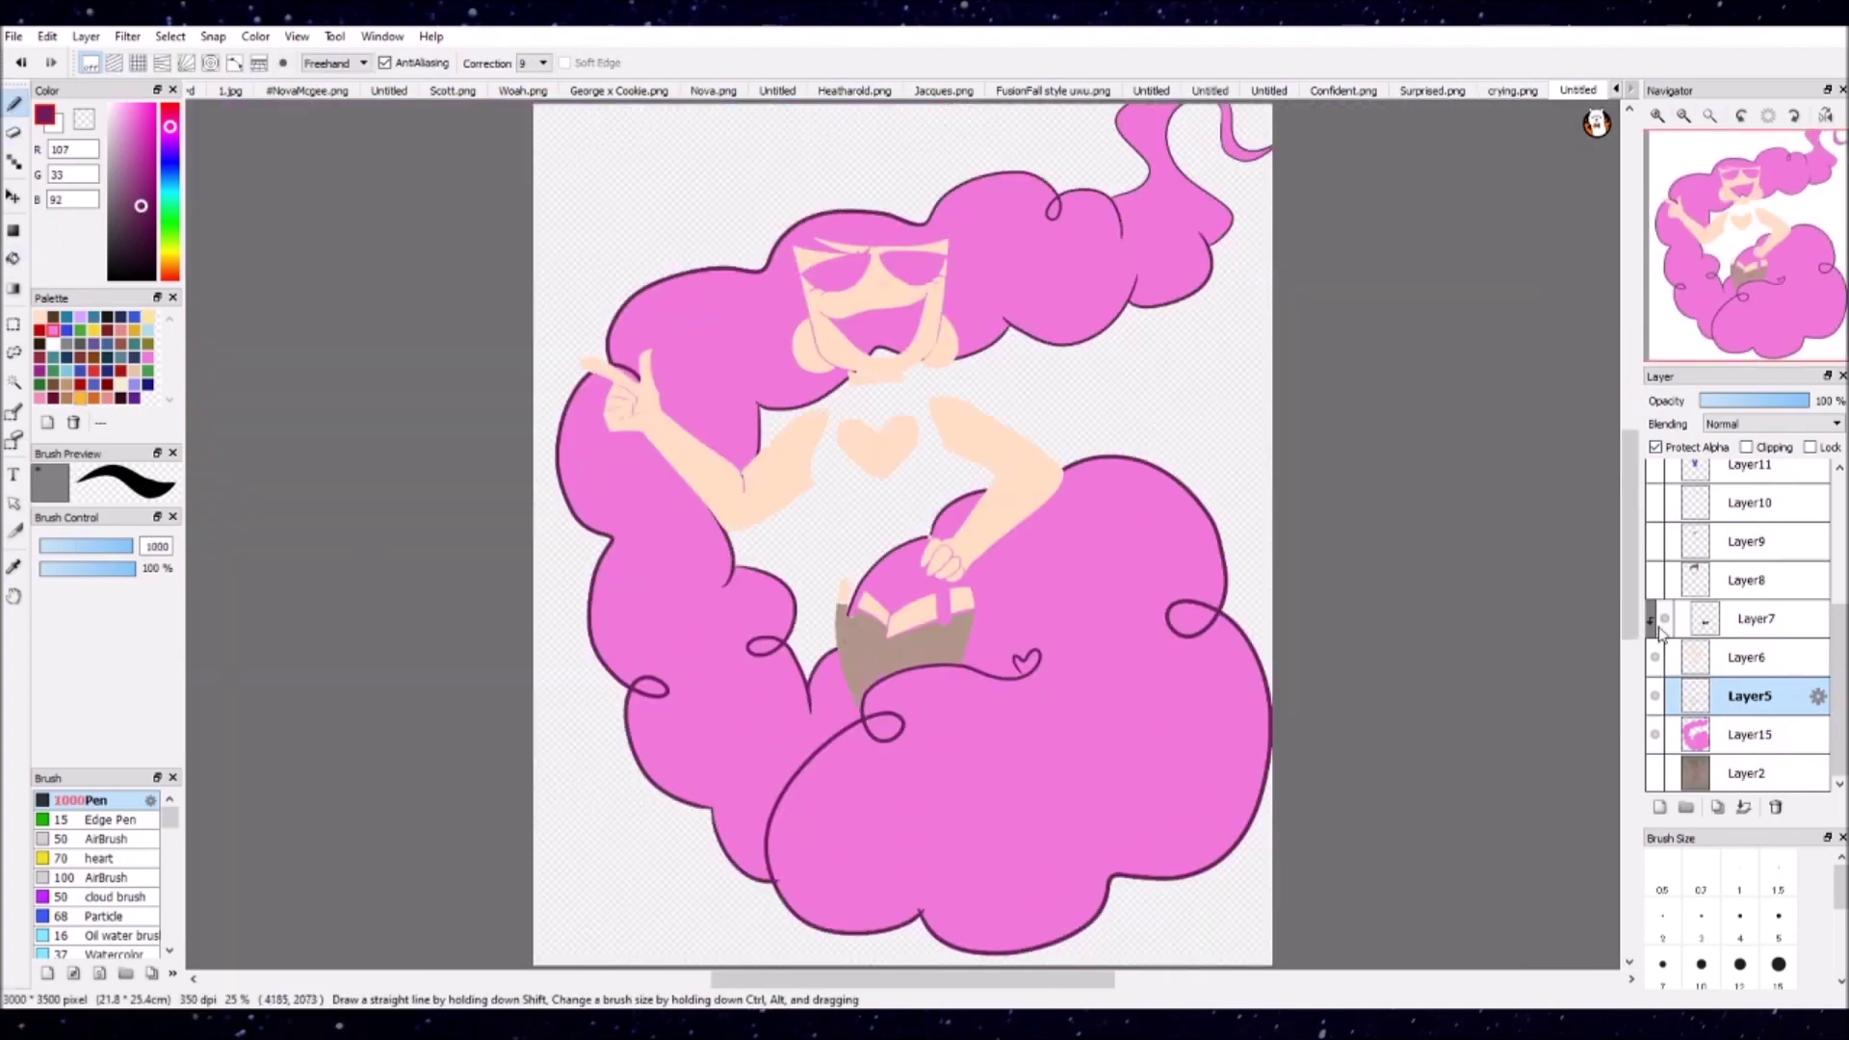
click(1658, 619)
scroll(1738, 626, up, 5)
scroll(1733, 193, up, 3)
click(1734, 192)
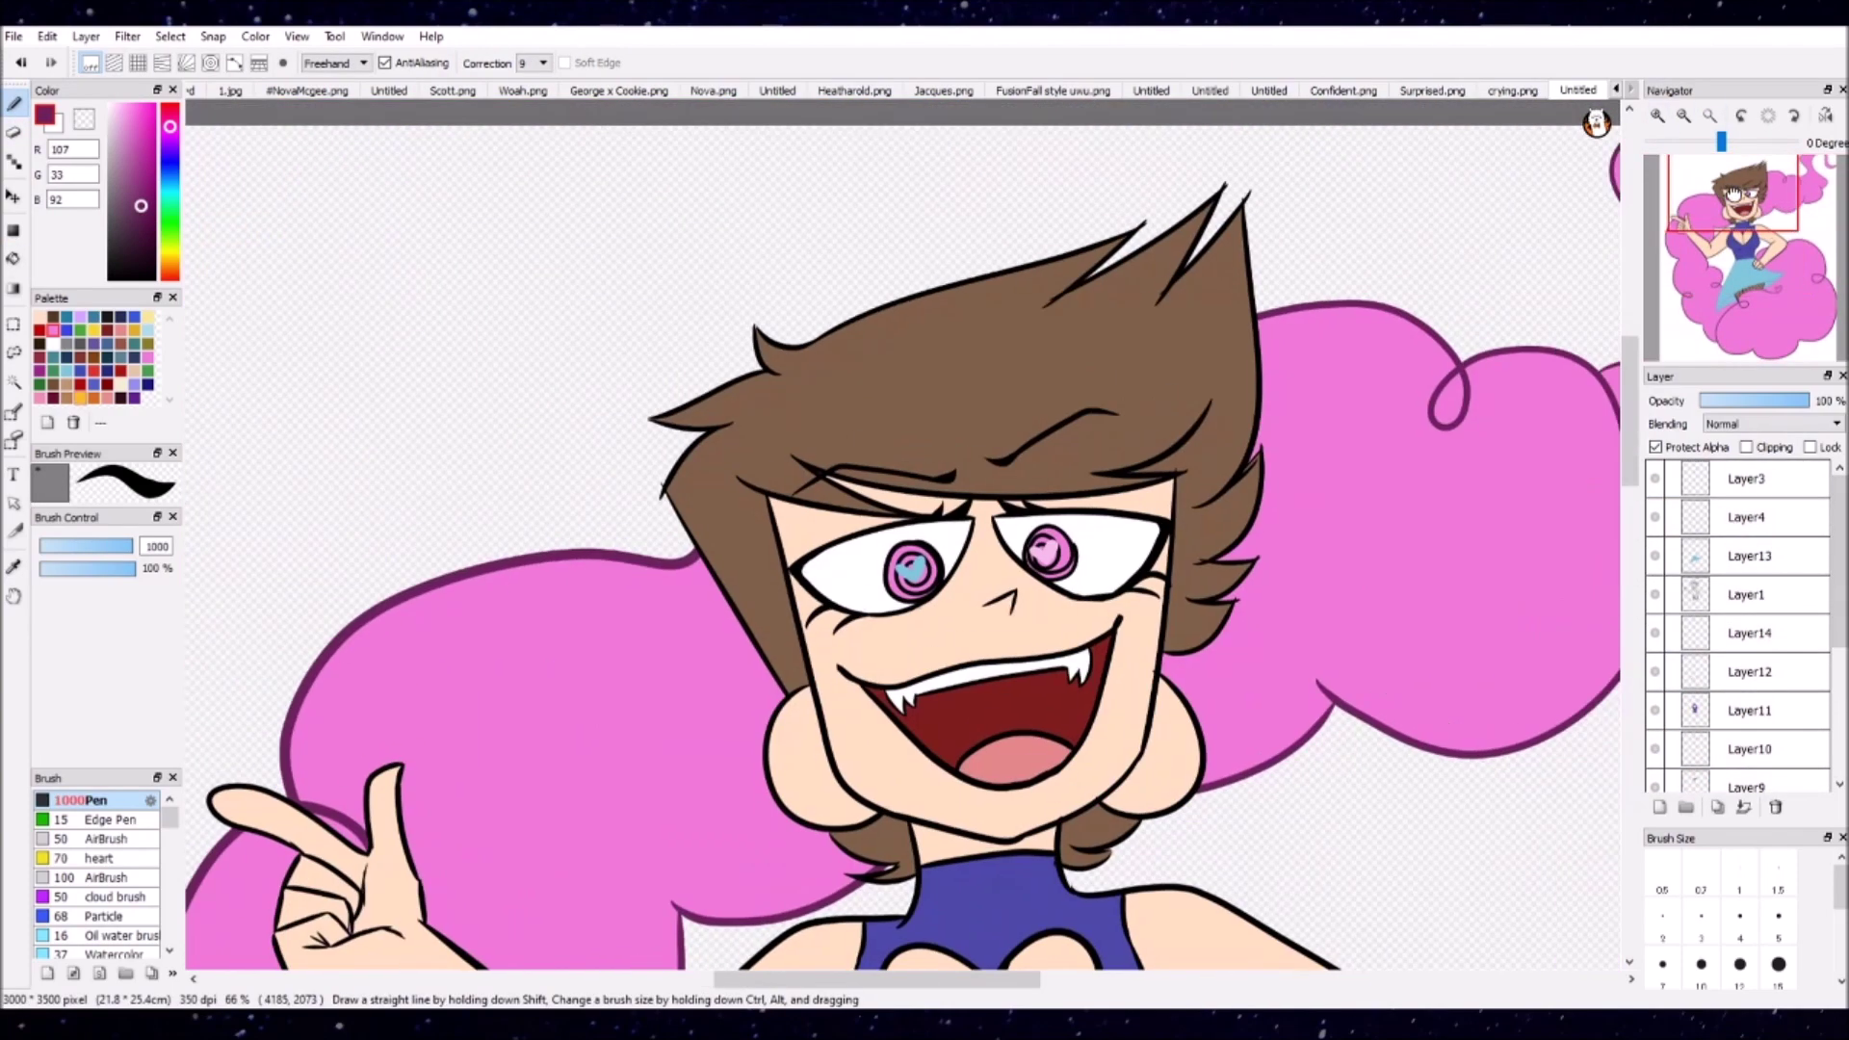
Step: Shade the face beneath the fringe, the ears and the neck on the skin layer with the size 22 Watercolor brush, RGB 214, 176, 146
scroll(1738, 626, down, 5)
click(1746, 657)
click(1743, 289)
click(1738, 241)
click(1657, 116)
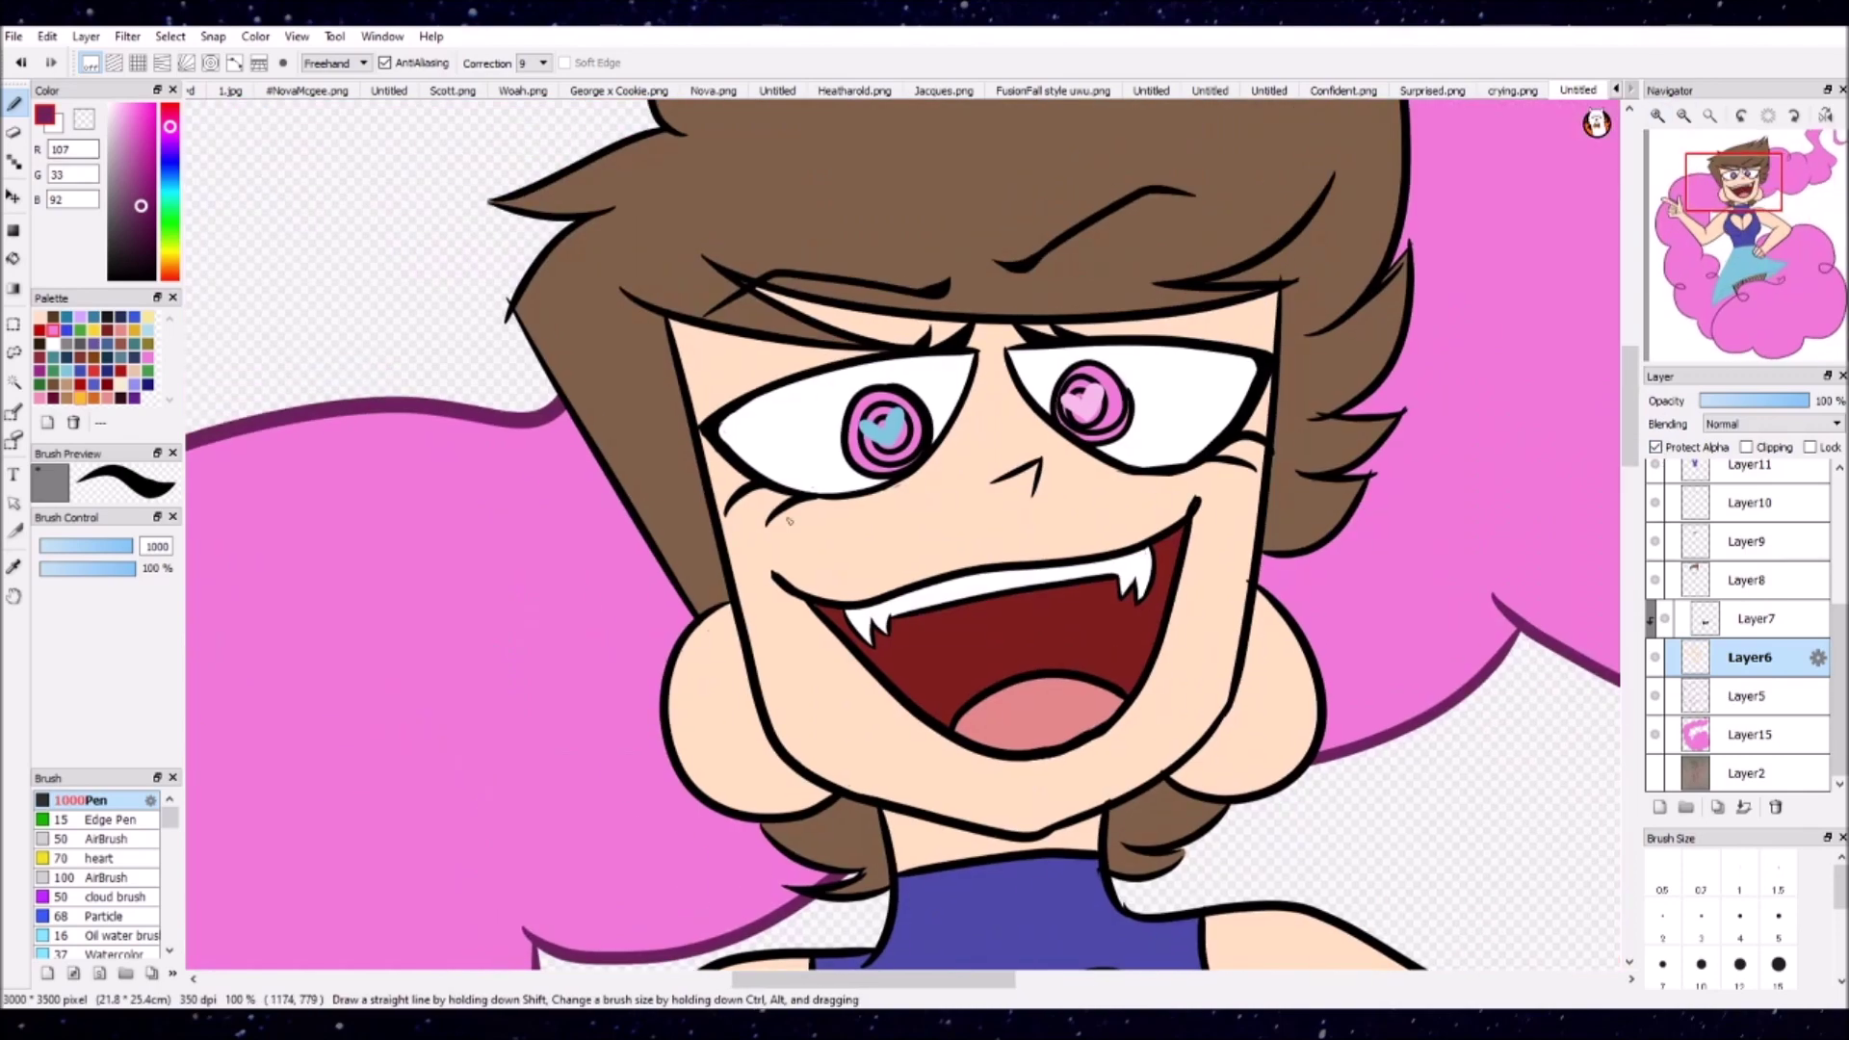
click(169, 268)
click(123, 131)
click(108, 953)
mouse_move(674, 327)
mouse_down()
mouse_move(855, 348)
mouse_move(1089, 329)
mouse_move(1032, 317)
mouse_up()
mouse_move(732, 616)
mouse_down()
mouse_move(828, 809)
mouse_move(708, 694)
mouse_up()
mouse_move(1252, 592)
mouse_down()
mouse_move(1194, 780)
mouse_move(1173, 761)
mouse_up()
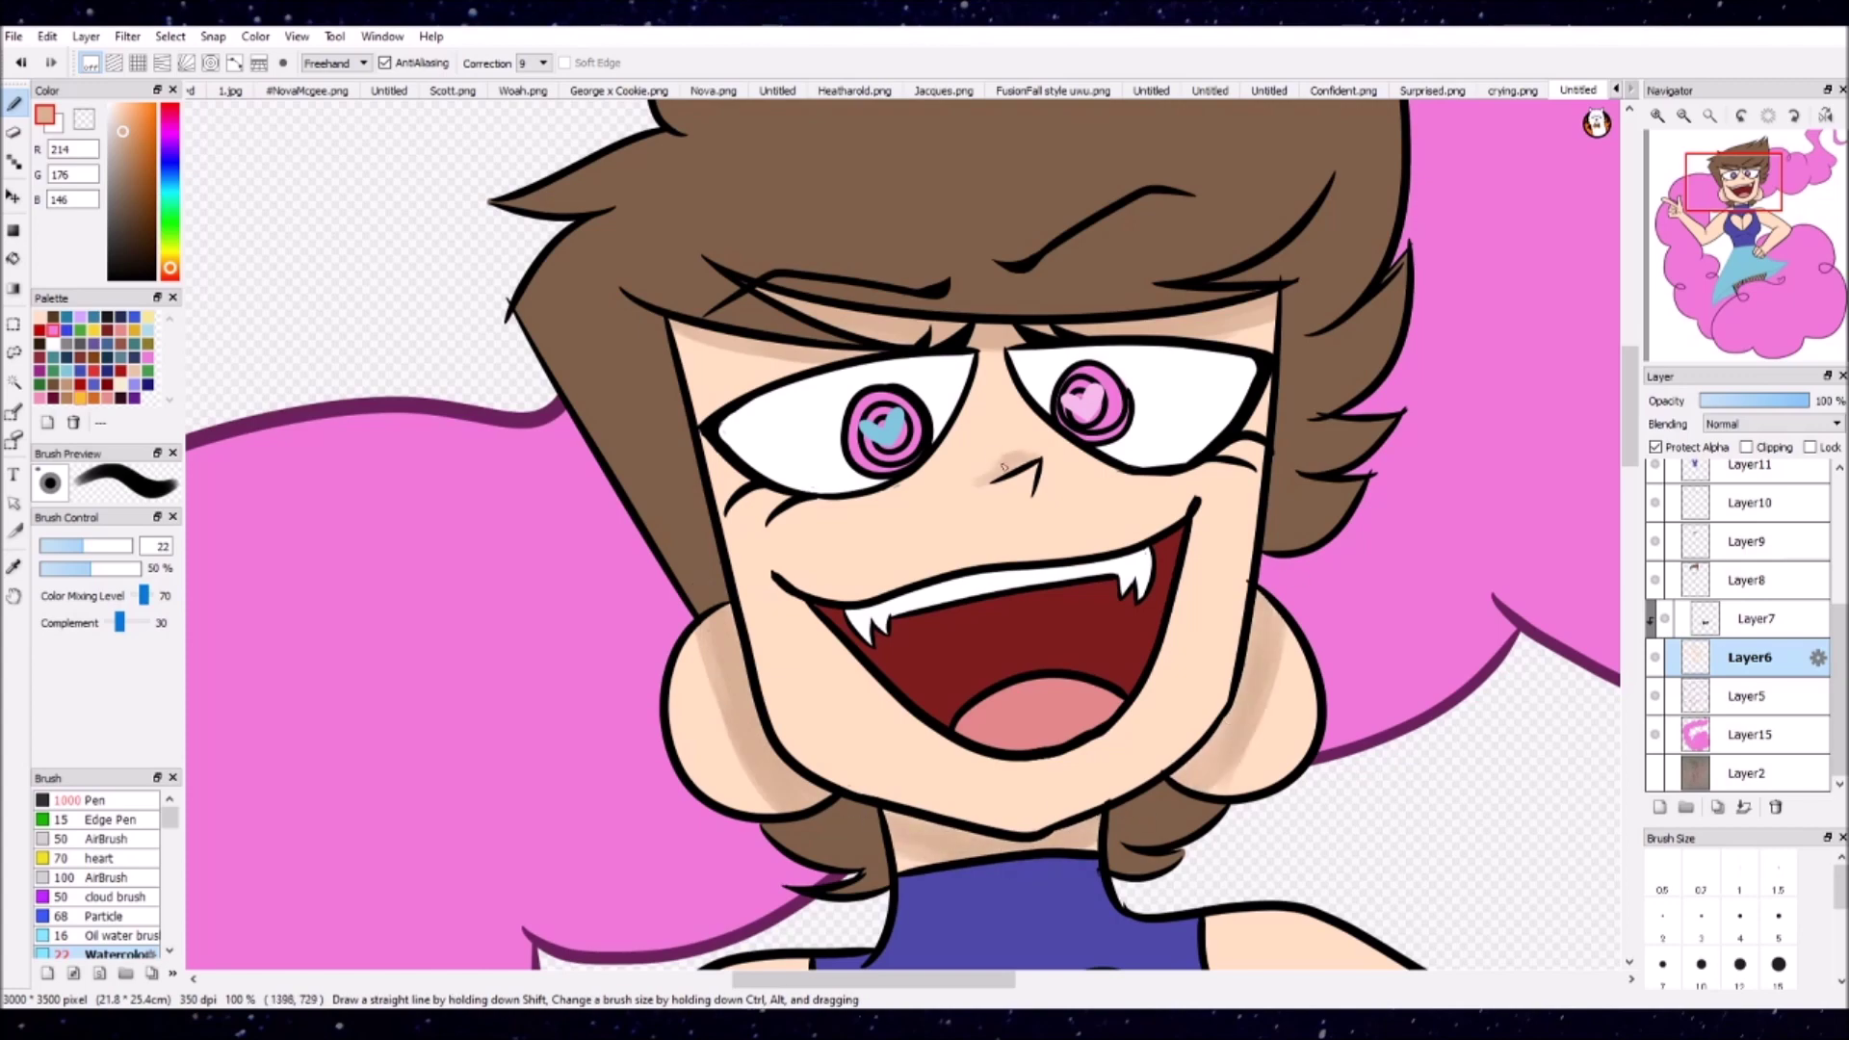
Step: Redraw the nose with thinner black lines on the ink layer, using a size 10 pen
scroll(1808, 472, up, 5)
click(1749, 595)
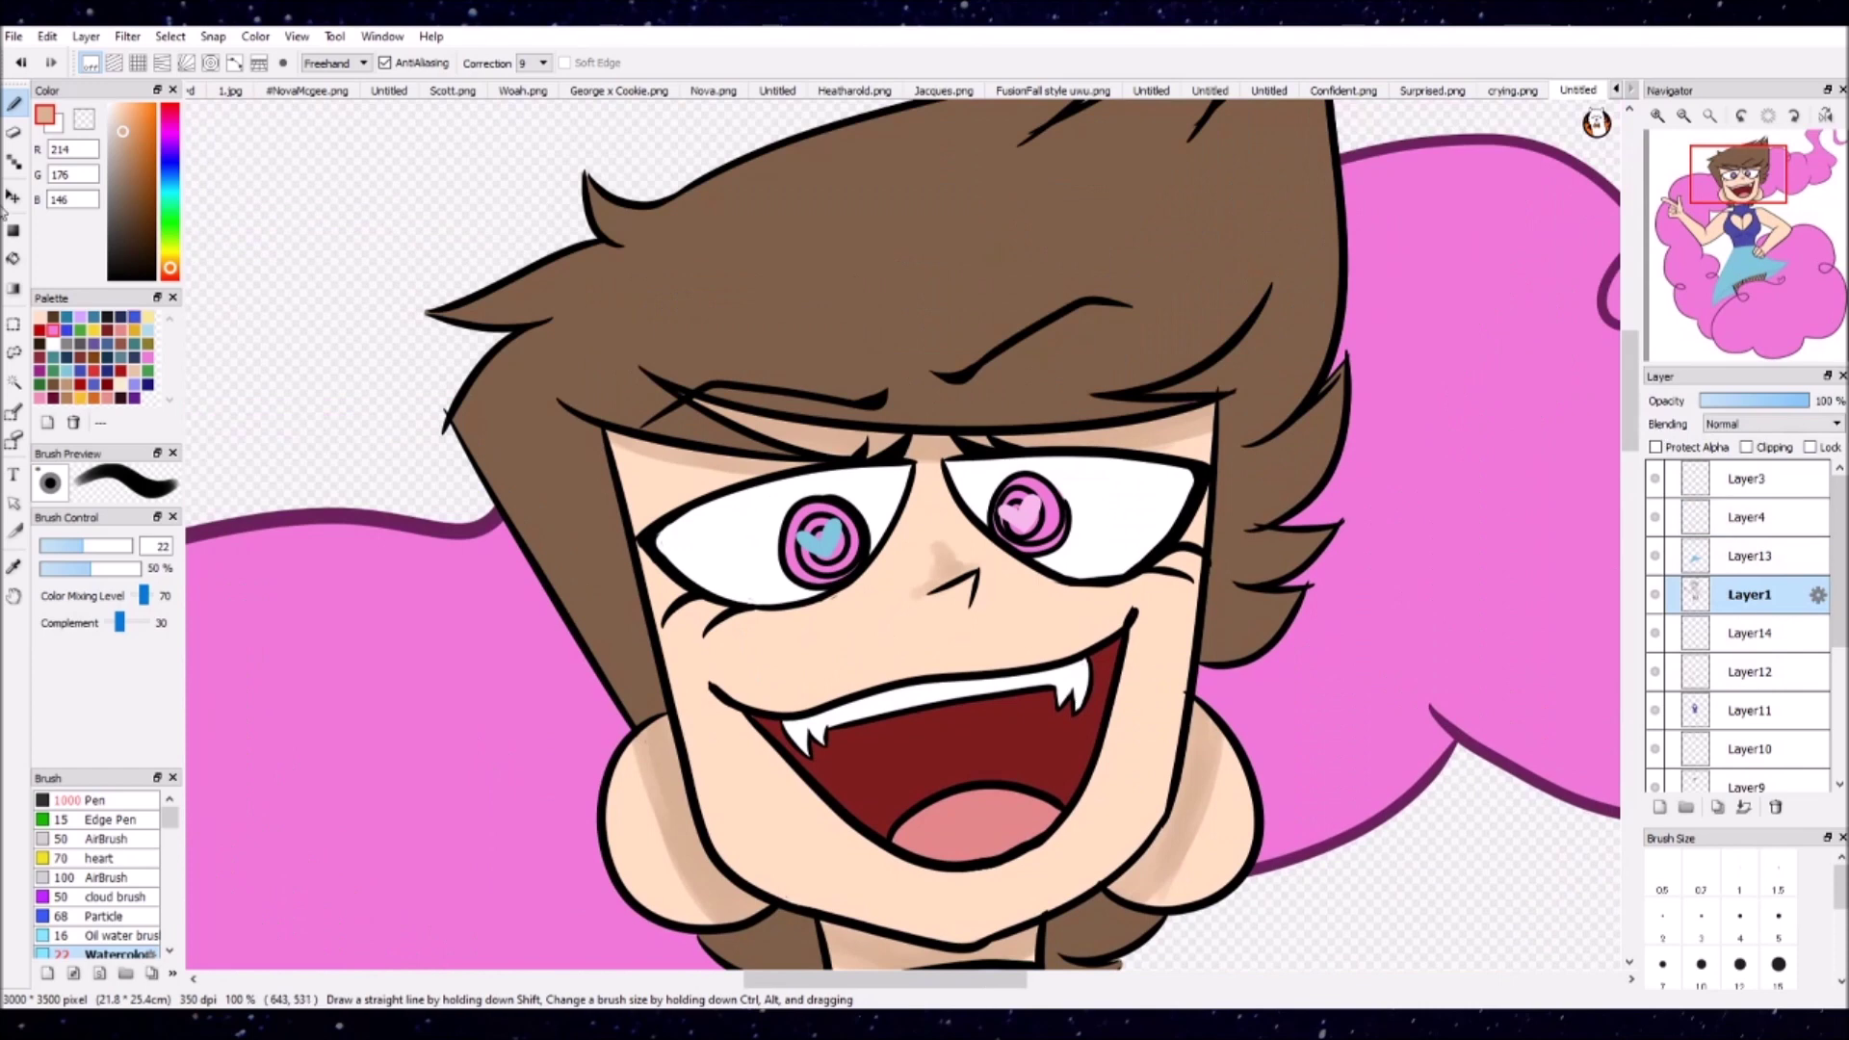
key(e)
drag(929, 587, 977, 578)
key(b)
key(ctrl+z)
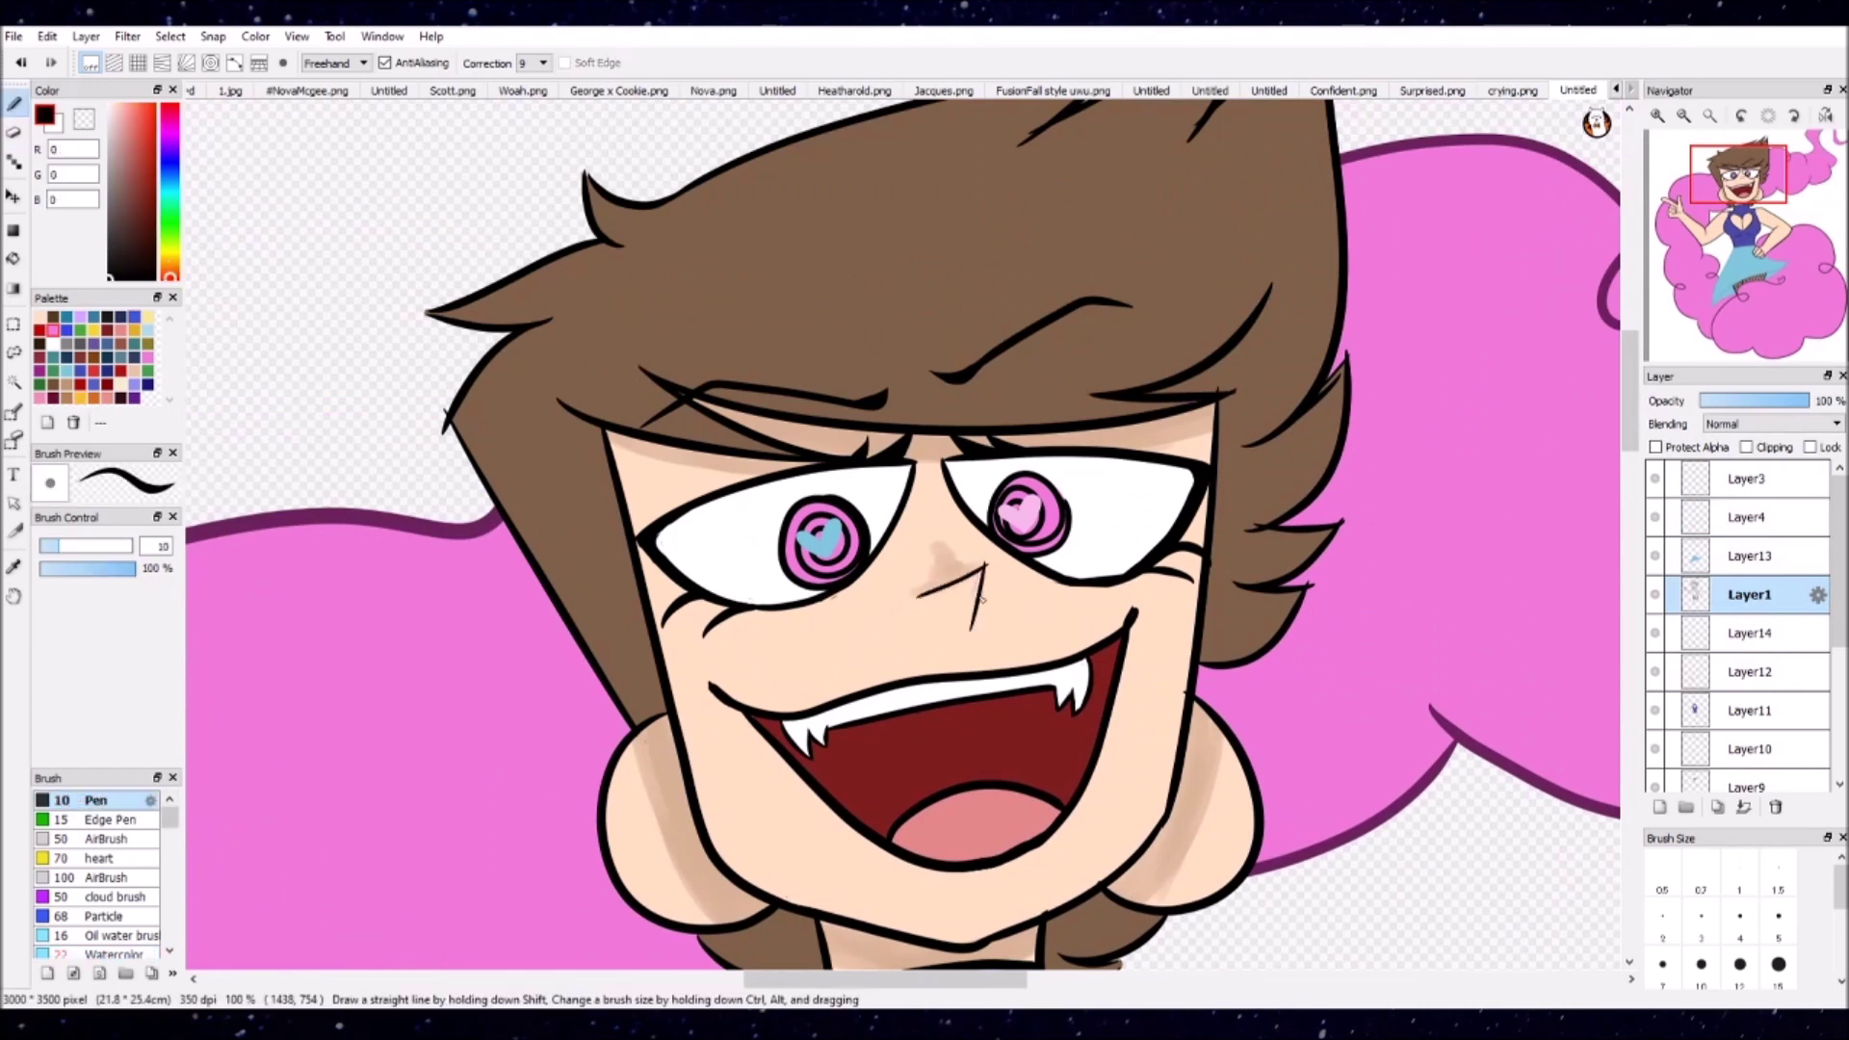
Step: Shade around the nose and the mouth corners on the skin layer with the Watercolor brush, RGB 218, 181, 151
alt+click(1018, 573)
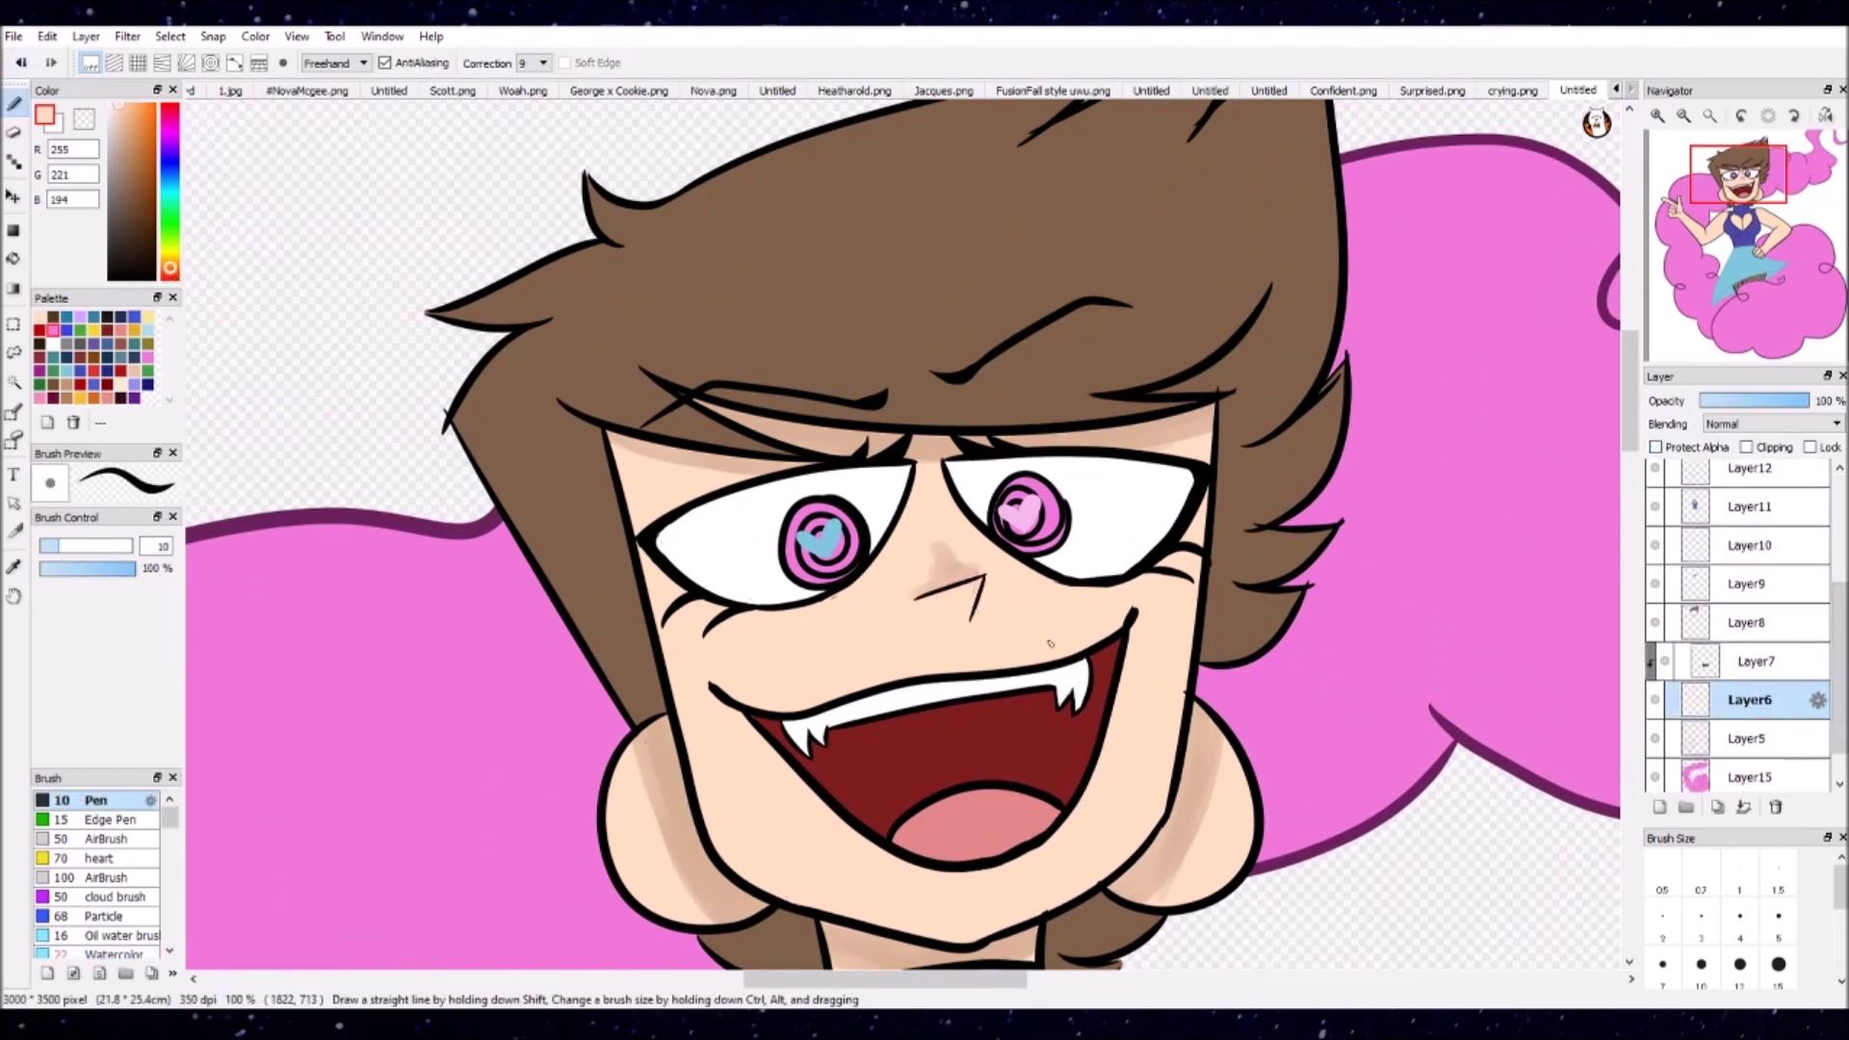
alt+click(1204, 772)
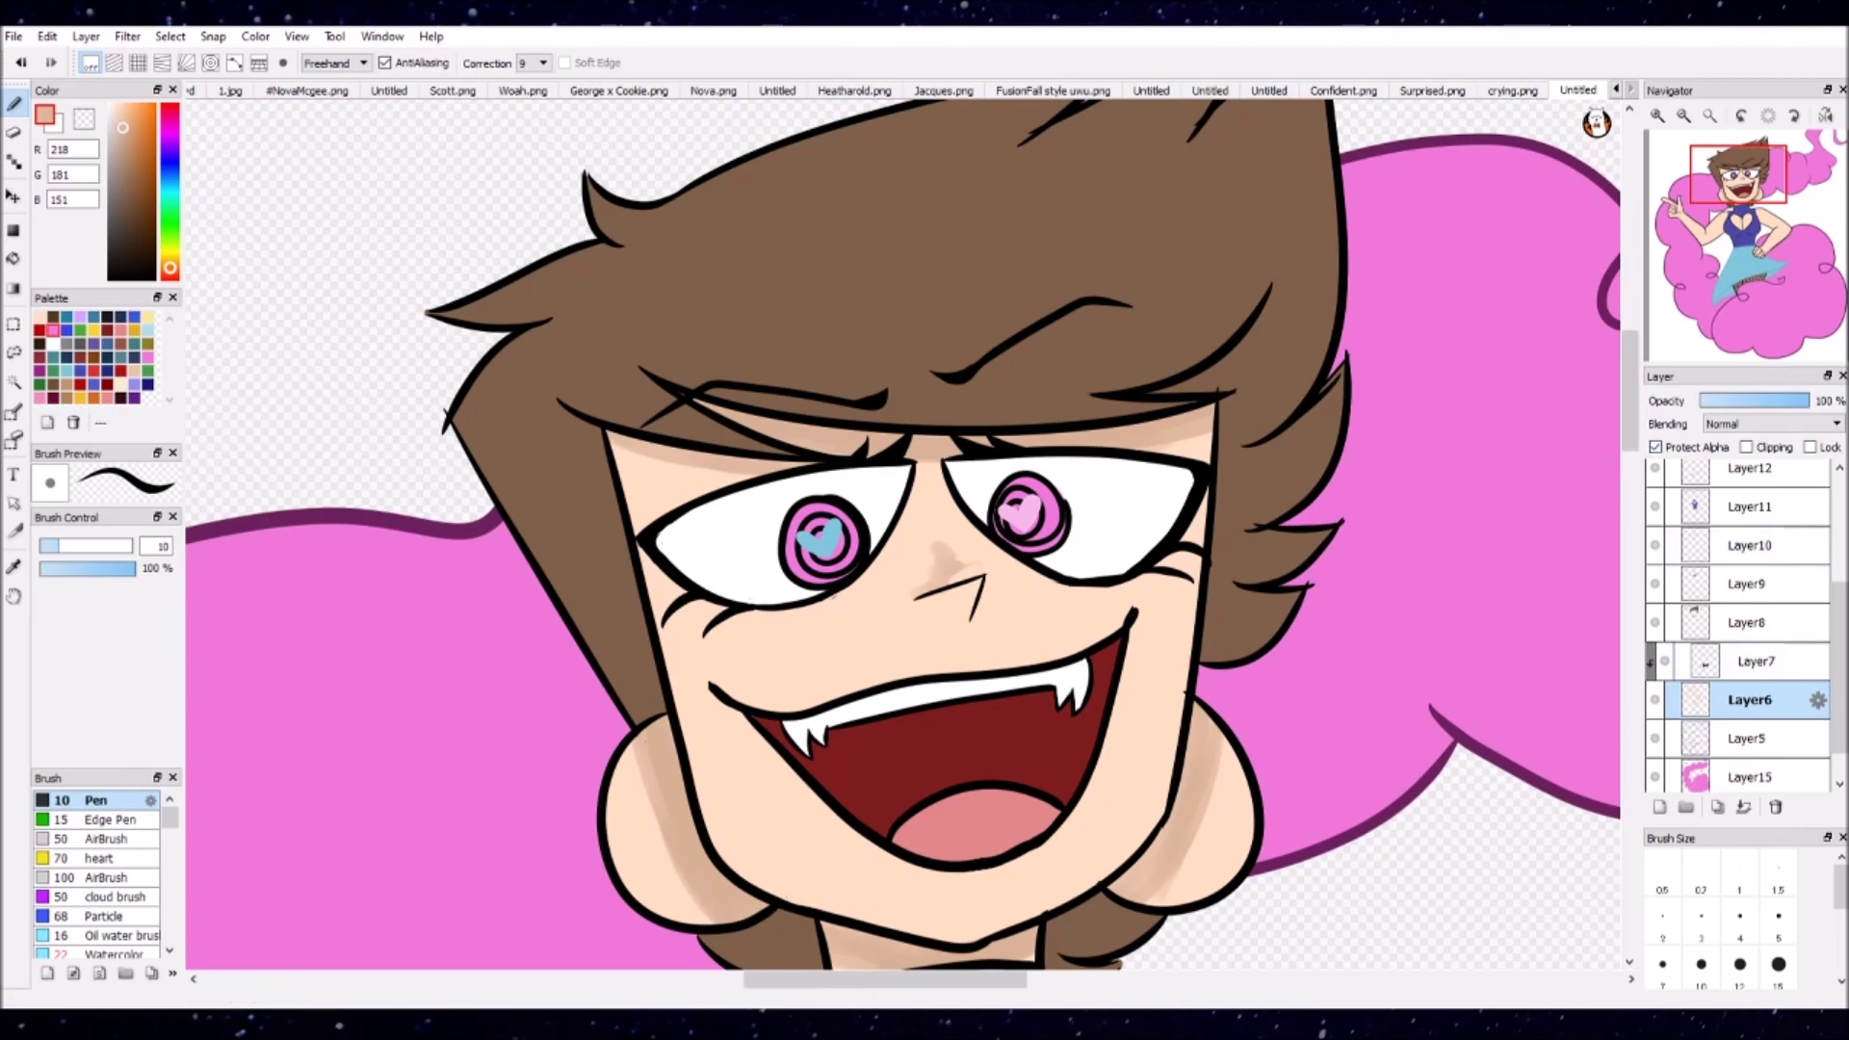
key(c)
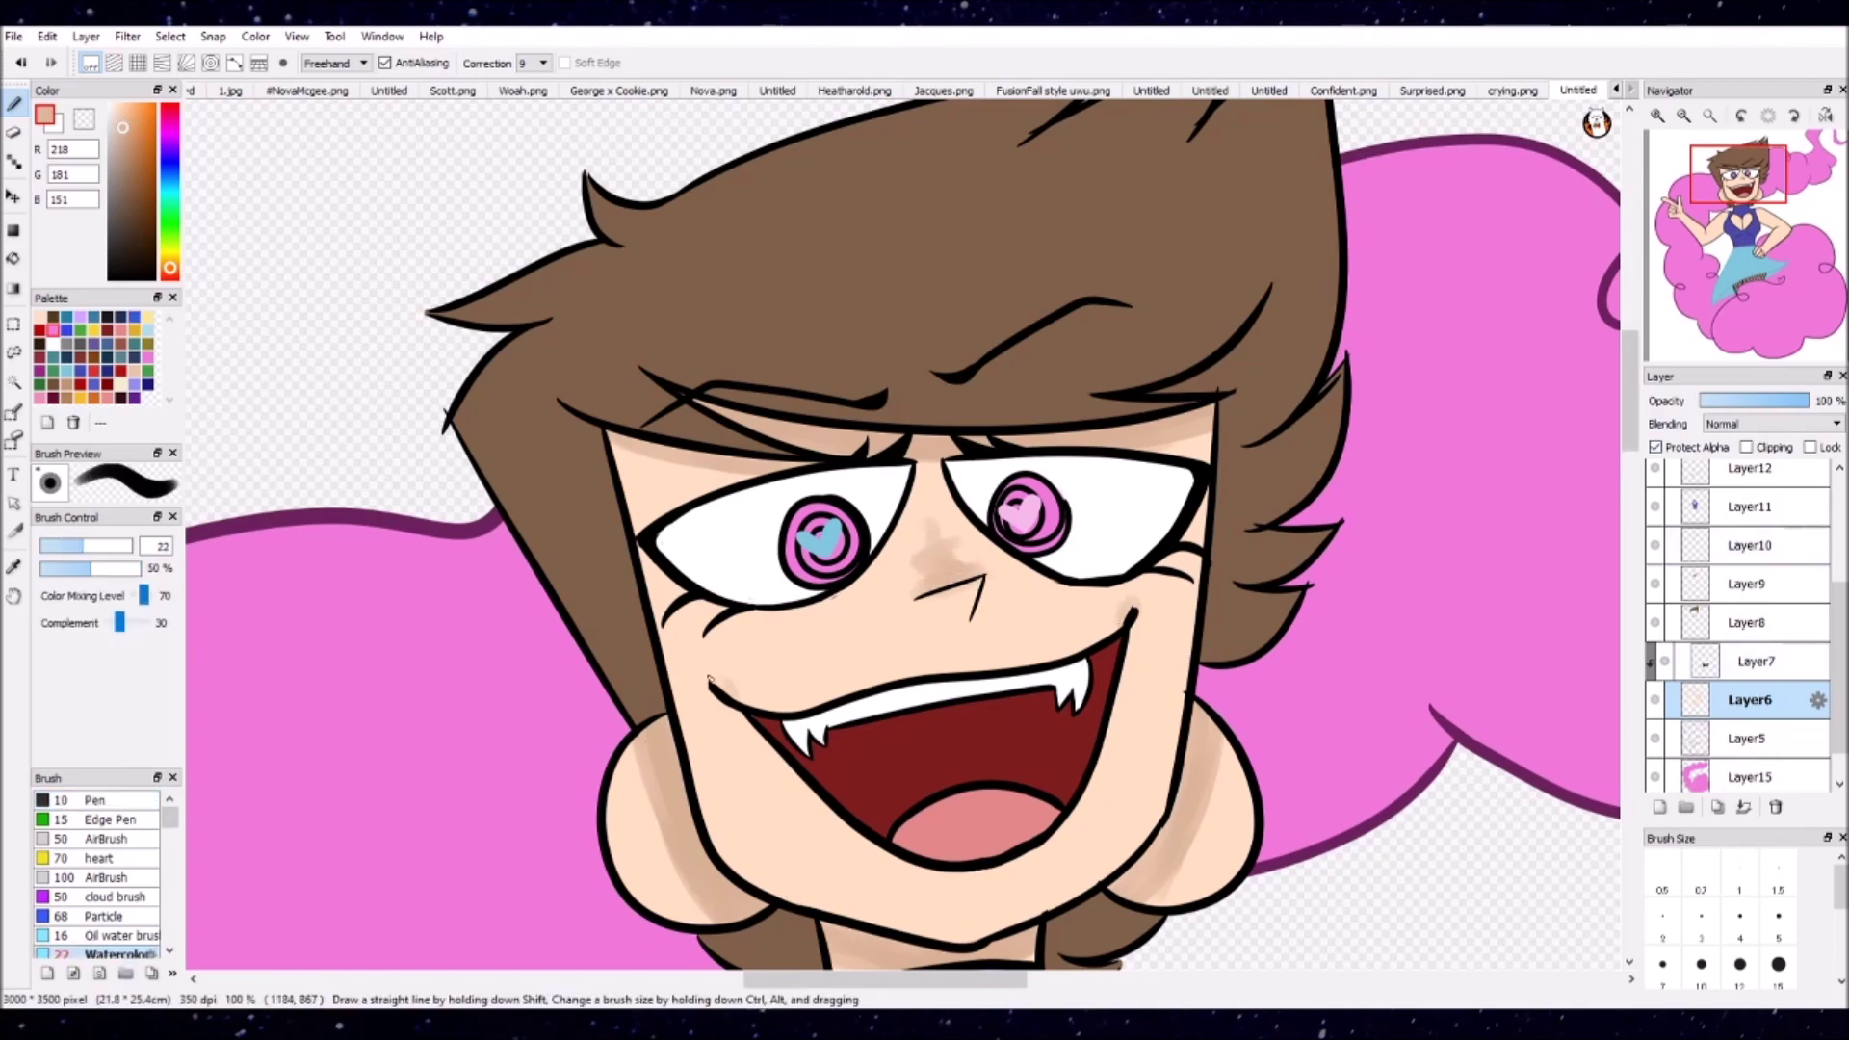
Step: Shade the skin along the edges of the heart-shaped chest opening and the upper arms beside the bodice
scroll(708, 674, down, 6)
drag(1026, 510, 1064, 698)
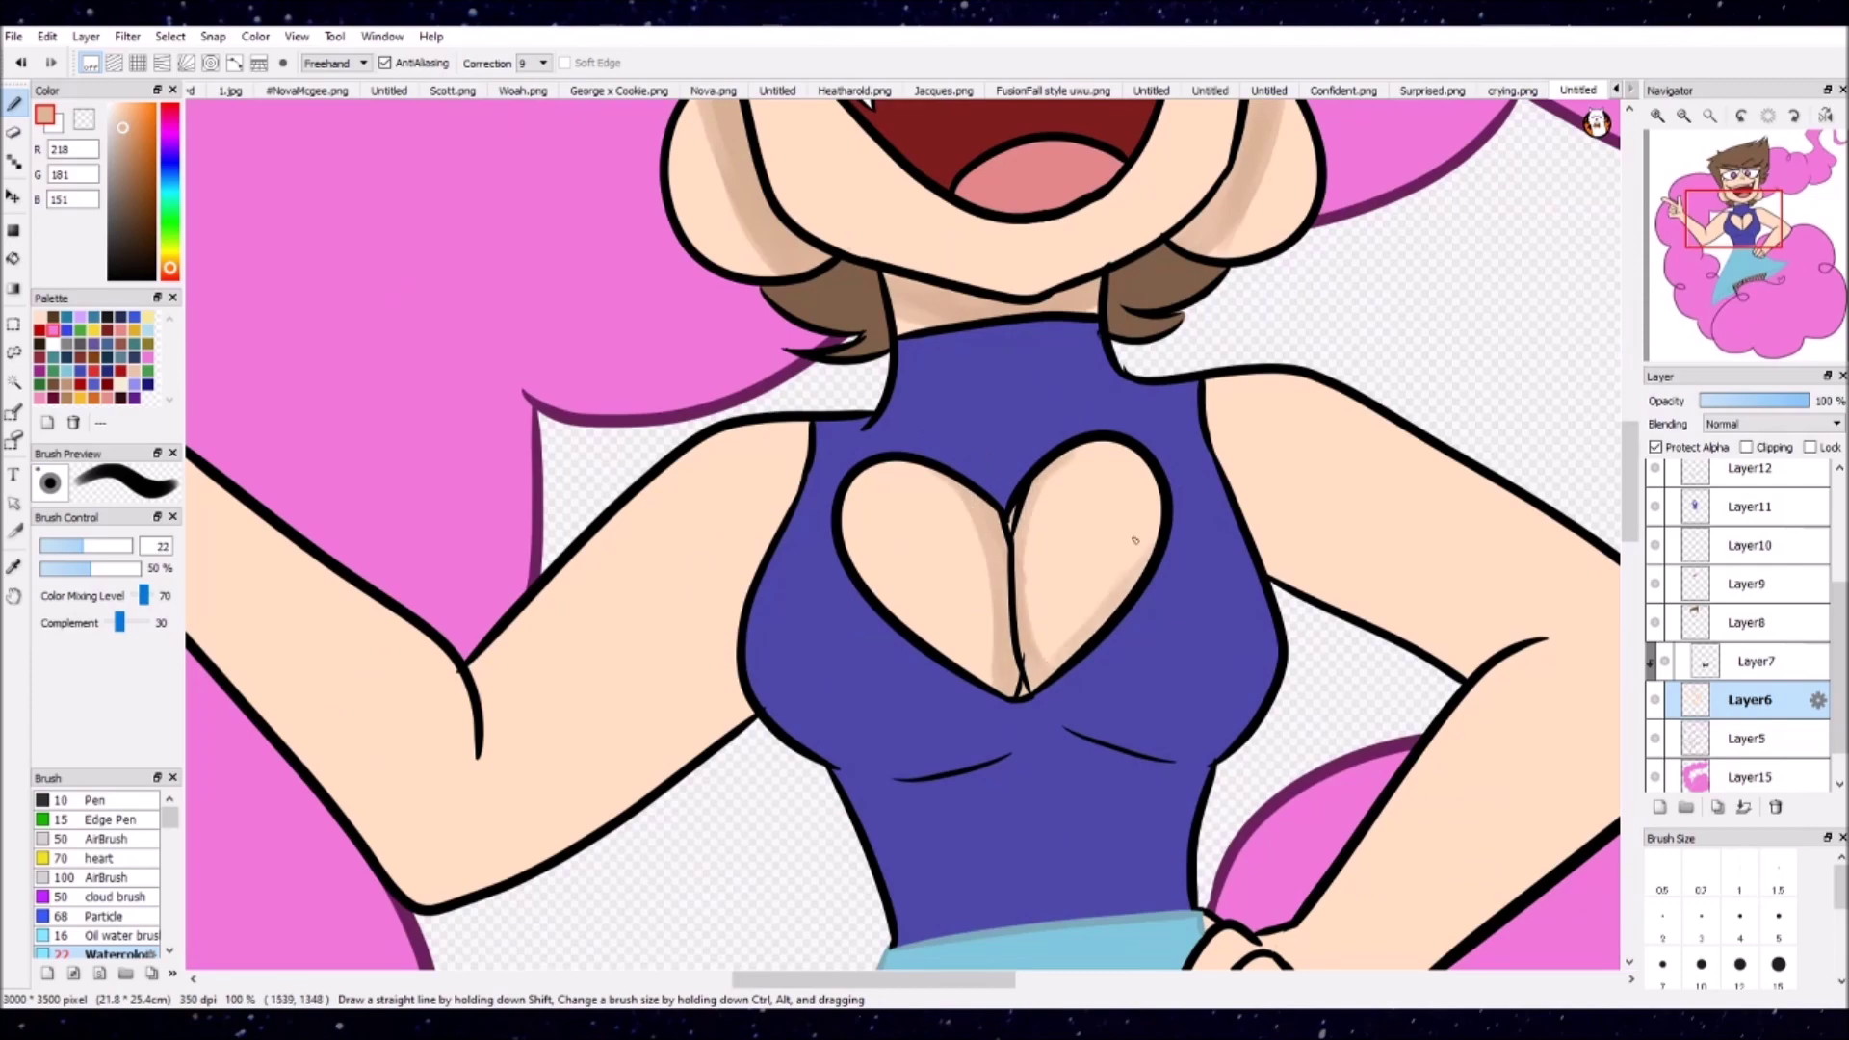
drag(1134, 595, 1092, 451)
drag(848, 539, 857, 513)
drag(776, 431, 724, 721)
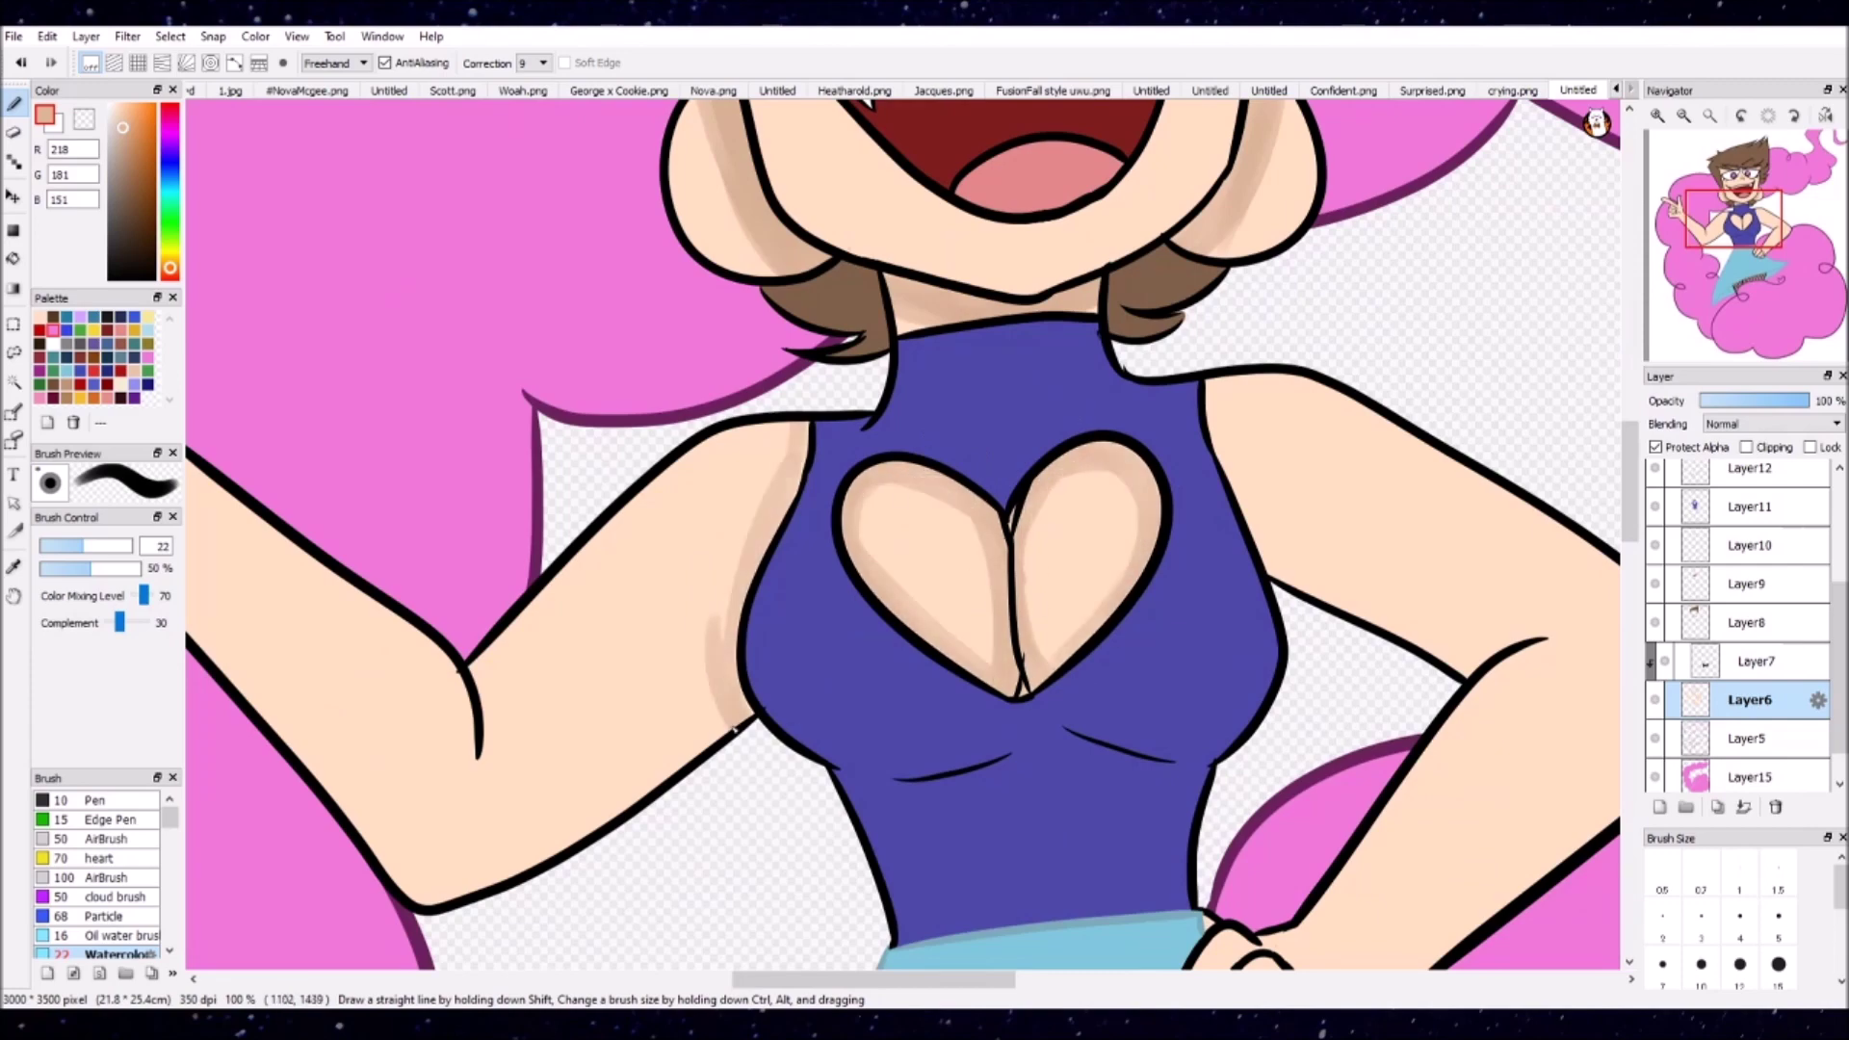
drag(1273, 580, 1210, 370)
Step: Shade the elbow creases, the hand on the hip and the folded fingers of the raised hand
scroll(1473, 651, down, 5)
scroll(1473, 650, right, 2)
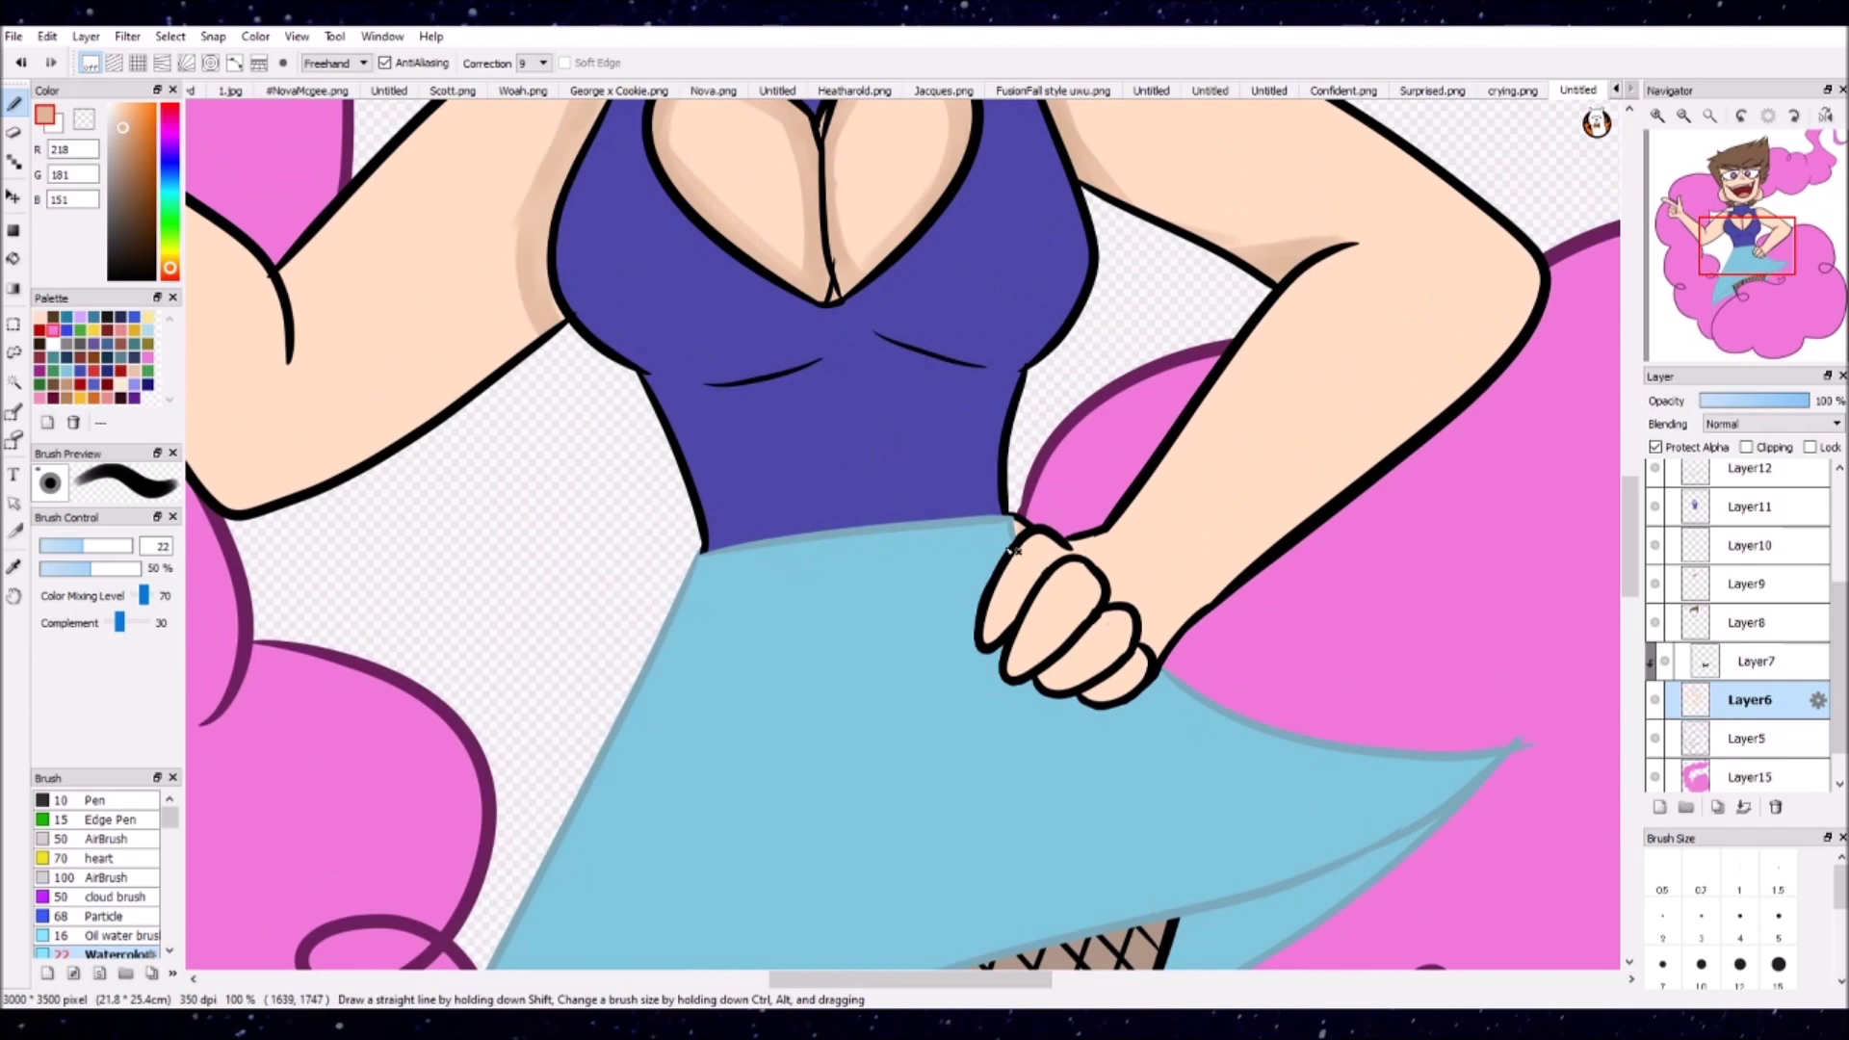
scroll(1166, 630, up, 4)
scroll(1165, 631, left, 3)
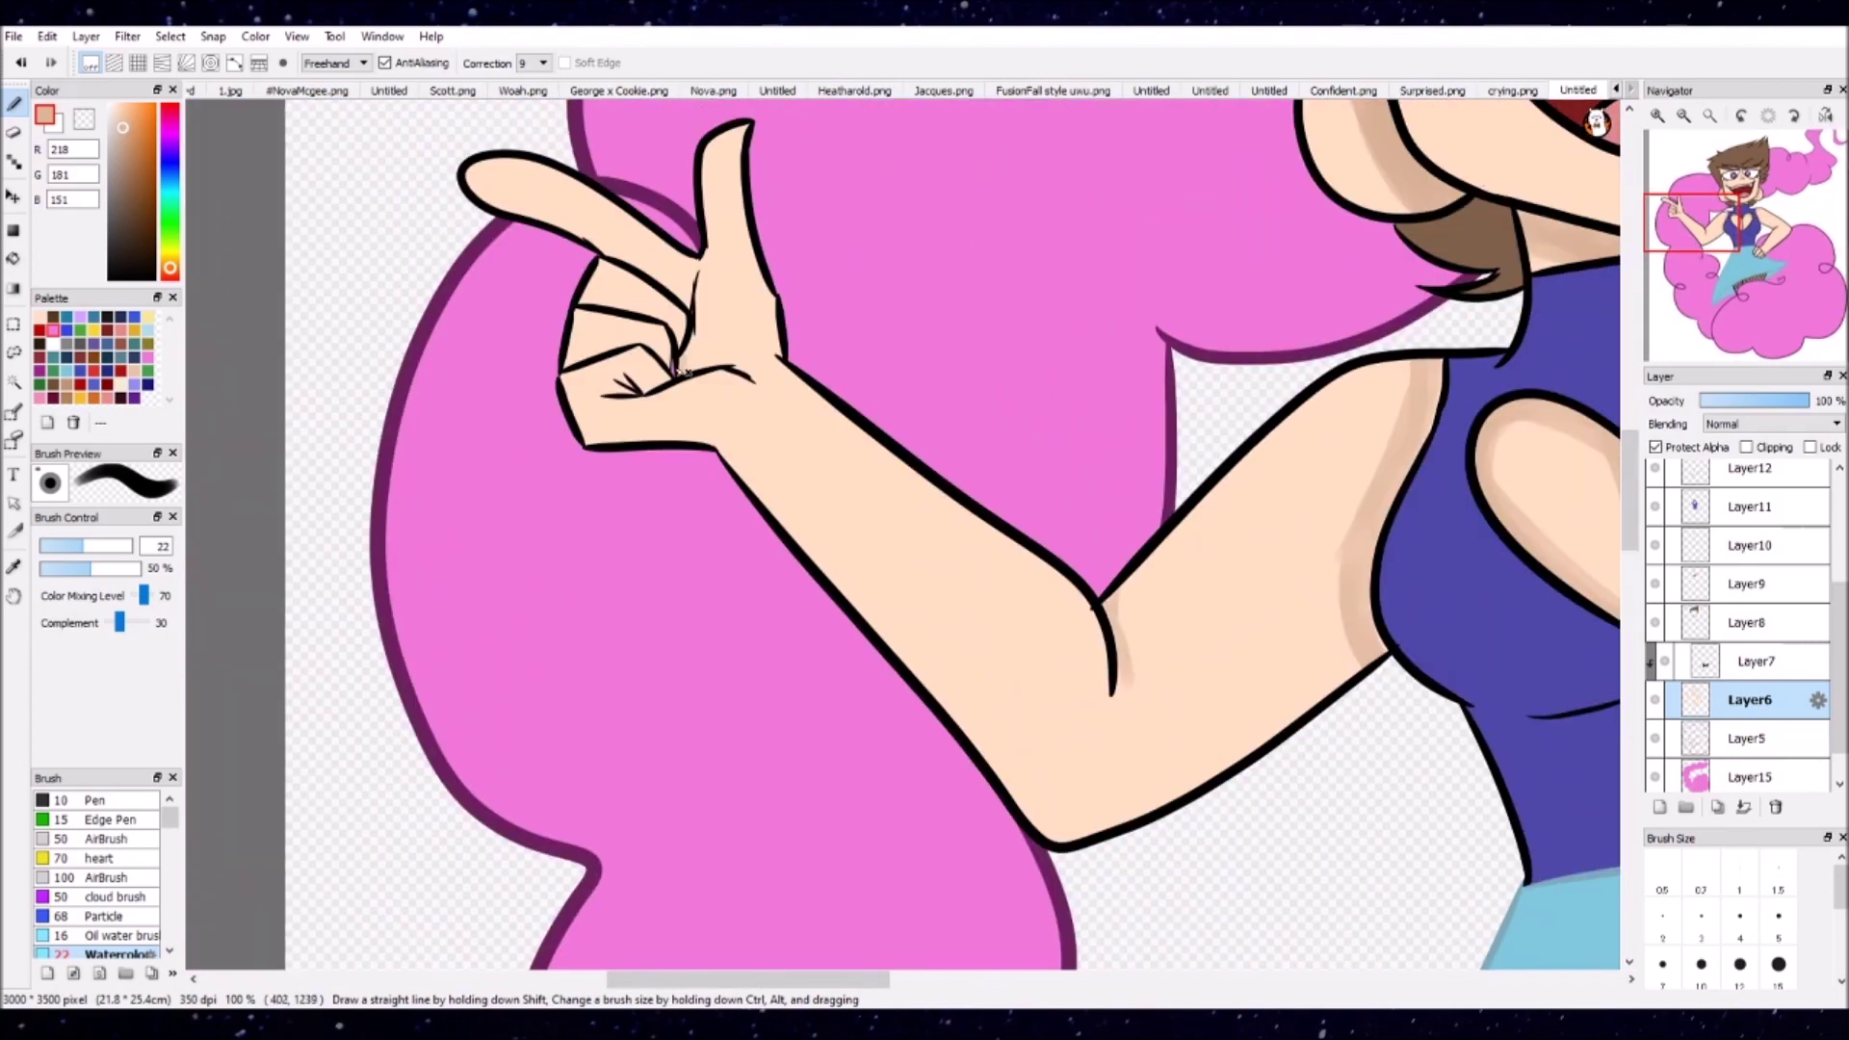
drag(597, 393, 763, 358)
click(1655, 446)
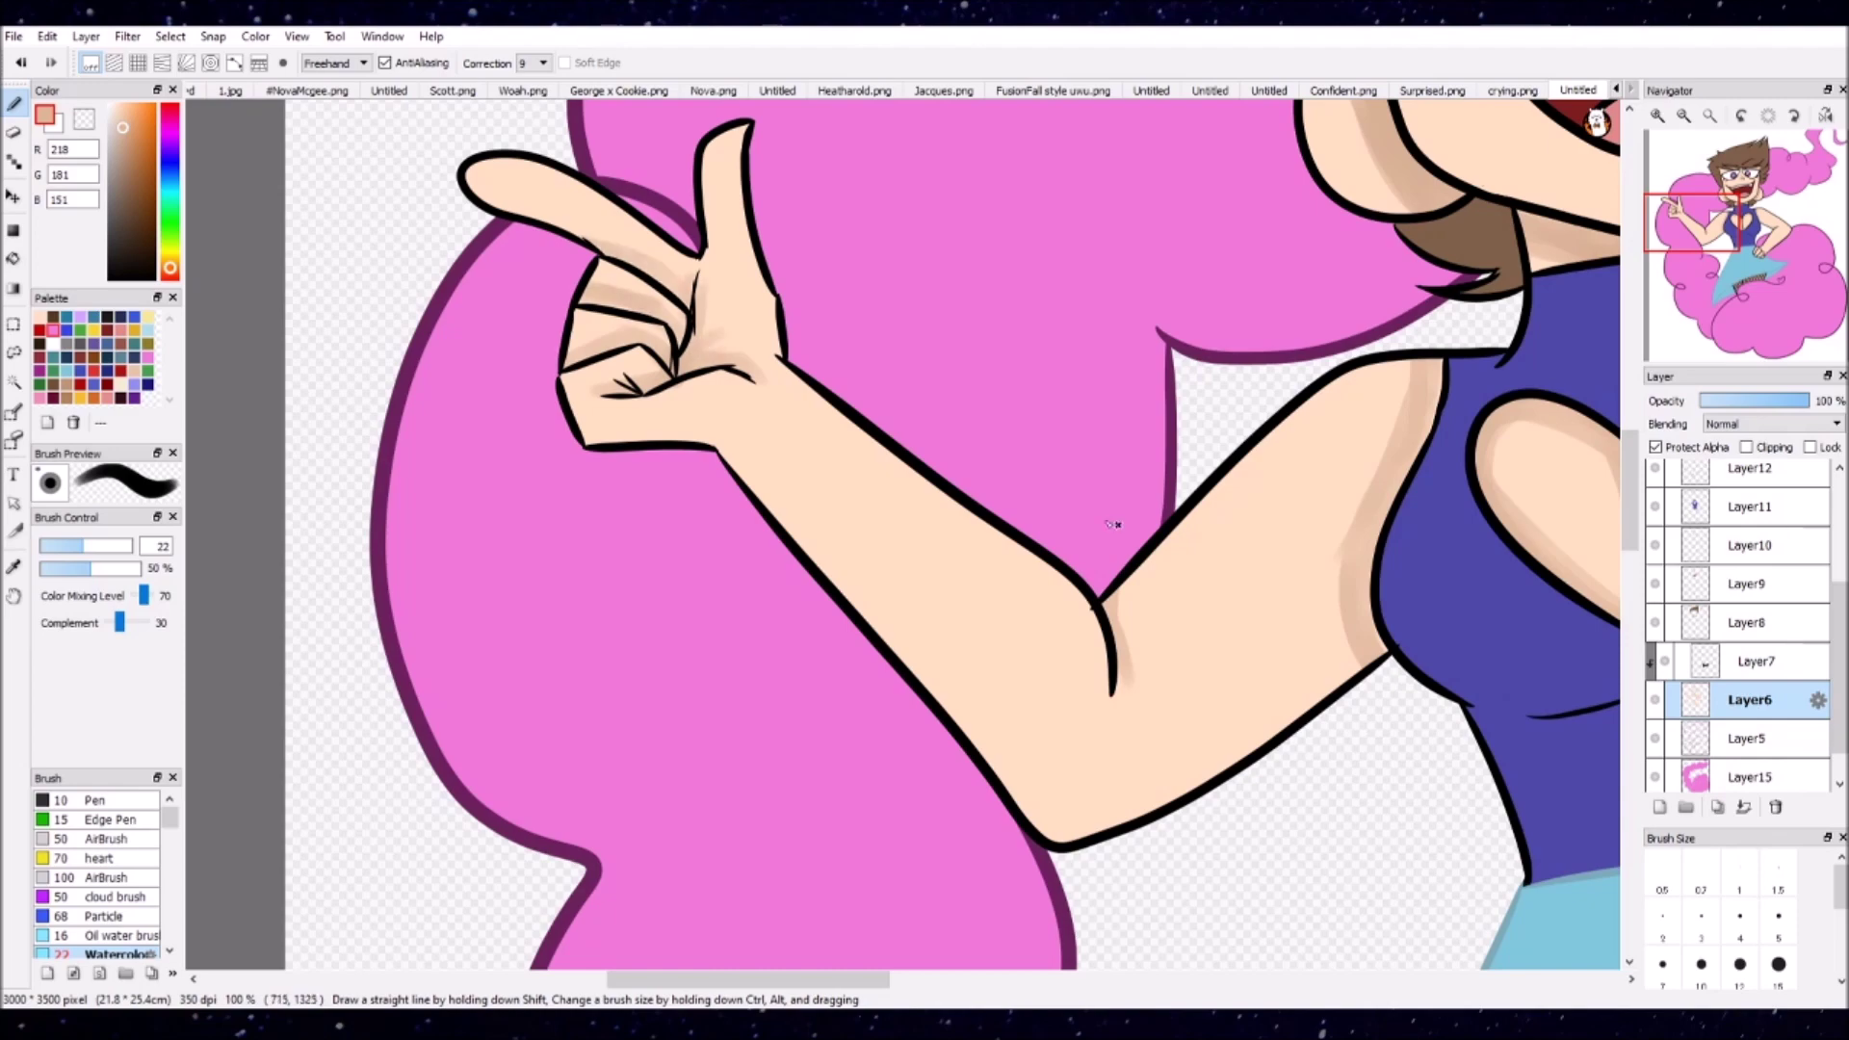
Step: Hide the skirt's main colour layer and shade the exposed thighs and the legs under the fishnet stockings
scroll(1114, 524, down, 5)
scroll(1114, 523, right, 2)
drag(1835, 616, 1833, 561)
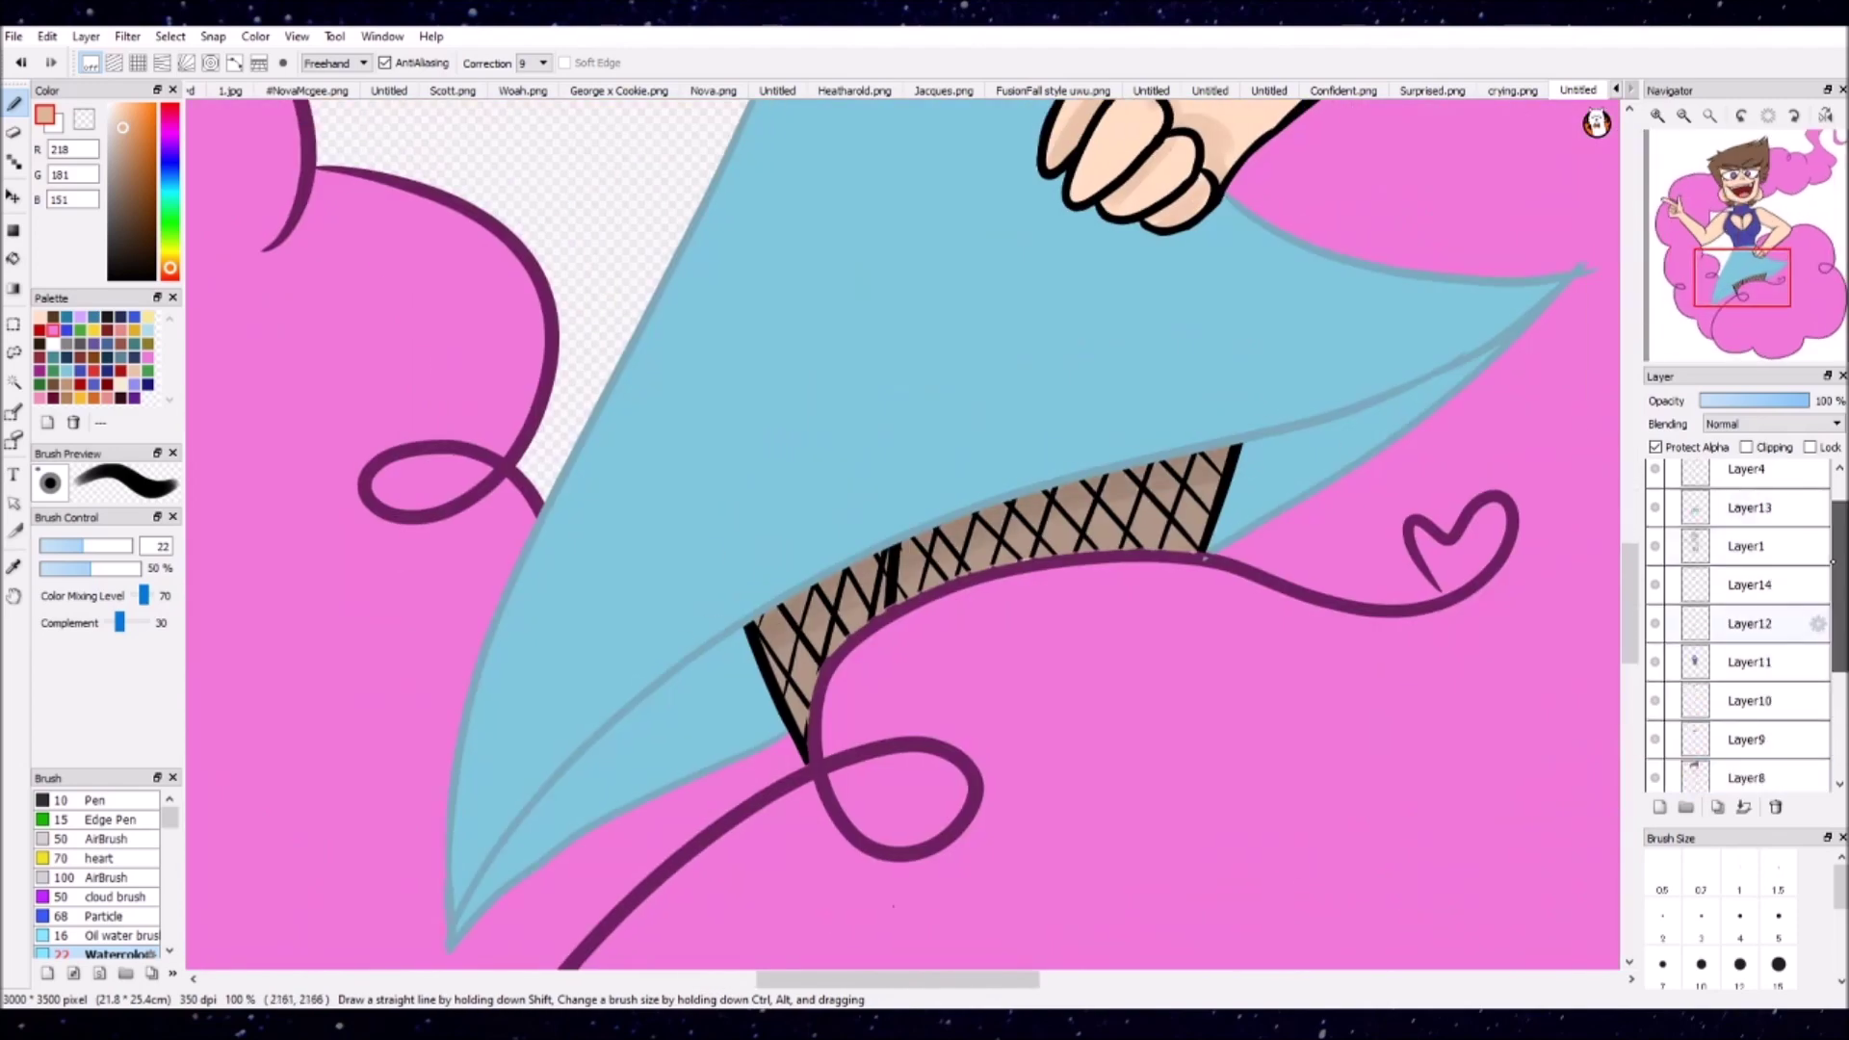
scroll(1833, 562, up, 1)
click(1654, 544)
mouse_move(905, 345)
mouse_down()
mouse_move(1079, 308)
mouse_move(1155, 417)
mouse_move(1030, 473)
mouse_up()
drag(854, 516, 797, 549)
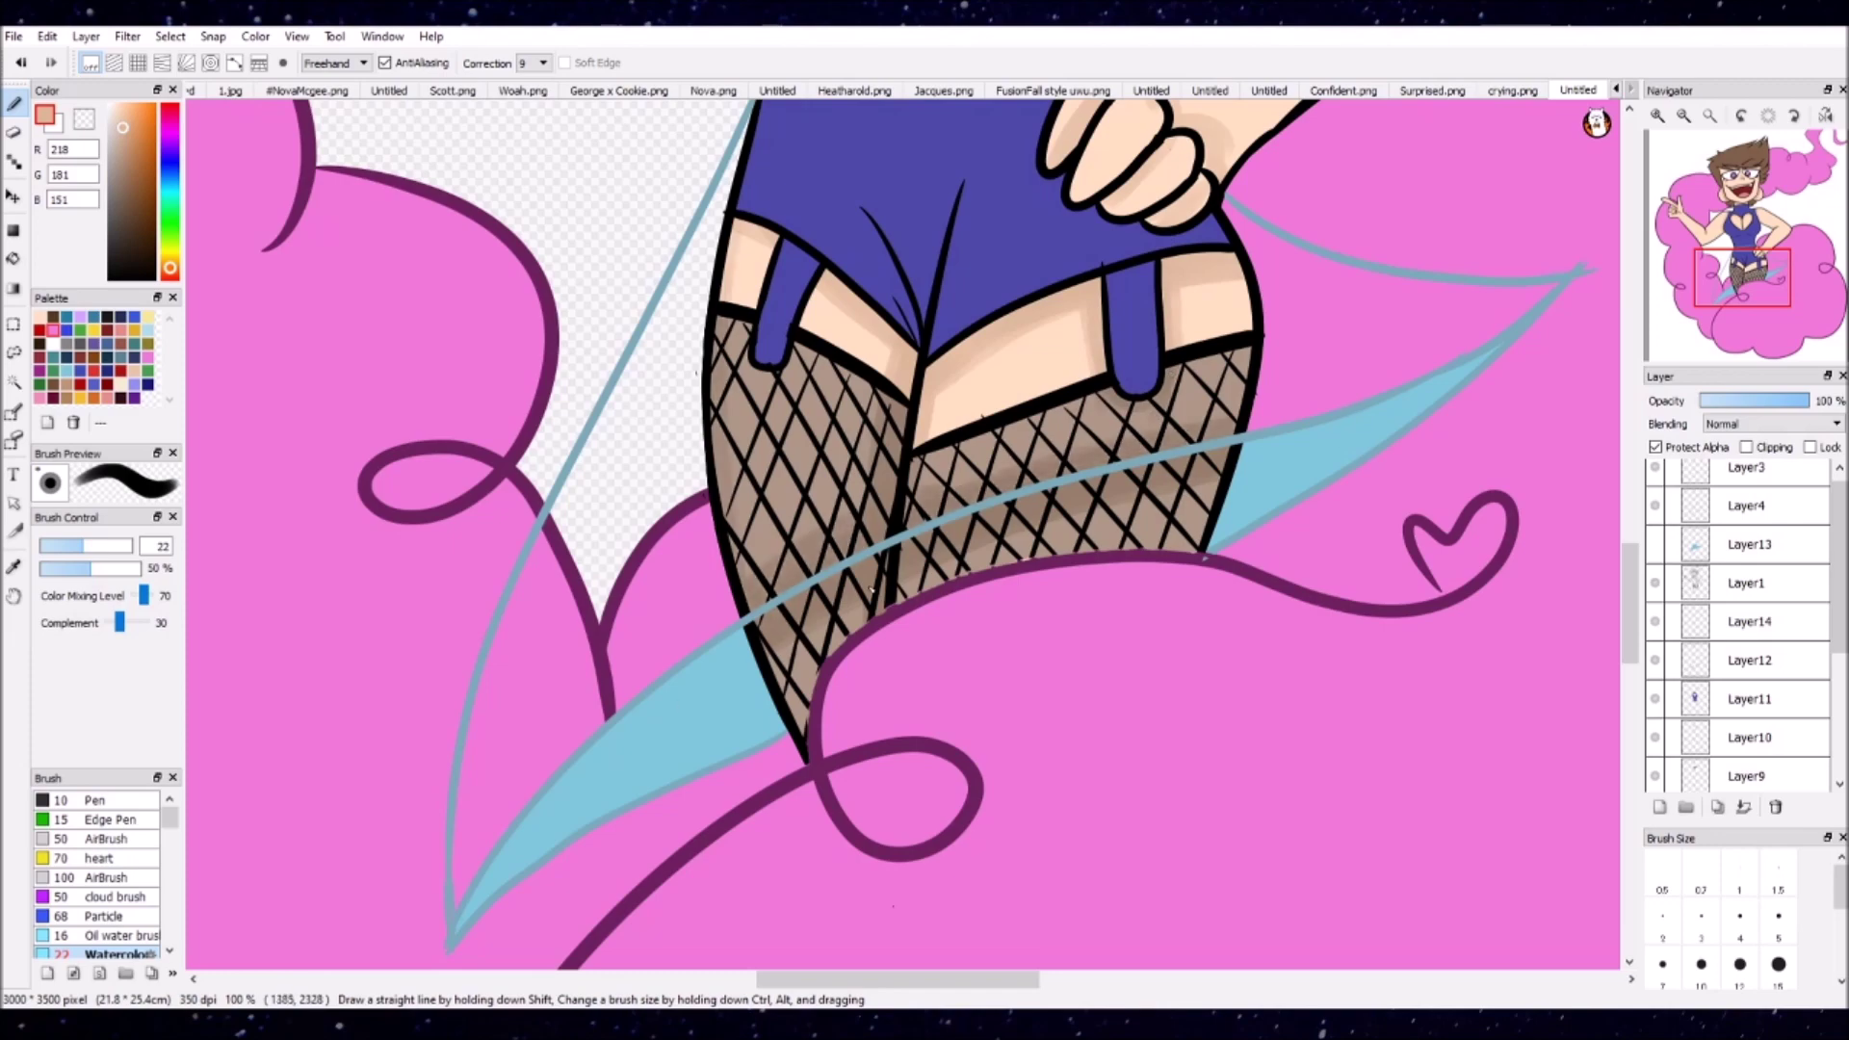
drag(707, 318, 741, 501)
drag(991, 374, 1119, 594)
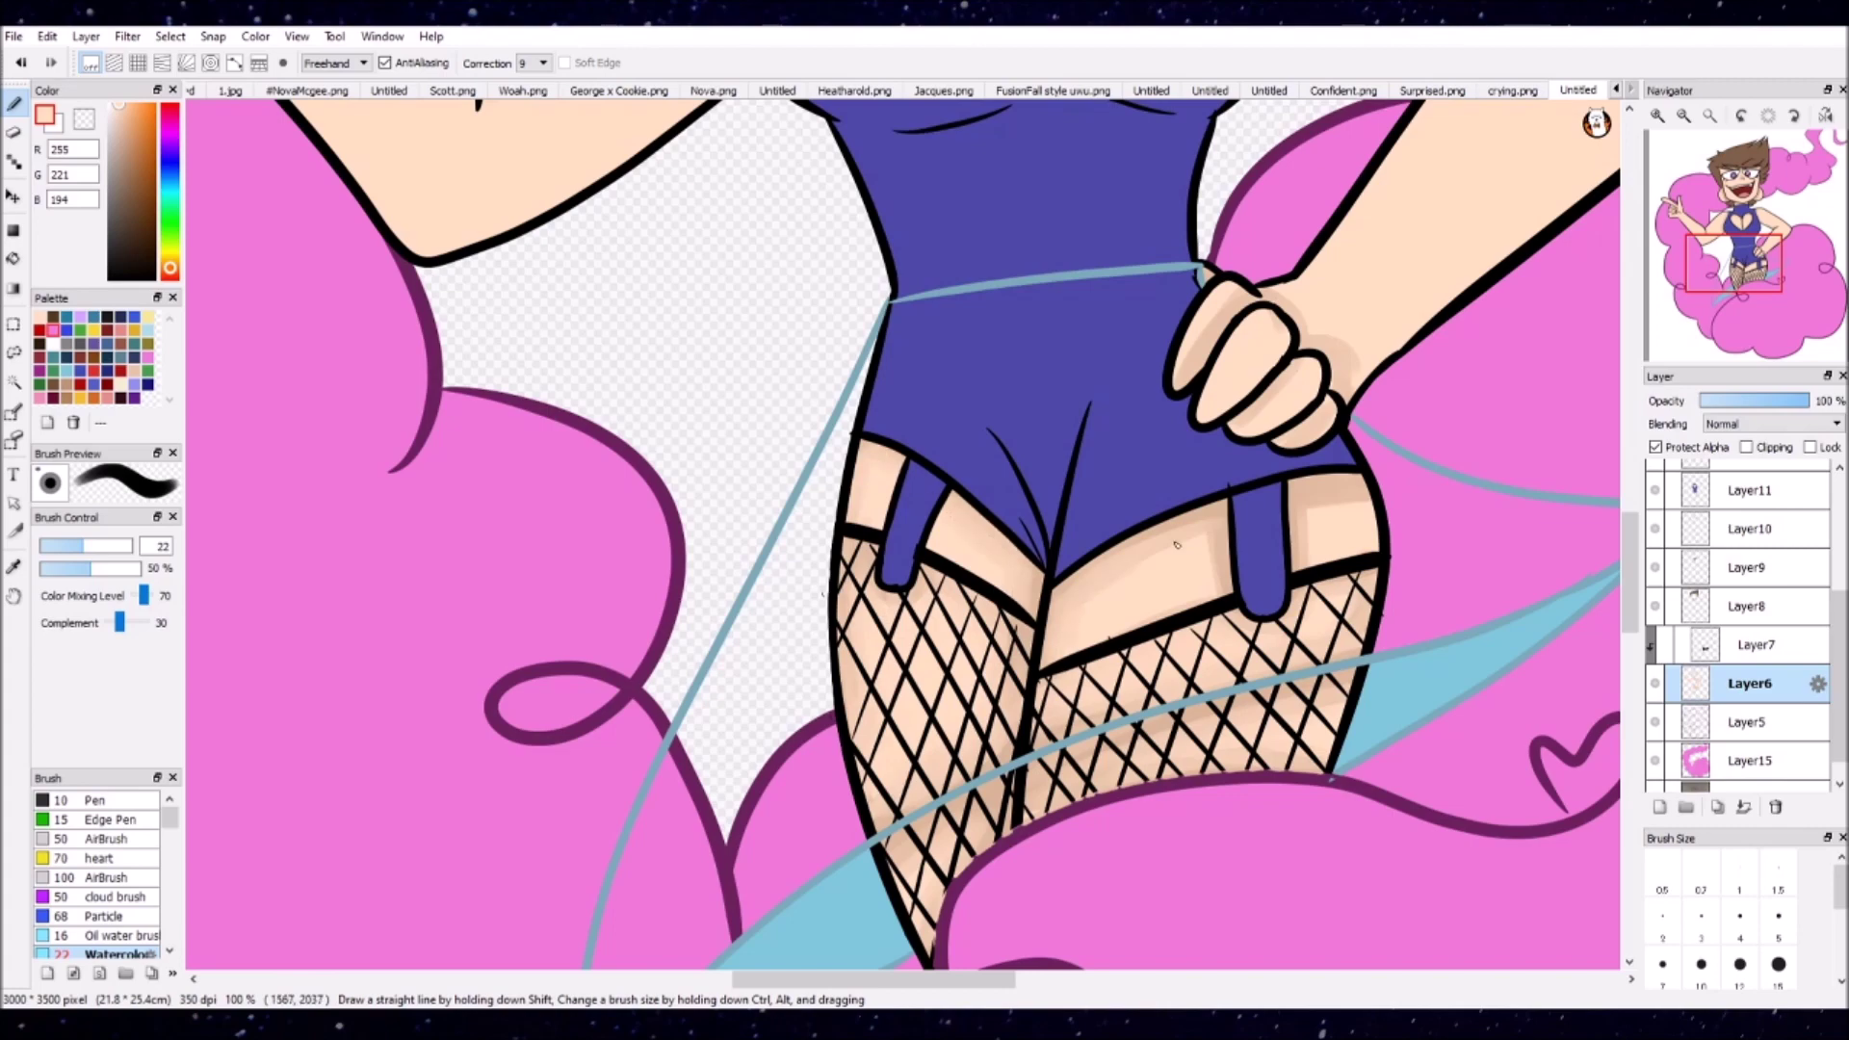
Step: Blend the skin shading on the thighs, arms, hands and chest opening with the base skin colour, RGB 255, 221, 194
drag(1313, 548, 1092, 885)
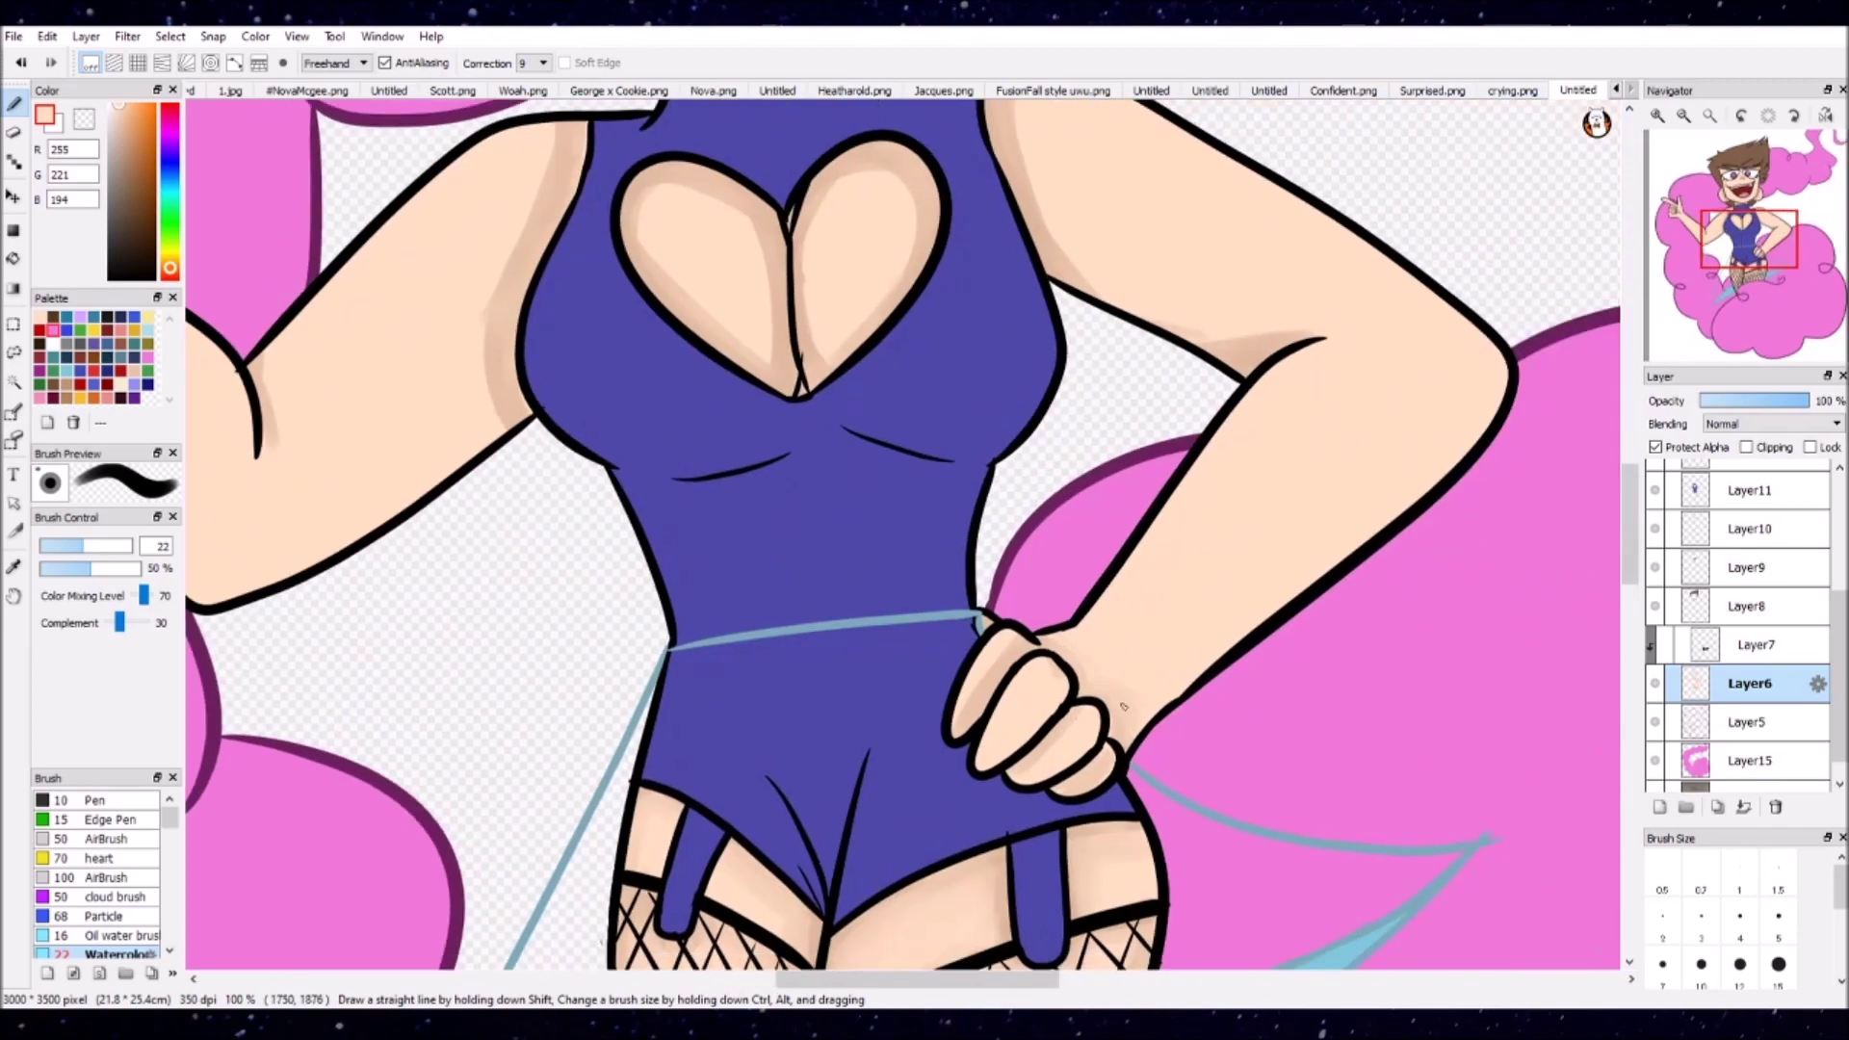
drag(1322, 343, 1160, 387)
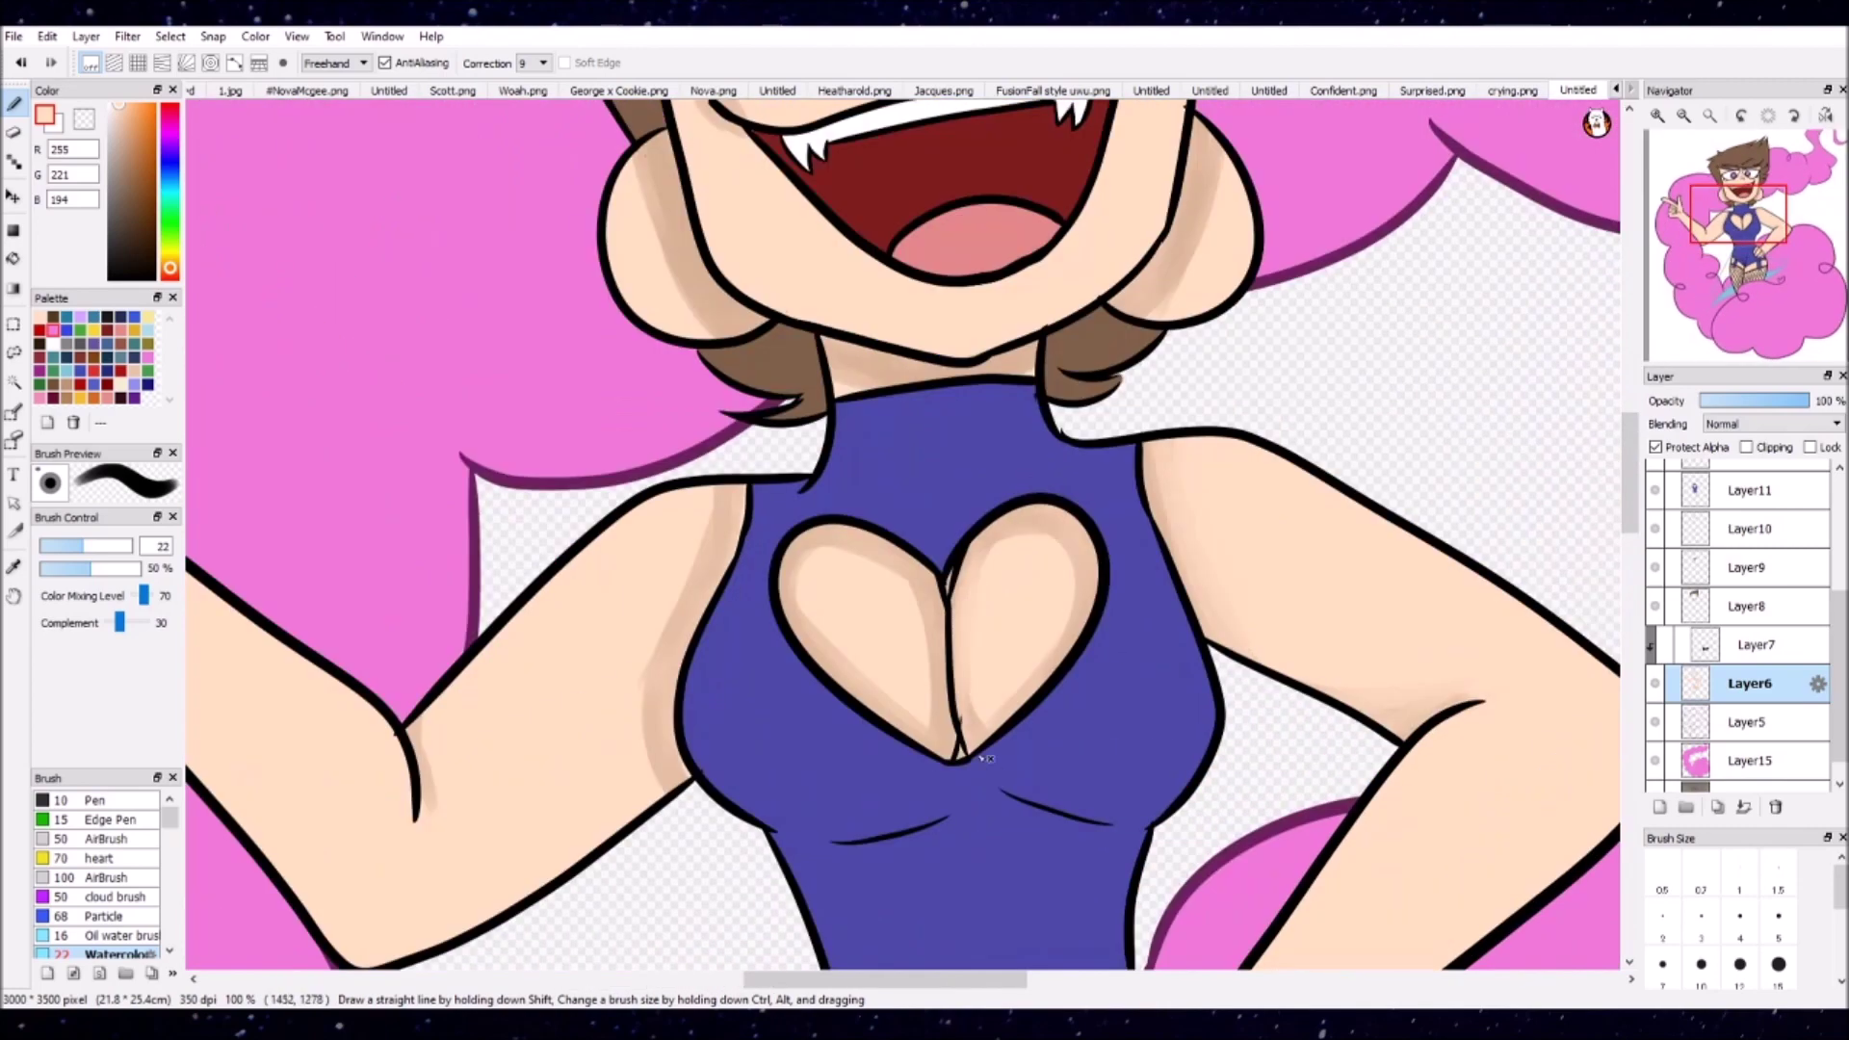
drag(795, 616, 949, 733)
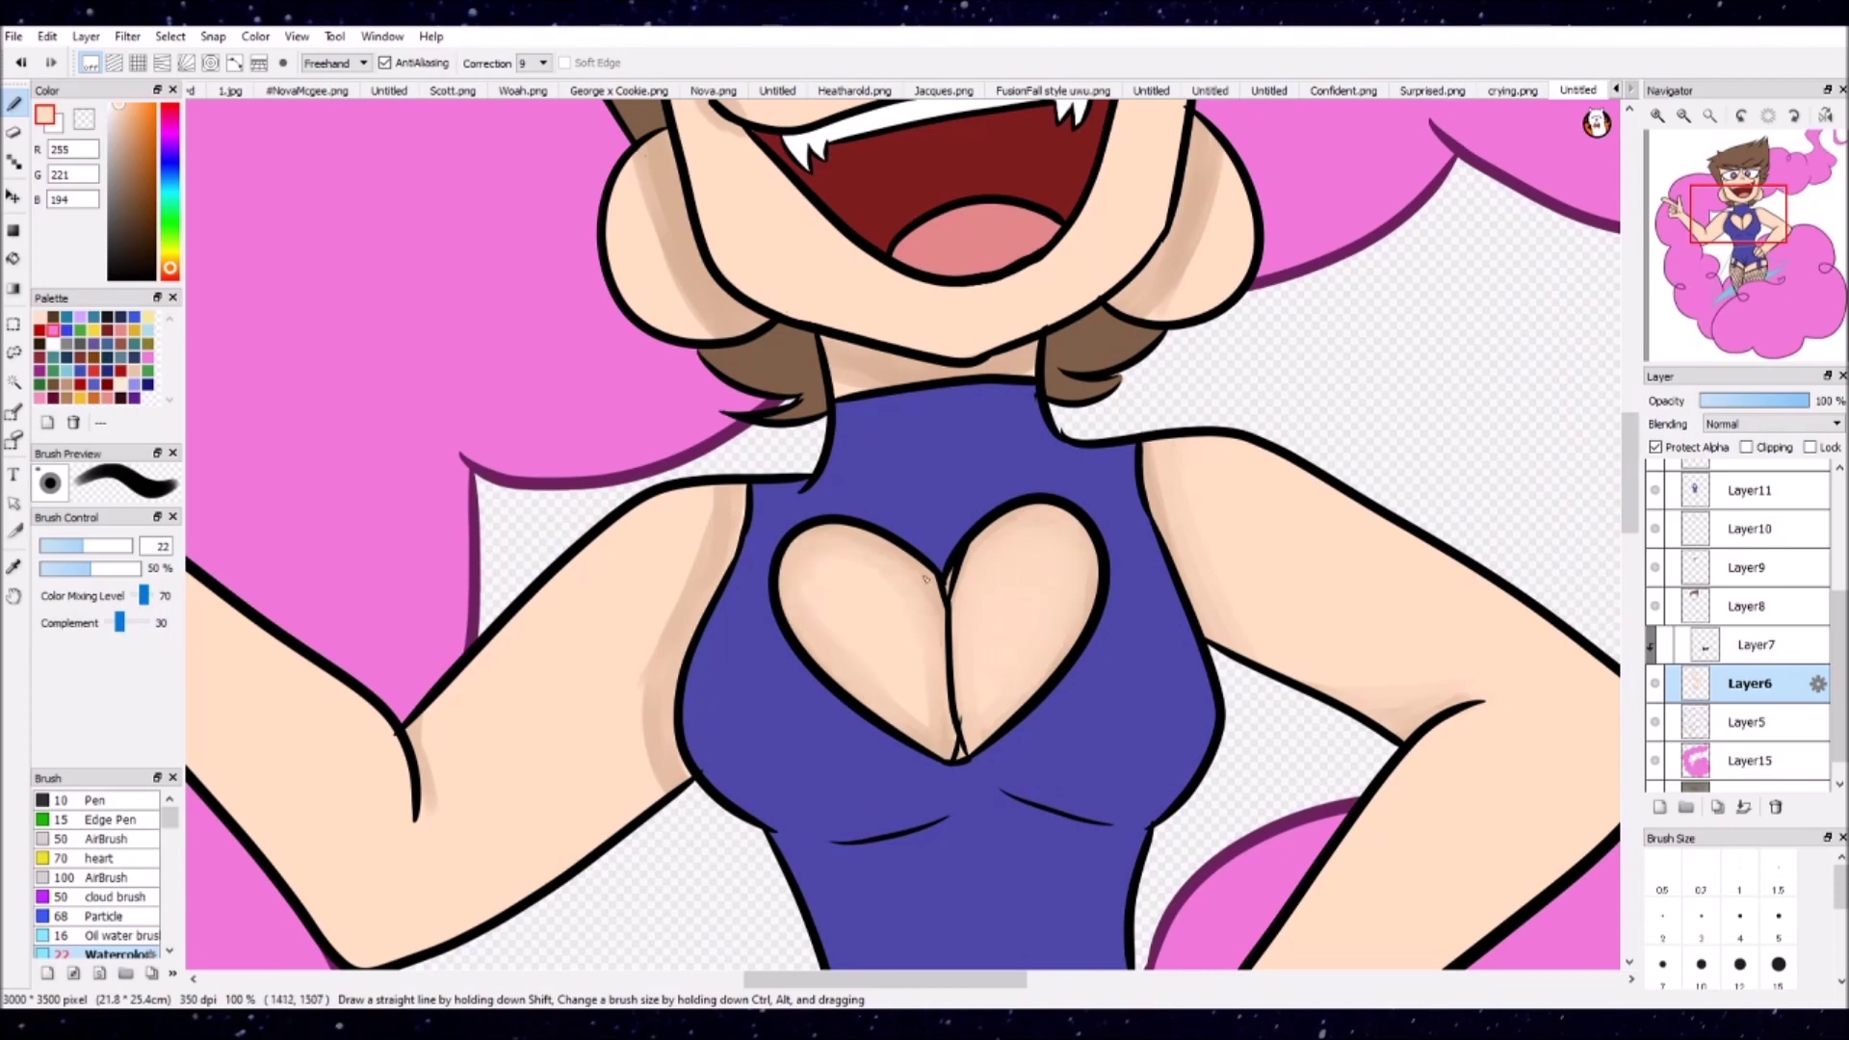
scroll(807, 406, left, 5)
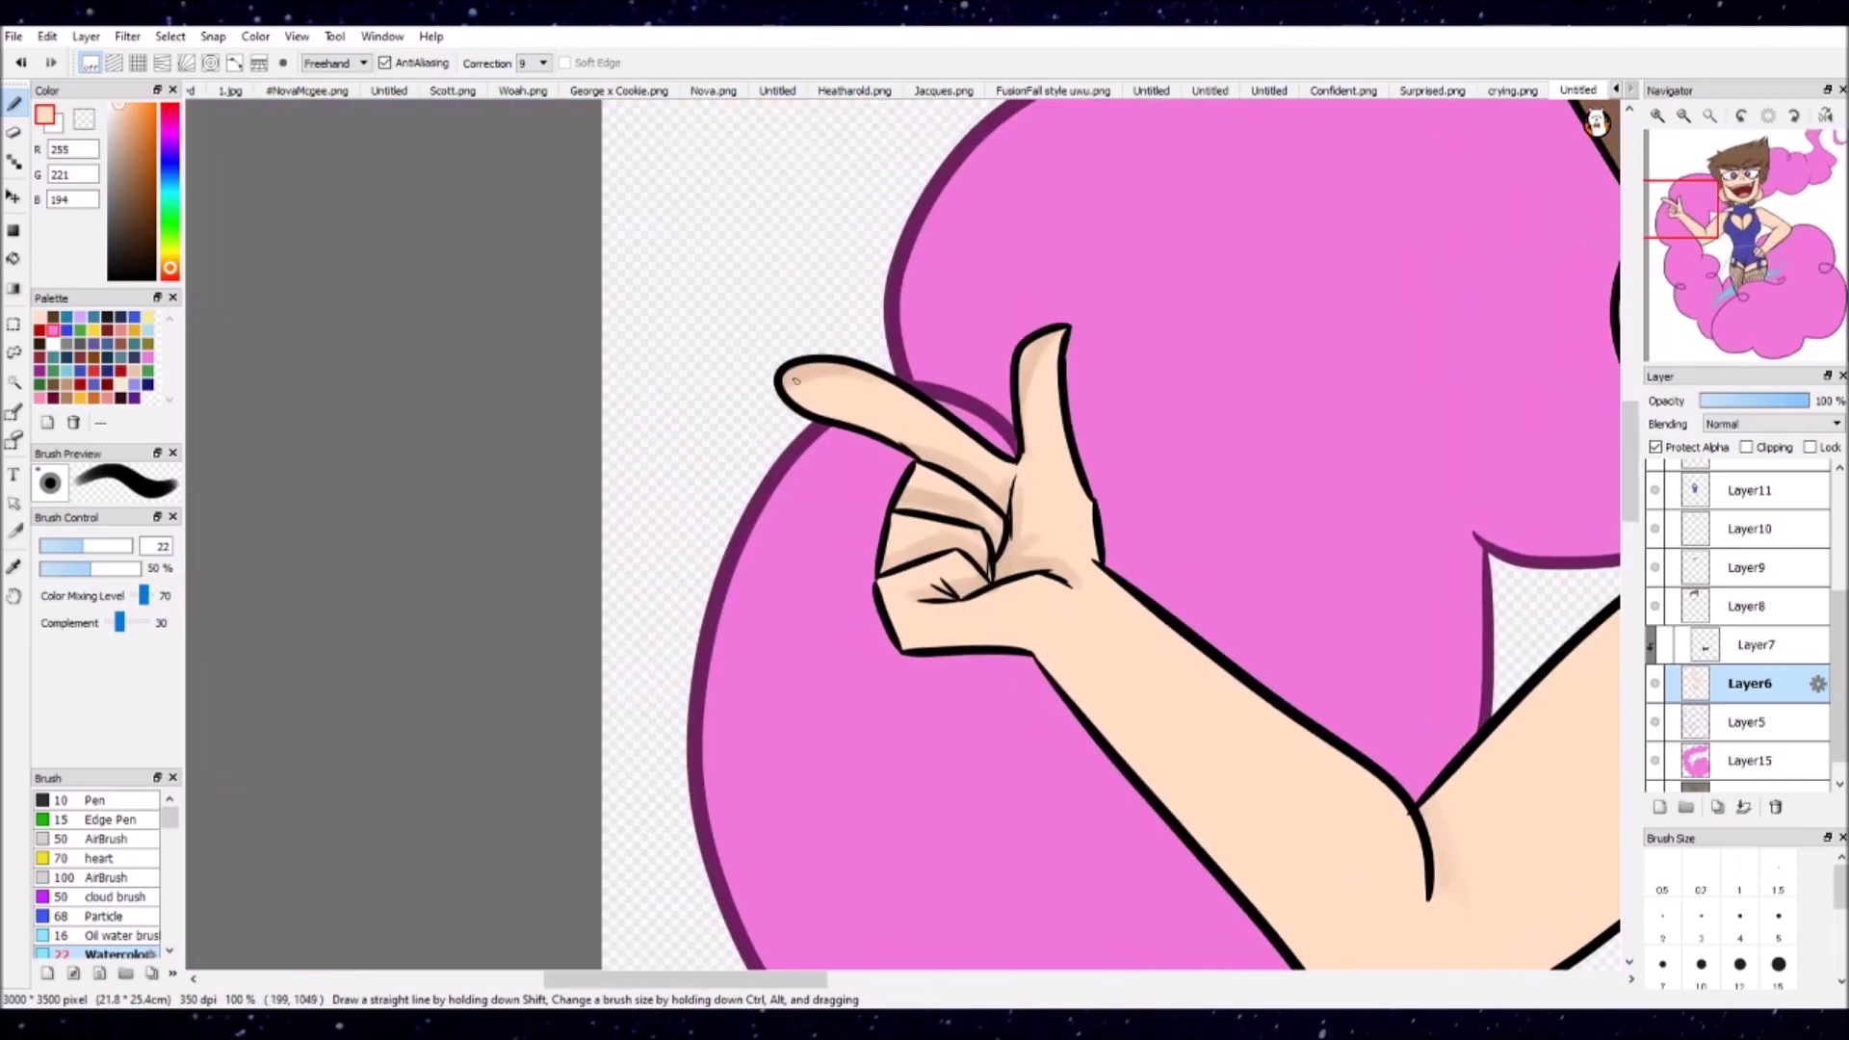
Step: Soften the shading on the ears, mouth corners and nose with the base skin colour
scroll(979, 576, right, 5)
drag(732, 693, 809, 866)
drag(1281, 780, 1223, 848)
drag(1291, 693, 1245, 851)
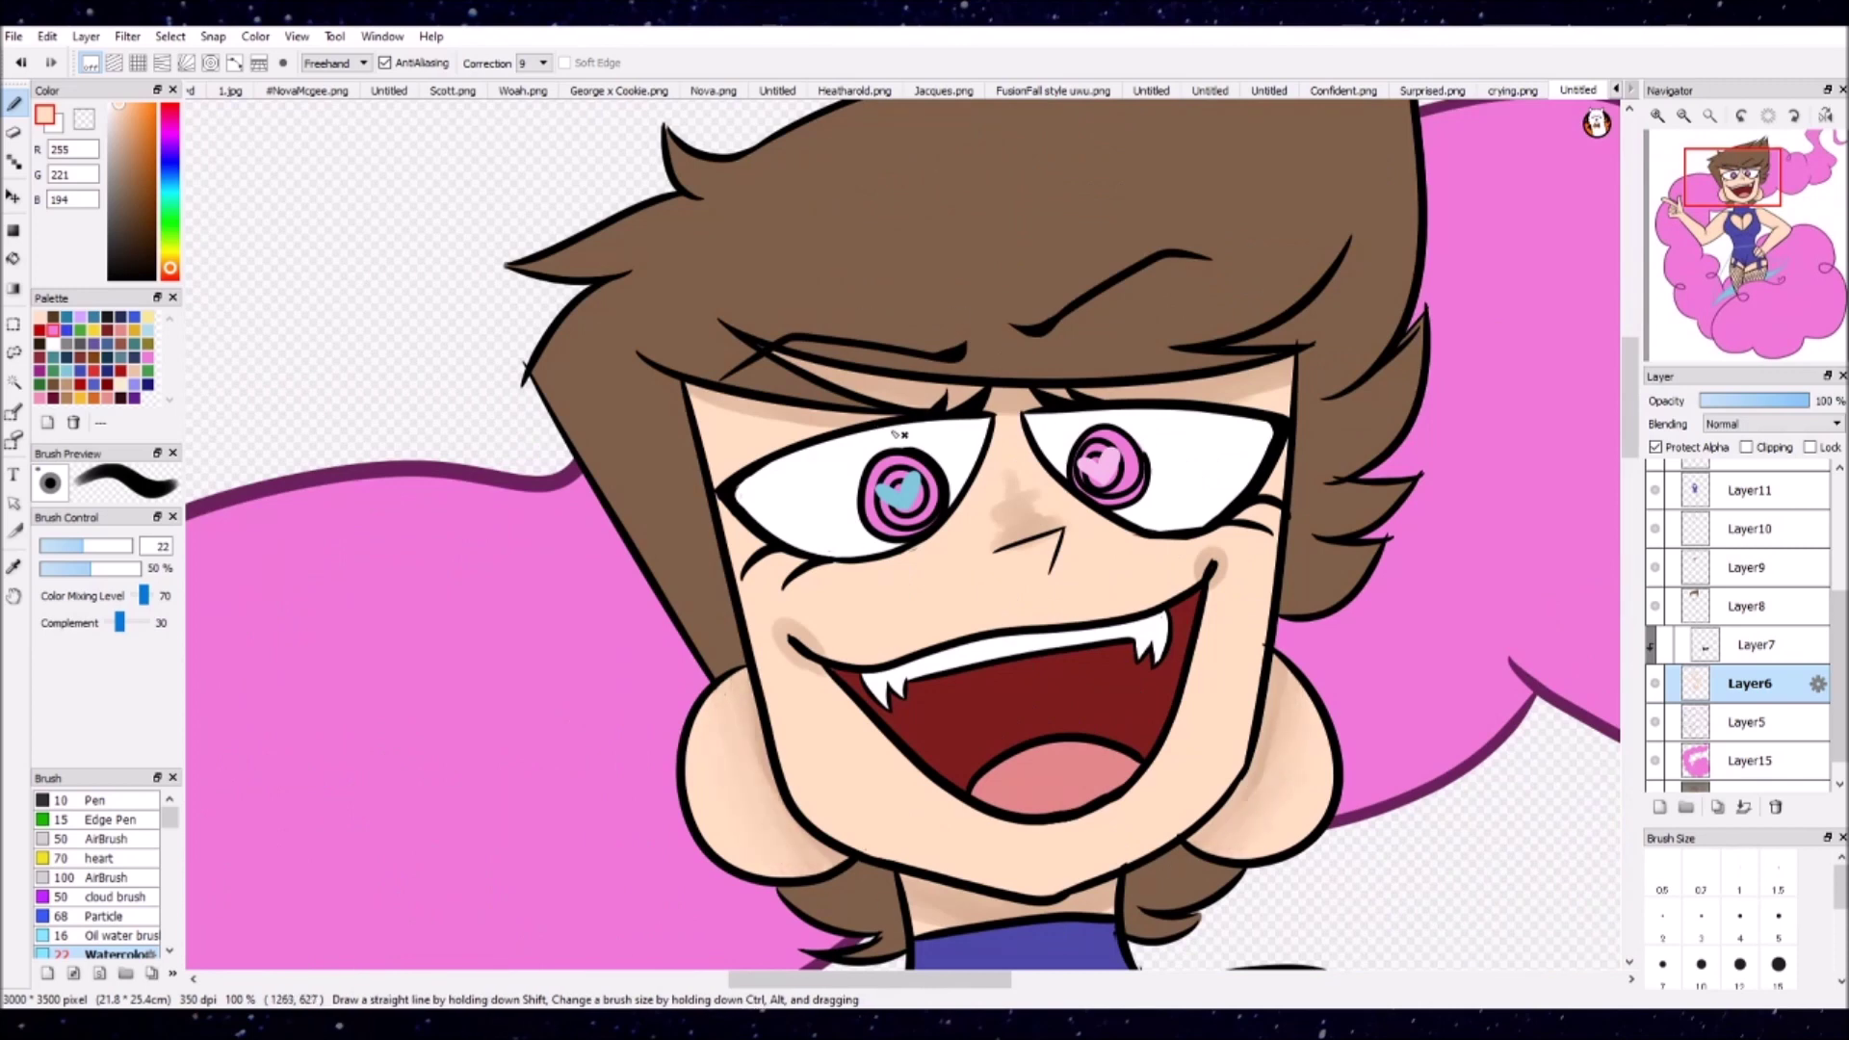
drag(1035, 530, 986, 479)
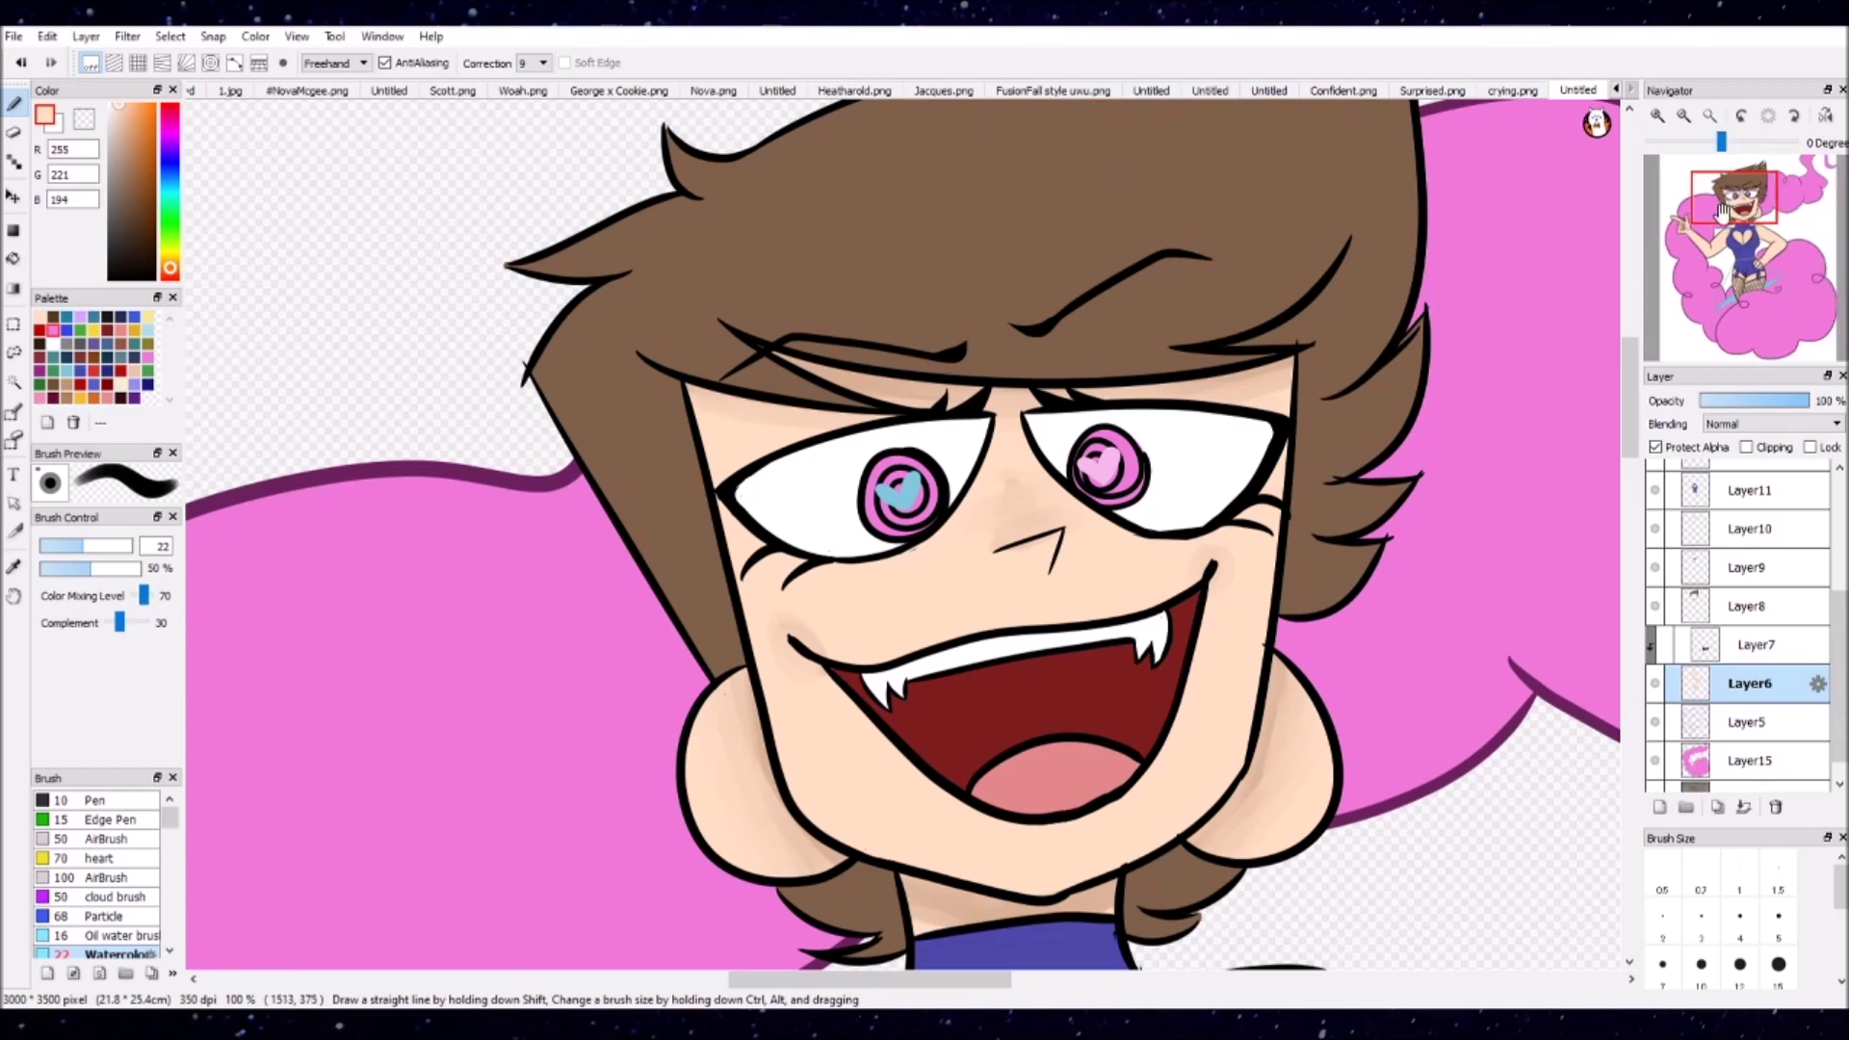
Step: Add a new Multiply layer clipped to the skin layer and choose a warm blush colour, RGB 232, 180, 159
scroll(1758, 274, down, 2)
key(ctrl+shift+n)
drag(1758, 275, 1773, 302)
scroll(1772, 423, down, 1)
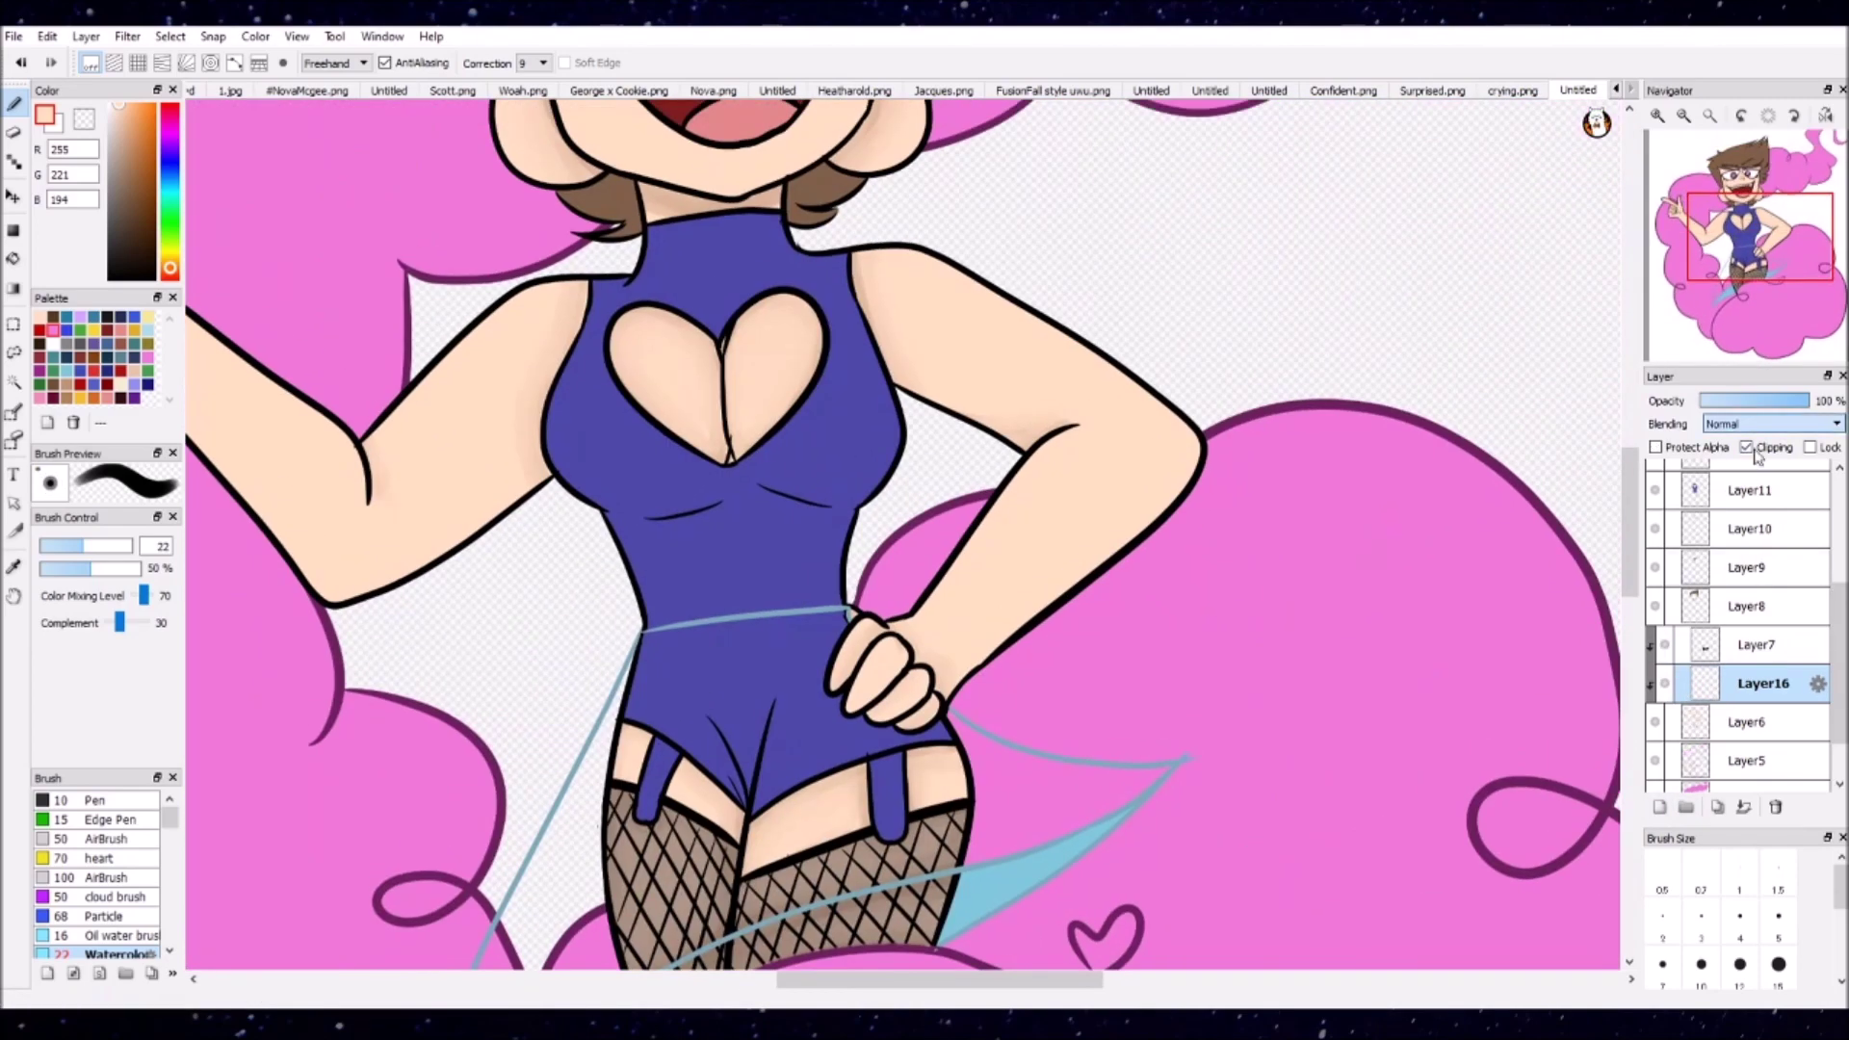
click(119, 114)
click(122, 118)
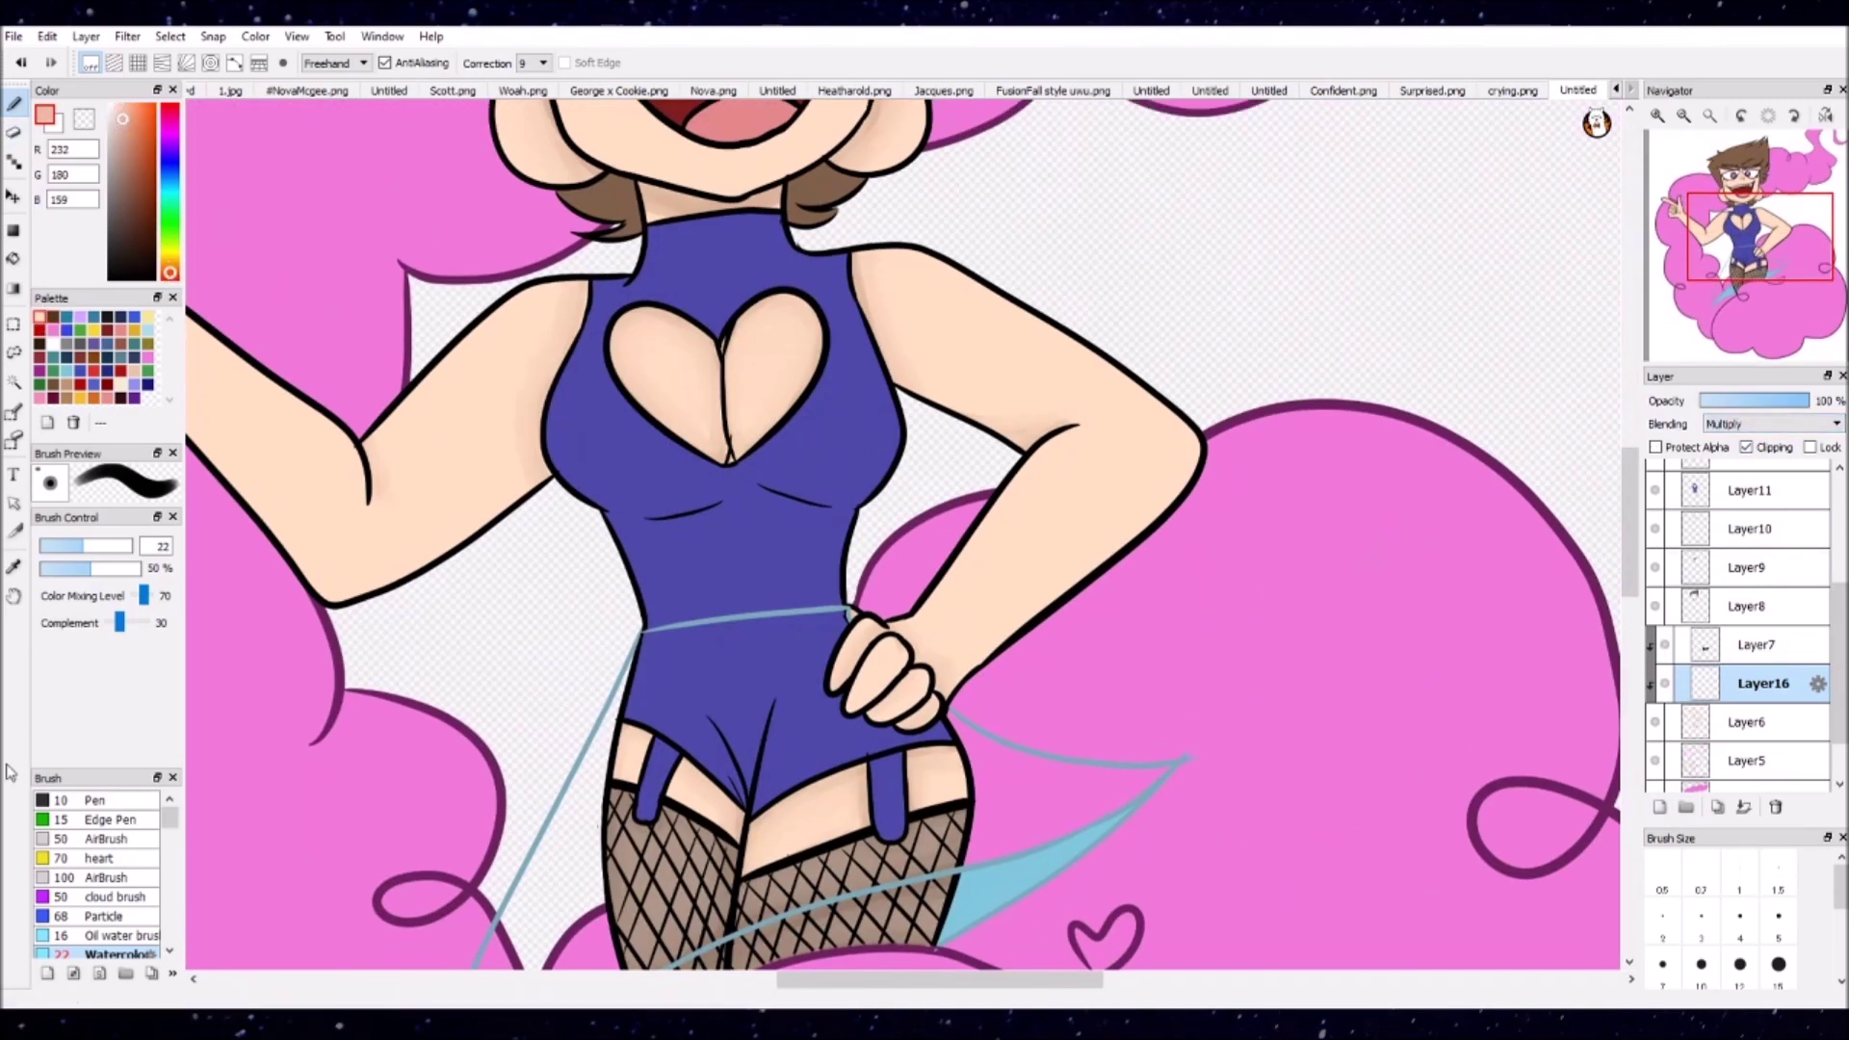
Step: Apply blush to the elbows, chest opening, cheeks, nose and ears with the AirBrush at size 100
click(96, 877)
drag(1224, 534, 1723, 428)
drag(823, 481, 872, 467)
drag(1223, 337, 1204, 284)
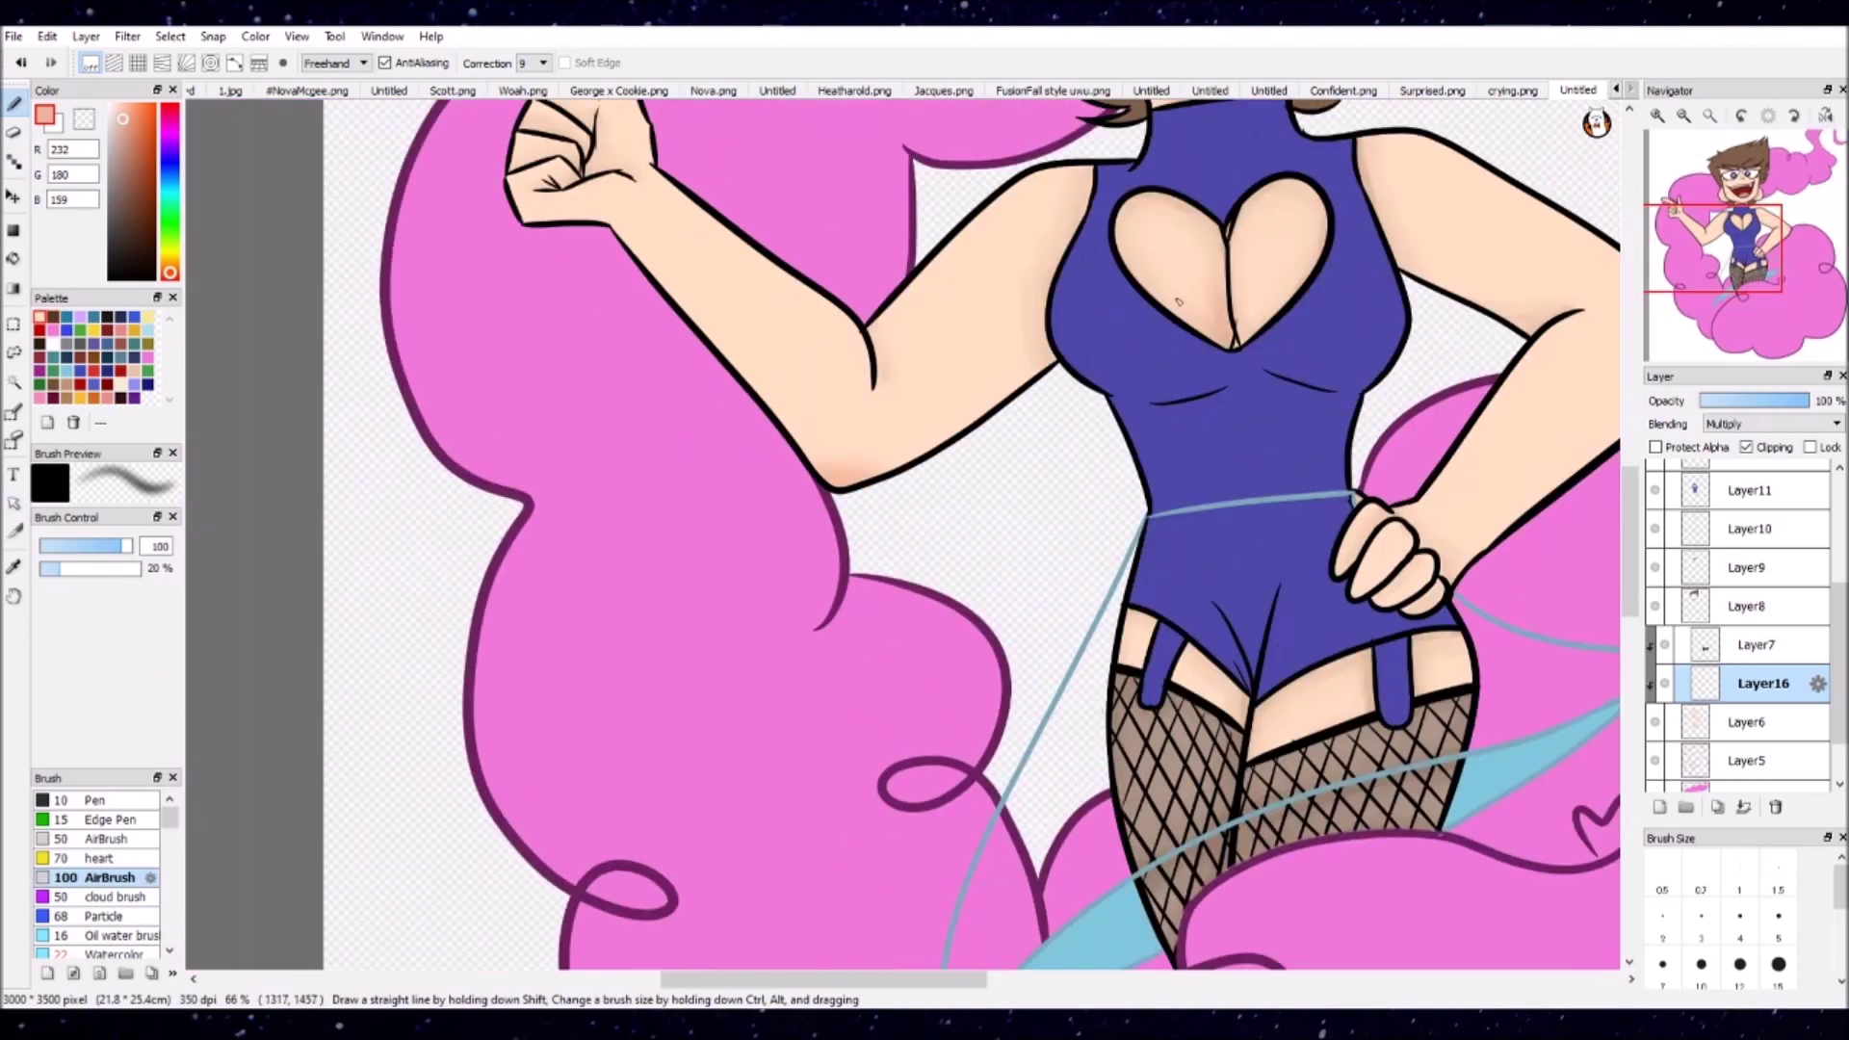
scroll(1543, 195, up, 5)
drag(1067, 423, 1122, 443)
drag(1204, 361, 1244, 390)
mouse_move(1182, 453)
mouse_down()
mouse_move(1125, 415)
mouse_move(1252, 366)
mouse_move(1386, 452)
mouse_move(1367, 443)
mouse_move(1450, 545)
mouse_up()
Step: Soften the blush on the face with a transparent AirBrush at size 359, and return the brush to size 100
key(minus)
drag(887, 528, 924, 529)
drag(1088, 424, 1387, 414)
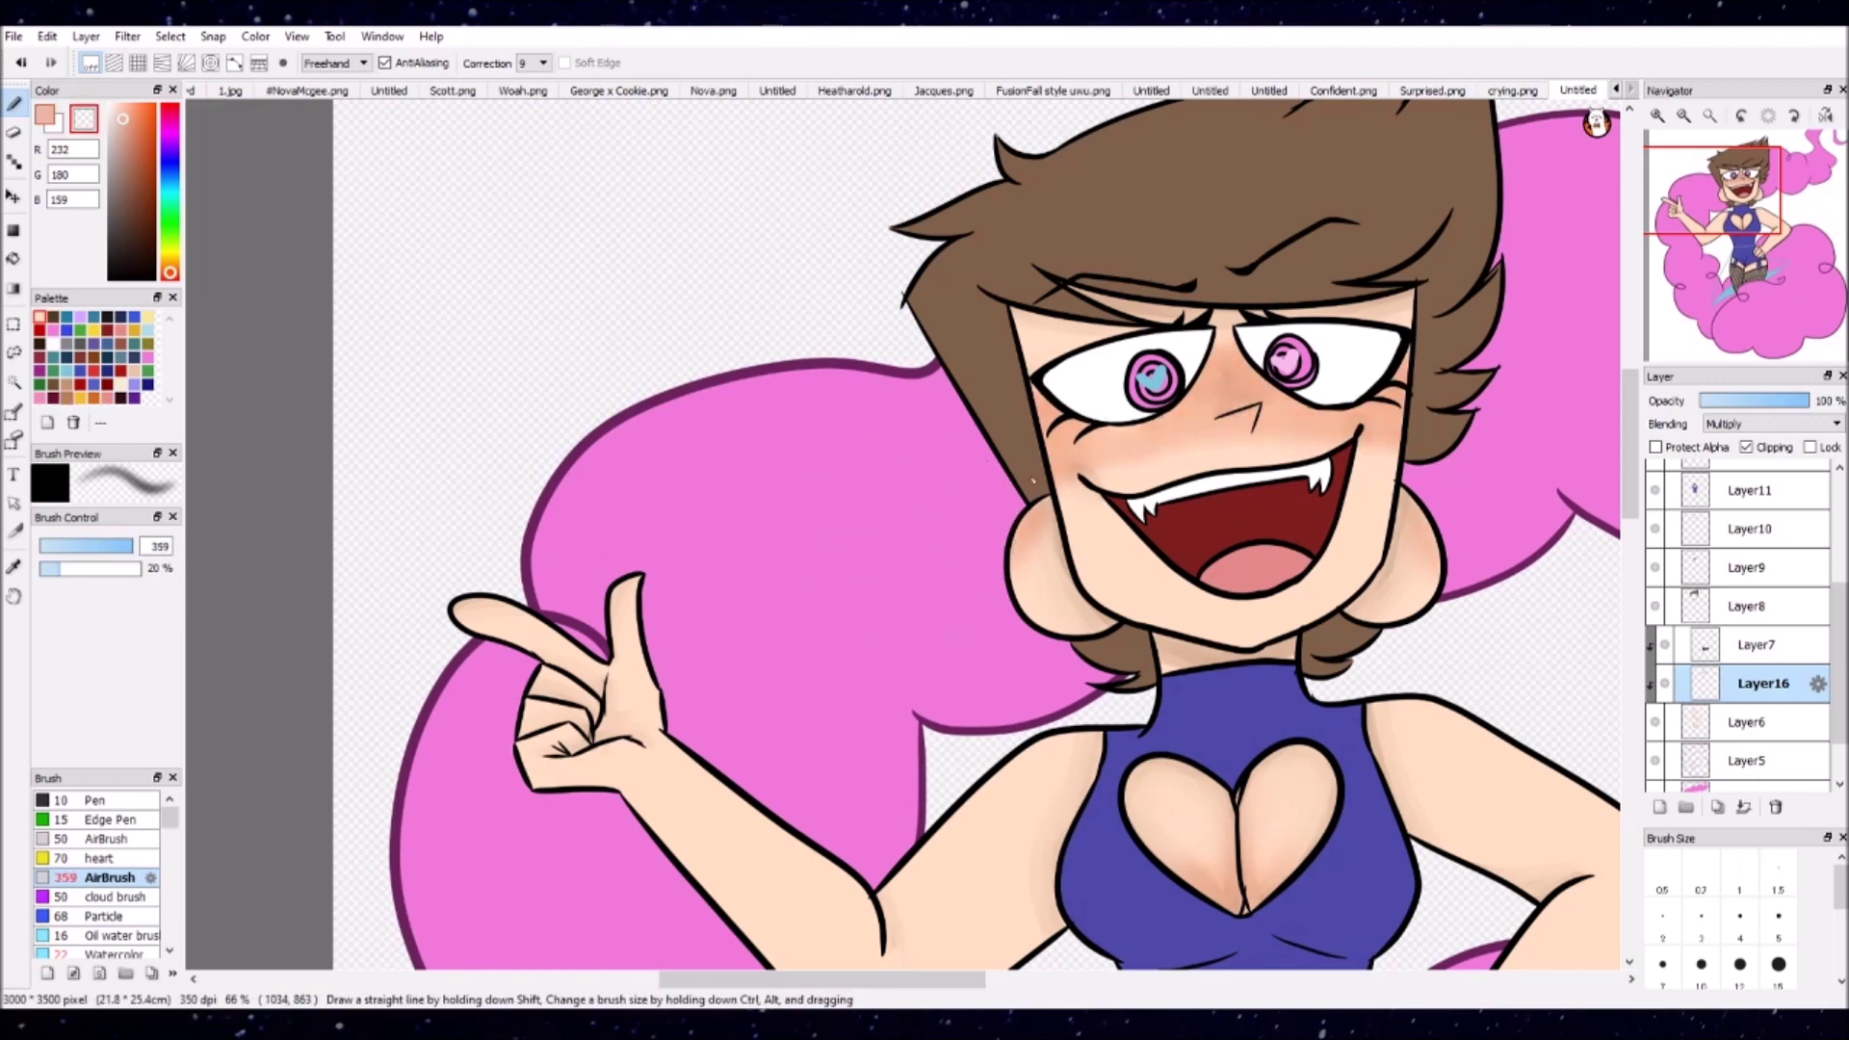
drag(349, 468, 84, 469)
drag(924, 535, 886, 534)
key(minus)
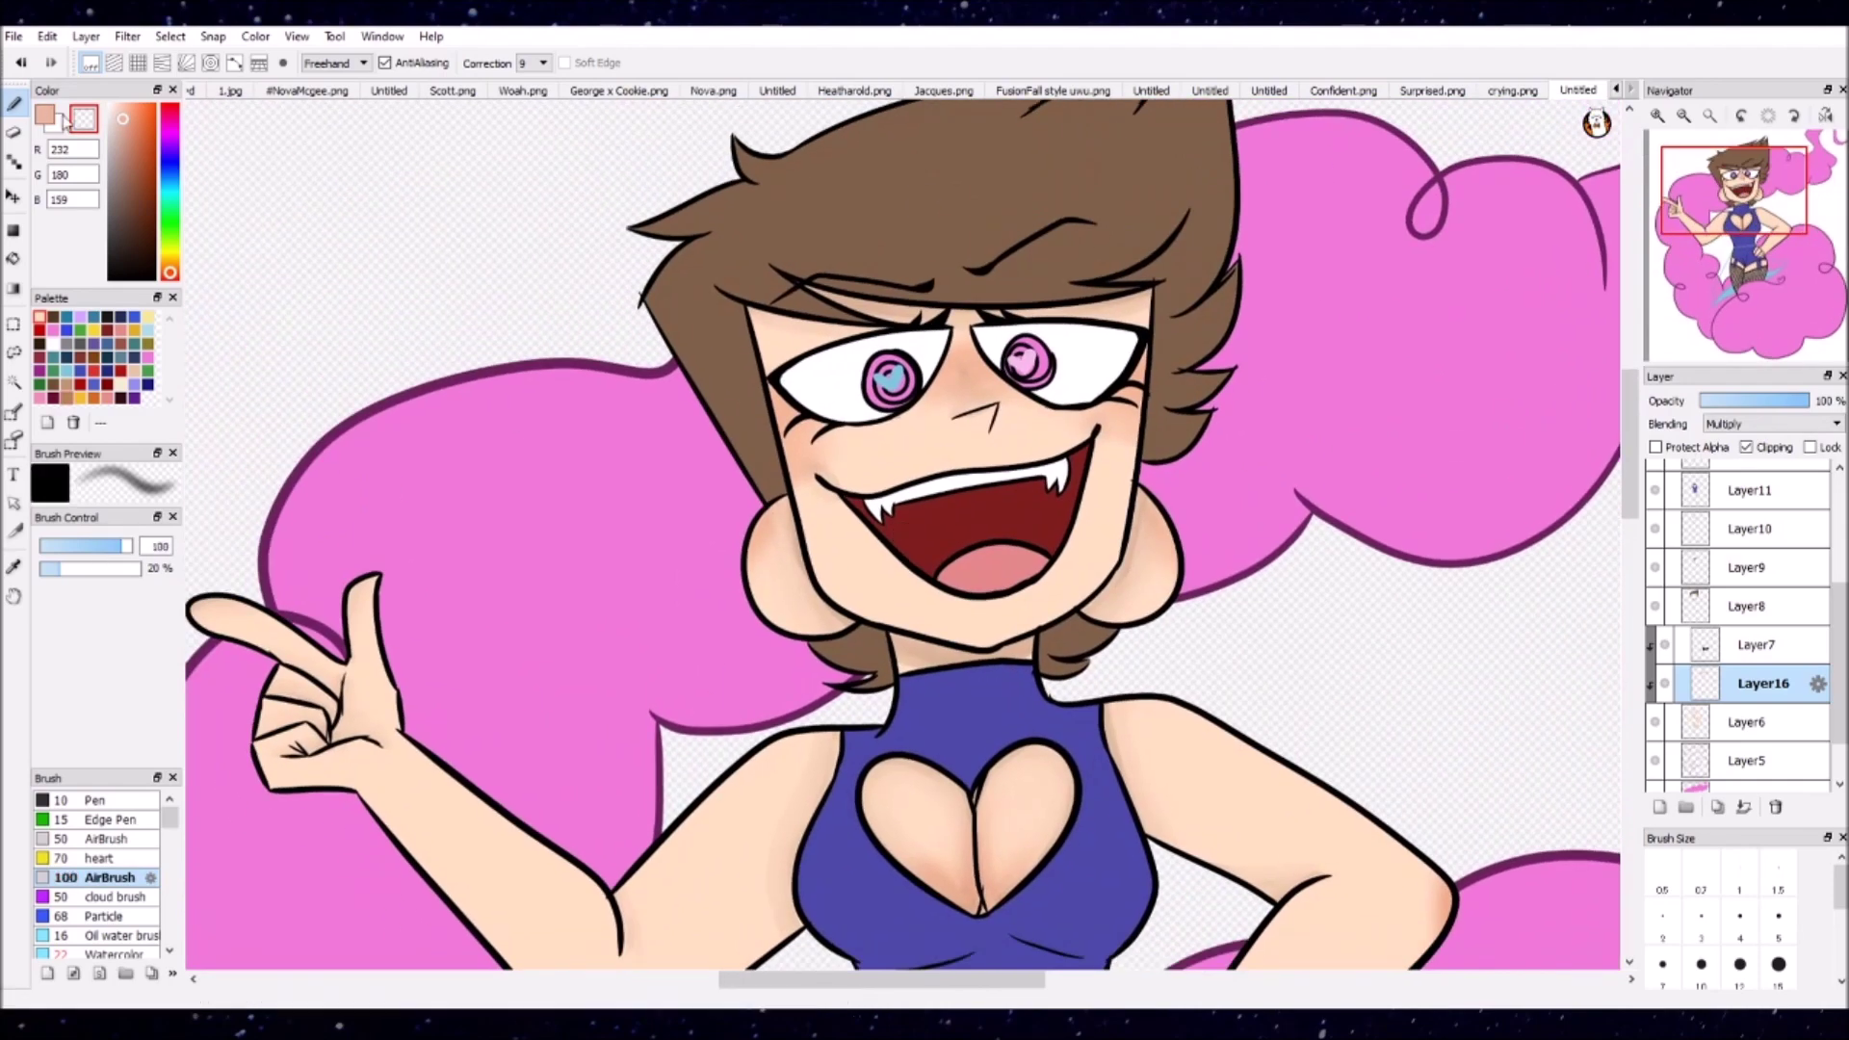
Step: Add blush to the lower chest opening and thighs, and soften it with a transparent AirBrush at size 344
scroll(1210, 637, down, 4)
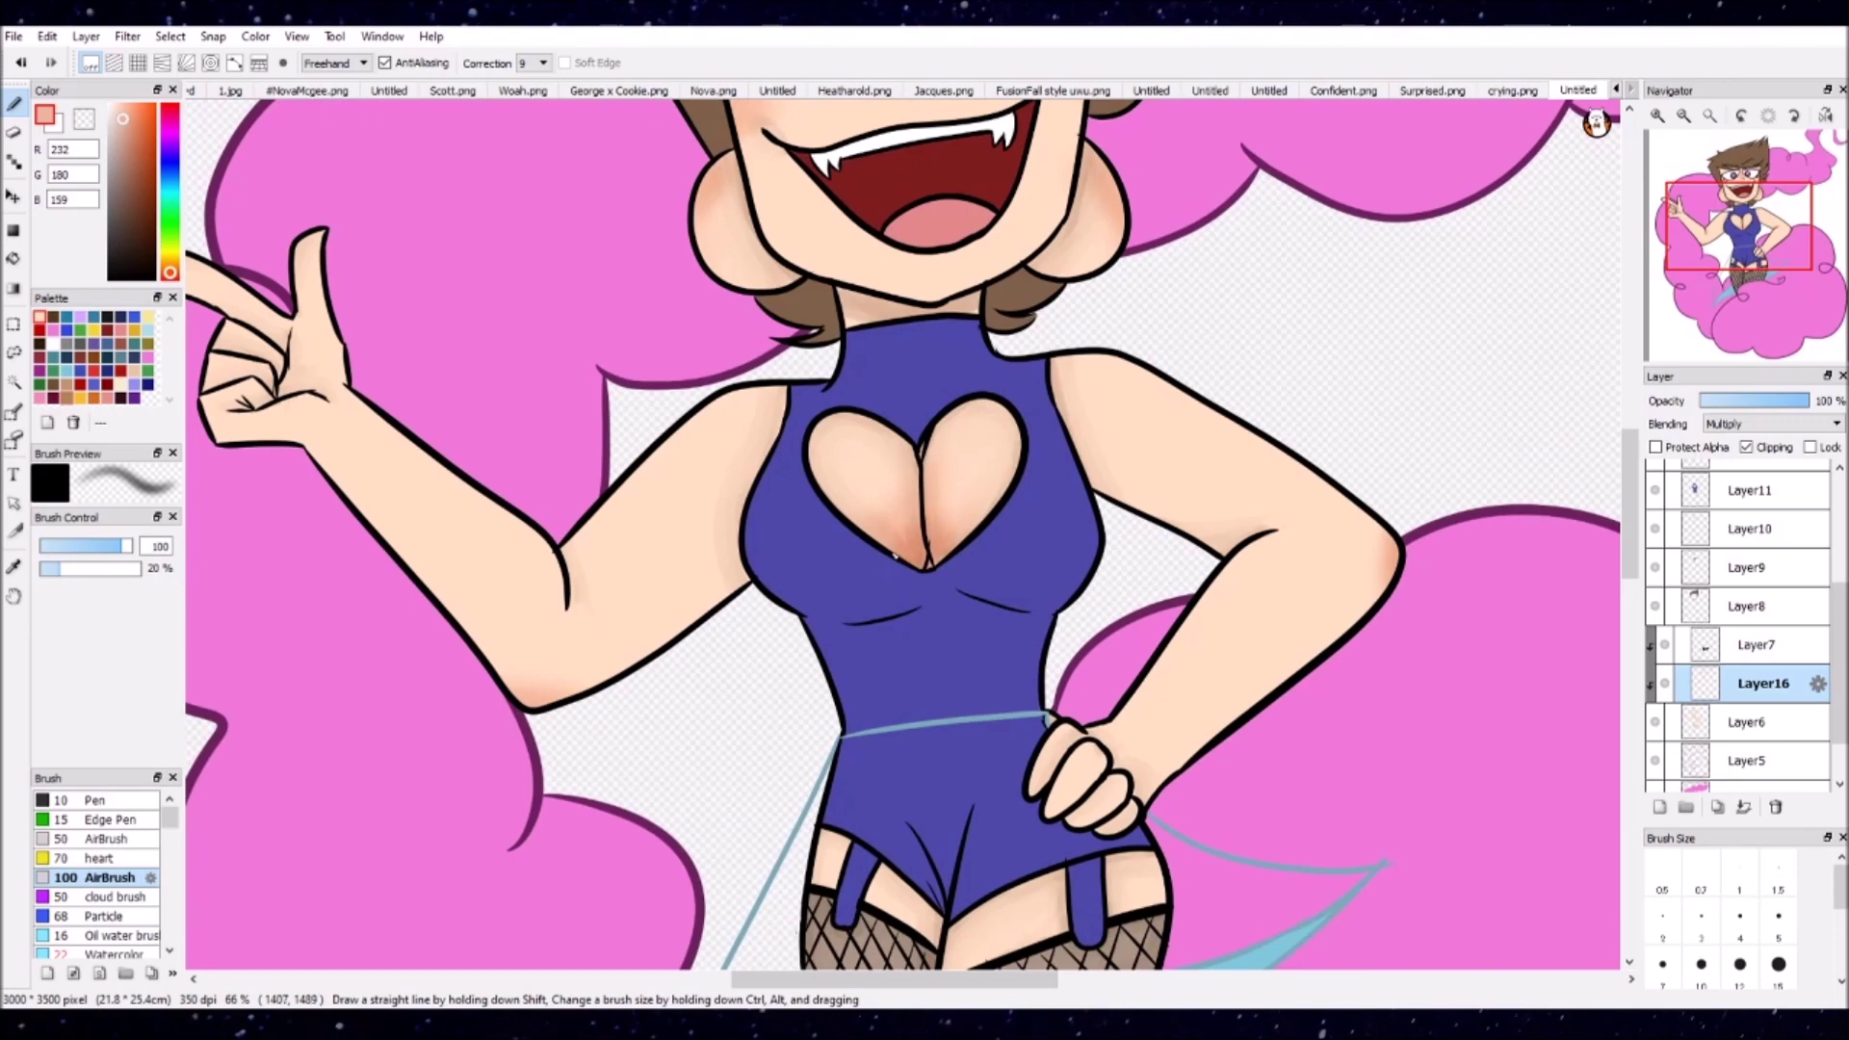
key(minus)
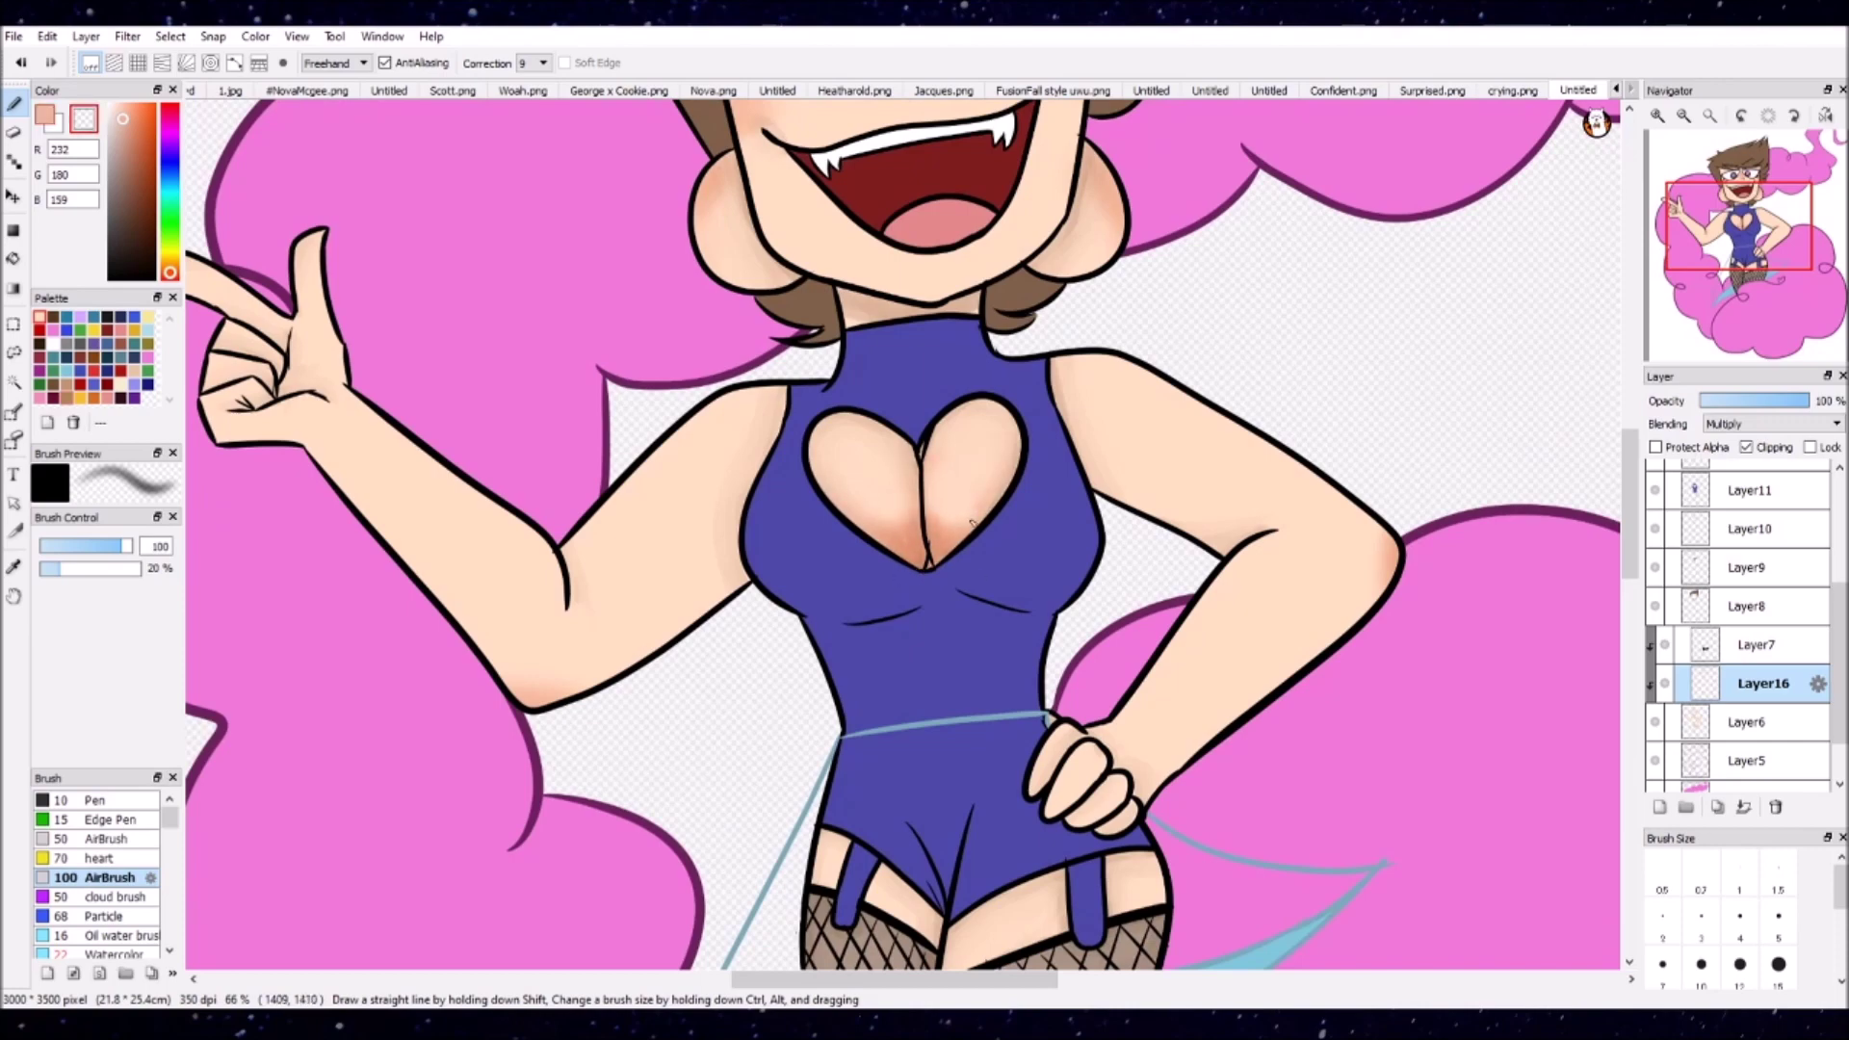
scroll(928, 507, down, 3)
drag(886, 534, 926, 534)
key(minus)
key(minus)
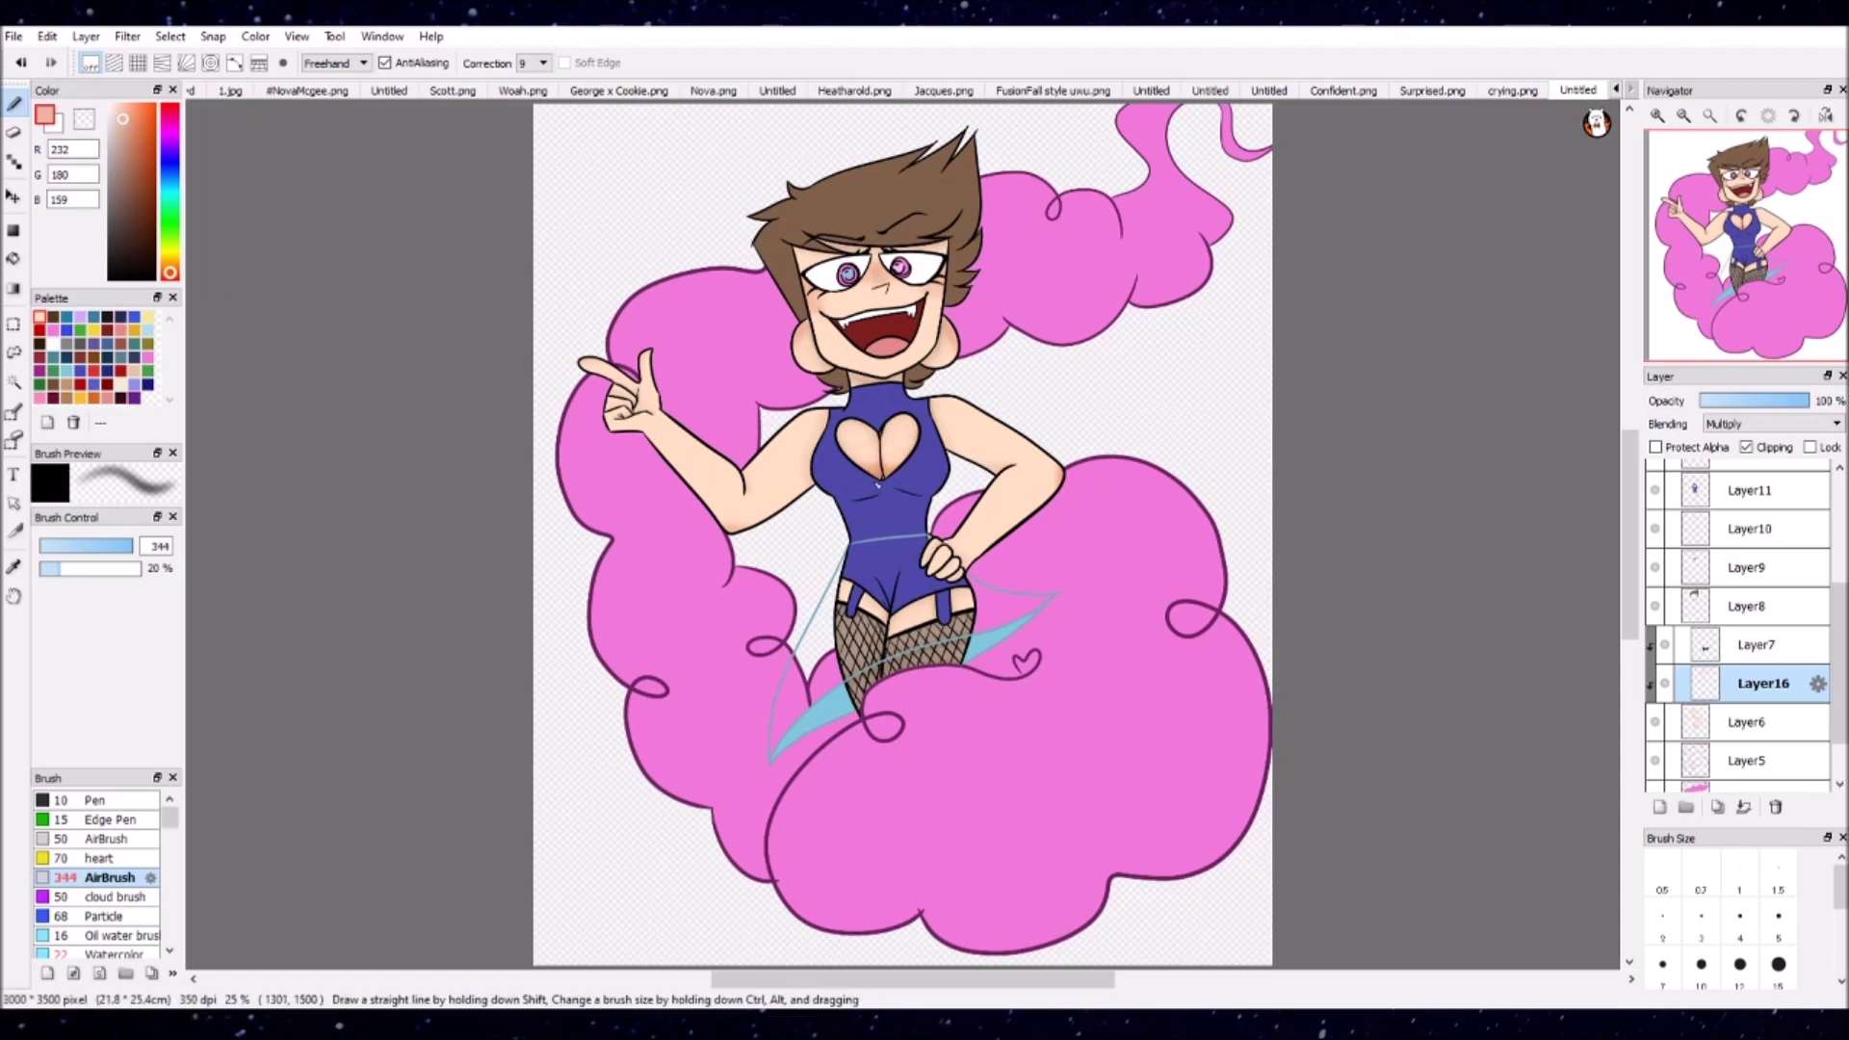
key(minus)
scroll(999, 527, up, 2)
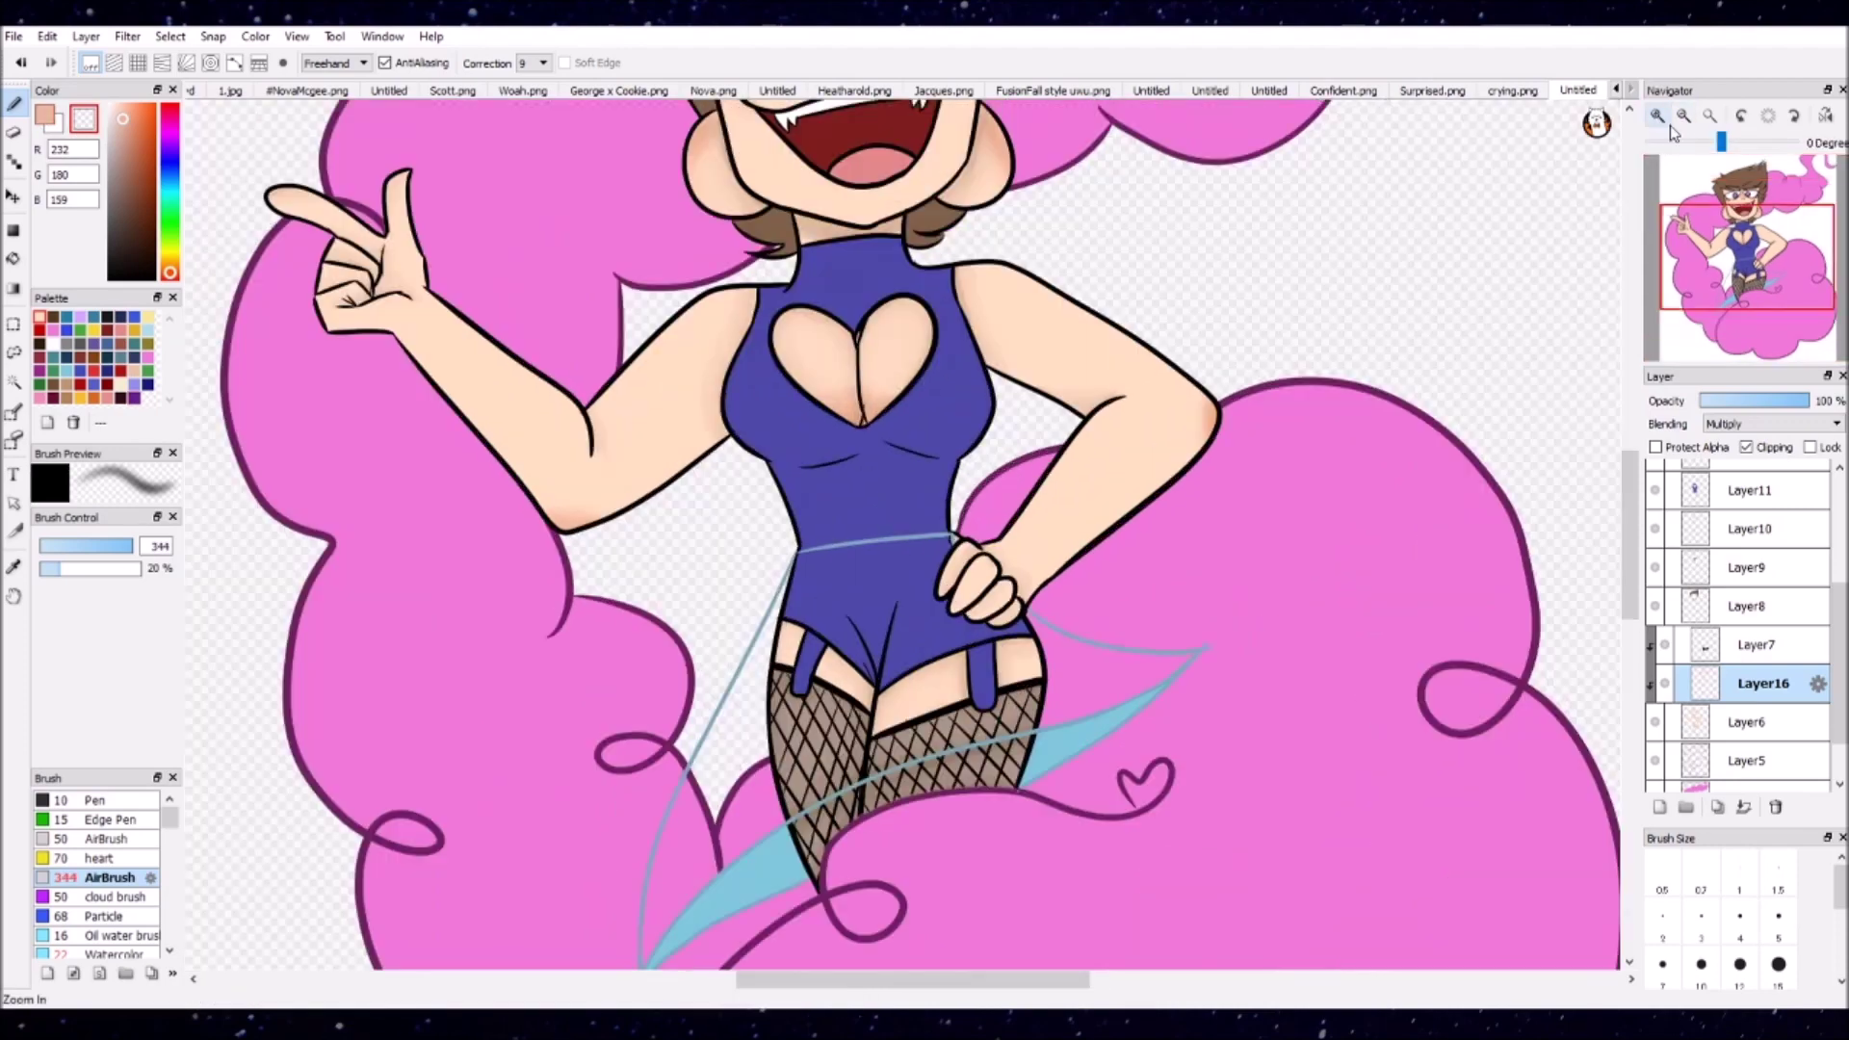
key(minus)
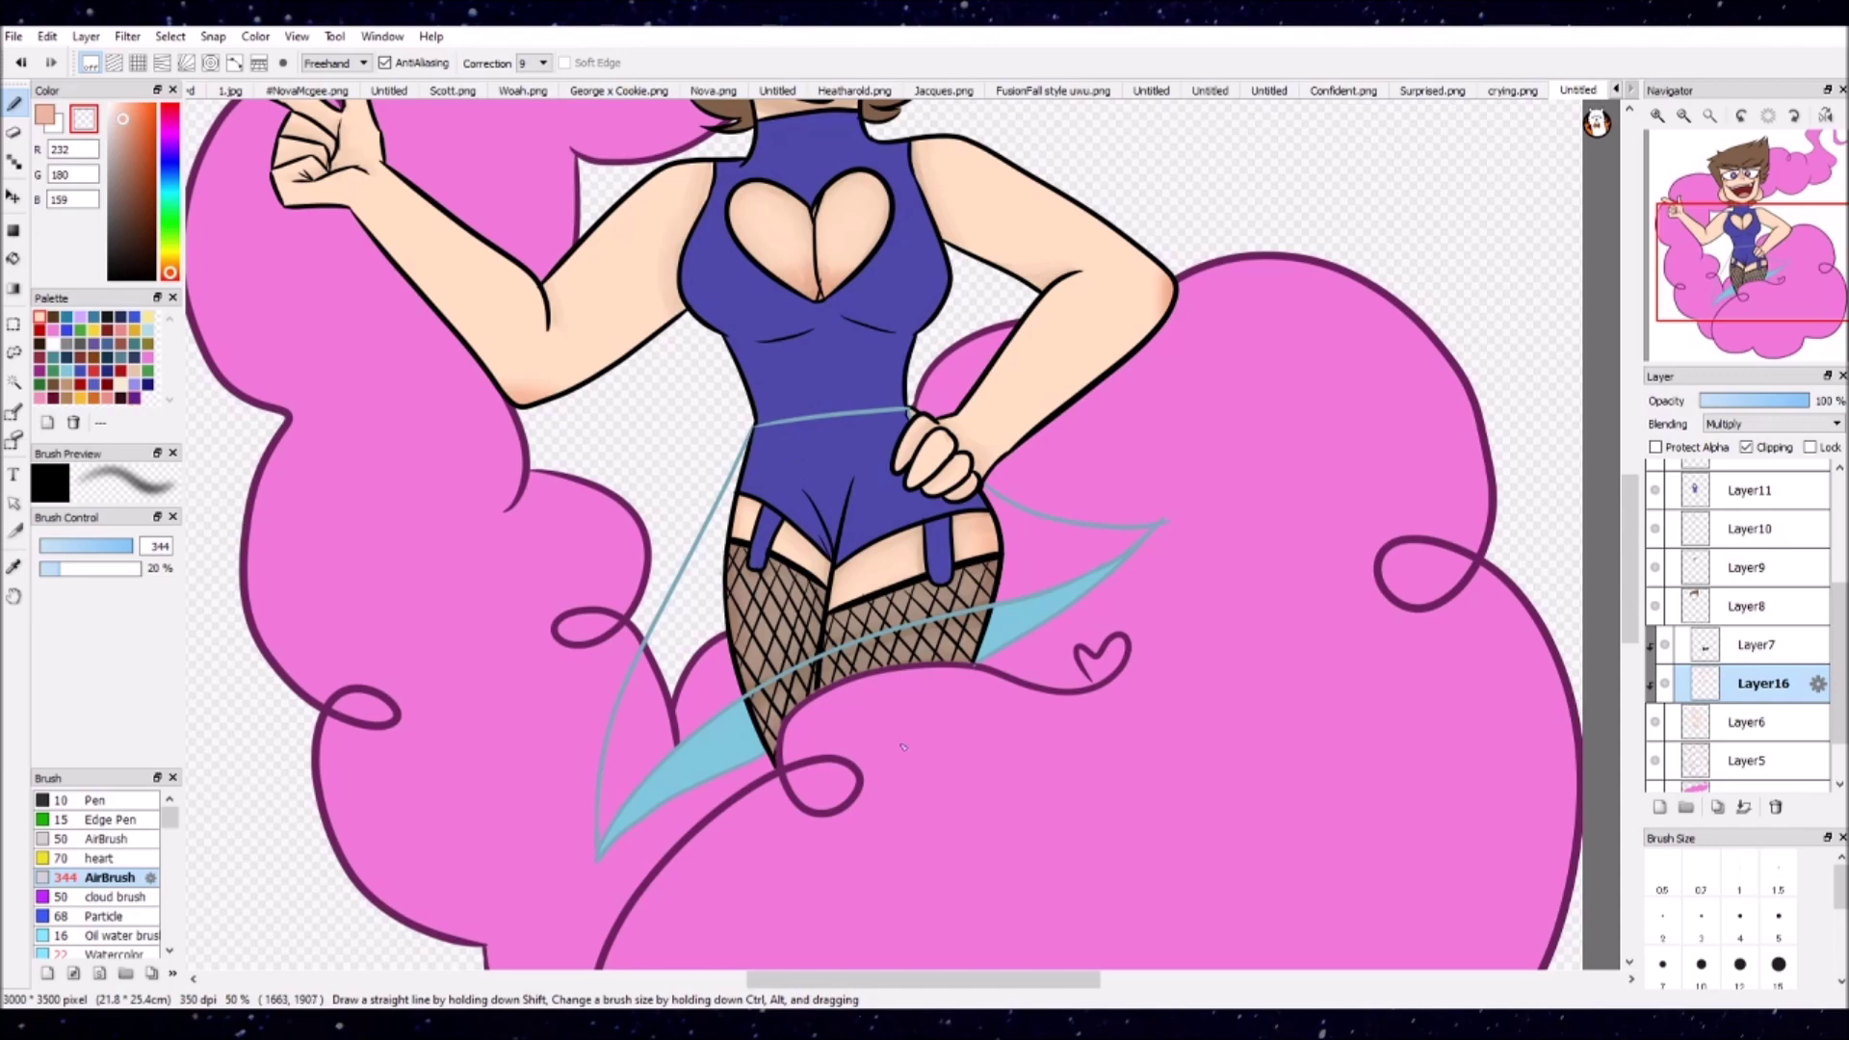
Step: Shade the hair's edges and strands on the hair layer with the size 22 Watercolor brush, RGB 74, 51, 33
click(1695, 606)
scroll(999, 528, up, 1)
click(116, 953)
alt+click(760, 367)
mouse_move(761, 367)
mouse_down()
mouse_move(1184, 251)
mouse_move(1218, 377)
mouse_up()
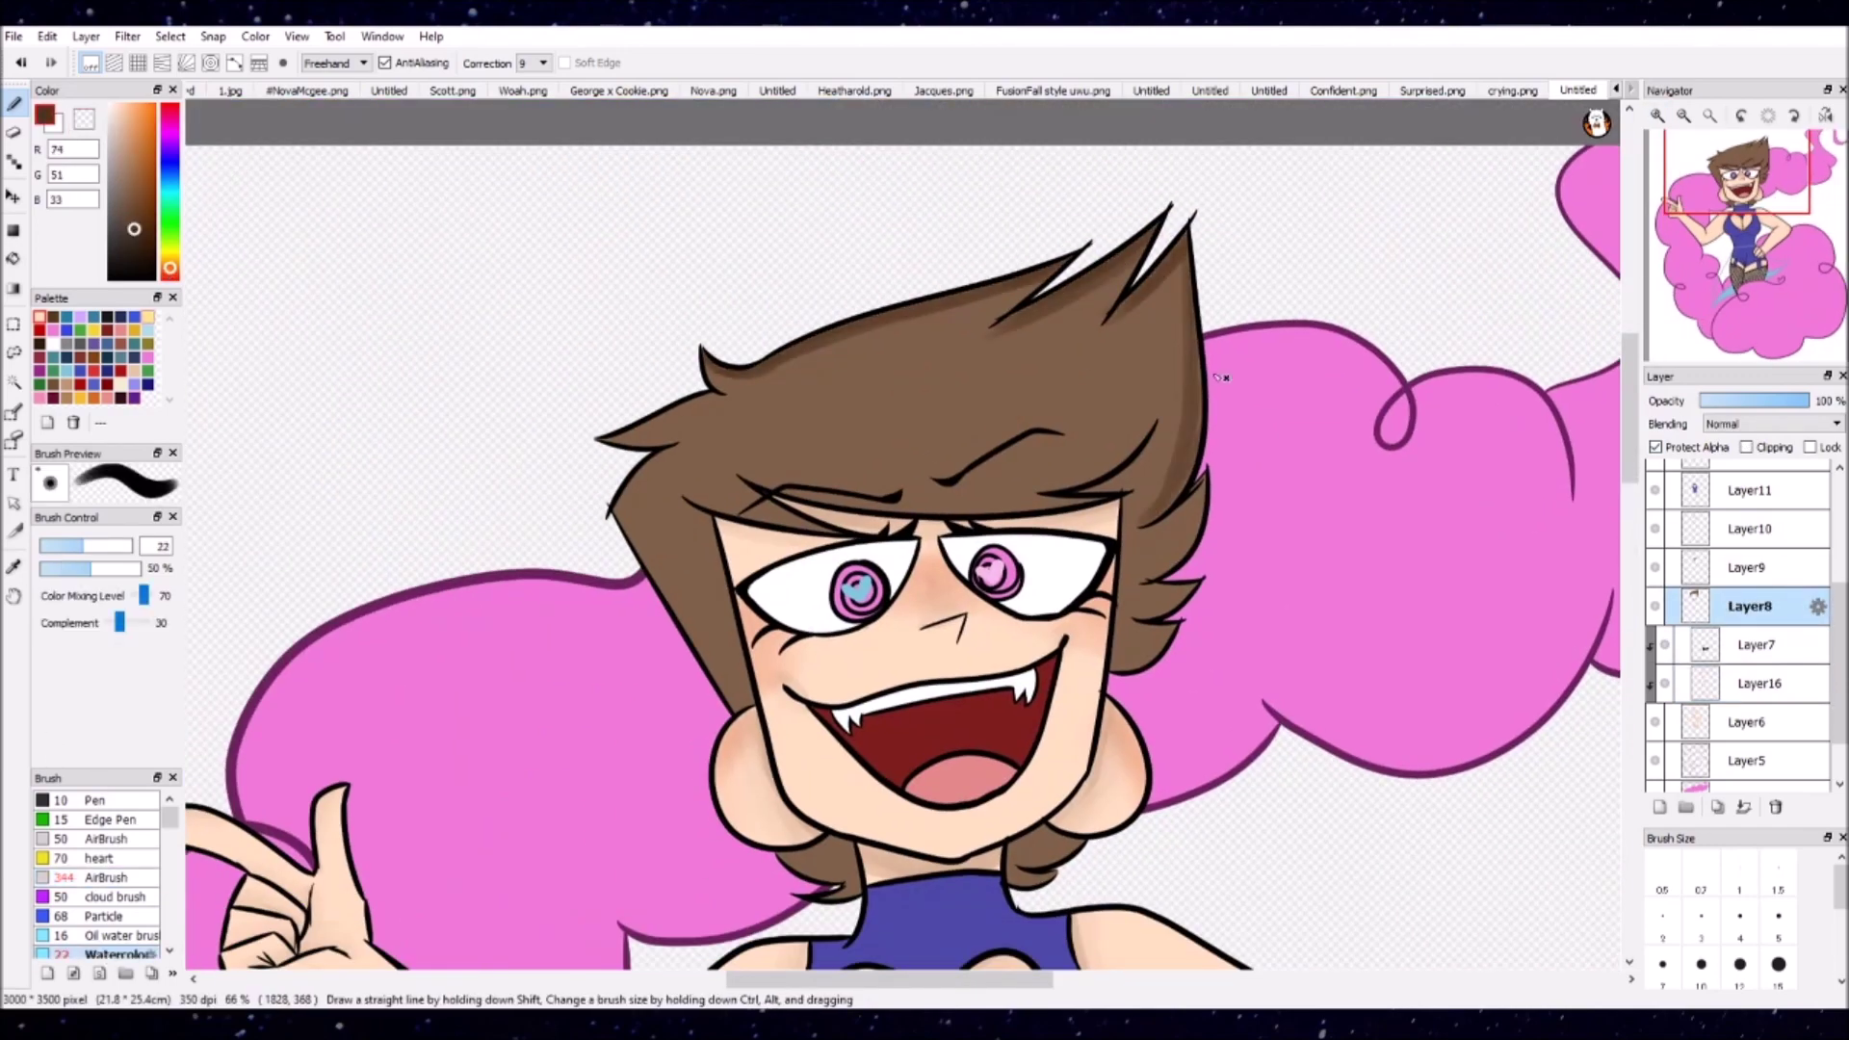
mouse_move(720, 368)
mouse_down()
mouse_move(626, 539)
mouse_move(881, 884)
mouse_up()
drag(1037, 821, 1064, 861)
mouse_move(685, 501)
mouse_down()
mouse_move(1069, 463)
mouse_move(1124, 584)
mouse_move(1112, 668)
mouse_move(1126, 464)
mouse_up()
Step: Erase the brown from the small gap in the fringe and paint it with RGB 255, 221, 194 on the skin layer
scroll(1124, 511, up, 4)
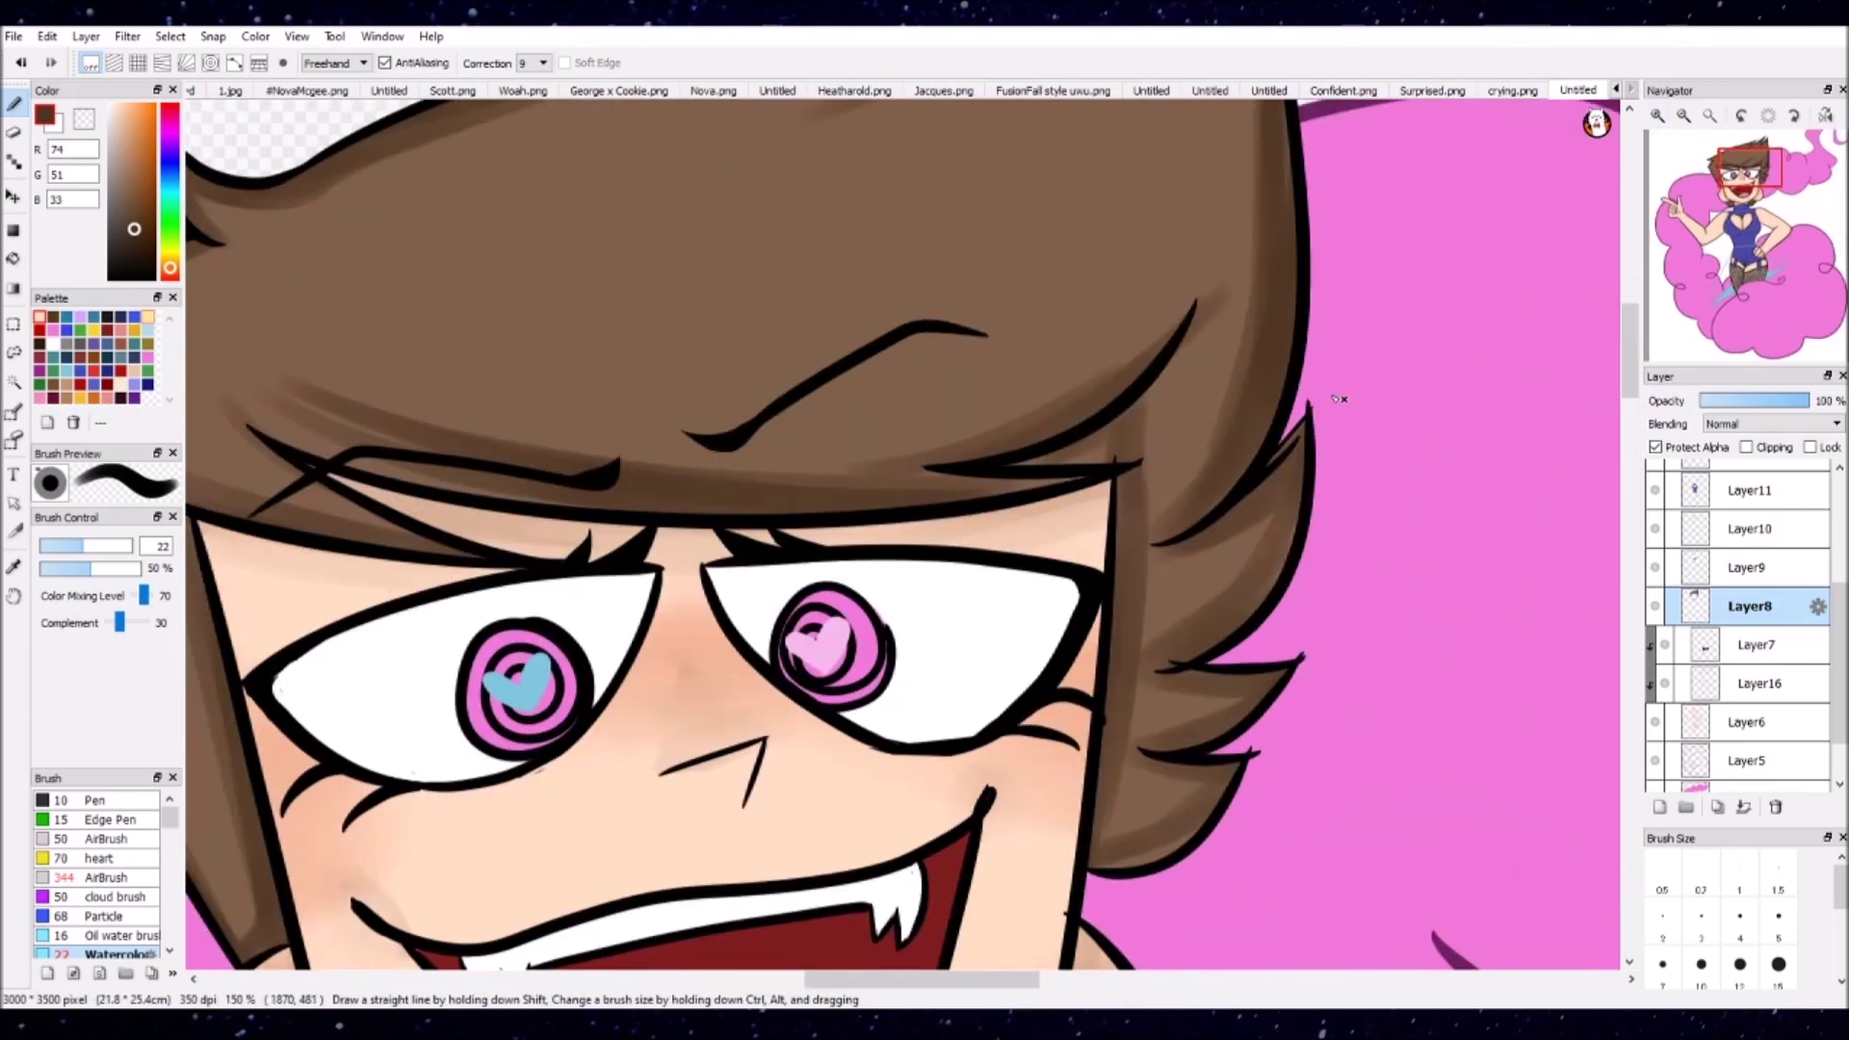
key(e)
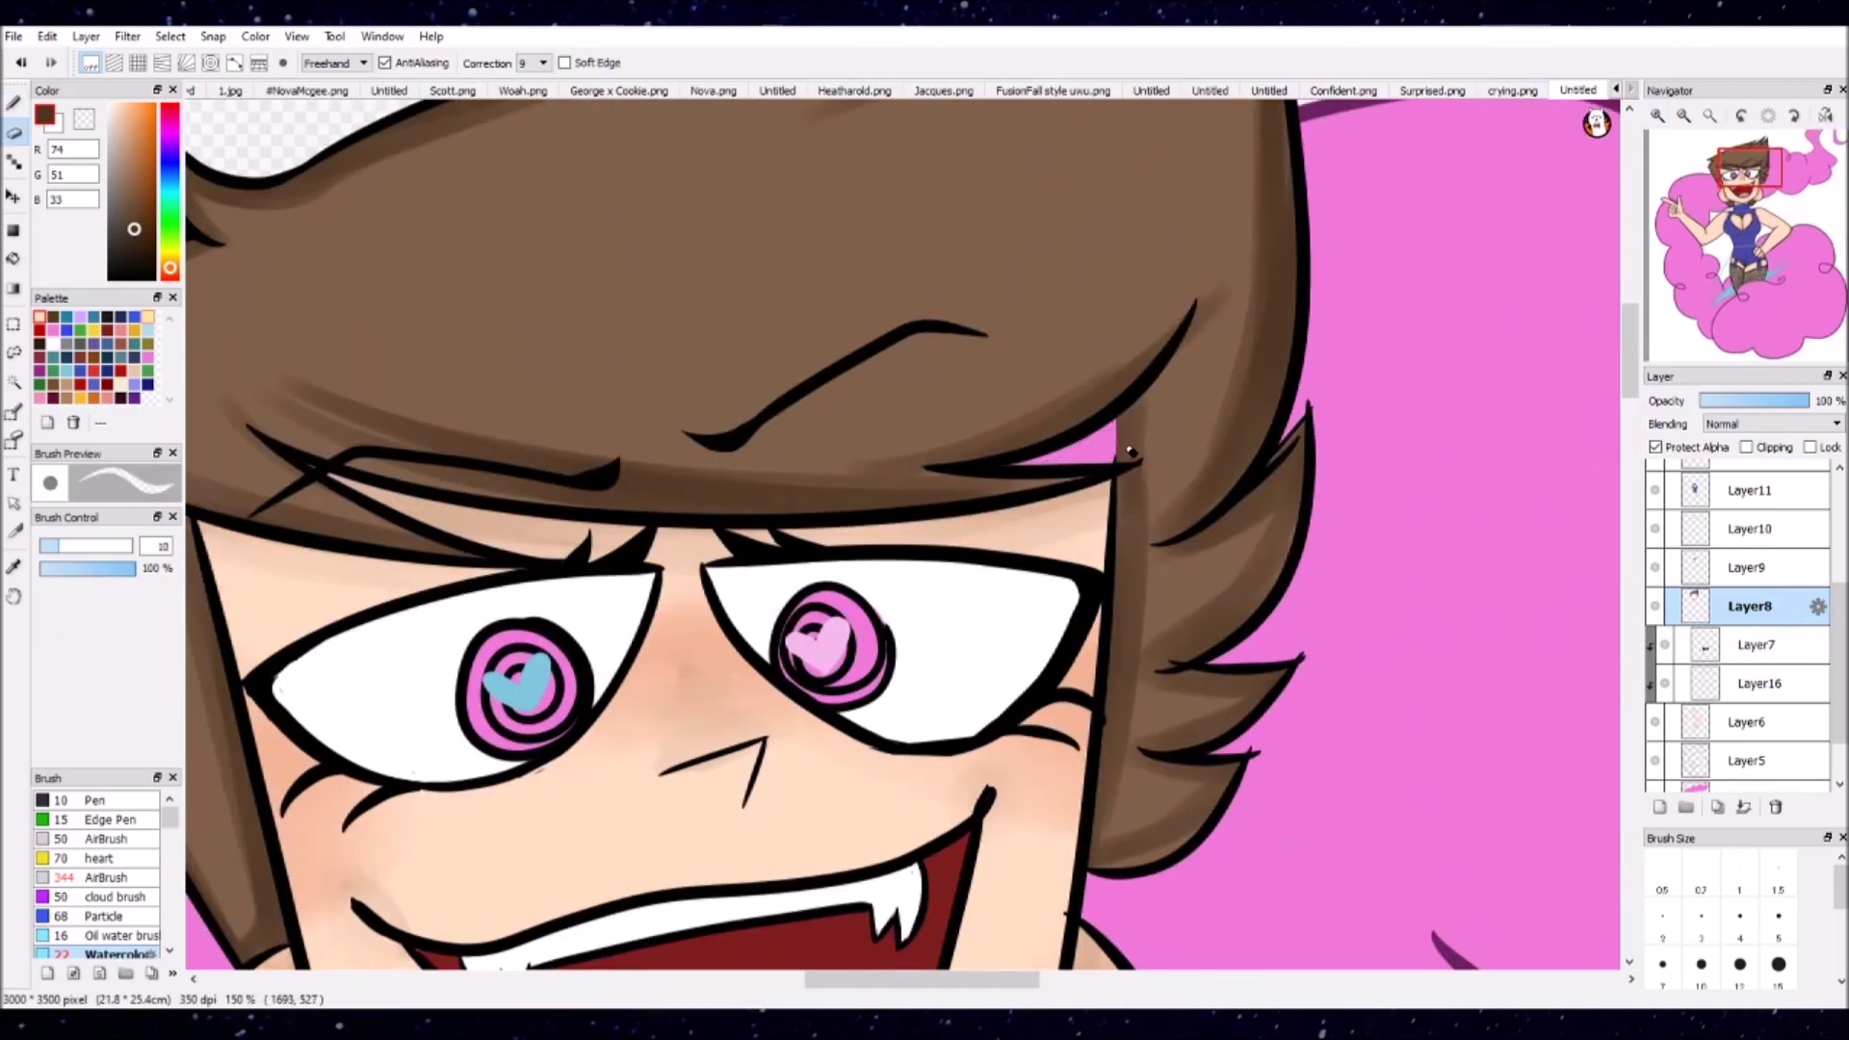
key(b)
drag(1064, 460, 1111, 433)
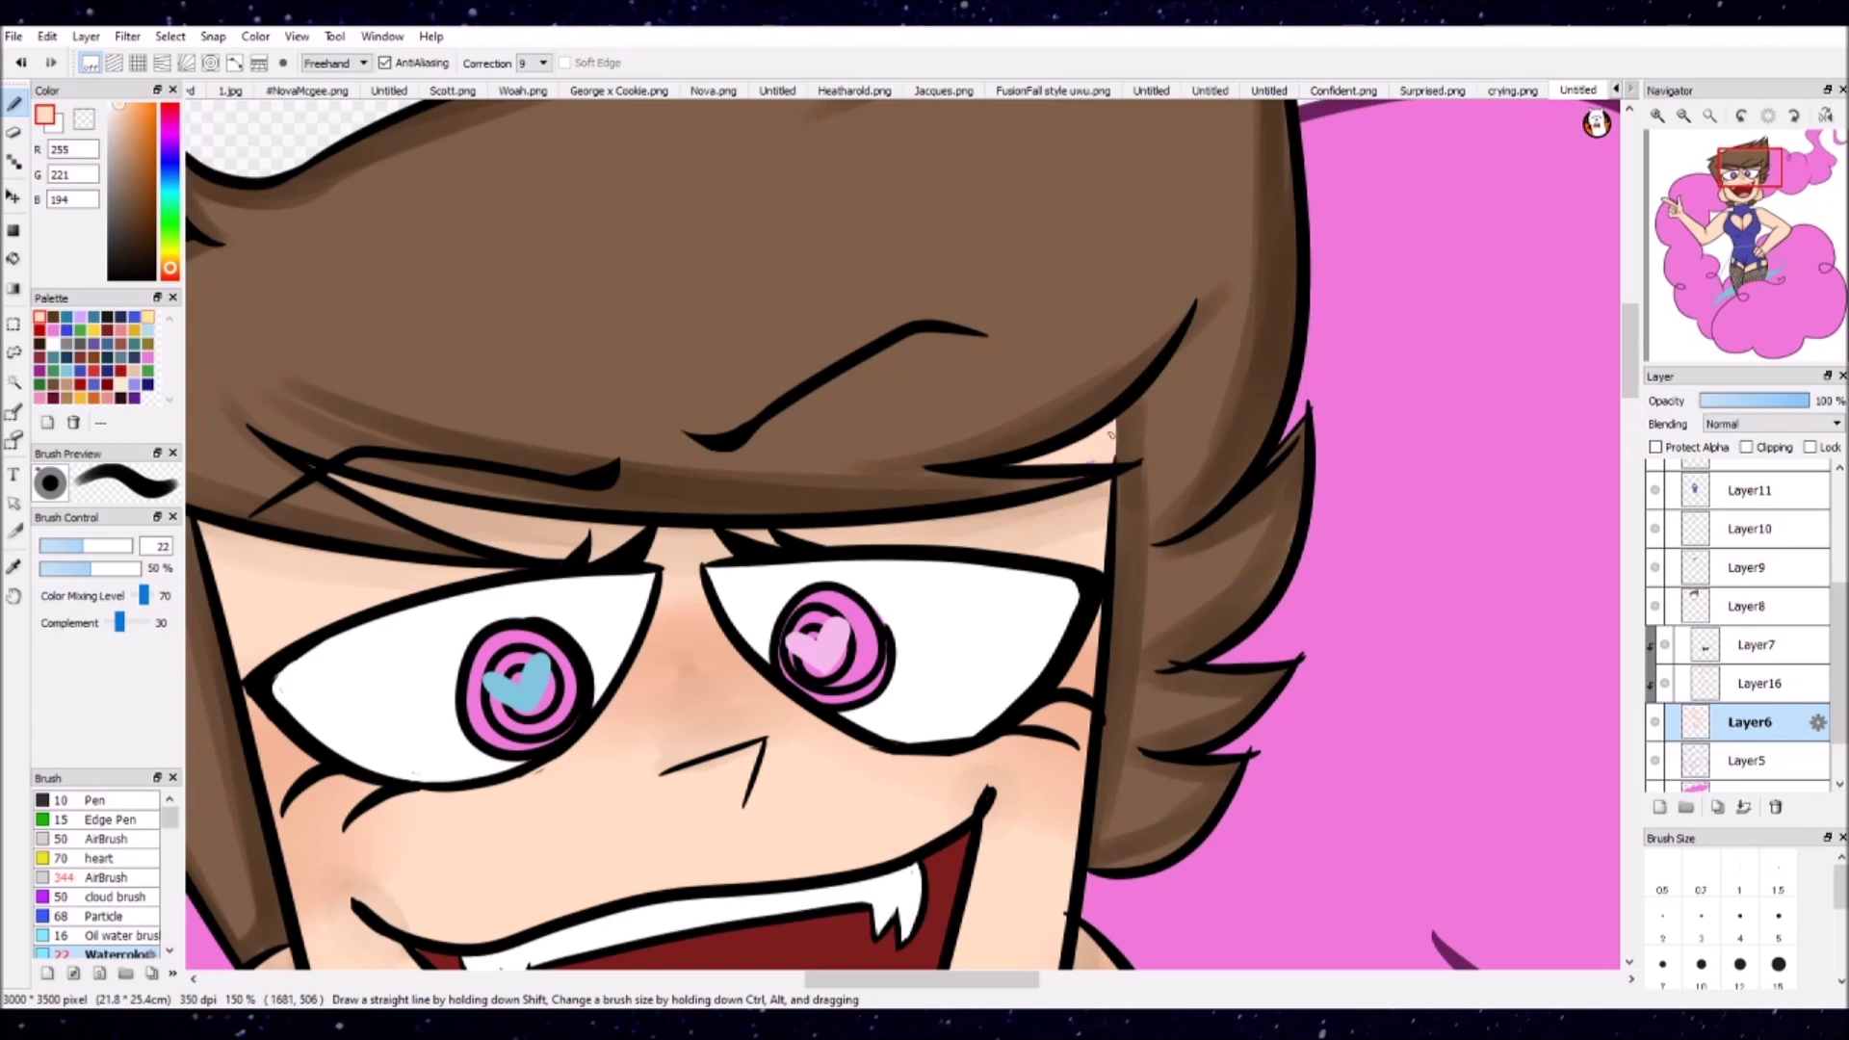
Step: Shade the skin in the fringe gap and beneath the hair with RGB 222, 185, 156 on the alpha-protected skin layer
scroll(712, 540, down, 5)
alt+click(1240, 374)
scroll(1239, 373, up, 4)
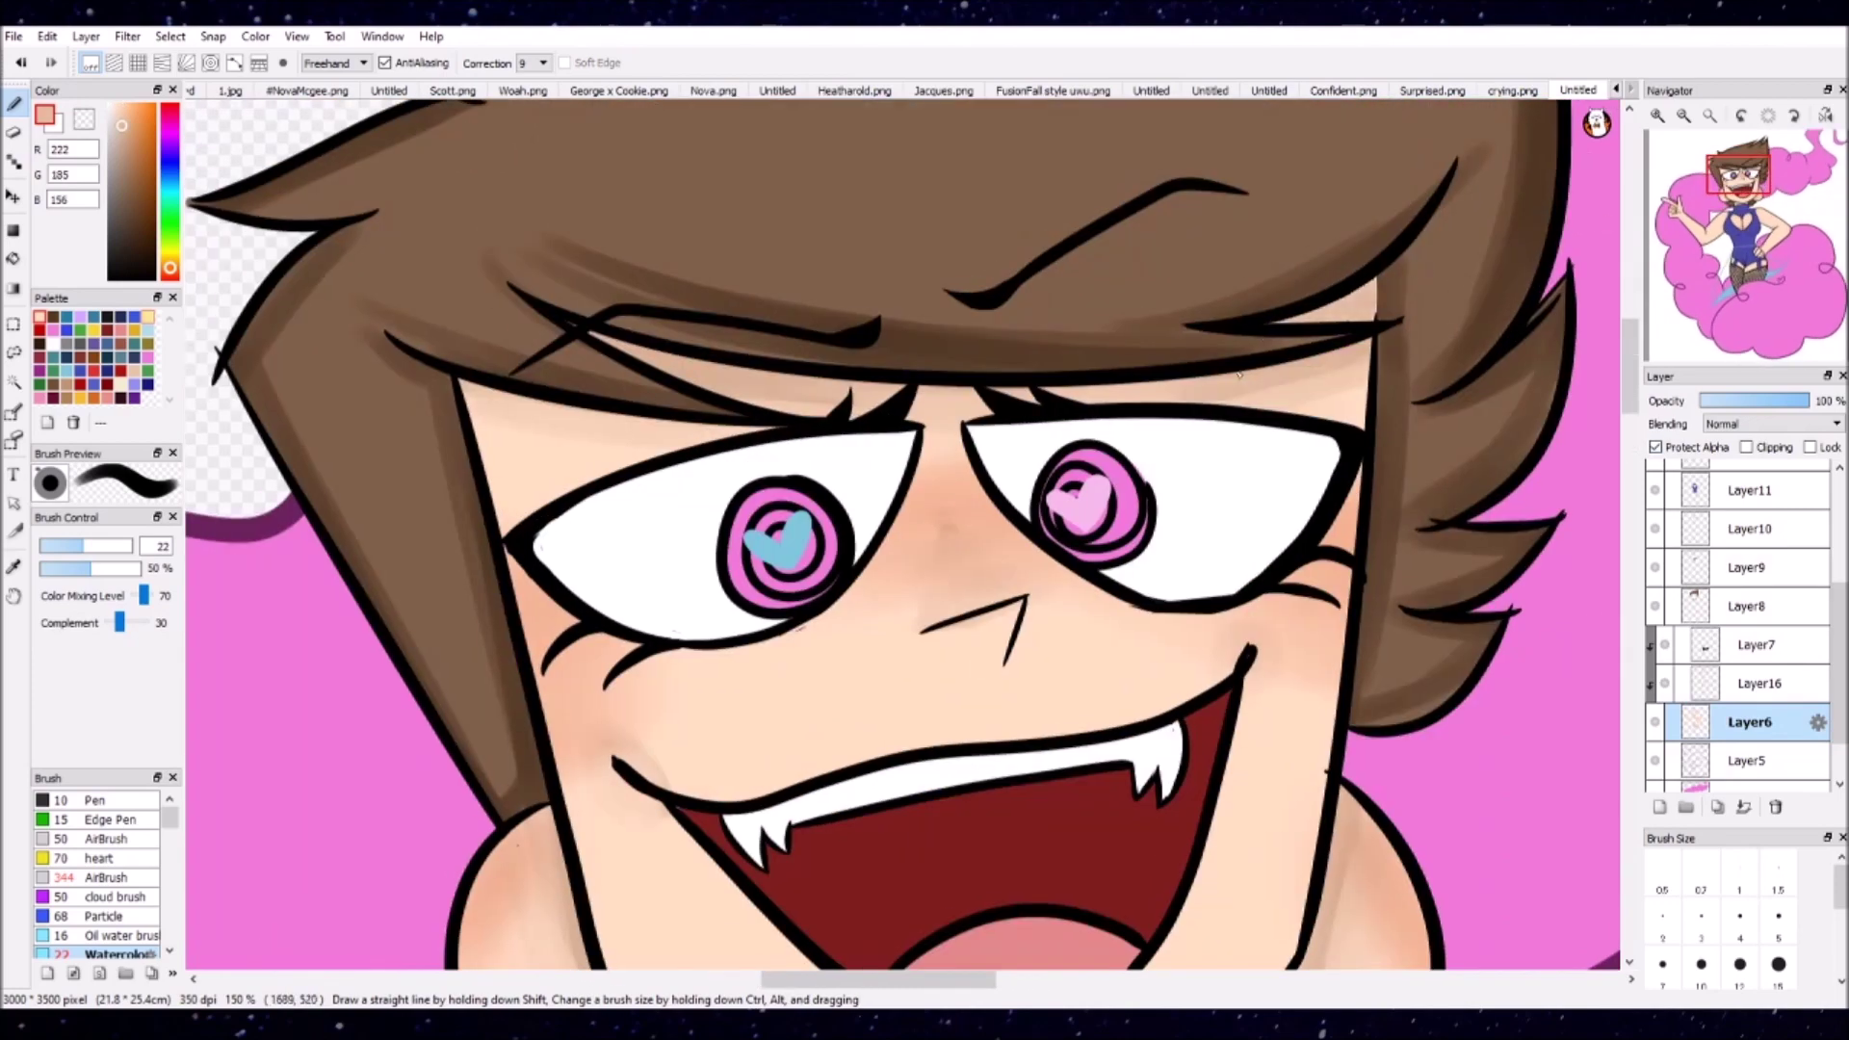
scroll(1112, 420, down, 5)
scroll(1112, 419, up, 5)
Step: Paint strand lines across the hair on Layer8 with RGB 83, 58, 39
alt+click(1320, 182)
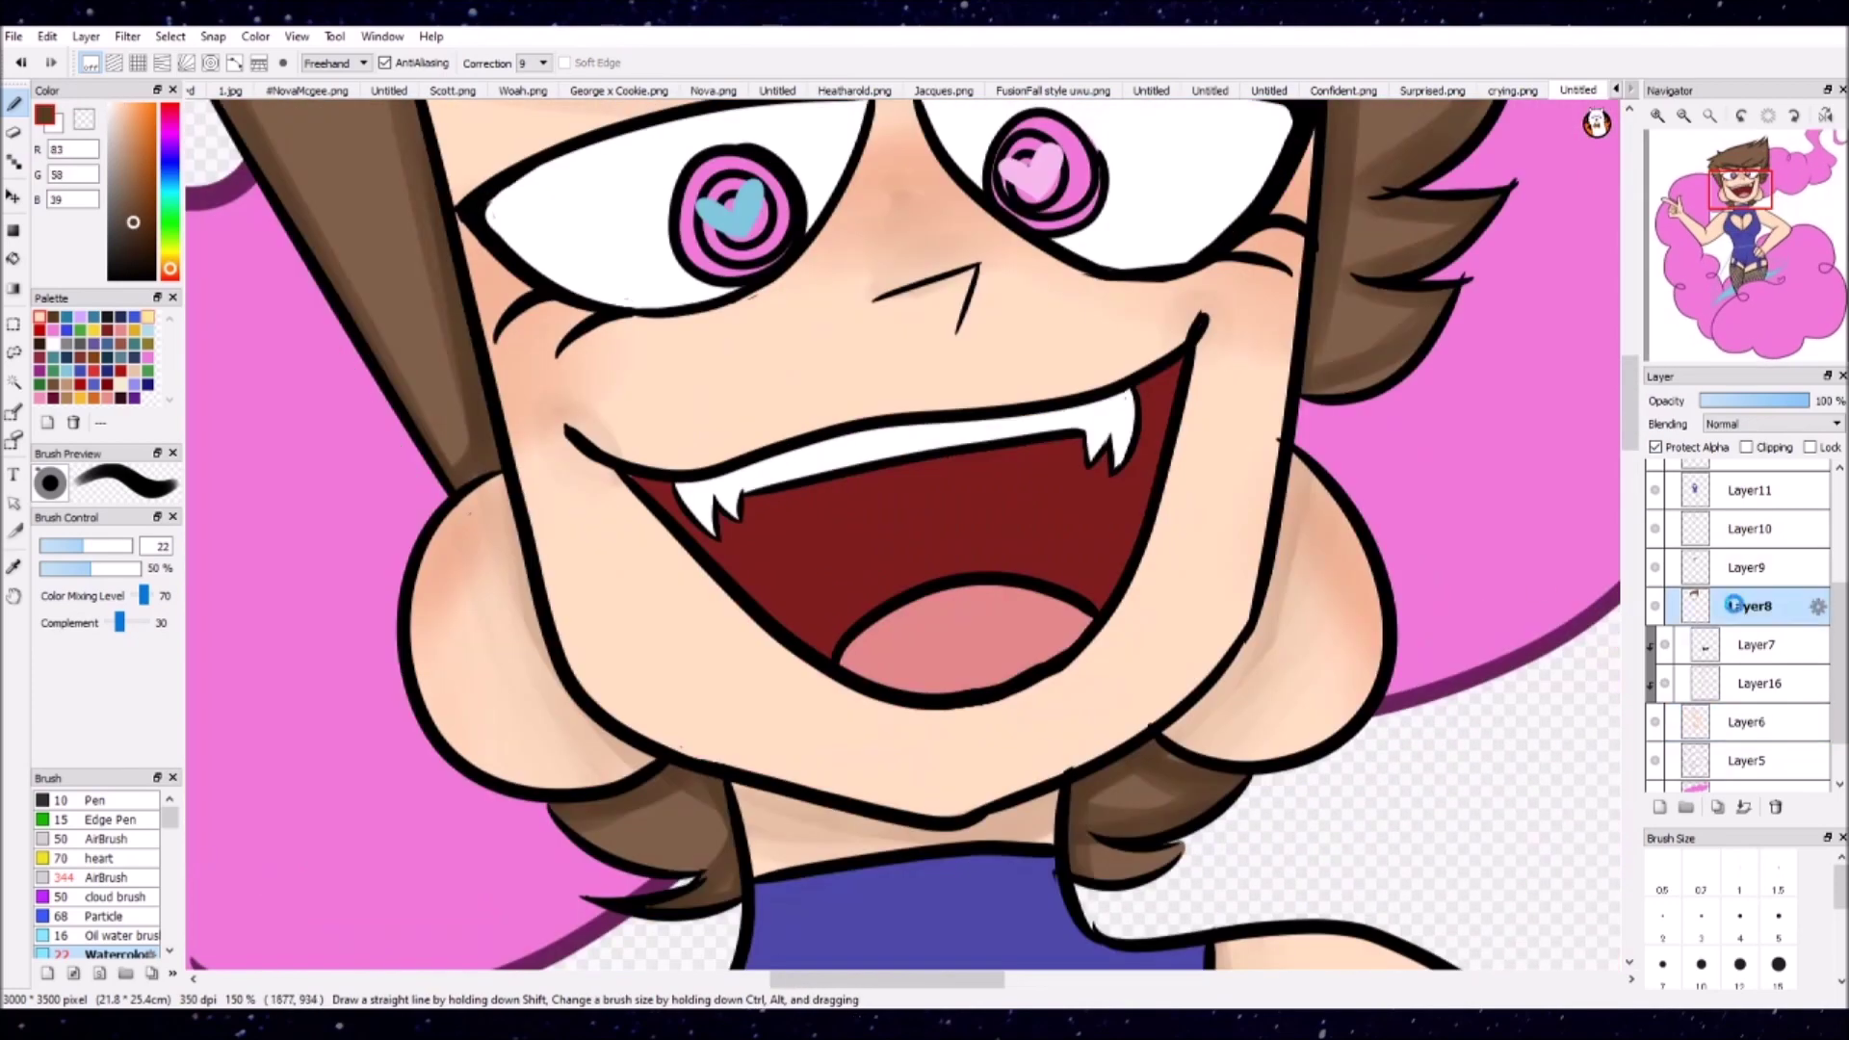
scroll(1320, 182, down, 1)
scroll(1319, 182, up, 3)
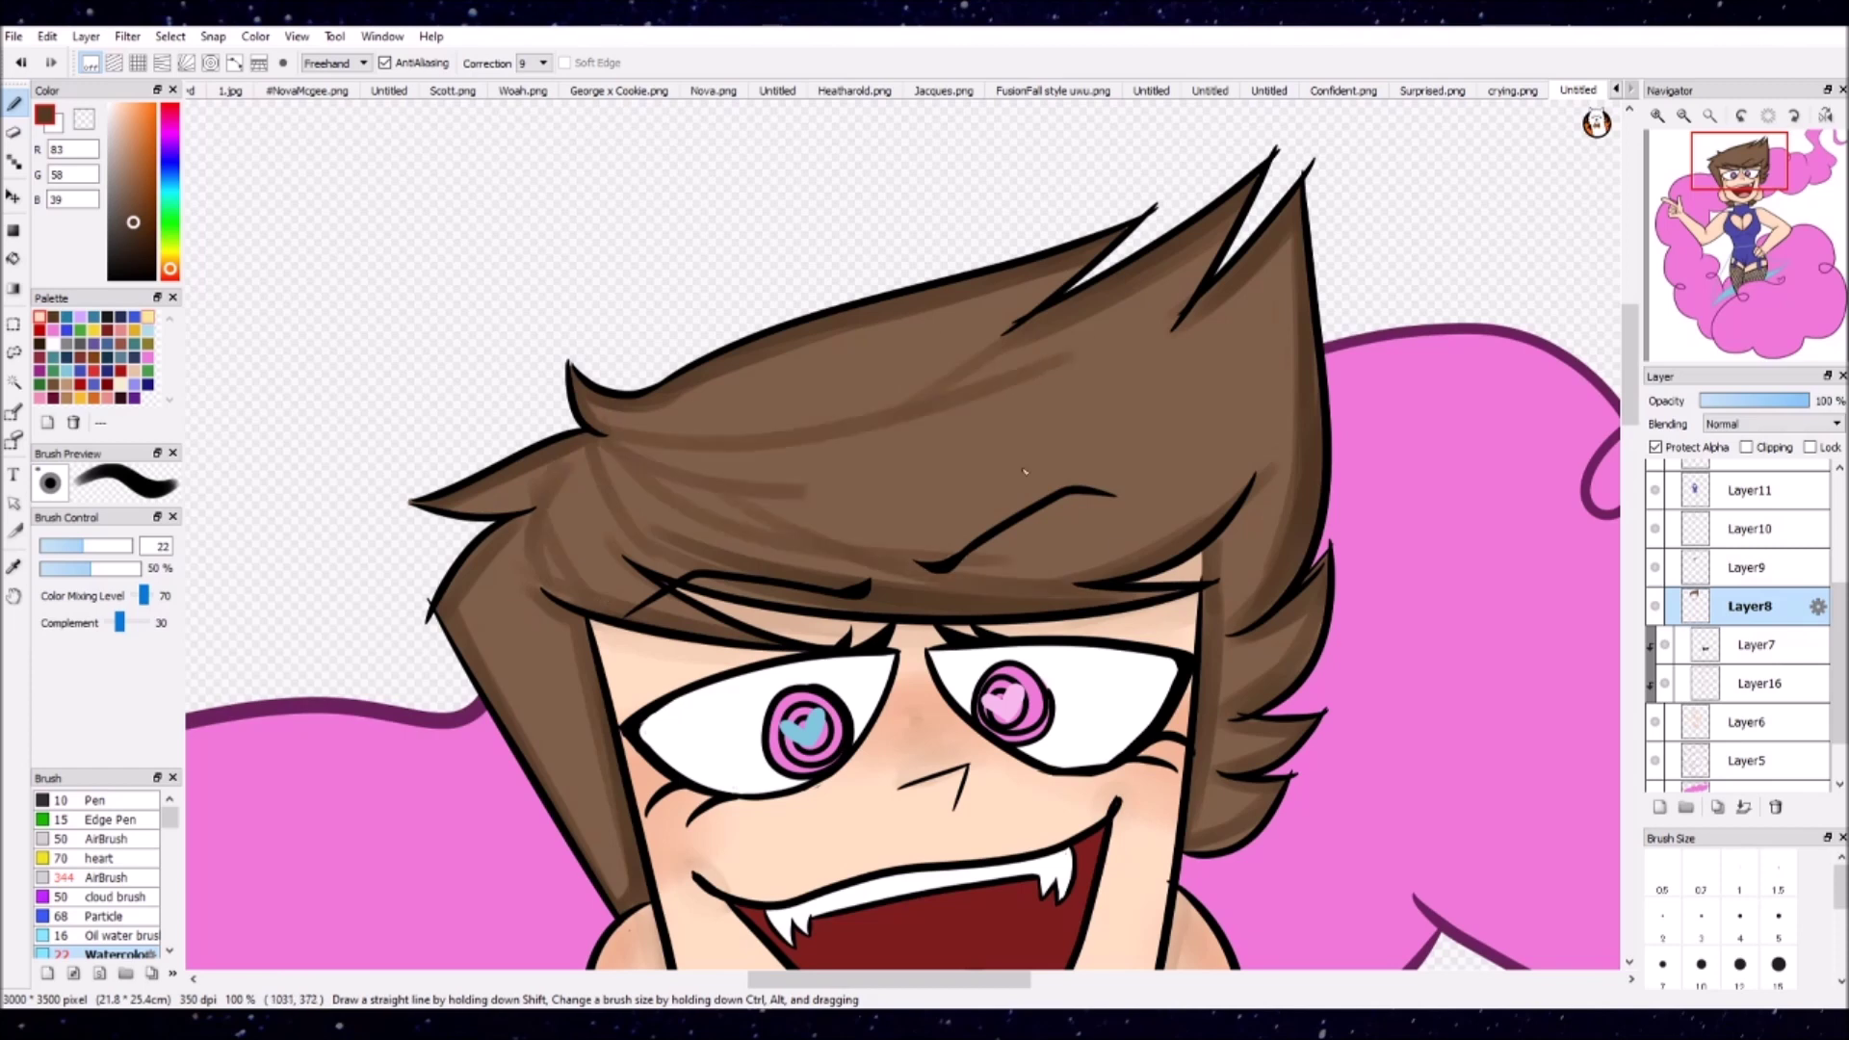
drag(520, 554, 597, 871)
Step: Blend the strands in the hair's left side and fringe with RGB 127, 96, 72
alt+click(552, 622)
drag(583, 449, 539, 486)
drag(595, 695, 639, 908)
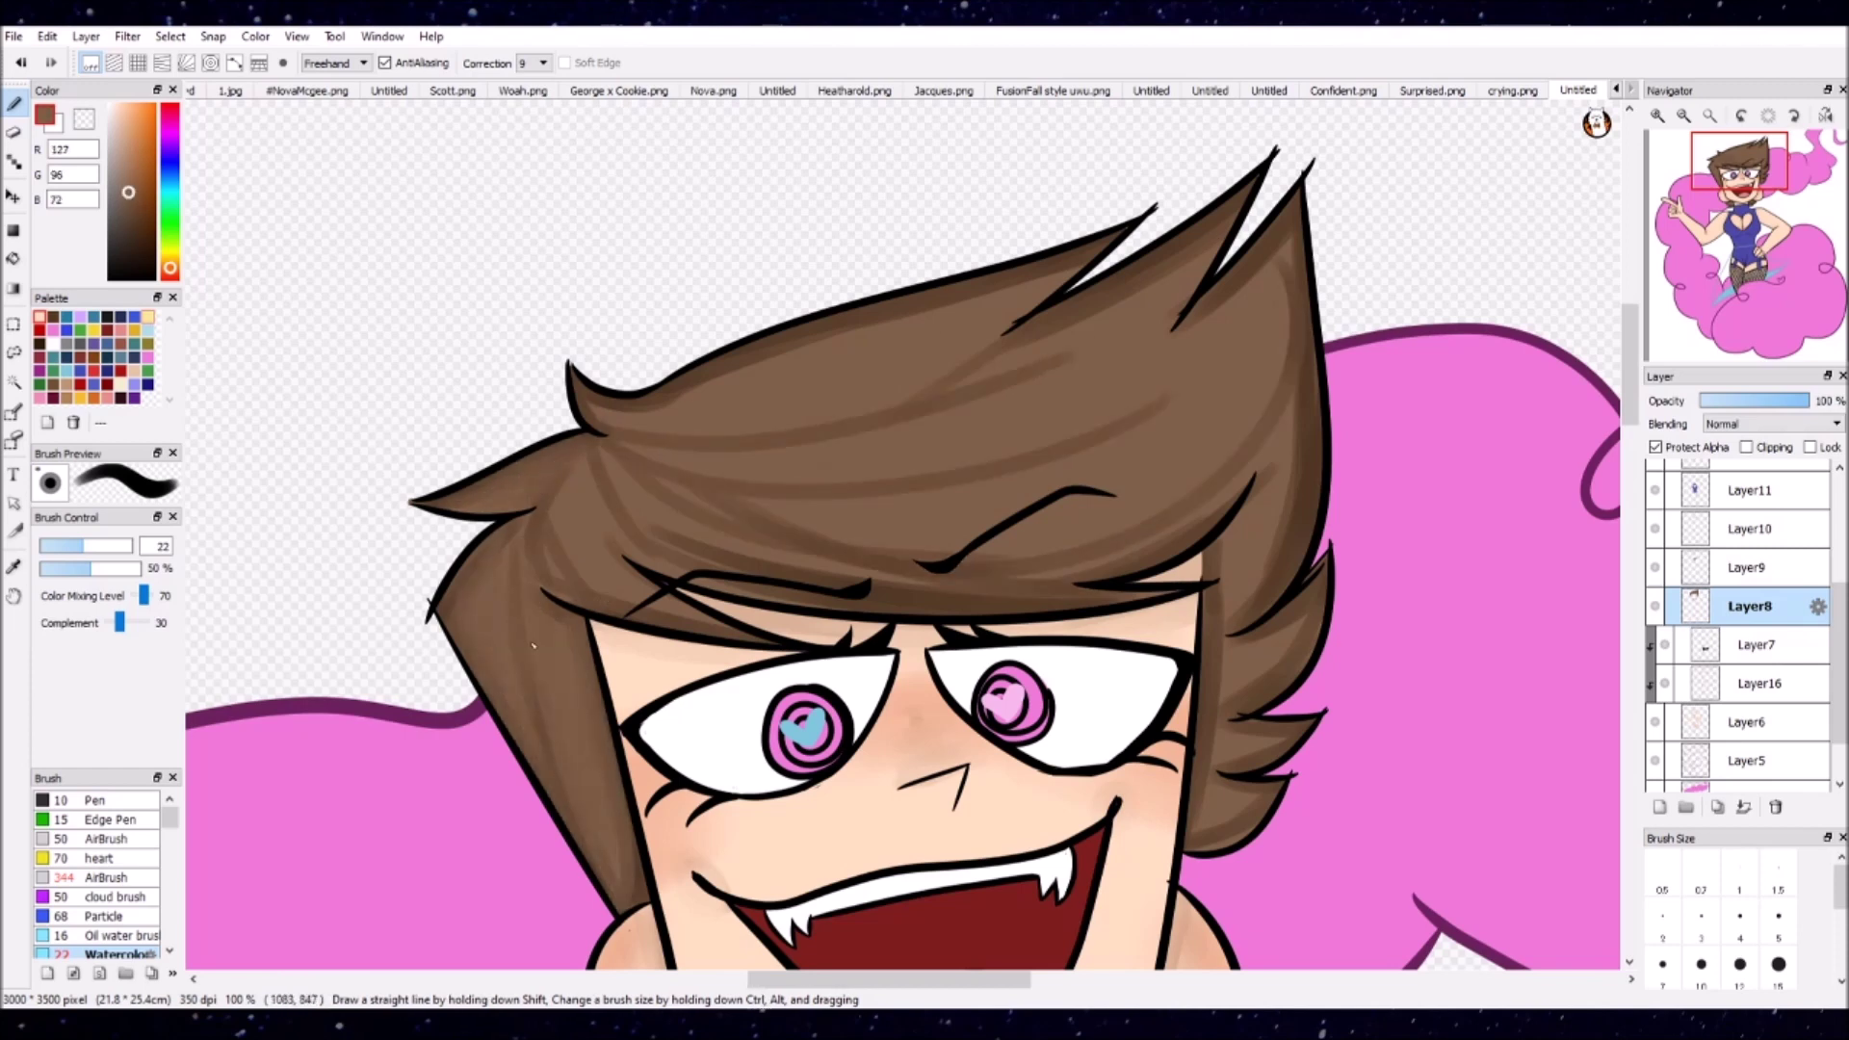
drag(778, 608, 638, 643)
drag(731, 549, 943, 597)
drag(1088, 590, 956, 618)
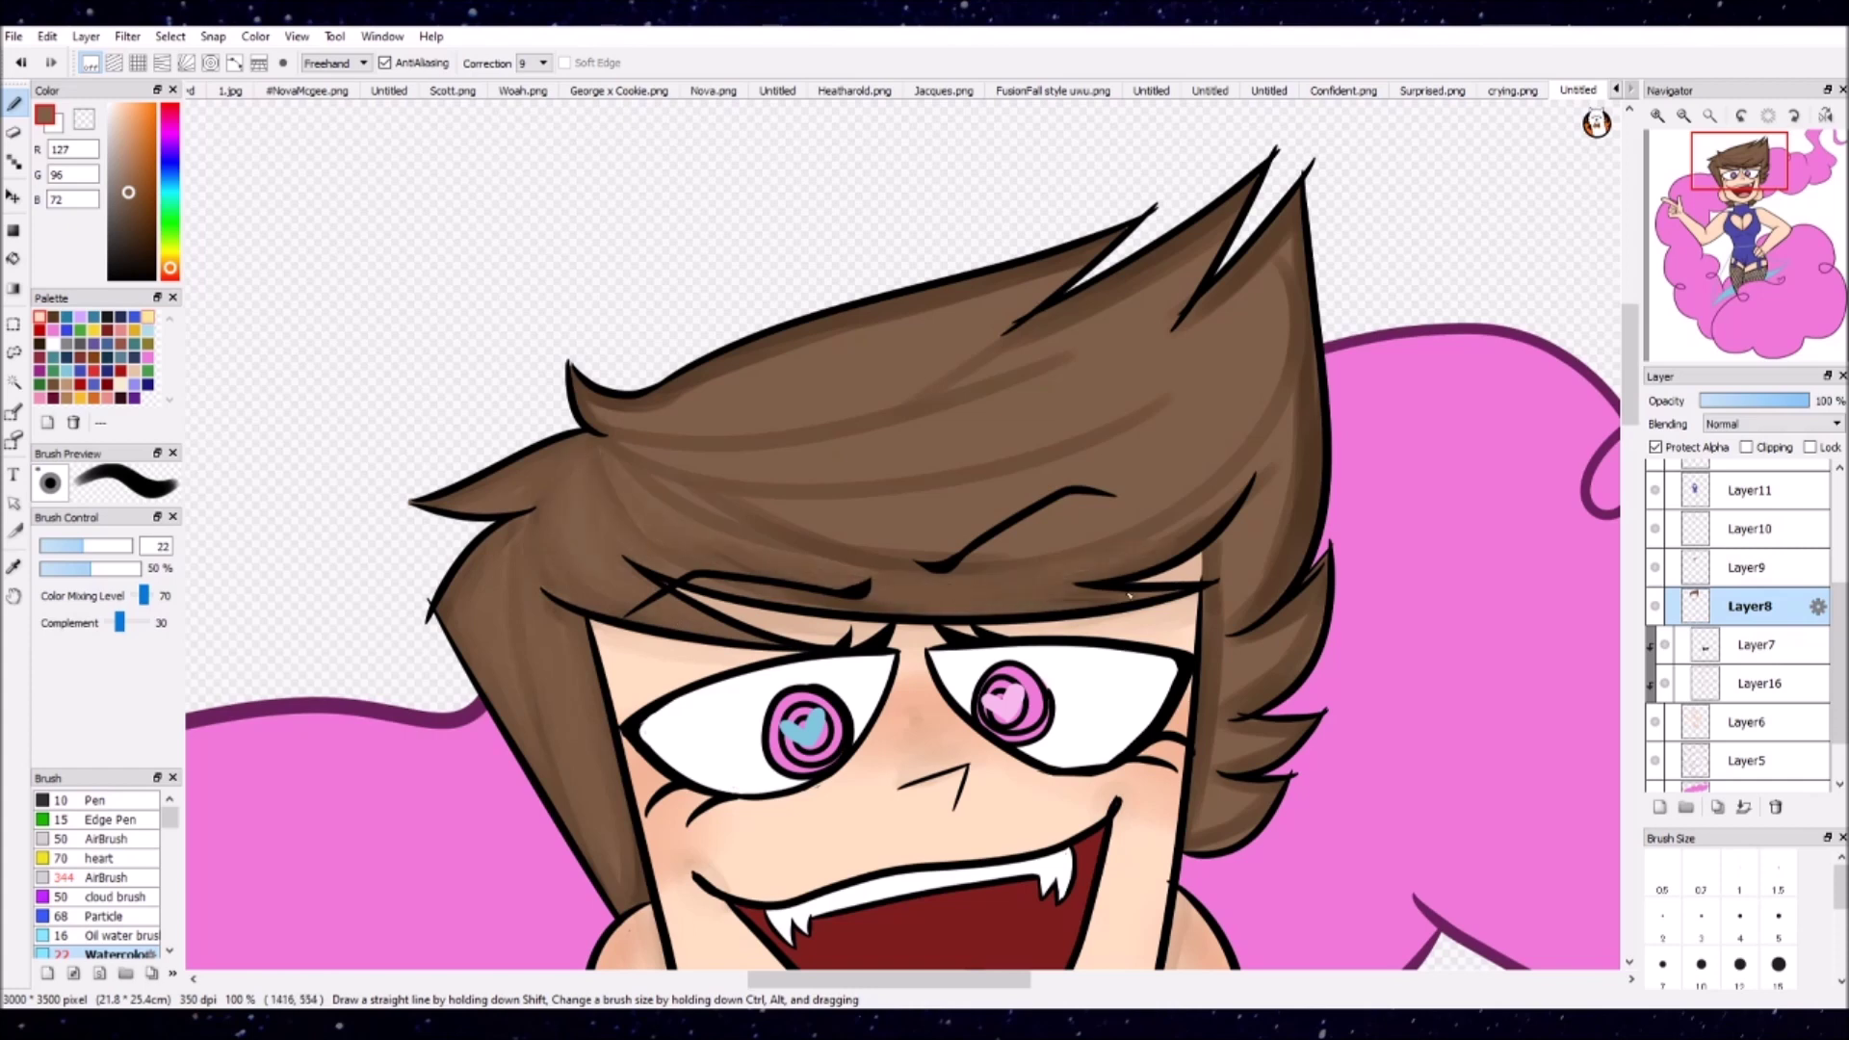
Step: Blend the strands across the crown and down the hair's right side with RGB 127, 96, 72
drag(1295, 226, 1213, 308)
drag(616, 405, 914, 308)
drag(1078, 253, 876, 318)
drag(985, 374, 806, 437)
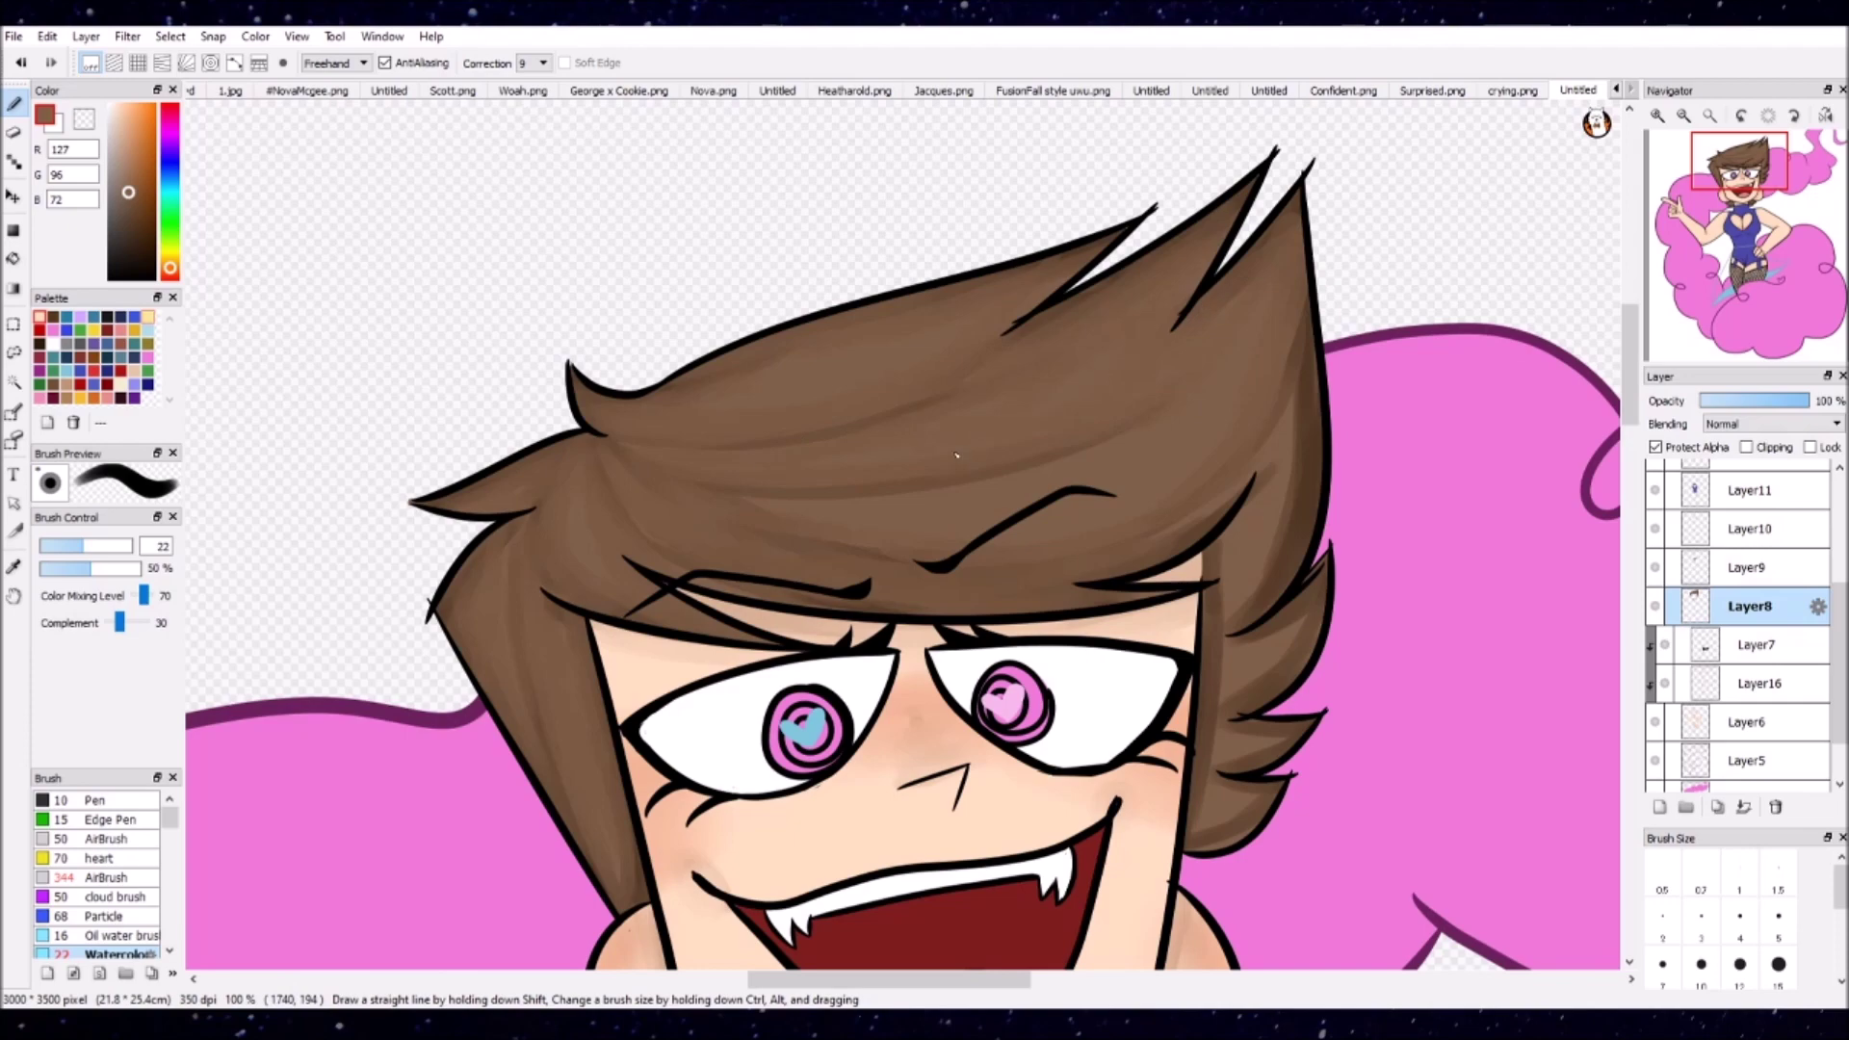
drag(1319, 376, 1204, 837)
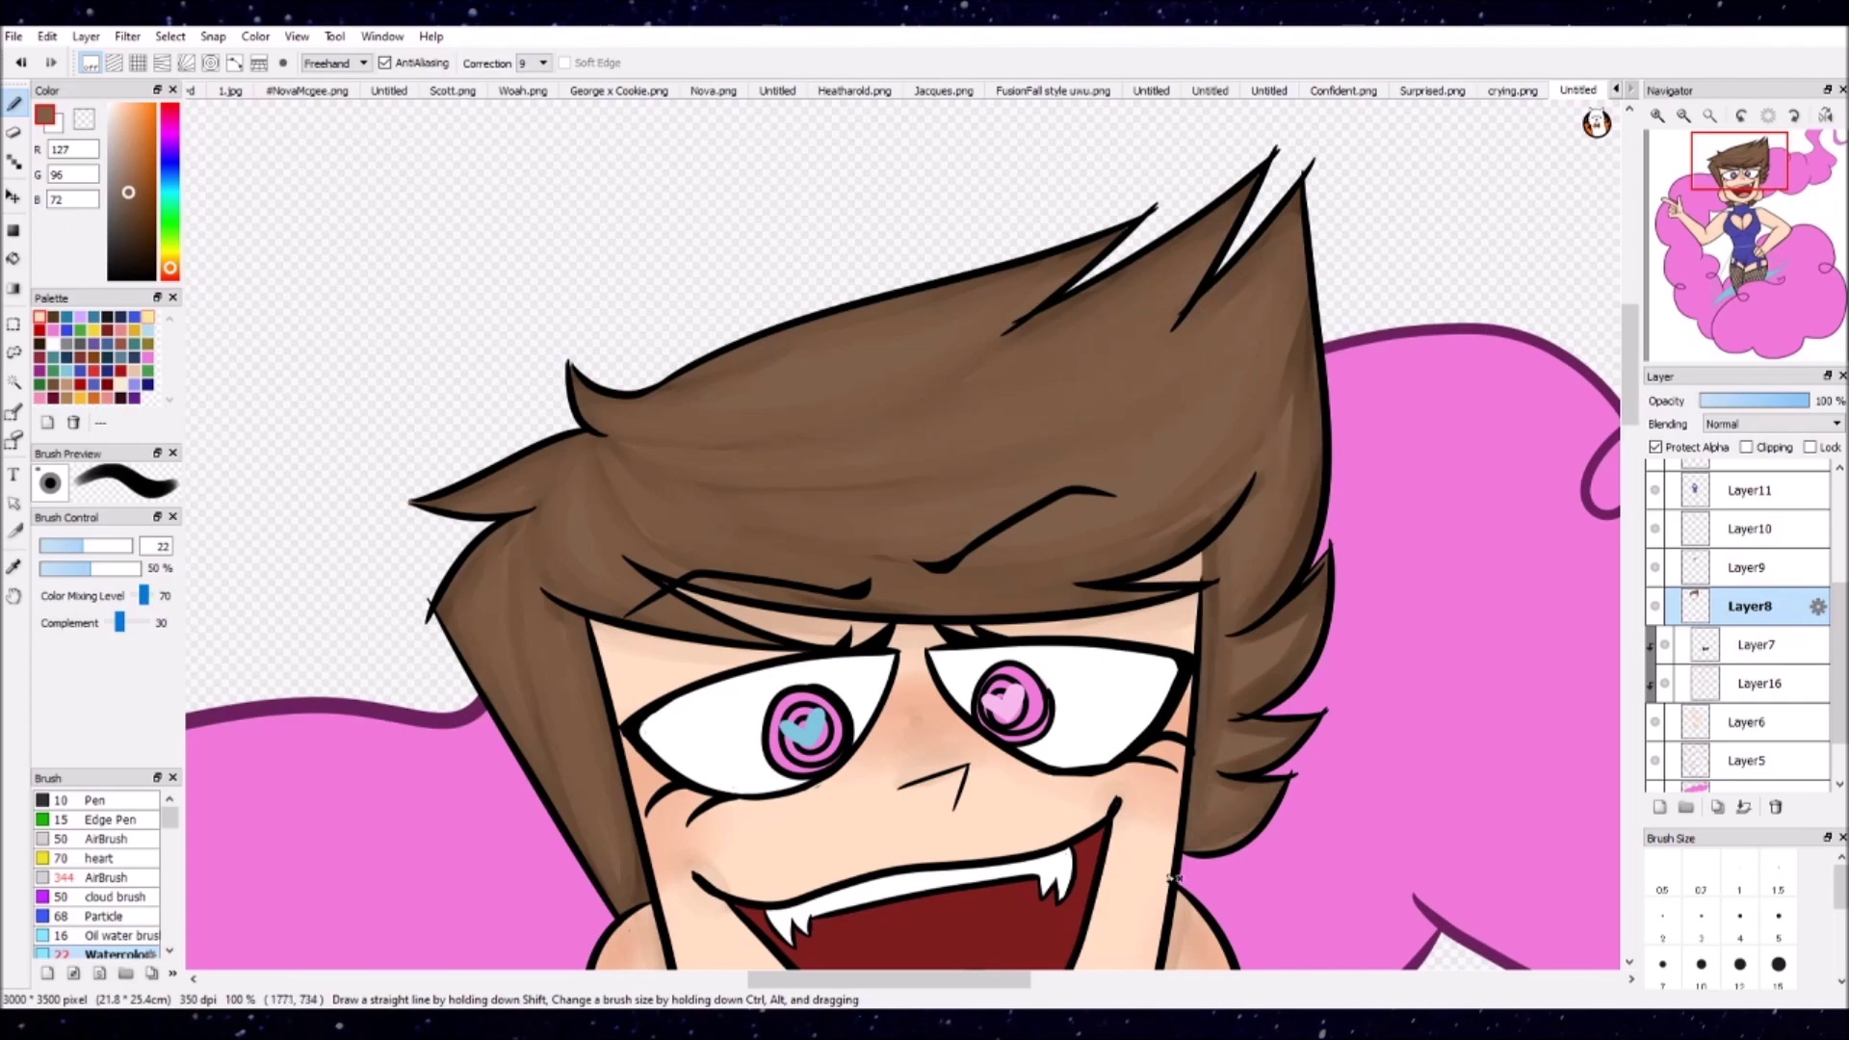
drag(1314, 385, 1212, 708)
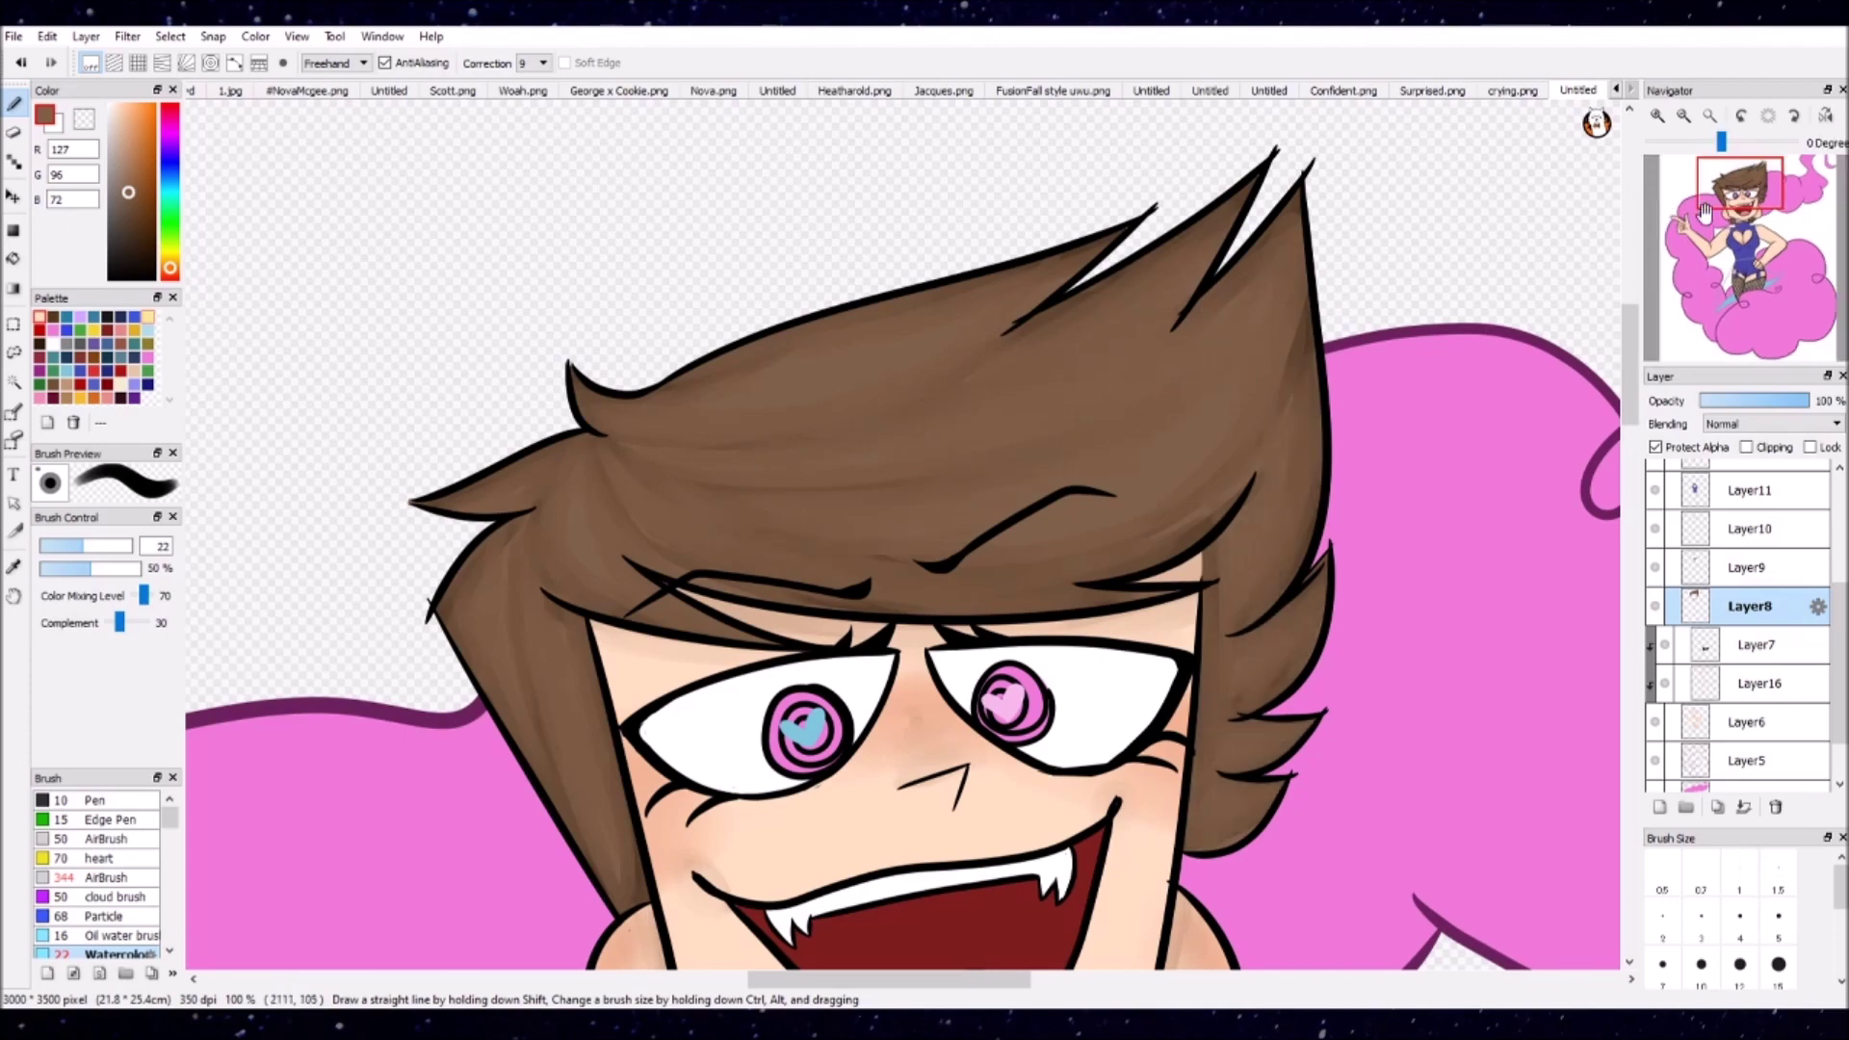
Step: Darken the hair tips, spikes and the curls behind the neck with RGB 53, 38, 27
scroll(1117, 591, down, 5)
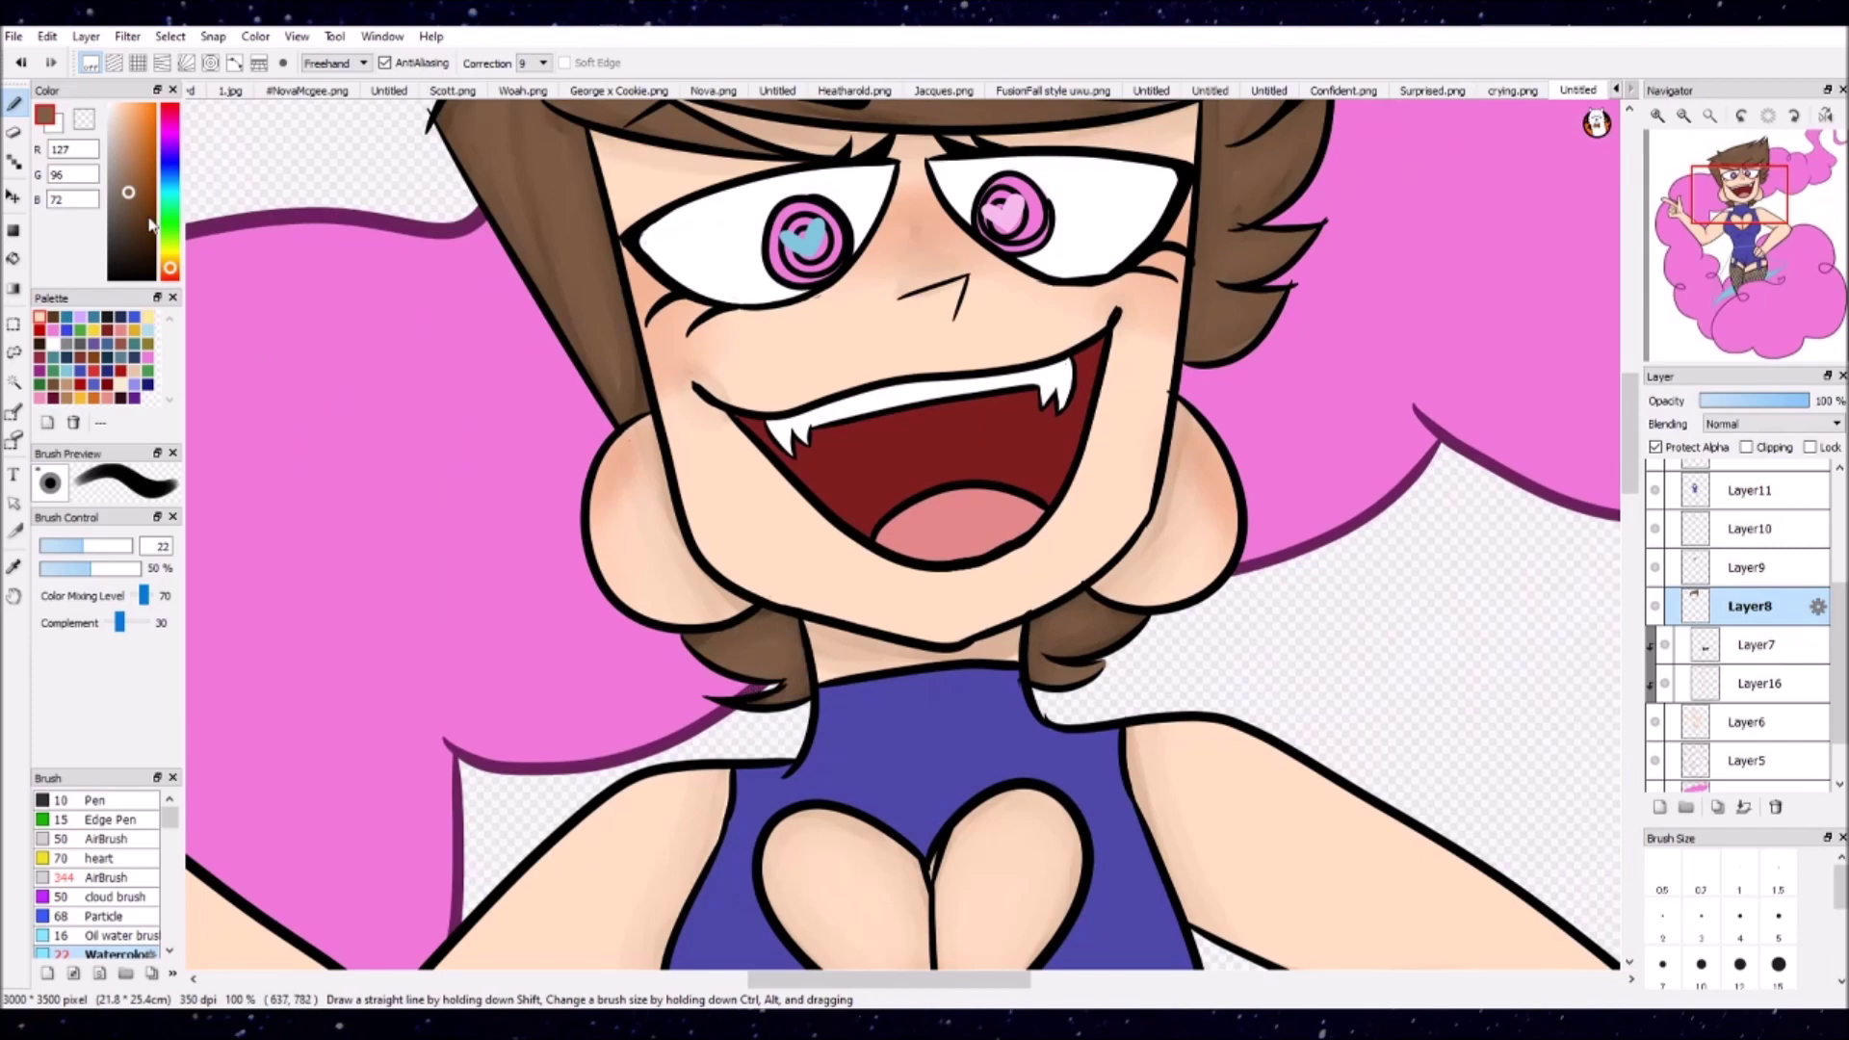
scroll(866, 434, up, 3)
mouse_move(1021, 252)
mouse_down()
mouse_move(1120, 205)
mouse_move(1066, 287)
mouse_move(1135, 280)
mouse_move(1154, 231)
mouse_move(1134, 339)
mouse_move(1098, 280)
mouse_up()
mouse_move(1170, 467)
mouse_down()
mouse_move(1131, 524)
mouse_move(1163, 476)
mouse_up()
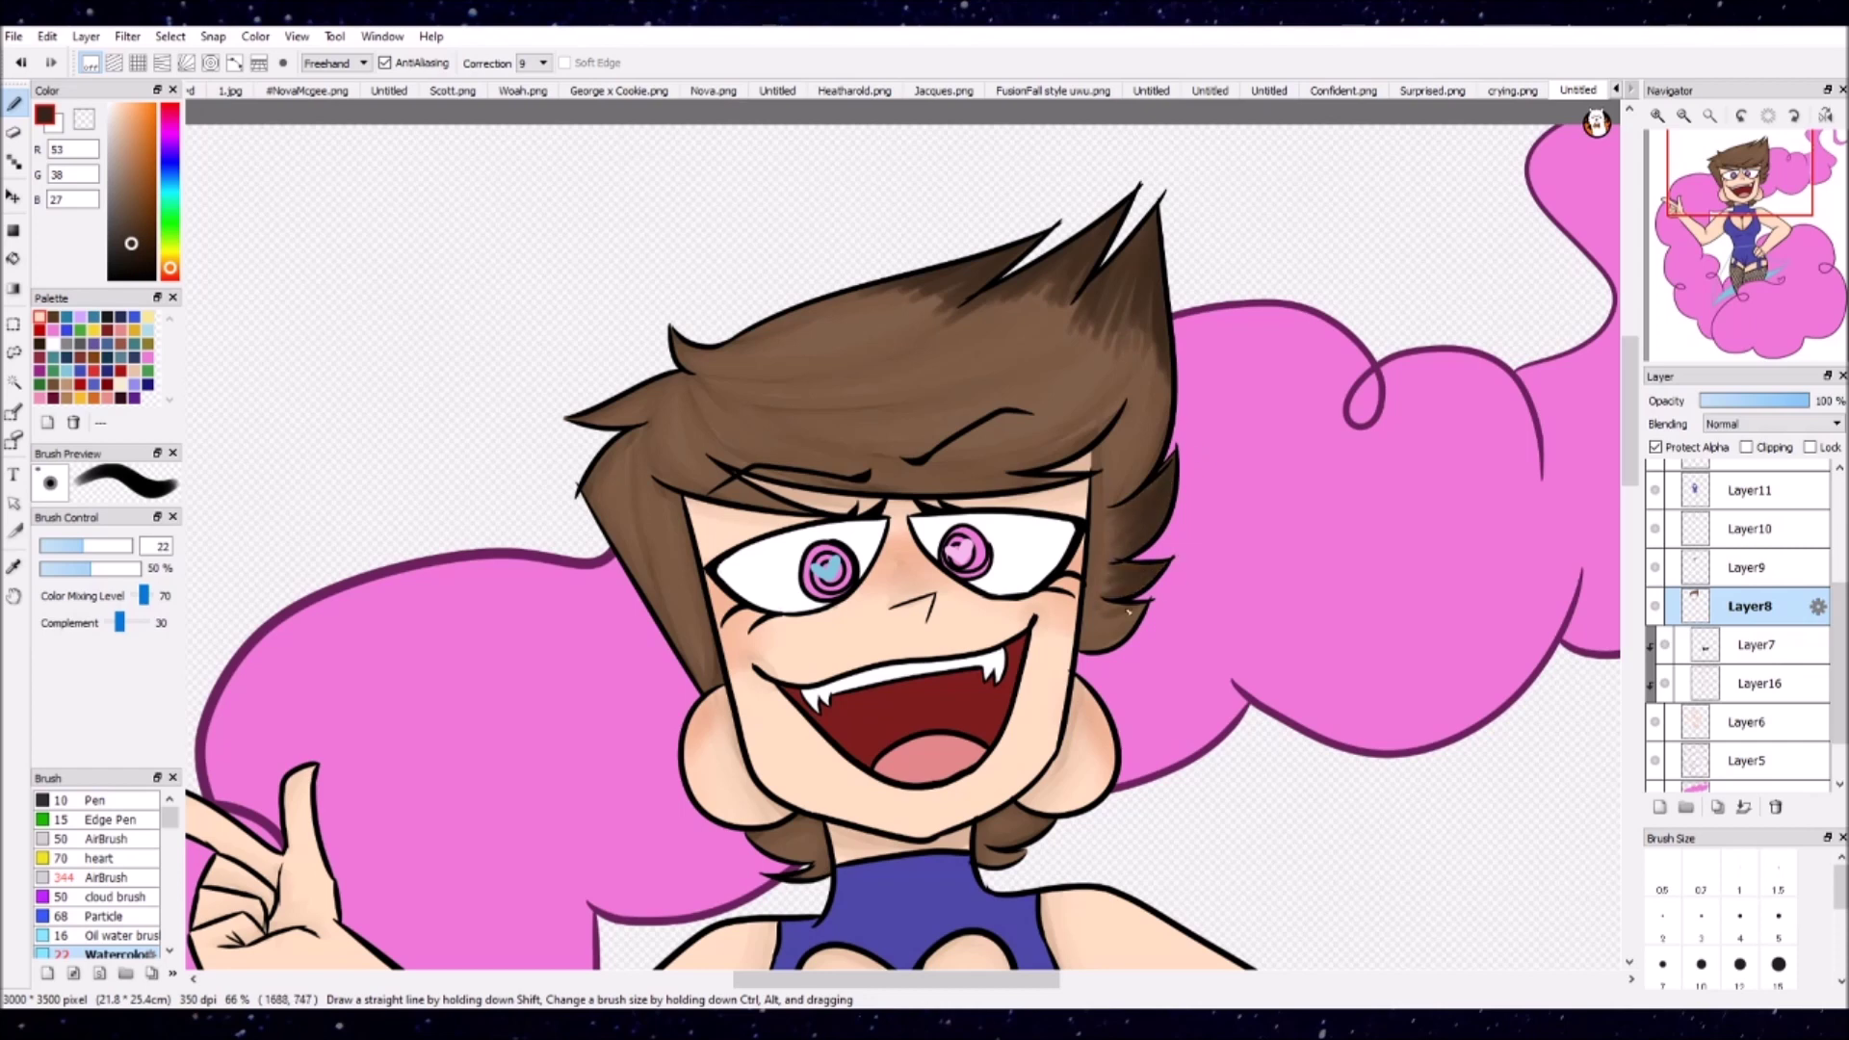
mouse_move(693, 342)
mouse_down()
mouse_move(616, 414)
mouse_move(640, 405)
mouse_move(674, 626)
mouse_move(741, 713)
mouse_move(732, 477)
mouse_move(963, 486)
mouse_move(783, 428)
mouse_up()
mouse_move(633, 385)
mouse_down()
mouse_move(703, 377)
mouse_move(696, 359)
mouse_up()
drag(805, 855, 763, 846)
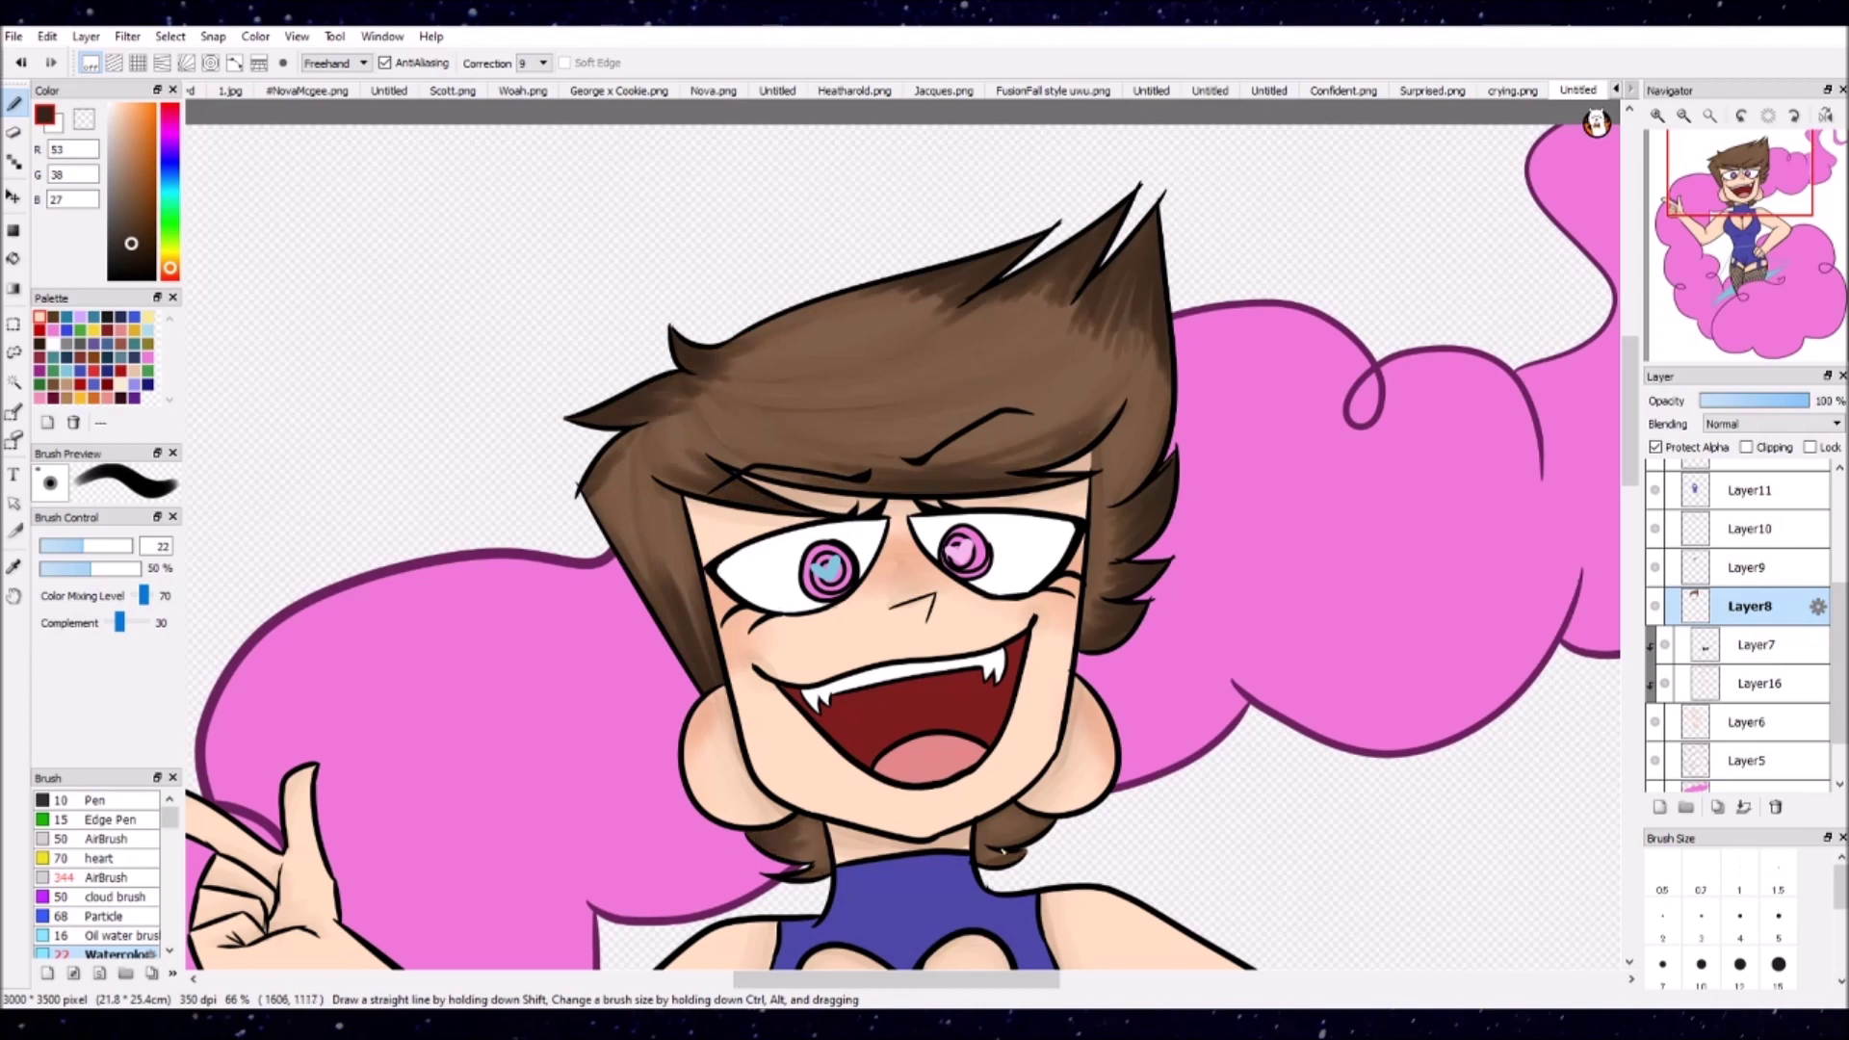
Step: Soften the dark hair tips and fringe edges into the base with RGB 127, 96, 72
alt+click(939, 276)
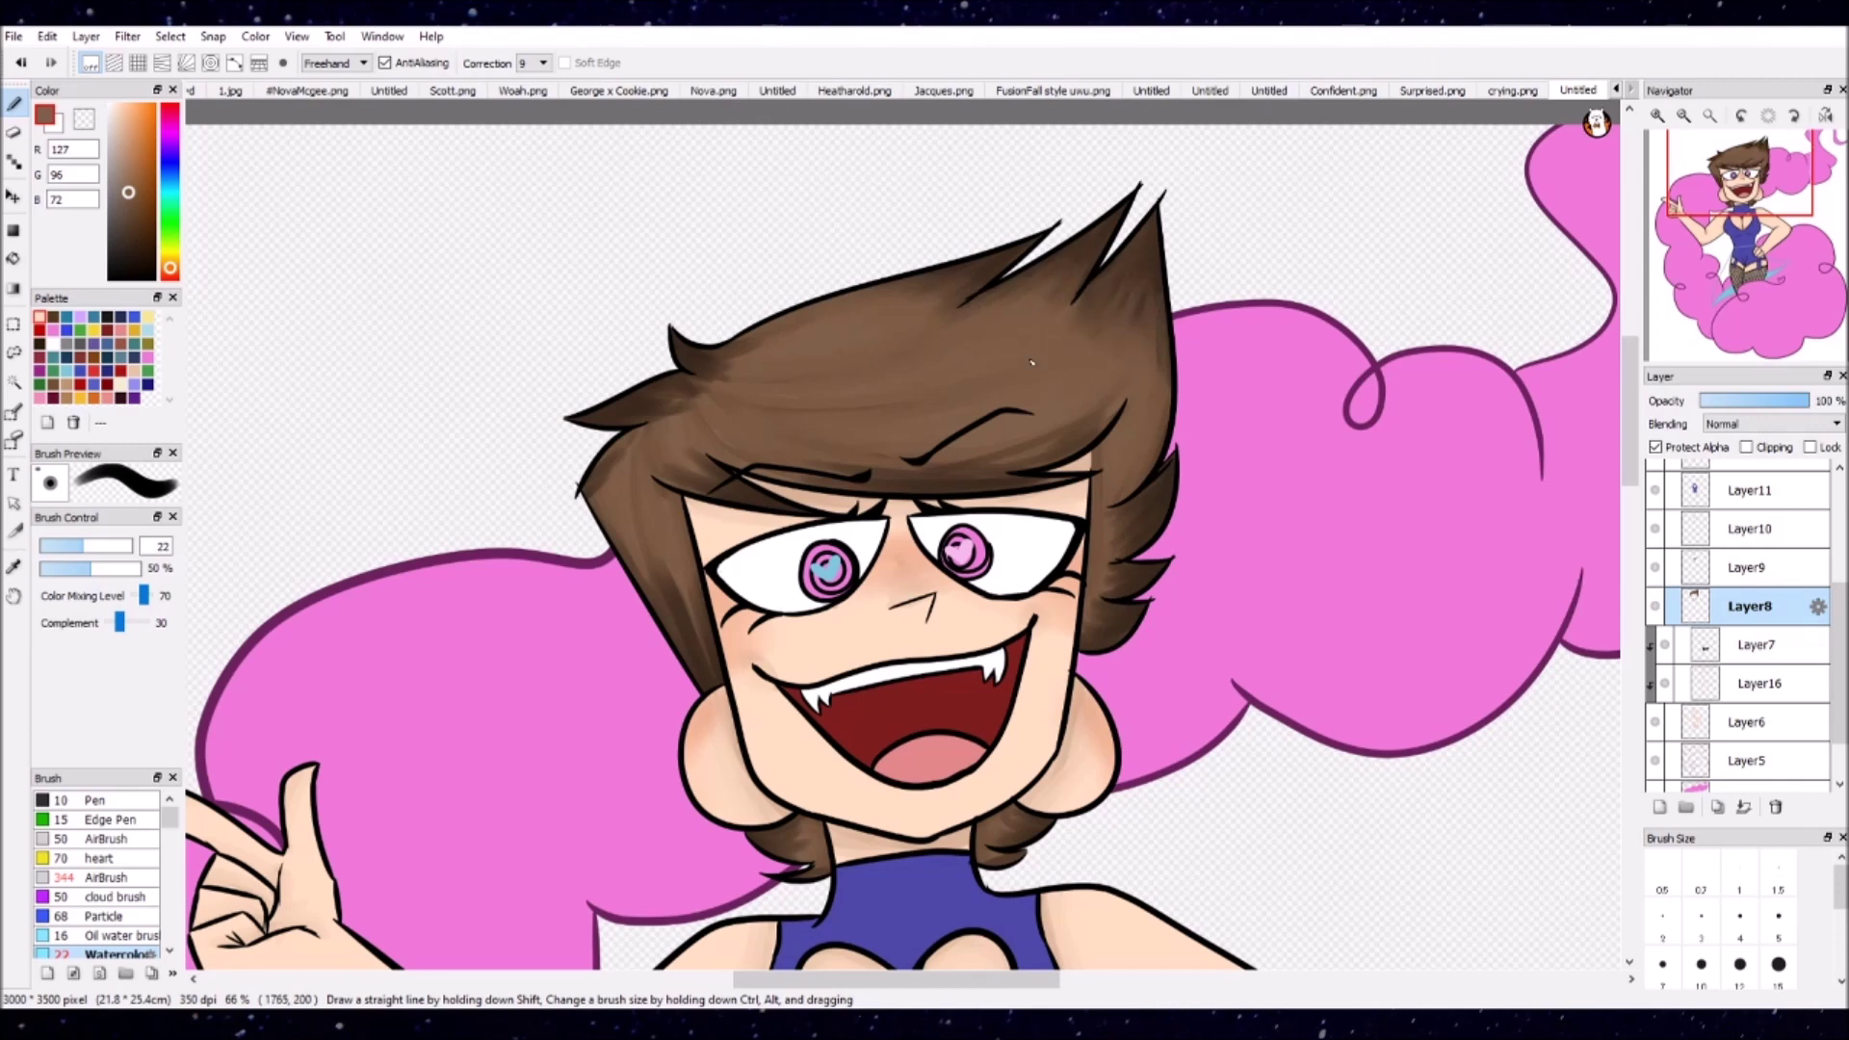
mouse_move(695, 386)
mouse_down()
mouse_move(609, 416)
mouse_move(585, 491)
mouse_up()
drag(692, 581, 674, 664)
drag(732, 491, 718, 476)
drag(953, 474, 847, 486)
drag(1013, 449, 920, 467)
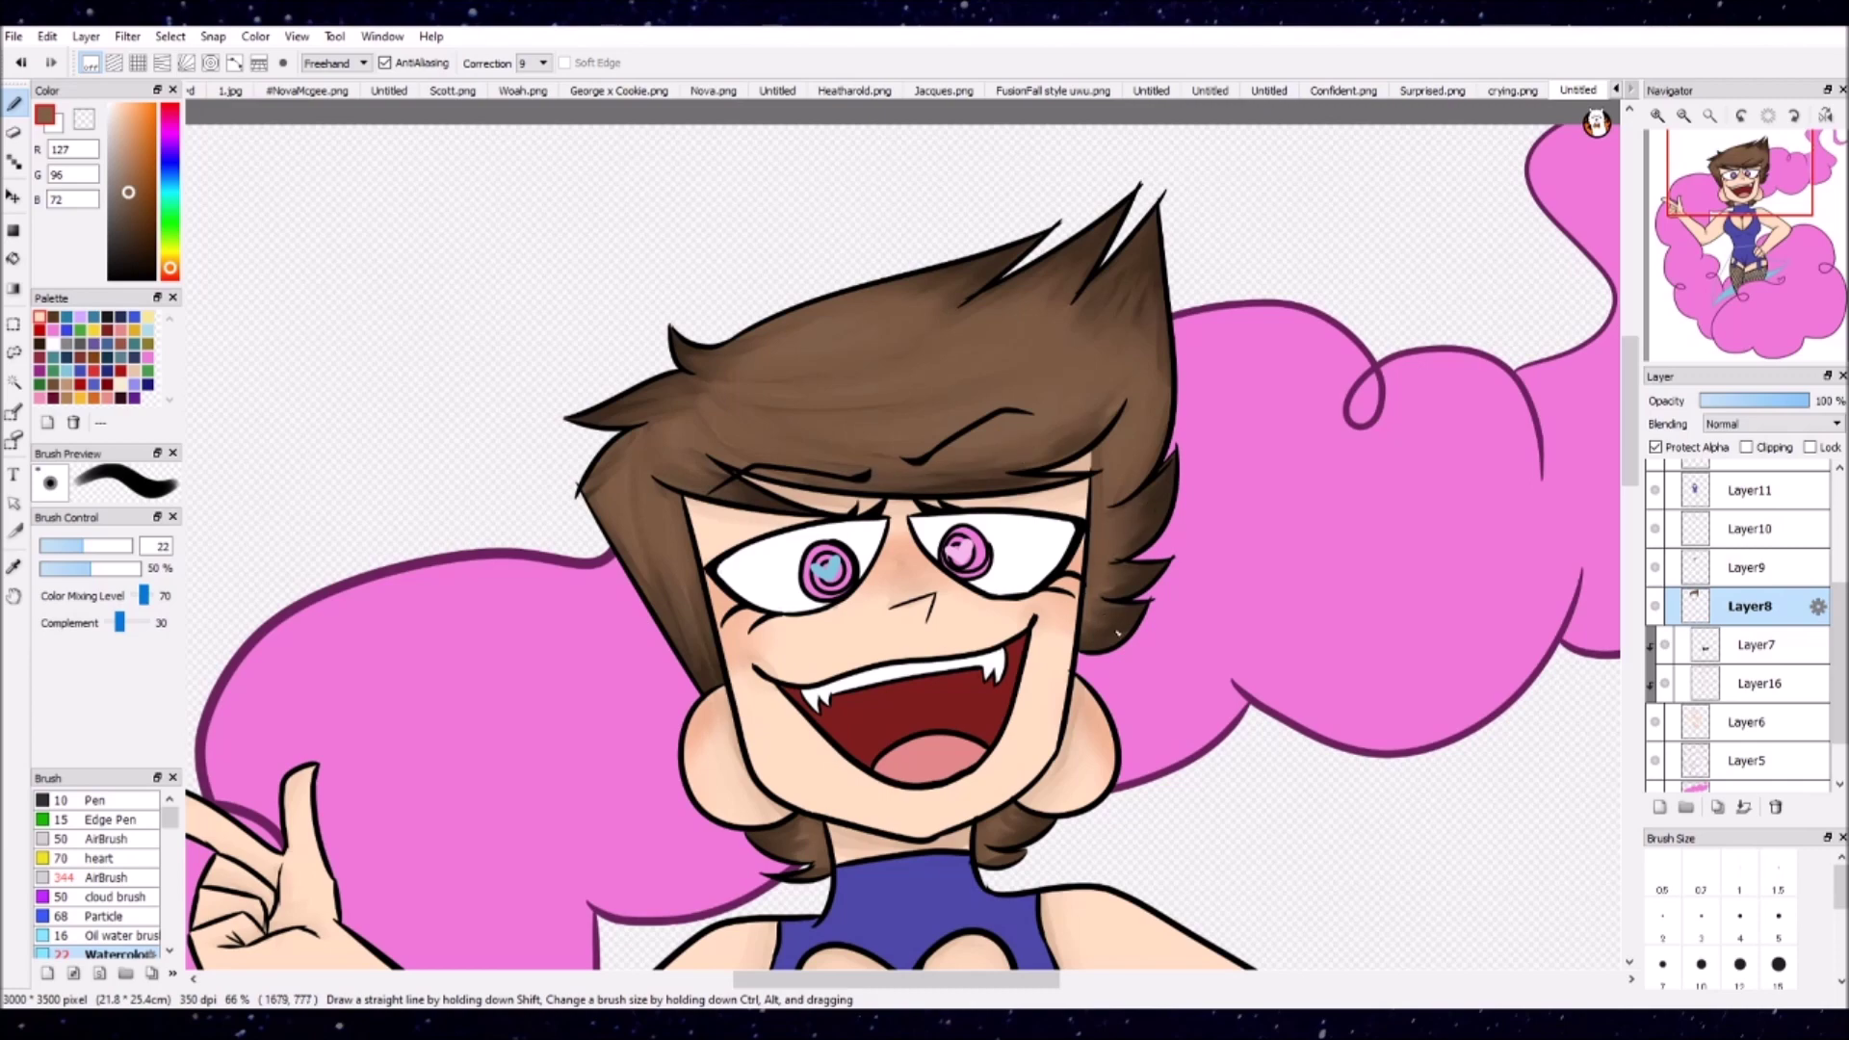
drag(819, 833, 775, 703)
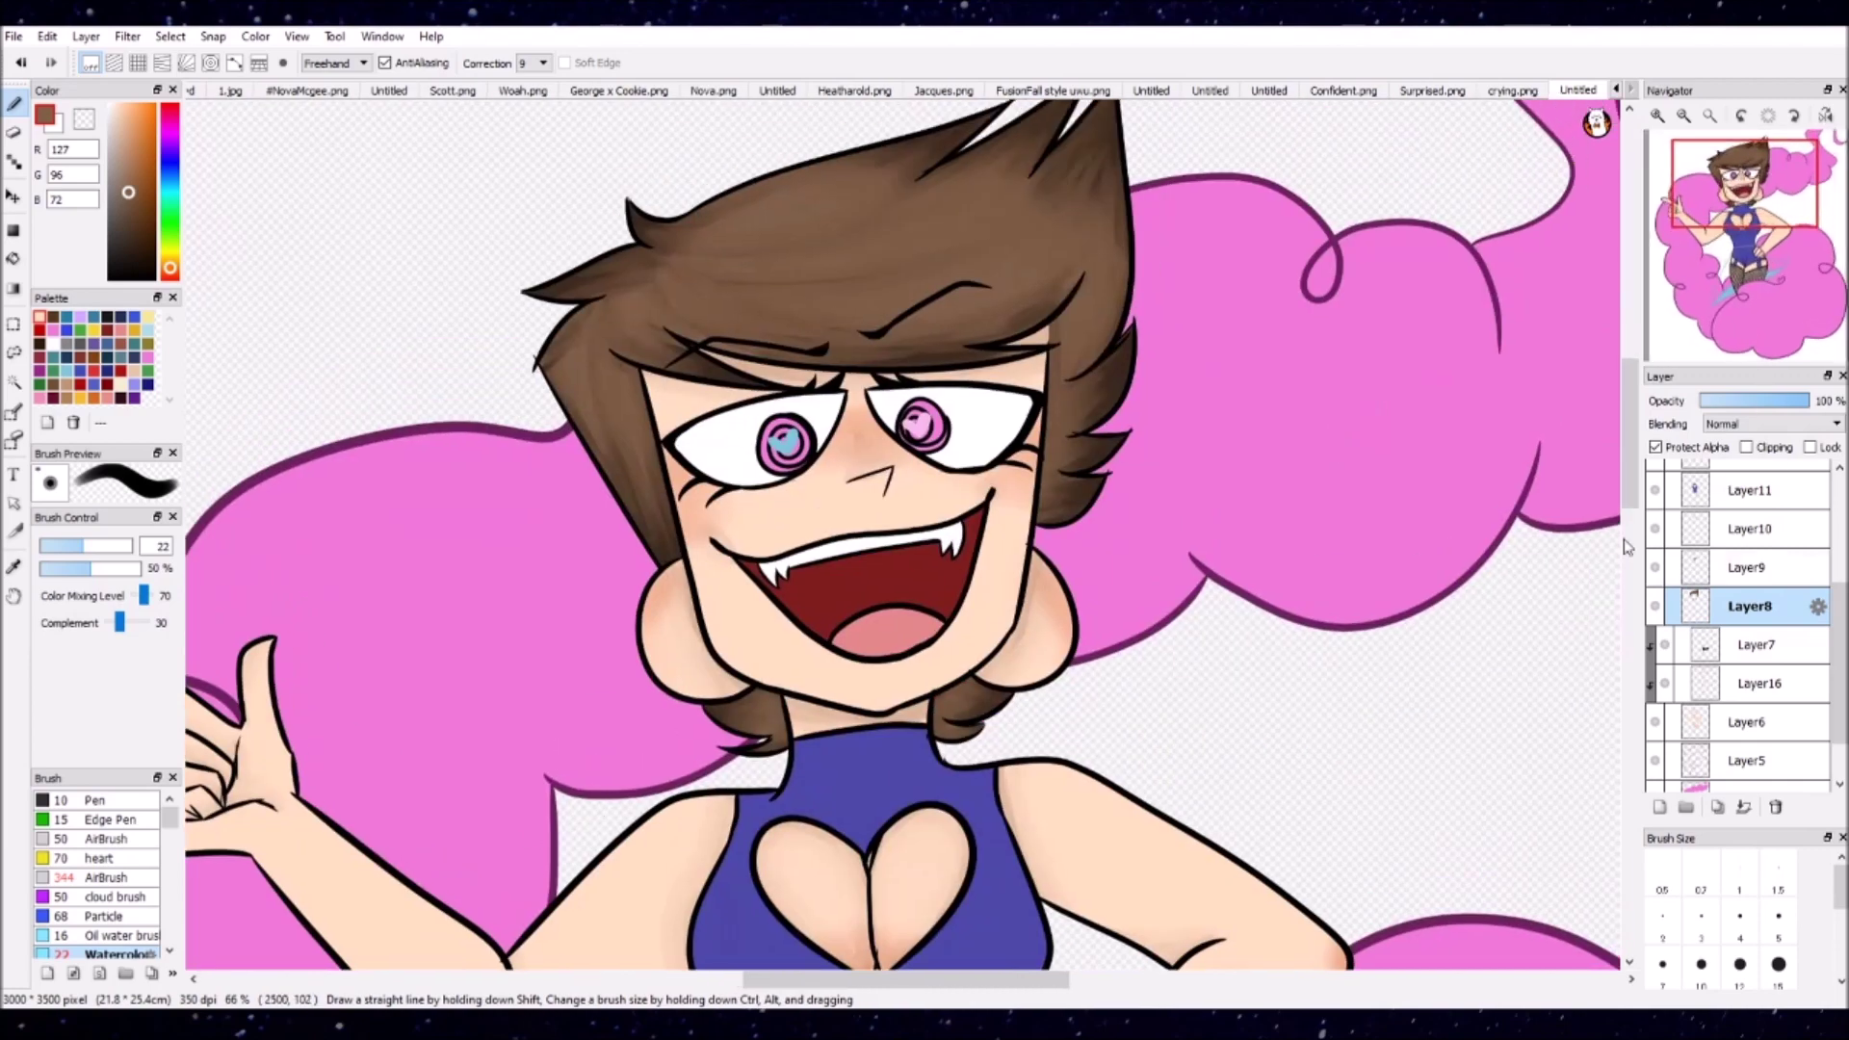
Step: Shift the shaded hair on its layer to a lighter, more muted brown
key(ctrl+z)
key(ctrl+z)
key(ctrl+z)
key(ctrl+z)
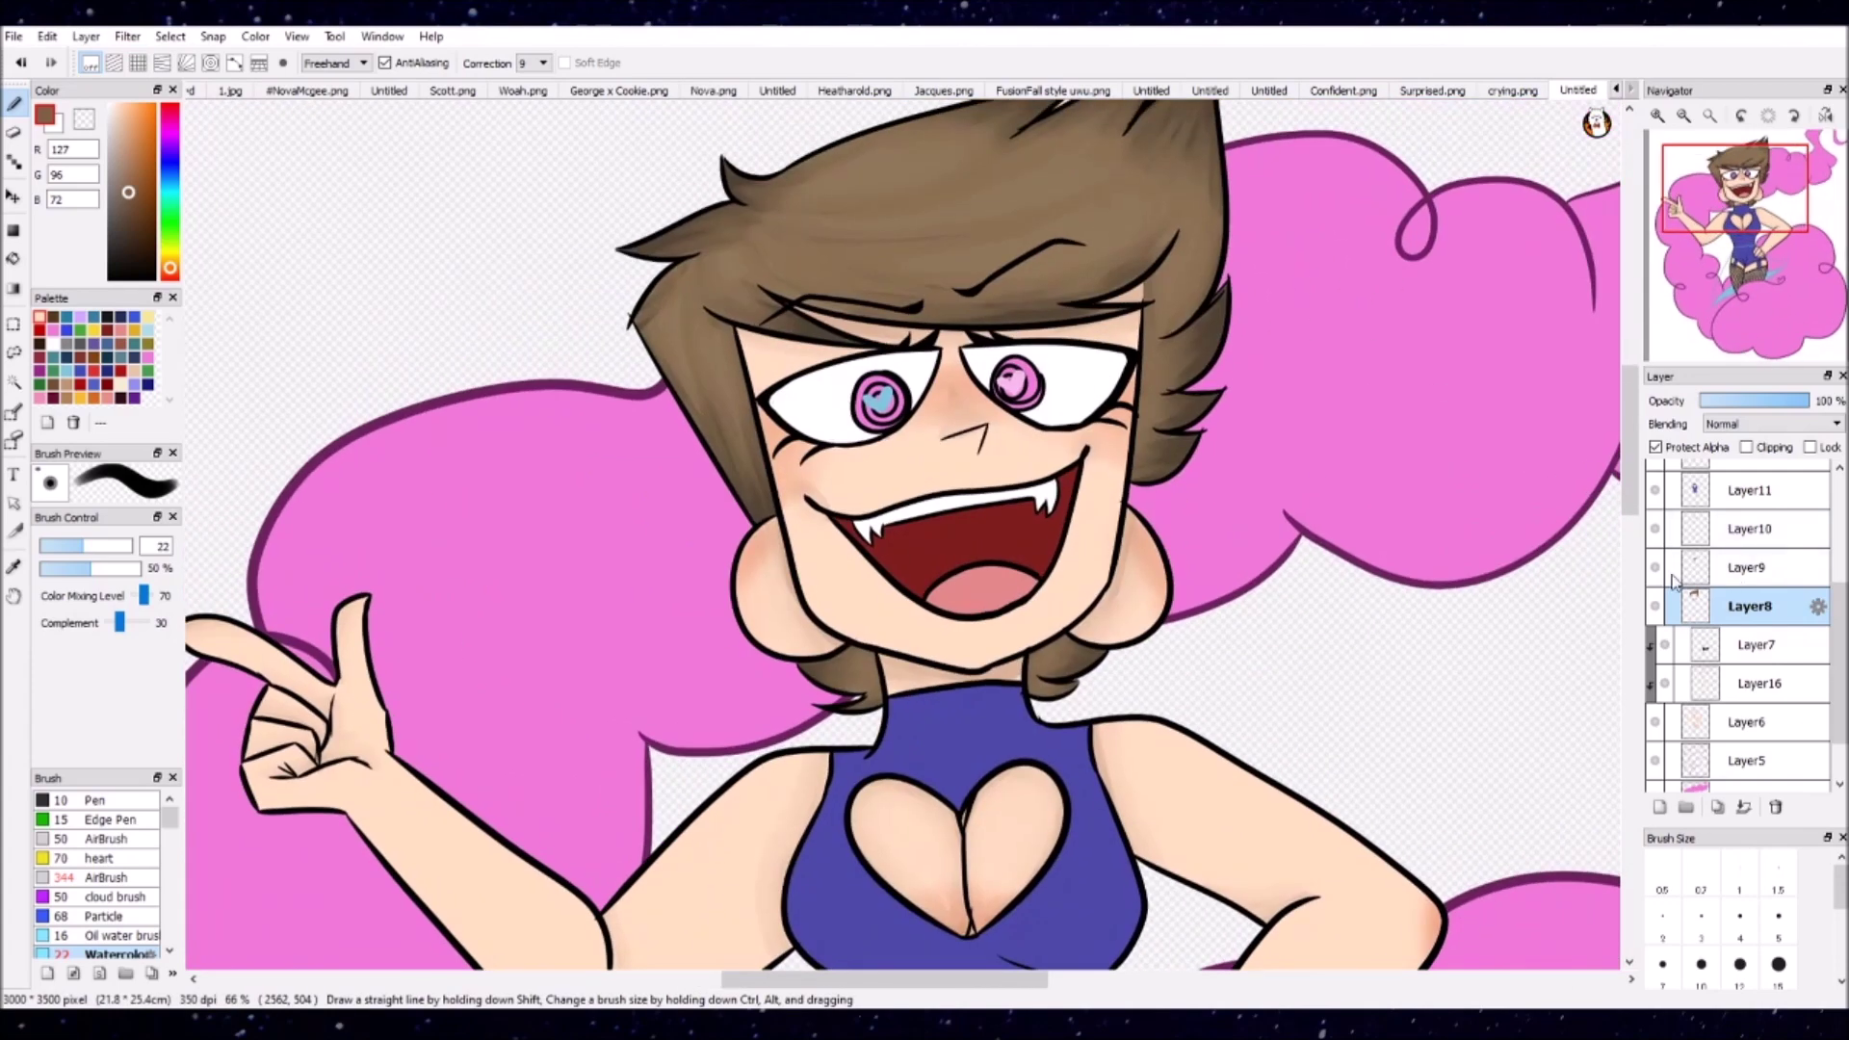
Step: Protect the alpha of Layer9 and shade the upper edges of the eye whites in light grey, softened with white
click(1749, 567)
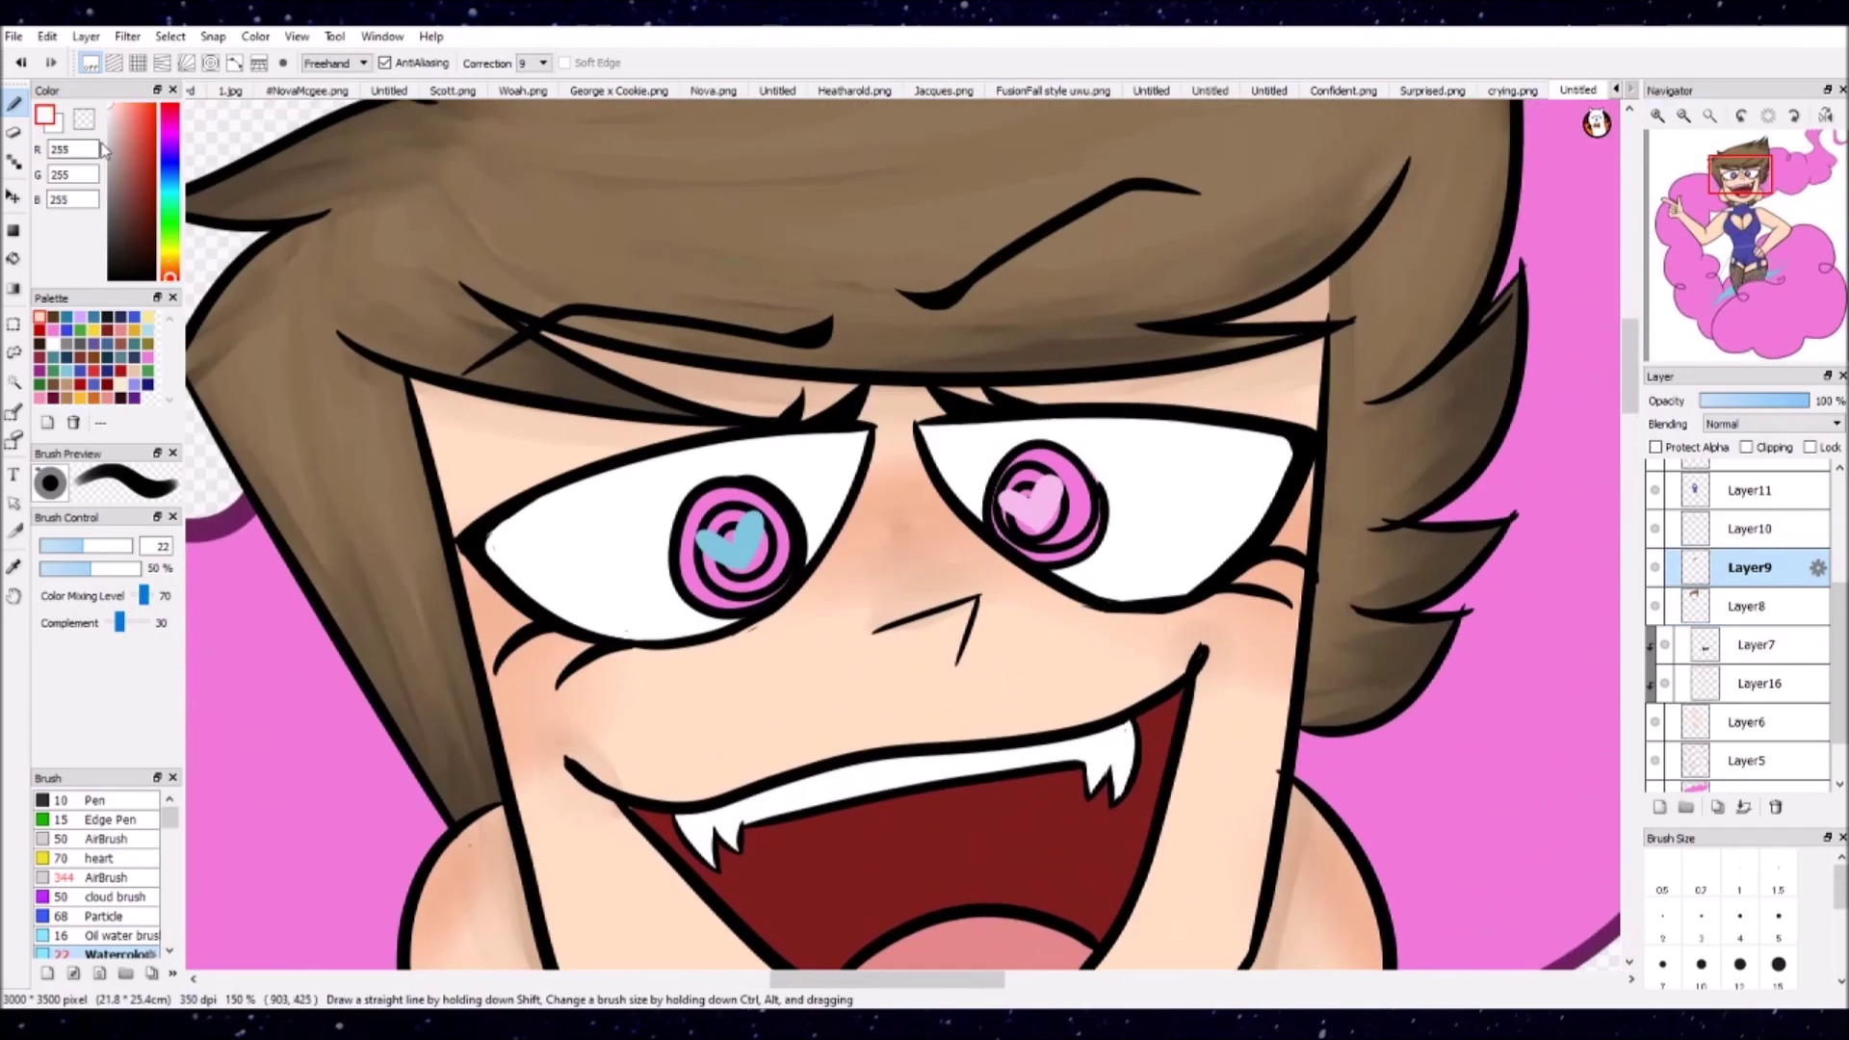
click(109, 133)
click(1656, 447)
mouse_move(500, 525)
mouse_down()
mouse_move(857, 438)
mouse_move(1290, 445)
mouse_move(857, 438)
mouse_up()
click(108, 104)
Step: Protect the alpha of Layer10 and fade the lower irises to RGB 78, 159, 201, blending upward with pink RGB 235, 120, 214
click(1749, 529)
click(1656, 447)
click(137, 141)
mouse_move(685, 564)
mouse_down()
mouse_move(785, 568)
mouse_move(738, 589)
mouse_up()
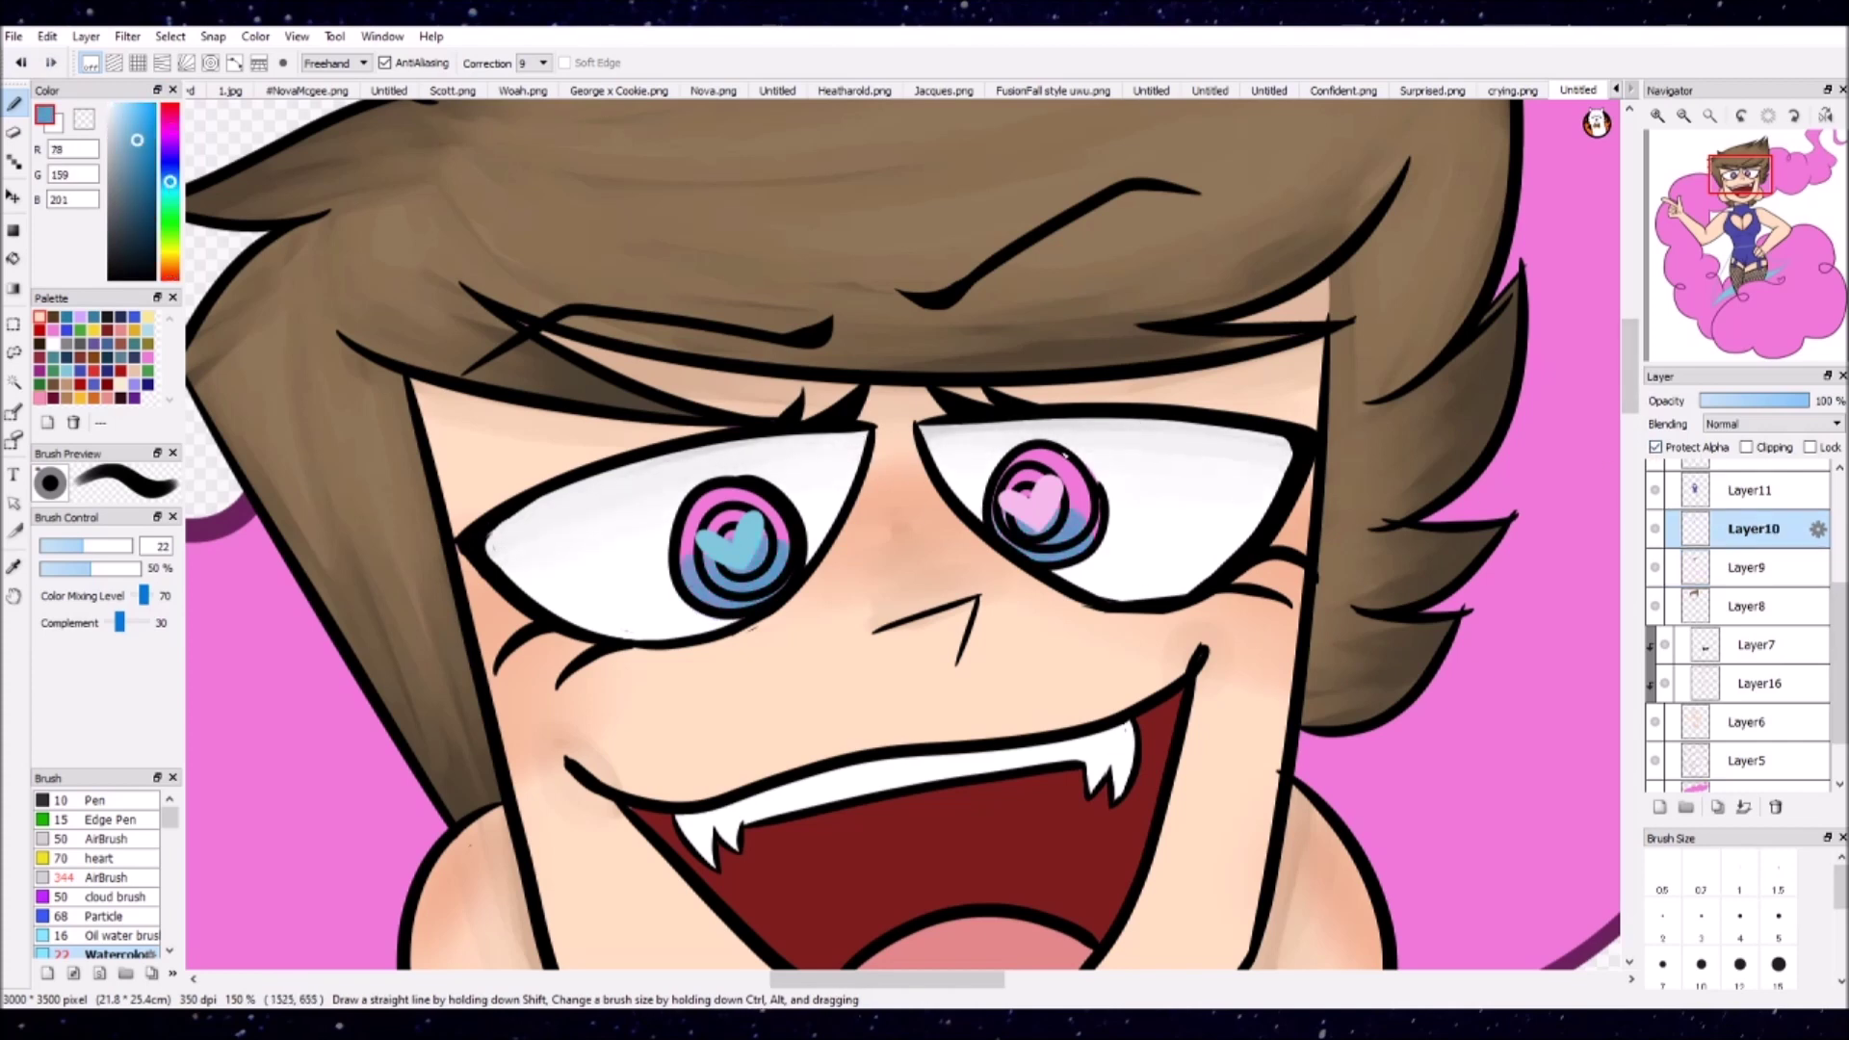
alt+click(1064, 452)
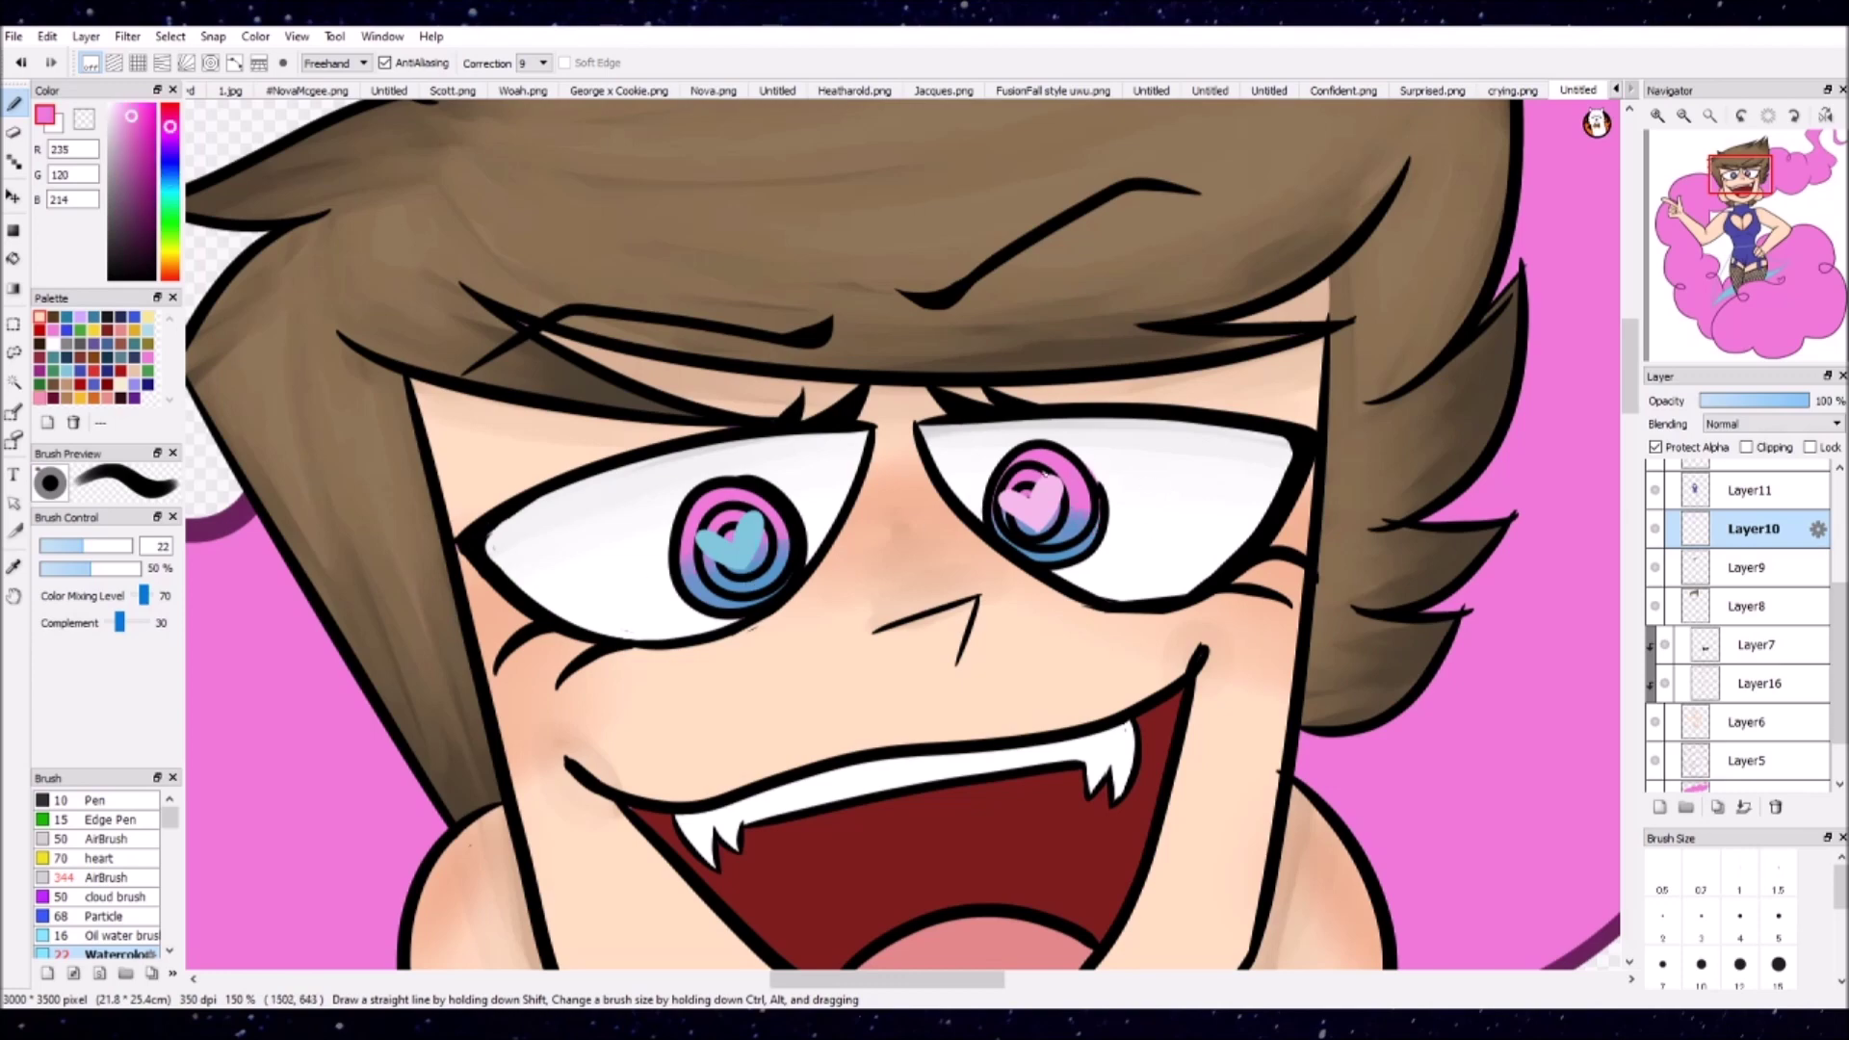
Step: Protect the alpha of Layer11 and shade the dress under the bust and along the waist in dark blue
scroll(1251, 501, down, 2)
click(1753, 490)
click(1655, 447)
click(1733, 233)
click(169, 160)
click(140, 219)
drag(818, 563, 982, 542)
drag(1165, 544, 1055, 520)
drag(972, 534, 1048, 517)
mouse_move(1156, 537)
mouse_down()
mouse_move(834, 578)
mouse_move(1001, 554)
mouse_up()
mouse_move(1175, 541)
mouse_down()
mouse_move(1021, 626)
mouse_move(1108, 686)
mouse_move(1141, 607)
mouse_up()
mouse_move(1175, 698)
mouse_down()
mouse_move(1151, 838)
mouse_move(1319, 900)
mouse_move(1194, 915)
mouse_move(1146, 621)
mouse_move(1088, 689)
mouse_up()
drag(1146, 626, 1006, 672)
Step: Shade the sides of the bust, the collar and the top of the heart opening in dark blue
drag(1040, 212, 1069, 577)
mouse_move(1107, 289)
mouse_down()
mouse_move(1075, 494)
mouse_move(1044, 217)
mouse_up()
mouse_move(635, 371)
mouse_down()
mouse_move(602, 573)
mouse_move(592, 366)
mouse_up()
drag(712, 241, 626, 385)
drag(746, 188, 939, 154)
drag(857, 327, 905, 284)
Step: Blend the shading around the dress's bust and sides with RGB 76, 72, 167
drag(1744, 231, 1745, 259)
scroll(847, 482, up, 3)
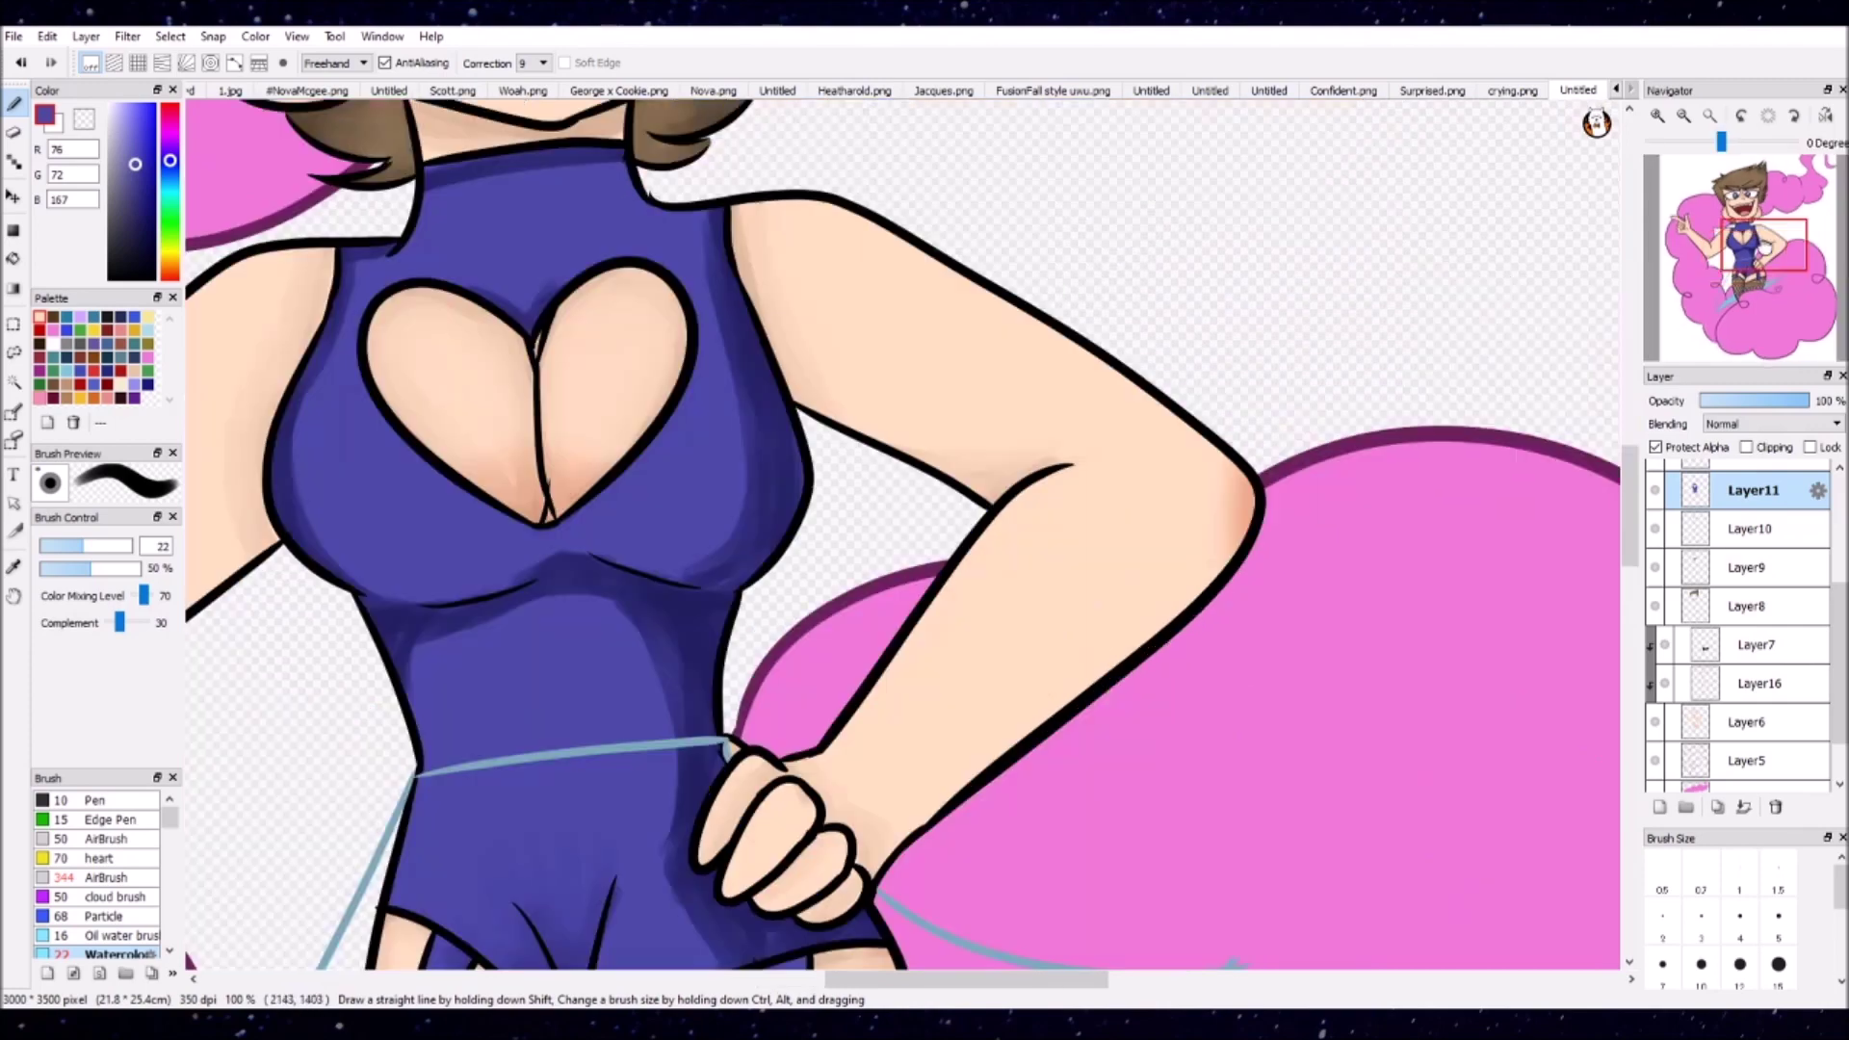
drag(663, 293, 606, 554)
drag(669, 452, 597, 616)
mouse_move(1024, 243)
mouse_down()
mouse_move(1059, 428)
mouse_move(1006, 611)
mouse_up()
drag(1045, 347, 1078, 602)
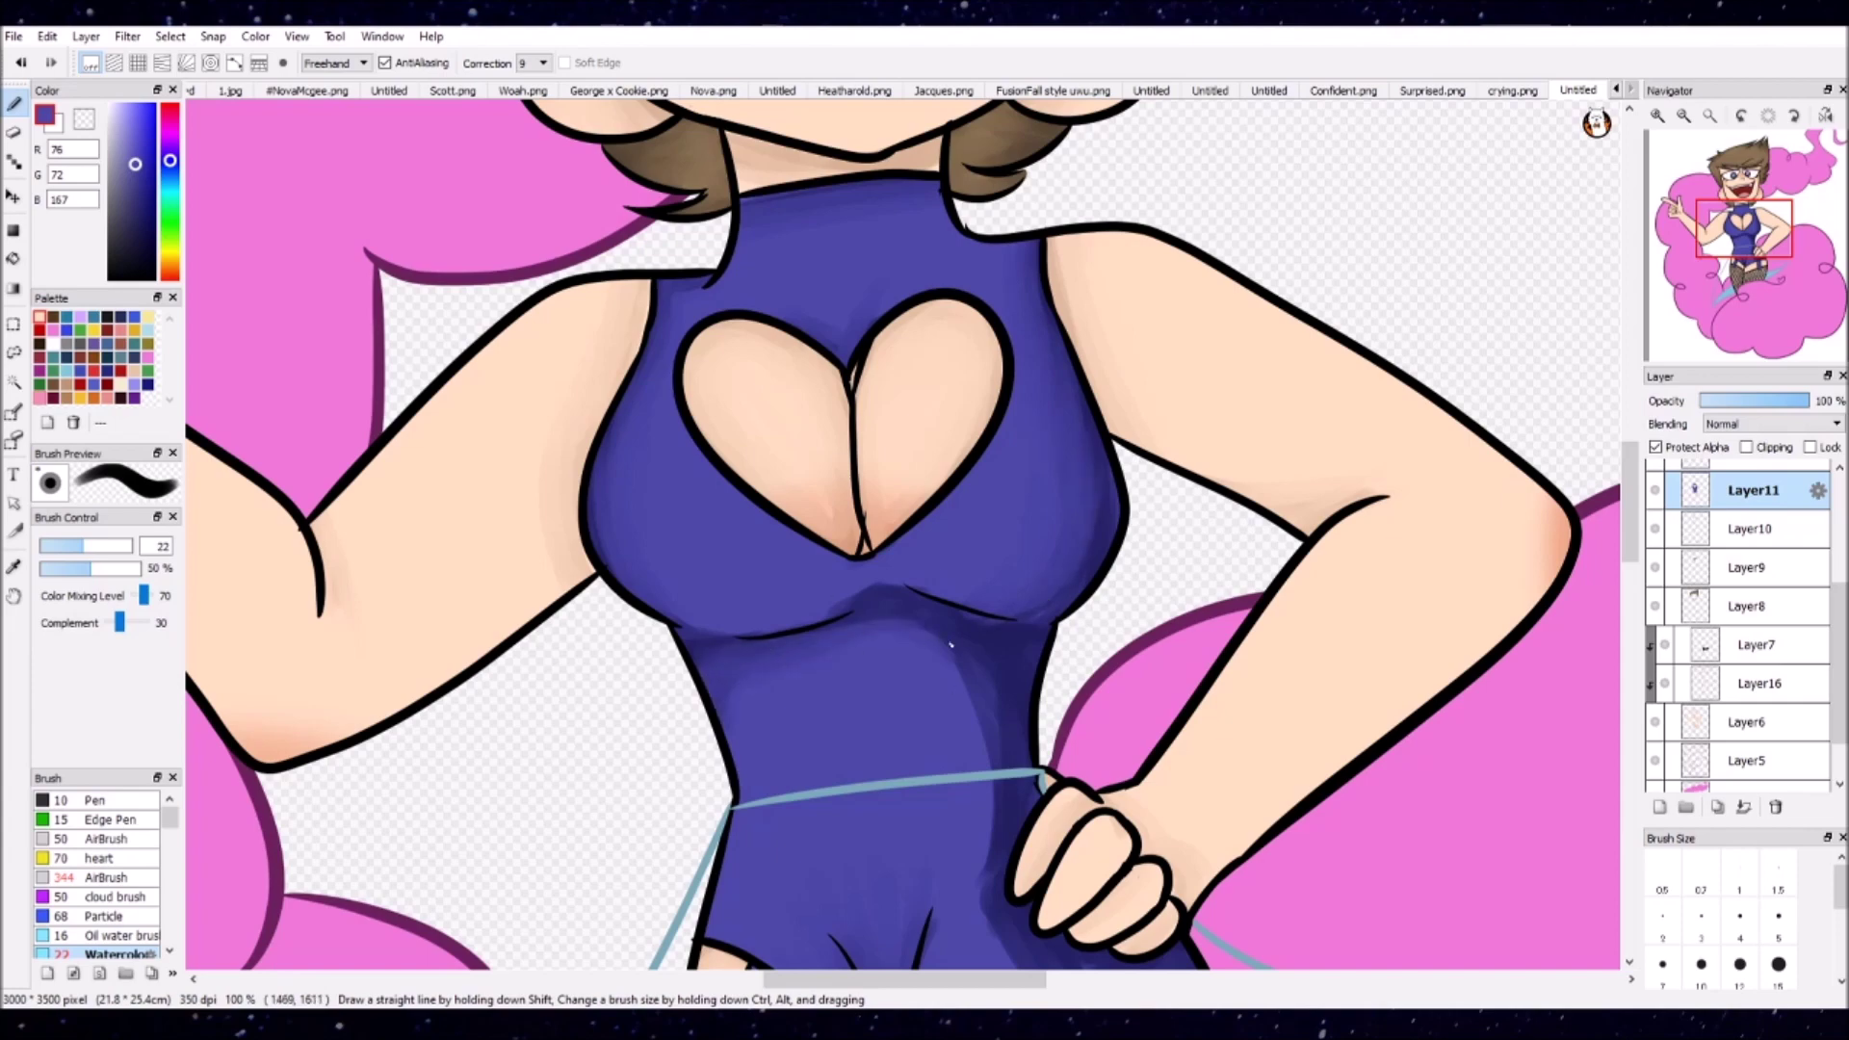
Step: Deepen the dress's shading by the waist and hand with RGB 34, 31, 95, and blend it with RGB 76, 72, 167
scroll(1241, 373, down, 5)
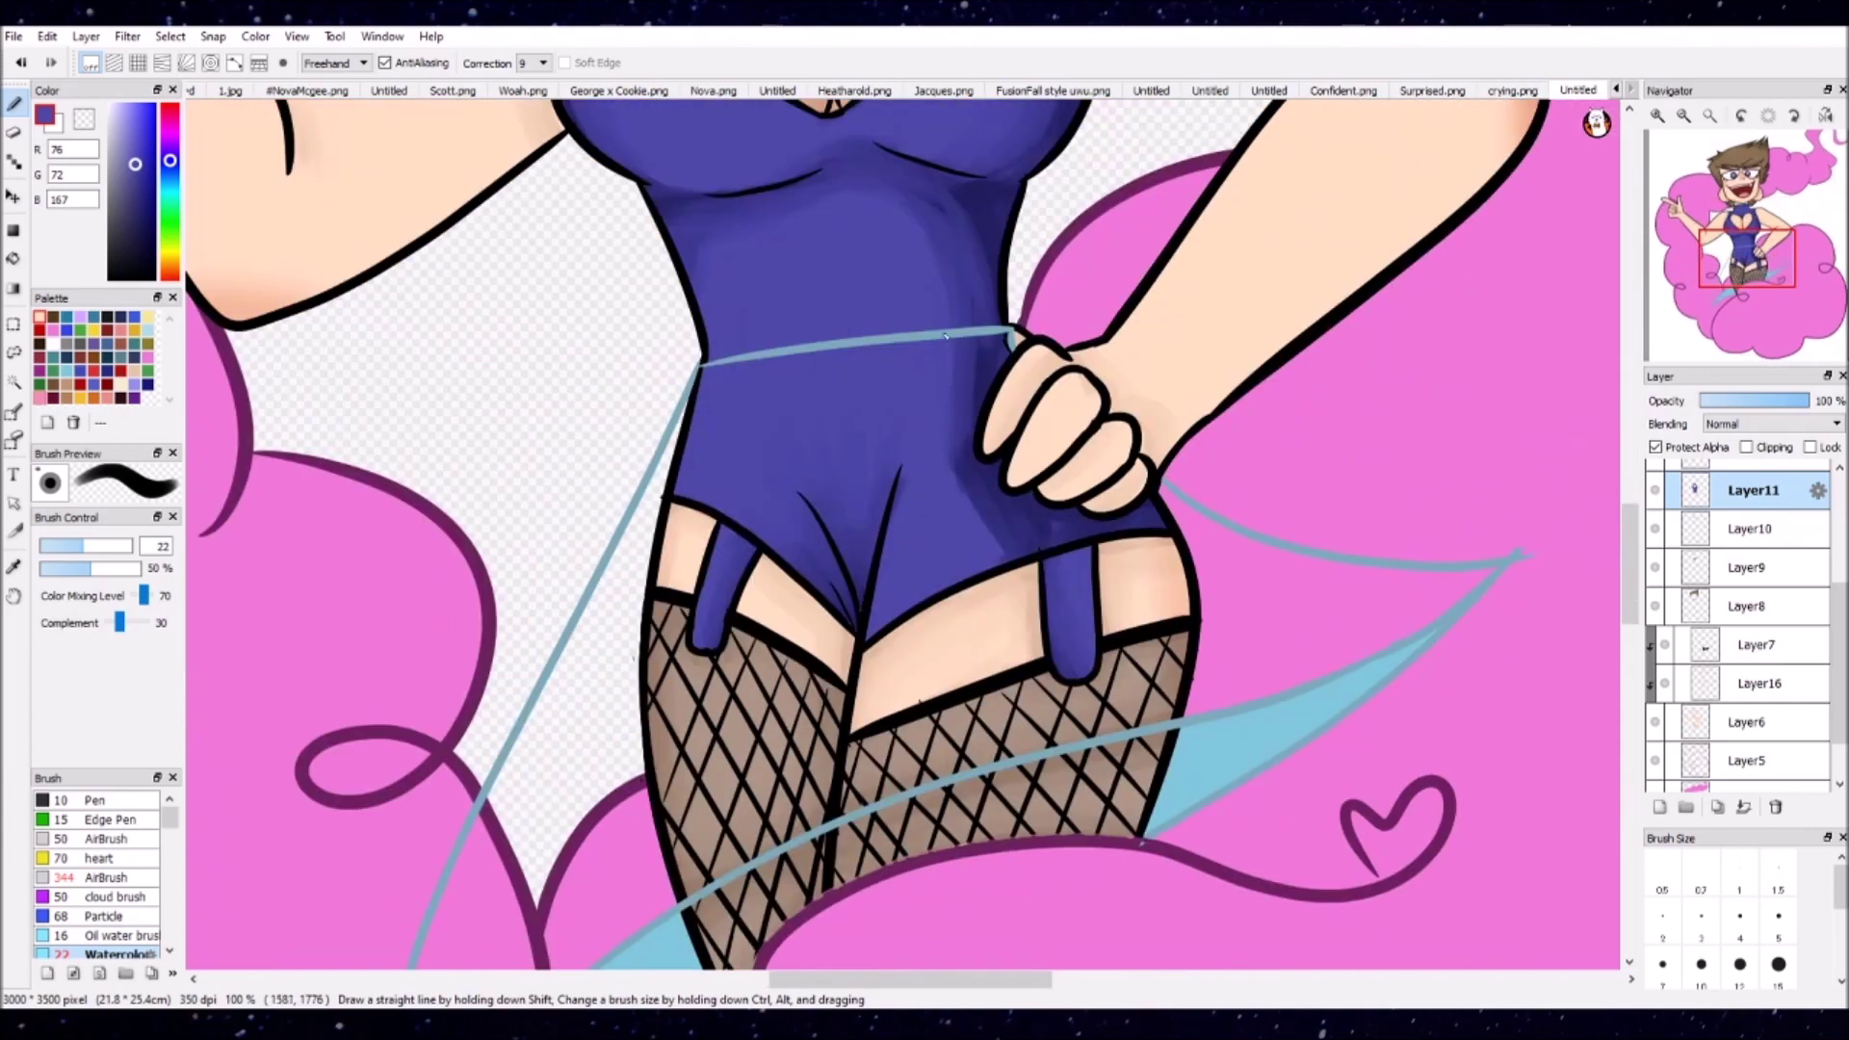
drag(1050, 482, 975, 505)
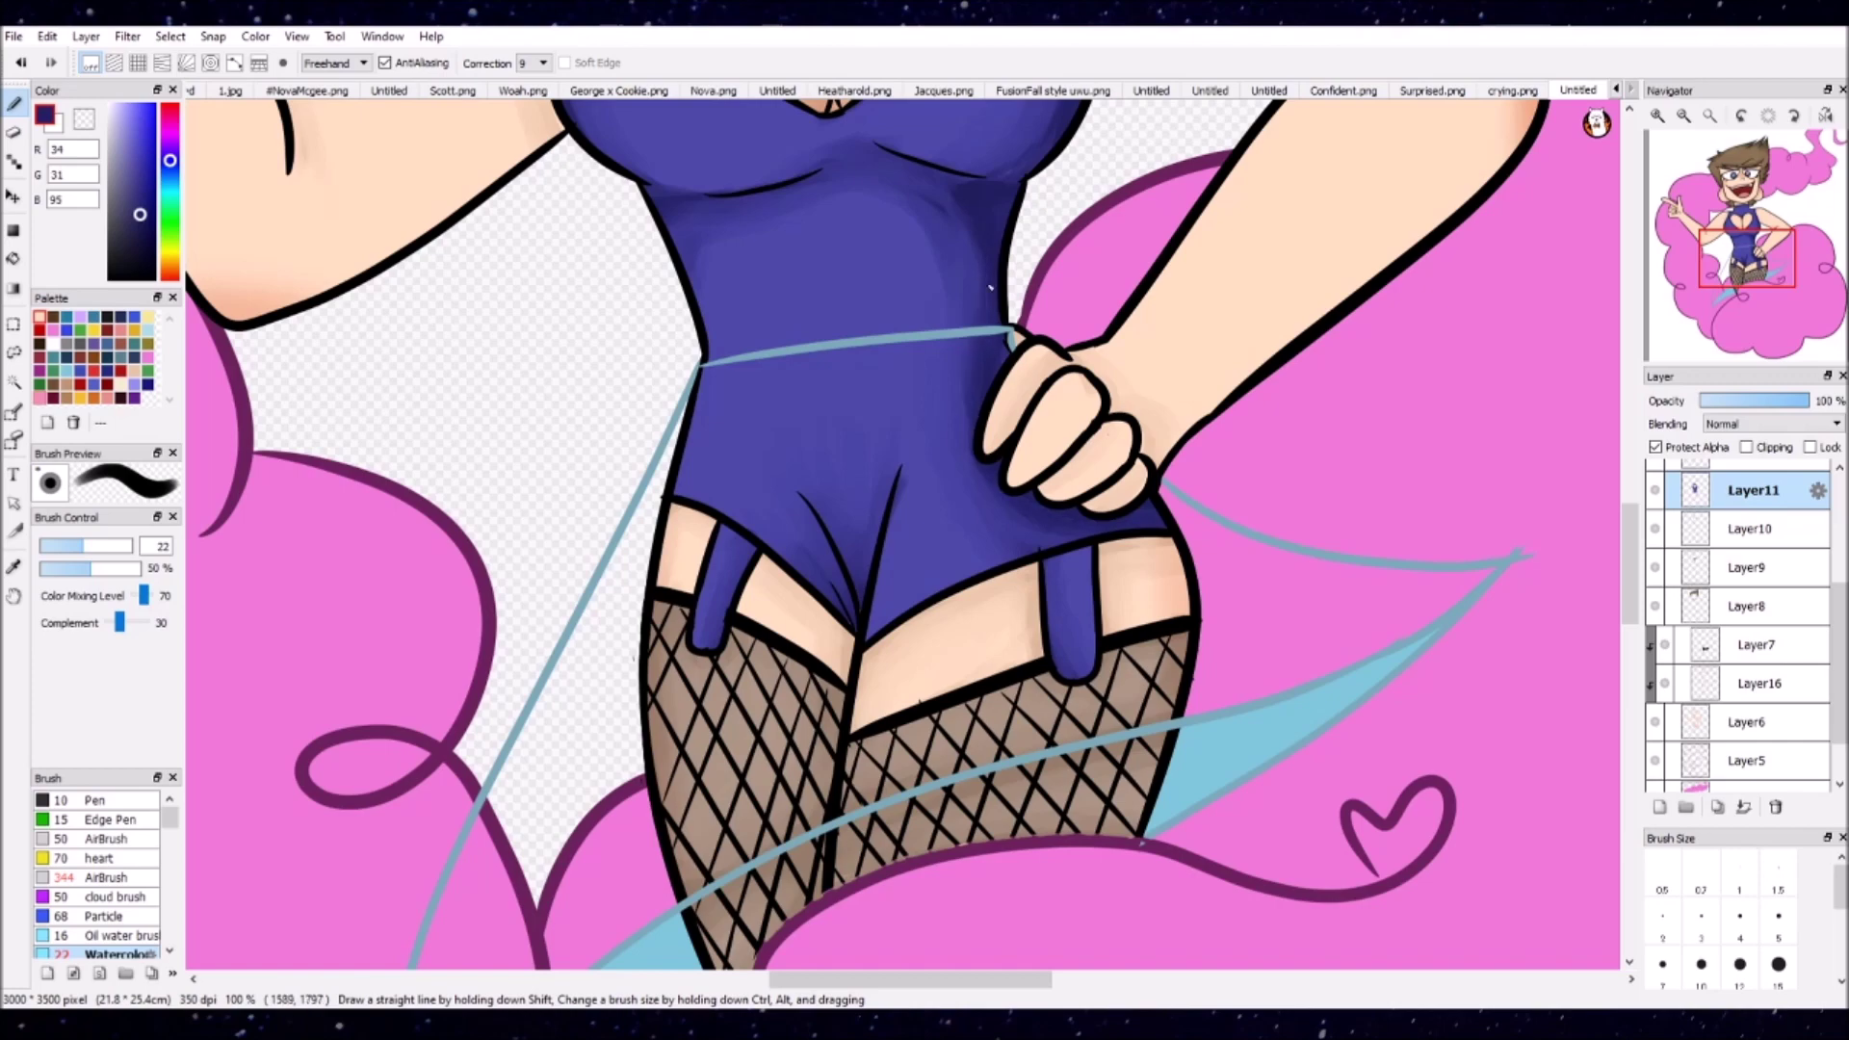
scroll(916, 439, up, 3)
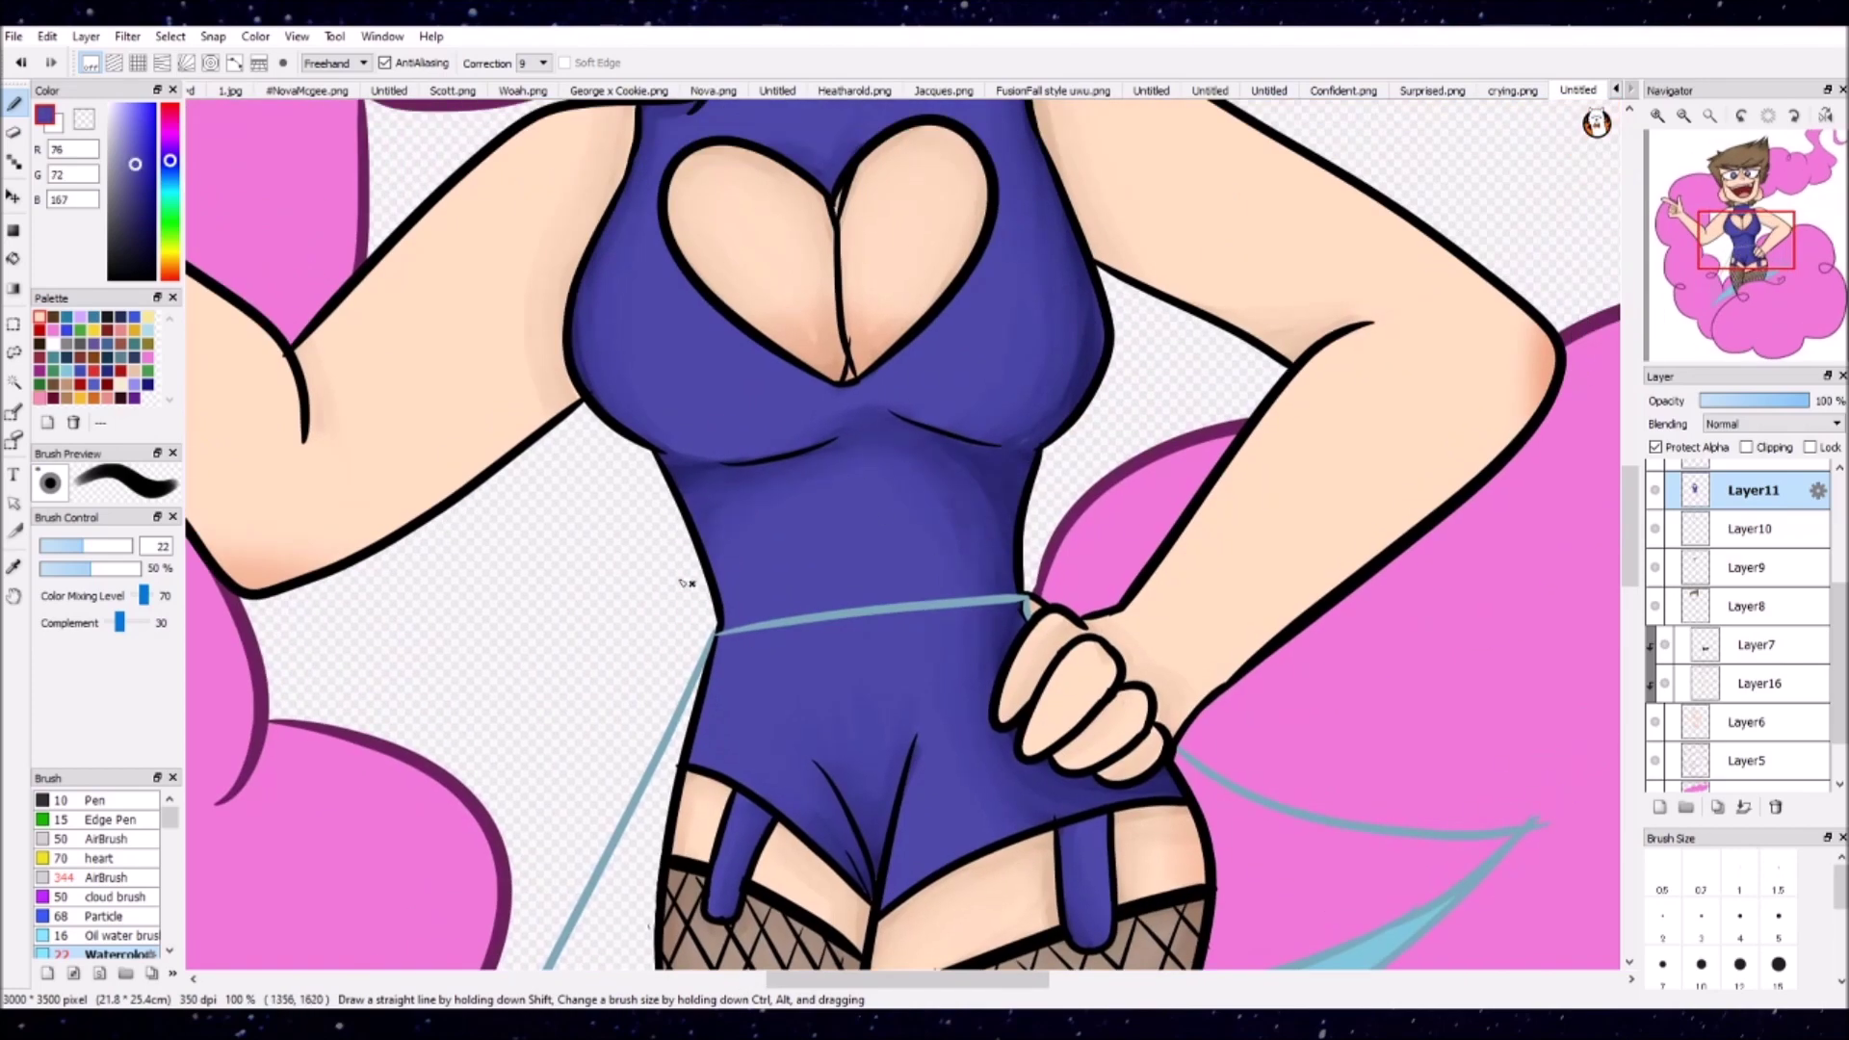
scroll(1657, 196, up, 5)
scroll(1657, 197, down, 2)
Step: Shade the skirt's underside on Layer12 along its upper edge and beside the legs with RGB 81, 148, 167
click(1752, 606)
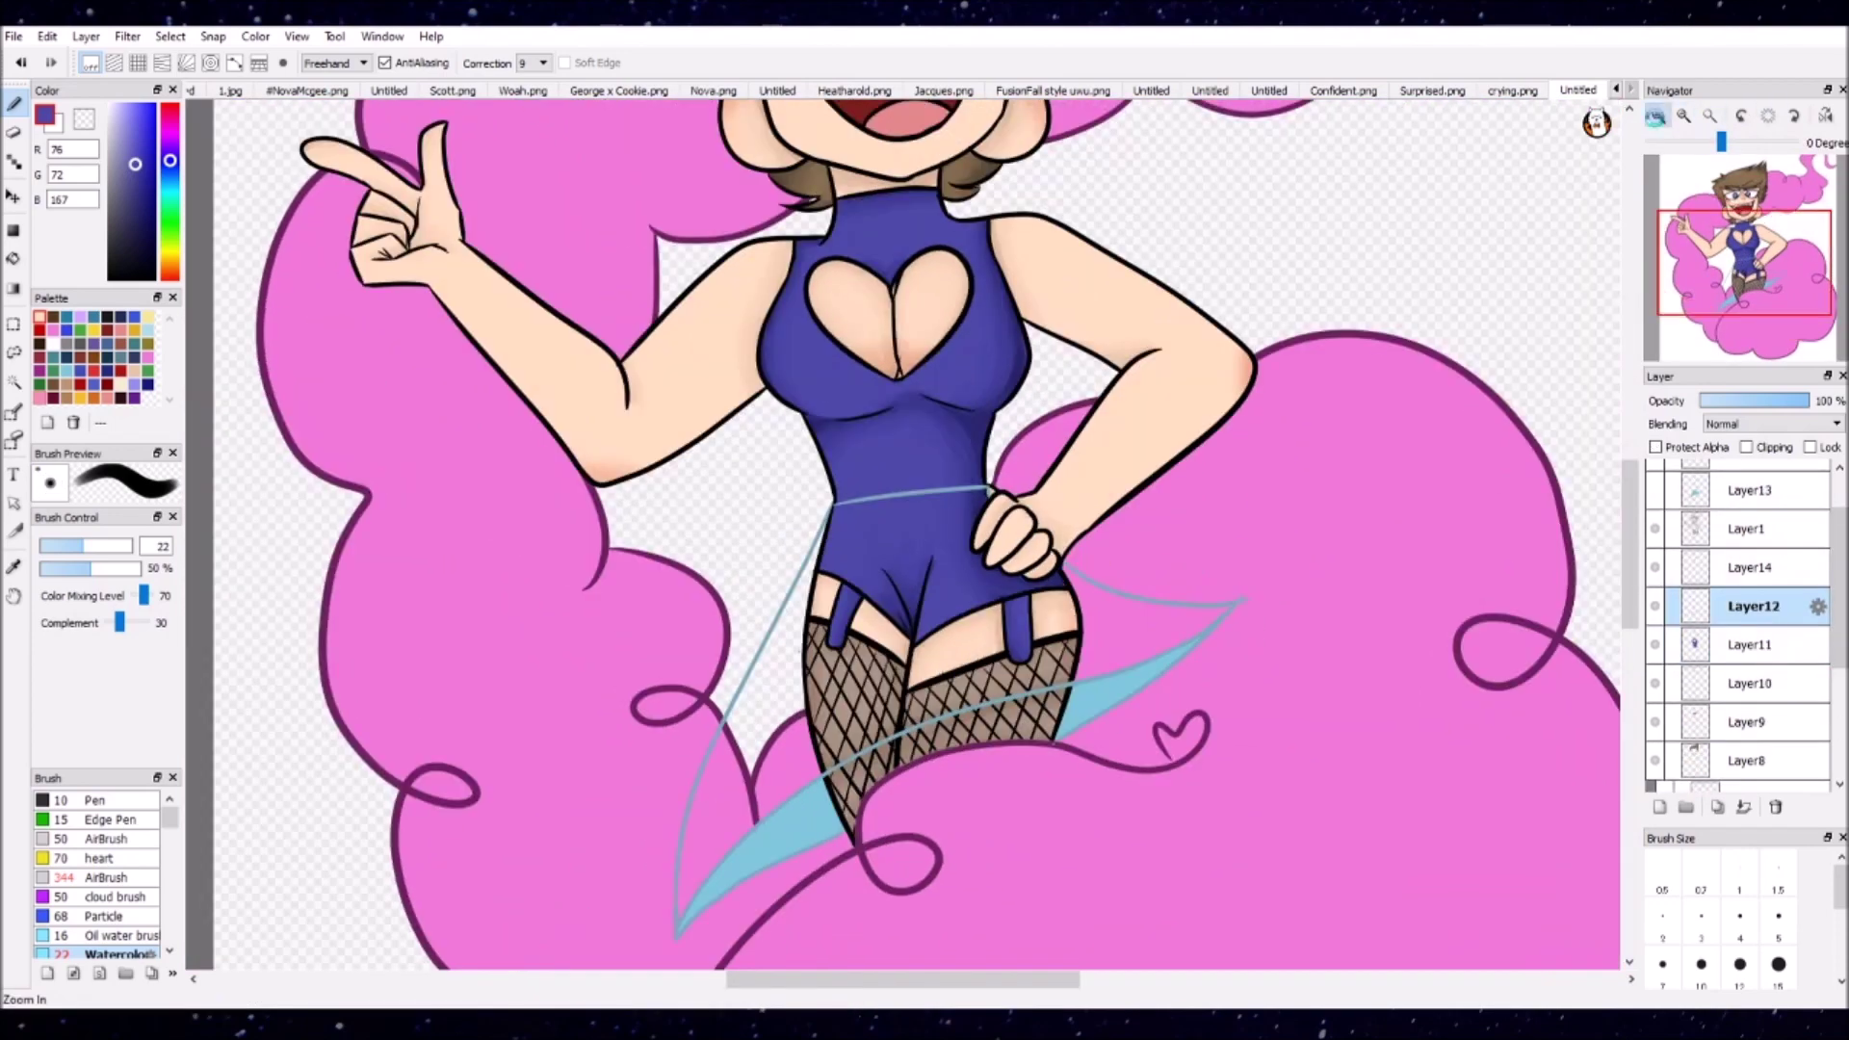
scroll(866, 901, up, 4)
alt+click(1271, 495)
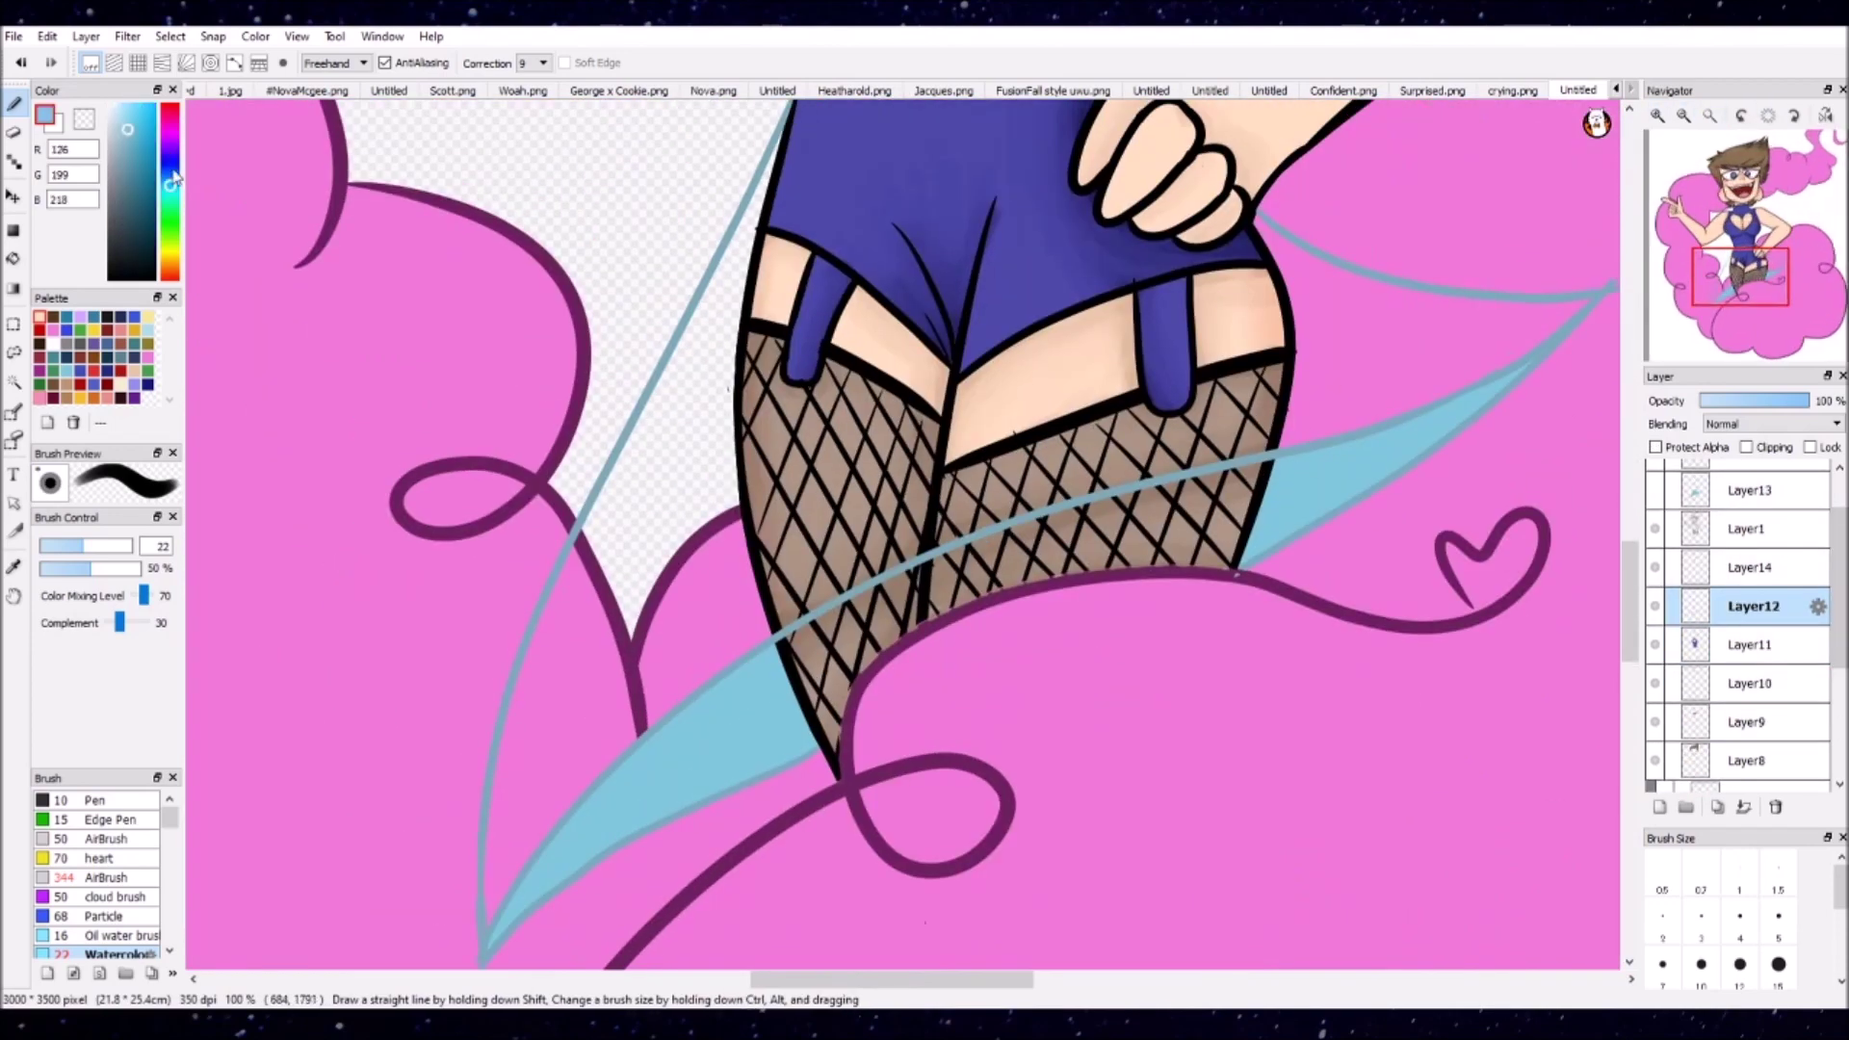
mouse_move(1252, 539)
mouse_down()
mouse_move(1521, 371)
mouse_move(1252, 554)
mouse_up()
mouse_move(780, 650)
mouse_down()
mouse_move(491, 944)
mouse_move(770, 756)
mouse_up()
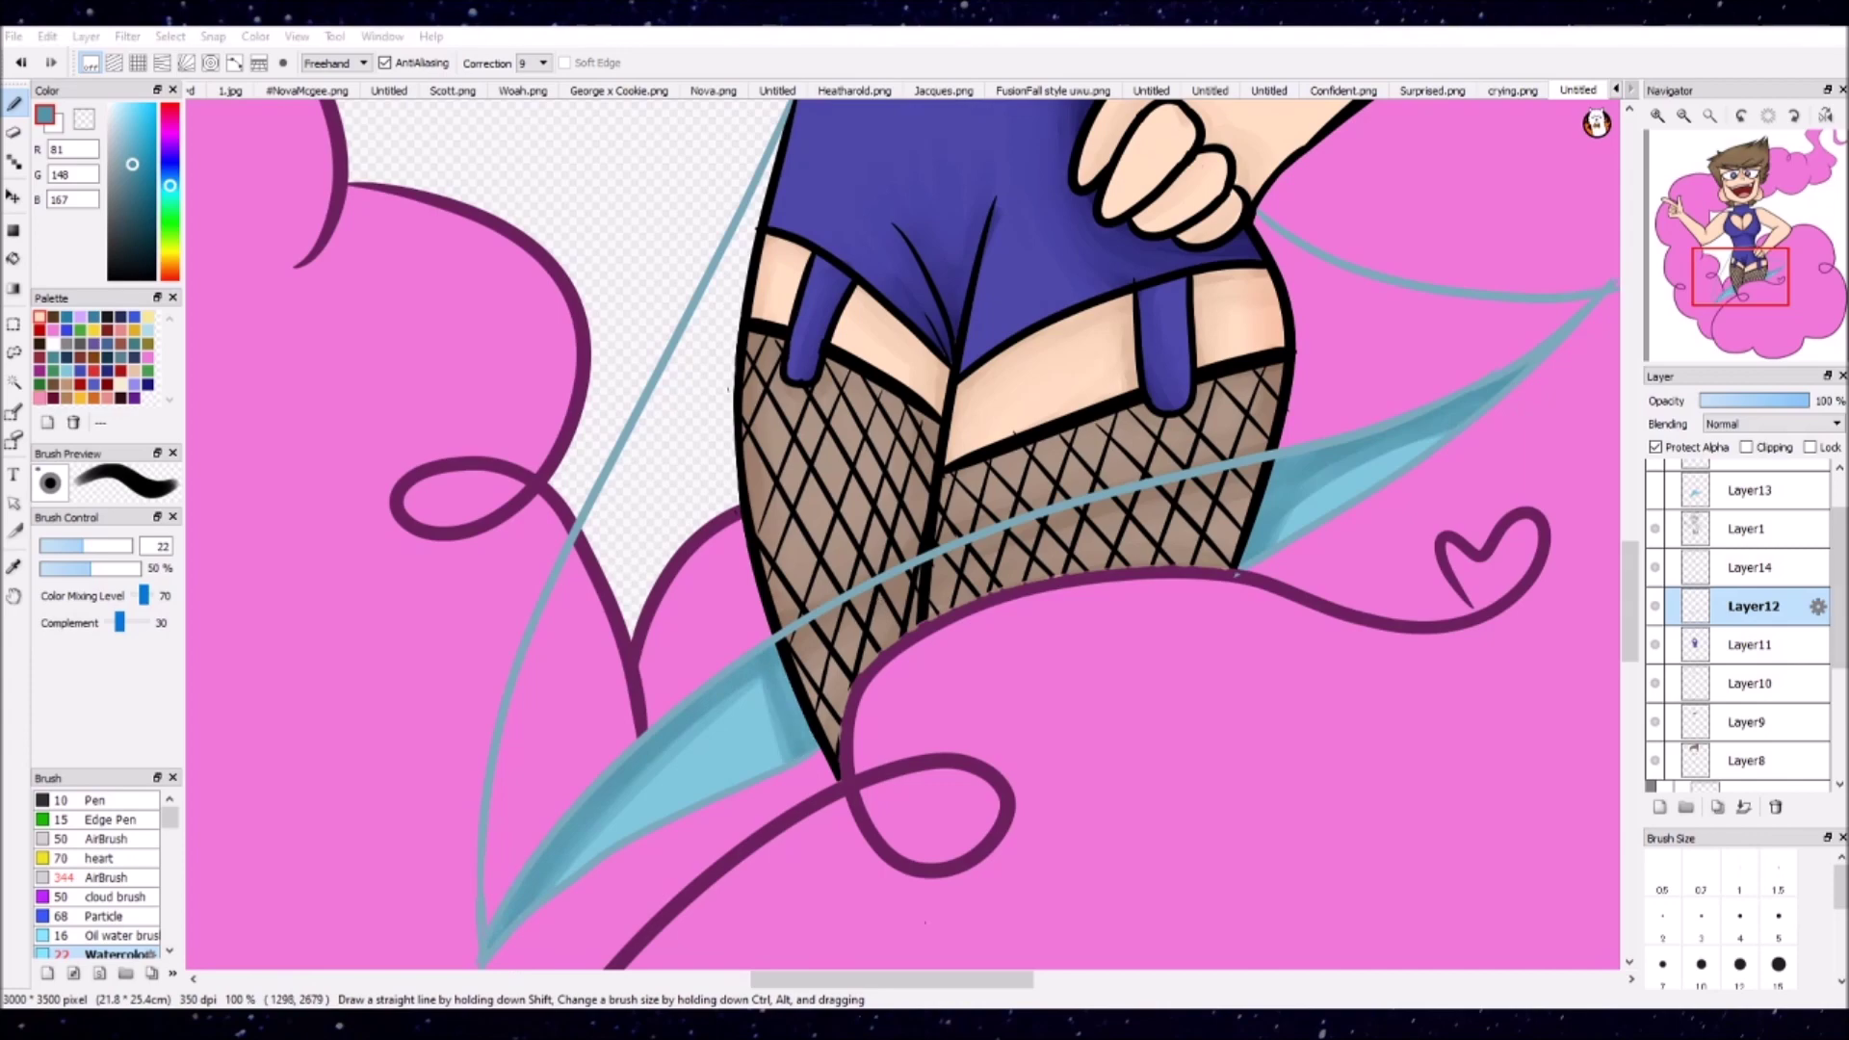
Step: Add more shading to the skirt's underside and blend it with light blue RGB 125, 198, 217
drag(785, 678, 674, 747)
alt+click(1348, 483)
drag(1256, 549, 1522, 376)
mouse_move(801, 737)
mouse_down()
mouse_move(1273, 414)
mouse_move(1069, 469)
mouse_move(1271, 404)
mouse_up()
drag(1089, 414, 1252, 452)
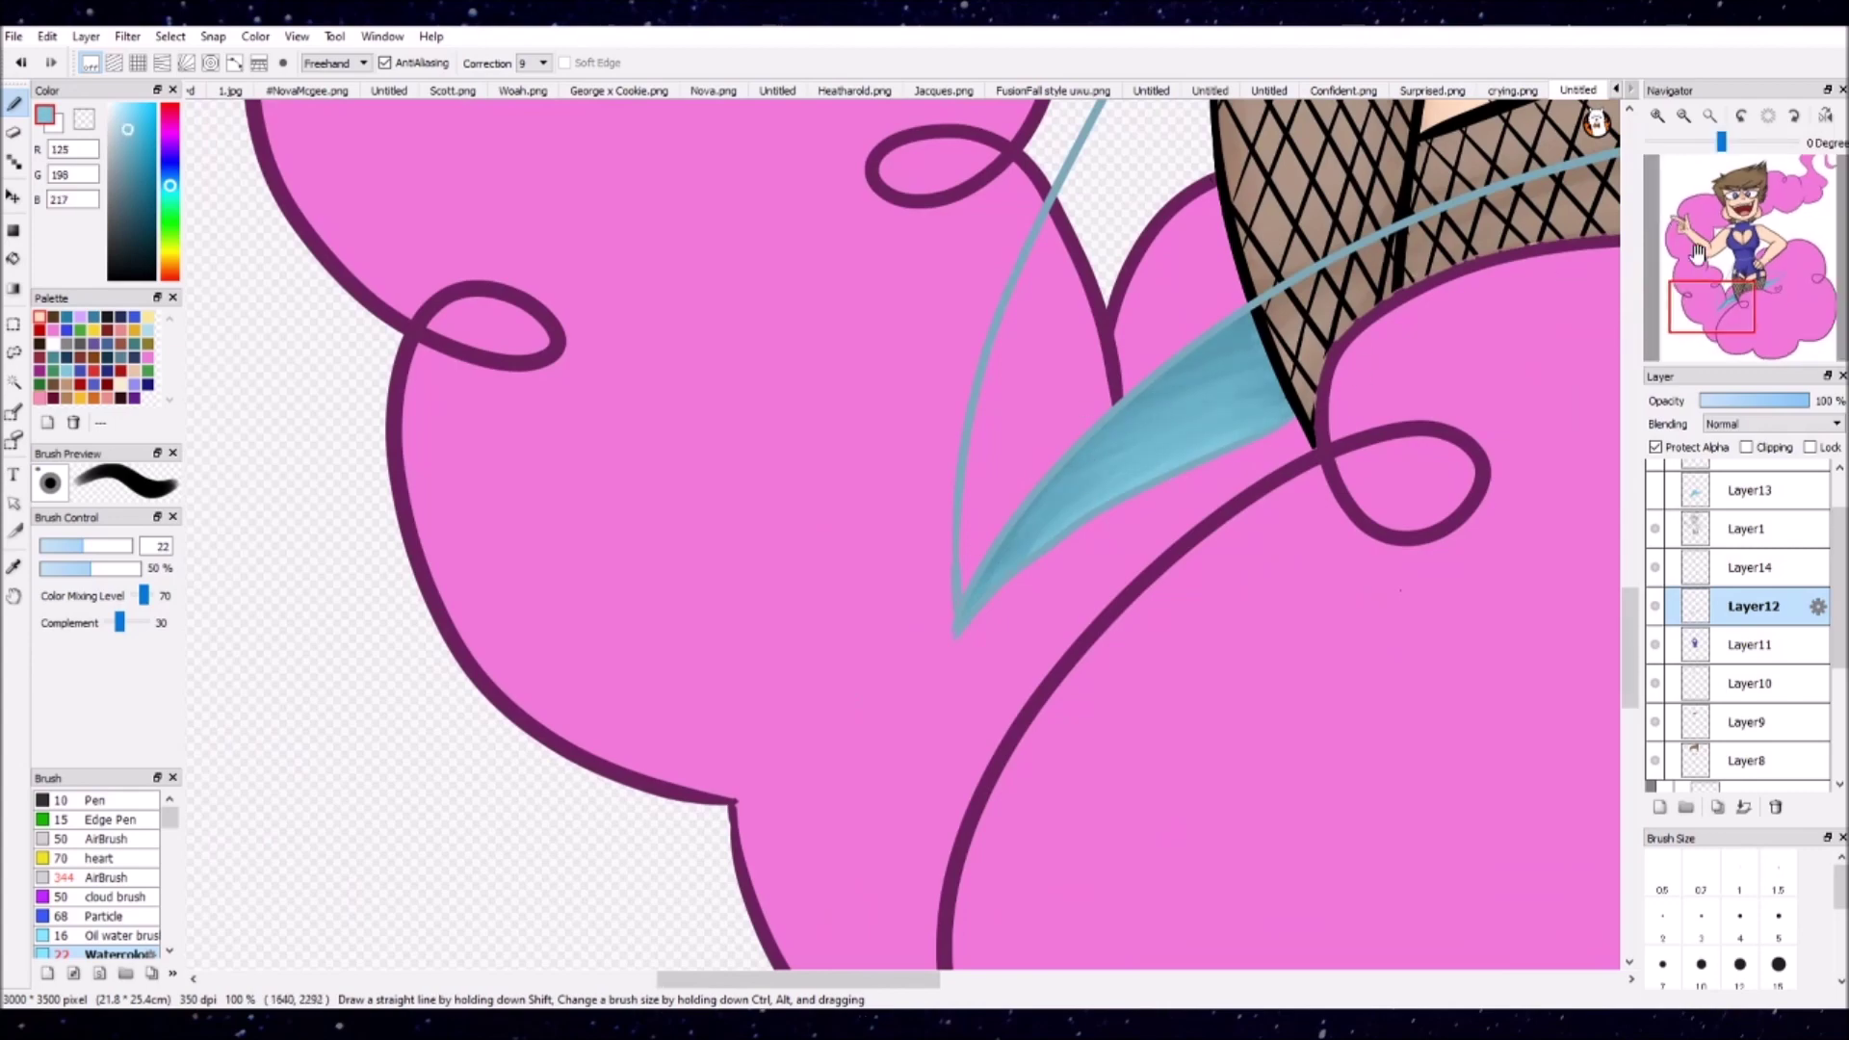
click(1767, 261)
alt+click(963, 713)
drag(1098, 621, 895, 759)
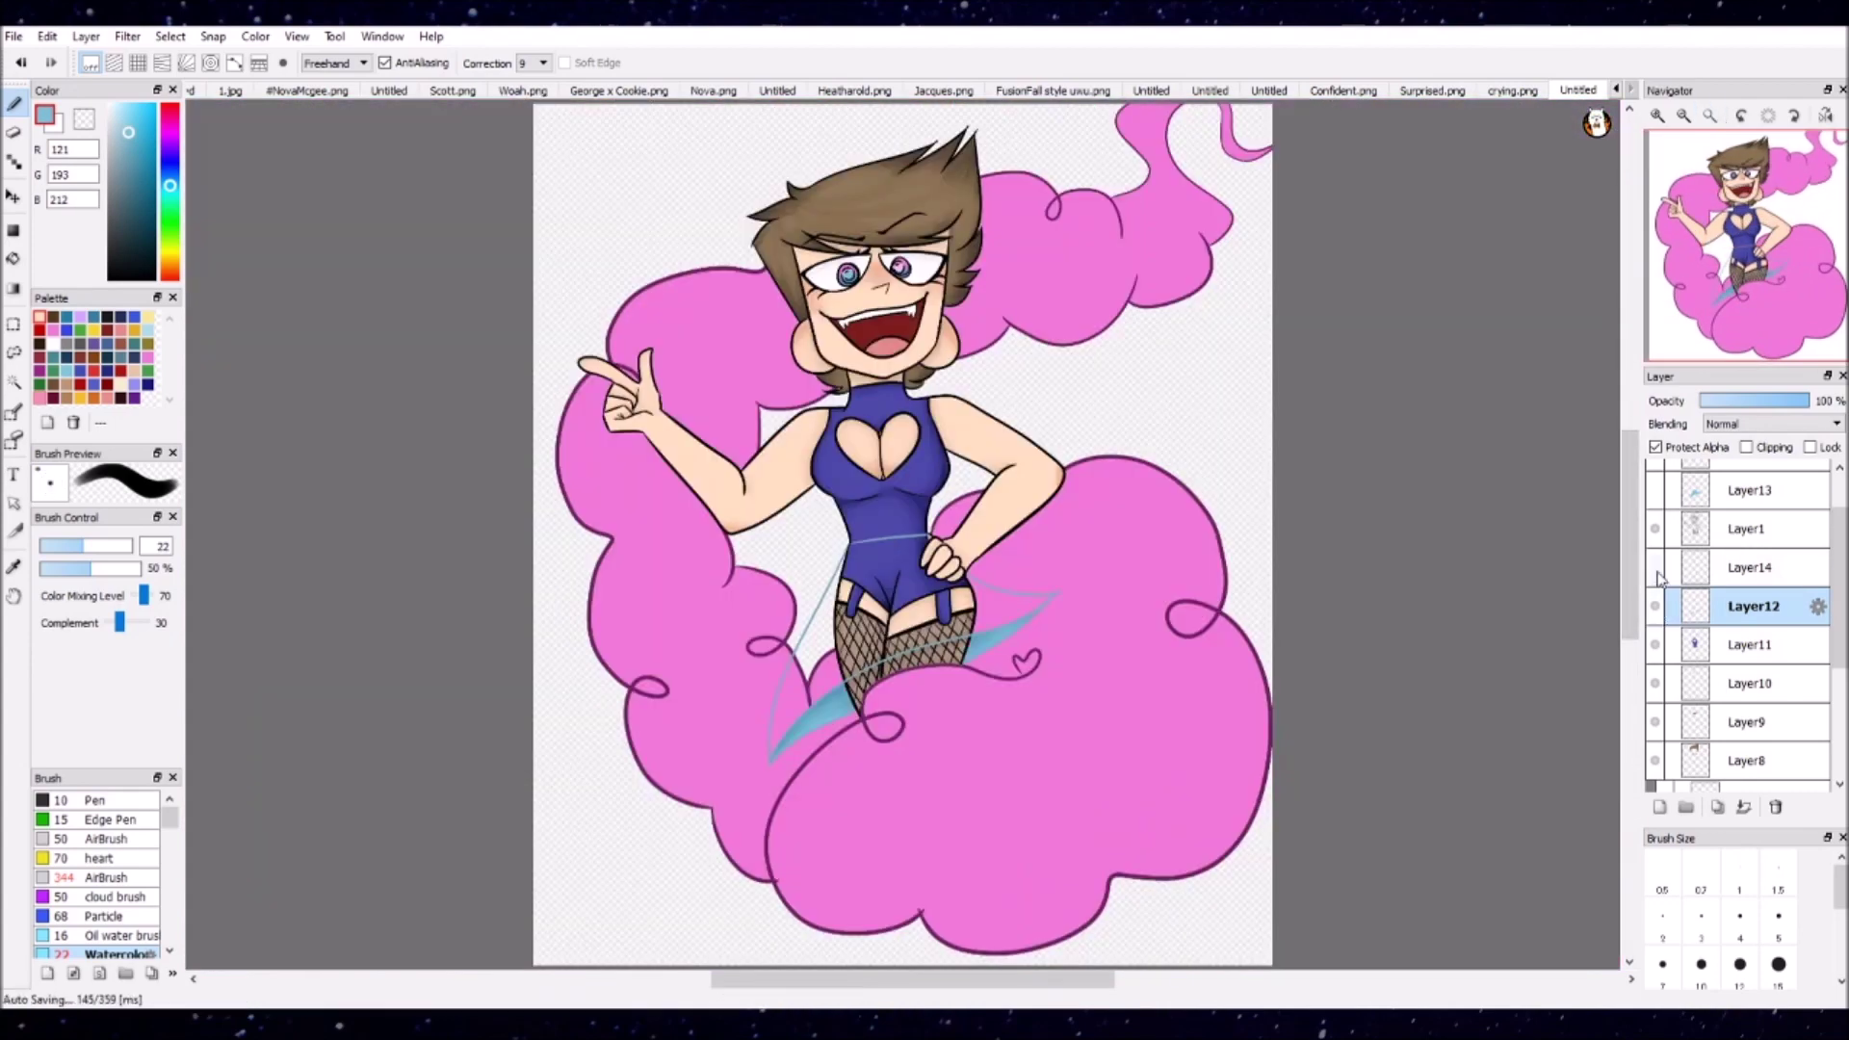
Step: Show the skirt's front layer and merge Layer14 into the layer below
click(1656, 573)
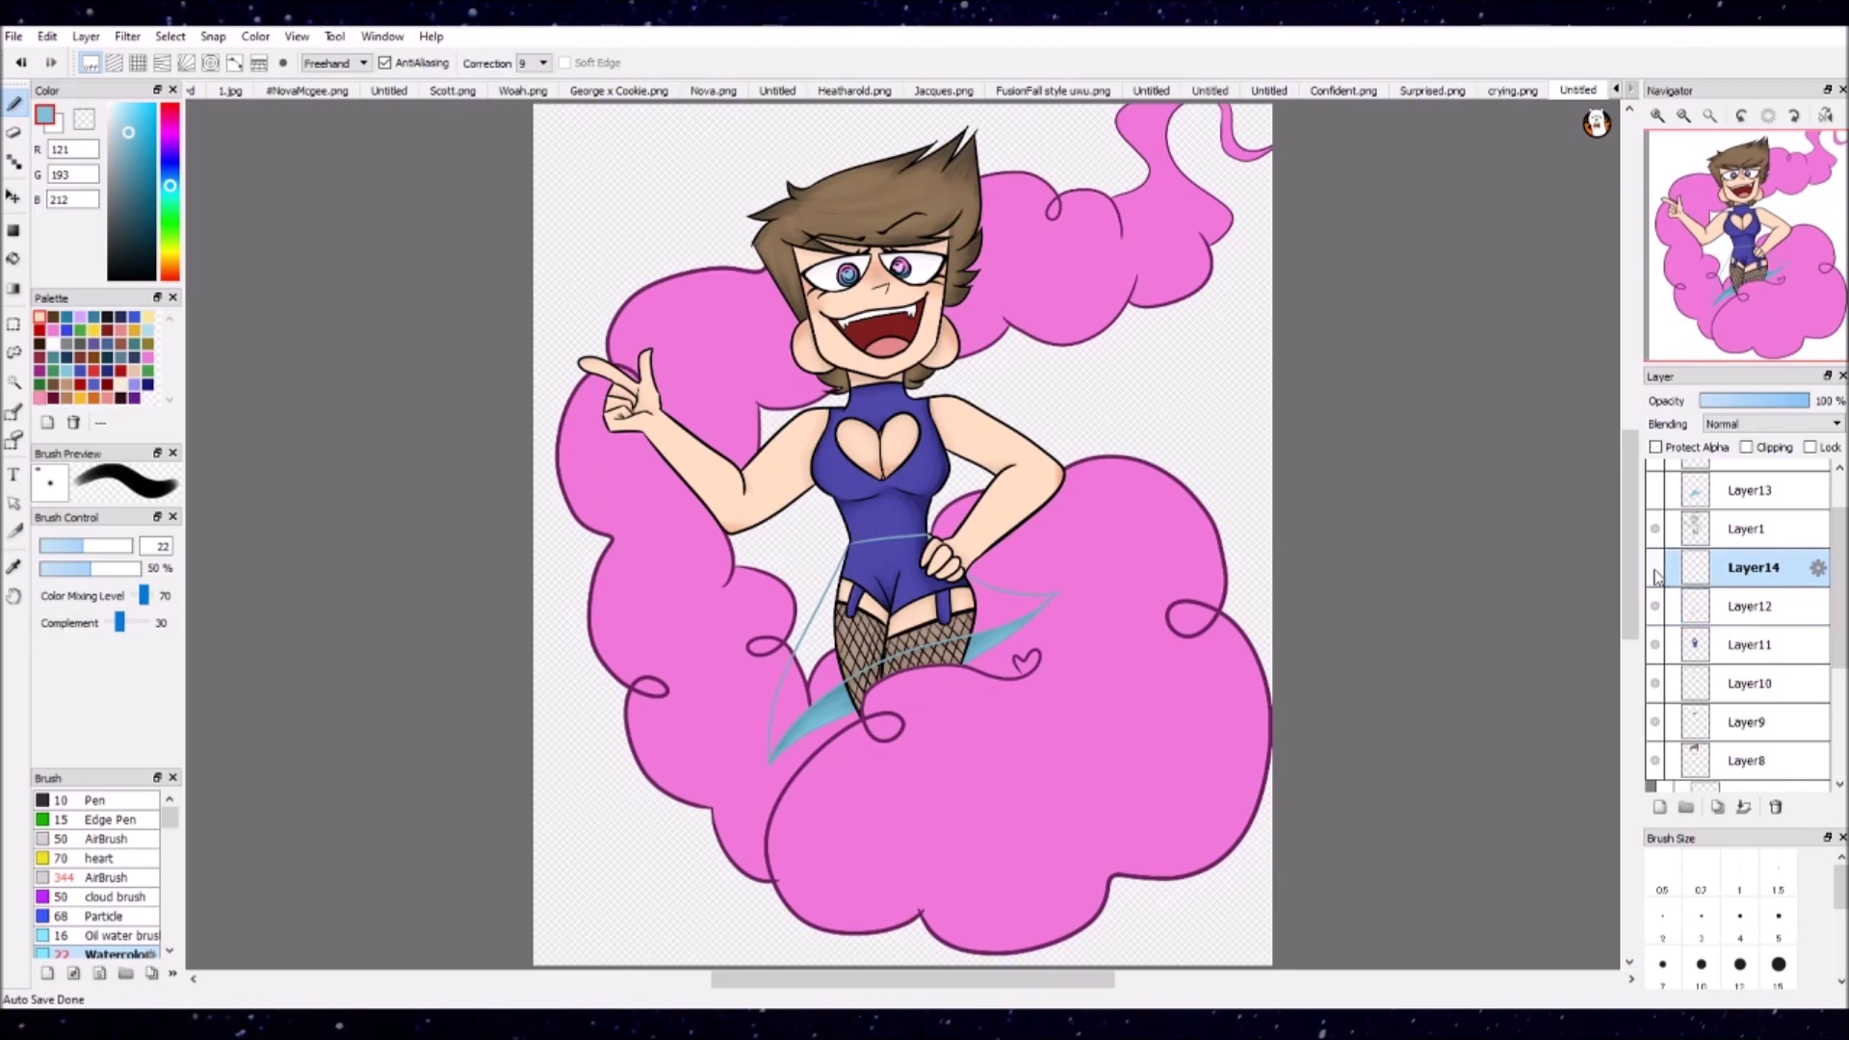
click(1656, 569)
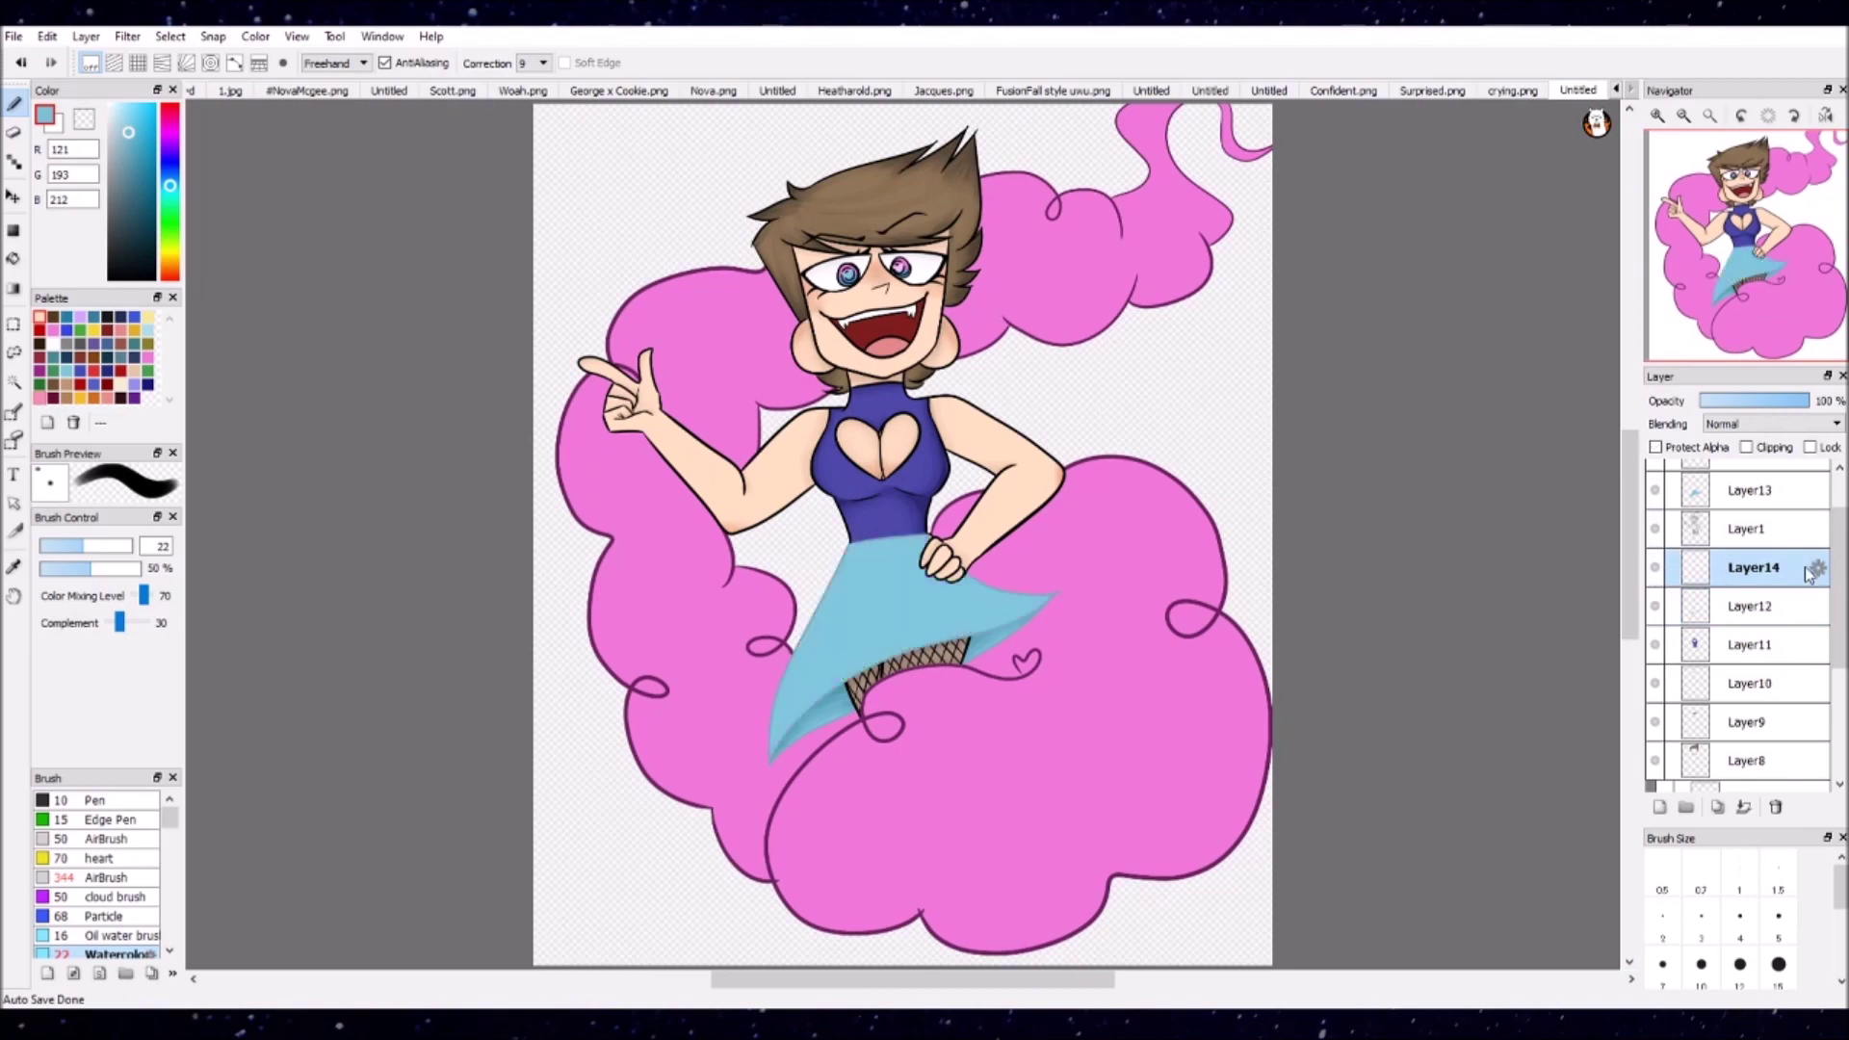
key(ctrl+e)
Step: Protect the alpha of Layer13 and shade the skirt front's waistband, sides and area by the hand with RGB 80, 147, 165
click(1752, 490)
scroll(1687, 280, up, 2)
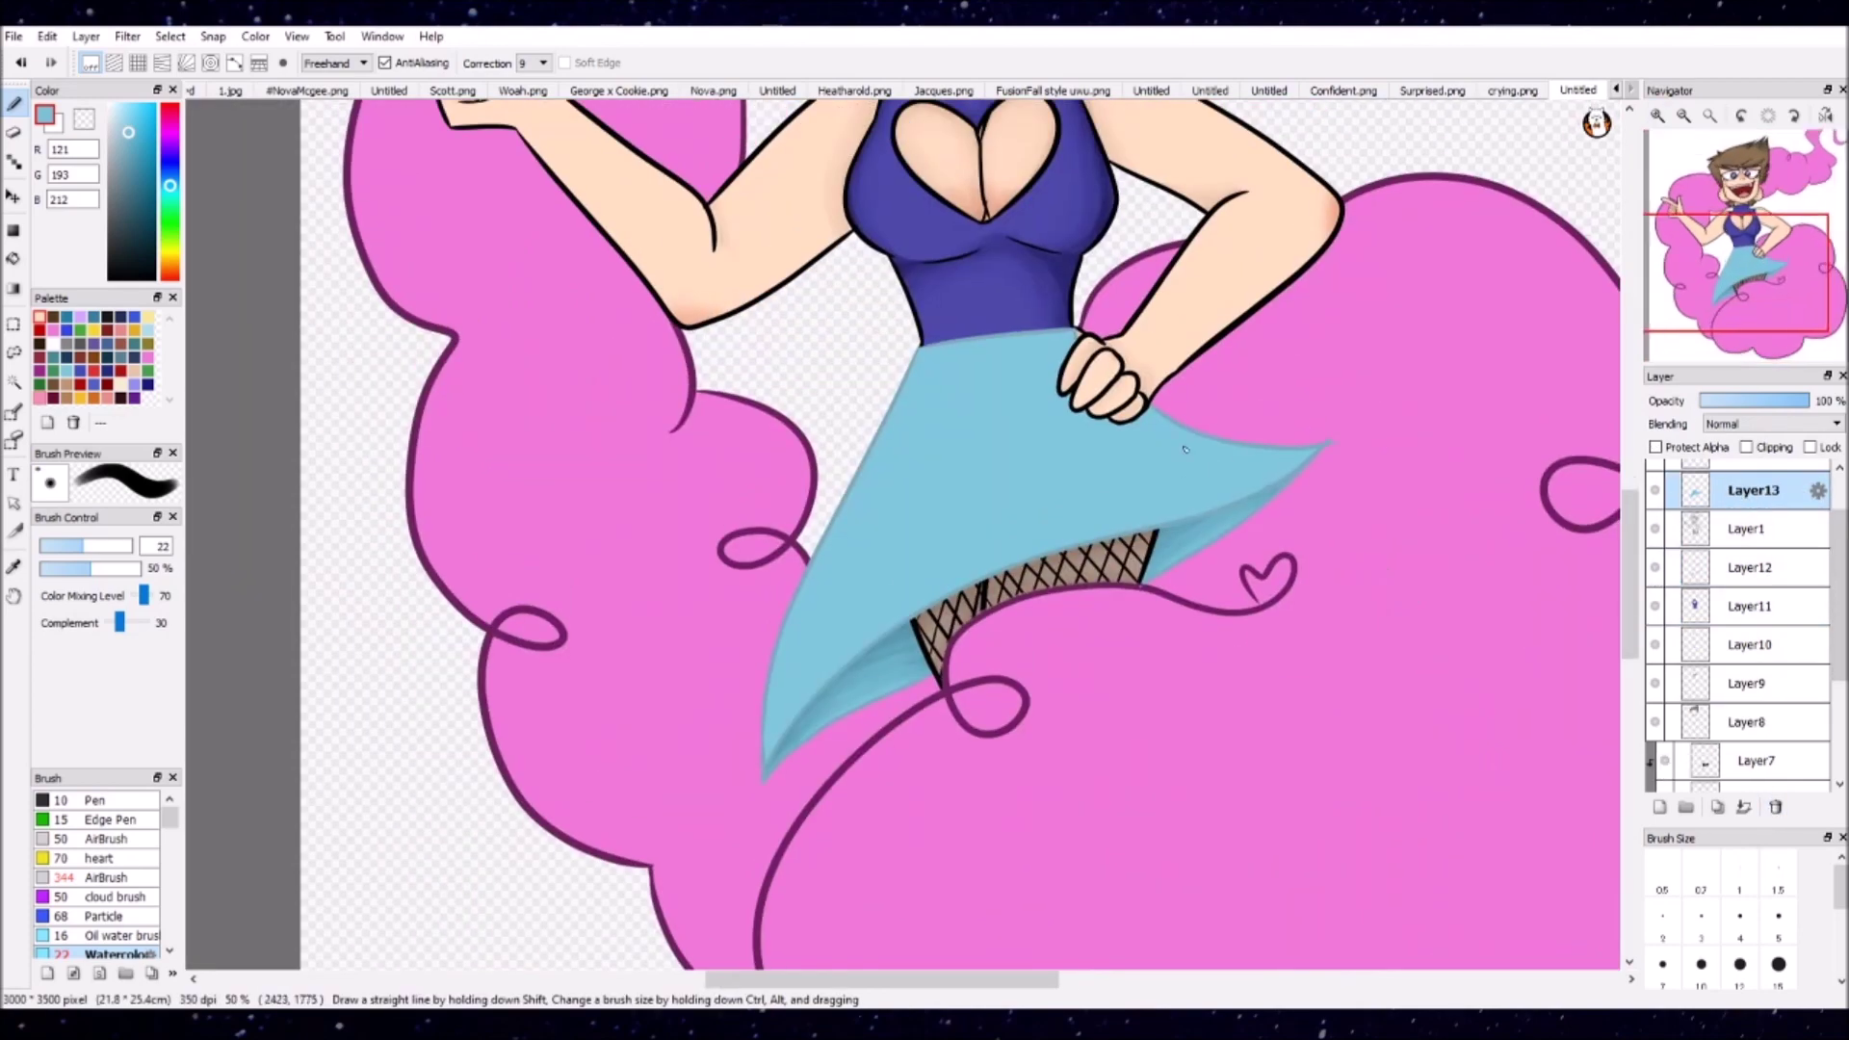
alt+click(1059, 371)
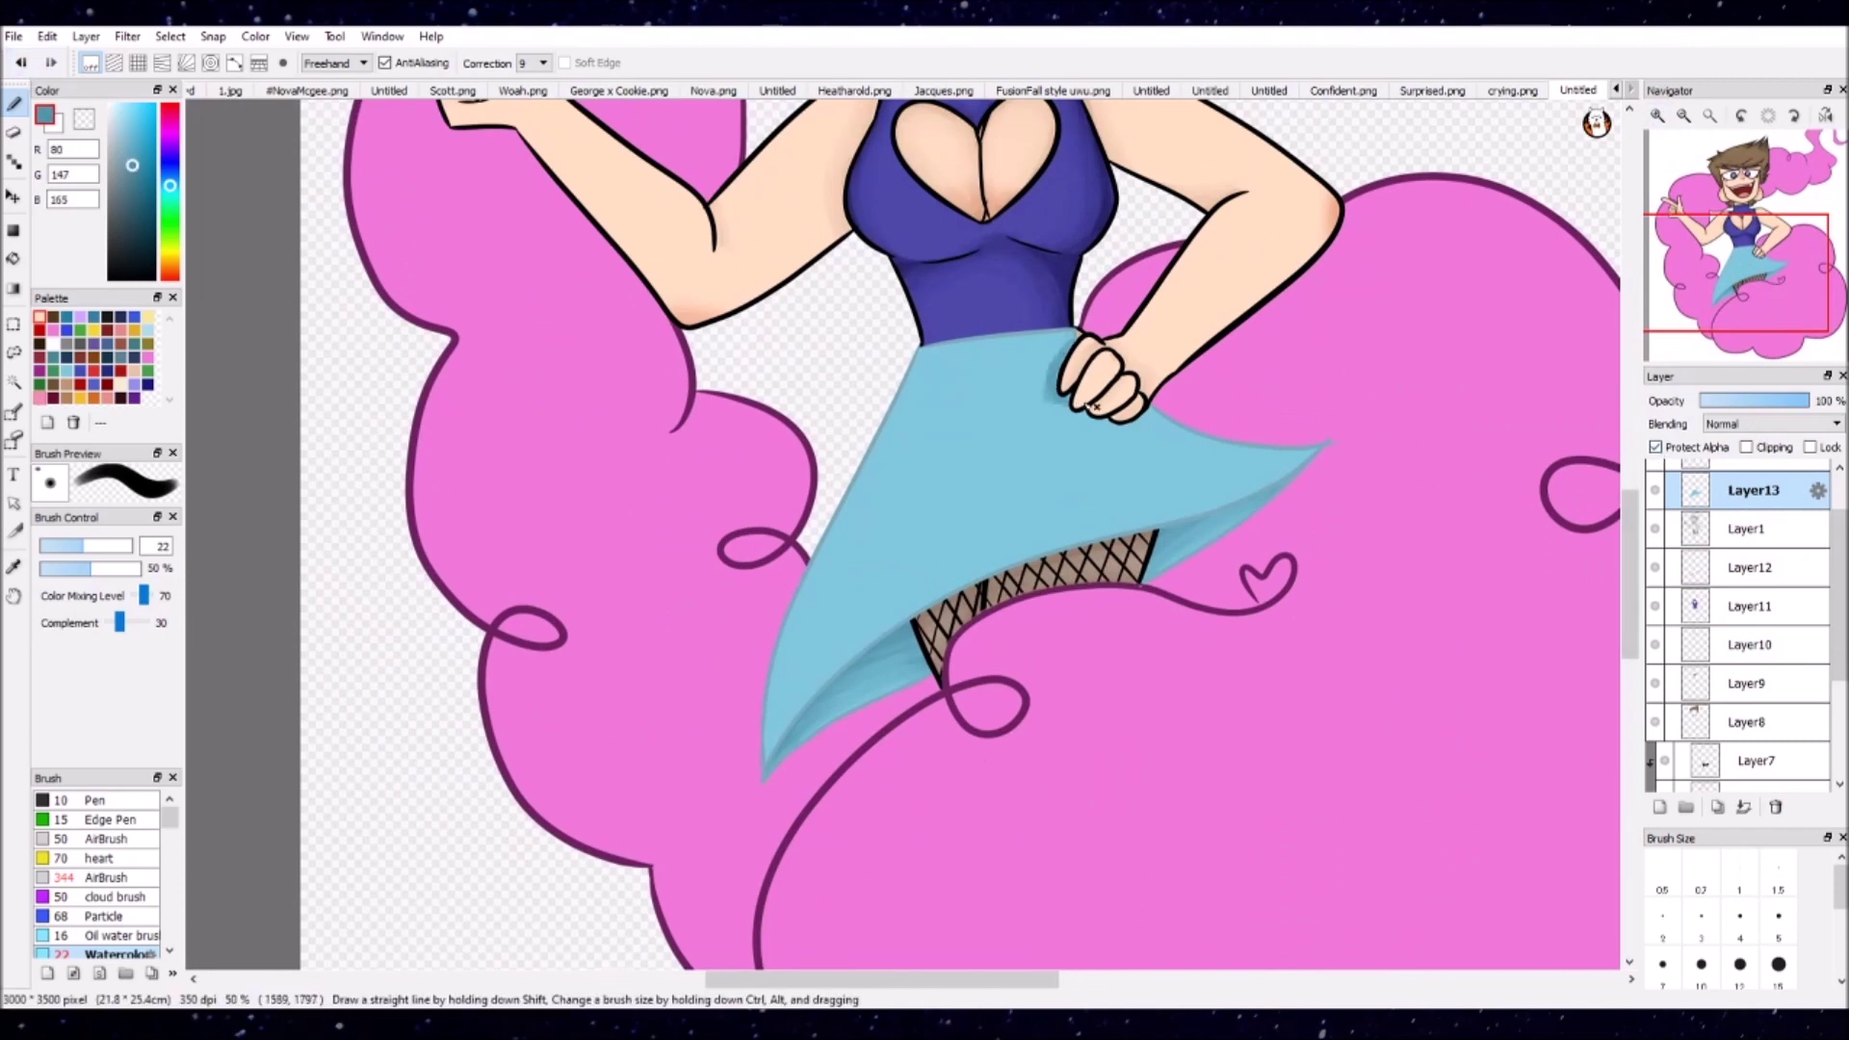
drag(1176, 402, 1324, 446)
drag(1070, 425, 1252, 452)
mouse_move(915, 351)
mouse_down()
mouse_move(809, 597)
mouse_move(770, 751)
mouse_up()
drag(1036, 339, 887, 372)
Step: Blend the skirt front's shading with RGB 126, 199, 218, and lower both skirt layers' opacity, with Layer12 at 47%
alt+click(910, 458)
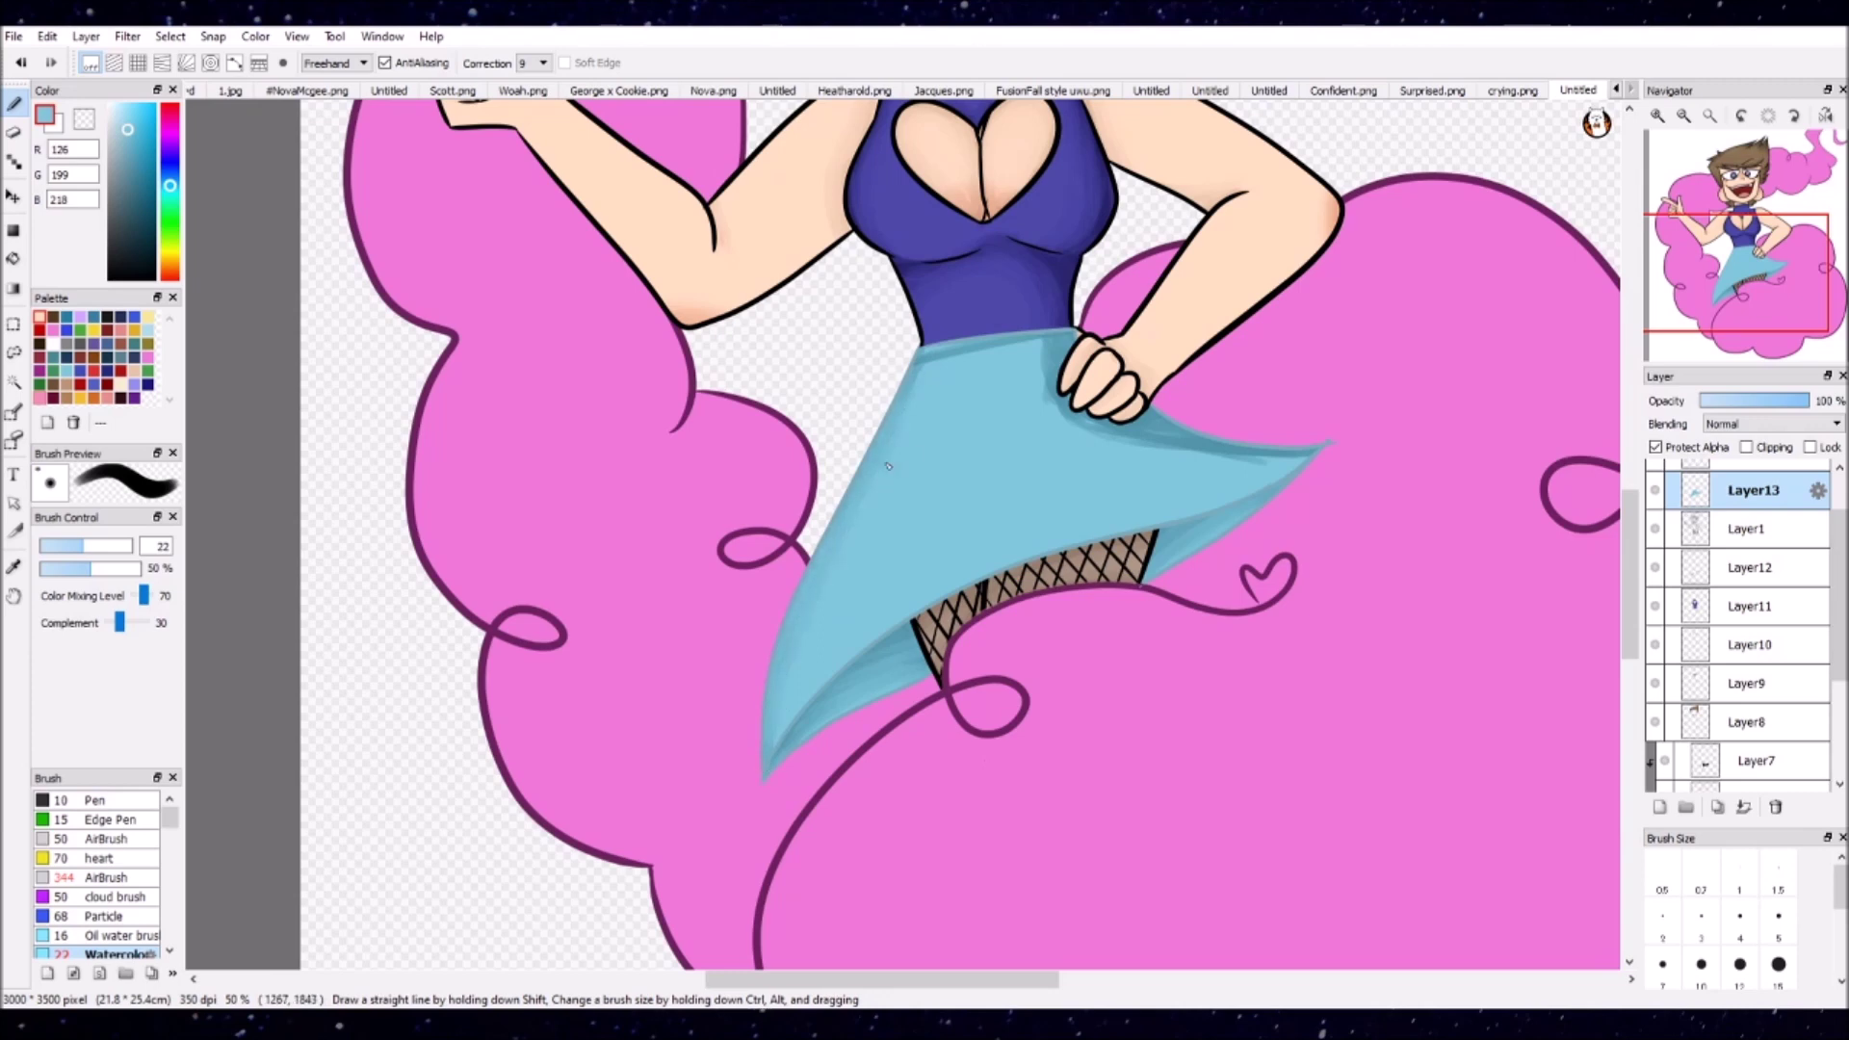
drag(1055, 429, 1305, 462)
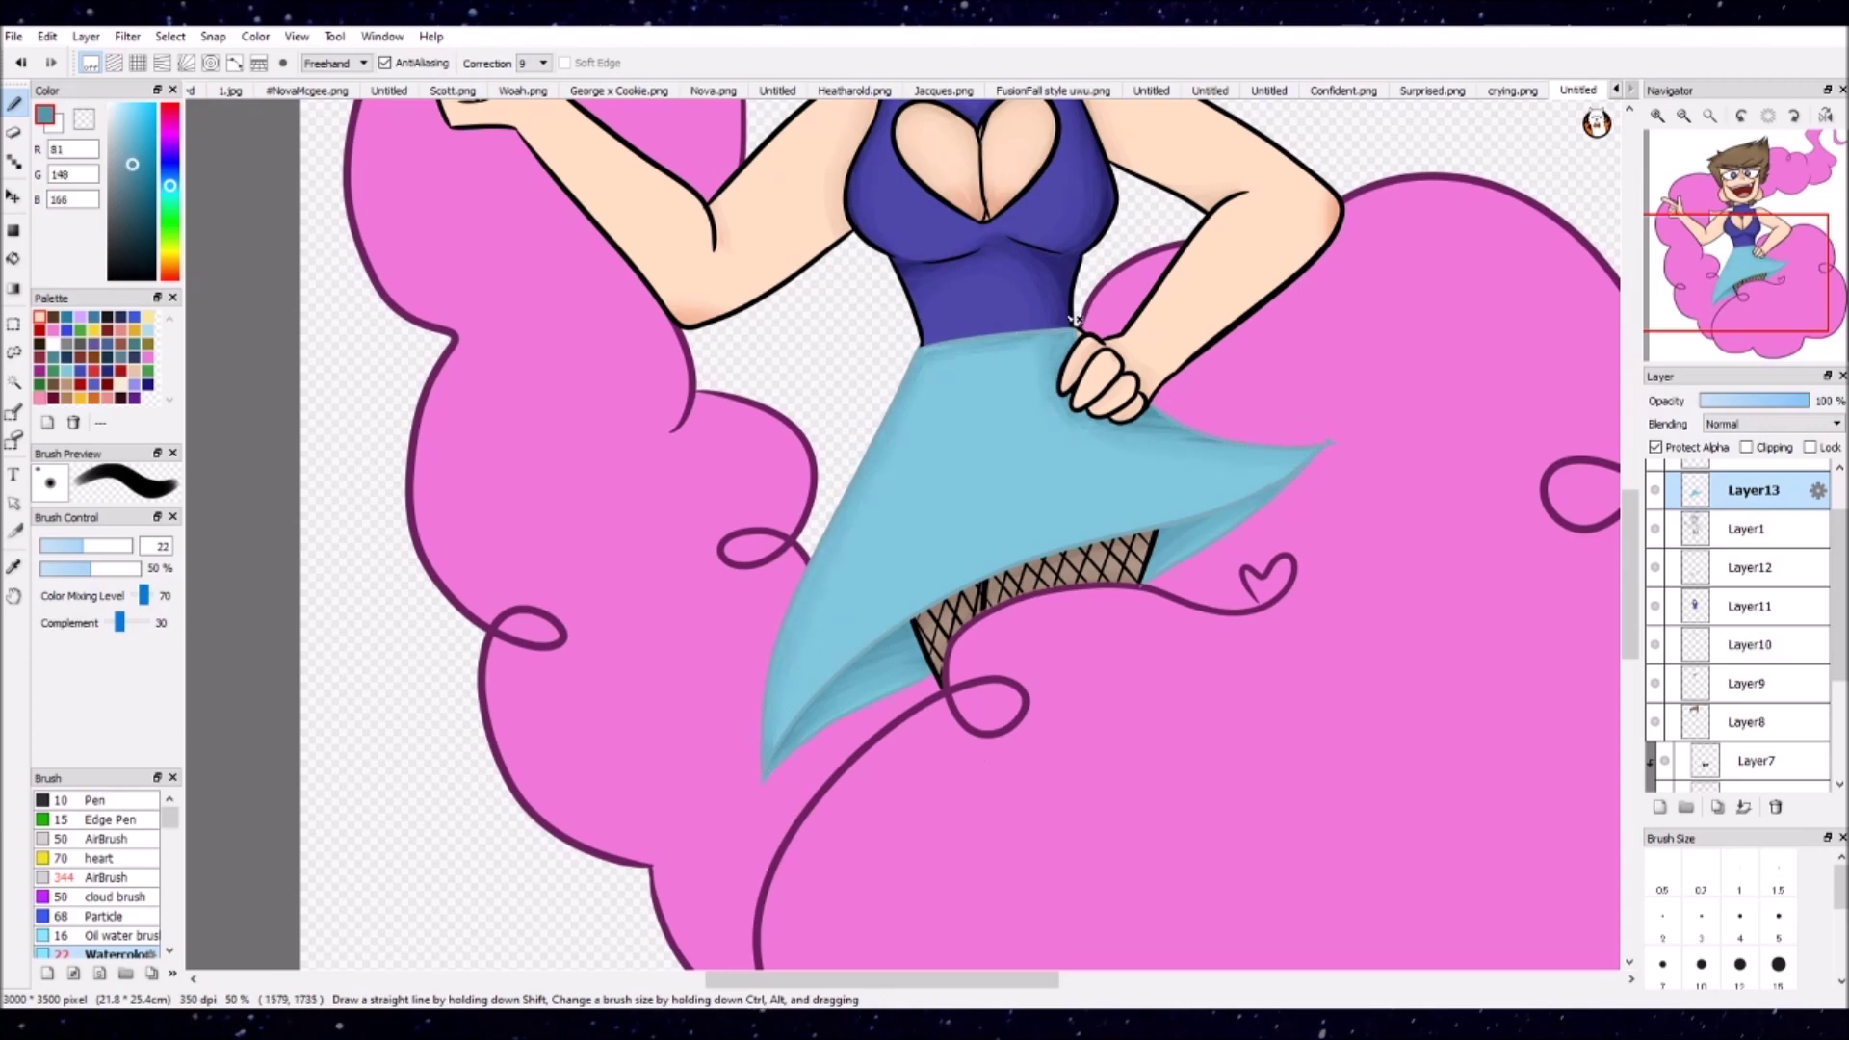
alt+click(1202, 430)
drag(1808, 400, 1745, 412)
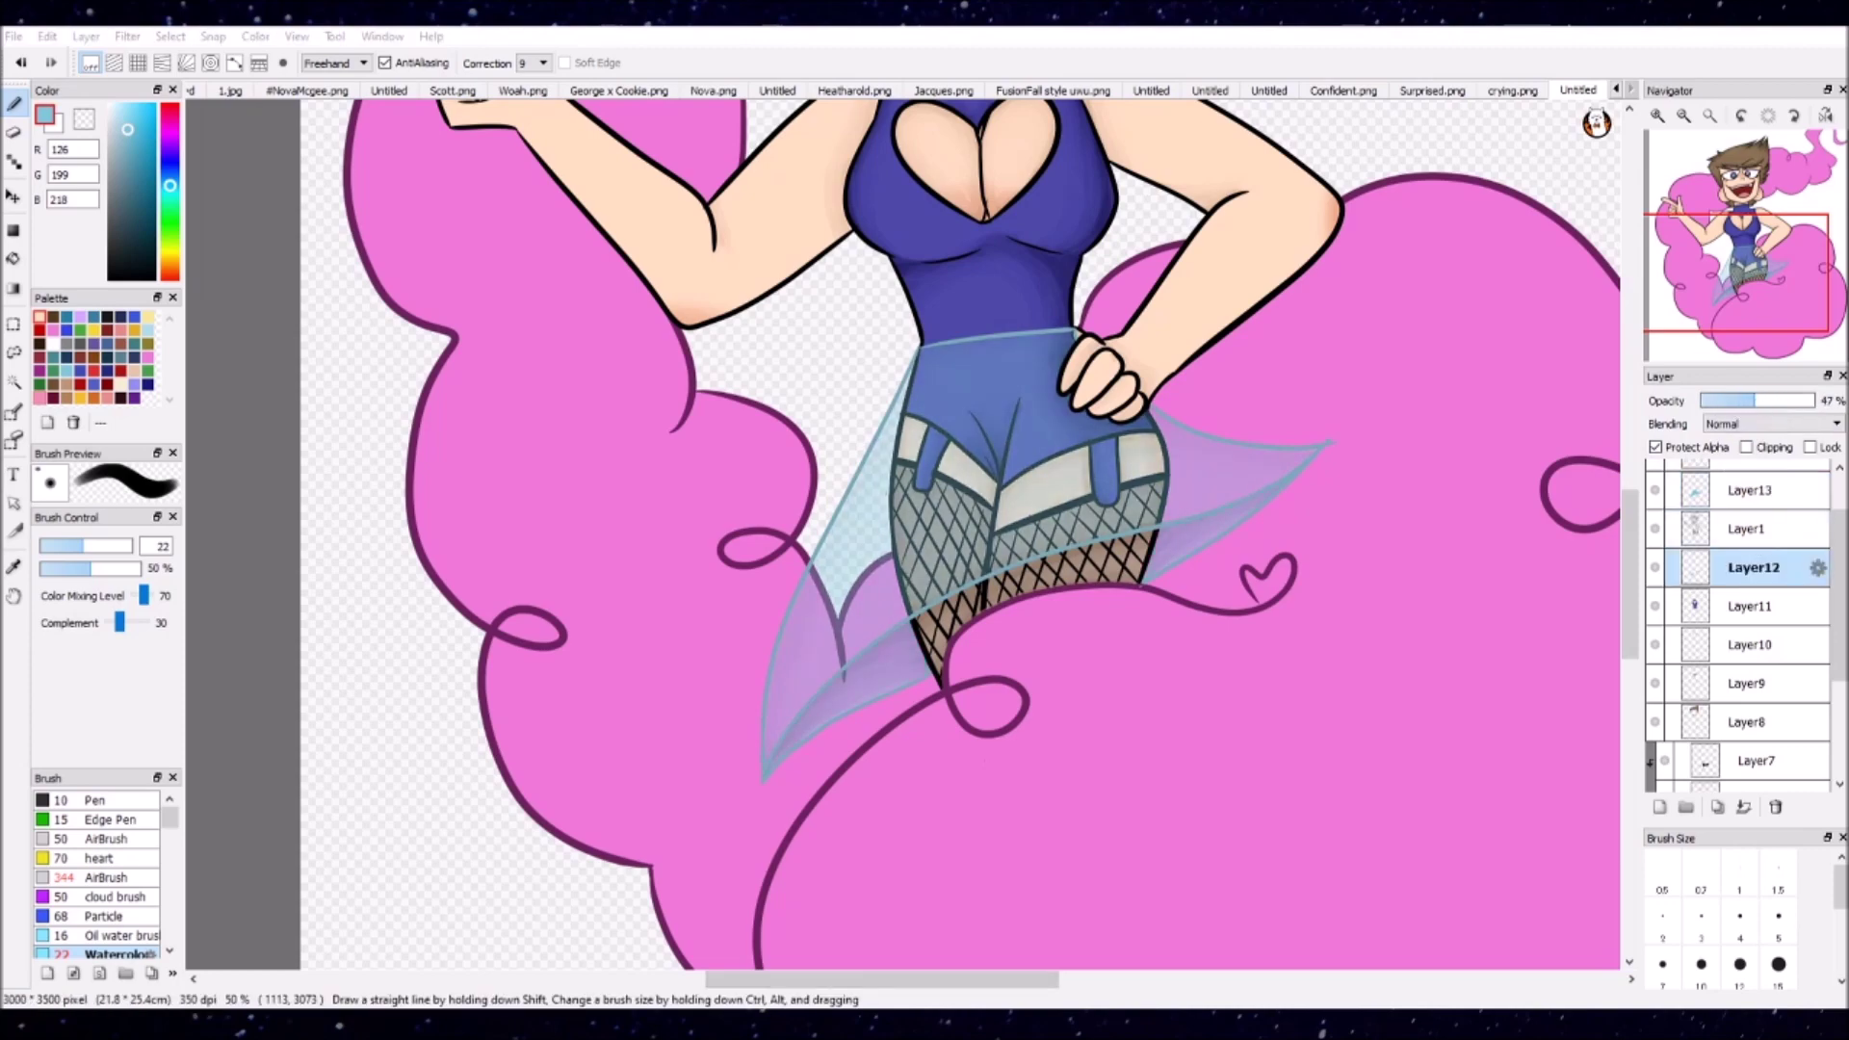
Step: Protect the alpha of the pink cloud layer and shade the cloud's edges with the cloud brush in RGB 163, 70, 144
click(1743, 205)
scroll(1652, 527, up, 2)
scroll(1734, 625, down, 5)
click(1753, 734)
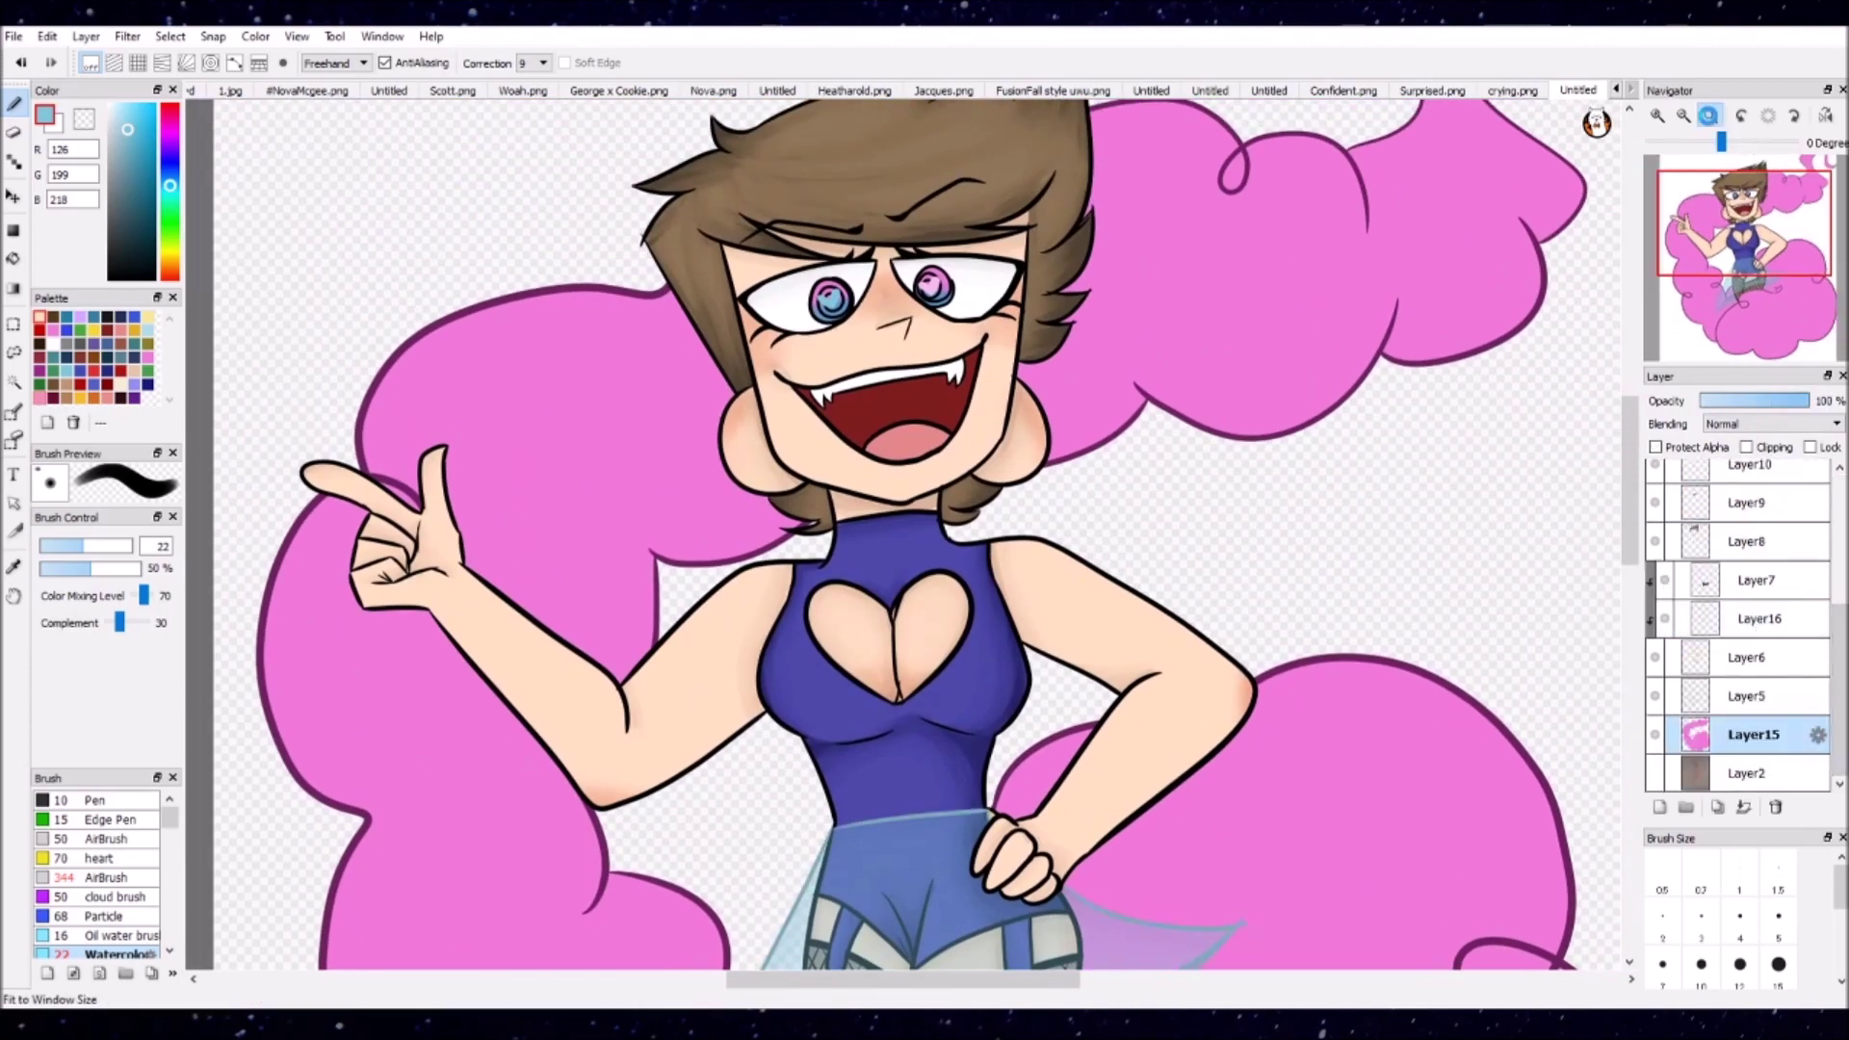
key(ctrl+minus)
drag(87, 546, 125, 546)
click(106, 897)
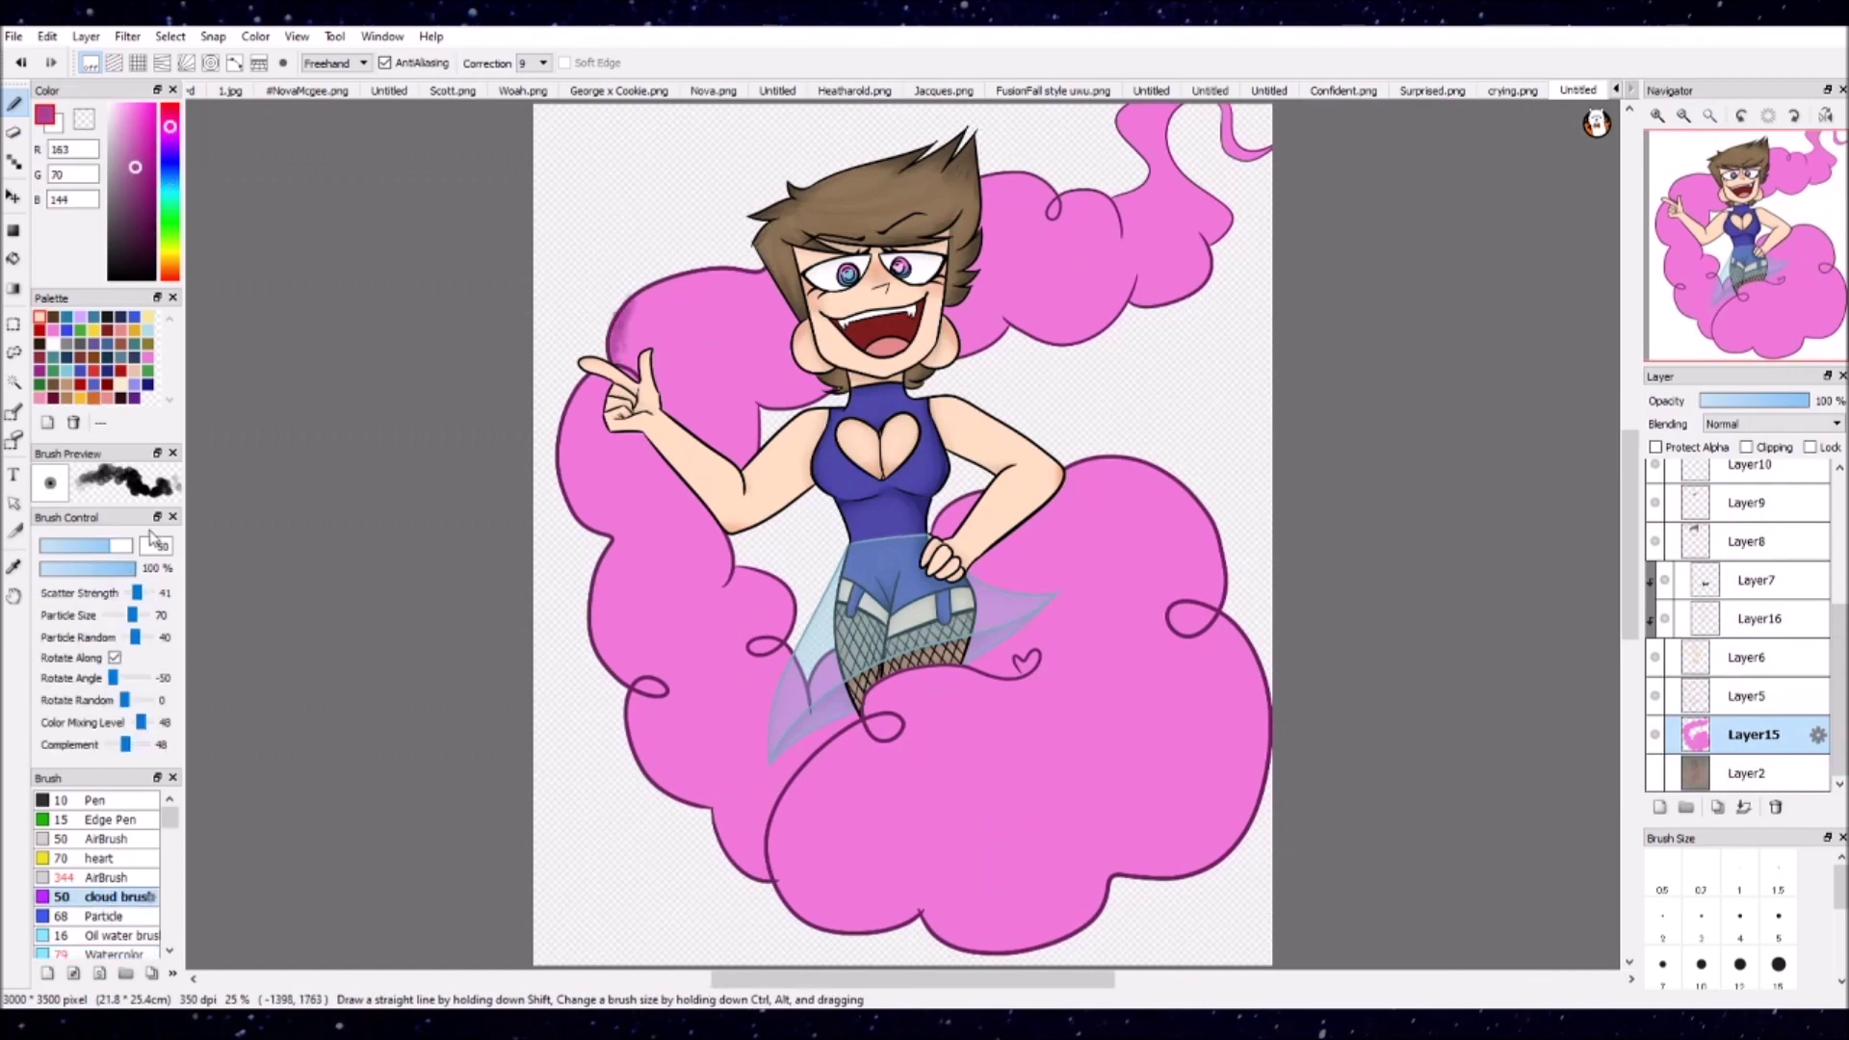
mouse_move(621, 328)
mouse_down()
mouse_move(674, 309)
mouse_move(594, 412)
mouse_move(694, 789)
mouse_move(828, 664)
mouse_move(693, 453)
mouse_move(997, 172)
mouse_move(1059, 328)
mouse_move(1011, 674)
mouse_move(1243, 818)
mouse_up()
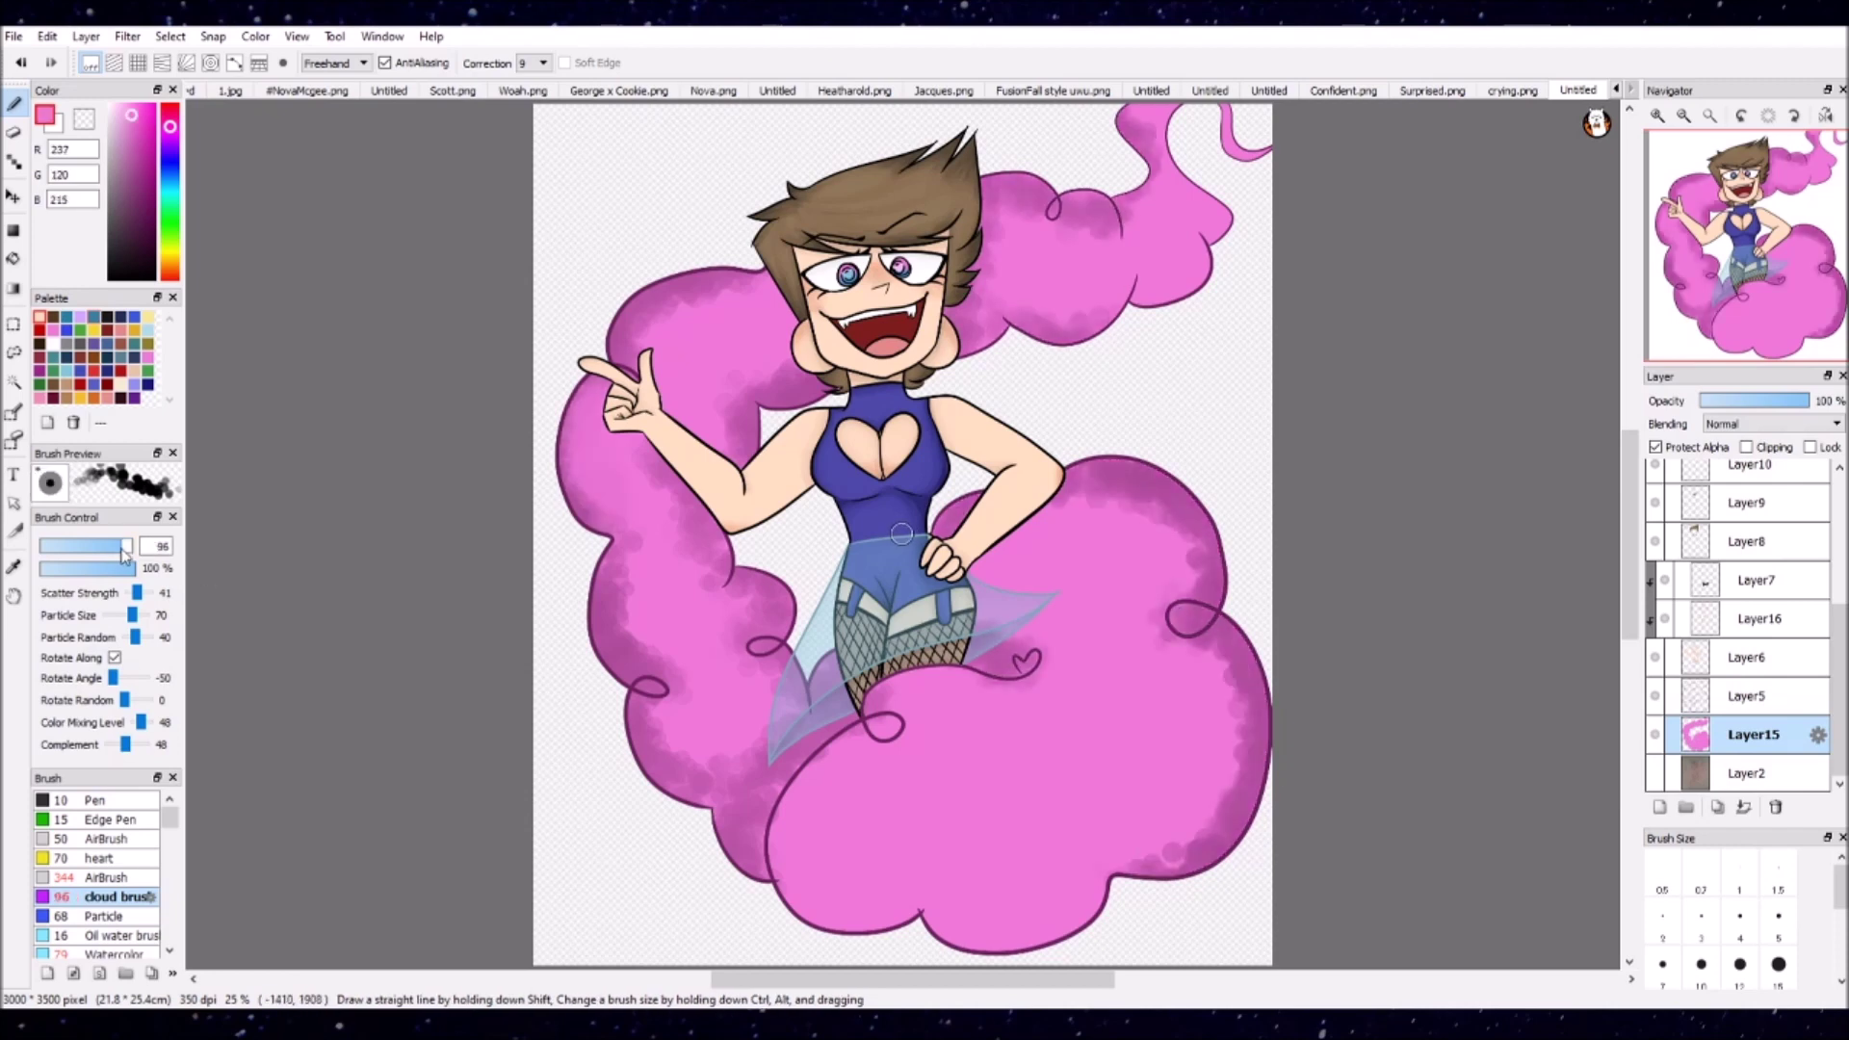
Step: Blend the cloud's edge shading with the size 117 cloud brush in RGB 237, 120, 215
drag(591, 482, 668, 764)
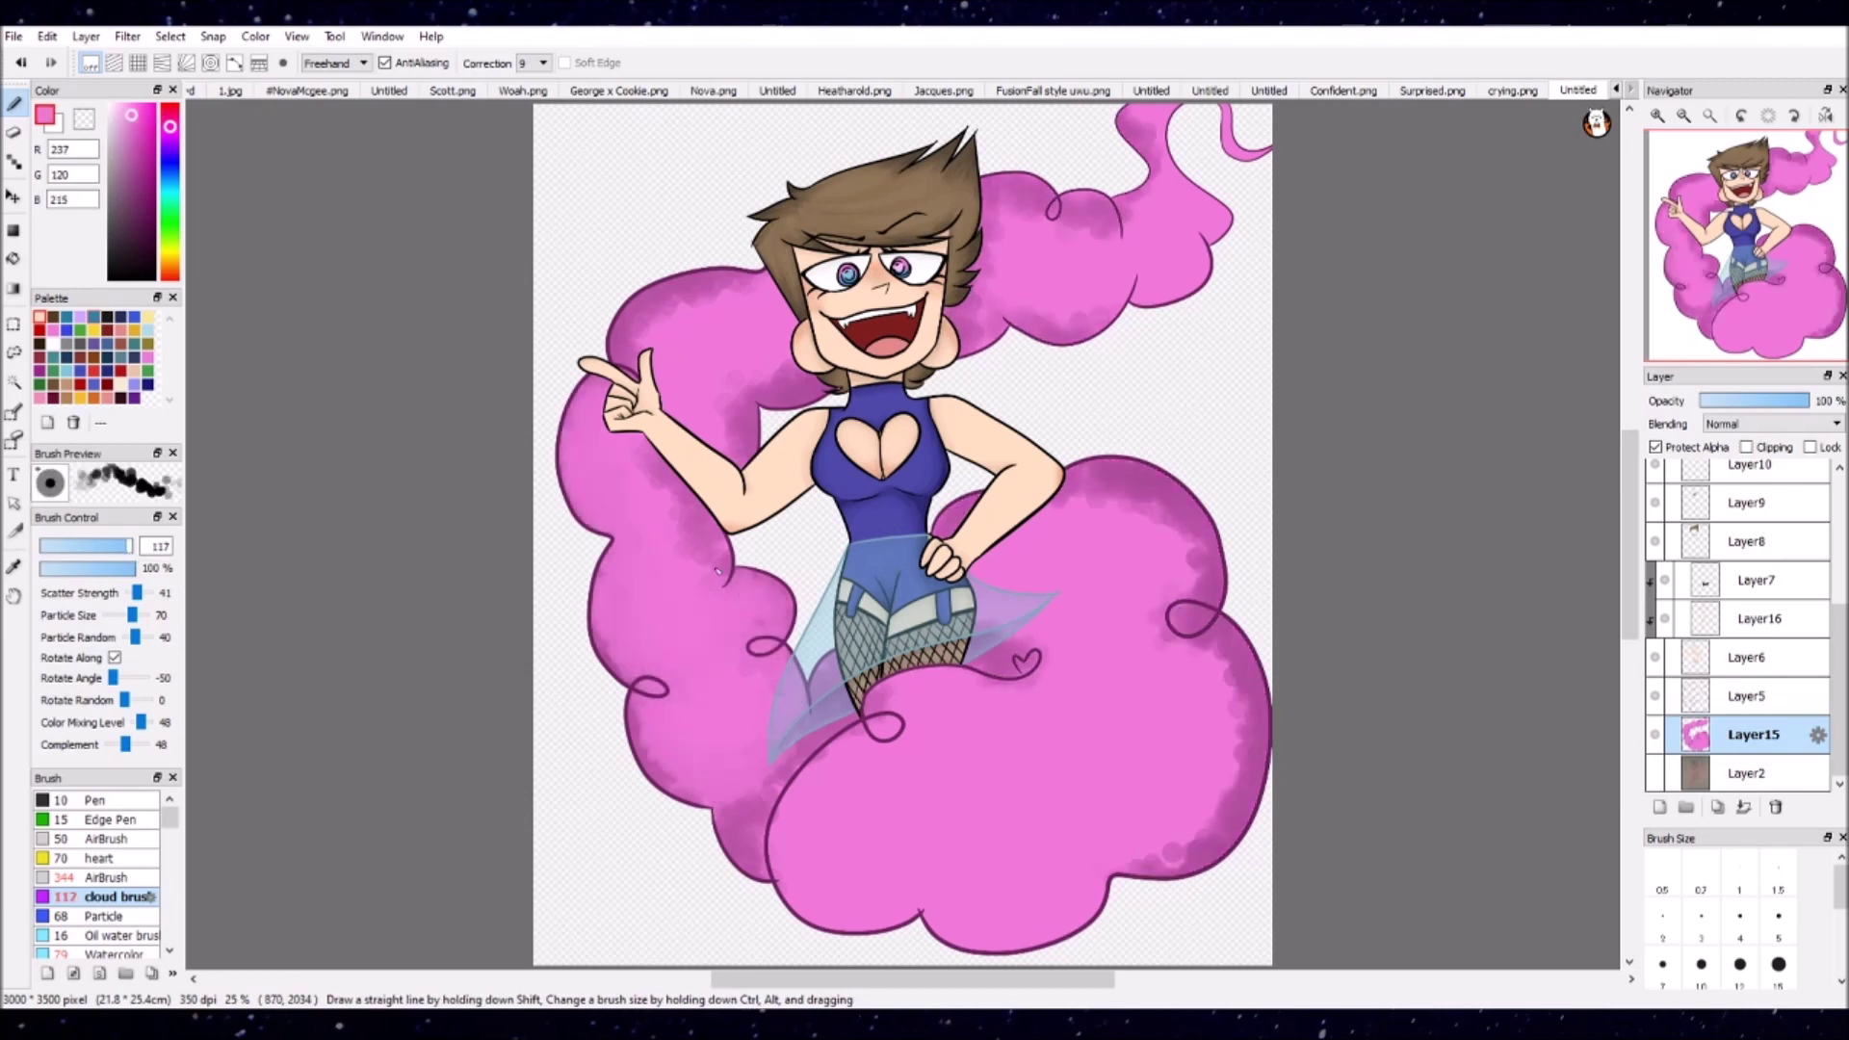
drag(737, 448, 824, 377)
drag(754, 810, 1035, 628)
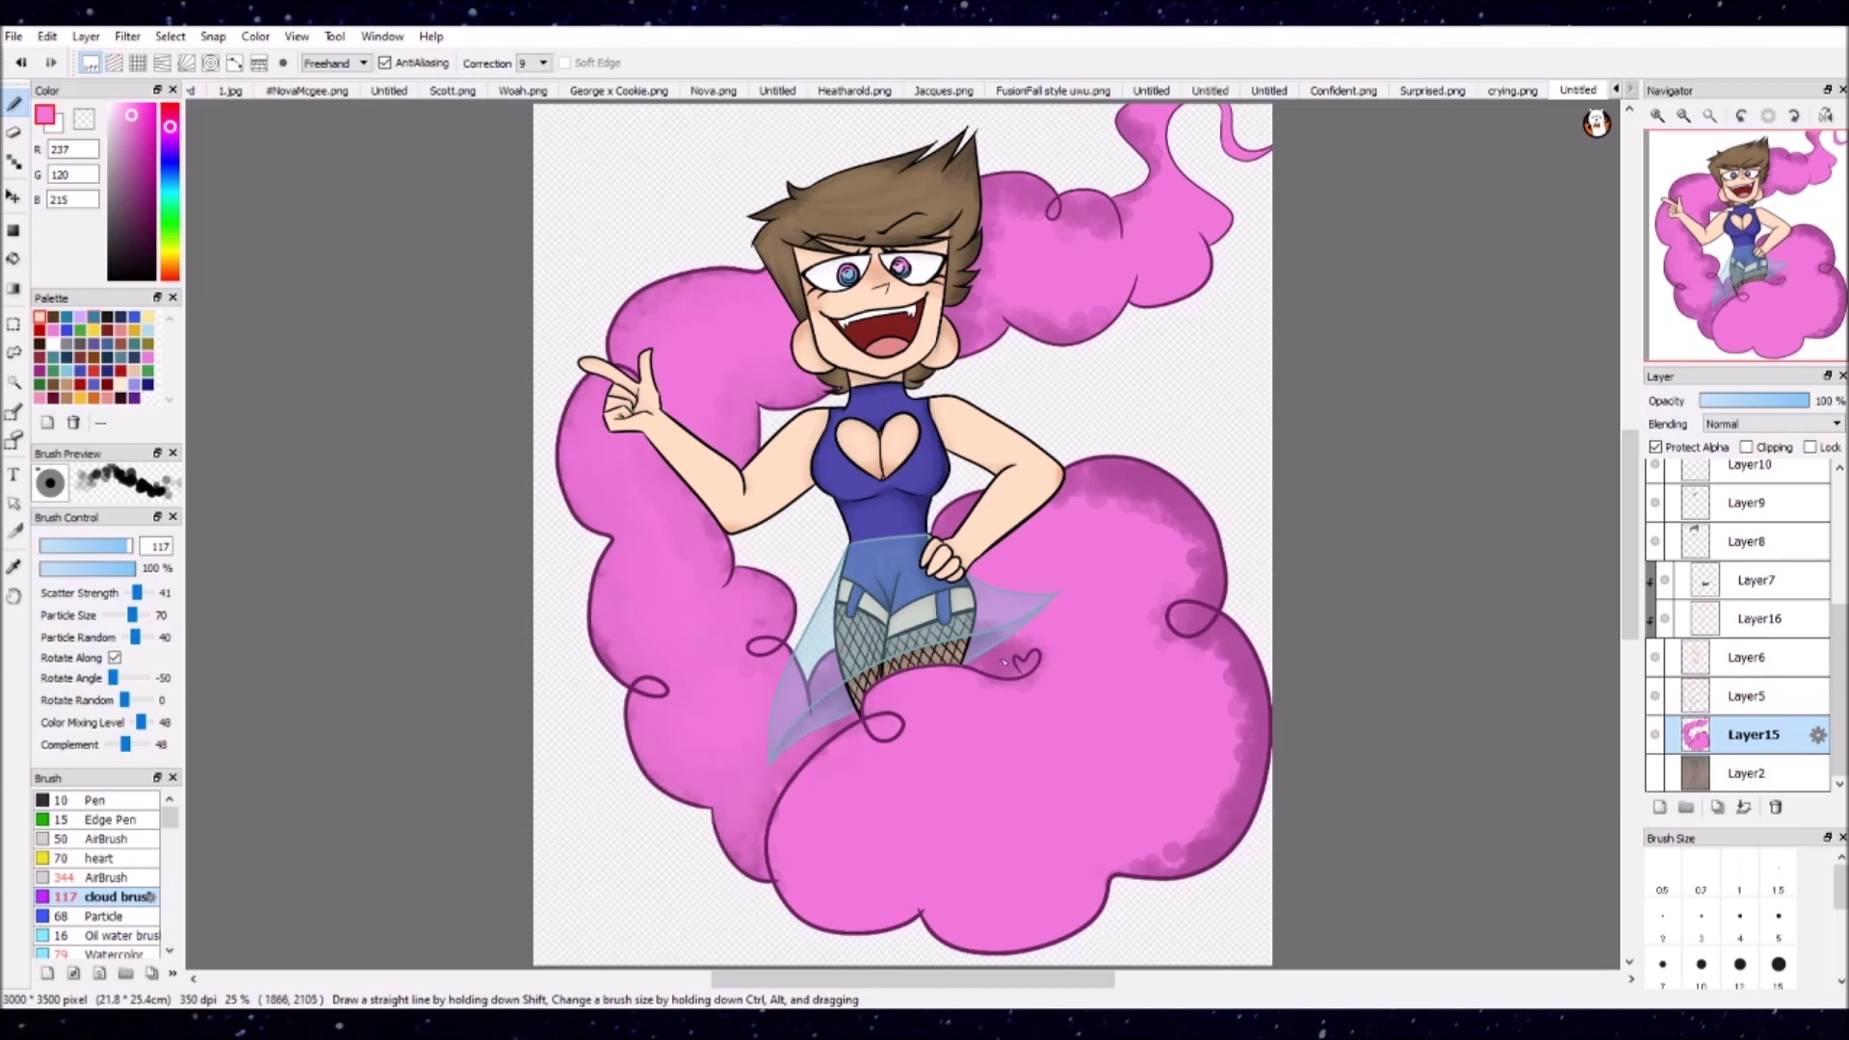
mouse_move(1047, 531)
mouse_down()
mouse_move(1215, 616)
mouse_move(1247, 847)
mouse_move(1242, 674)
mouse_up()
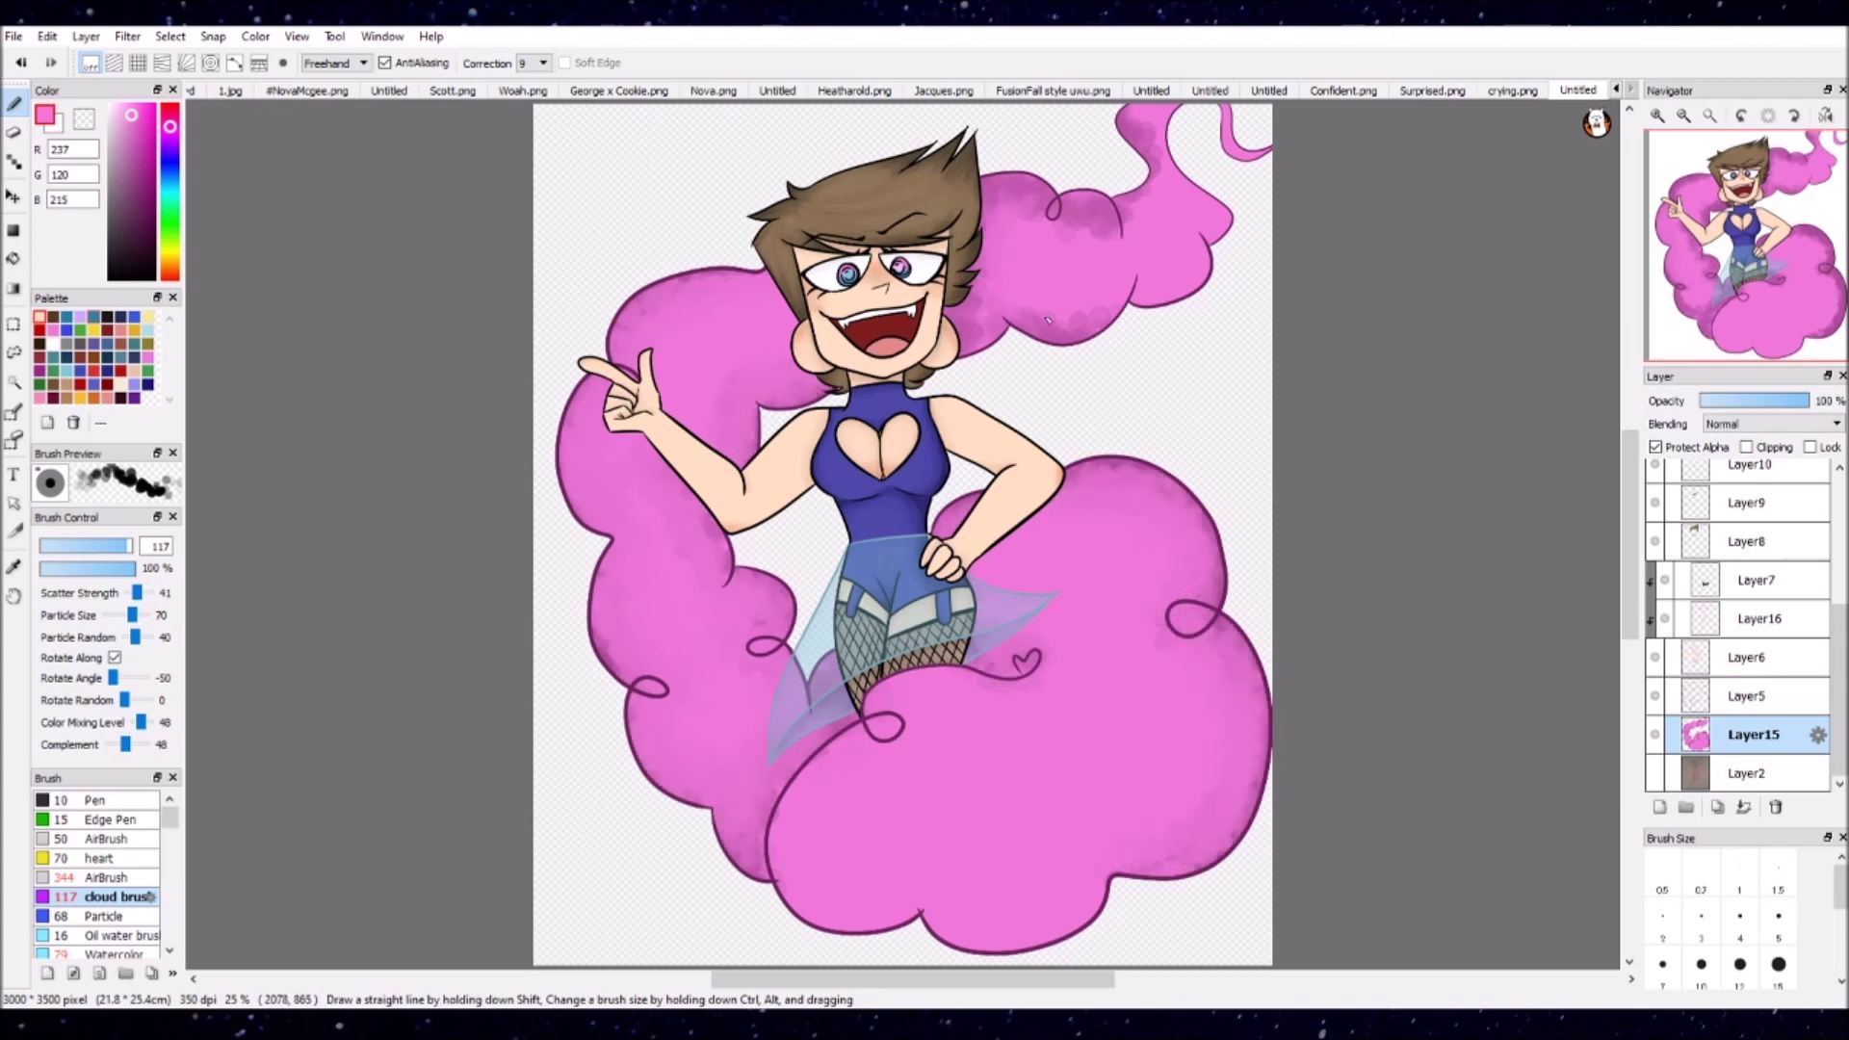
Step: Deepen the dark shading along the cloud's edges and blend it with RGB 236, 119, 214
mouse_move(616, 375)
mouse_down()
mouse_move(799, 289)
mouse_move(713, 559)
mouse_move(871, 710)
mouse_move(789, 790)
mouse_move(675, 453)
mouse_move(954, 511)
mouse_move(945, 678)
mouse_move(1247, 732)
mouse_move(1204, 866)
mouse_up()
mouse_move(963, 337)
mouse_down()
mouse_move(1085, 214)
mouse_move(1204, 289)
mouse_up()
alt+click(1027, 261)
mouse_move(771, 364)
mouse_down()
mouse_move(698, 286)
mouse_move(666, 486)
mouse_move(680, 723)
mouse_move(766, 899)
mouse_move(782, 626)
mouse_move(883, 735)
mouse_up()
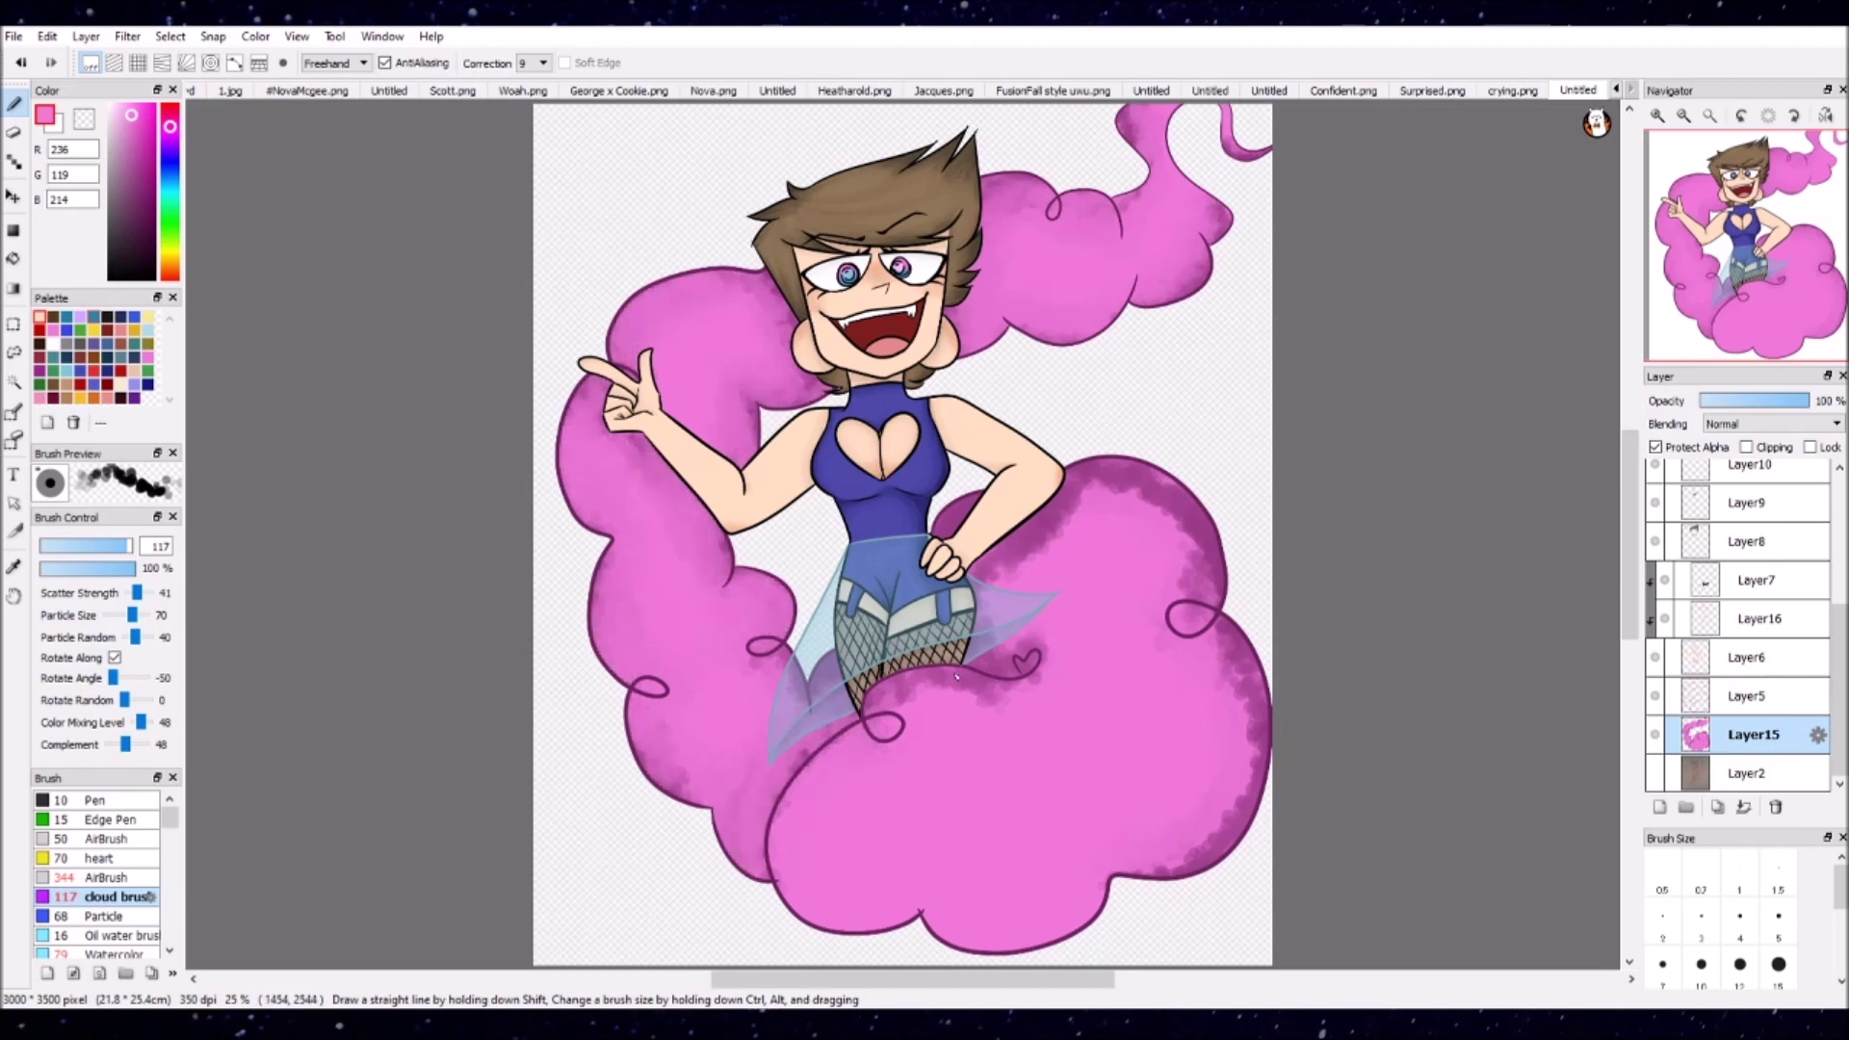
mouse_move(1039, 585)
mouse_down()
mouse_move(1203, 491)
mouse_move(1247, 731)
mouse_move(1204, 866)
mouse_up()
Step: Paint light pink highlights, RGB 248, 178, 234, along the middle of the cloud tail and across its large lower puff
click(117, 108)
mouse_move(799, 828)
mouse_down()
mouse_move(846, 882)
mouse_move(1088, 915)
mouse_up()
drag(1156, 318, 954, 265)
drag(1184, 106, 1146, 260)
mouse_move(674, 289)
mouse_down()
mouse_move(665, 520)
mouse_move(741, 751)
mouse_up()
drag(1156, 578, 1060, 799)
alt+click(780, 809)
drag(780, 809, 823, 884)
mouse_move(979, 770)
mouse_down()
mouse_move(1069, 785)
mouse_move(1157, 842)
mouse_up()
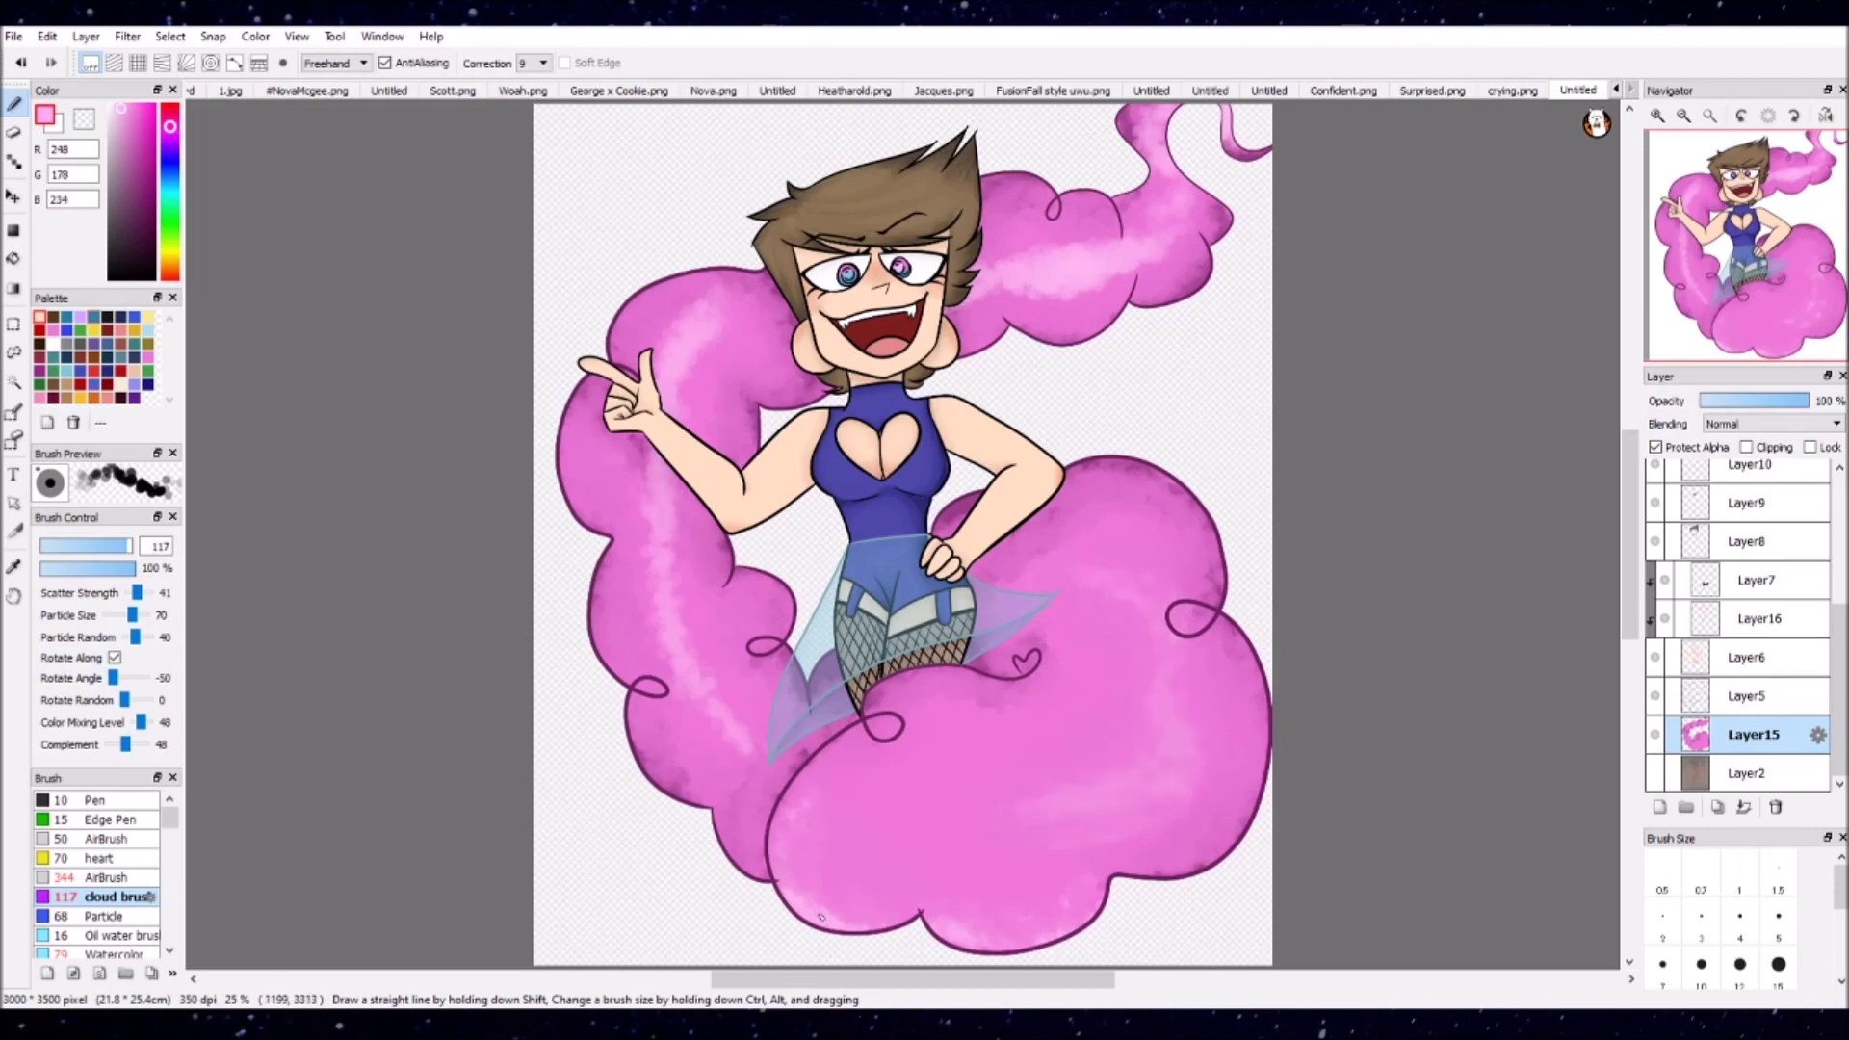
drag(822, 917, 829, 871)
Step: Soften the cloud's highlights with the pink tones RGB 236, 119, 214 and 231, 120, 210
alt+click(829, 870)
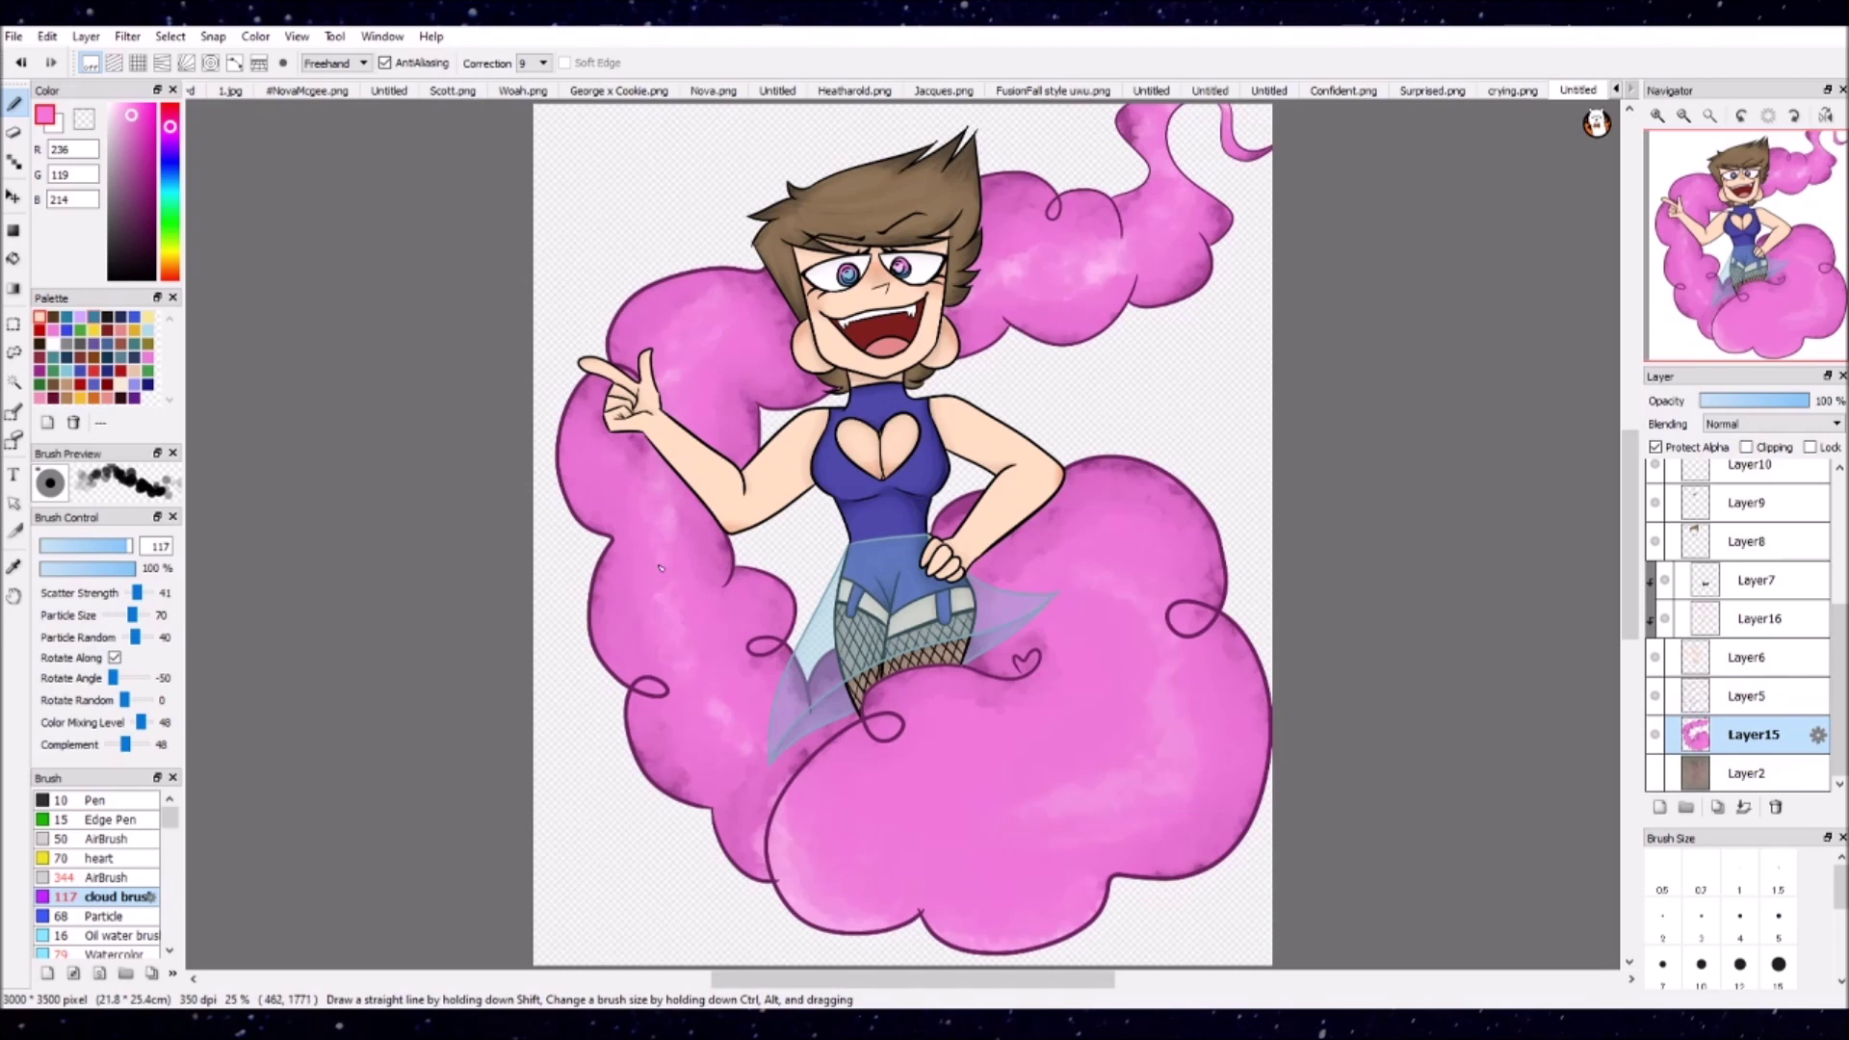
alt+click(660, 569)
drag(1016, 318, 1070, 308)
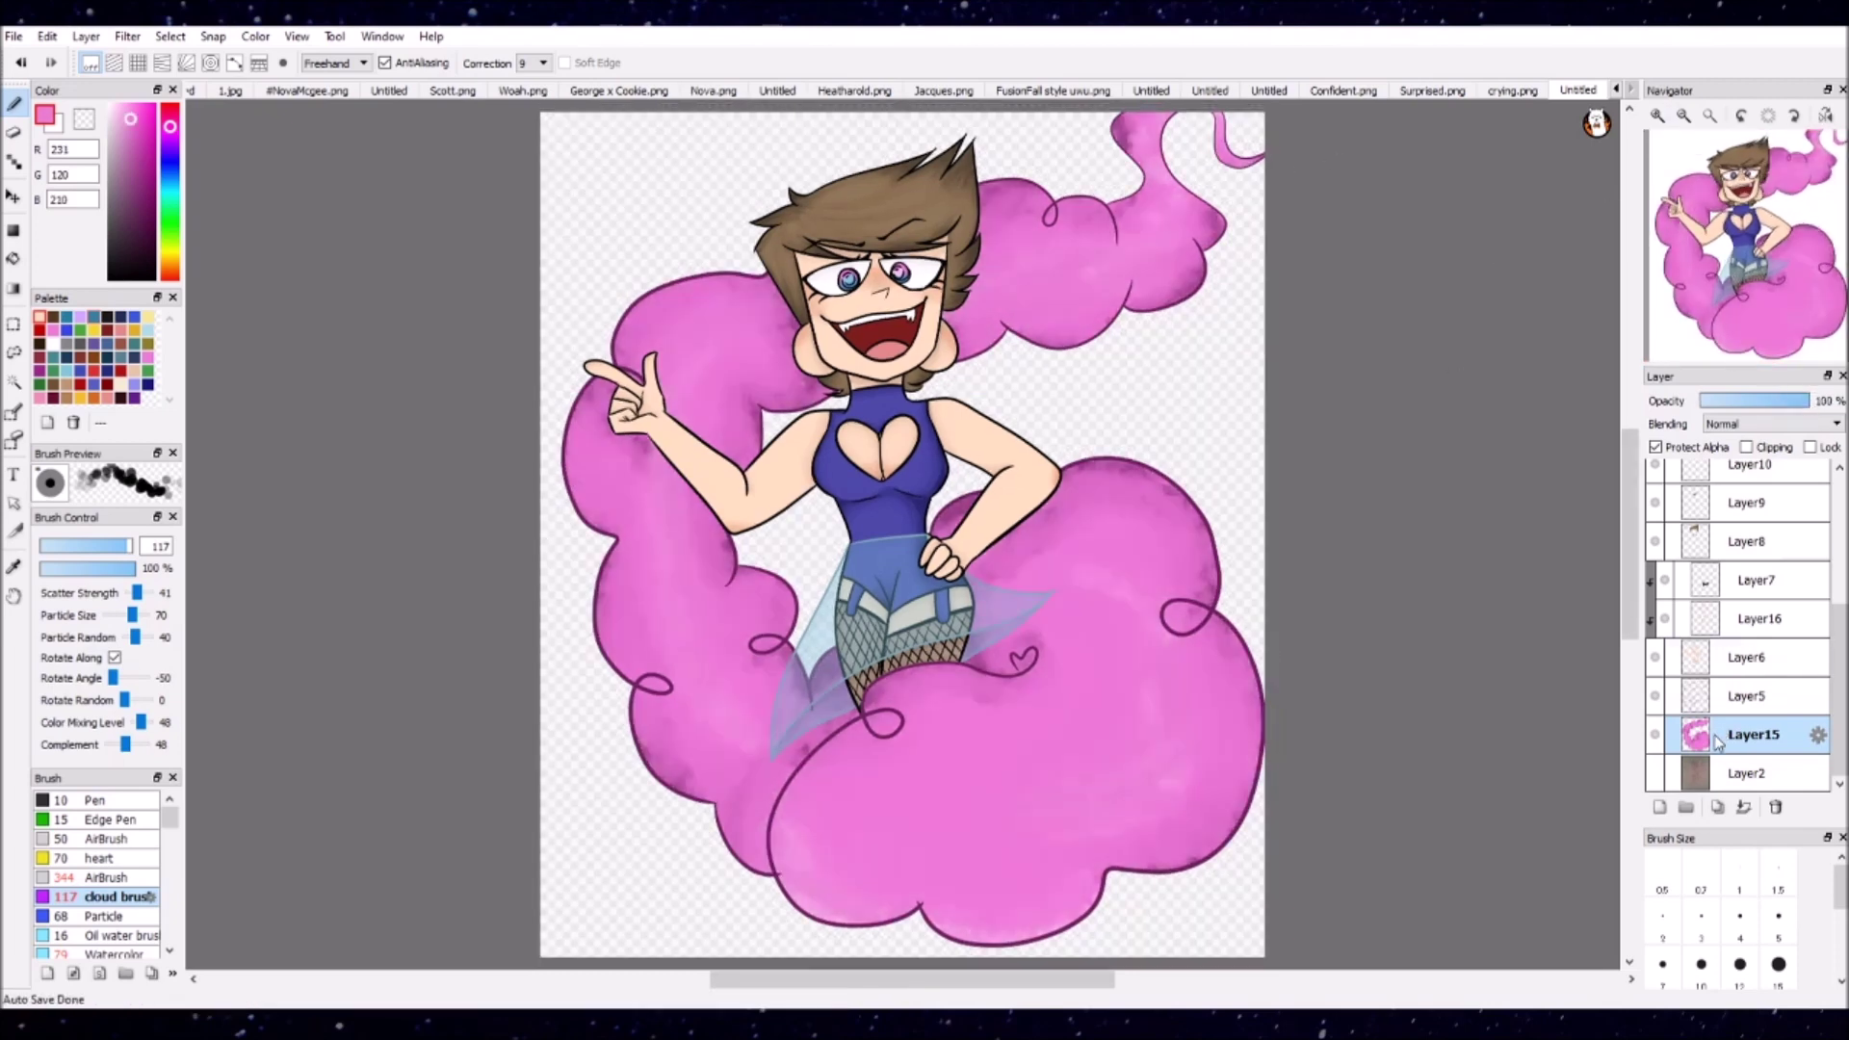
Step: Add a layer clipped to the cloud layer, choose the heart brush and set the stroke correction to 1
click(1659, 808)
click(100, 858)
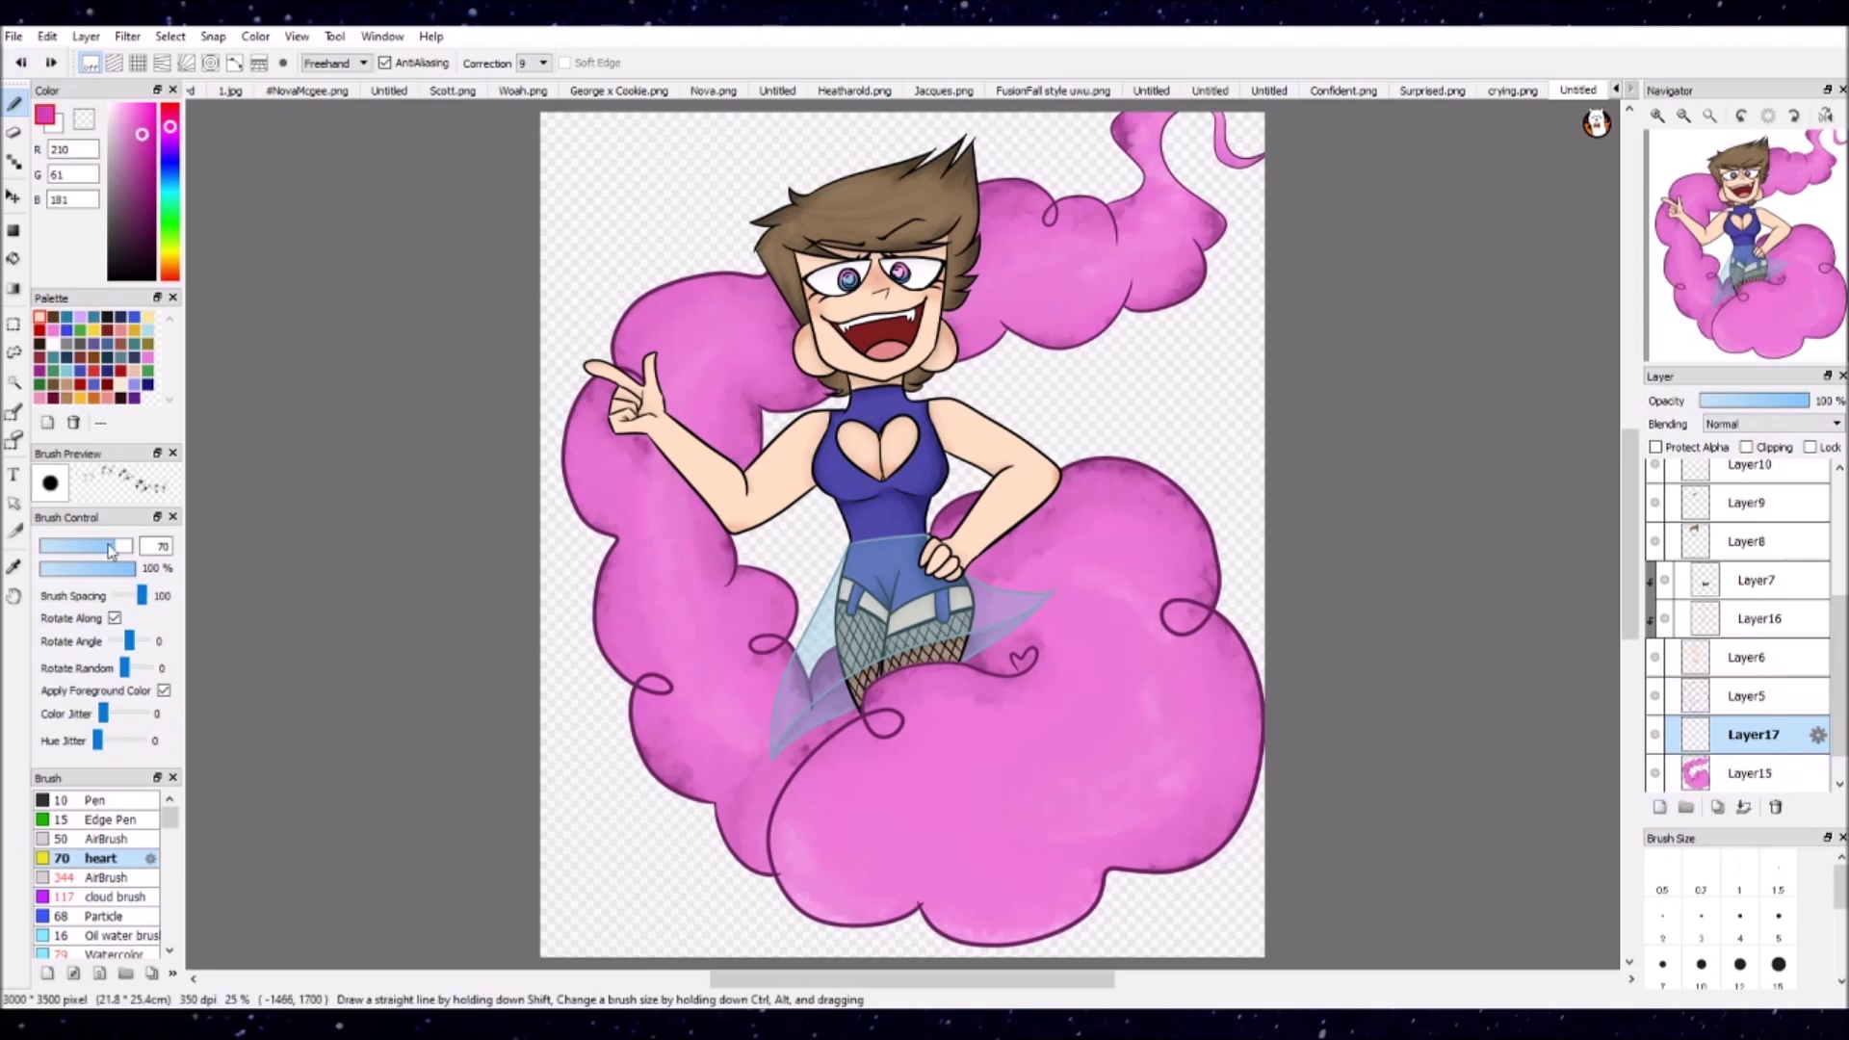
drag(867, 500, 924, 540)
drag(819, 770, 934, 867)
key(ctrl+z)
click(1746, 449)
click(532, 62)
click(530, 176)
Step: Try stamping hearts across the cloud in RGB 210, 61, 181, and clear them from the layer
mouse_move(591, 574)
mouse_down()
mouse_move(1108, 279)
mouse_move(819, 905)
mouse_move(1122, 828)
mouse_move(1182, 698)
mouse_up()
drag(703, 602, 766, 693)
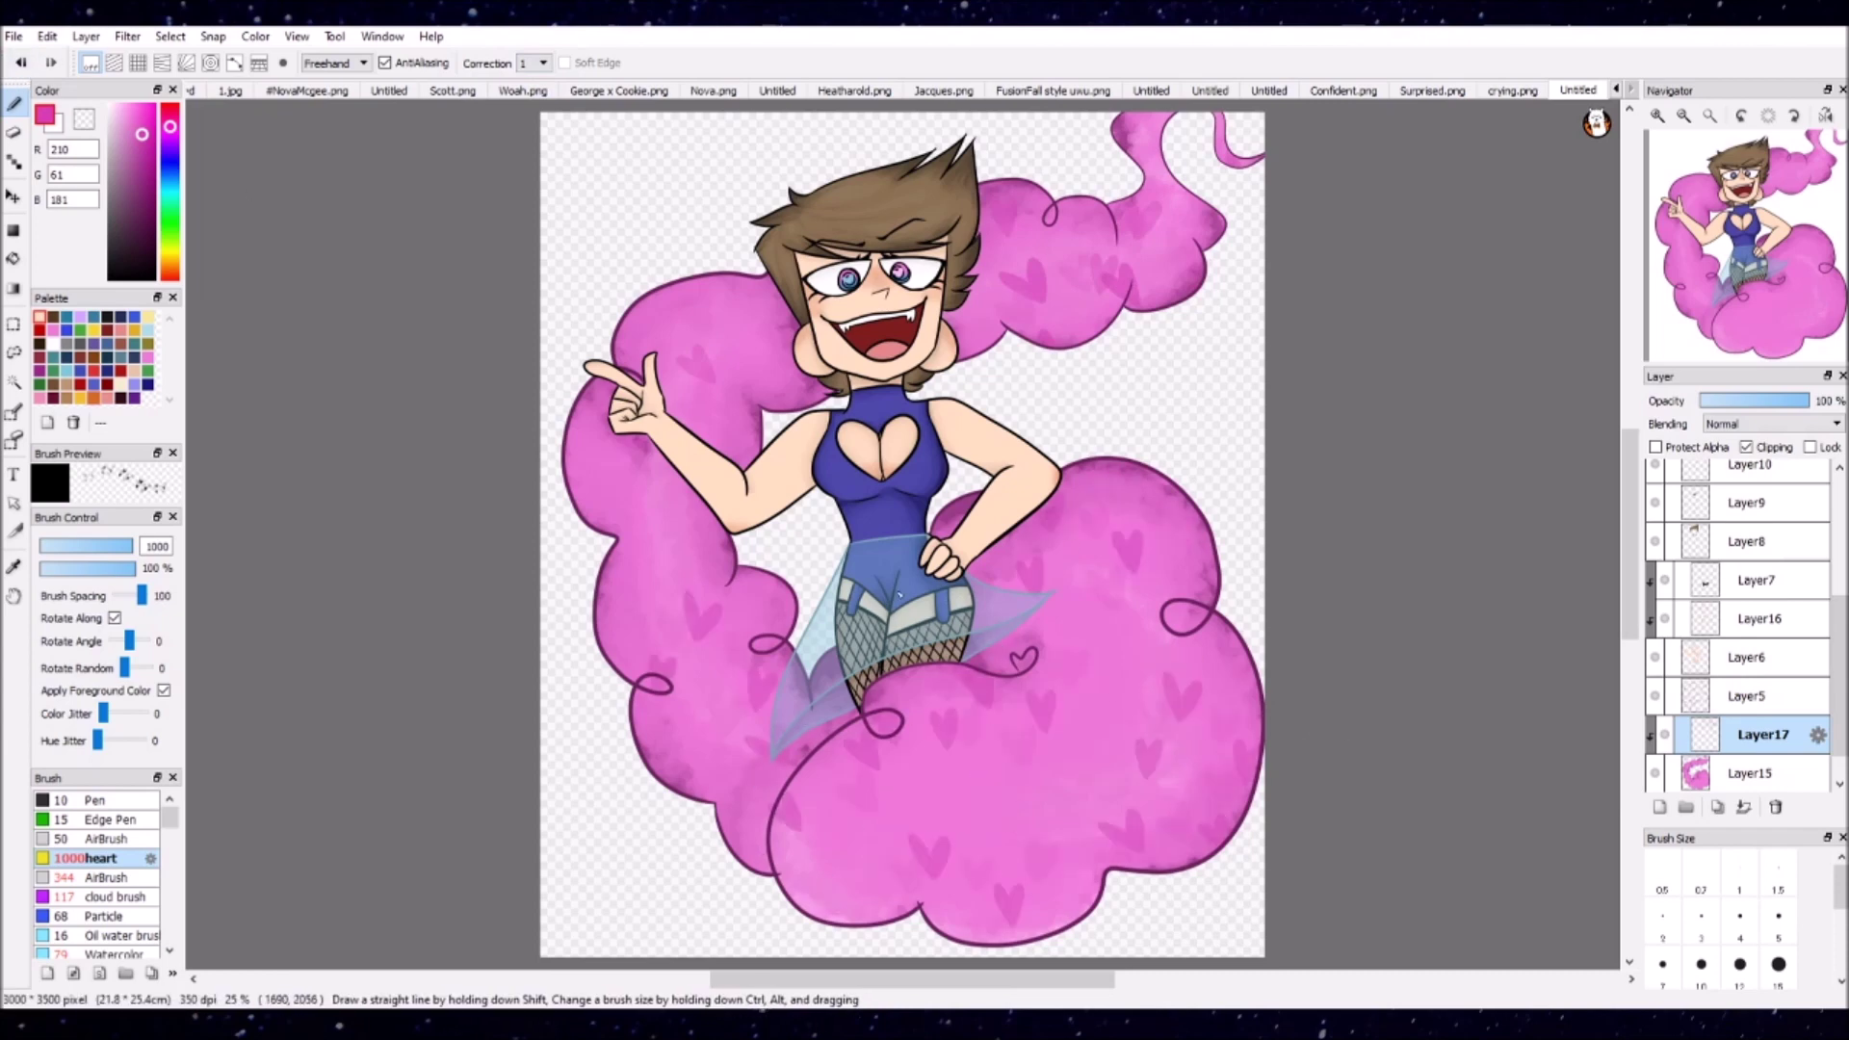
drag(1040, 703, 1108, 809)
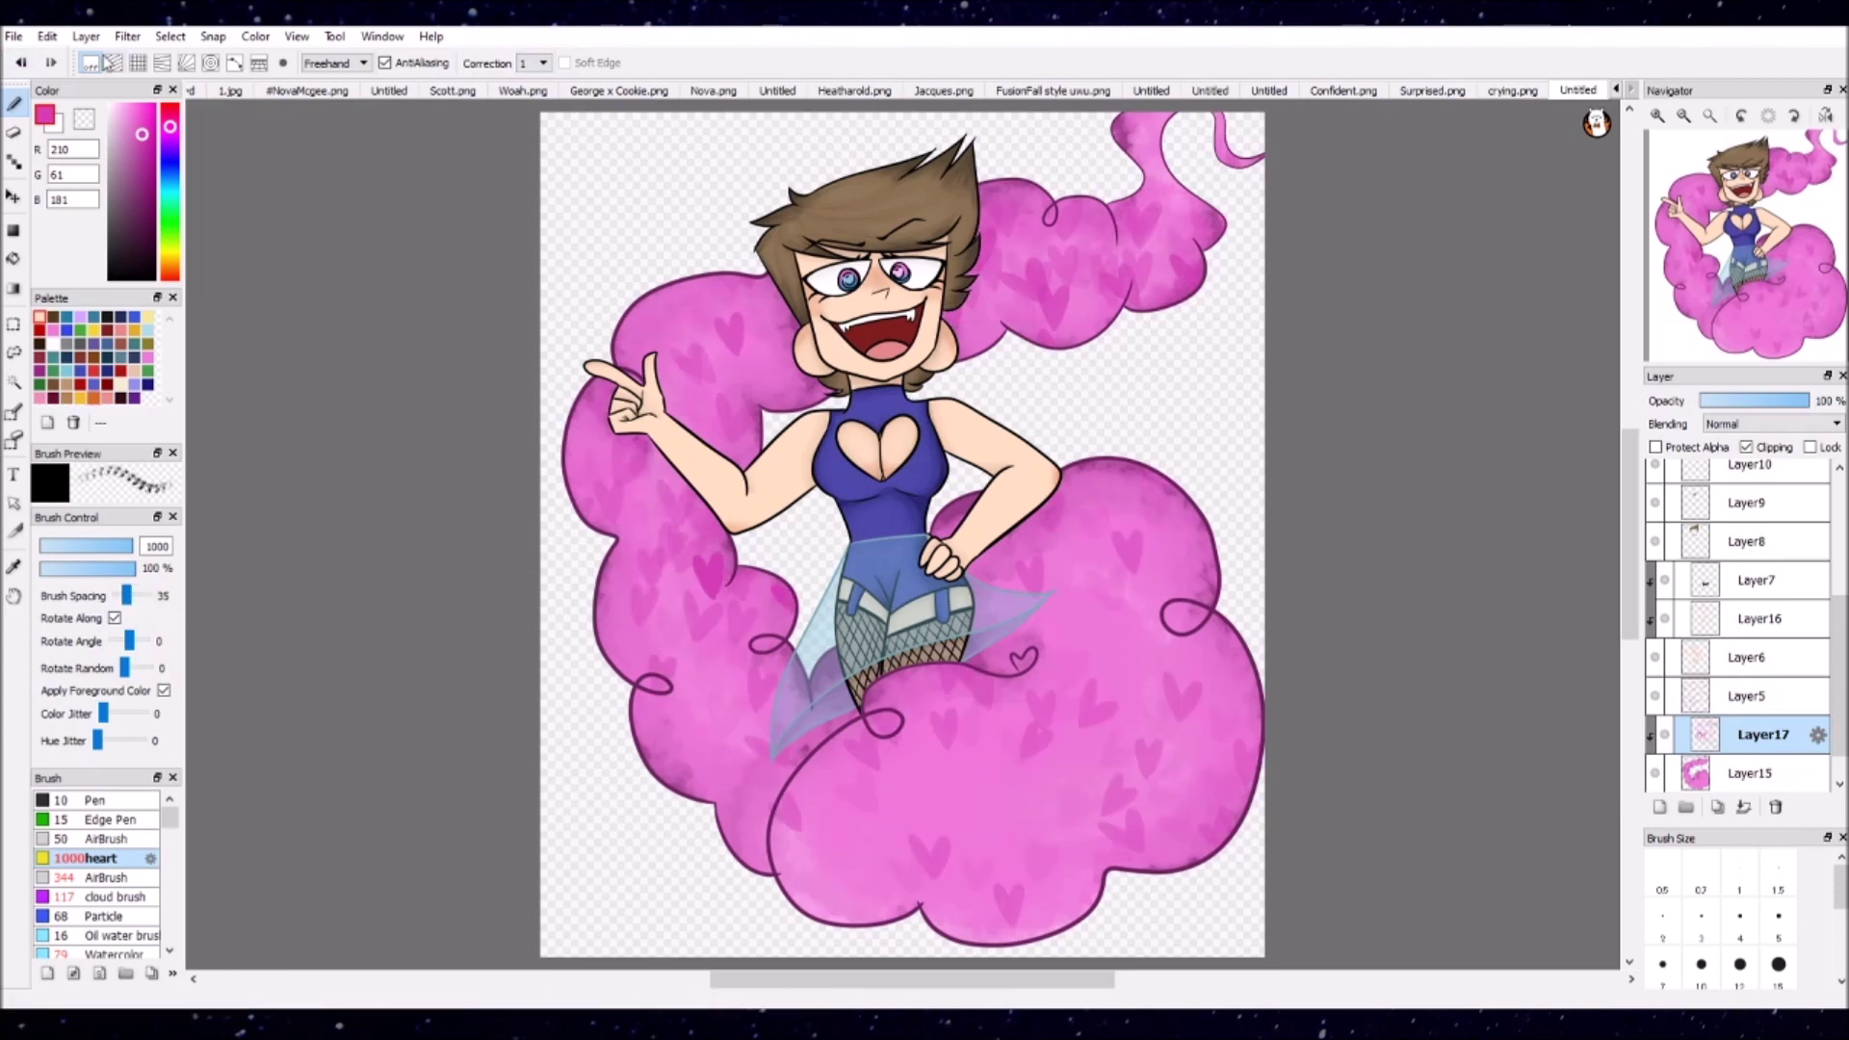
key(Delete)
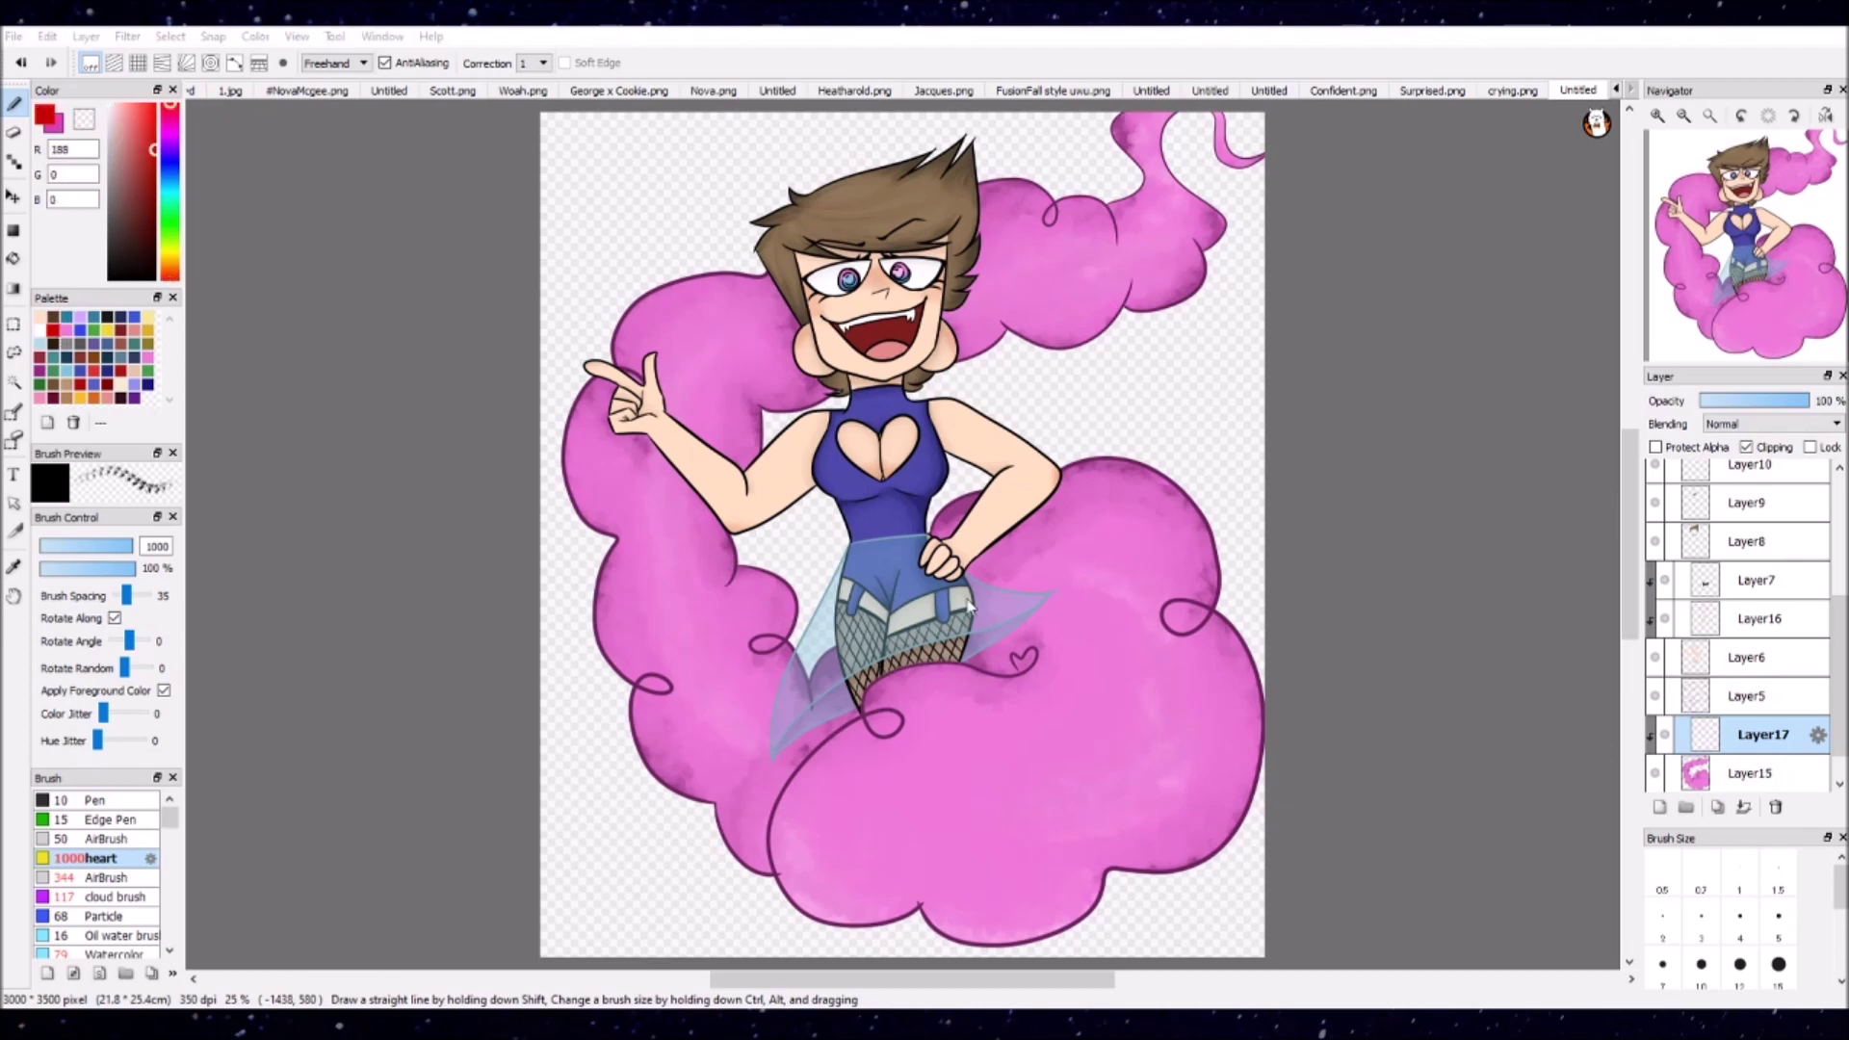
Step: Stamp a scattered pattern of hearts over the whole cloud in RGB 243, 0, 196 with the size 1000 heart brush
click(169, 125)
drag(632, 339, 732, 328)
click(153, 114)
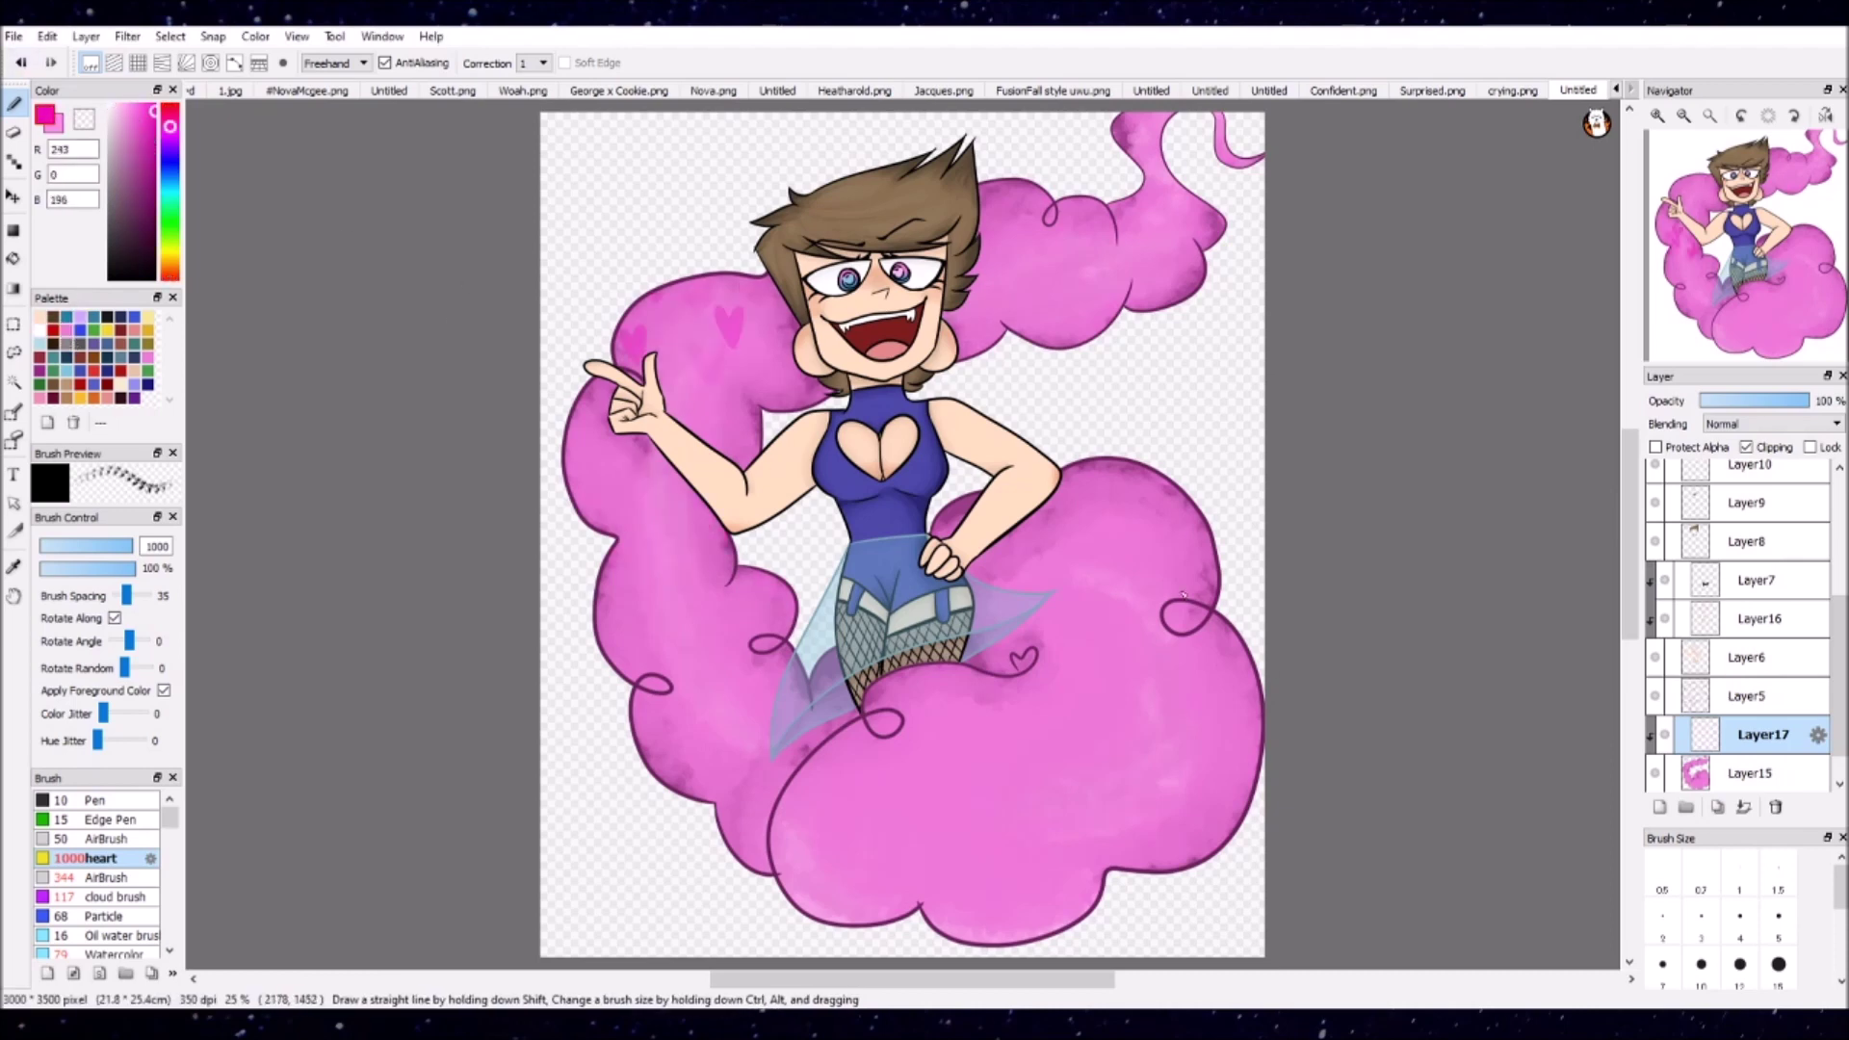
mouse_move(1050, 830)
mouse_down()
mouse_move(1035, 318)
mouse_move(617, 631)
mouse_move(1011, 886)
mouse_up()
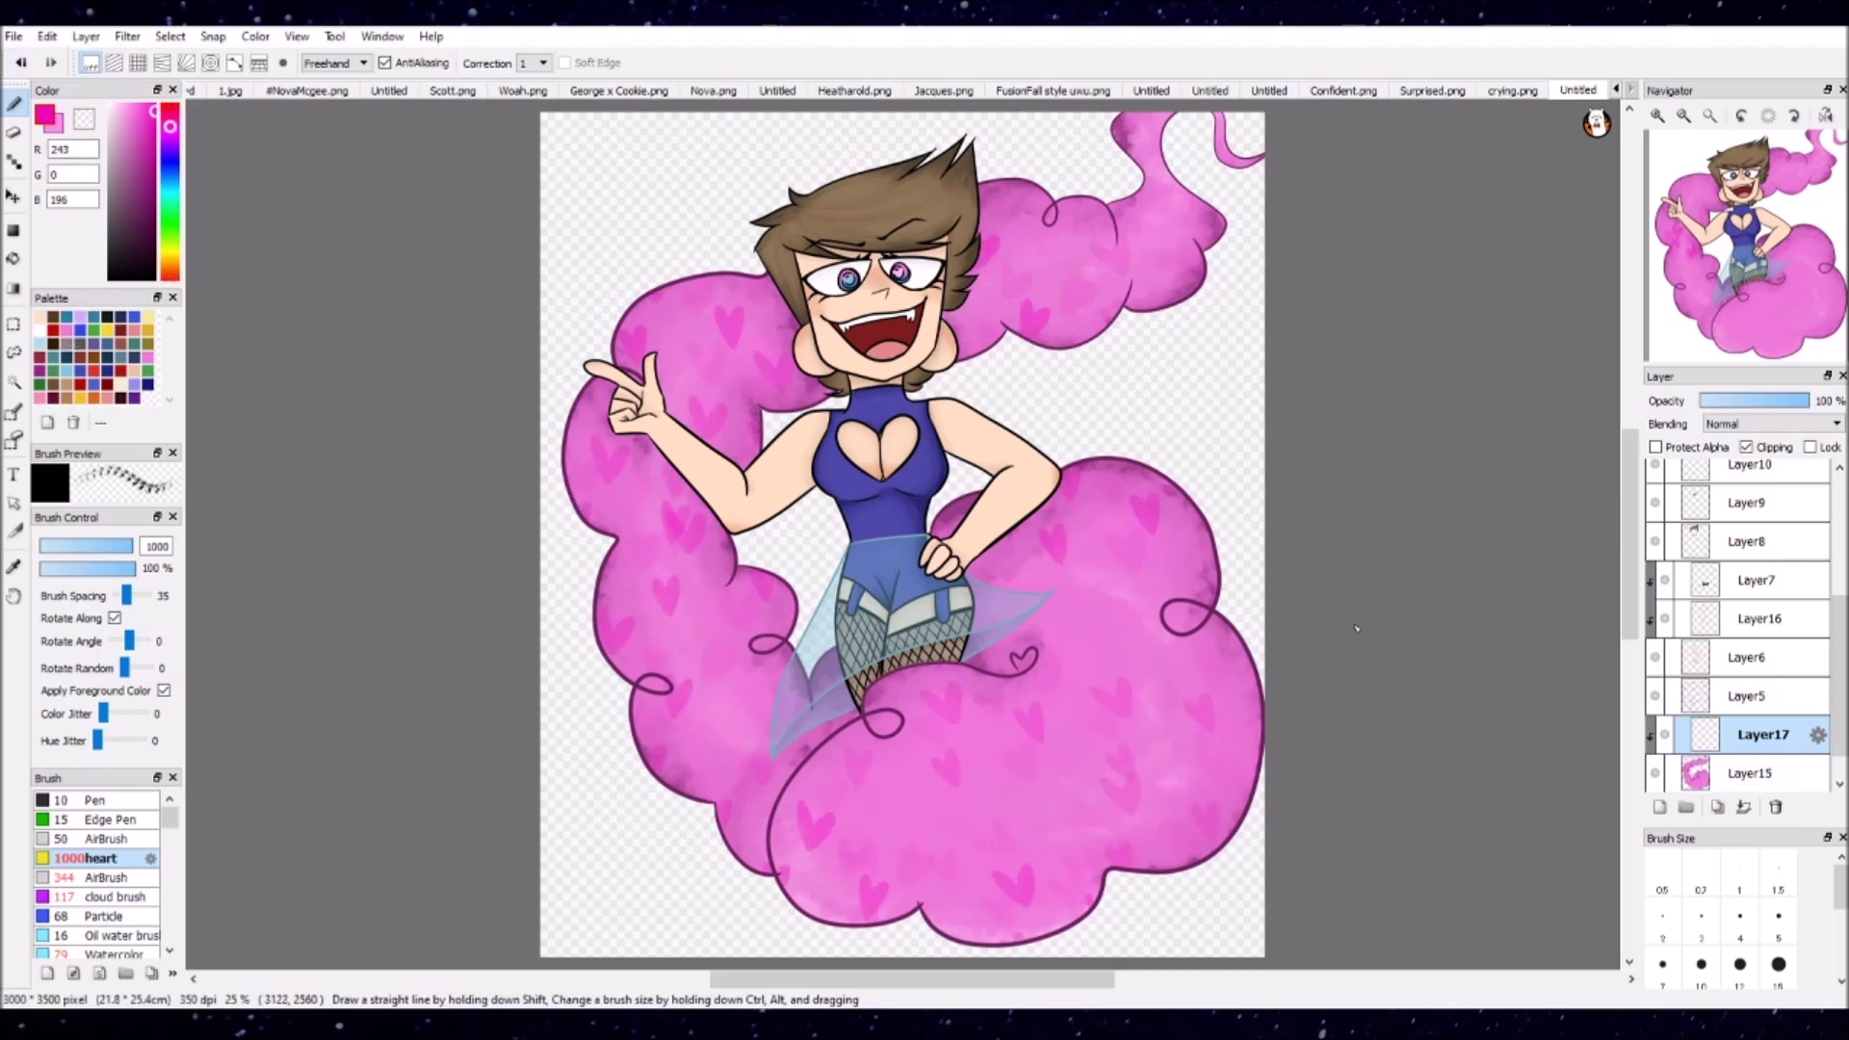
Step: Try blending modes such as Burn on the cloud layer, return it to Normal and lower its opacity to 86%
scroll(1231, 282, up, 2)
click(1752, 773)
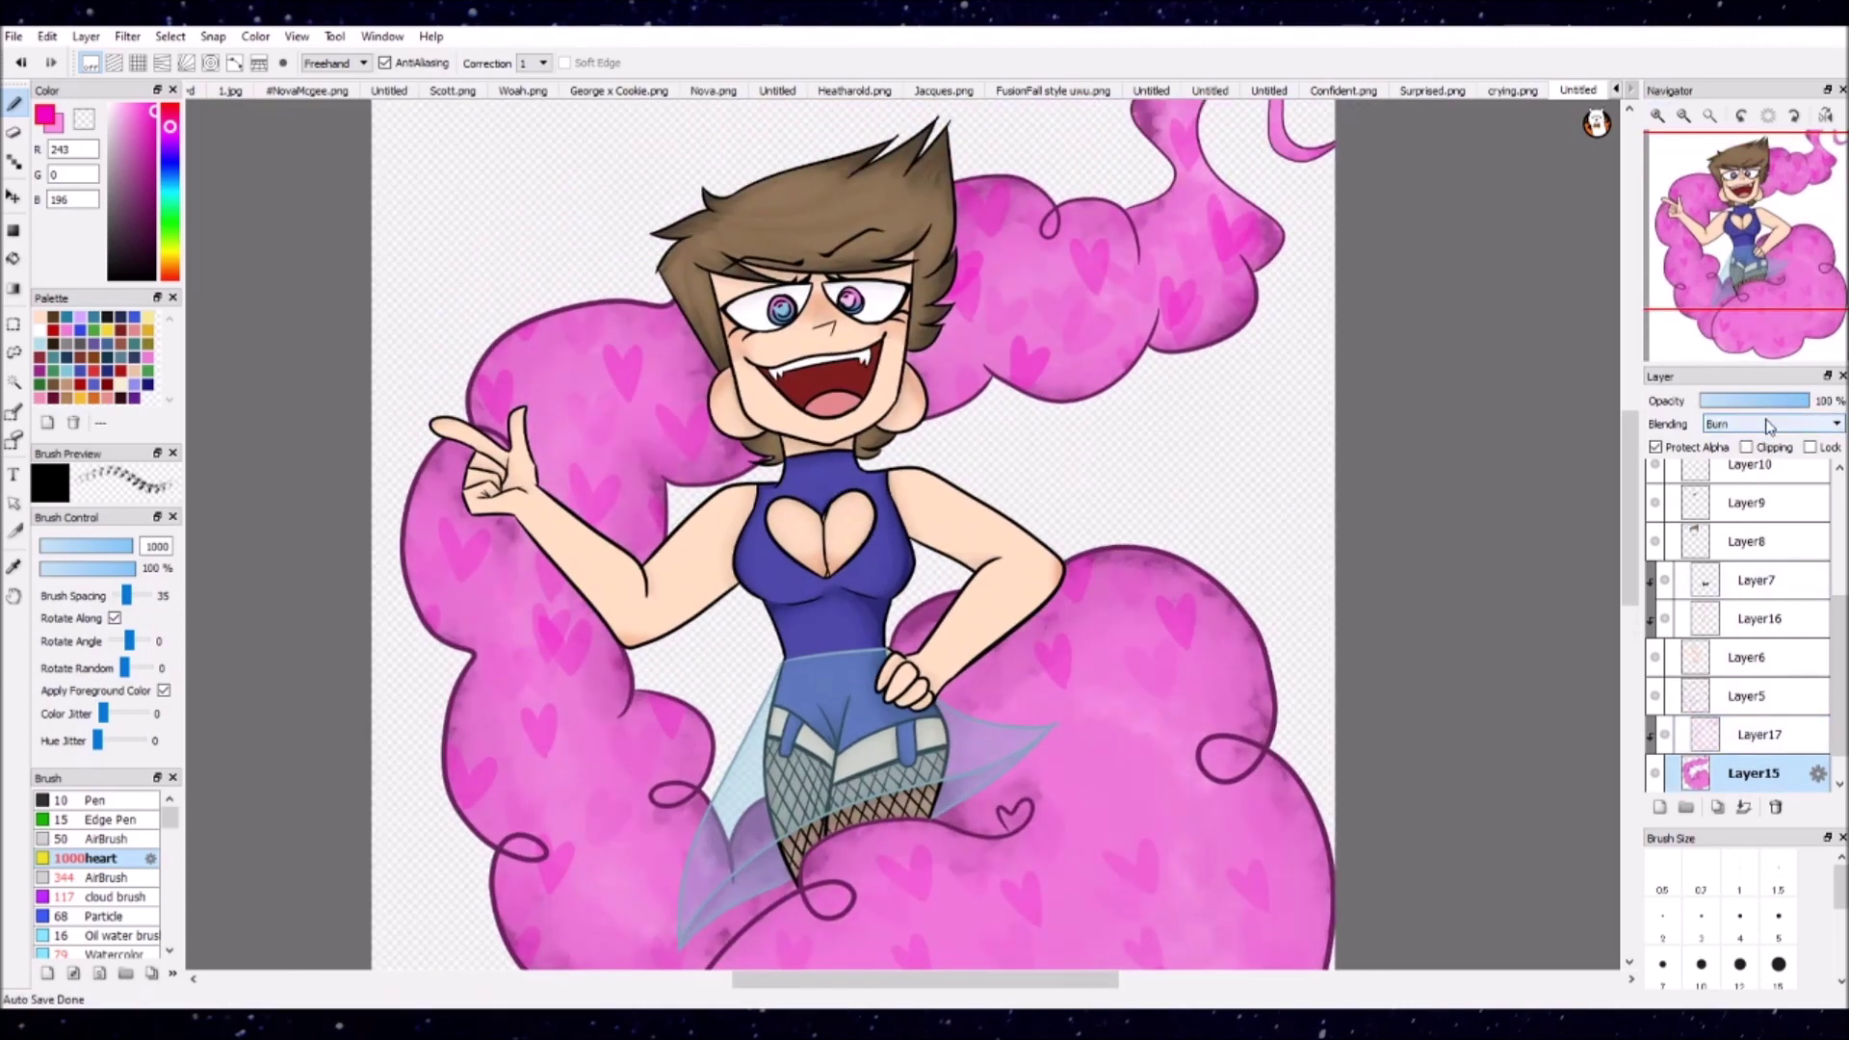
scroll(1784, 425, up, 5)
click(1791, 401)
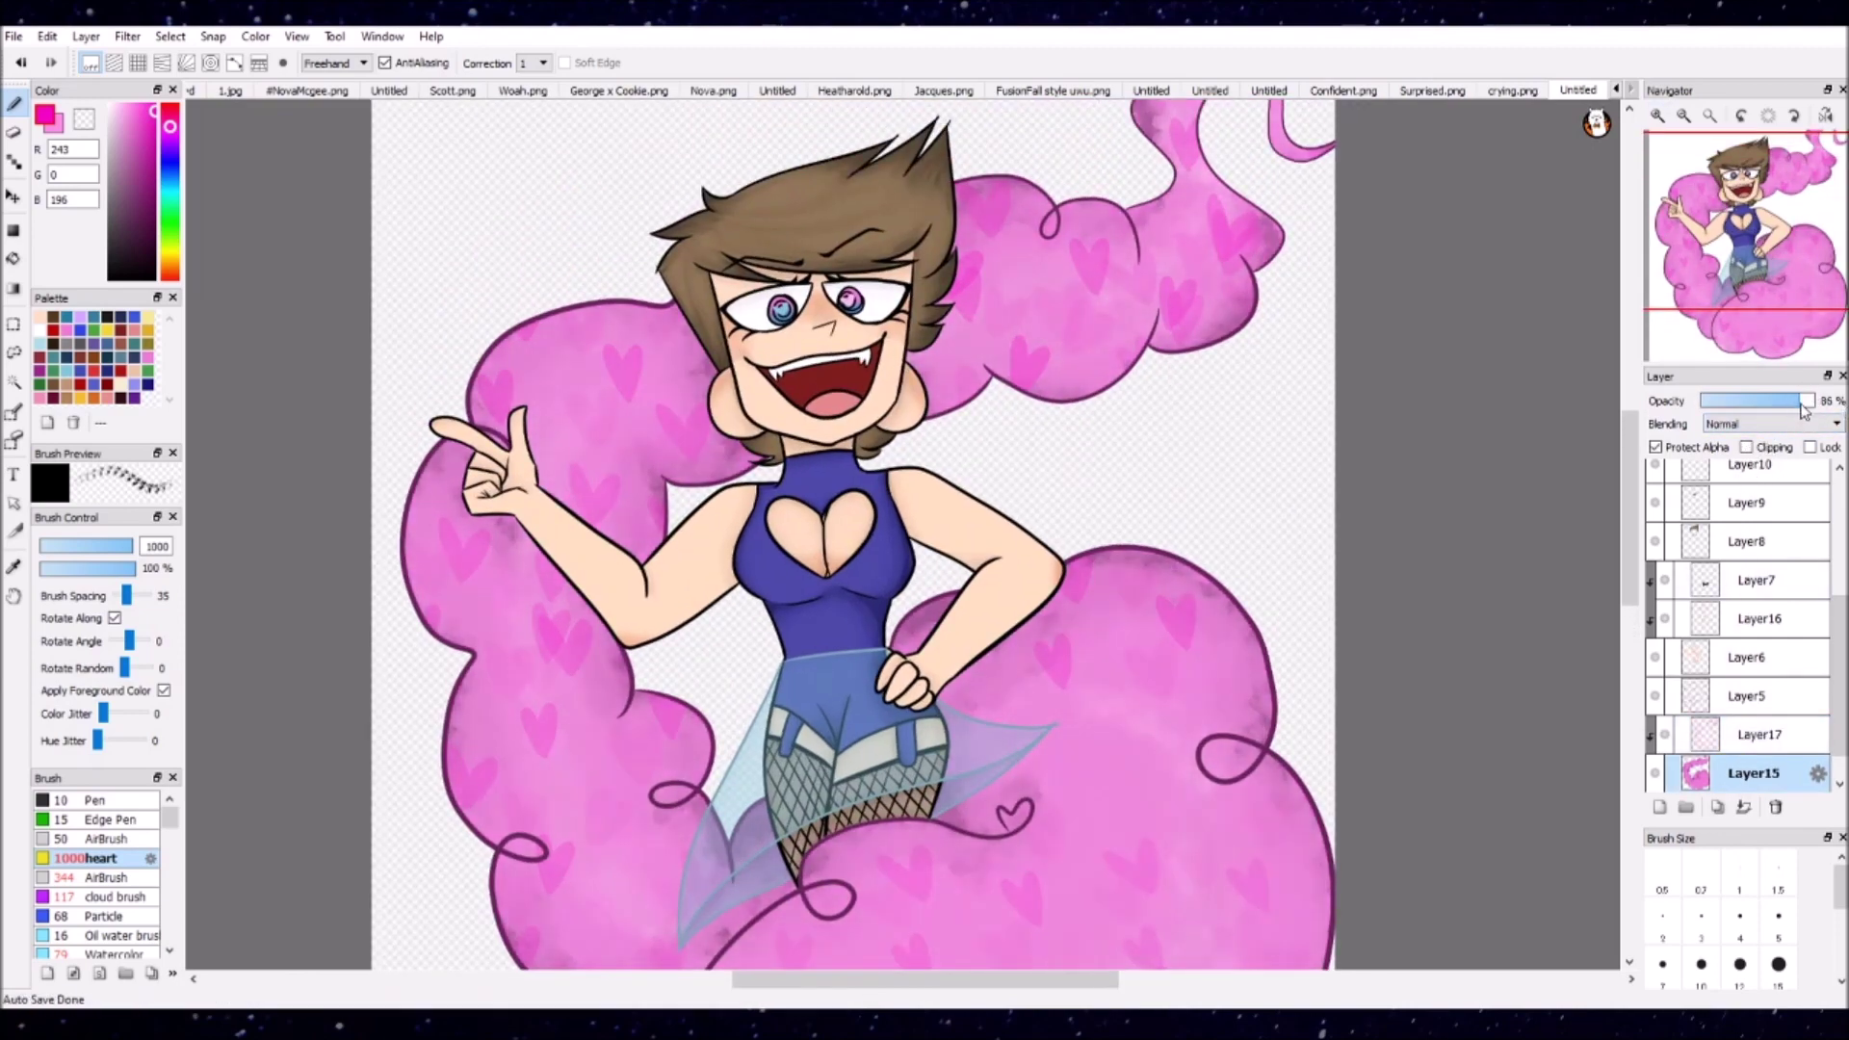
Step: Add a layer beneath the cloud layer and start a Magic Wand selection of the character and cloud silhouette
click(1709, 116)
scroll(1762, 539, up, 5)
click(1753, 479)
drag(1765, 484, 1752, 736)
click(14, 381)
click(862, 539)
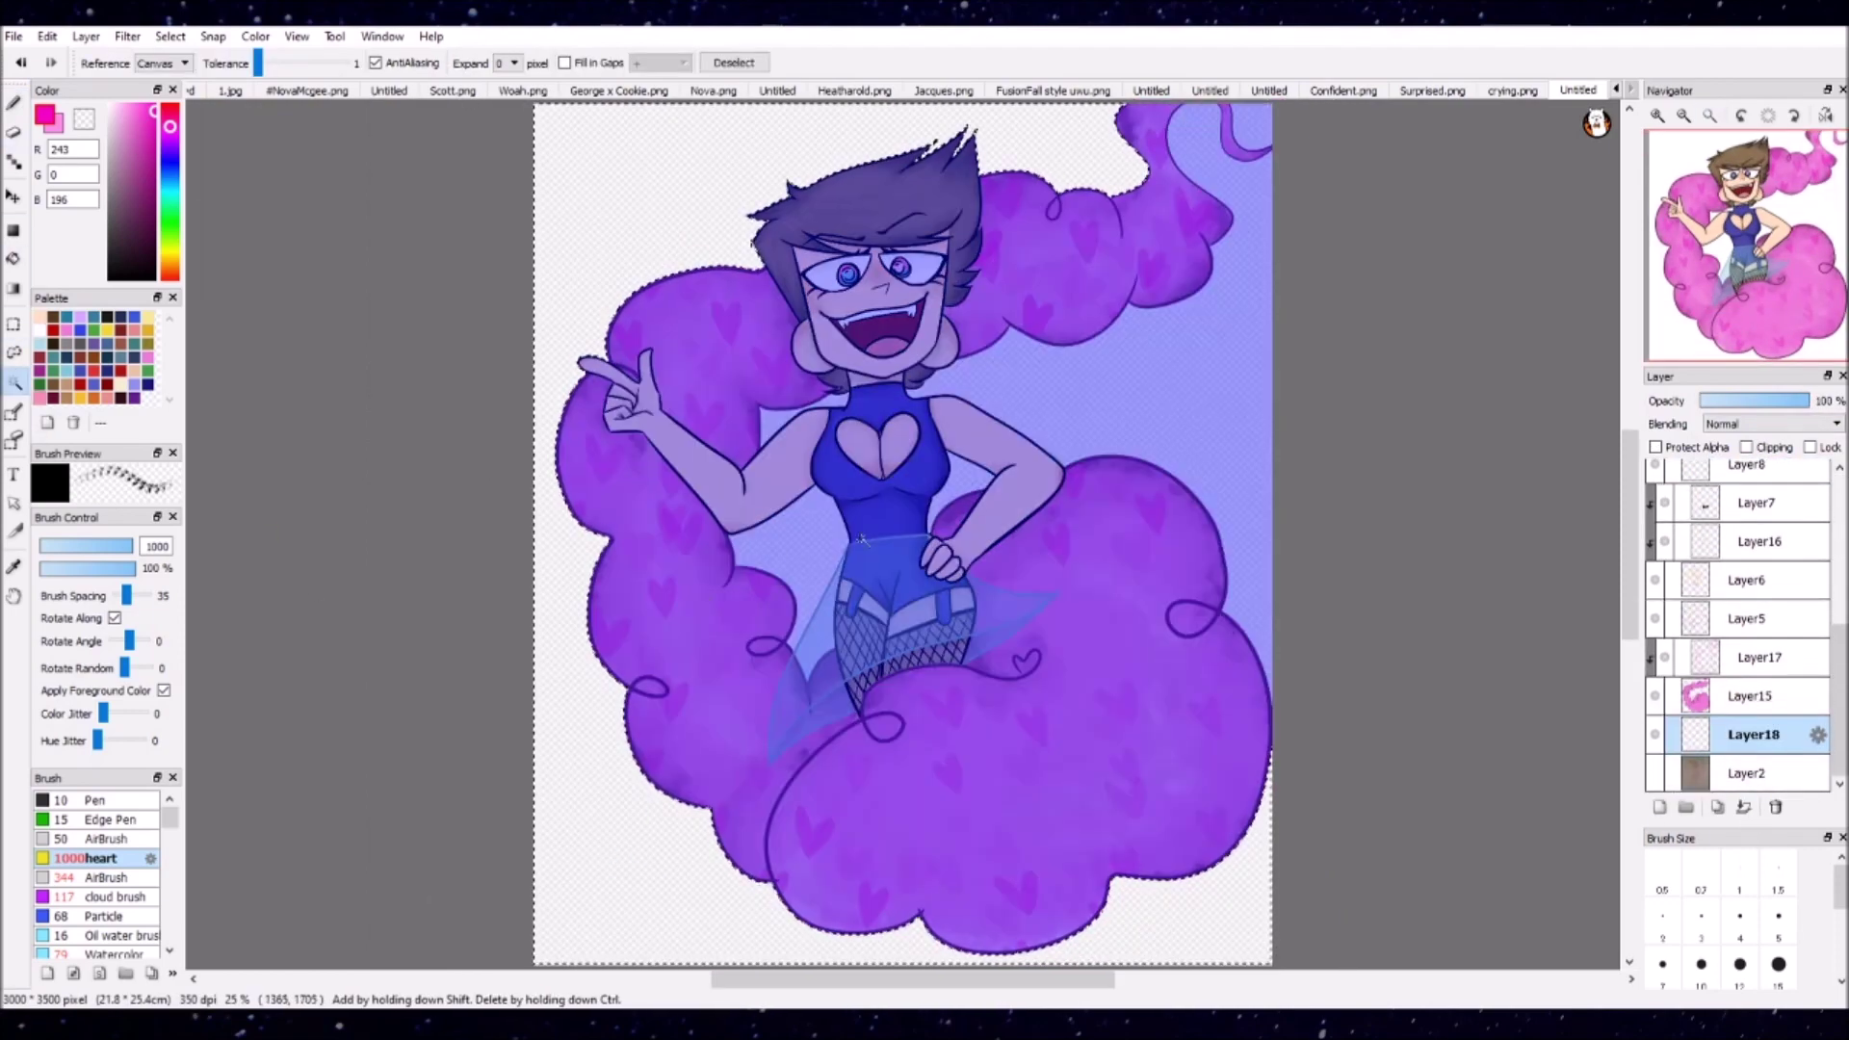
Step: Hide the skirt's sheer fill and refine the silhouette selection around the arms and the gap beside the skirt
scroll(1516, 468, up, 2)
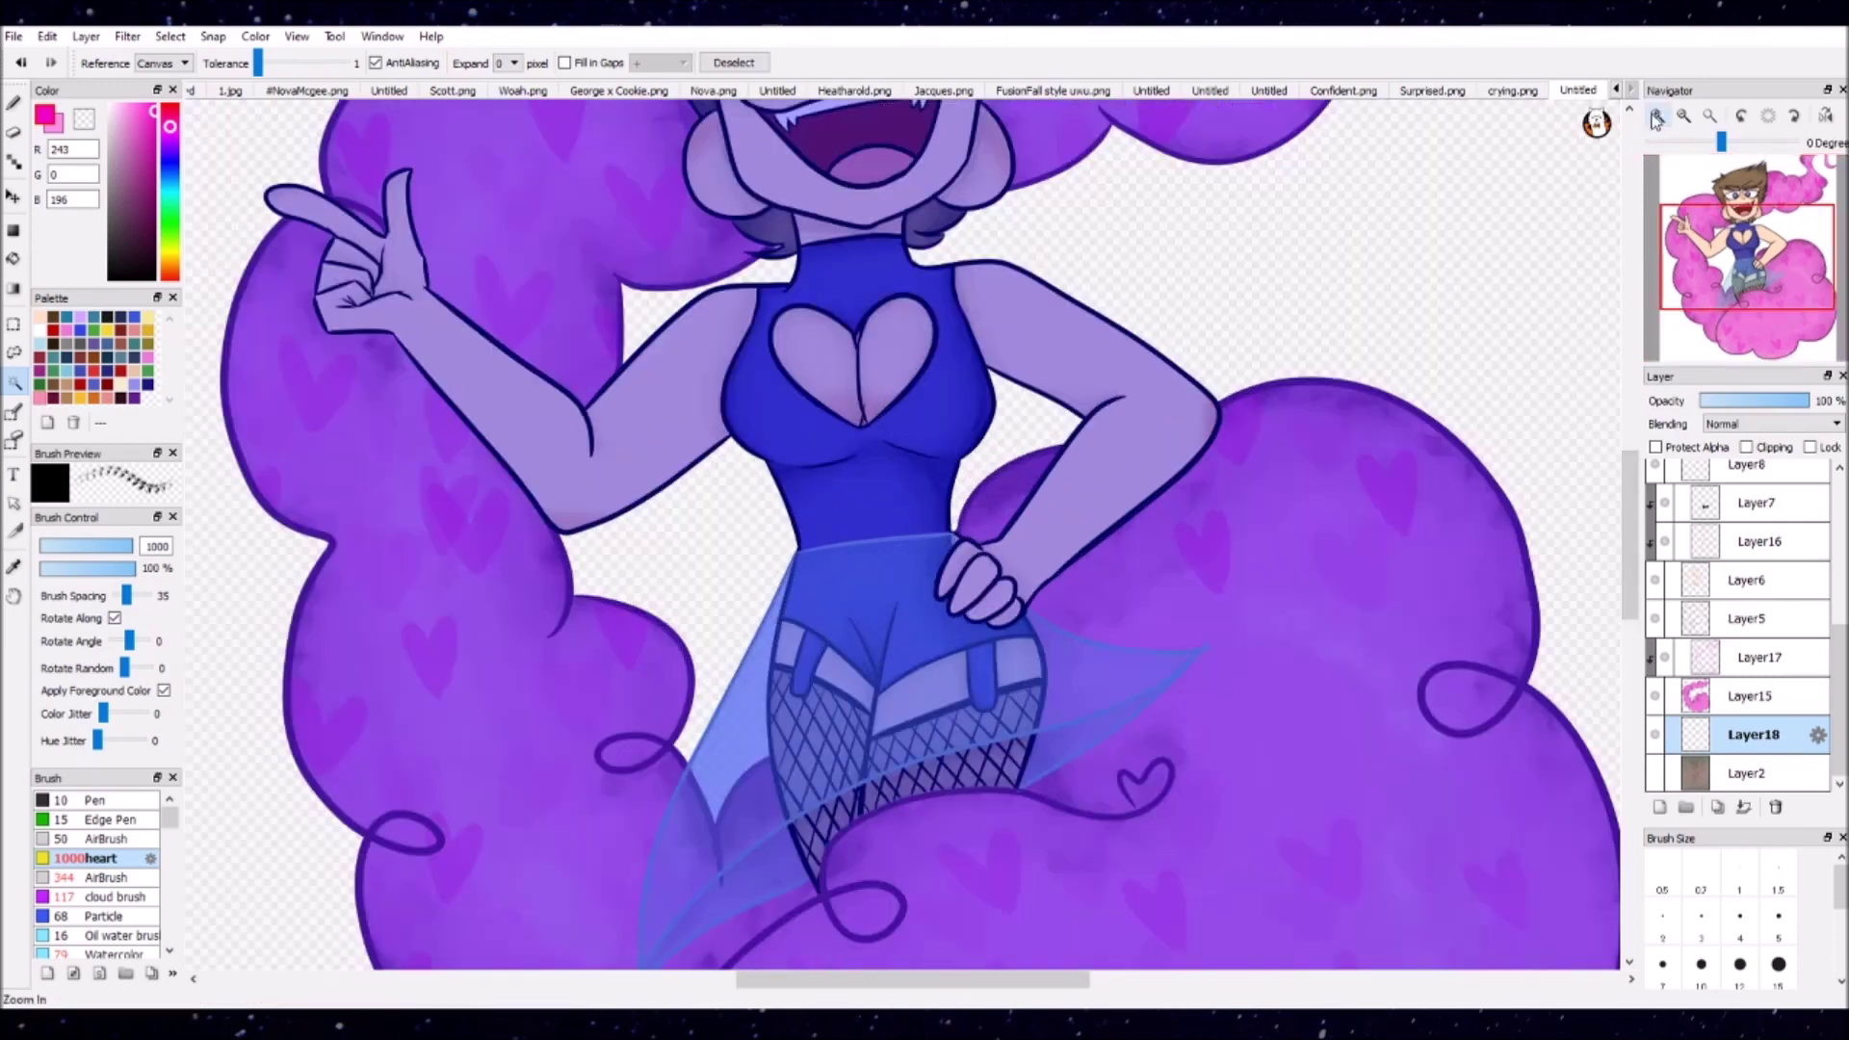
drag(980, 638, 1134, 513)
scroll(1650, 476, up, 3)
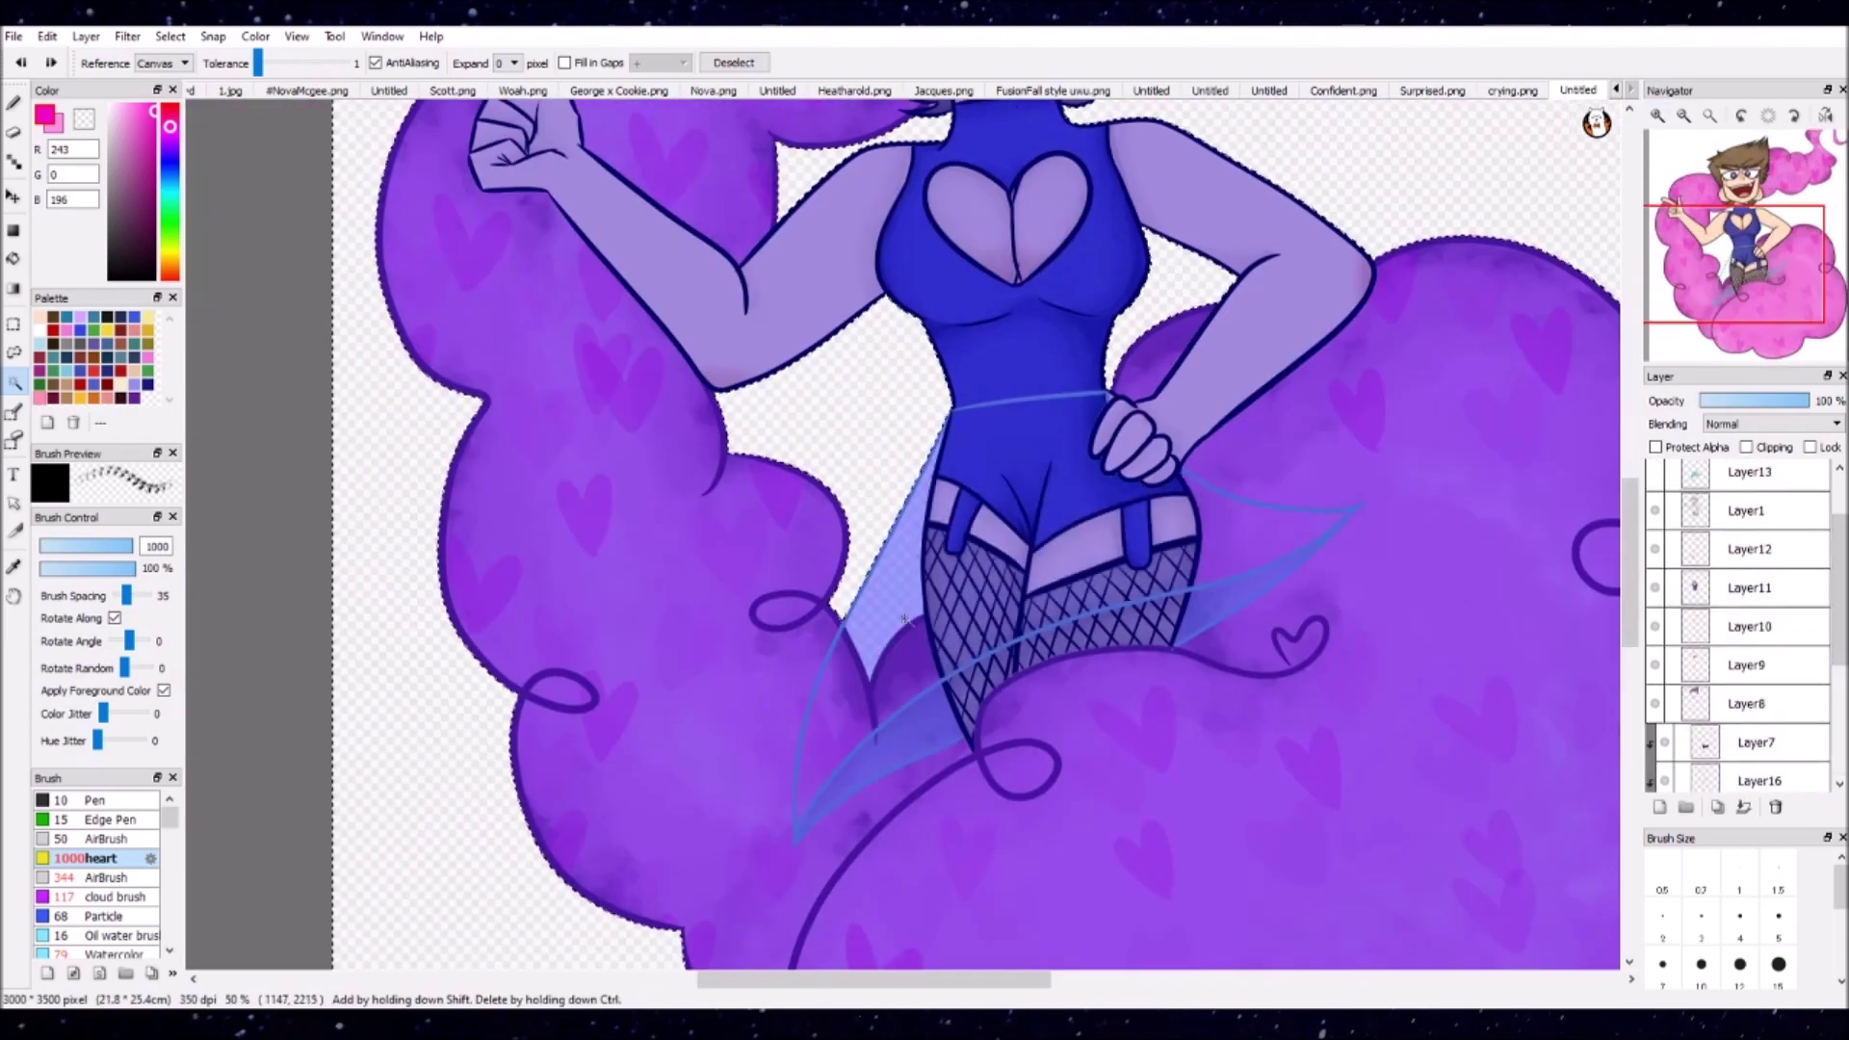
scroll(1445, 414, down, 2)
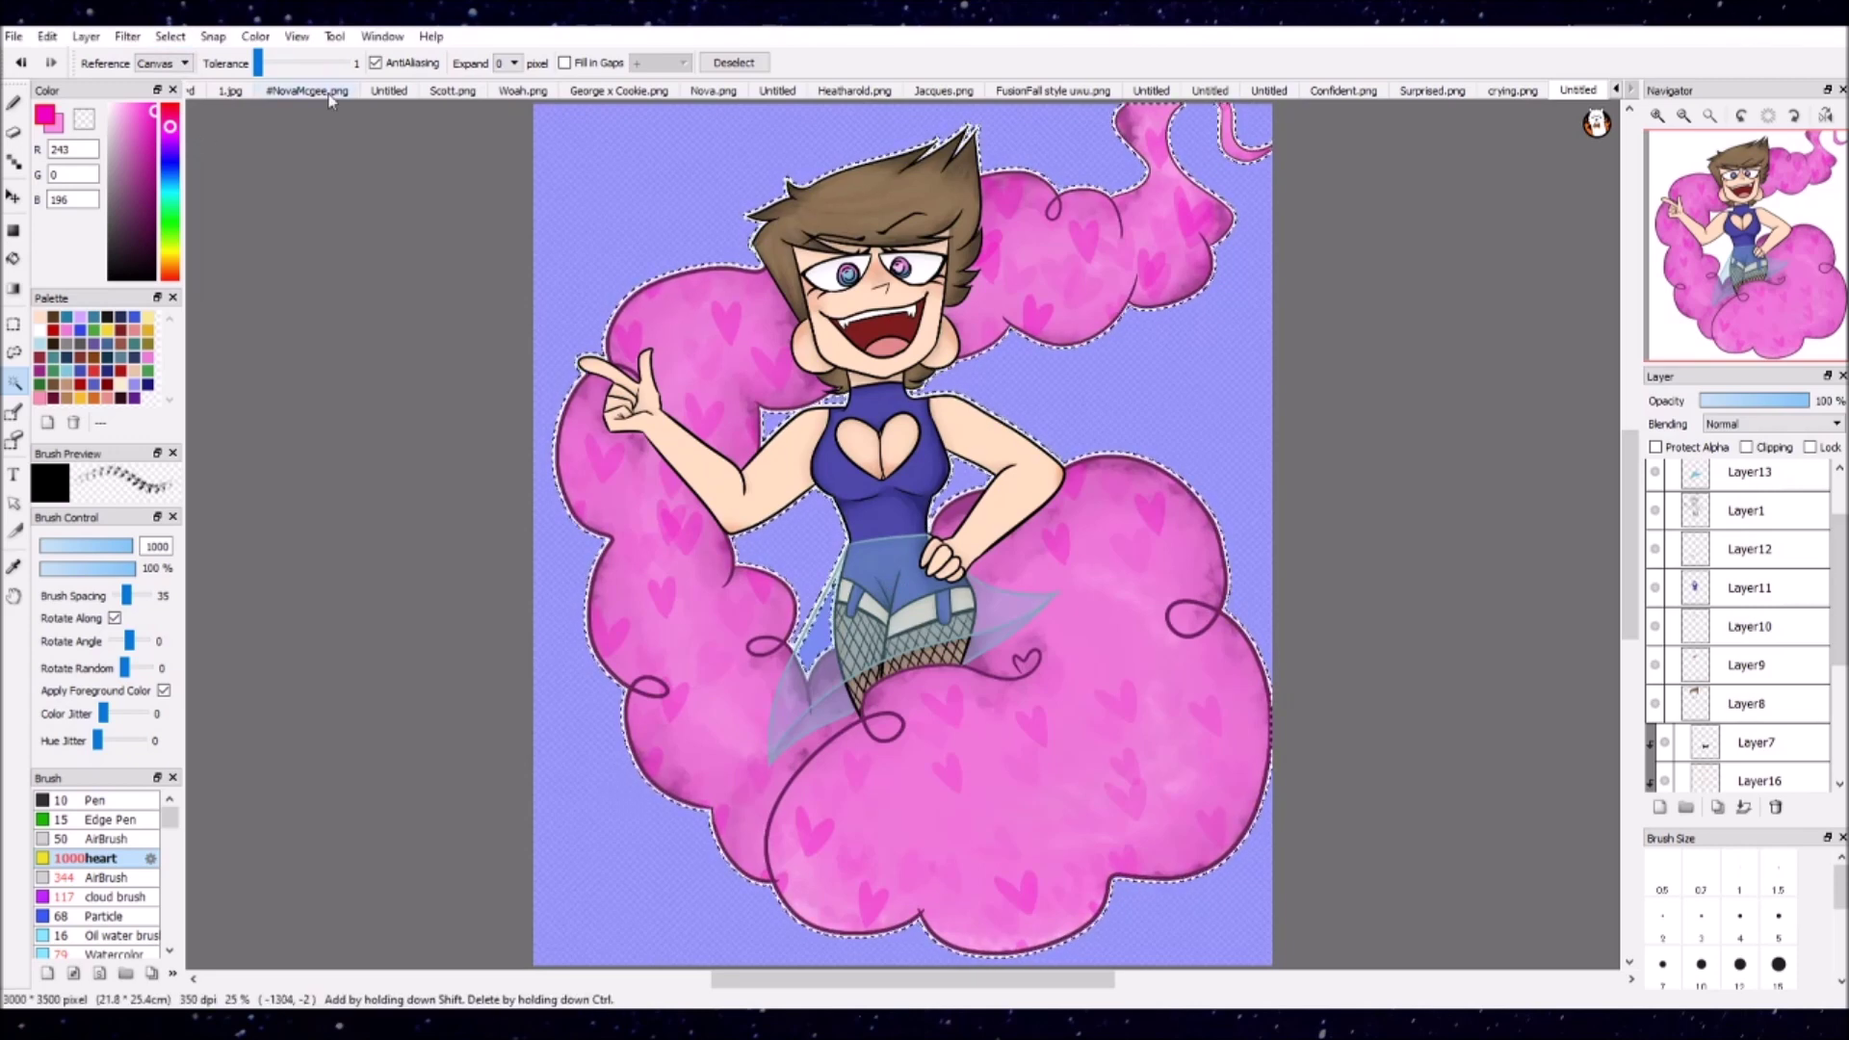
Step: Switch to the Pen with white, RGB 255, 255, 255, and hide the skirt's fill layer to reveal the selection edge
click(441, 239)
key(ctrl+z)
key(b)
key(x)
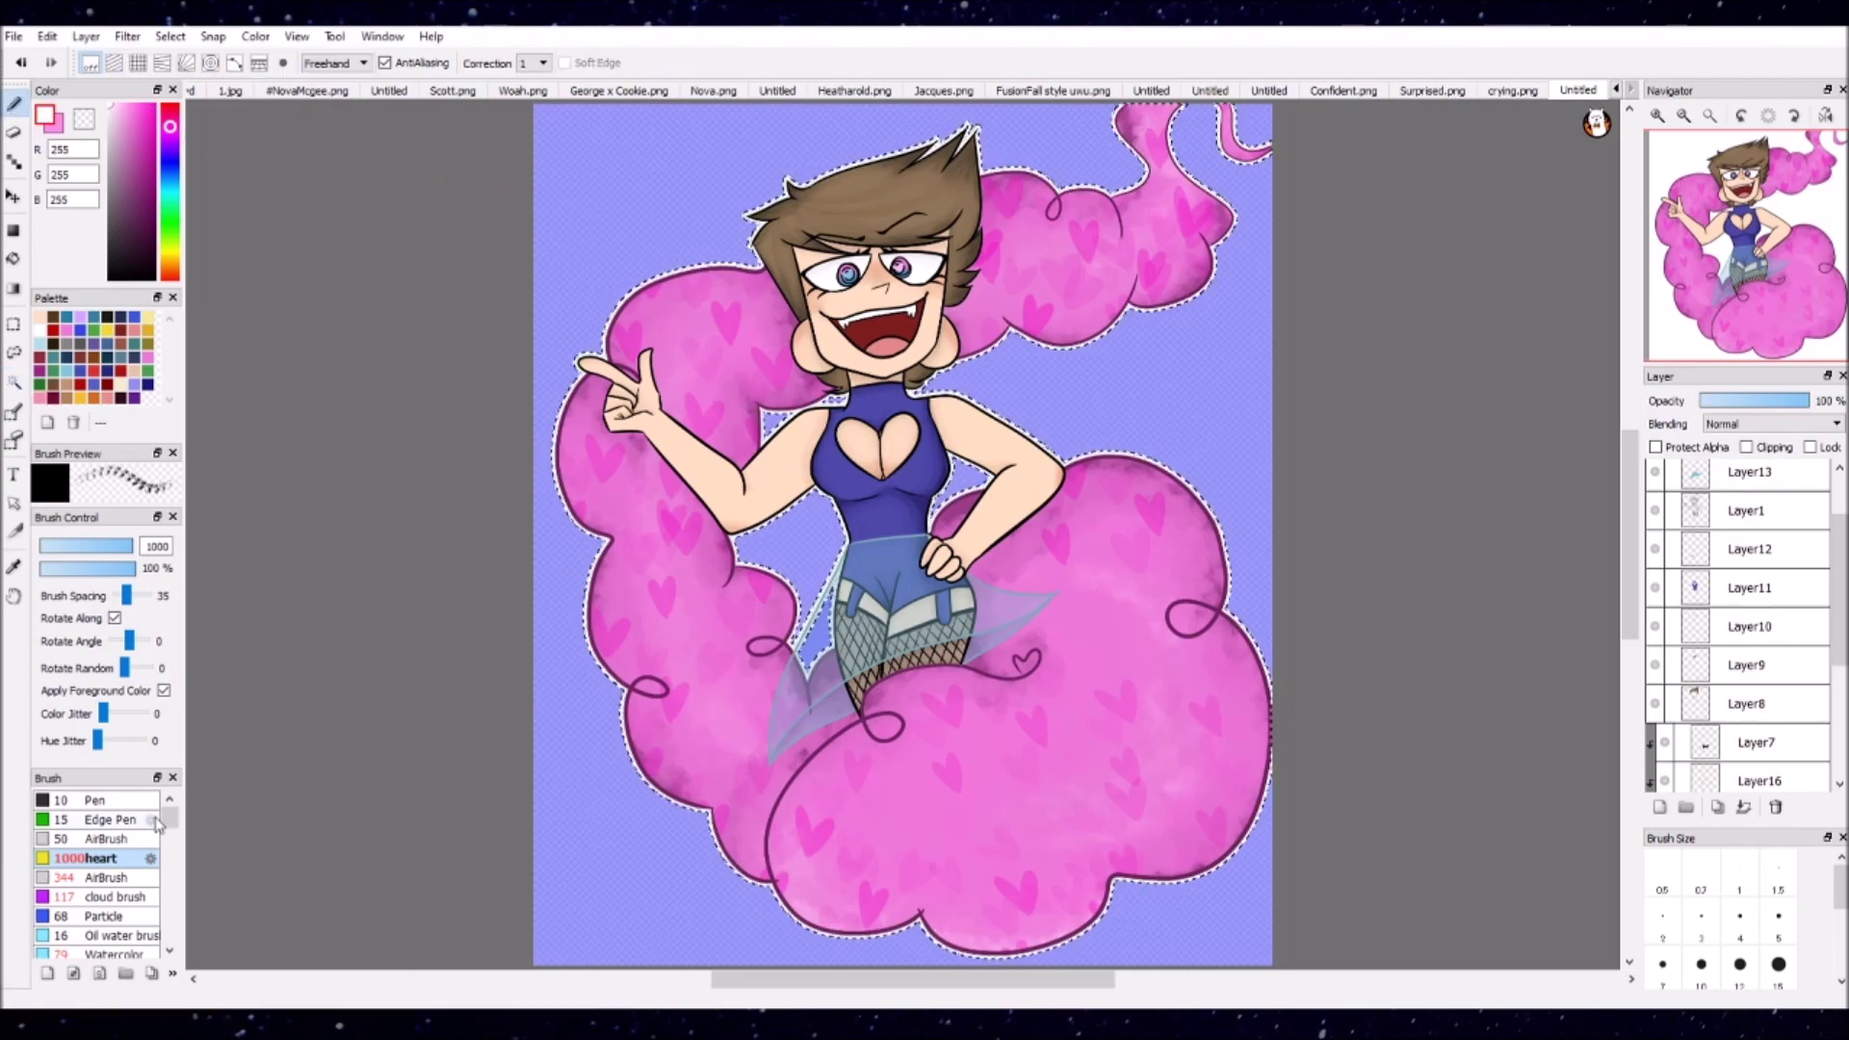
click(96, 800)
key(w)
key(Delete)
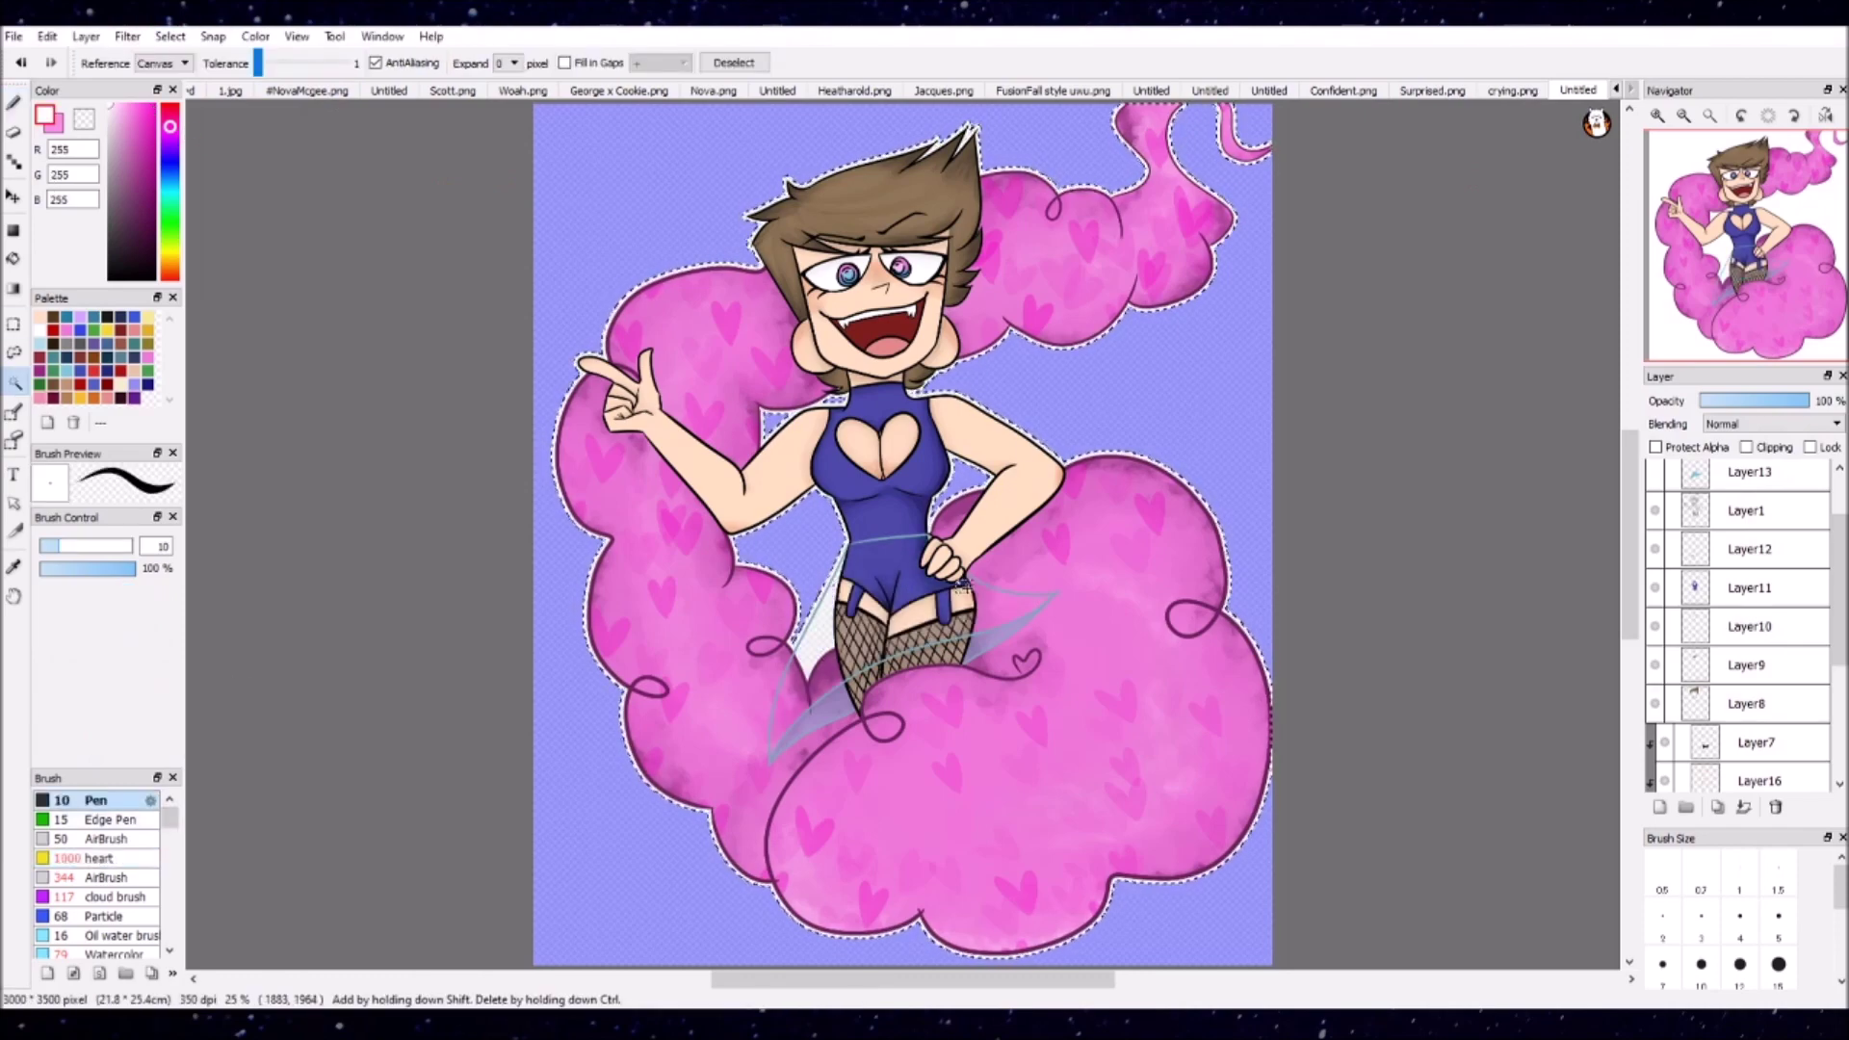
Step: Refine the selection along the skirt's edge at the hip and fill the silhouette white on Layer18 with the size 1000 Pen
key(ctrl+alt+0)
key(b)
key(ctrl+m)
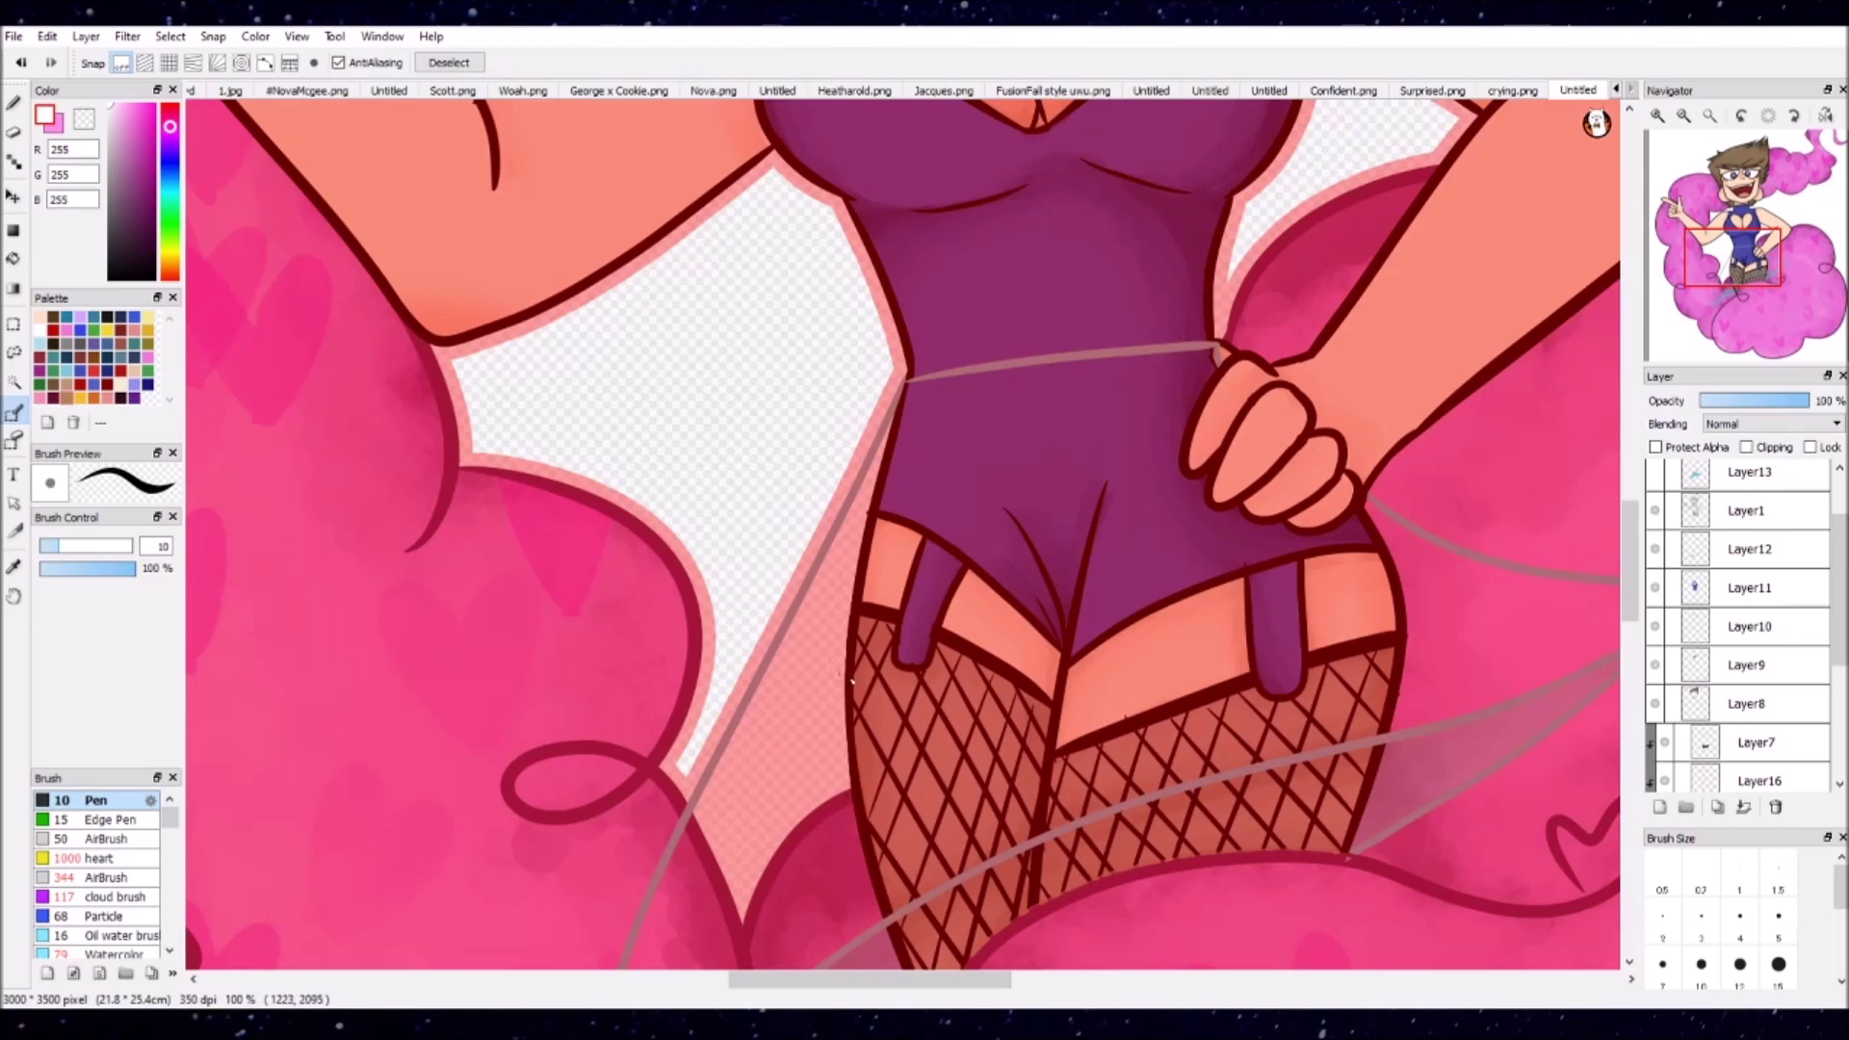
key(ctrl+0)
key(ctrl+m)
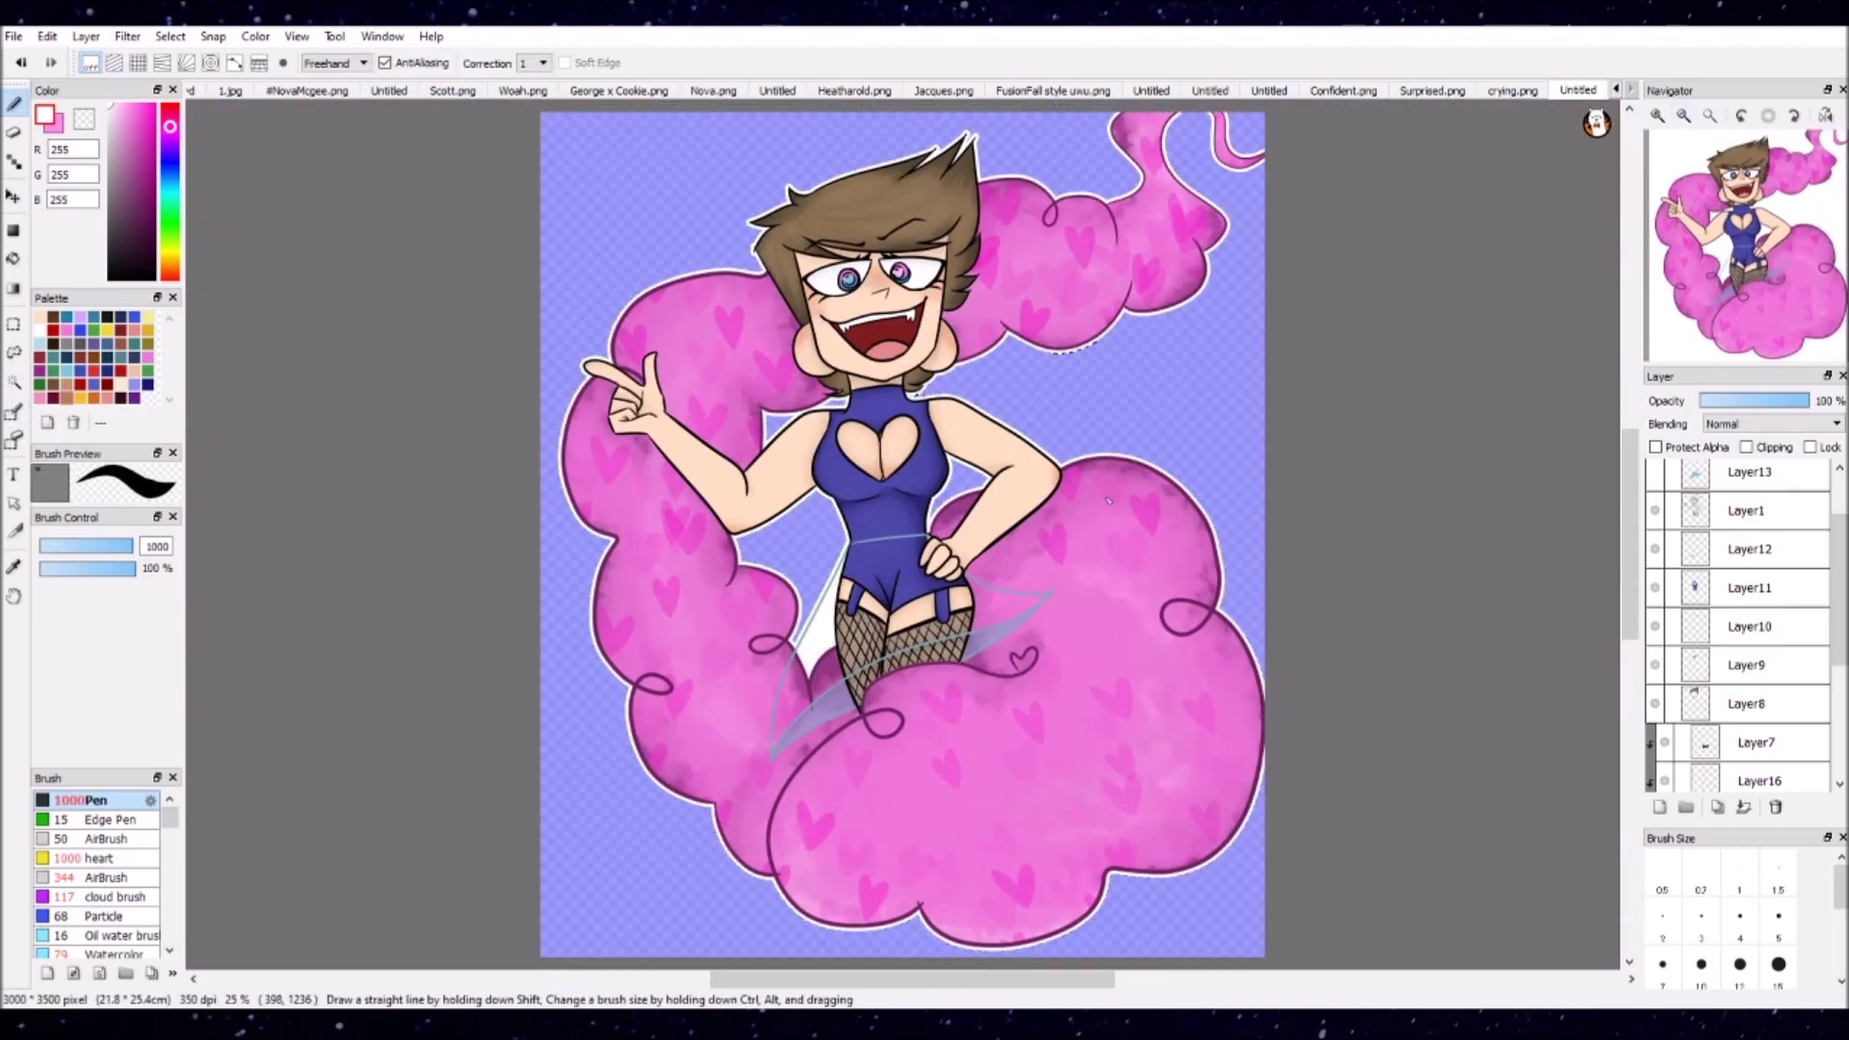
Step: Hide the artwork layers above Layer18 to inspect its white silhouette for gaps
key(Delete)
key(Delete)
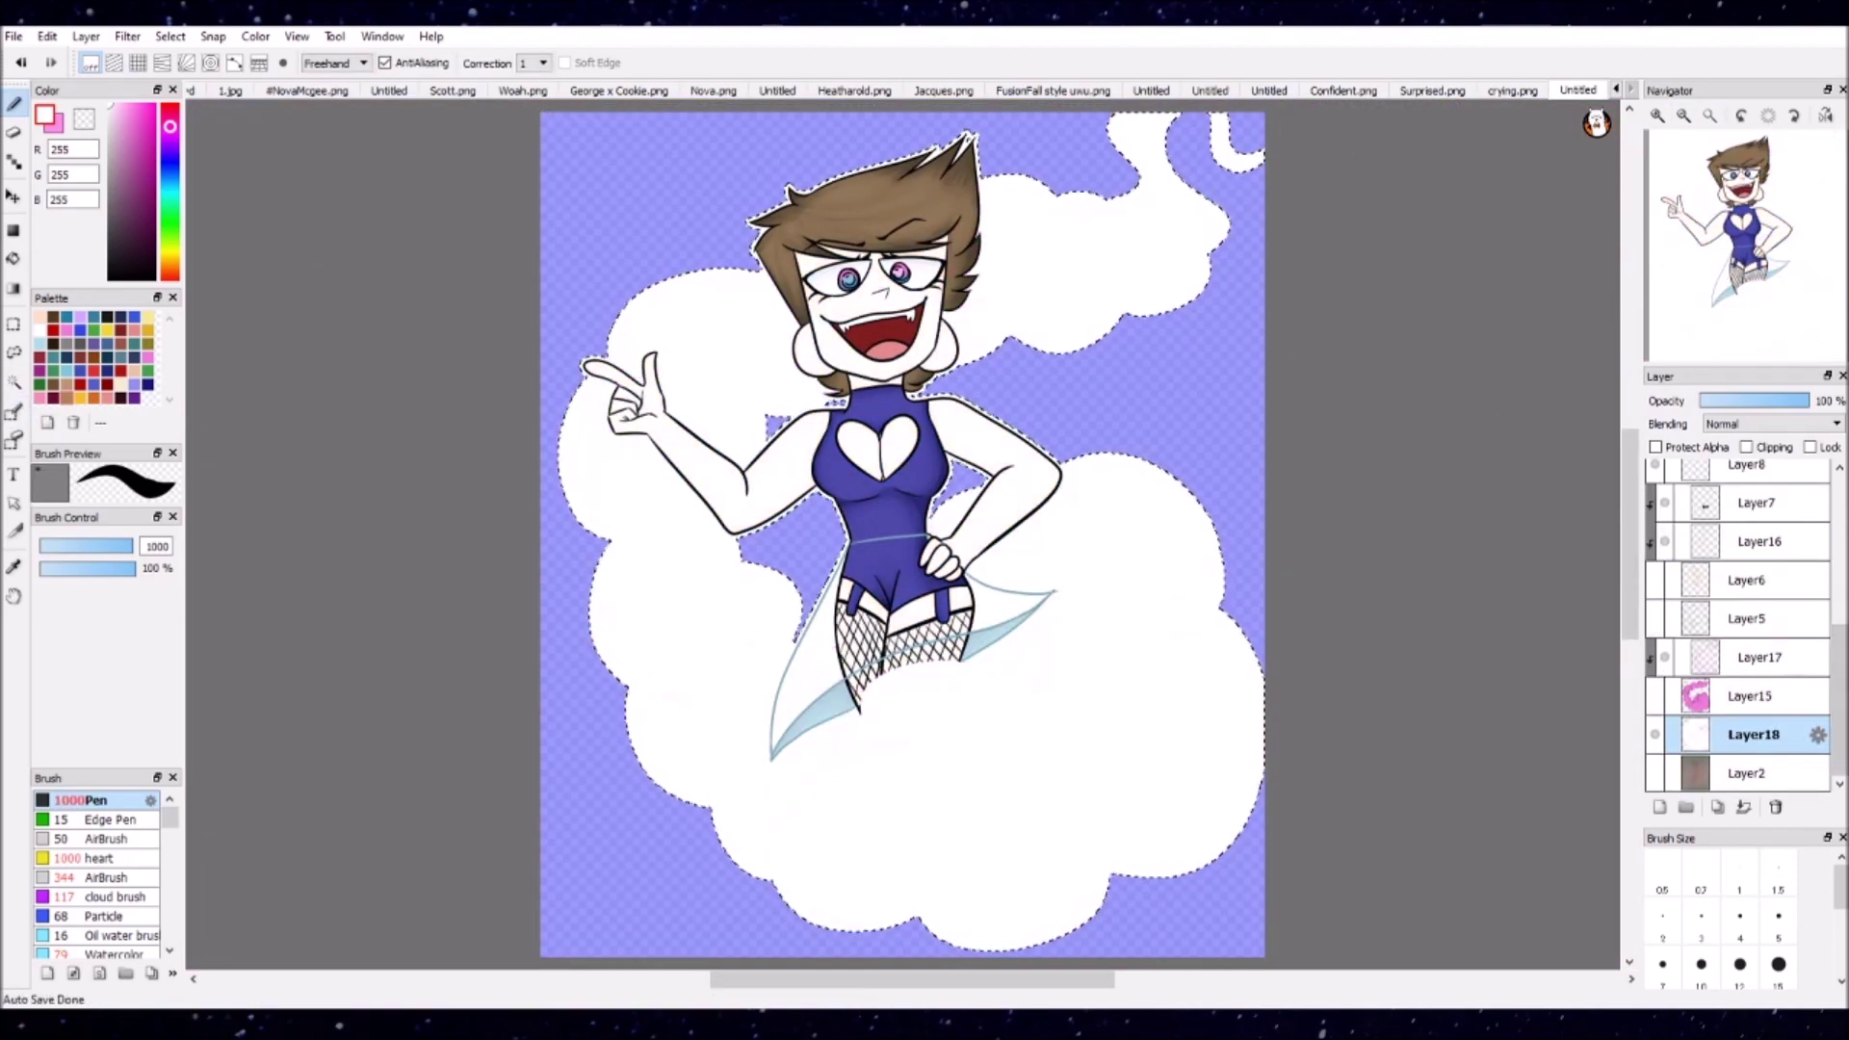
key(Delete)
key(Delete)
key(Delete)
key(Delete)
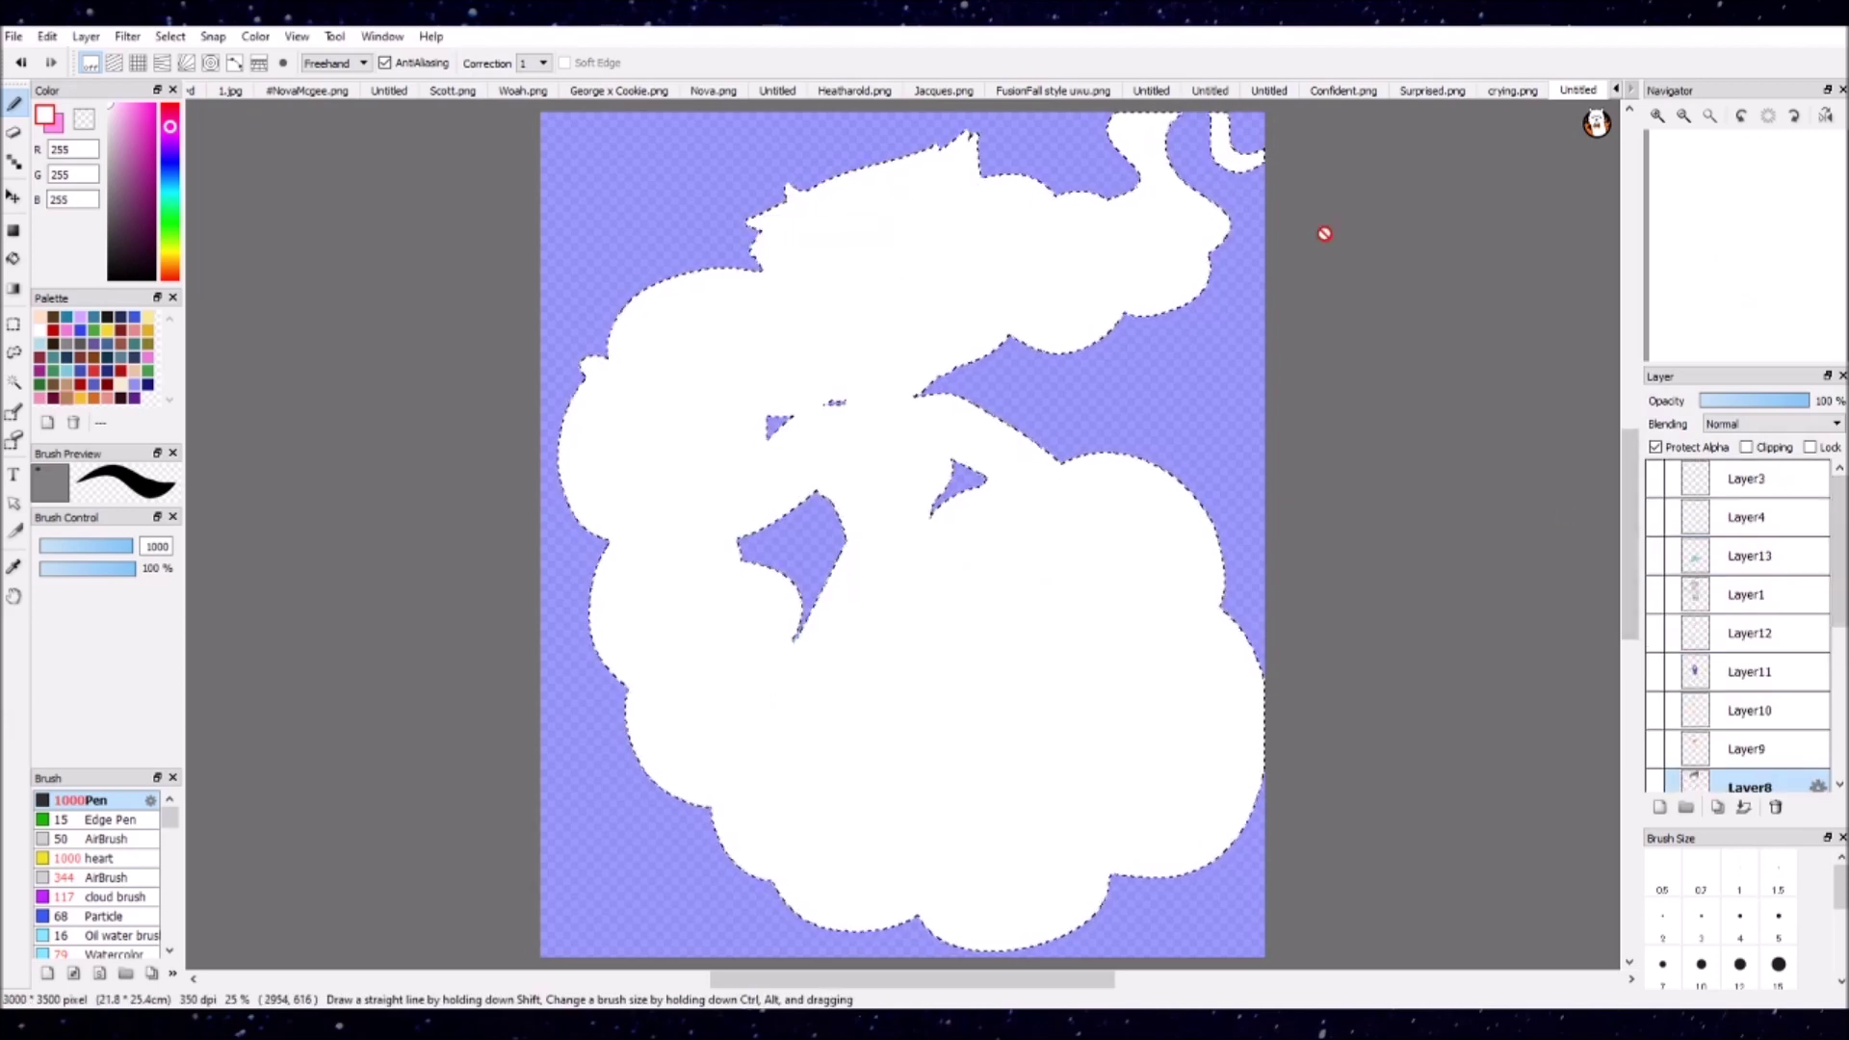
click(1772, 734)
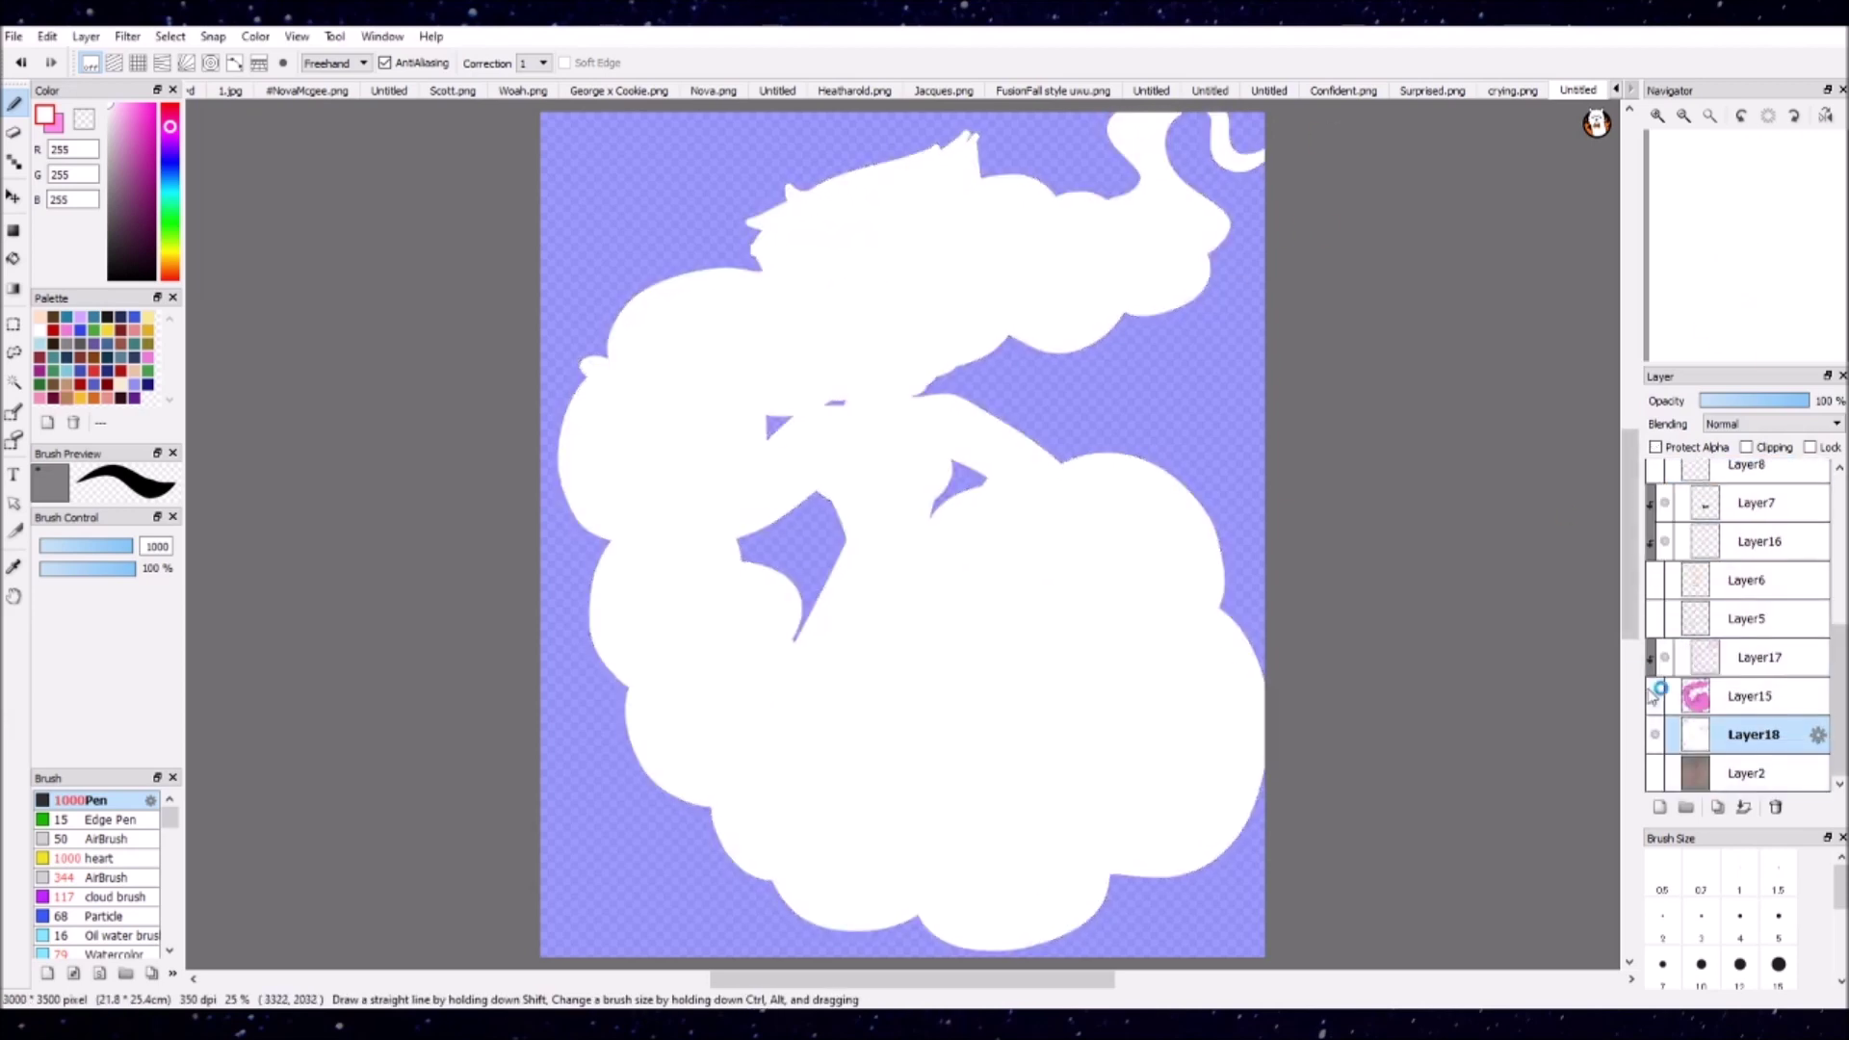
Step: Show all the artwork layers again, including the skirt's fill layer
key(ctrl+z)
key(ctrl+z)
key(ctrl+z)
key(ctrl+z)
key(ctrl+z)
key(ctrl+z)
key(ctrl+z)
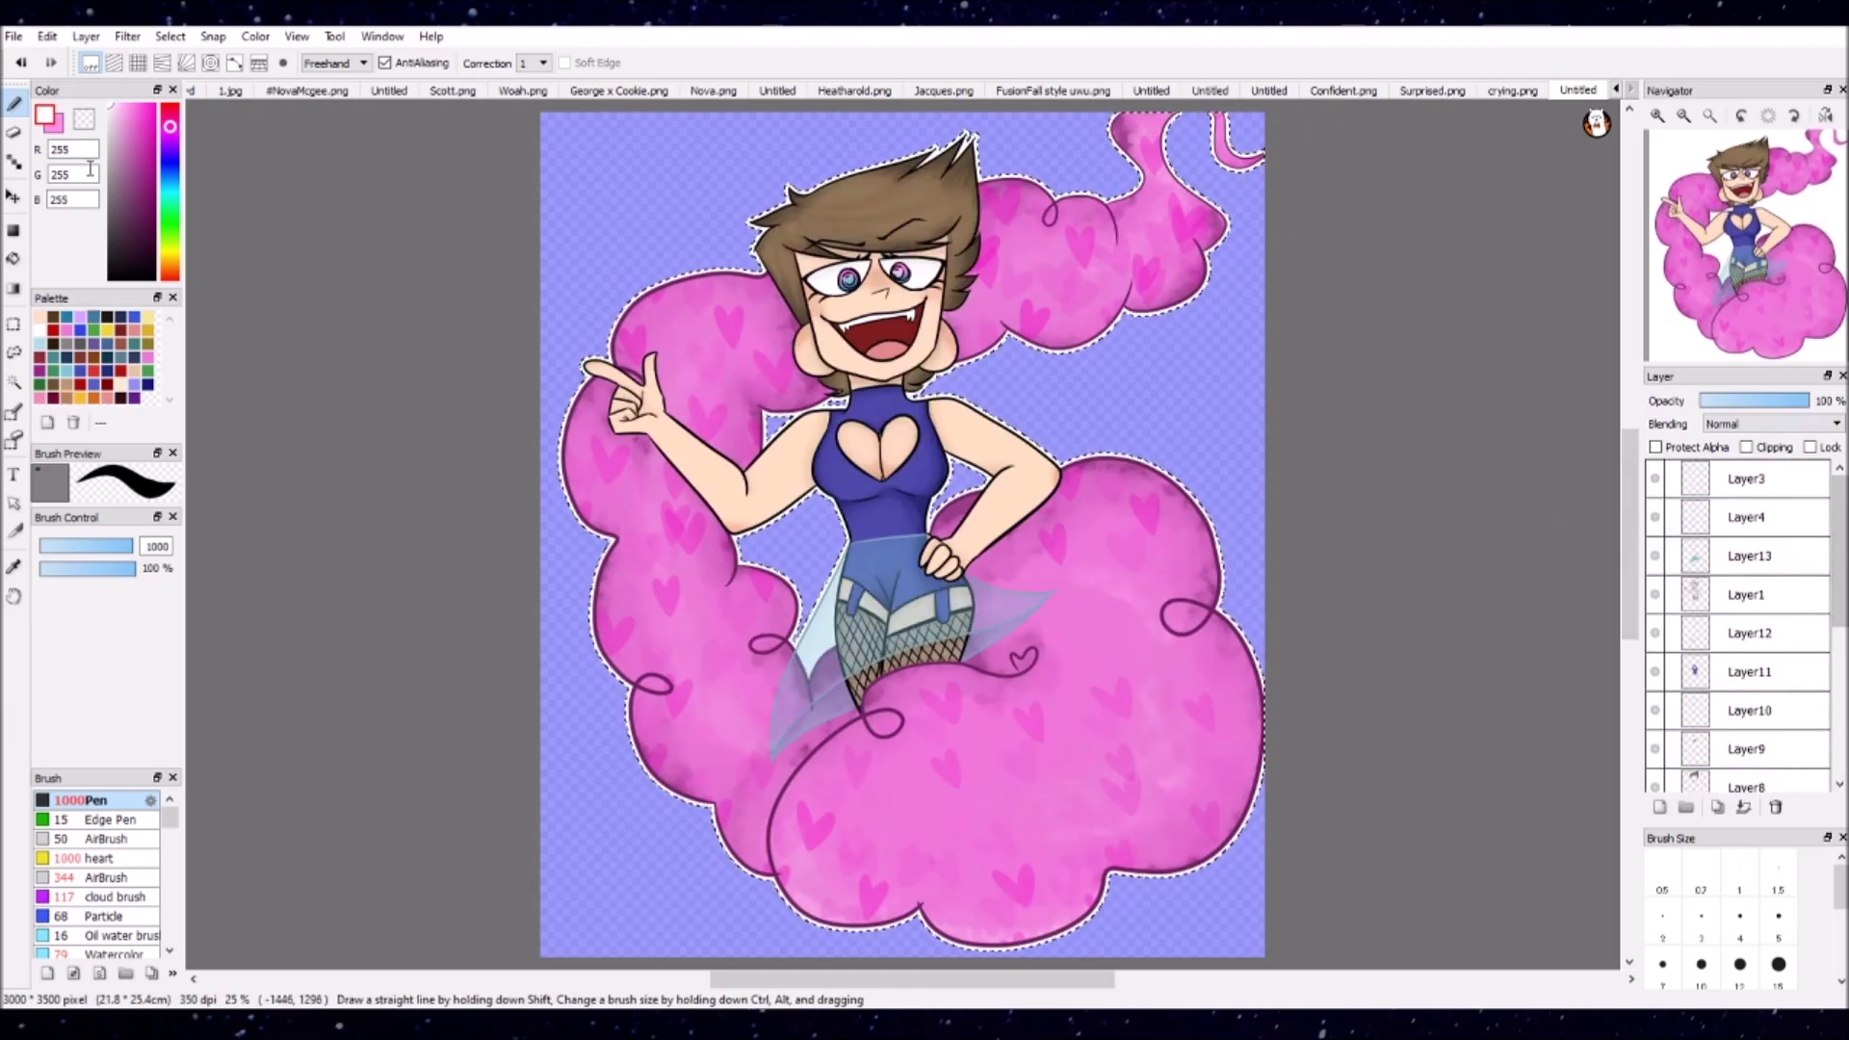
Step: Deselect the silhouette, add a new layer on top of all the others and set the Pen size to 10
key(ctrl+d)
scroll(772, 171, up, 2)
key(ctrl+shift+n)
click(65, 549)
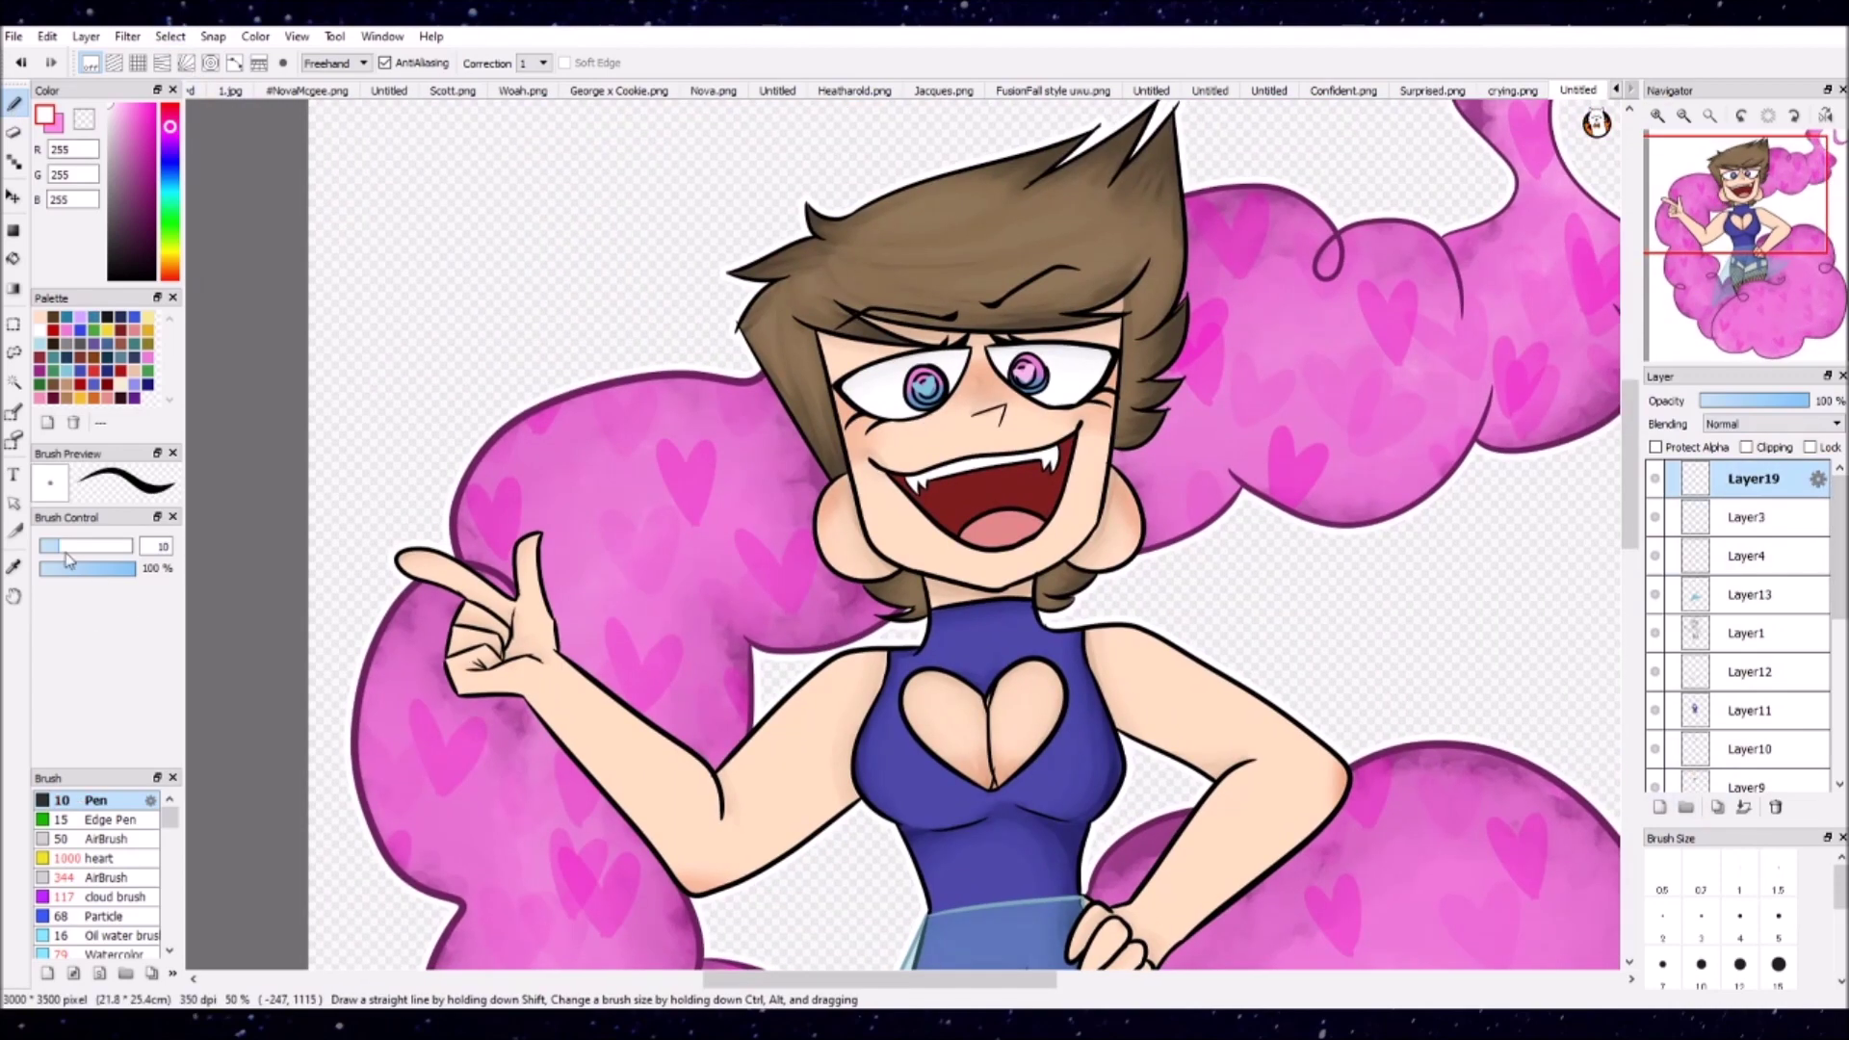